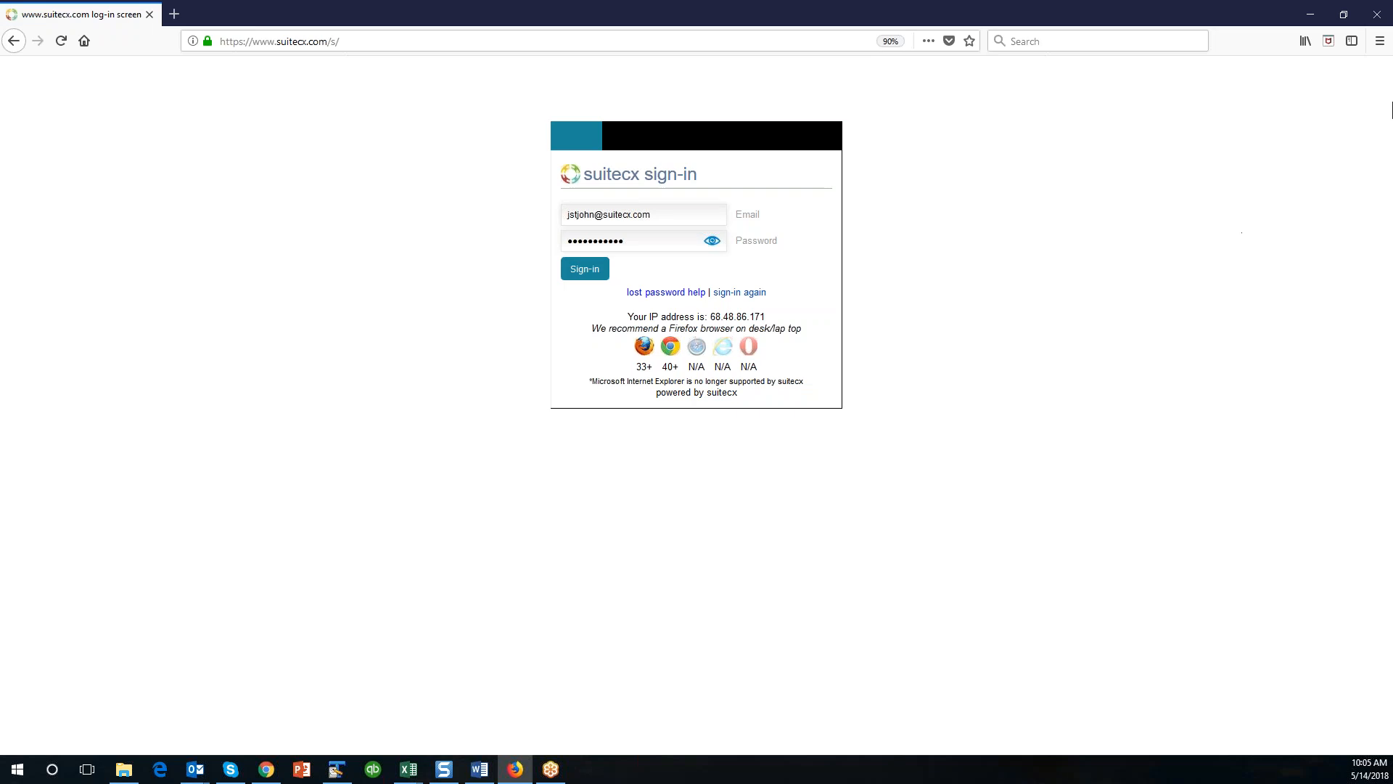
# Set the page zoom to 110% and sign in with the credentials already filled in.
pyautogui.click(1380, 41)
pyautogui.click(1346, 159)
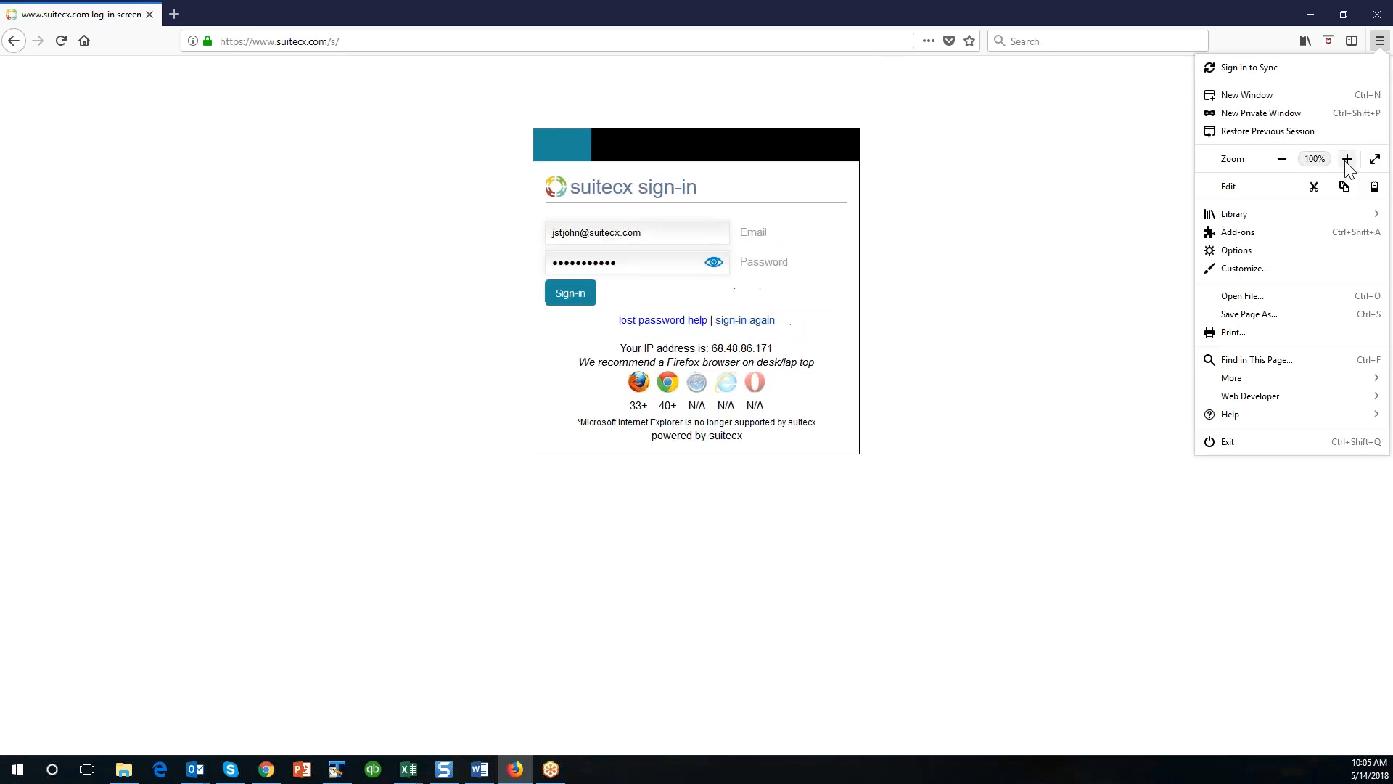
pyautogui.click(1347, 161)
pyautogui.click(1040, 378)
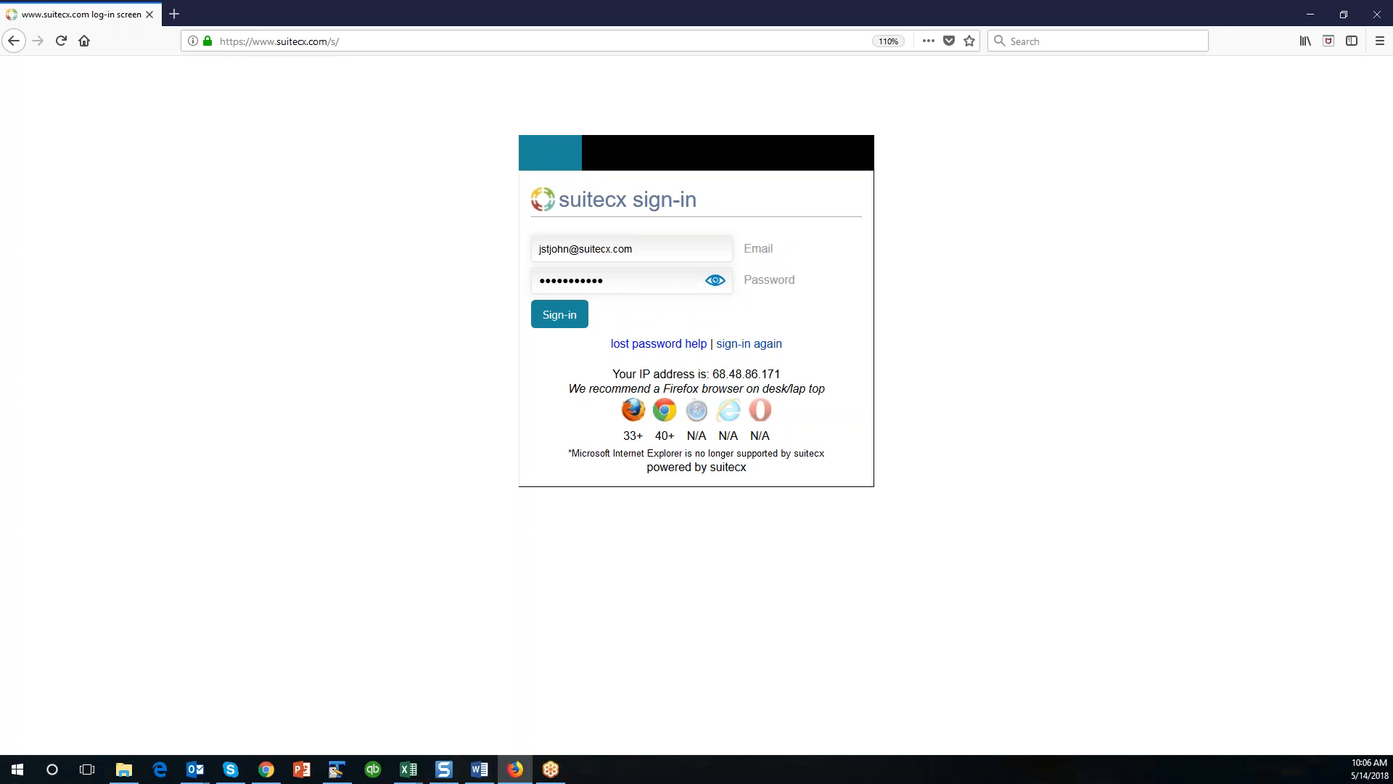
pyautogui.click(563, 319)
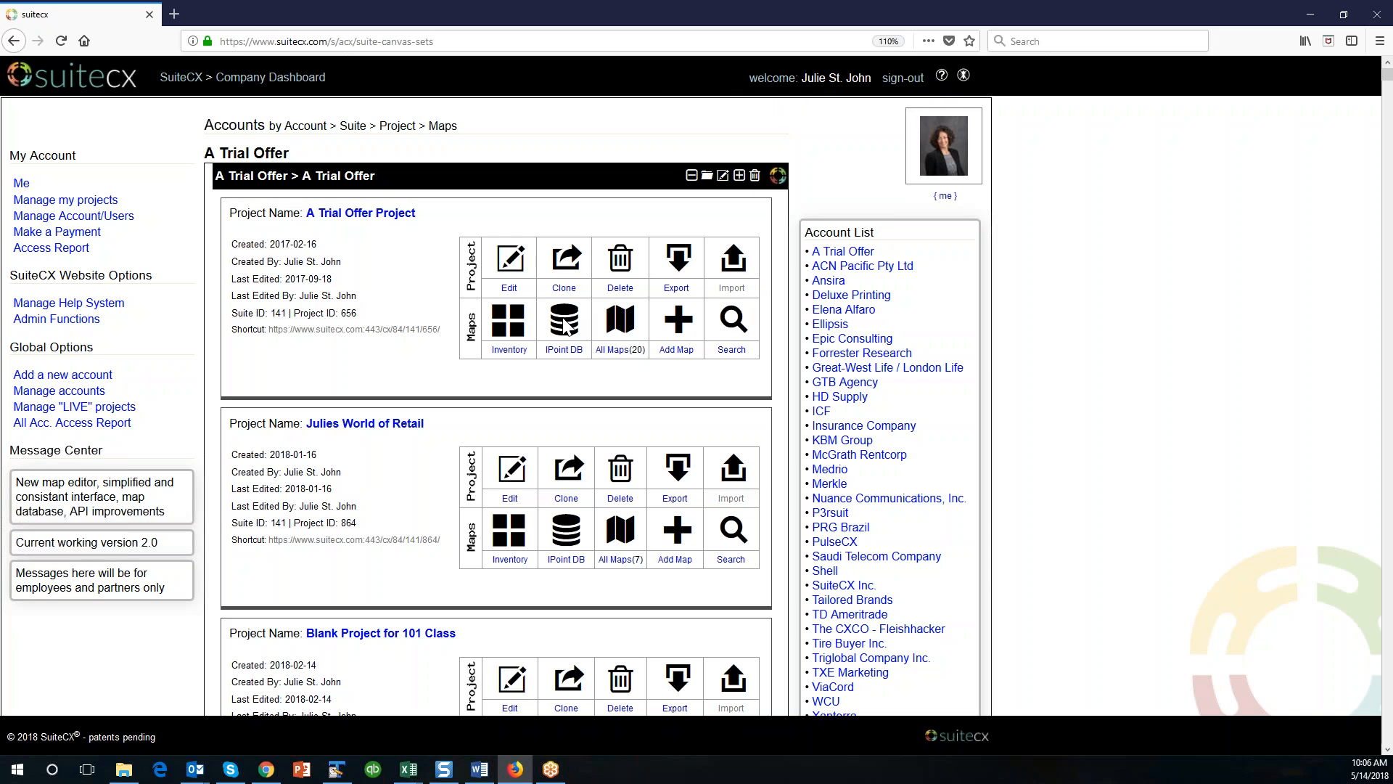
# Open the World of Retail project listed under the A Trial Offer account.
pyautogui.scroll(-3, 426, 524)
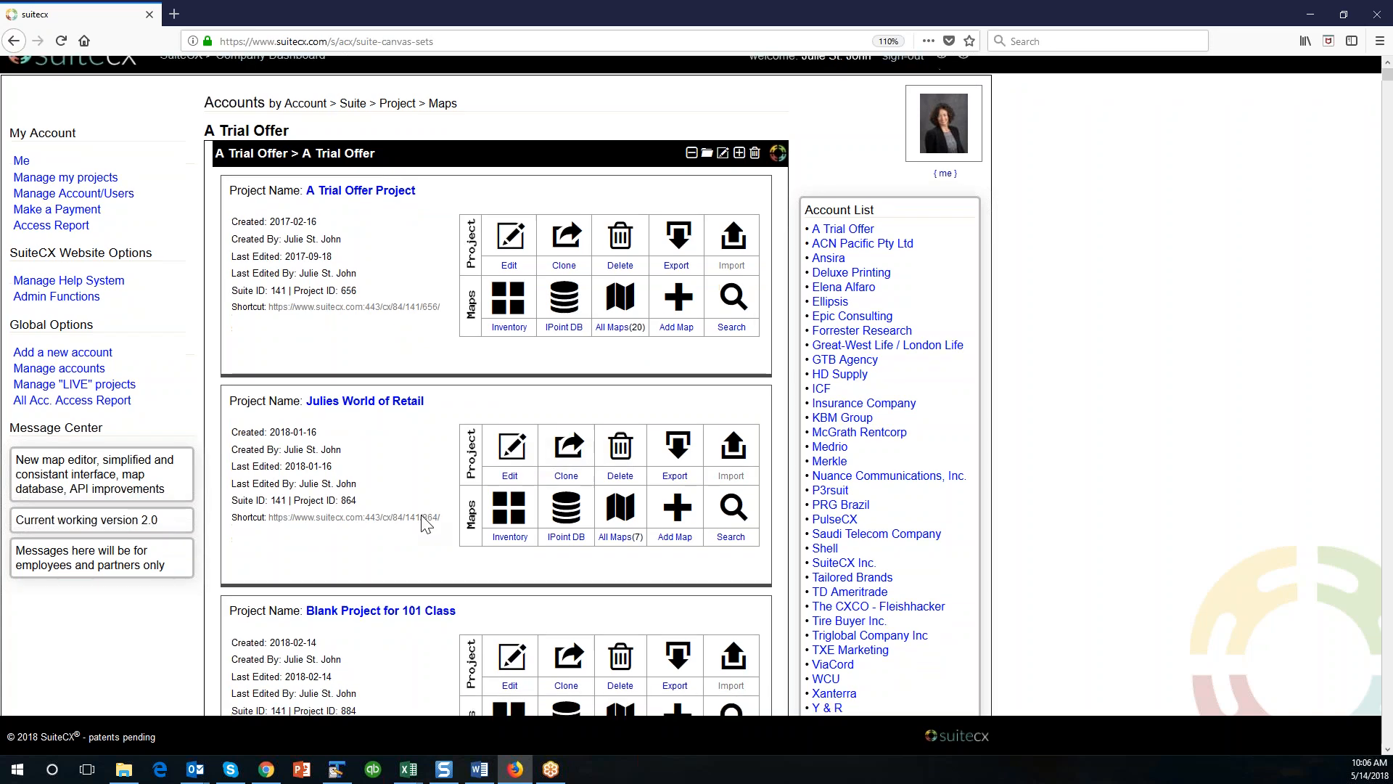
pyautogui.scroll(-2, 426, 524)
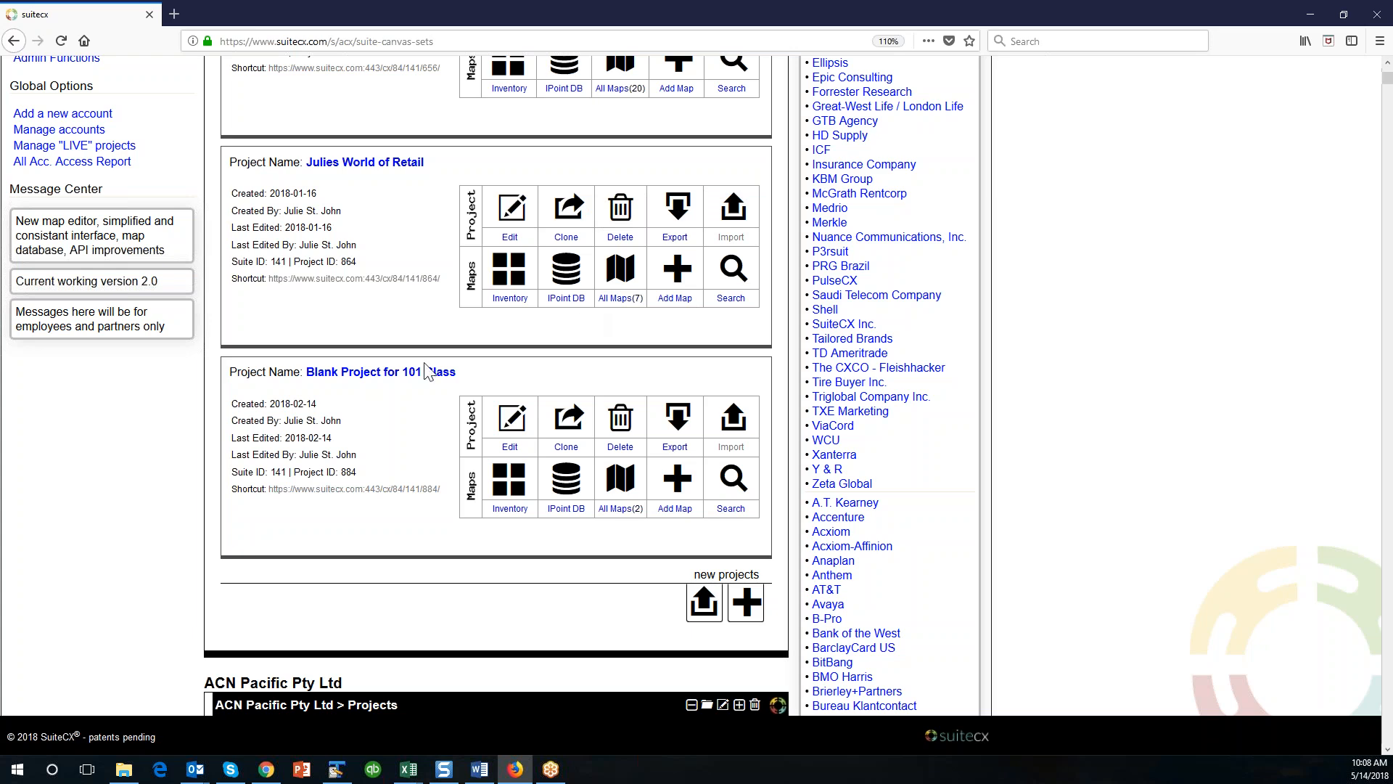
pyautogui.hotkey('alt', 'Tab')
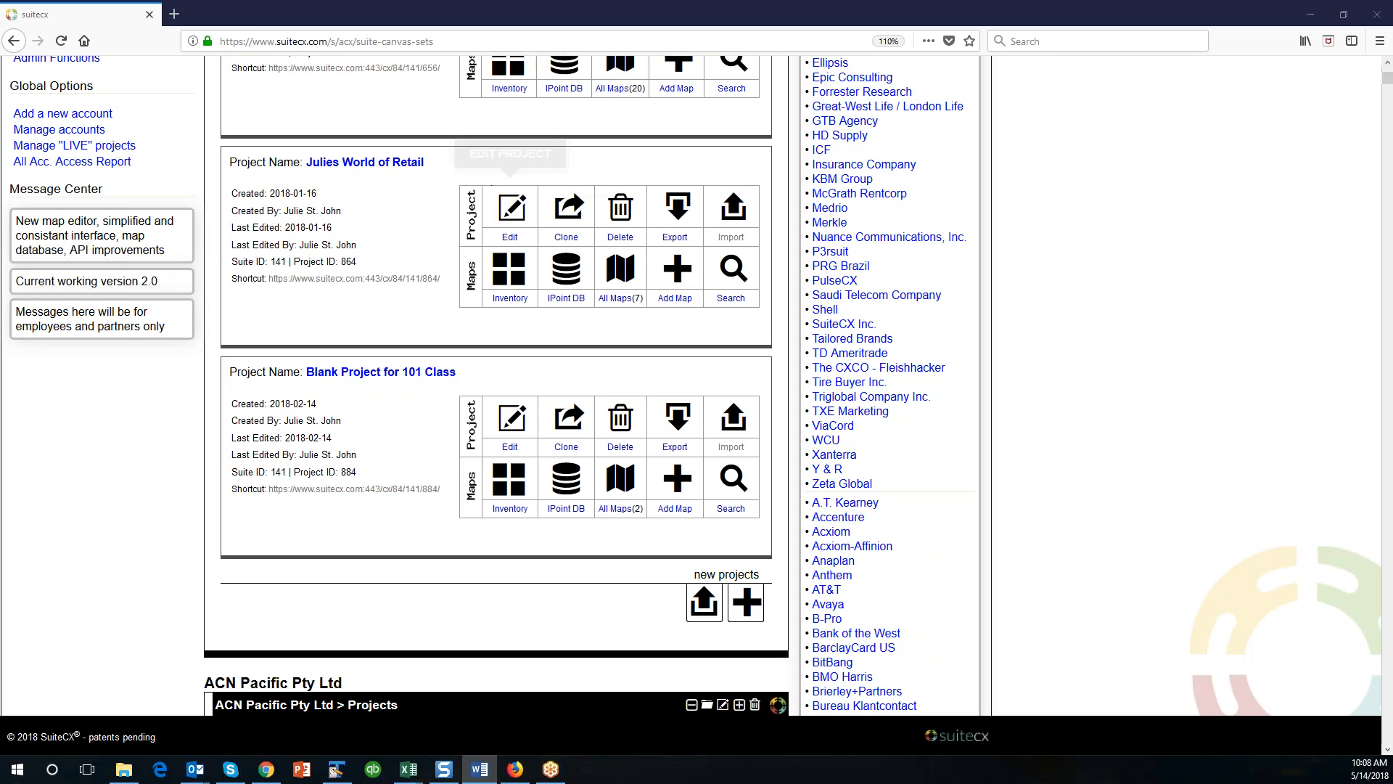
pyautogui.click(365, 162)
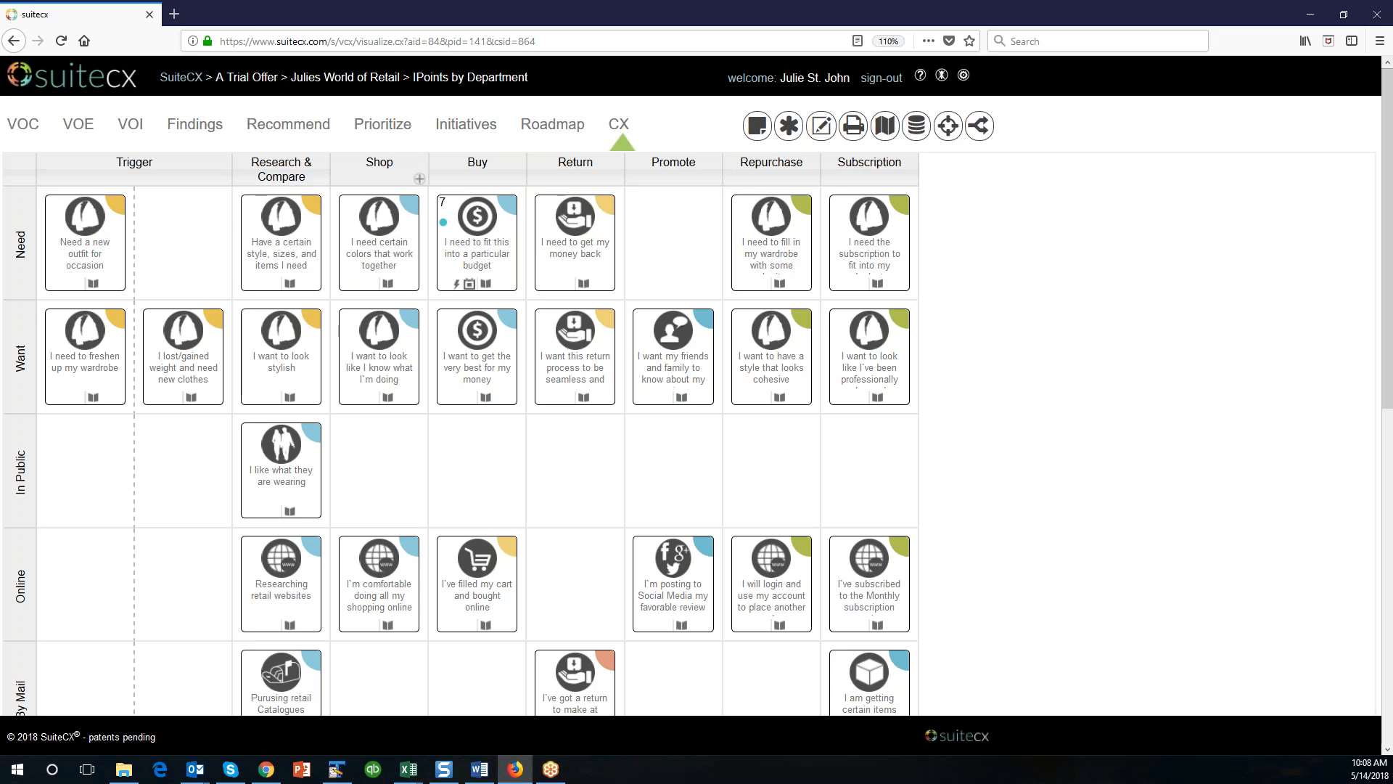
# Shift the "Need a new outfit for occasion" card slightly within its Trigger cell and set the page zoom to 120%.
pyautogui.moveTo(132, 230); pyautogui.dragTo(192, 247)
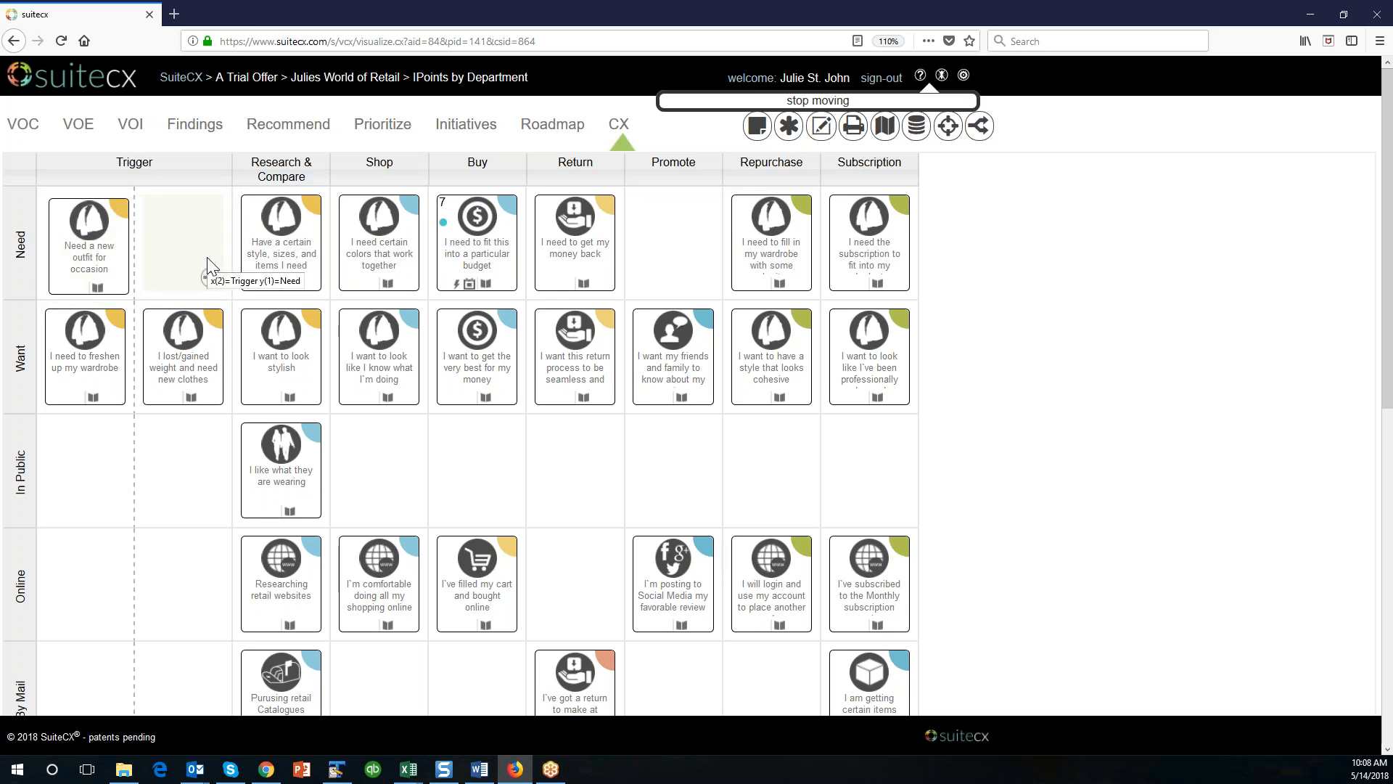
pyautogui.click(1380, 41)
pyautogui.click(1348, 158)
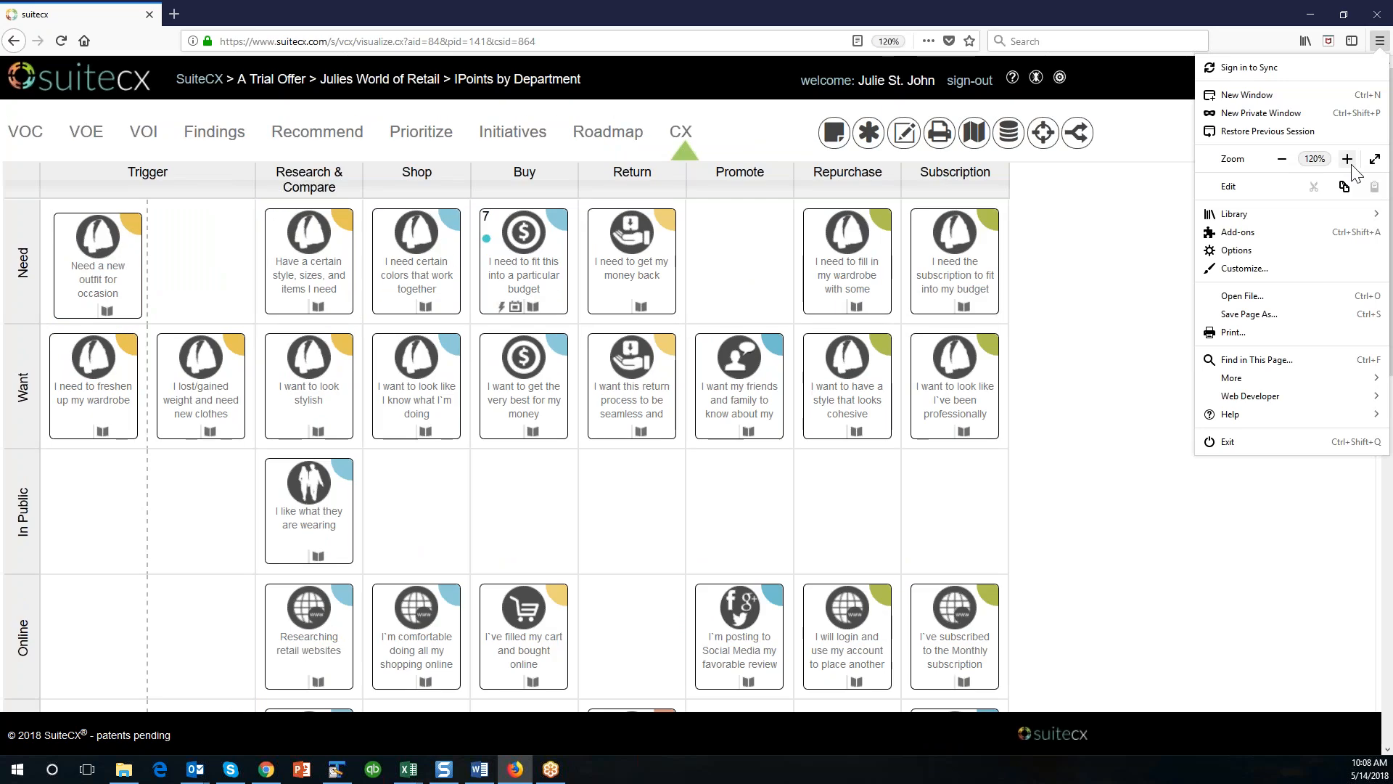
pyautogui.click(1108, 298)
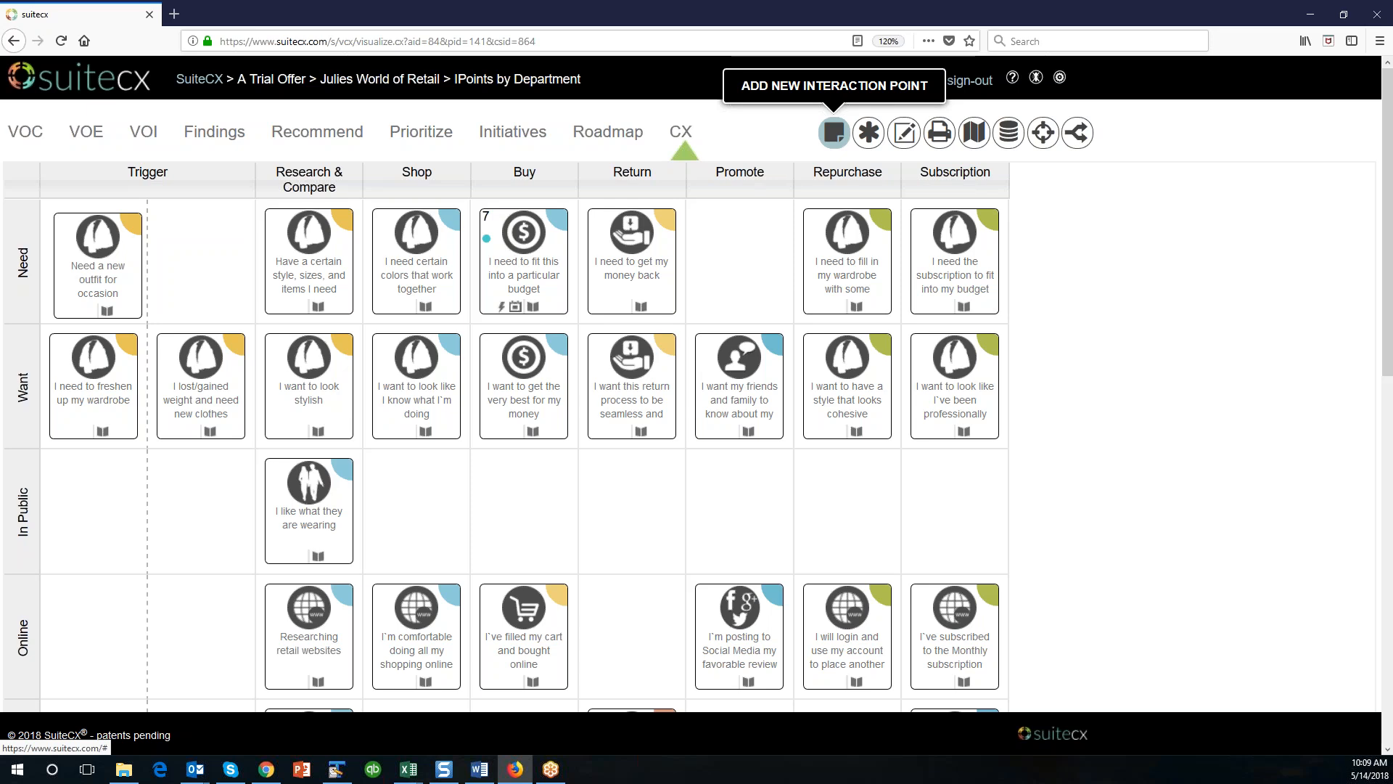
# Add a Rubber Stamp interaction point from the Business Related Office category to the empty Trigger cell in the Need row.
pyautogui.click(833, 132)
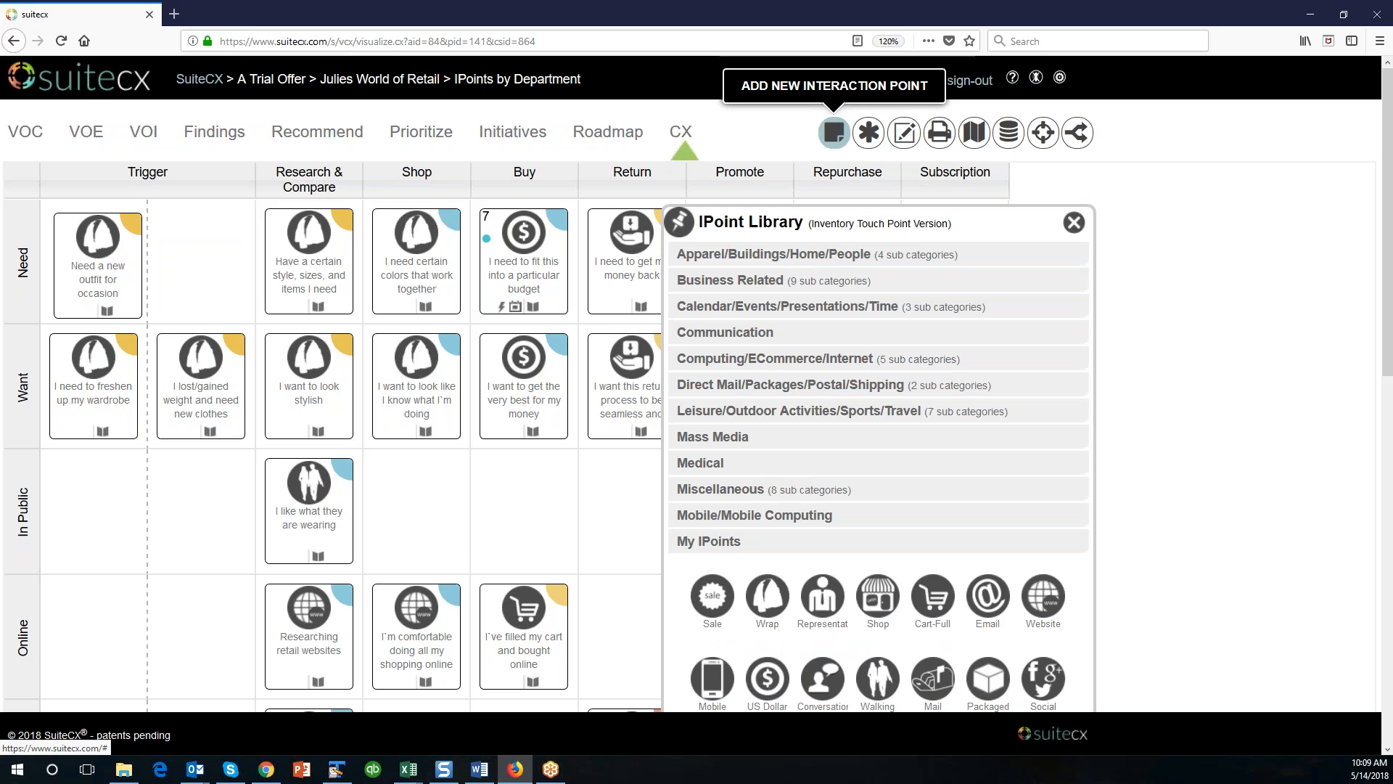
pyautogui.moveTo(888, 223); pyautogui.dragTo(883, 210)
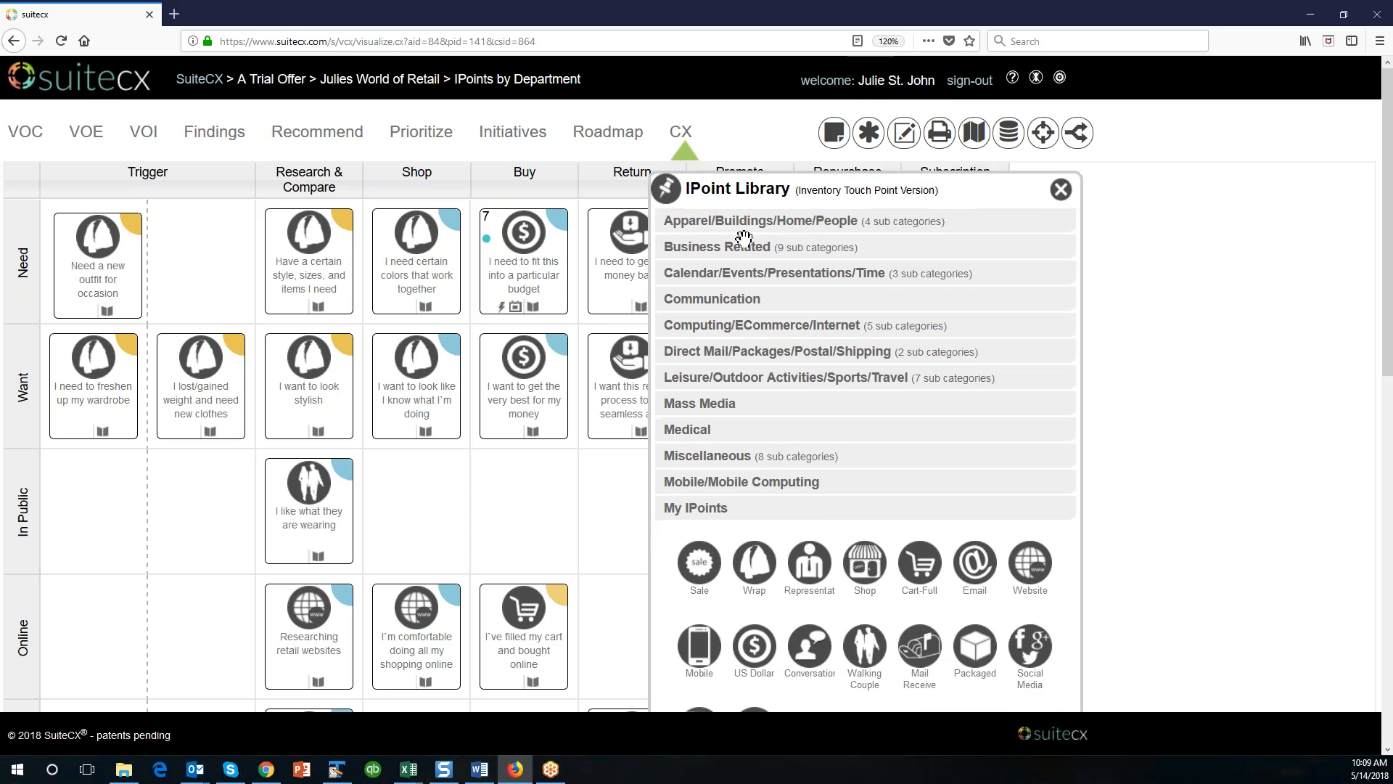
pyautogui.click(740, 243)
pyautogui.click(713, 281)
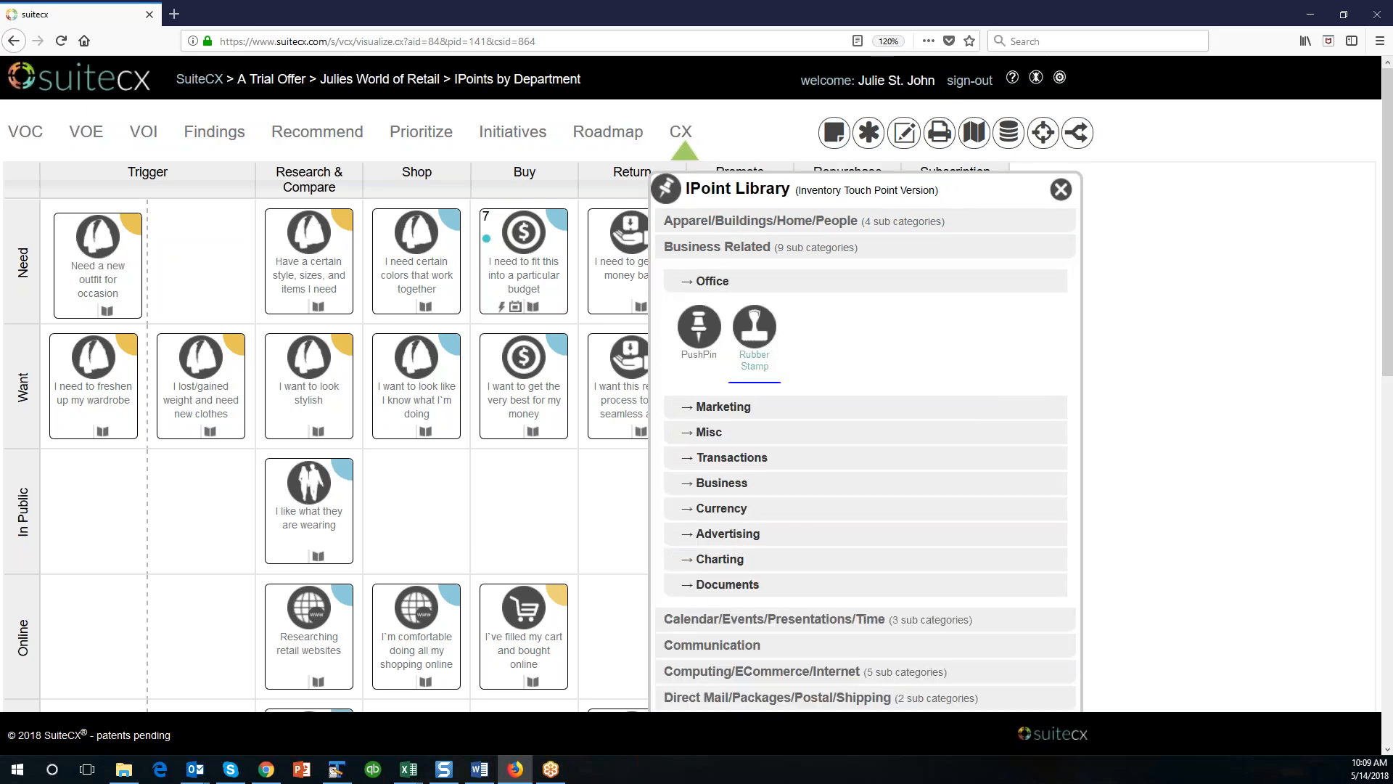
pyautogui.moveTo(760, 370); pyautogui.dragTo(255, 240)
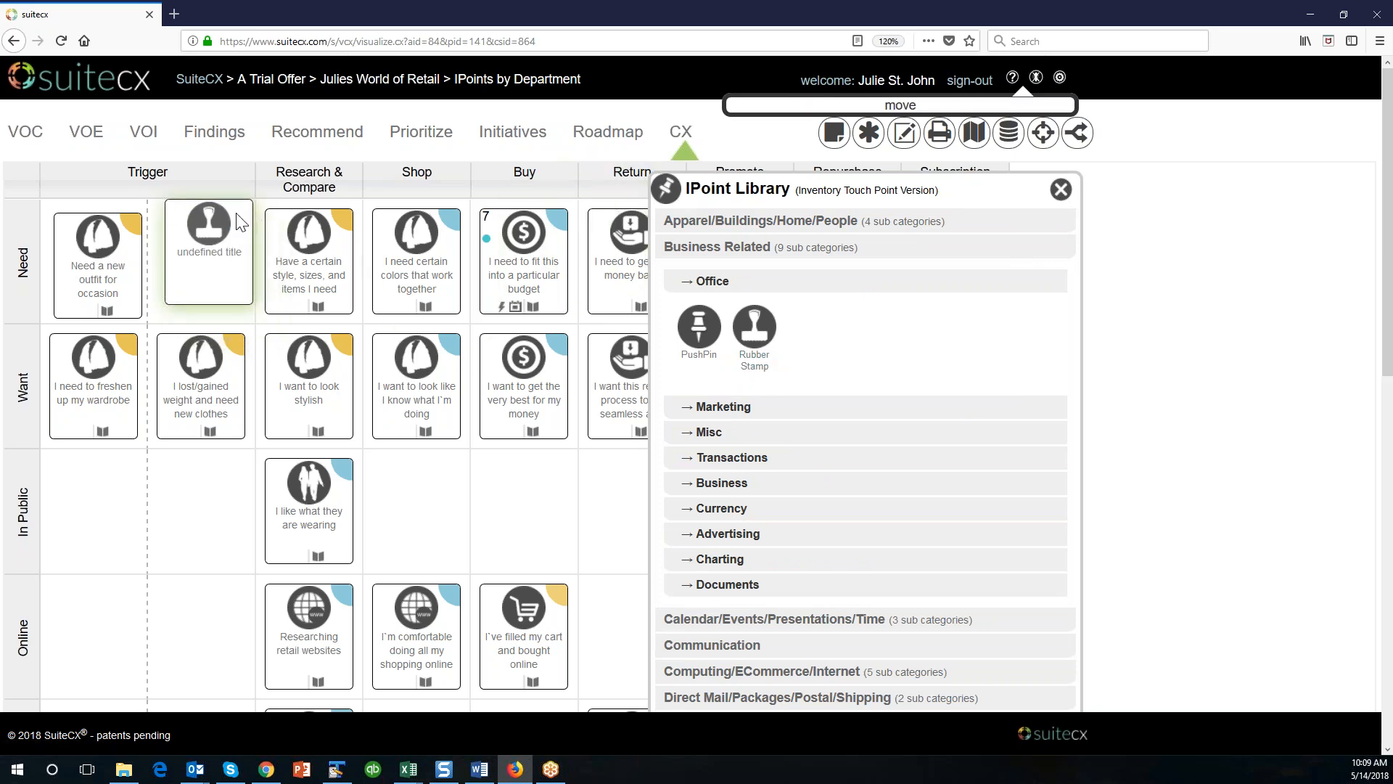
pyautogui.click(1060, 190)
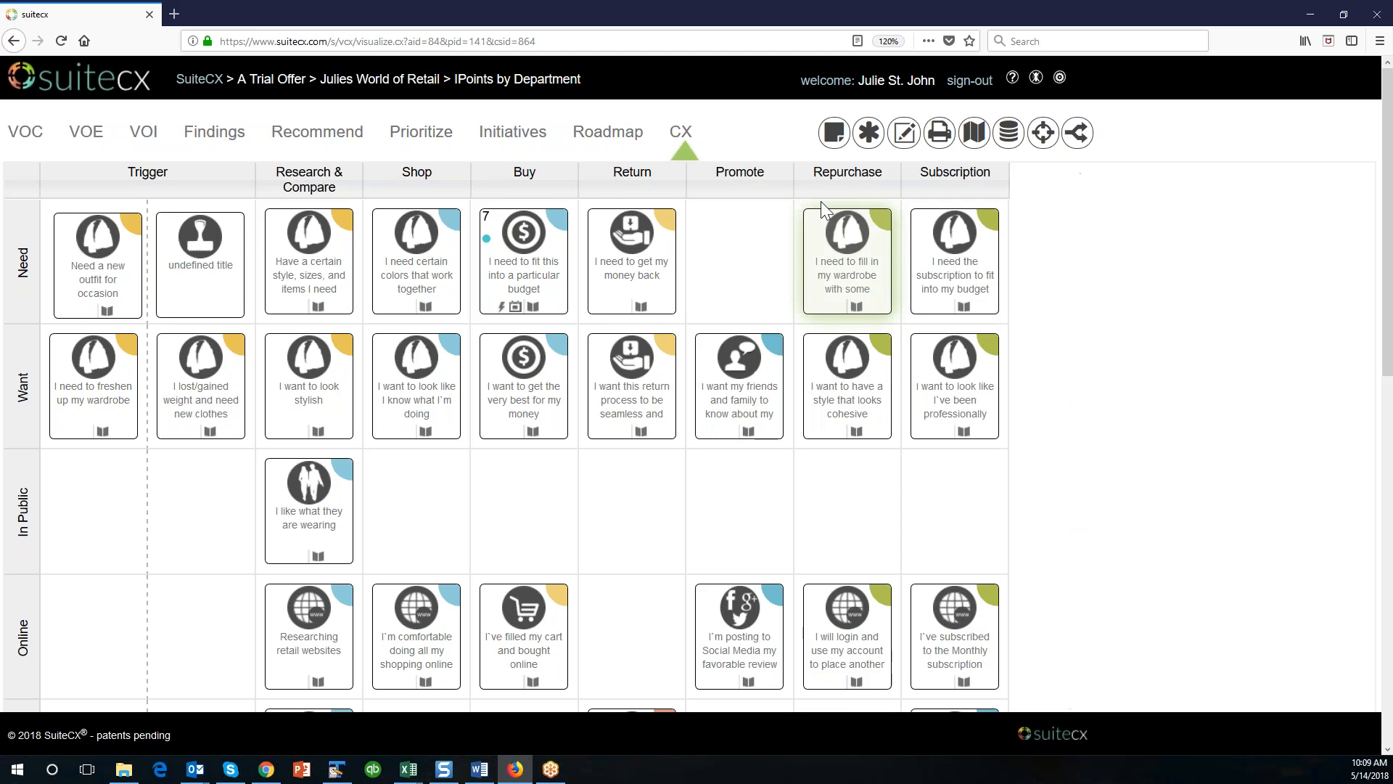
# Review the Story Elements library's categories, from Gadgets, Lights and Textboxes to Arrowheads, Signs and People, and close the library.
pyautogui.click(865, 133)
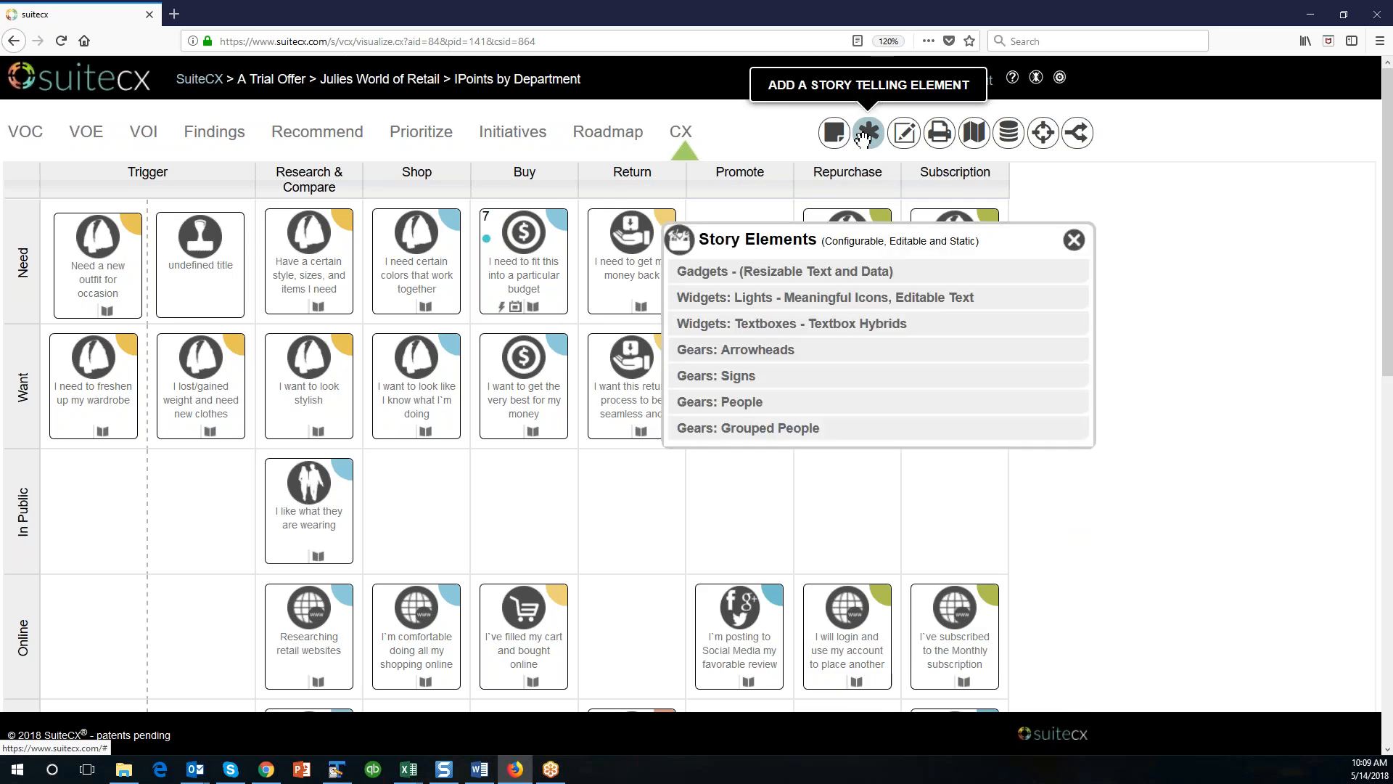
pyautogui.click(775, 275)
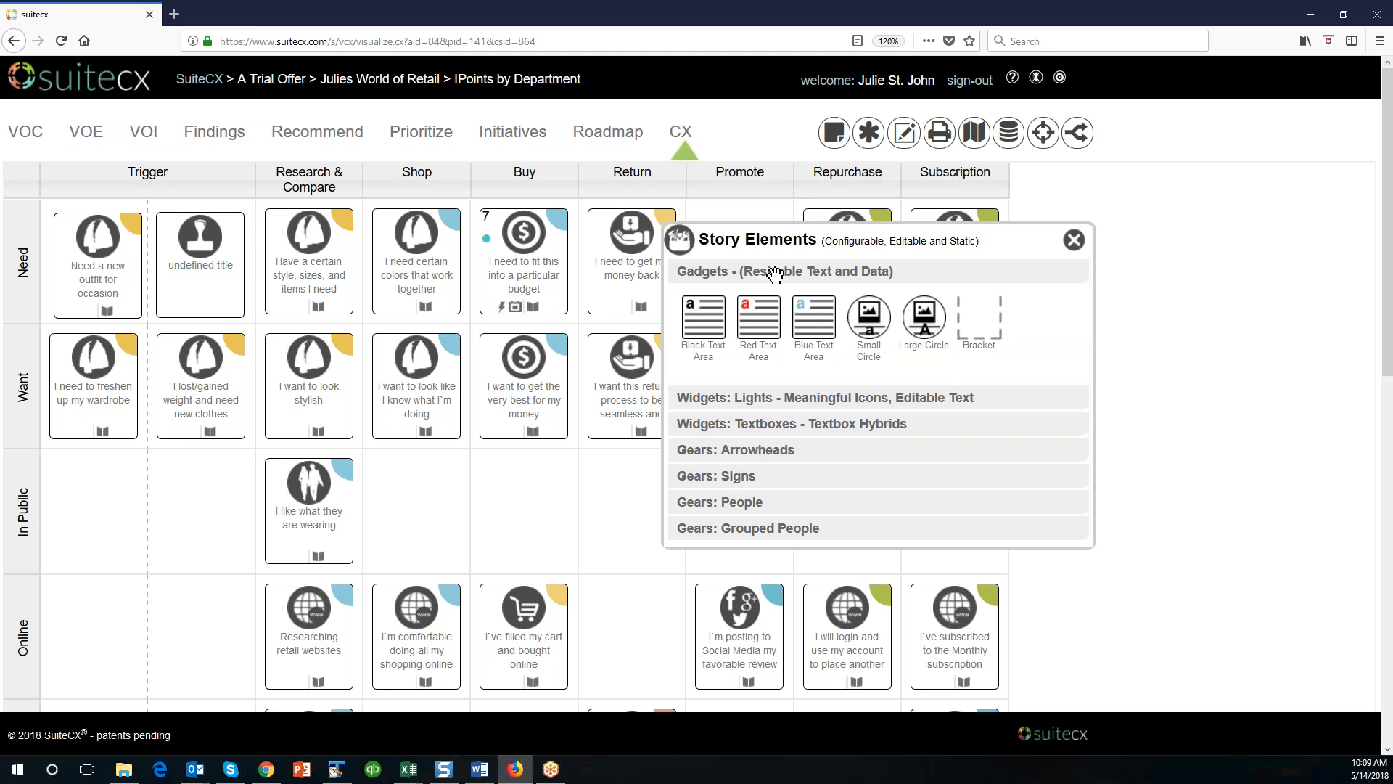
pyautogui.click(798, 398)
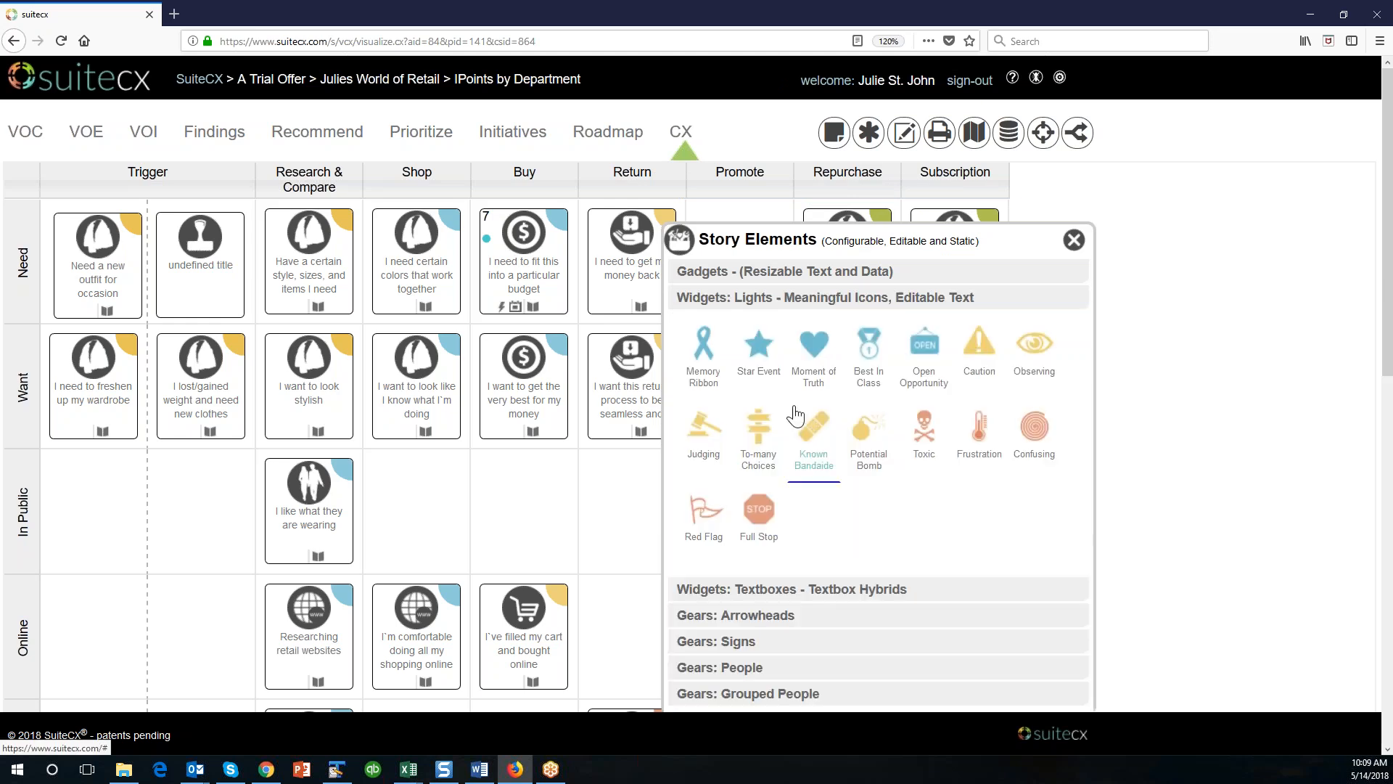
pyautogui.click(816, 592)
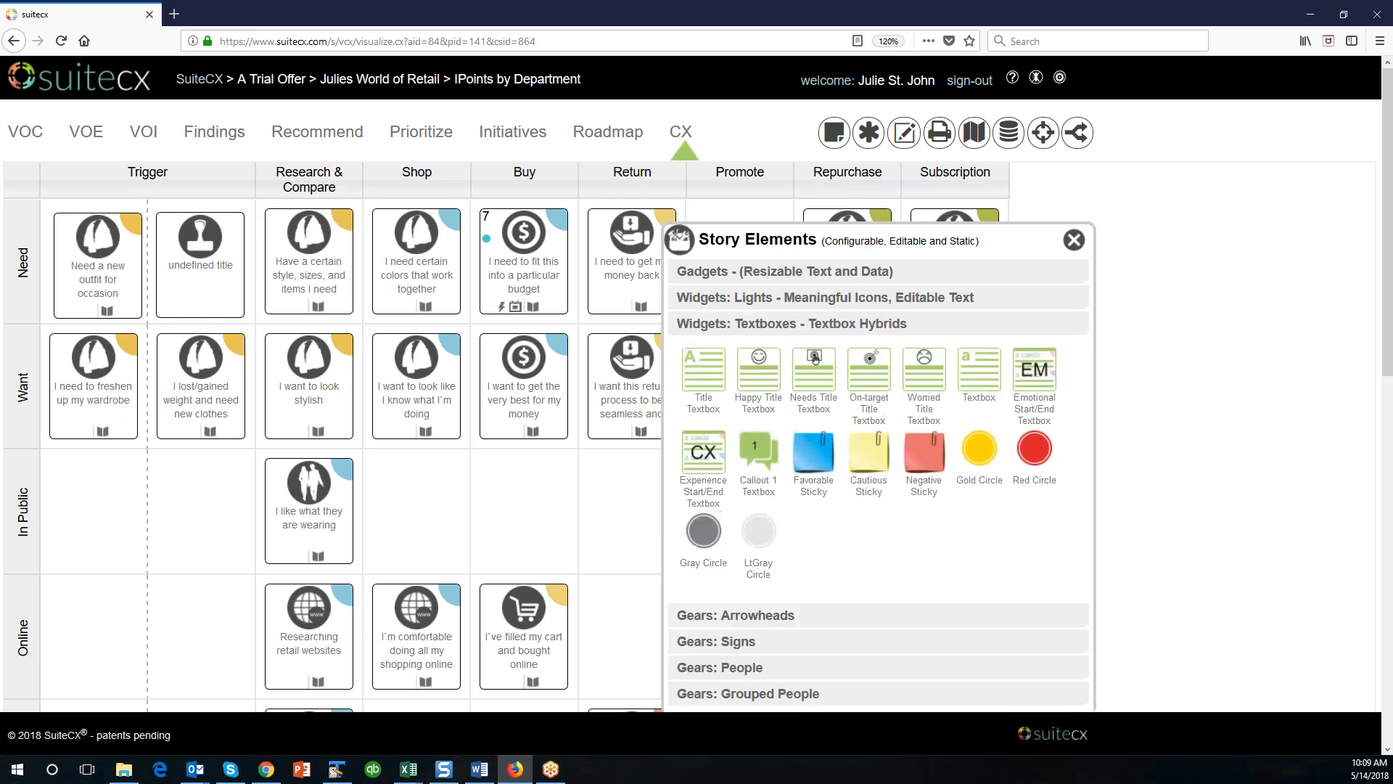
pyautogui.click(770, 616)
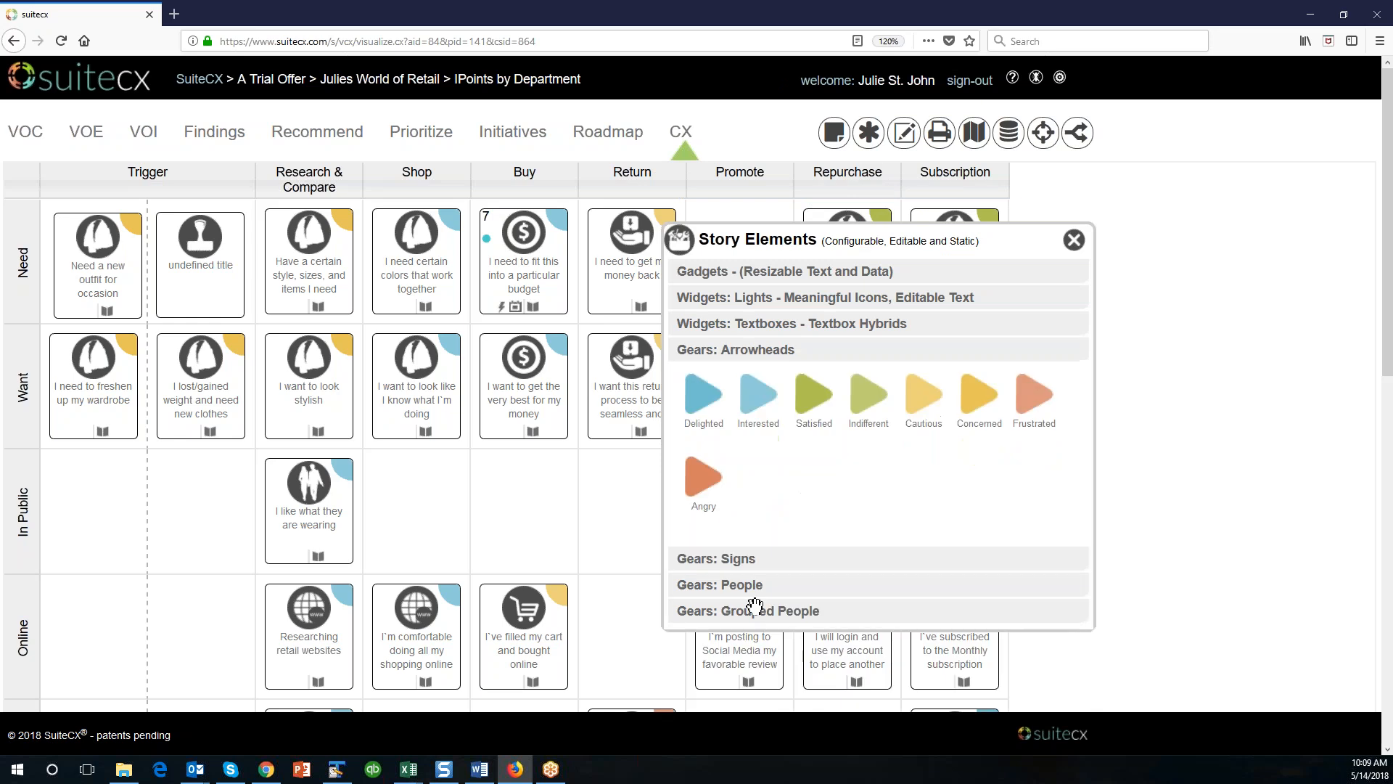
pyautogui.click(743, 559)
pyautogui.click(740, 581)
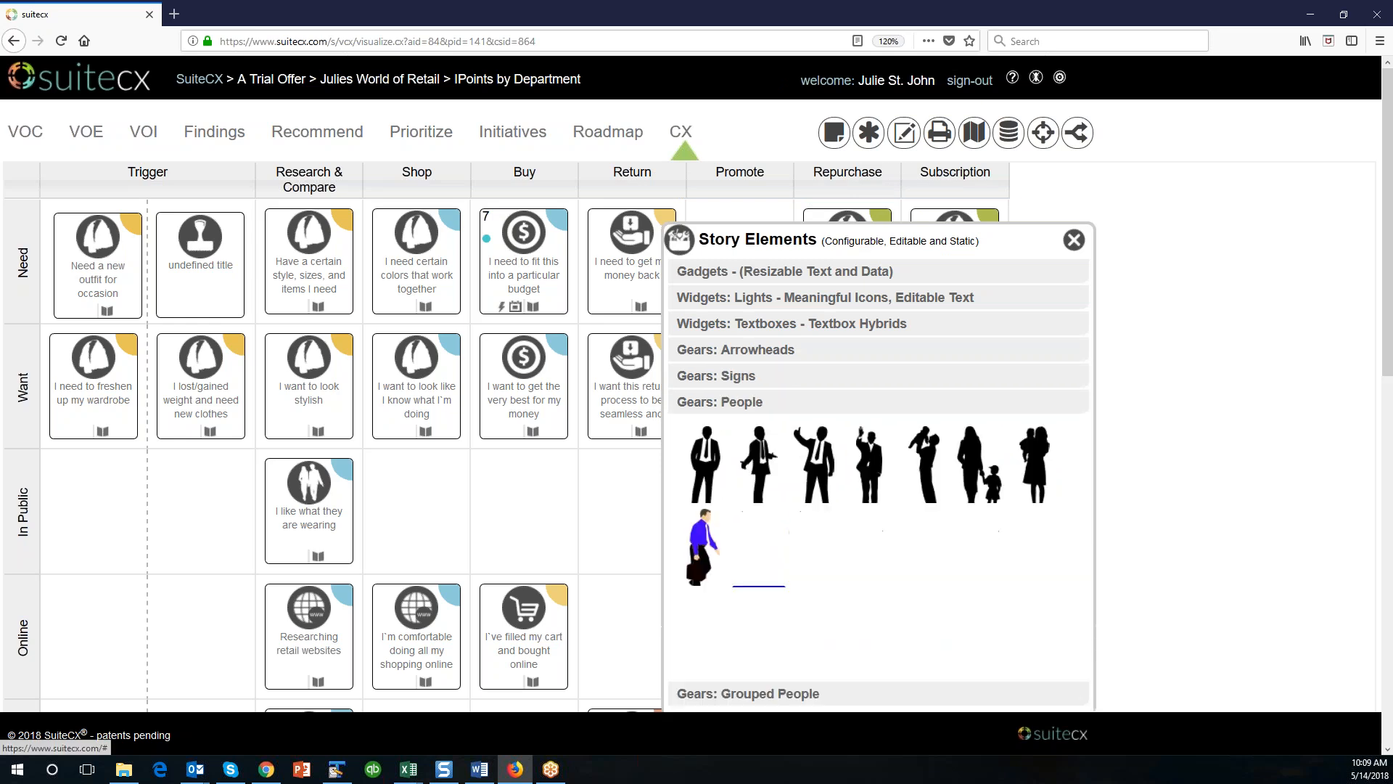
pyautogui.click(1074, 239)
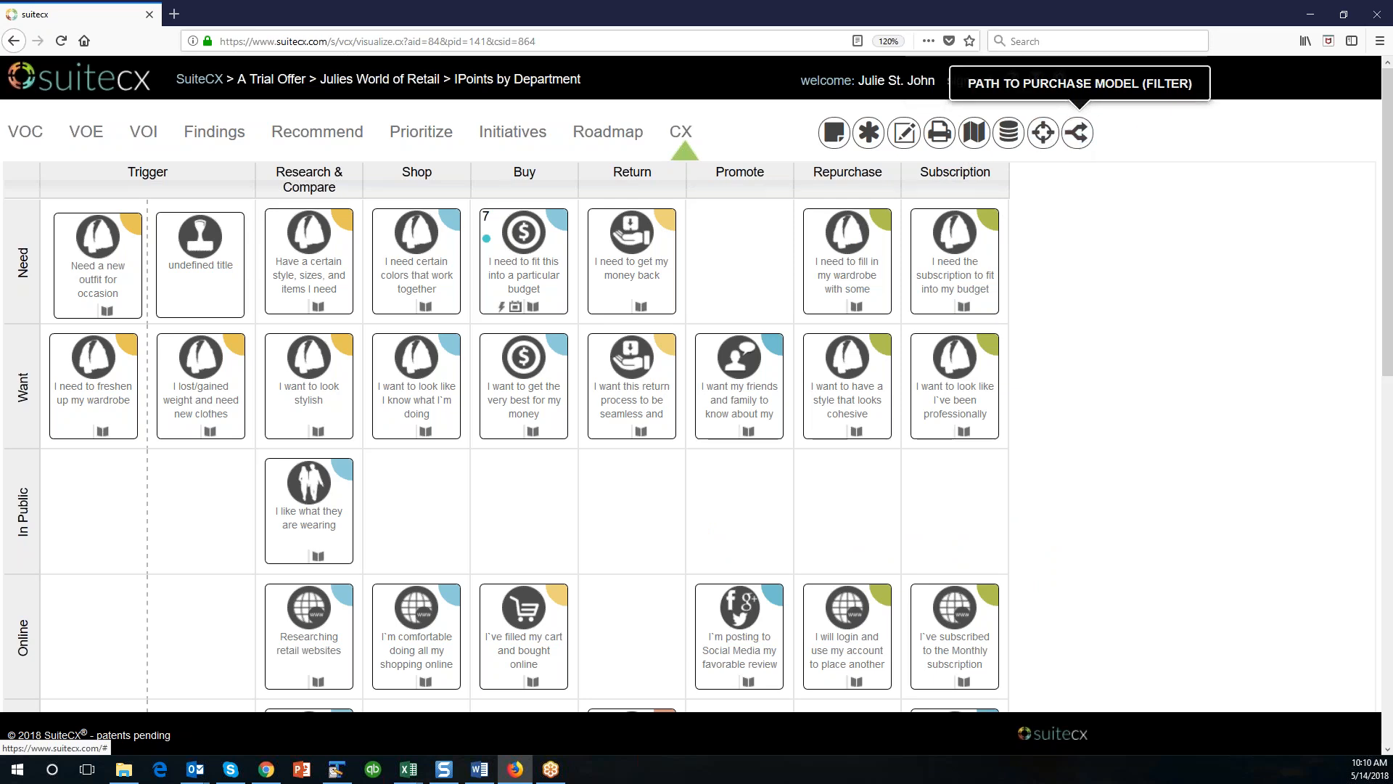
# Open the IPoint database for the IPoints by Department map.
pyautogui.click(1007, 134)
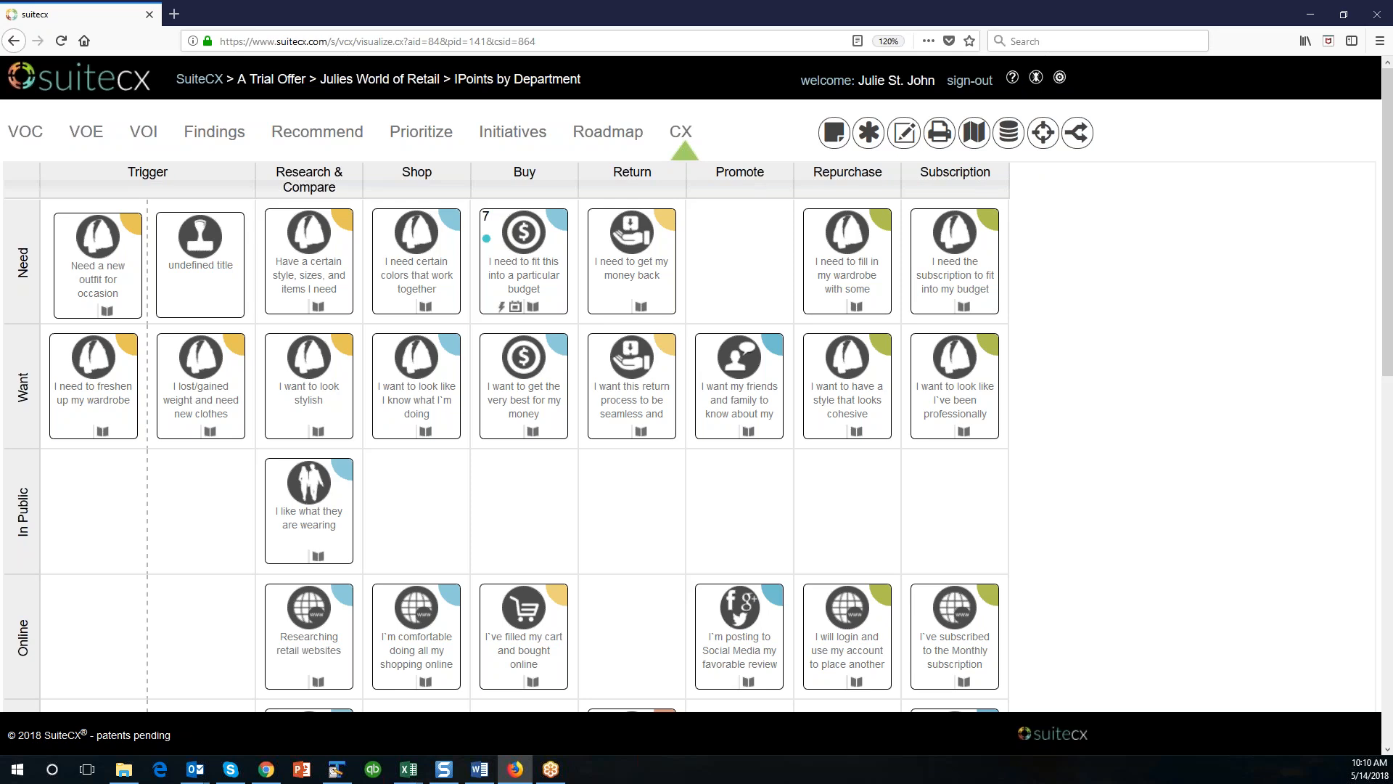
pyautogui.scroll(-10, 706, 346)
pyautogui.scroll(10, 707, 346)
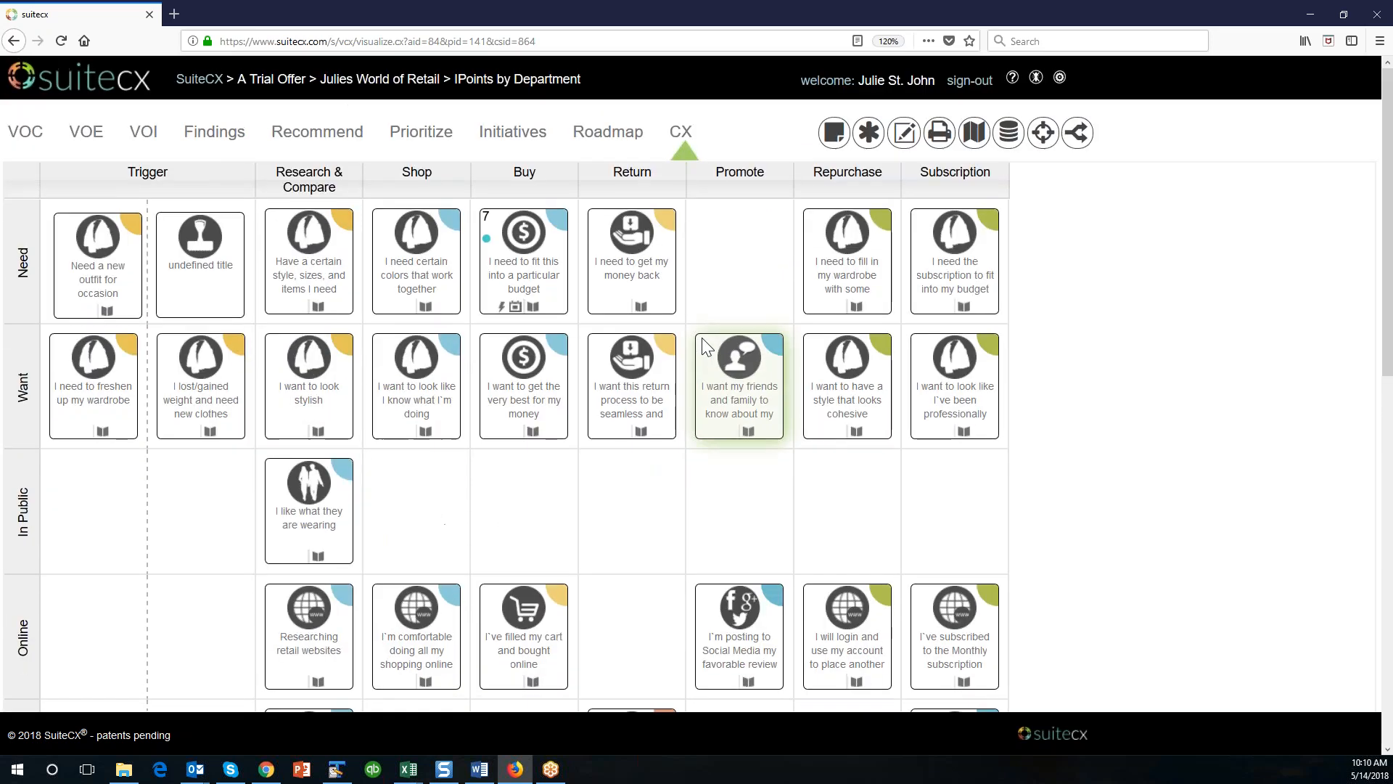
pyautogui.click(1008, 132)
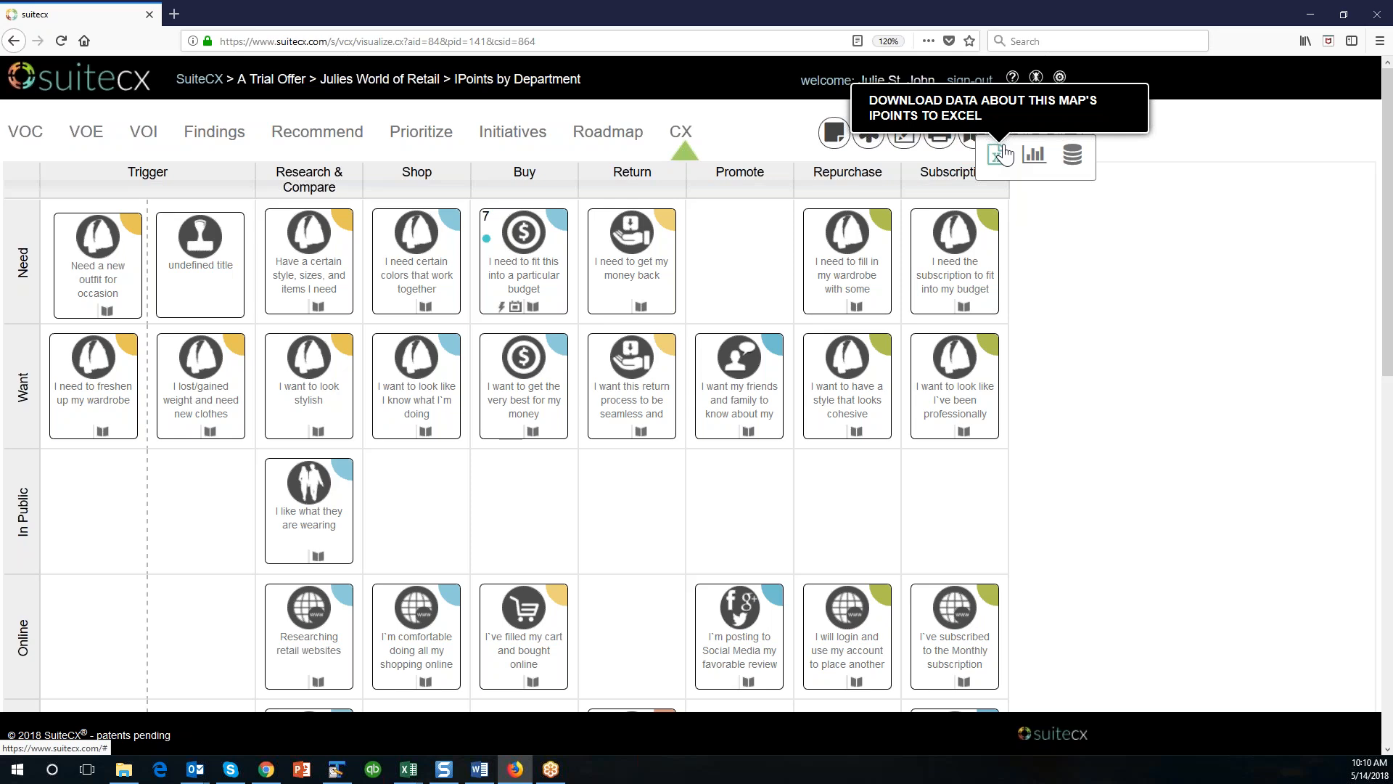
pyautogui.click(1072, 155)
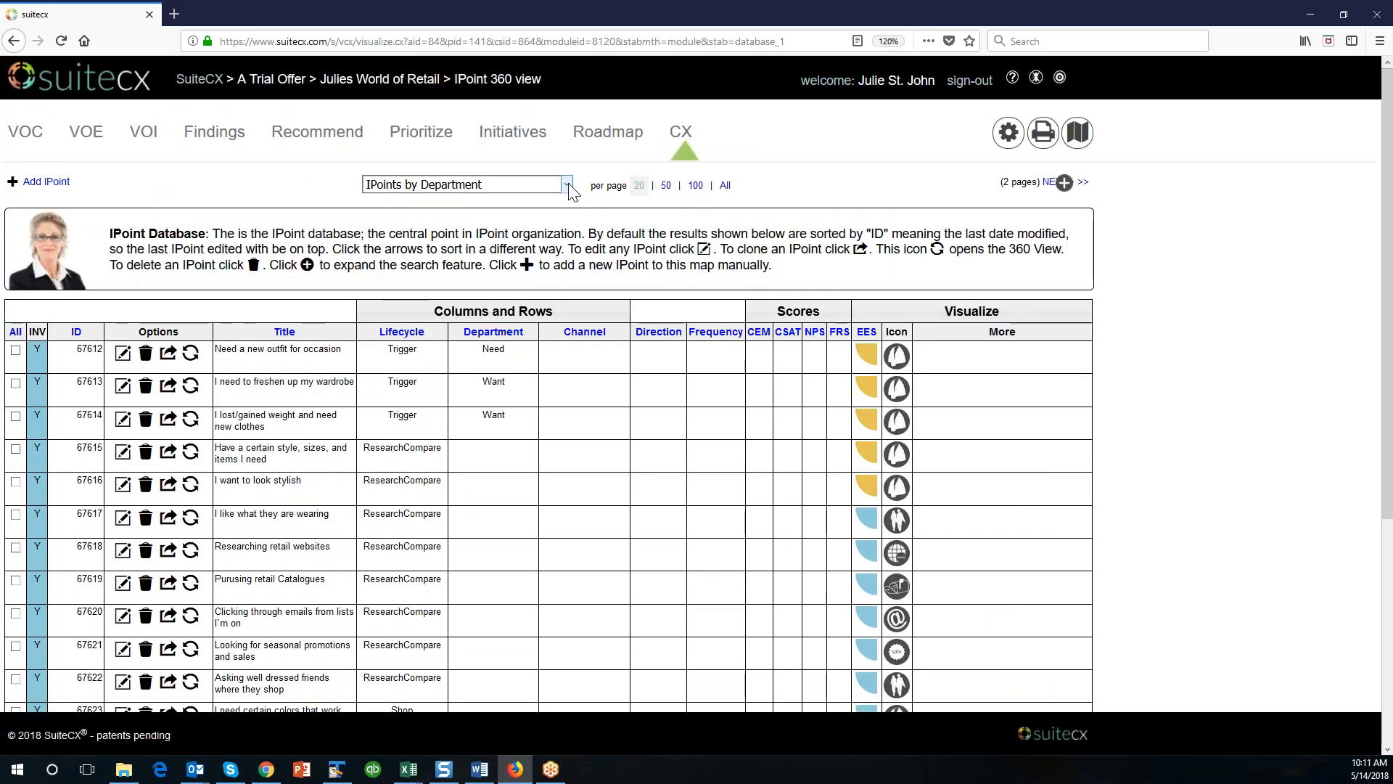
# Show the IPoints of the Free Form Story Map for 101 Class with 50 entries per page.
pyautogui.click(566, 185)
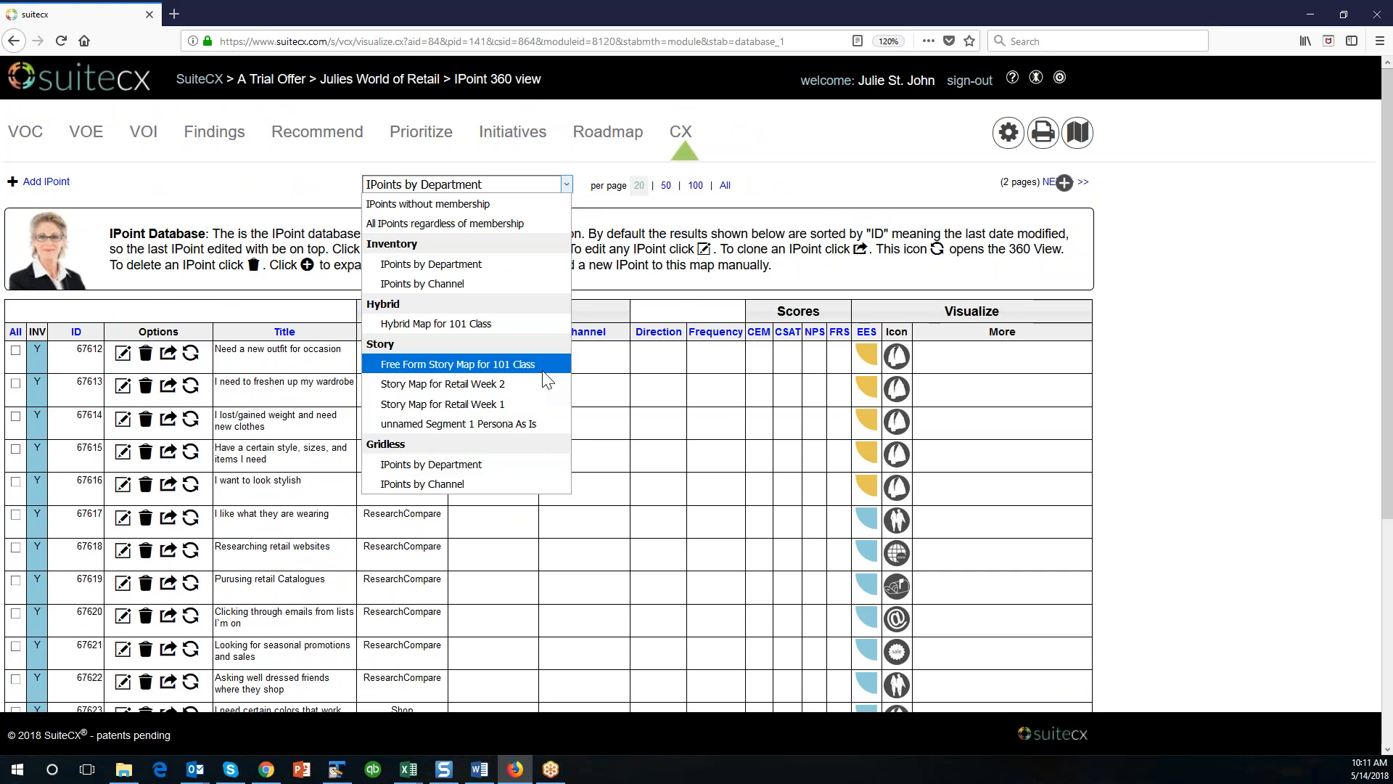
pyautogui.click(495, 364)
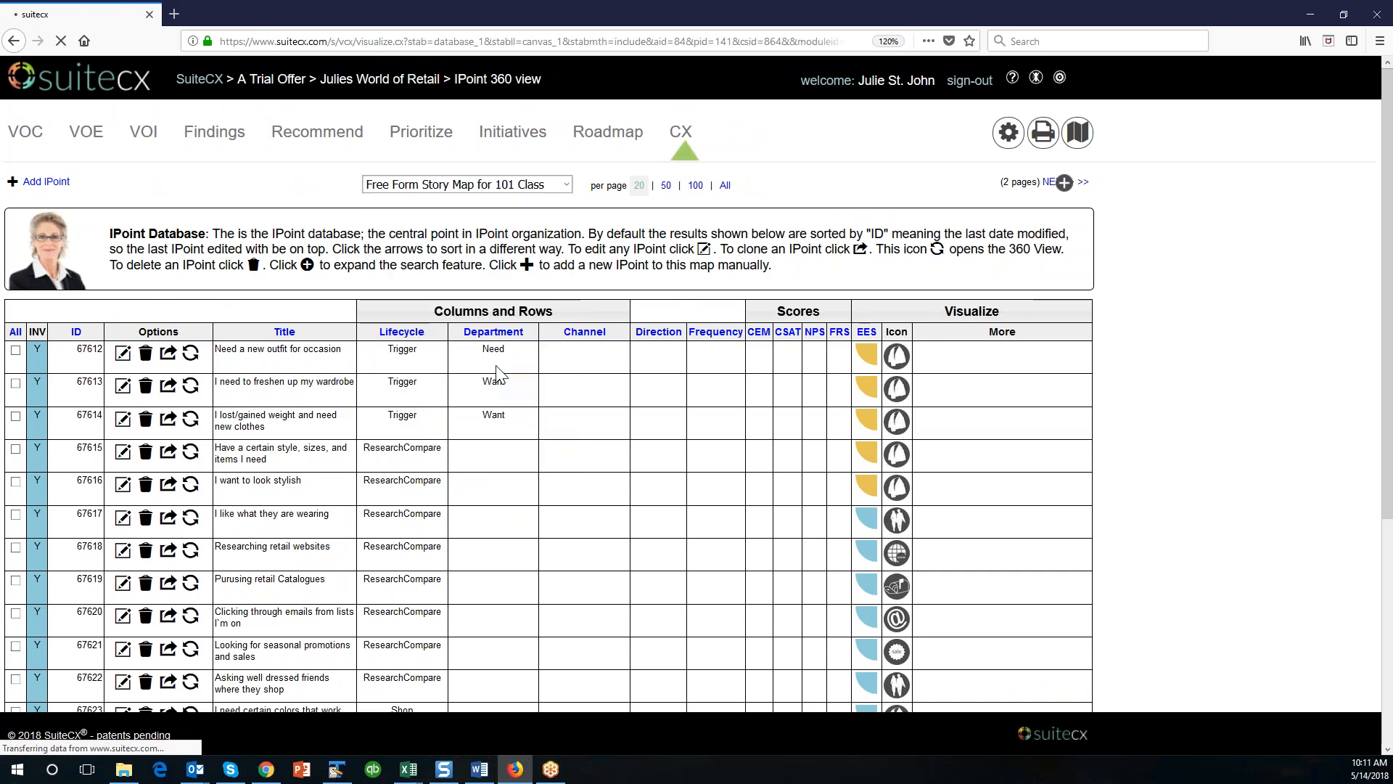
pyautogui.scroll(-1, 527, 517)
pyautogui.scroll(1, 527, 517)
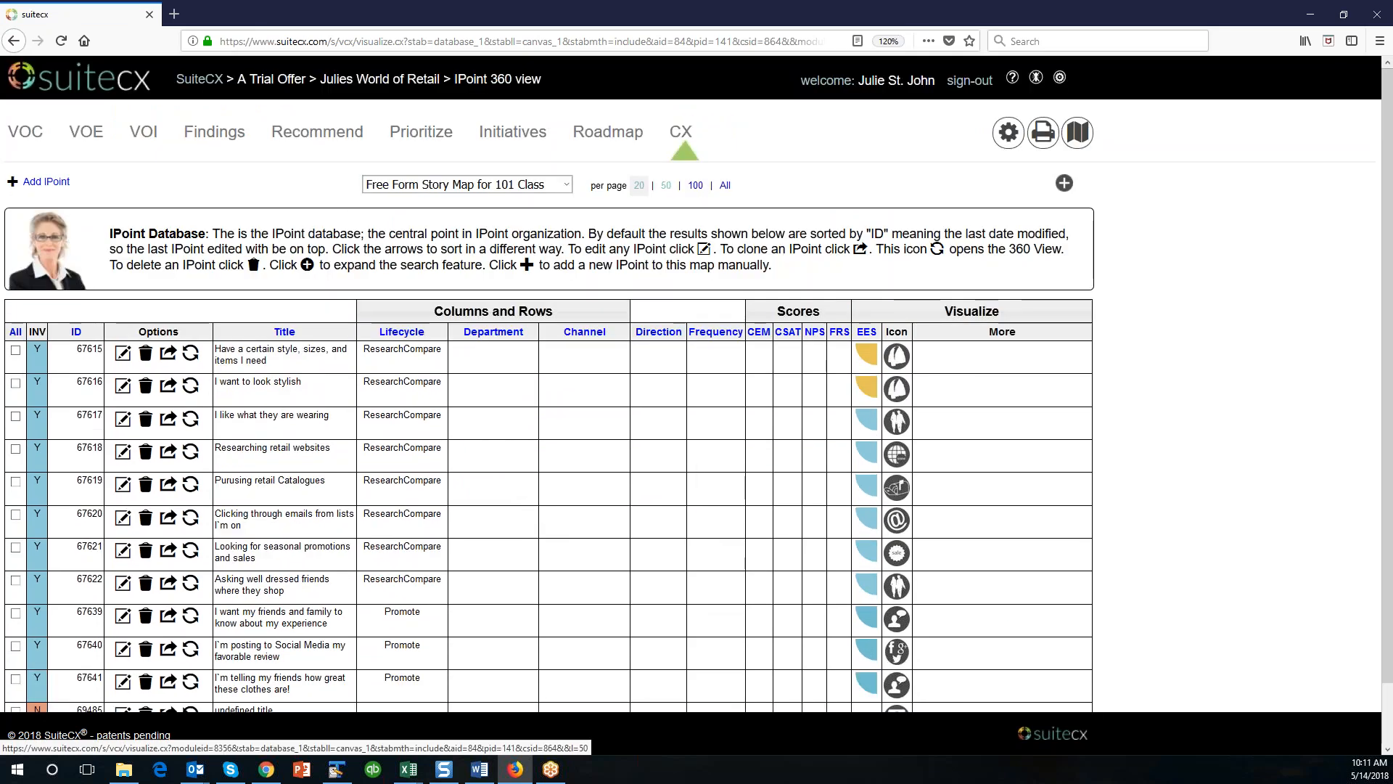
pyautogui.click(665, 185)
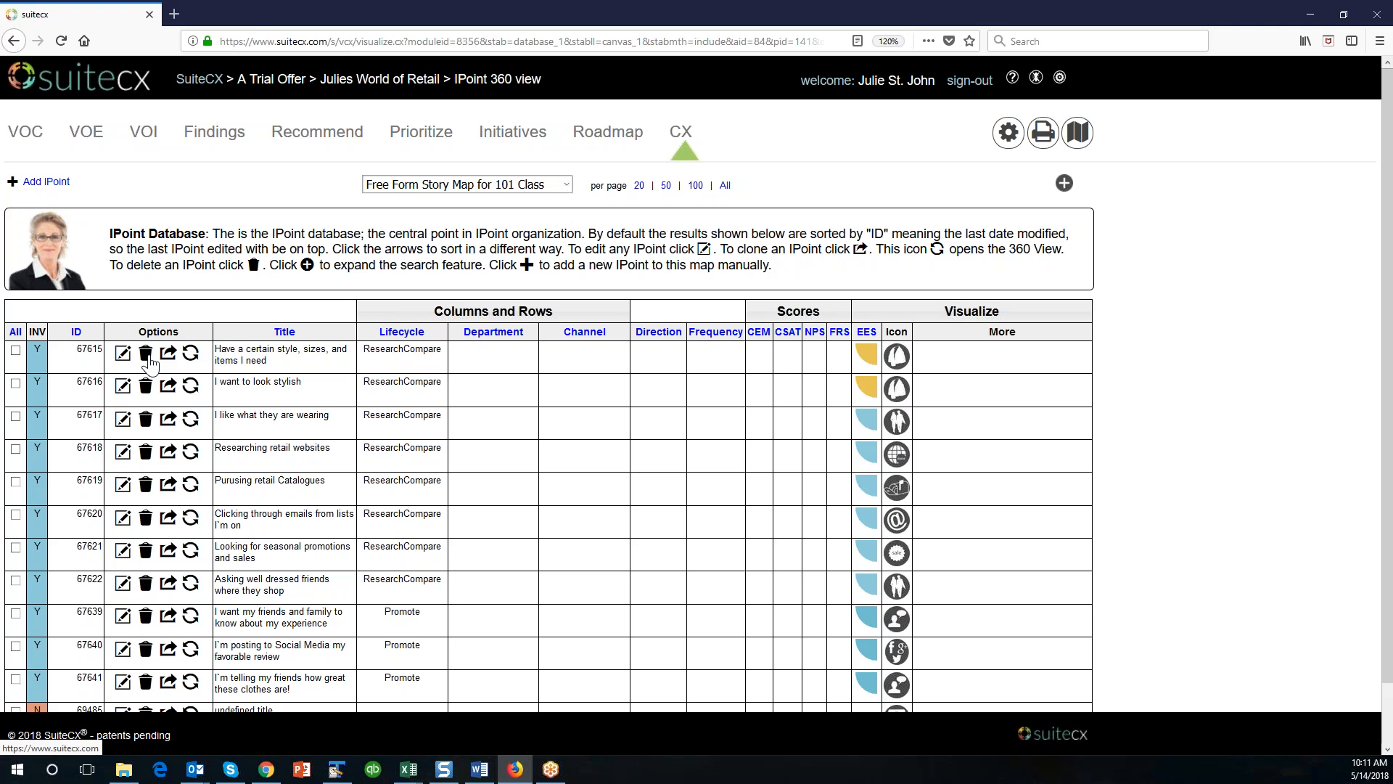
# Open the 360 view of the "Have a certain style, sizes, and items I need" IPoint and try going to the first record.
pyautogui.click(190, 355)
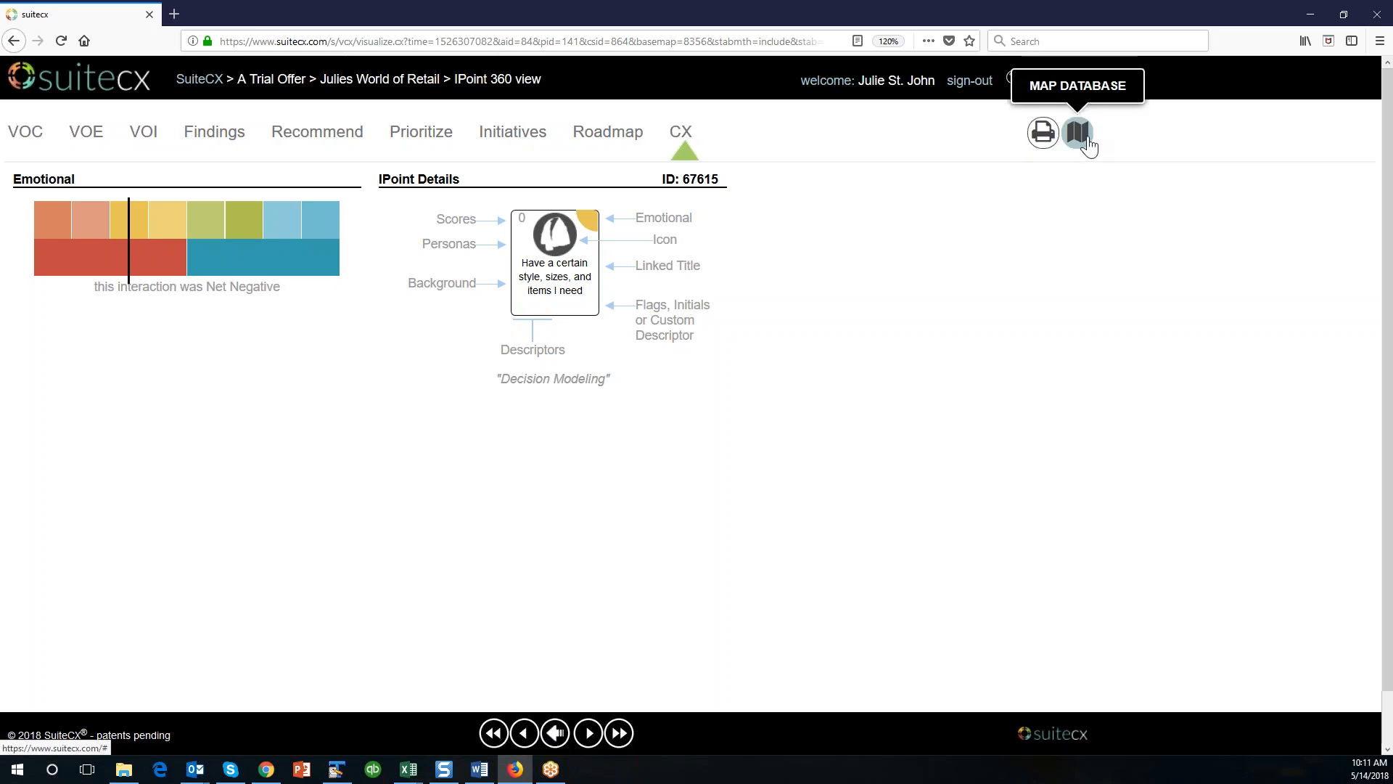
pyautogui.click(493, 745)
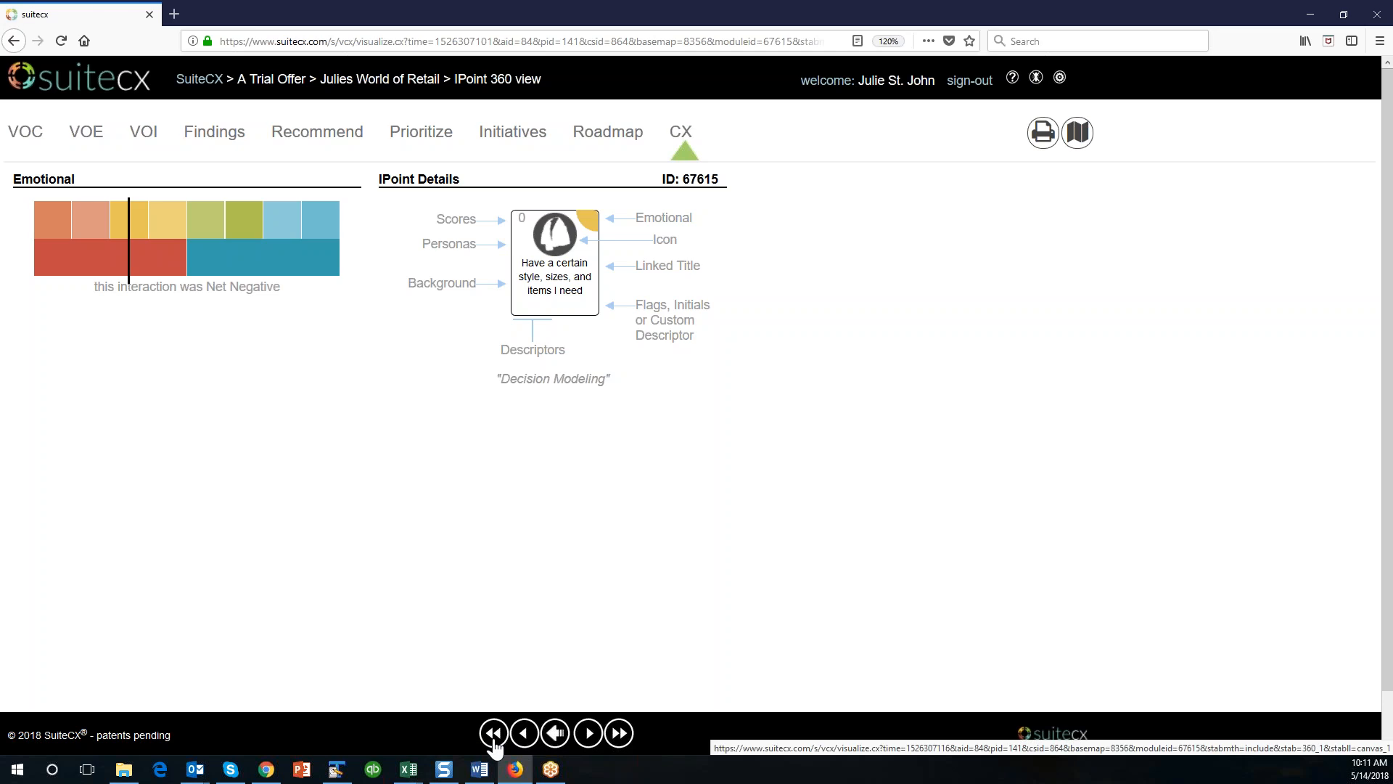
pyautogui.click(494, 746)
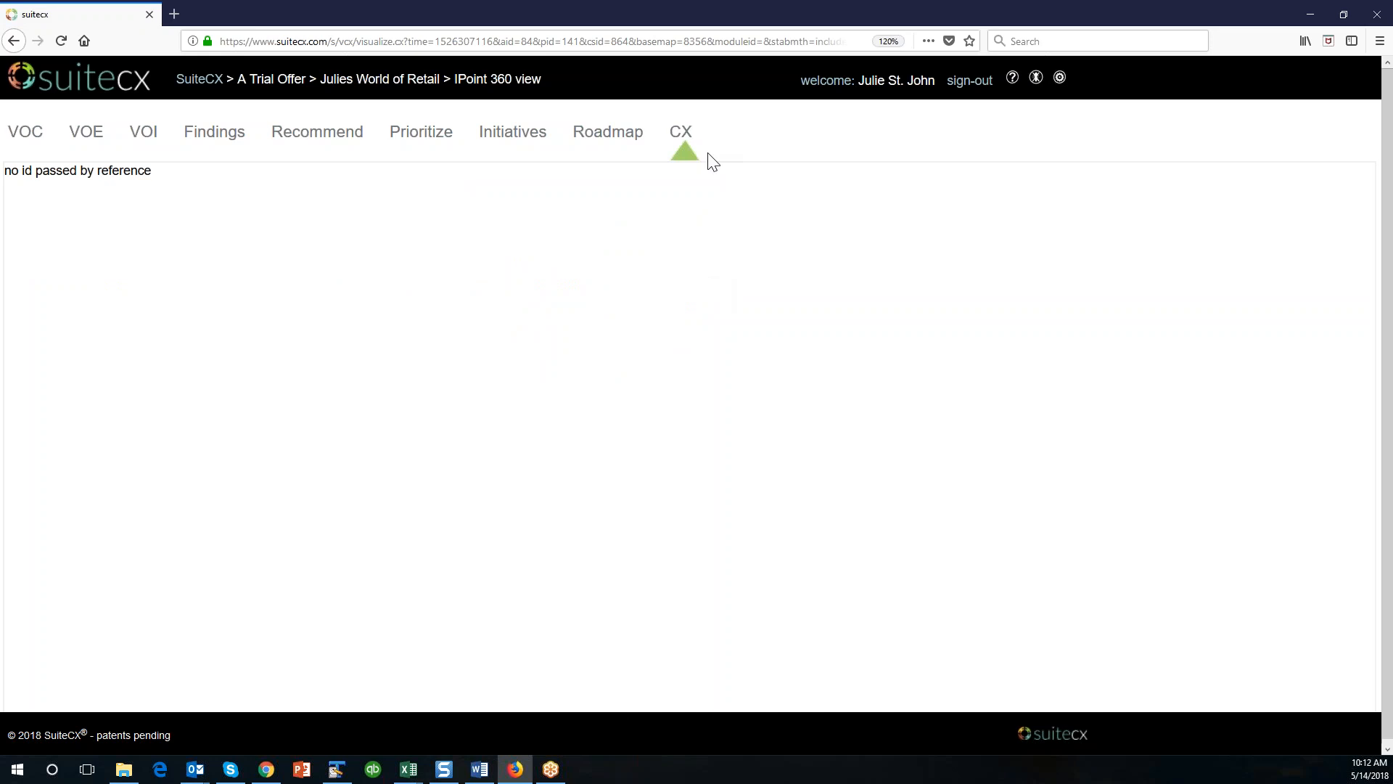
# Return to the CX map and reopen its IPoint database.
pyautogui.click(682, 138)
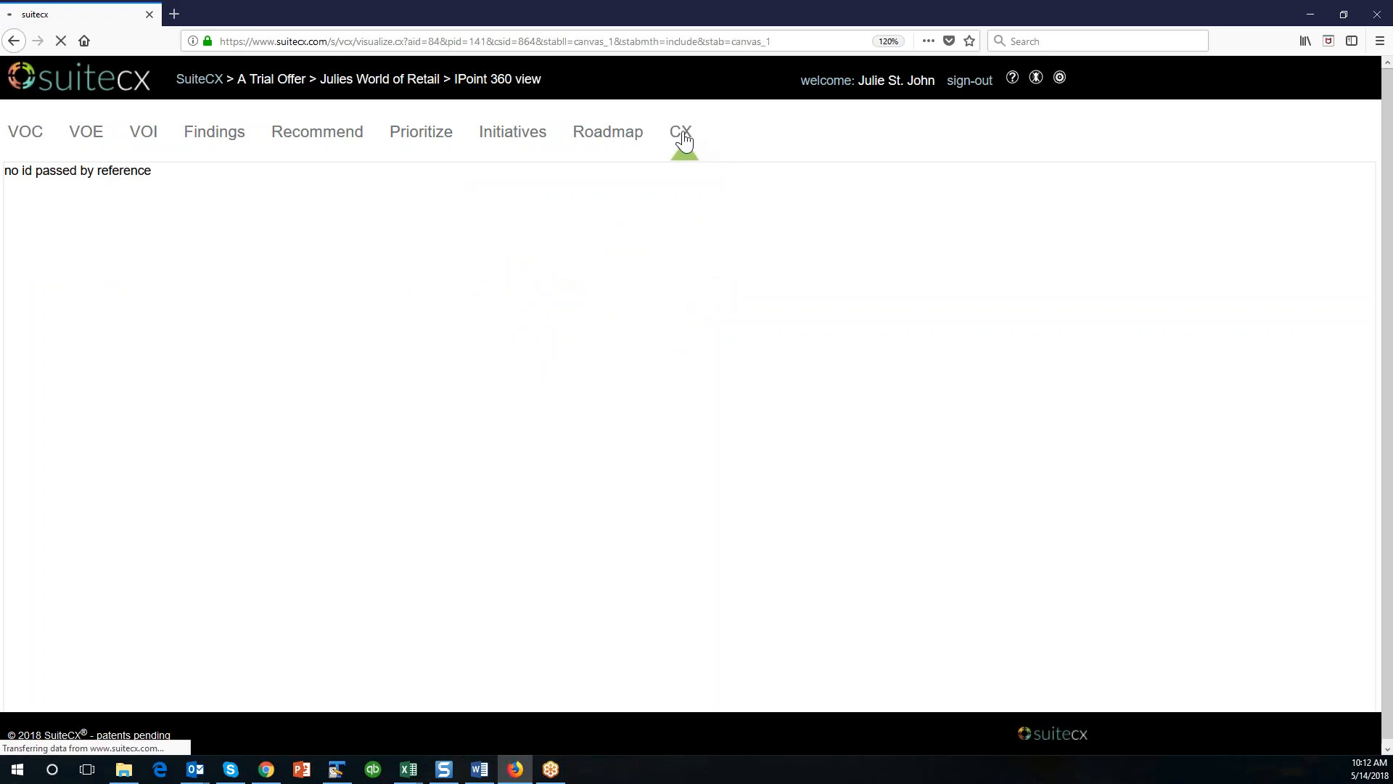
pyautogui.click(1008, 133)
pyautogui.click(1075, 154)
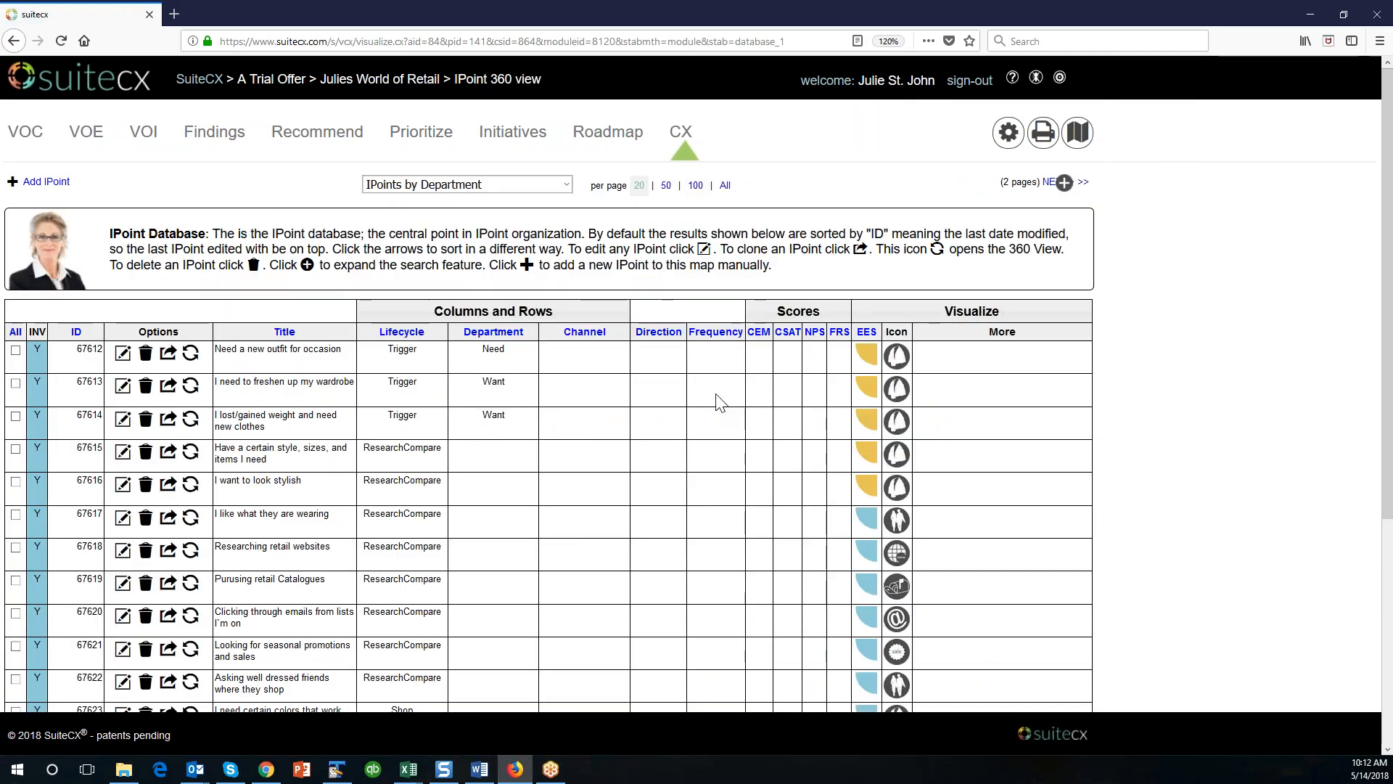
# Enlarge the IPoint database page to 133% zoom.
pyautogui.scroll(-1, 685, 444)
pyautogui.scroll(1, 685, 445)
pyautogui.click(1379, 41)
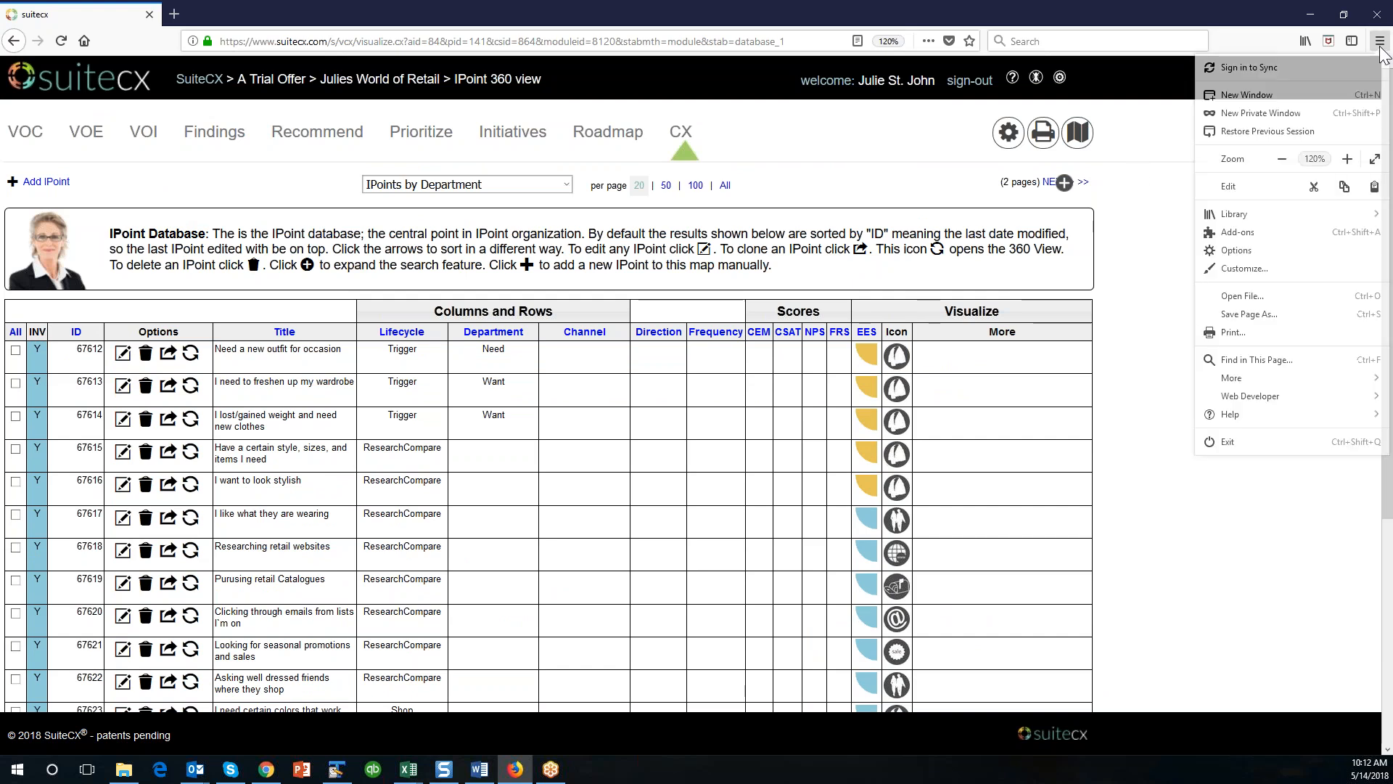
pyautogui.click(1347, 158)
pyautogui.click(1277, 533)
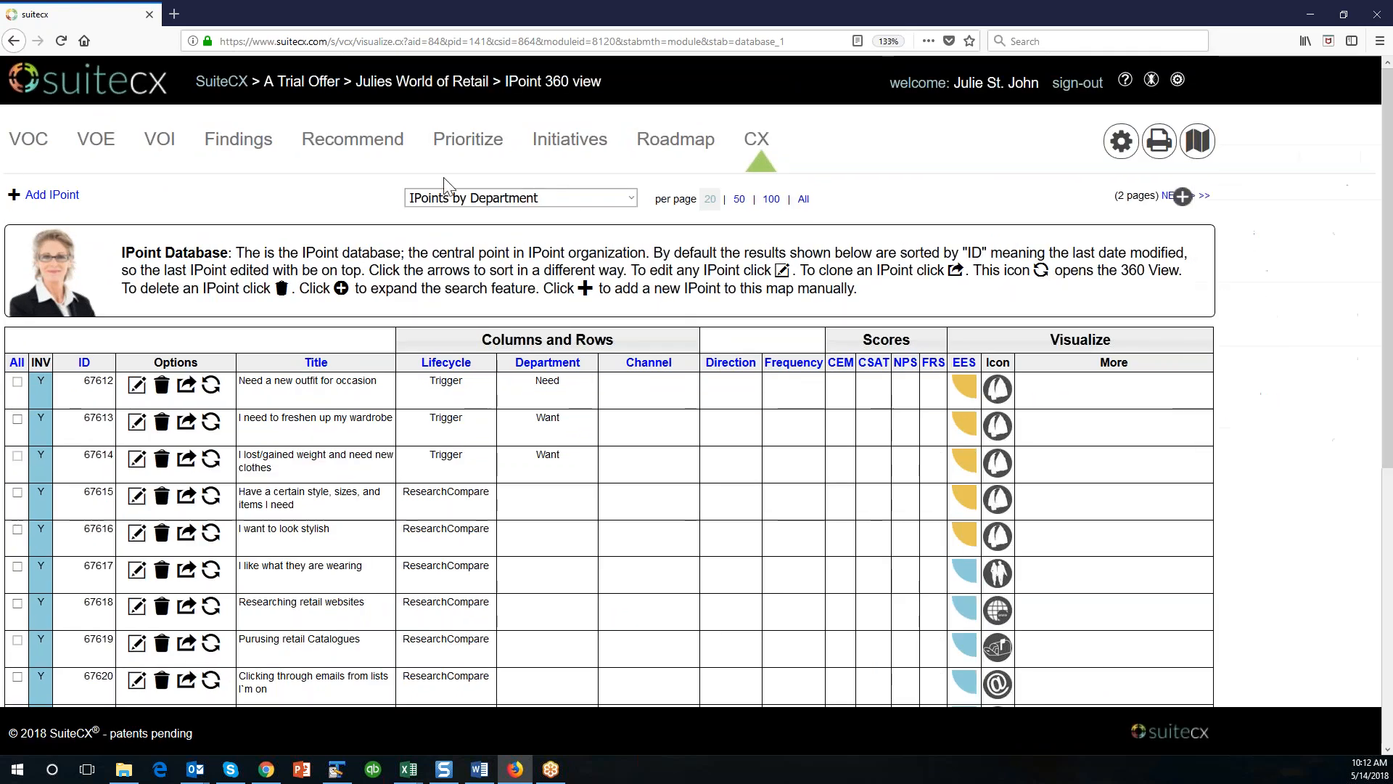
# Show the IPoints of the Hybrid Map for 101 Class and look through the full list.
pyautogui.scroll(-6, 533, 243)
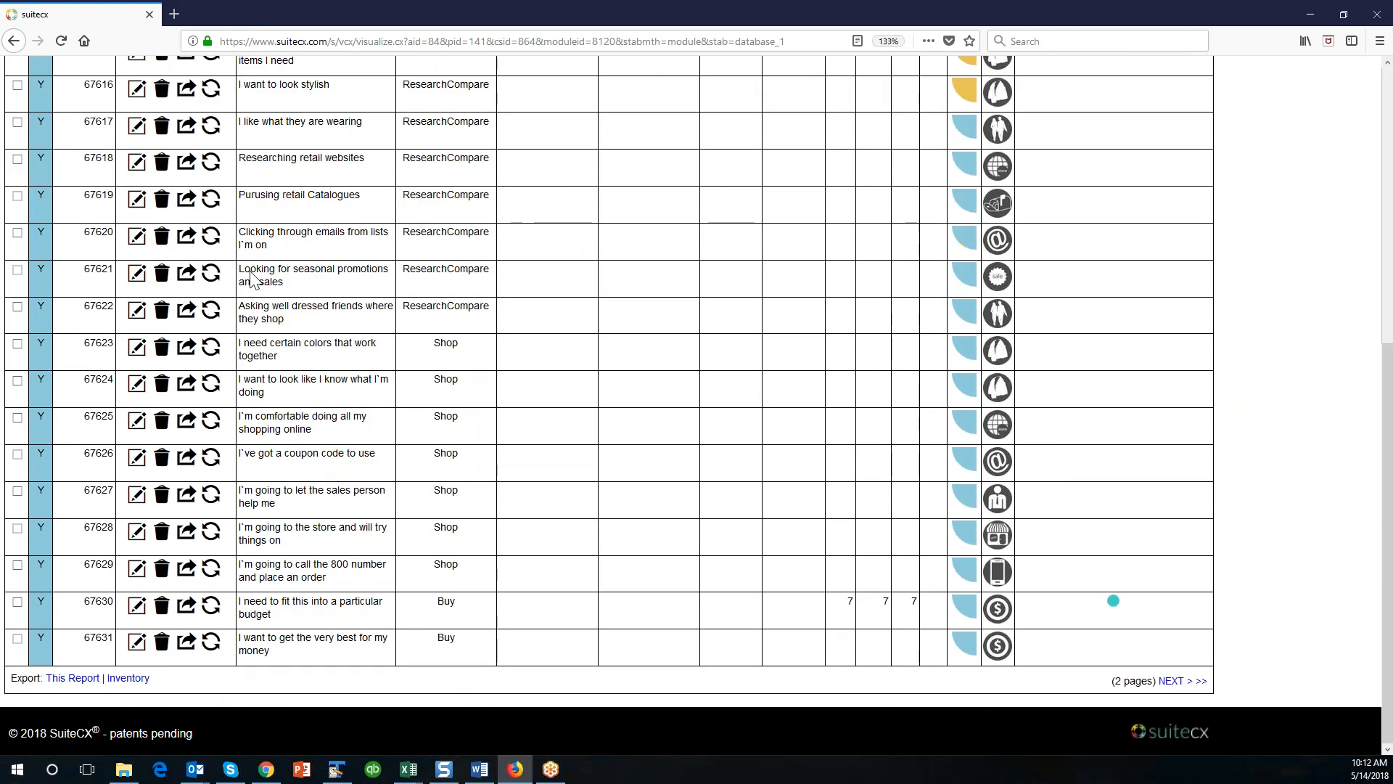
pyautogui.scroll(6, 317, 223)
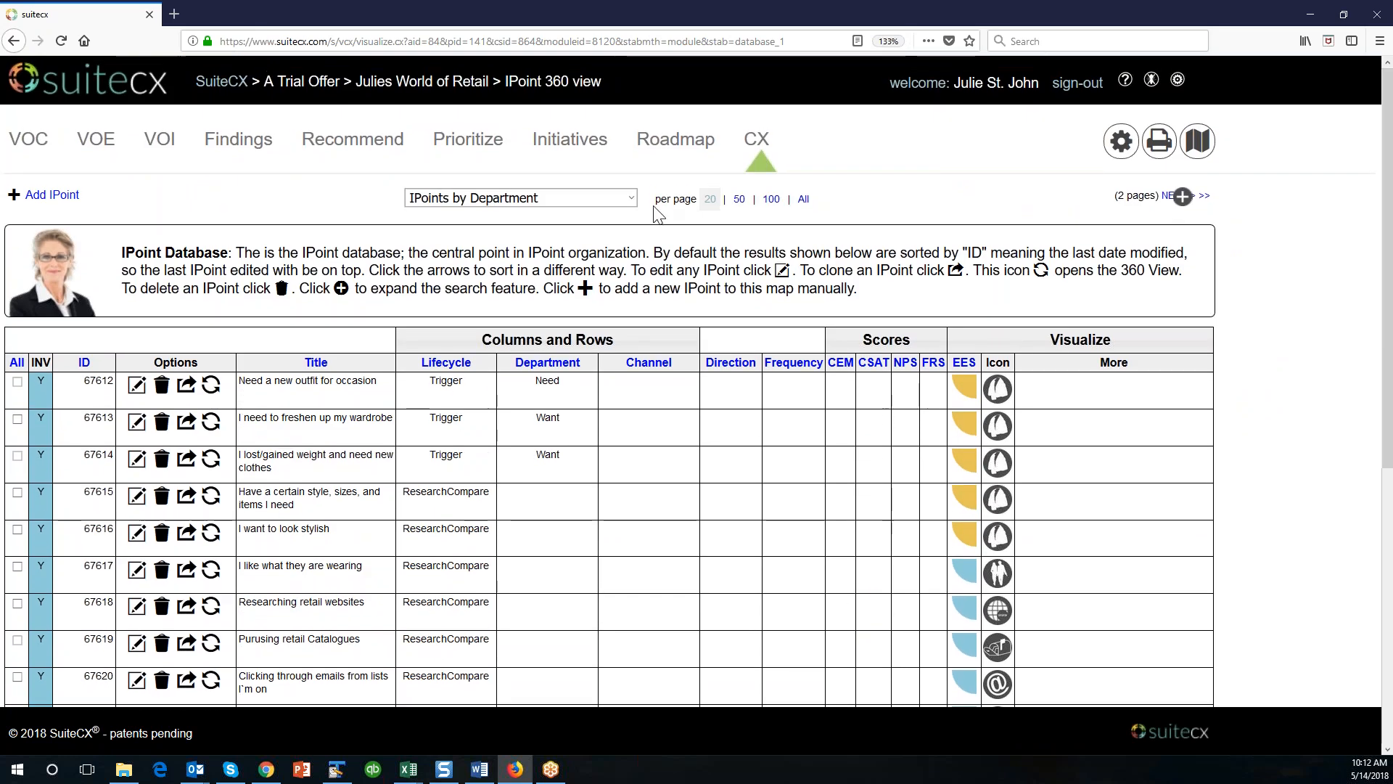
pyautogui.click(635, 203)
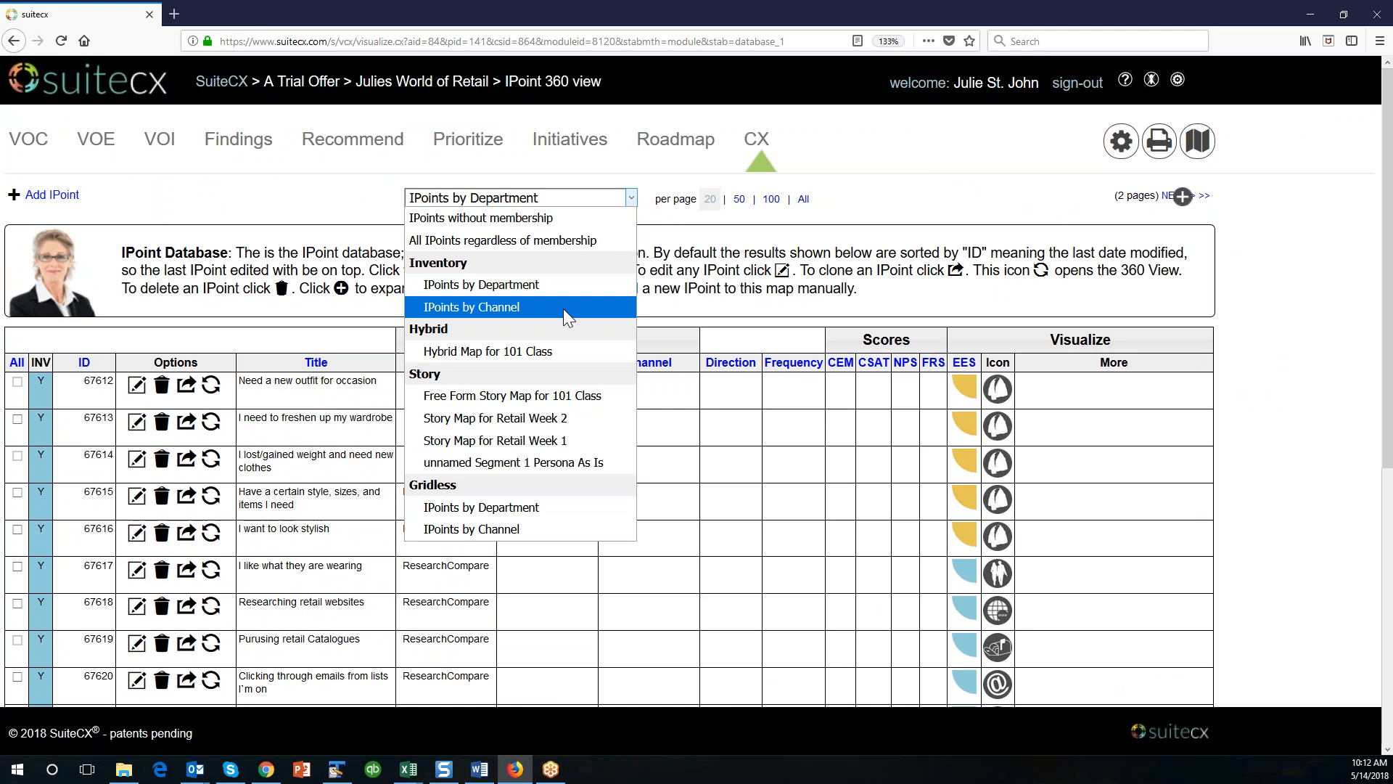
pyautogui.click(564, 352)
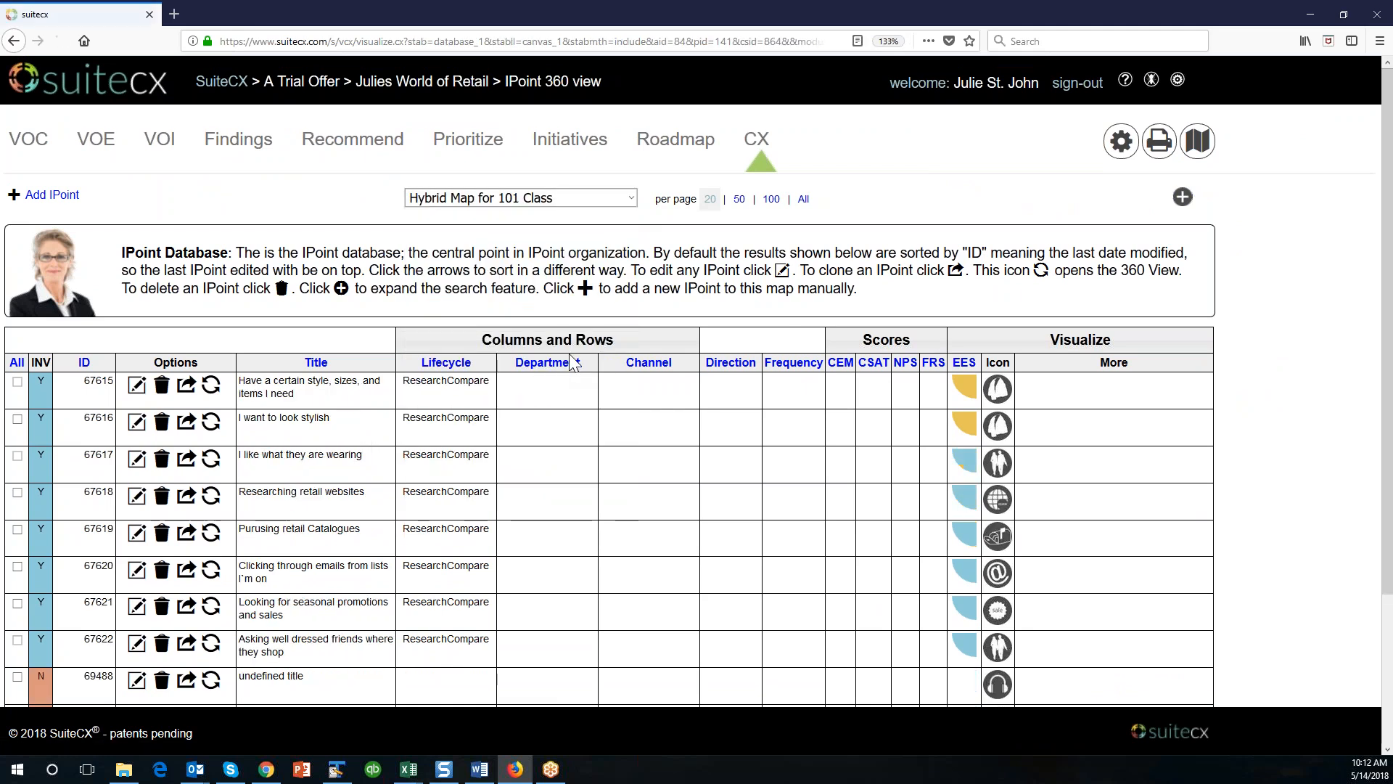
pyautogui.scroll(-3, 250, 527)
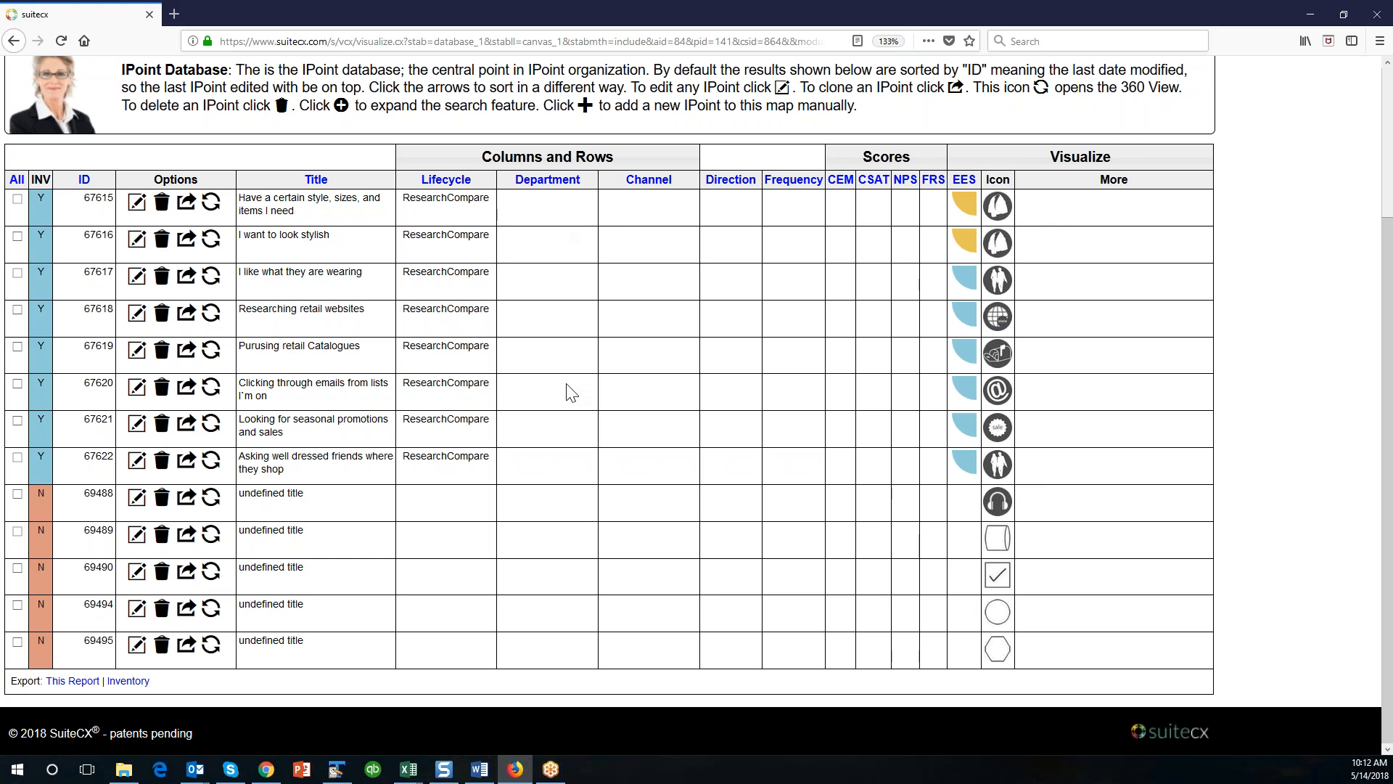
pyautogui.scroll(3, 485, 385)
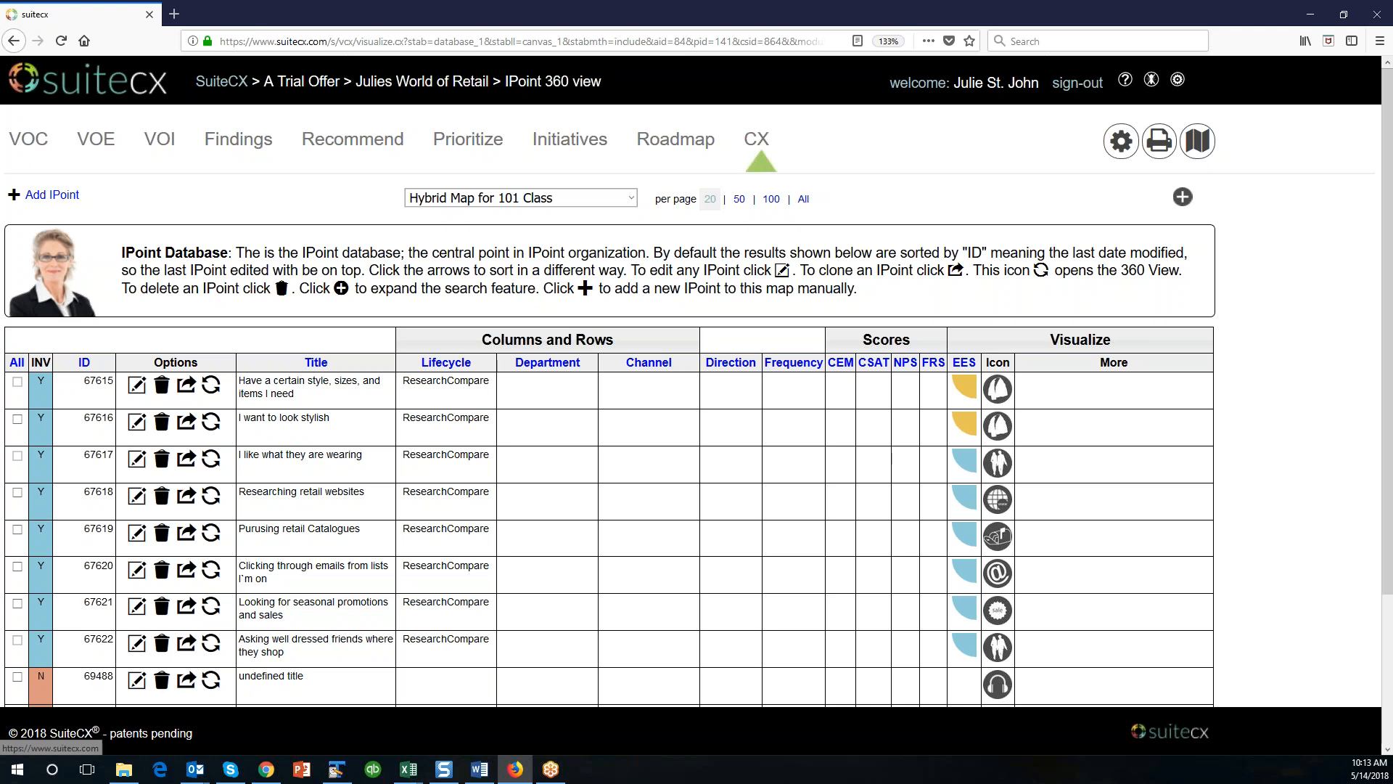
# Return to the CX map, open the map database, and list all maps on one page.
pyautogui.click(1197, 141)
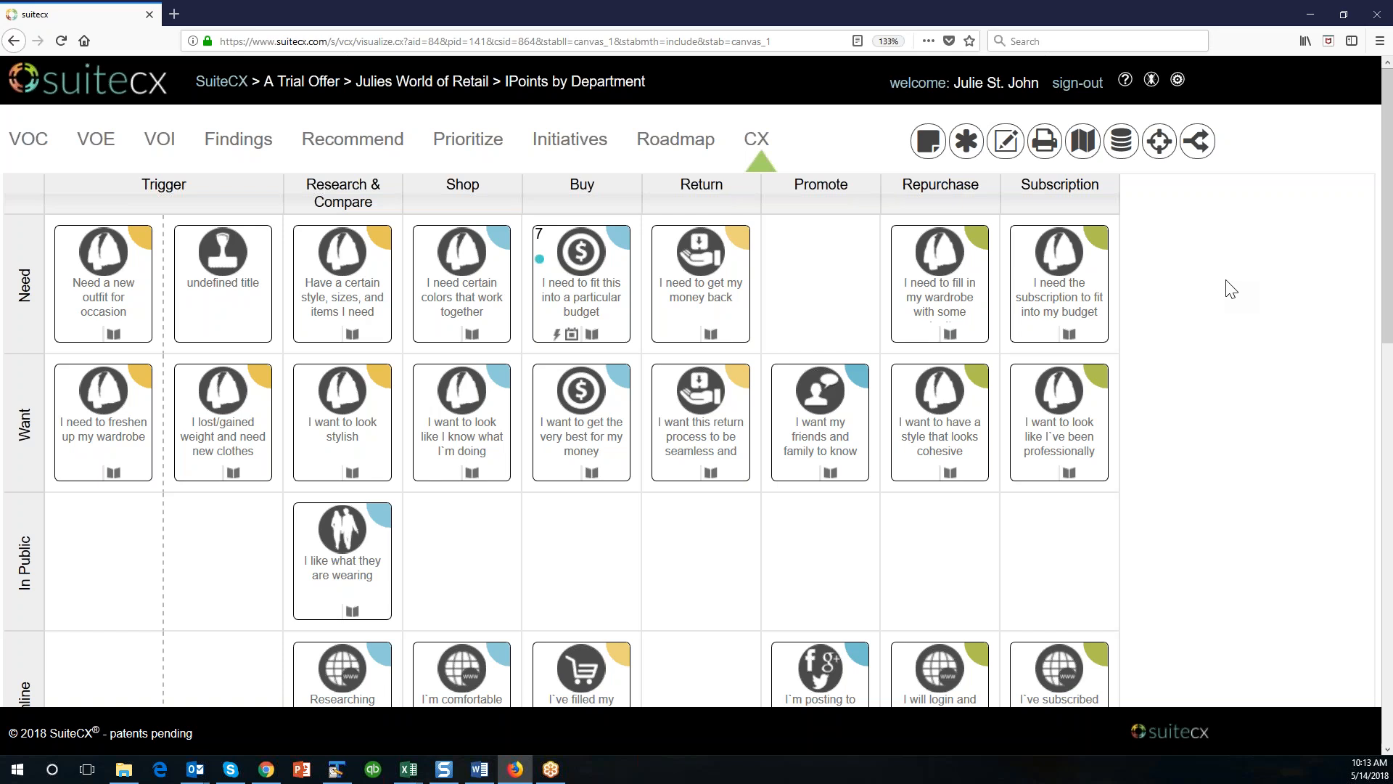
pyautogui.click(1082, 142)
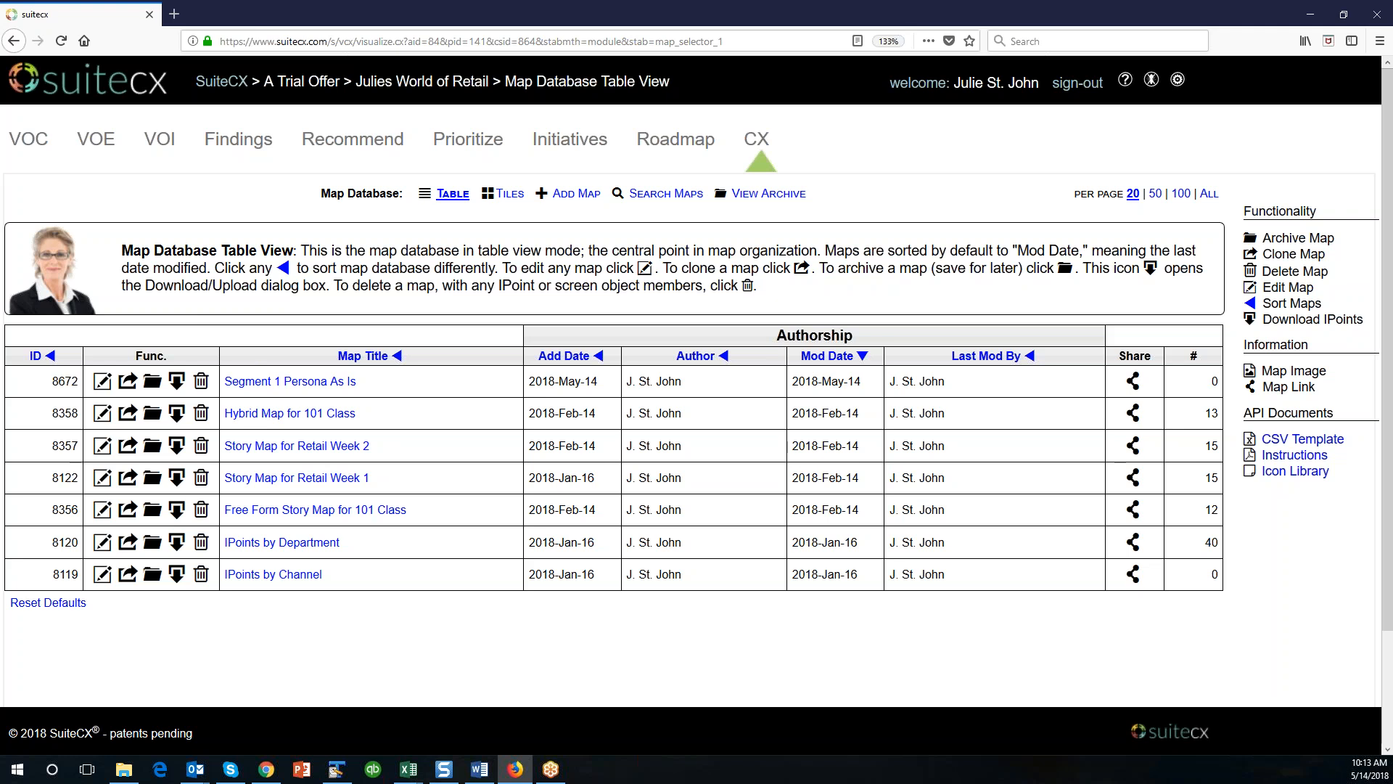
pyautogui.click(1212, 196)
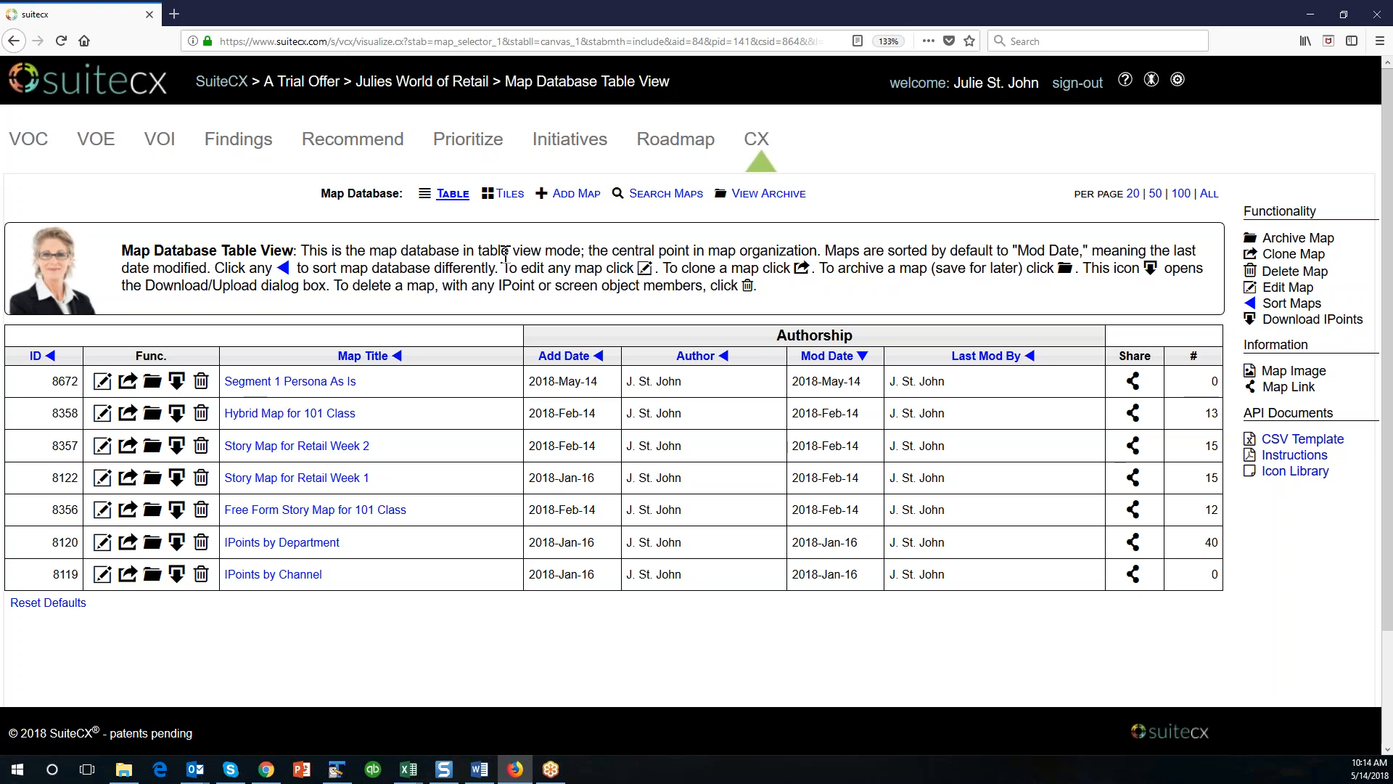
# Display the map database as tiles, look through them, and open Story Map for Retail Week 2.
pyautogui.click(509, 197)
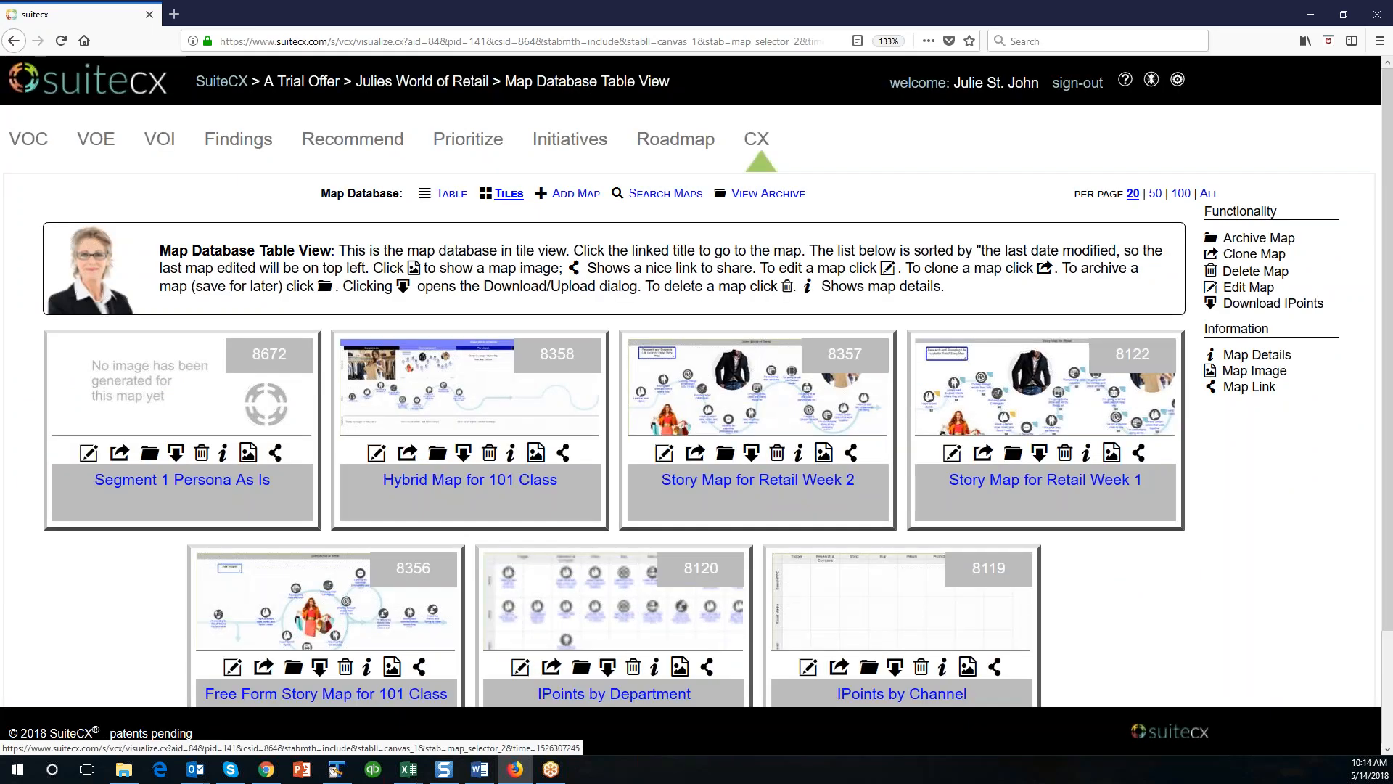
pyautogui.scroll(-3, 1086, 595)
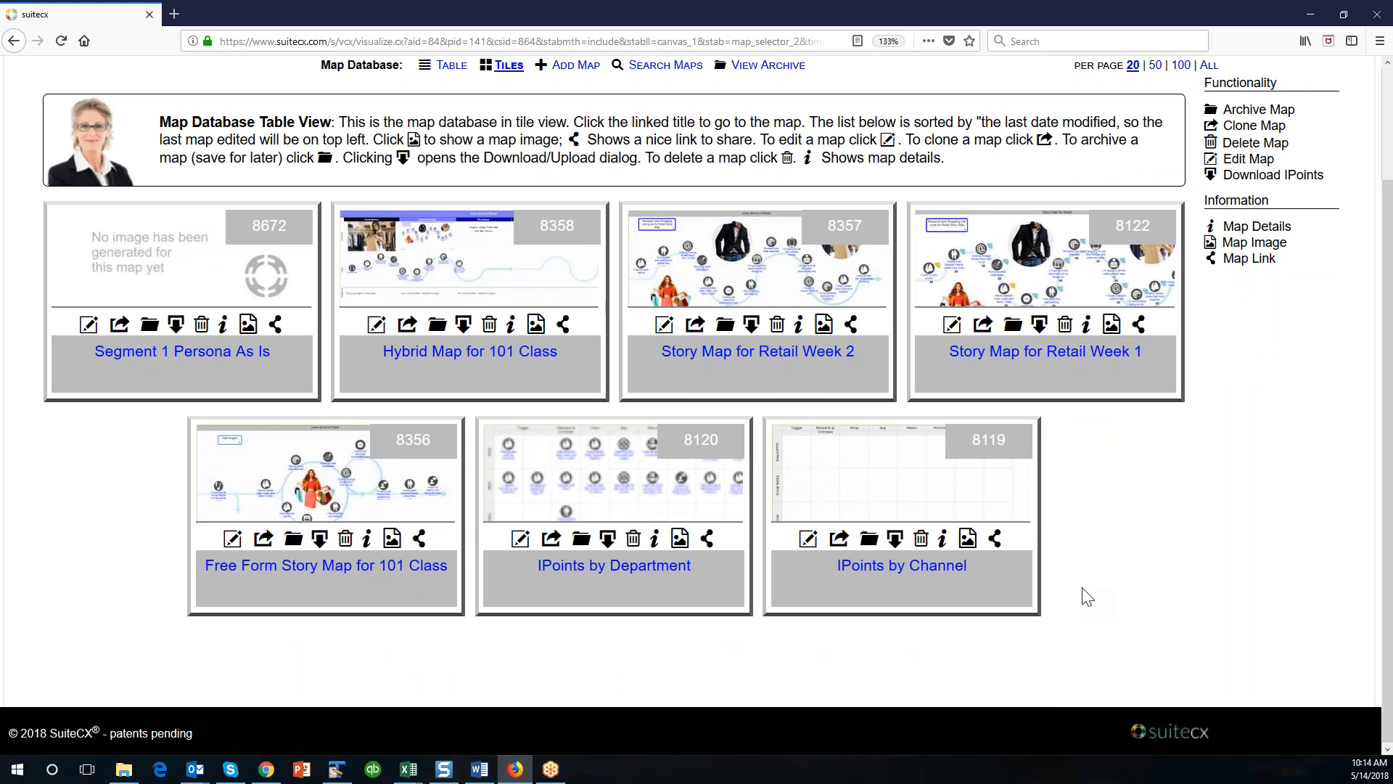
pyautogui.scroll(3, 1086, 595)
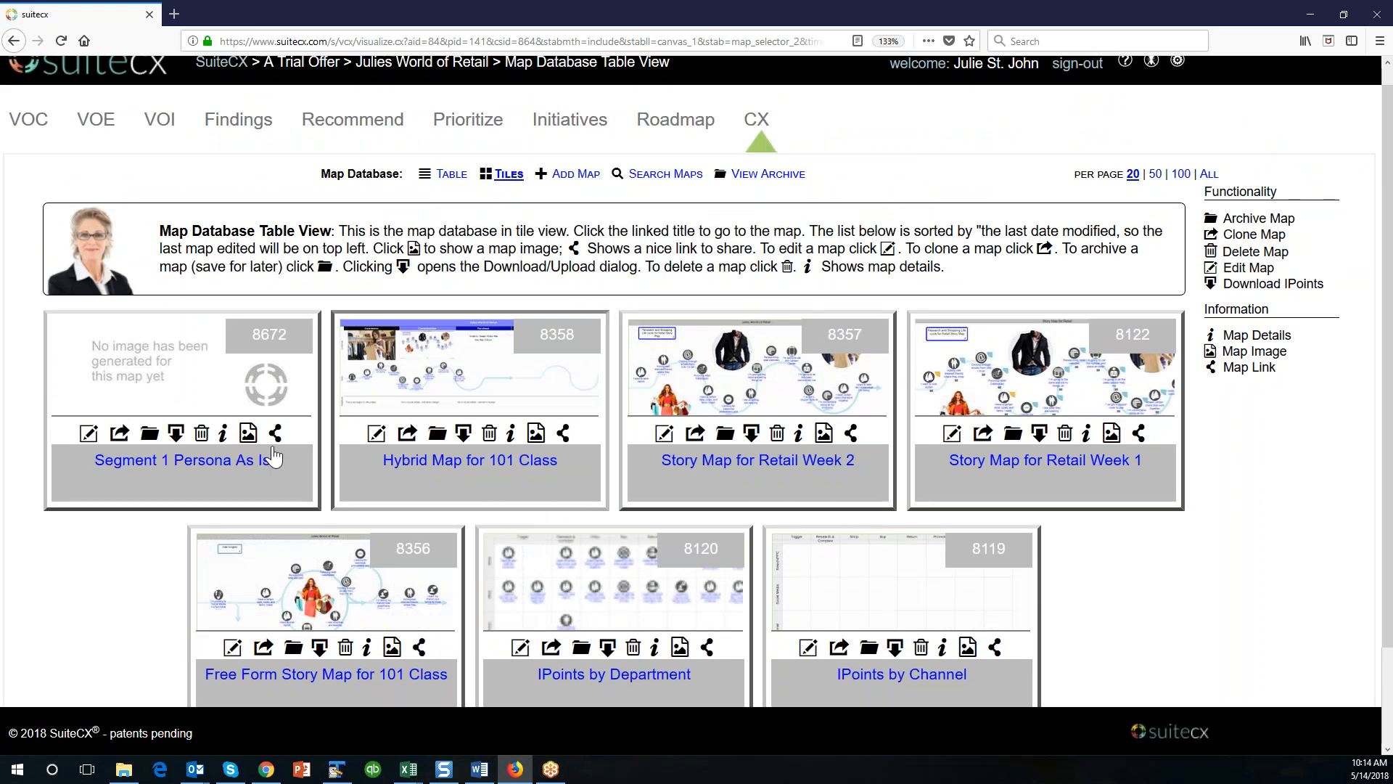
pyautogui.scroll(-3, 1045, 464)
pyautogui.scroll(3, 809, 478)
pyautogui.click(809, 479)
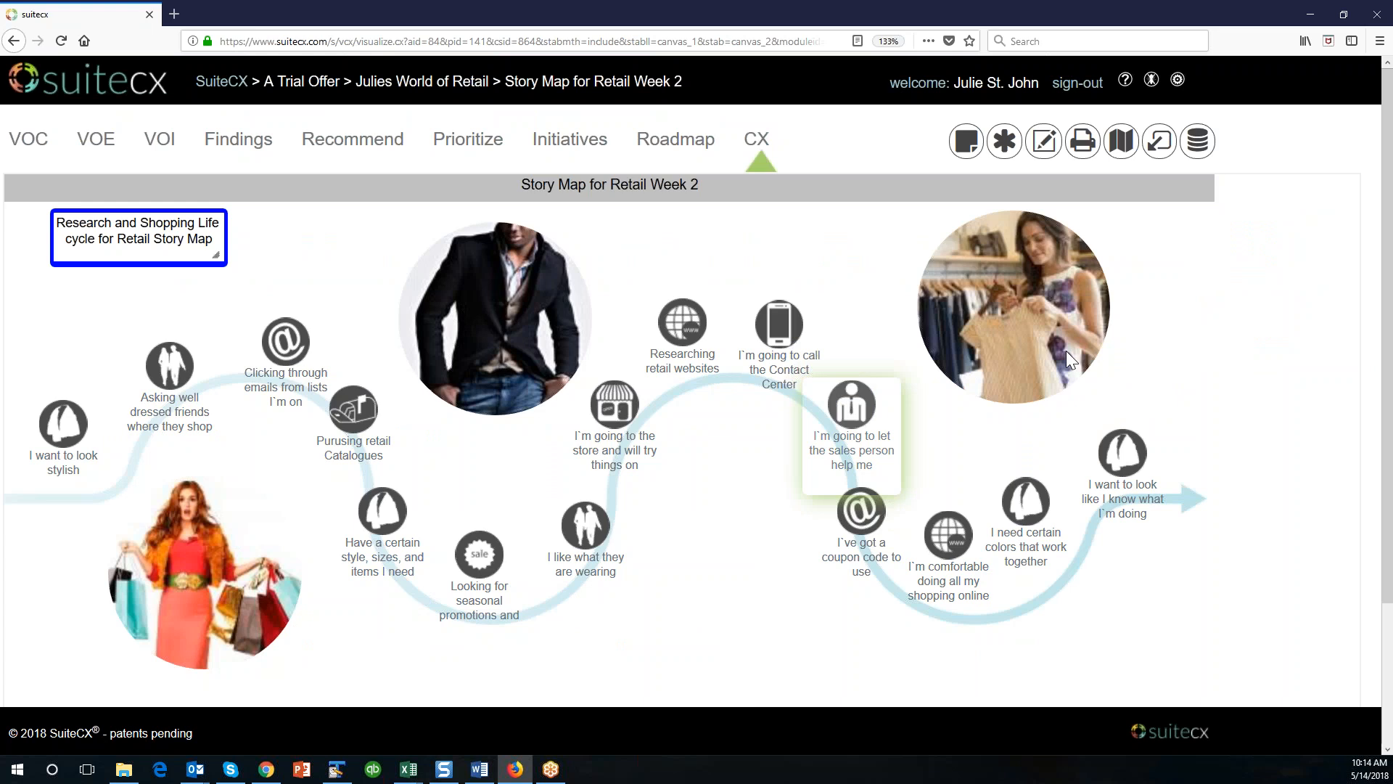
# Return to the map database in tile view and open the page for adding a map.
pyautogui.click(1121, 142)
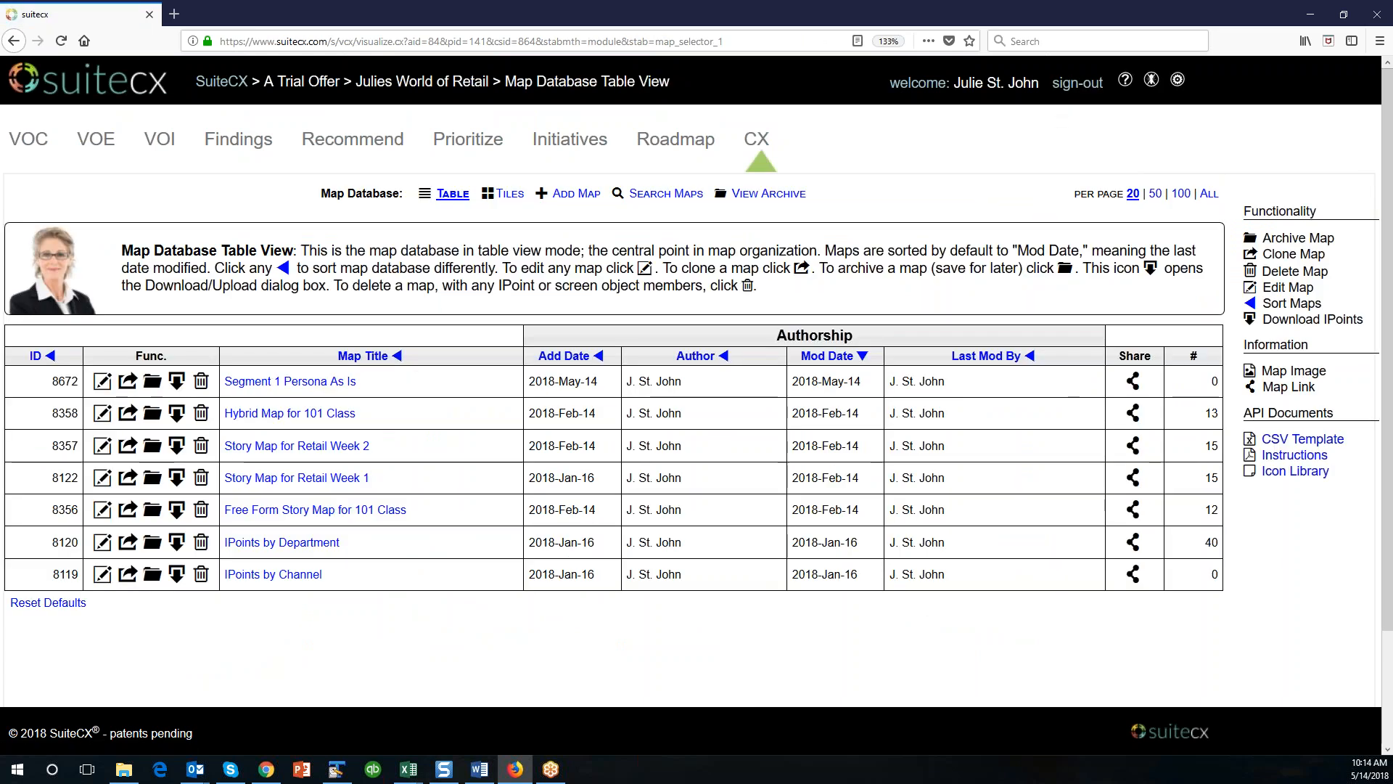
pyautogui.click(507, 202)
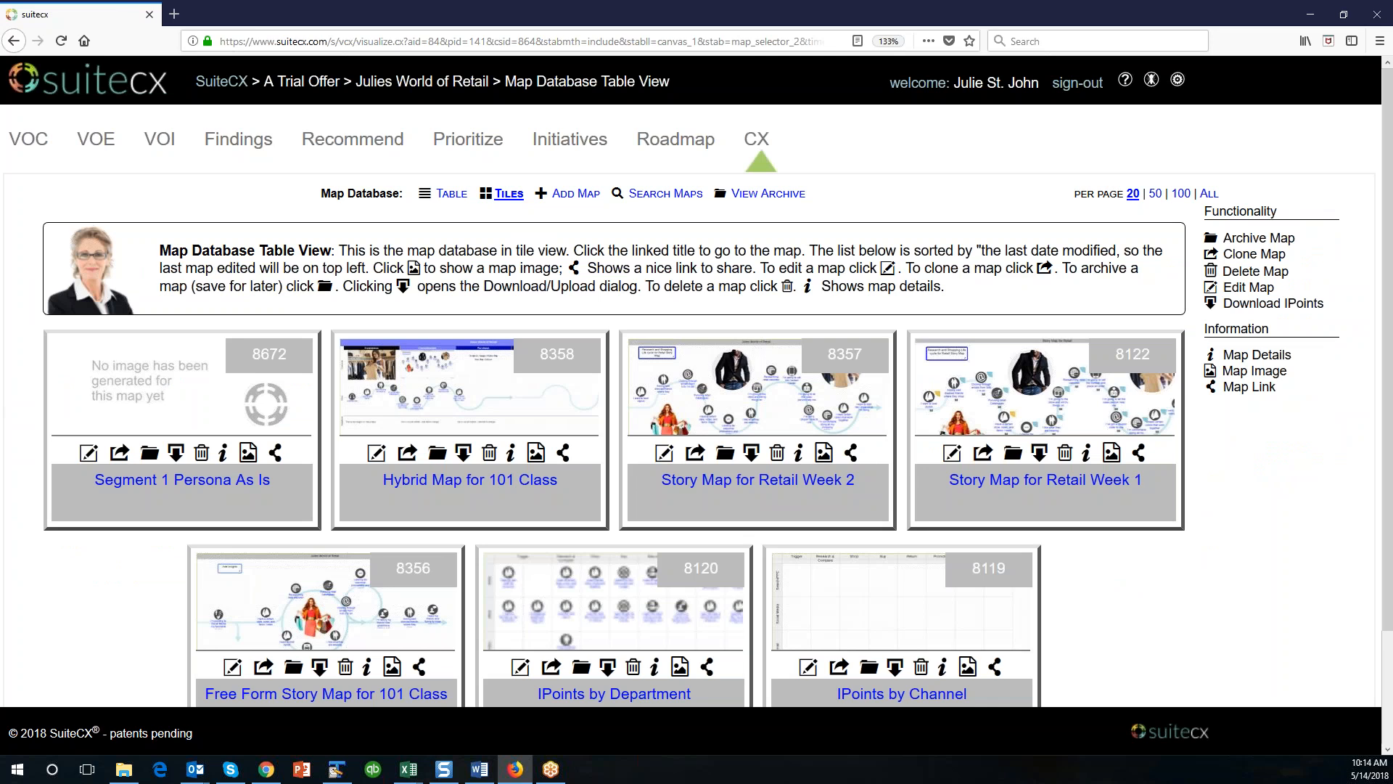
pyautogui.hotkey('alt', 'Tab')
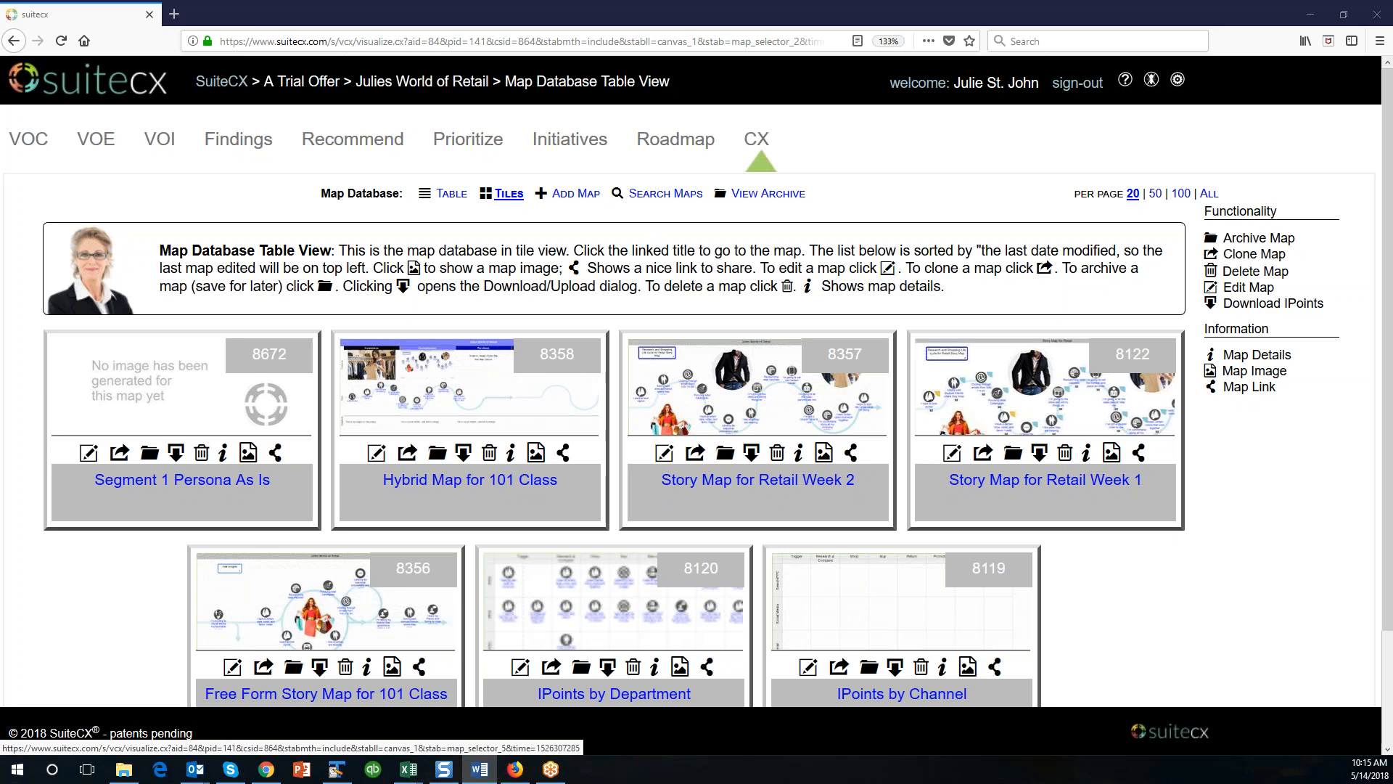
pyautogui.click(576, 193)
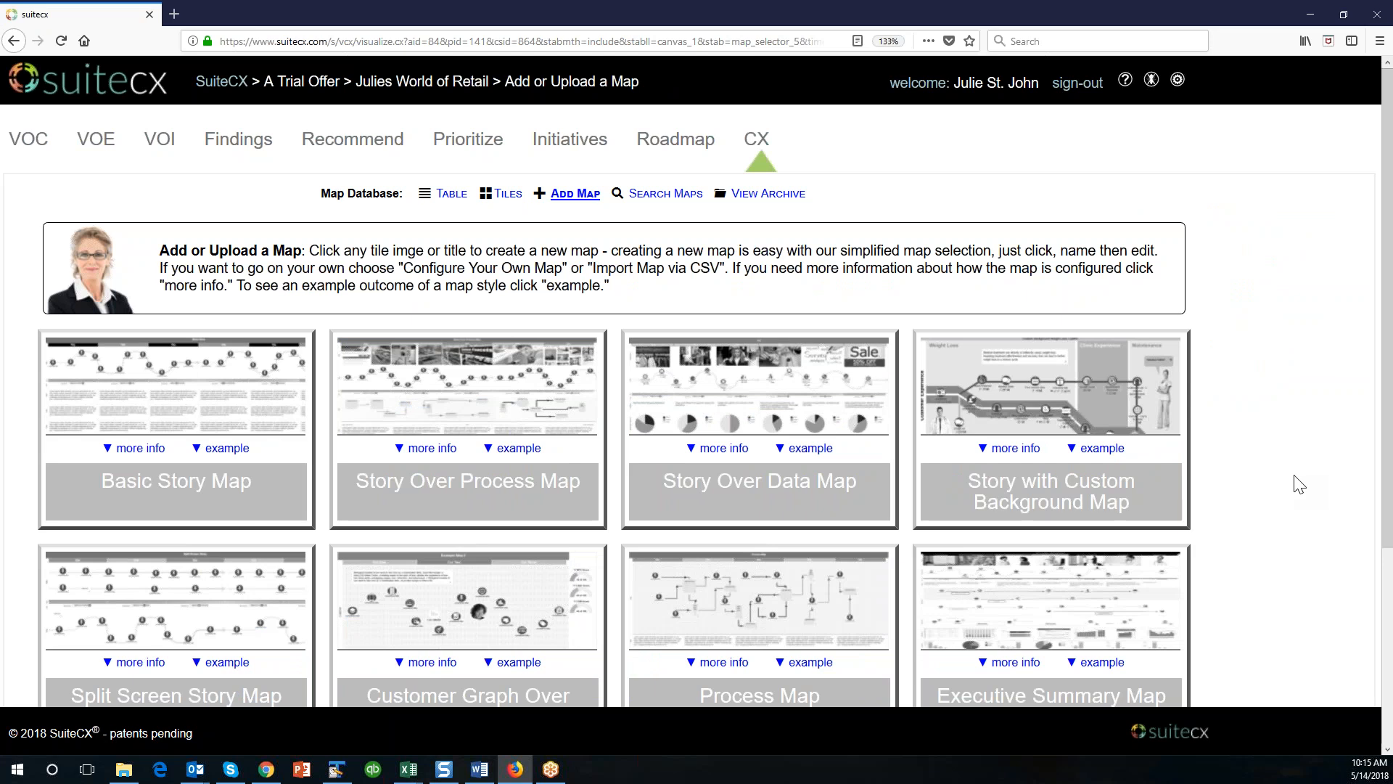
# Examine the available map templates, from Basic Story Map to Import SuiteCX Map via CXM API.
pyautogui.scroll(-4, 1299, 485)
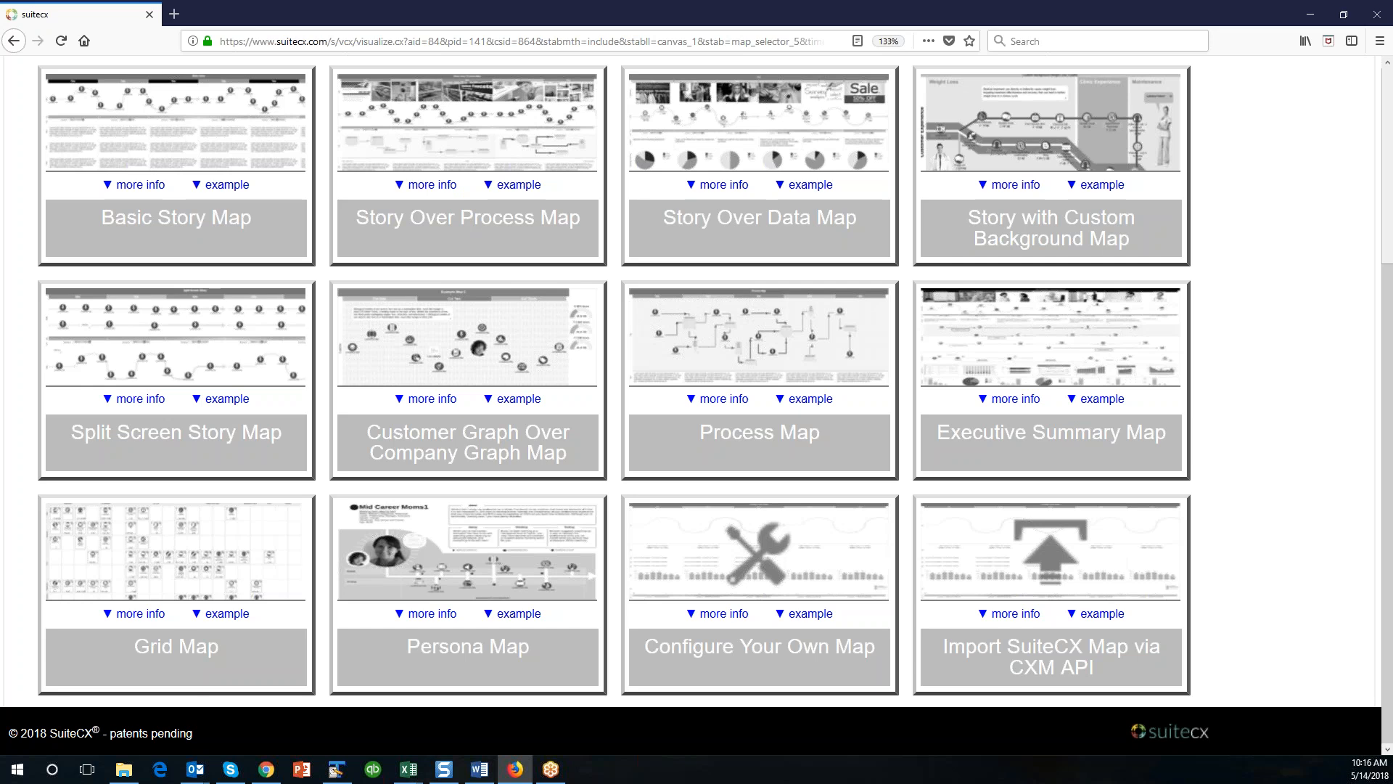
pyautogui.scroll(2, 468, 334)
pyautogui.scroll(-2, 1042, 519)
pyautogui.scroll(3, 519, 608)
pyautogui.scroll(-2, 519, 608)
pyautogui.scroll(-2, 520, 608)
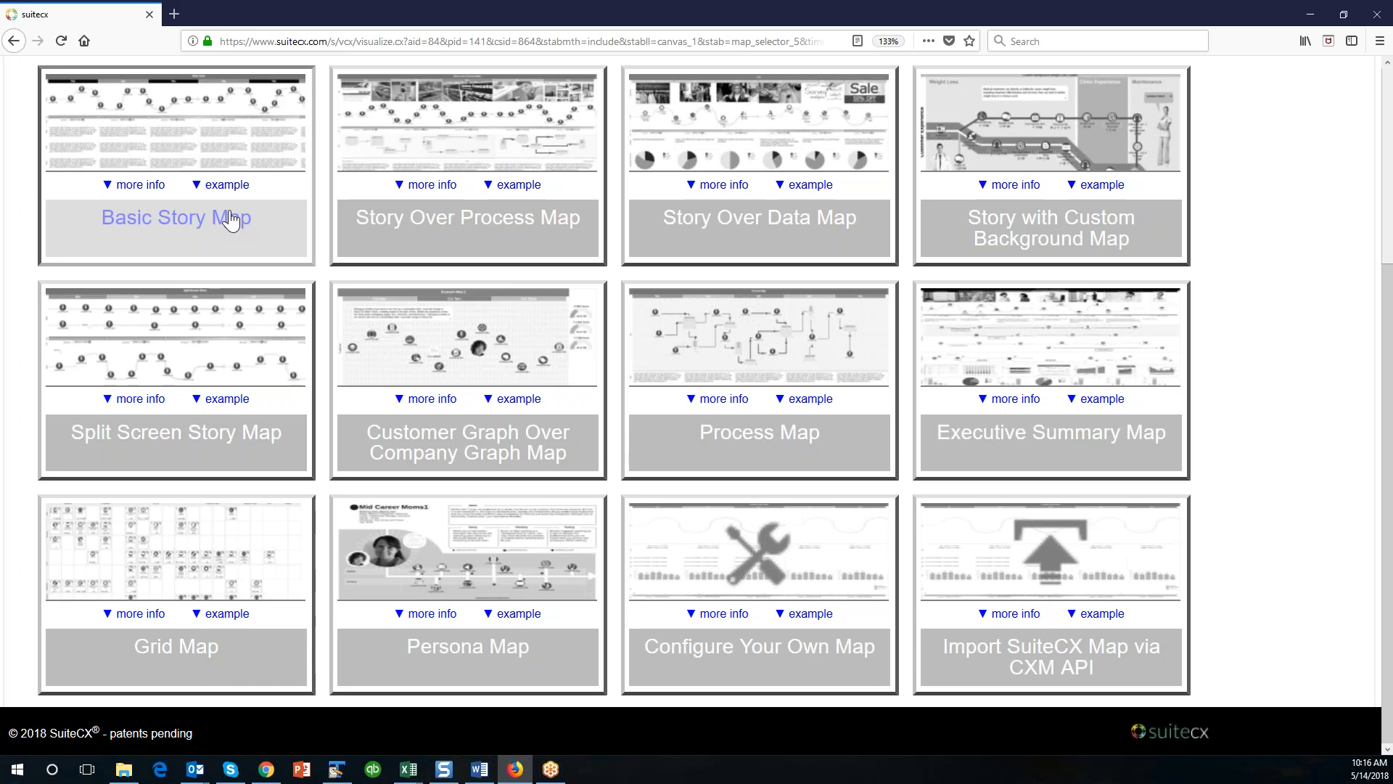
pyautogui.scroll(2, 536, 335)
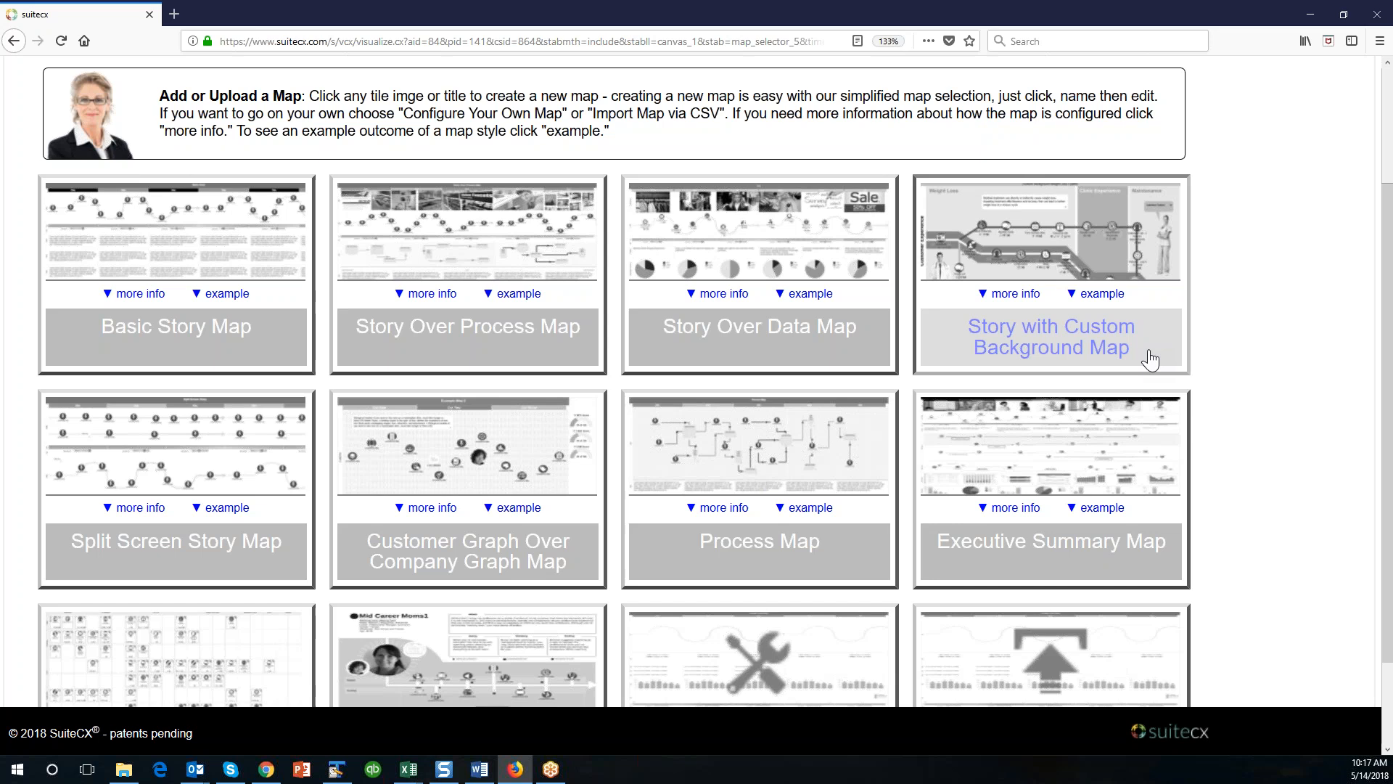
pyautogui.scroll(-3, 1150, 359)
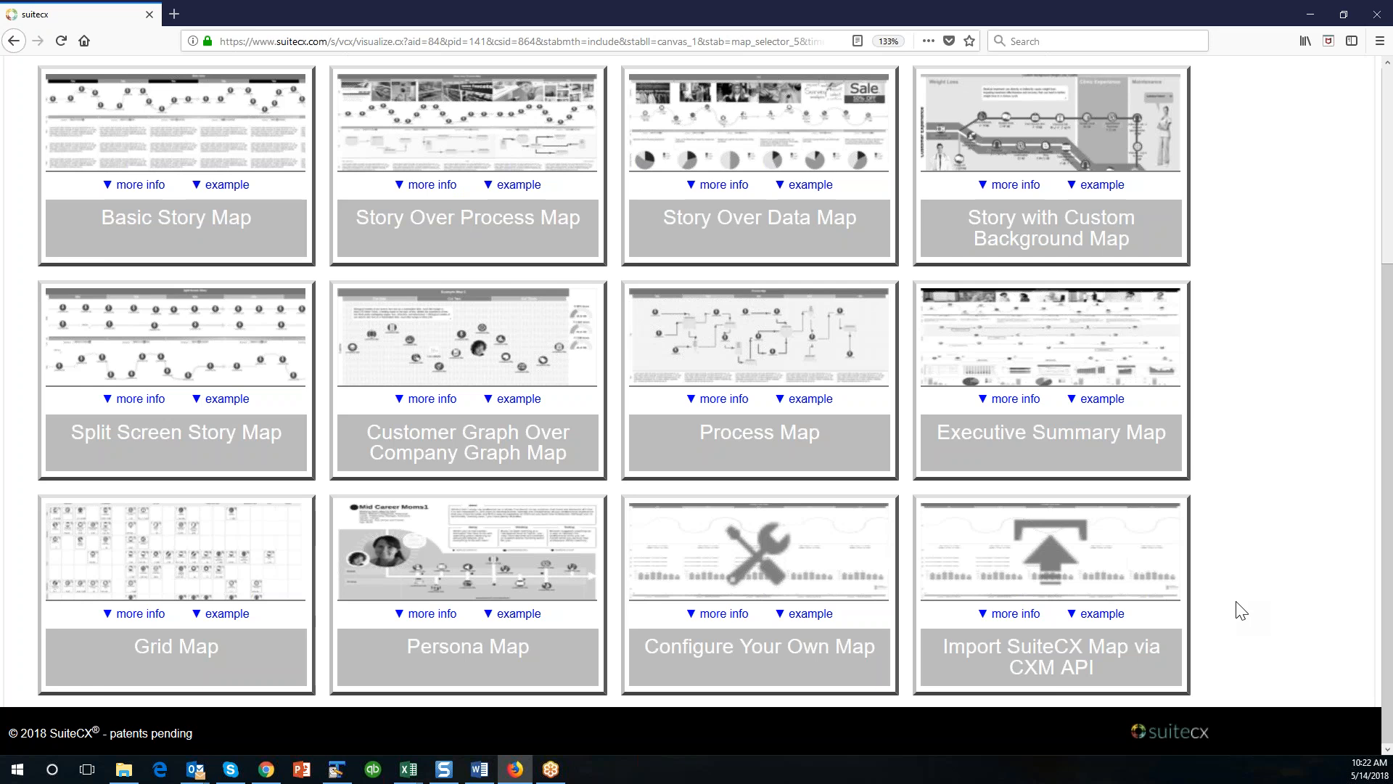
pyautogui.scroll(4, 1241, 609)
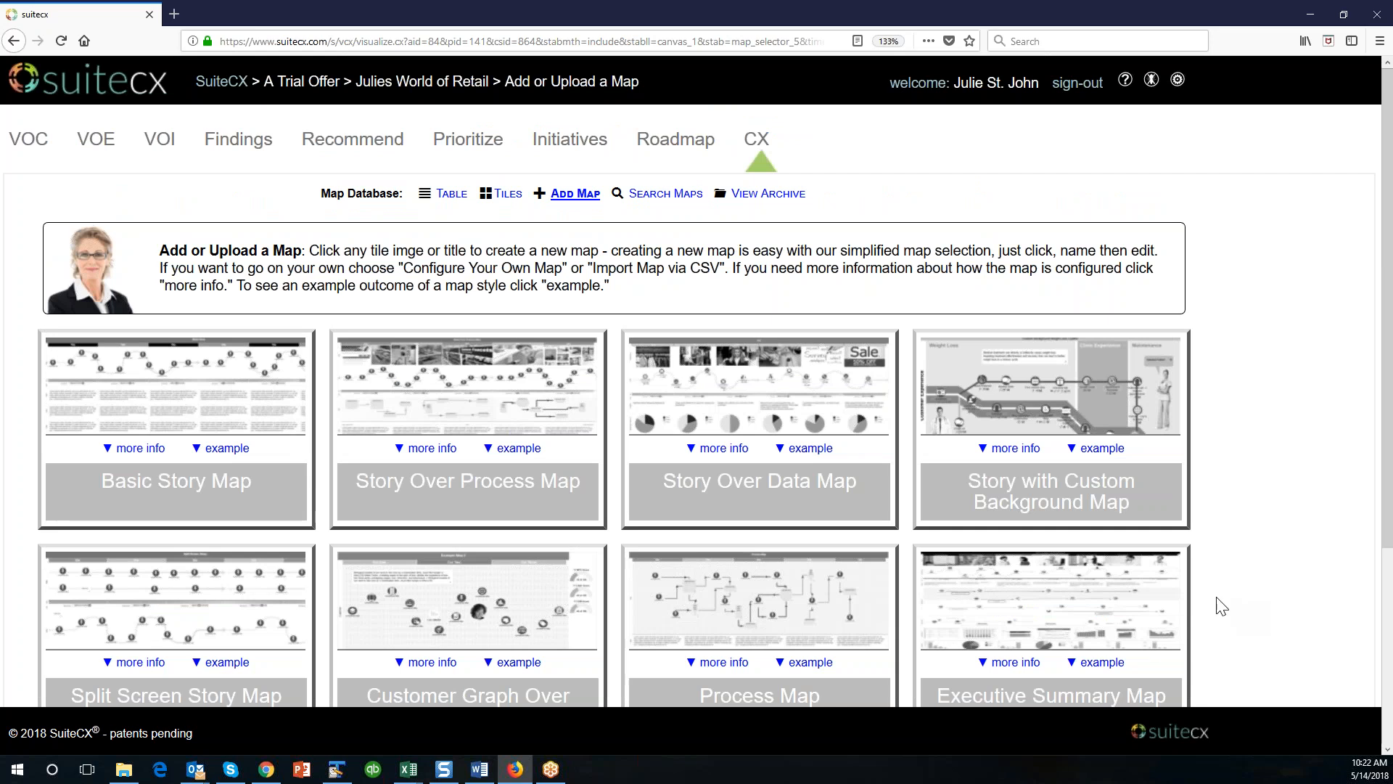
# Create a Basic Story Map and title it "Map for new features webinar".
pyautogui.click(251, 489)
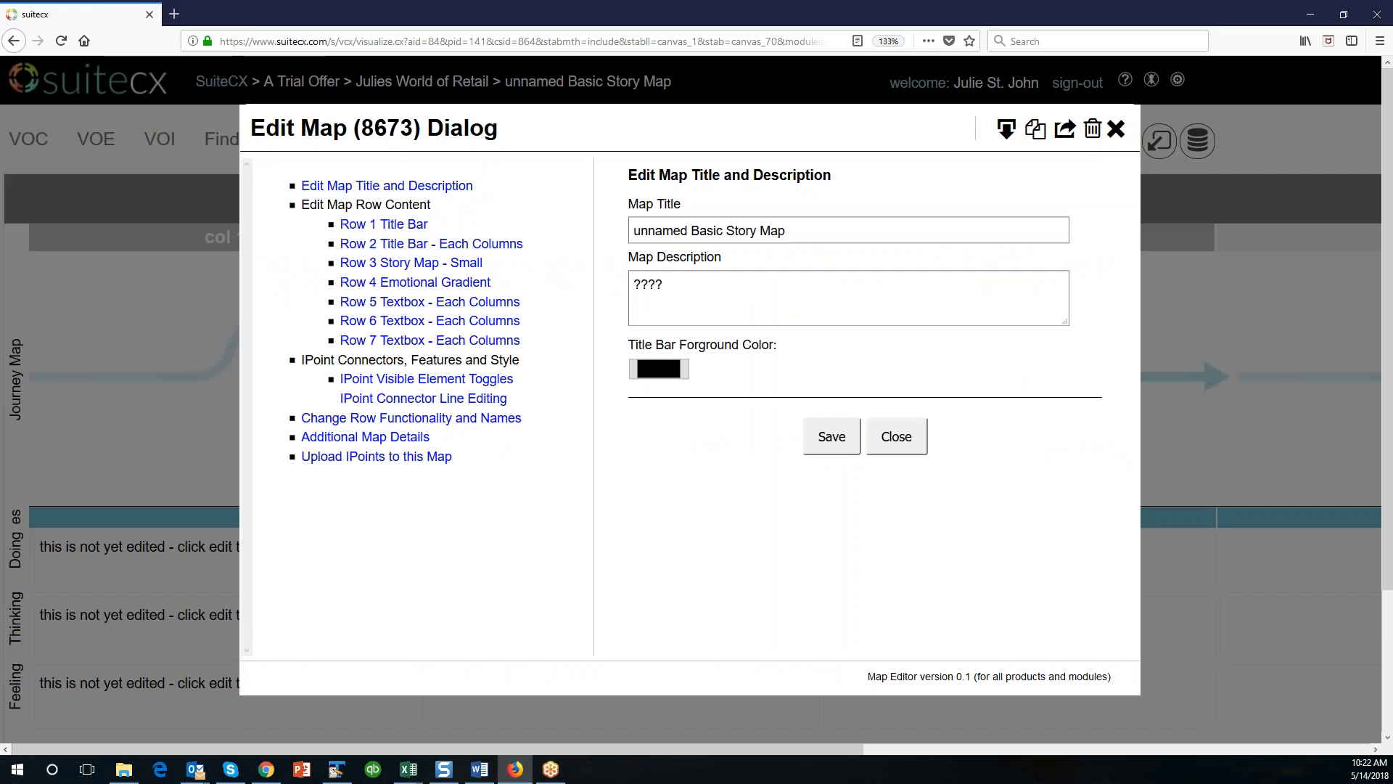
pyautogui.moveTo(793, 231); pyautogui.dragTo(569, 212)
pyautogui.press('BackSpace')
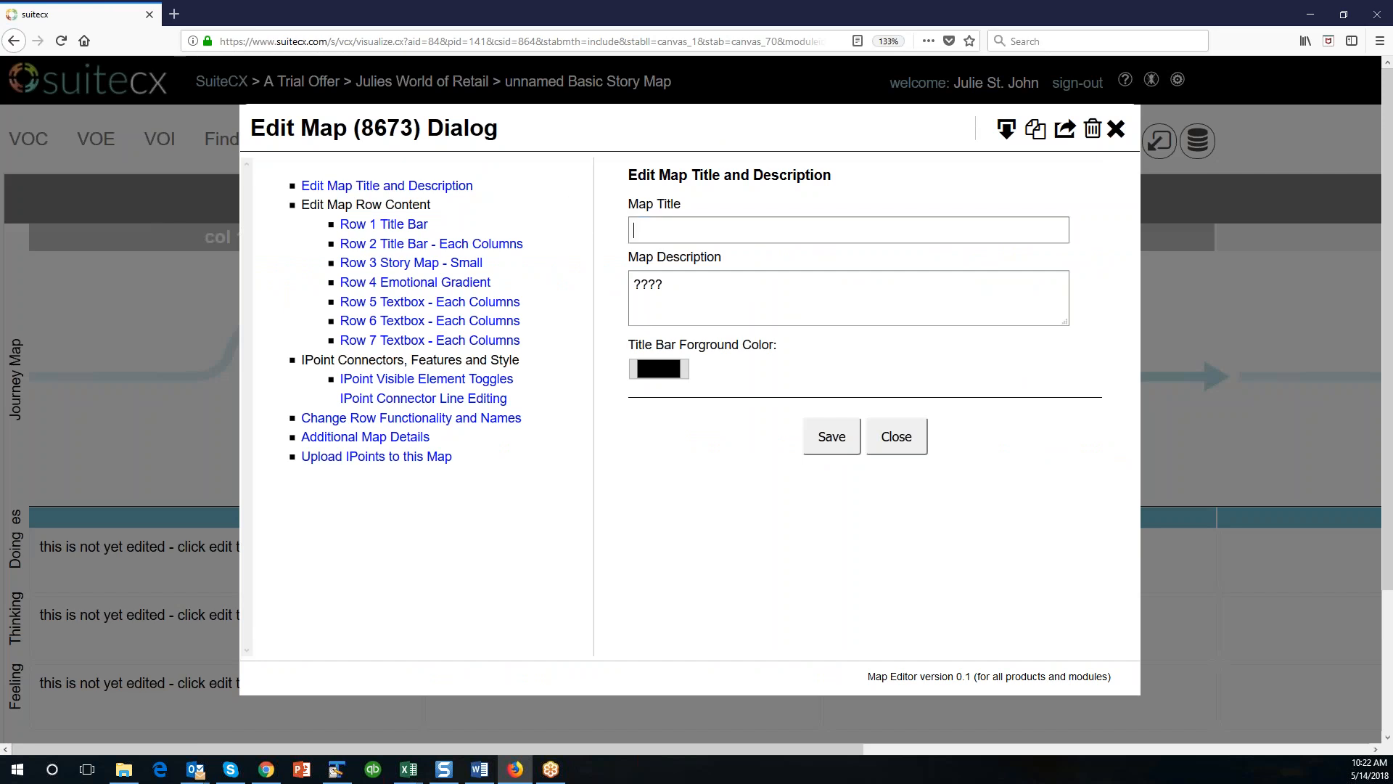
pyautogui.write('Map for new features we')
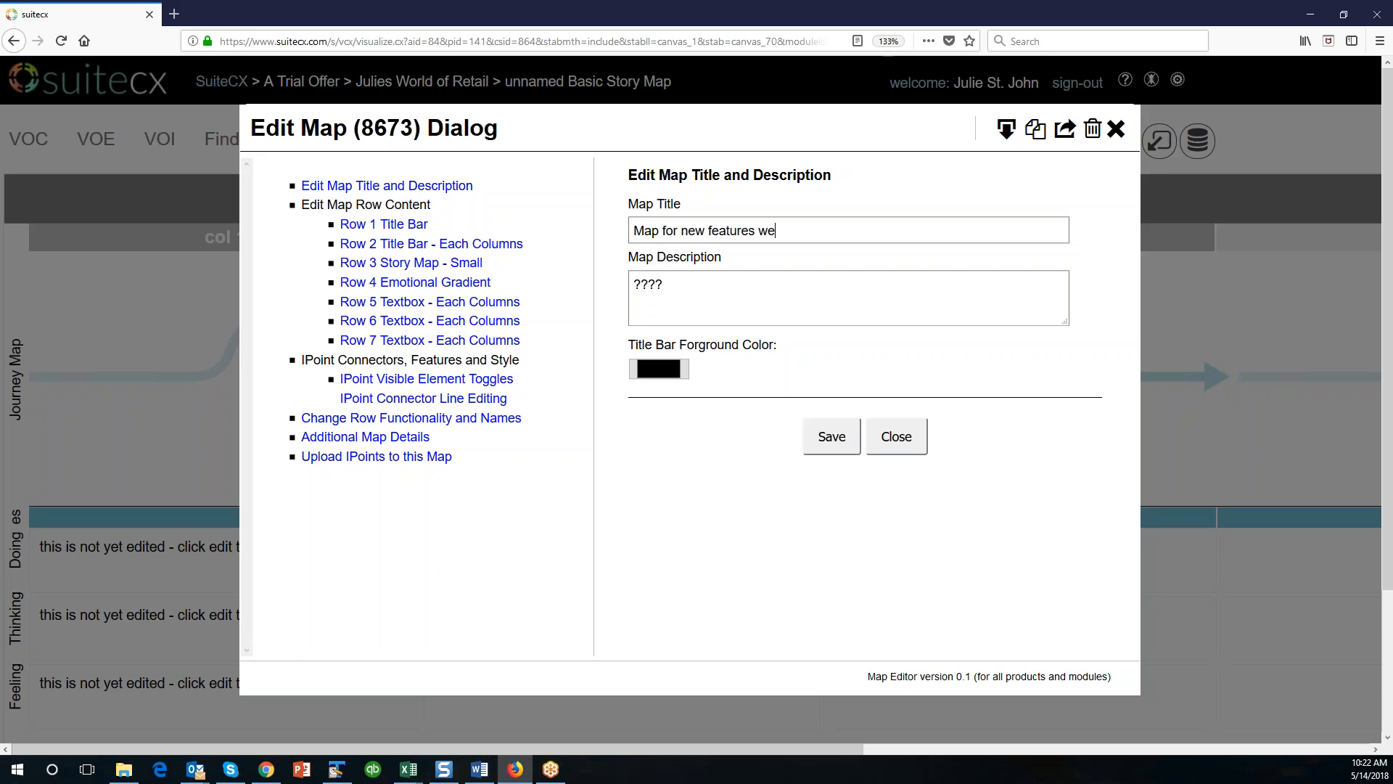
pyautogui.write('binar')
# Replace the map description with "This is a training map".
pyautogui.press('Tab')
pyautogui.press('Delete')
pyautogui.press('Delete')
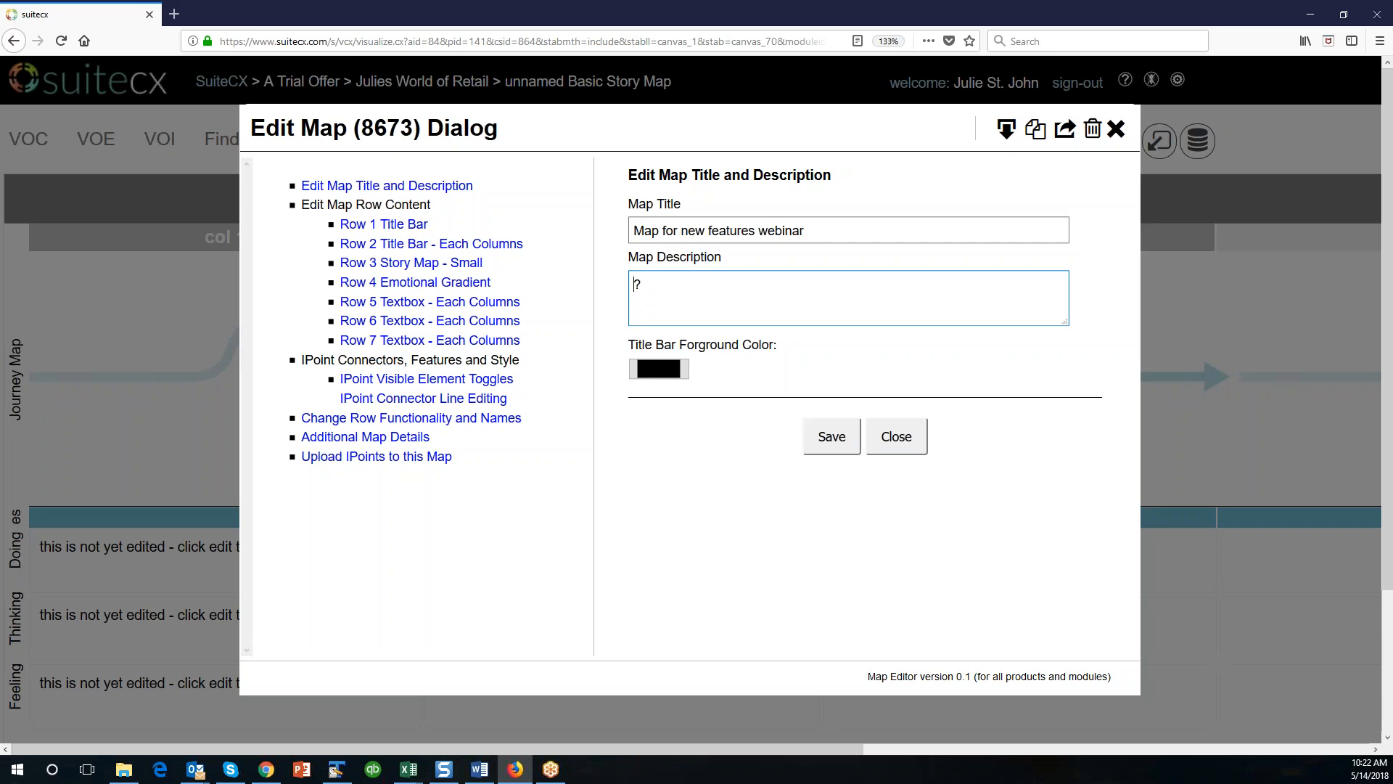
pyautogui.write('This is a training map')
# Set the title bar foreground color to the basic blue (0, 0, 255) and save the map details.
pyautogui.click(685, 376)
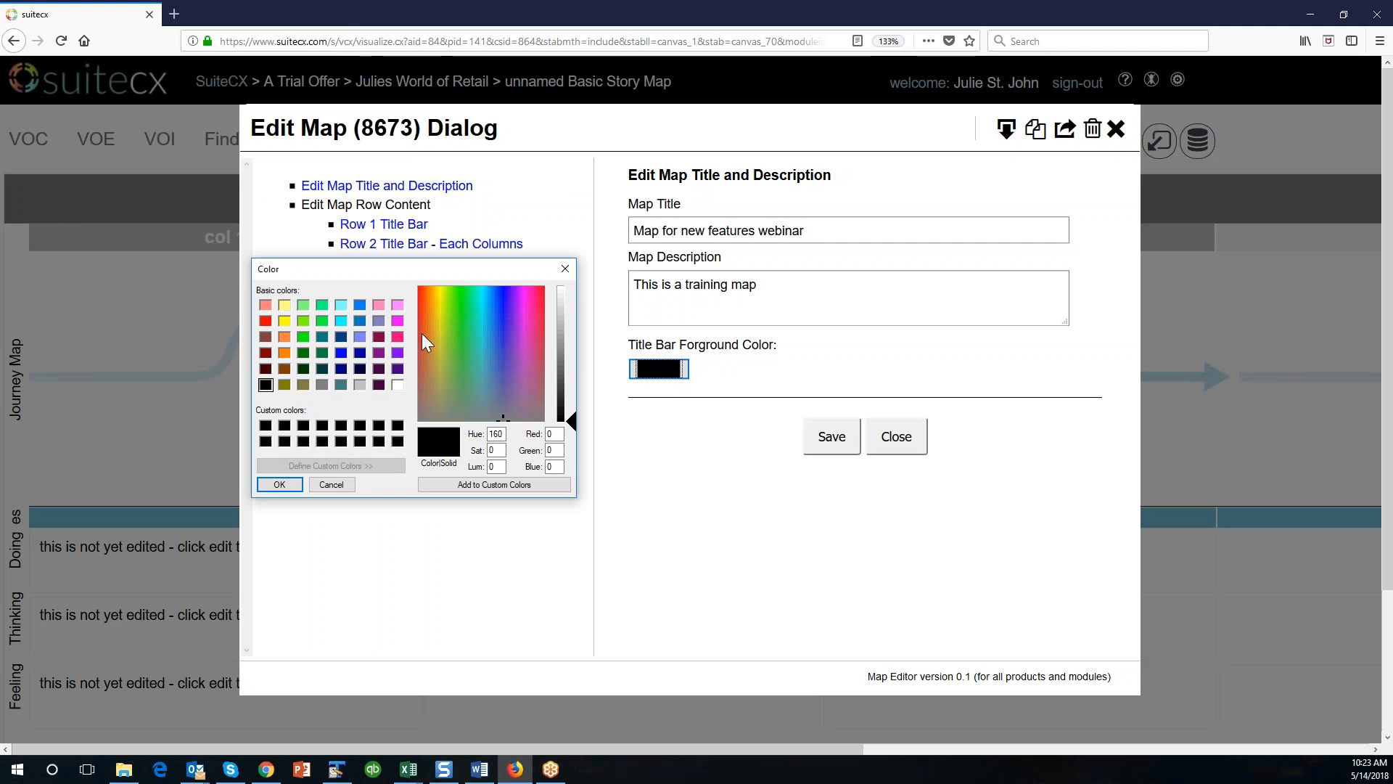
pyautogui.click(339, 354)
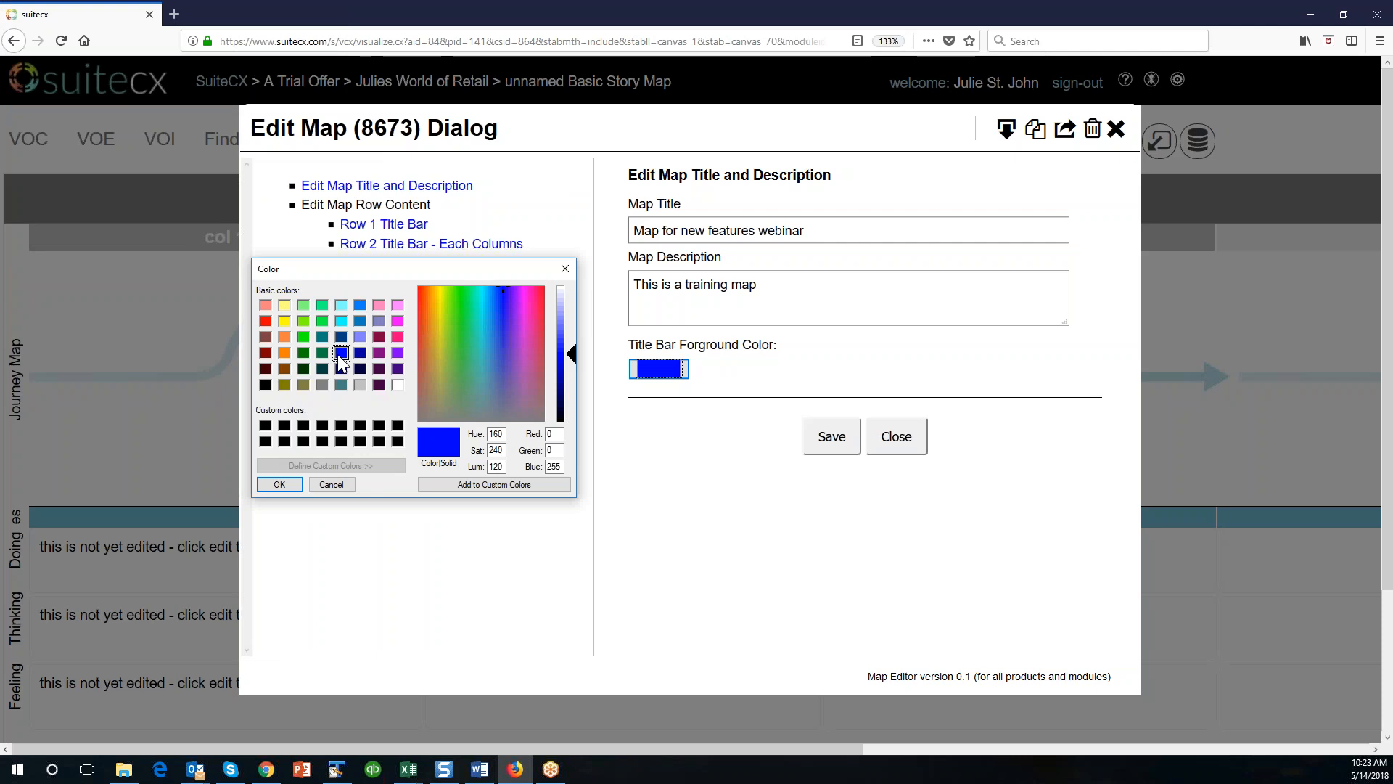
pyautogui.click(283, 355)
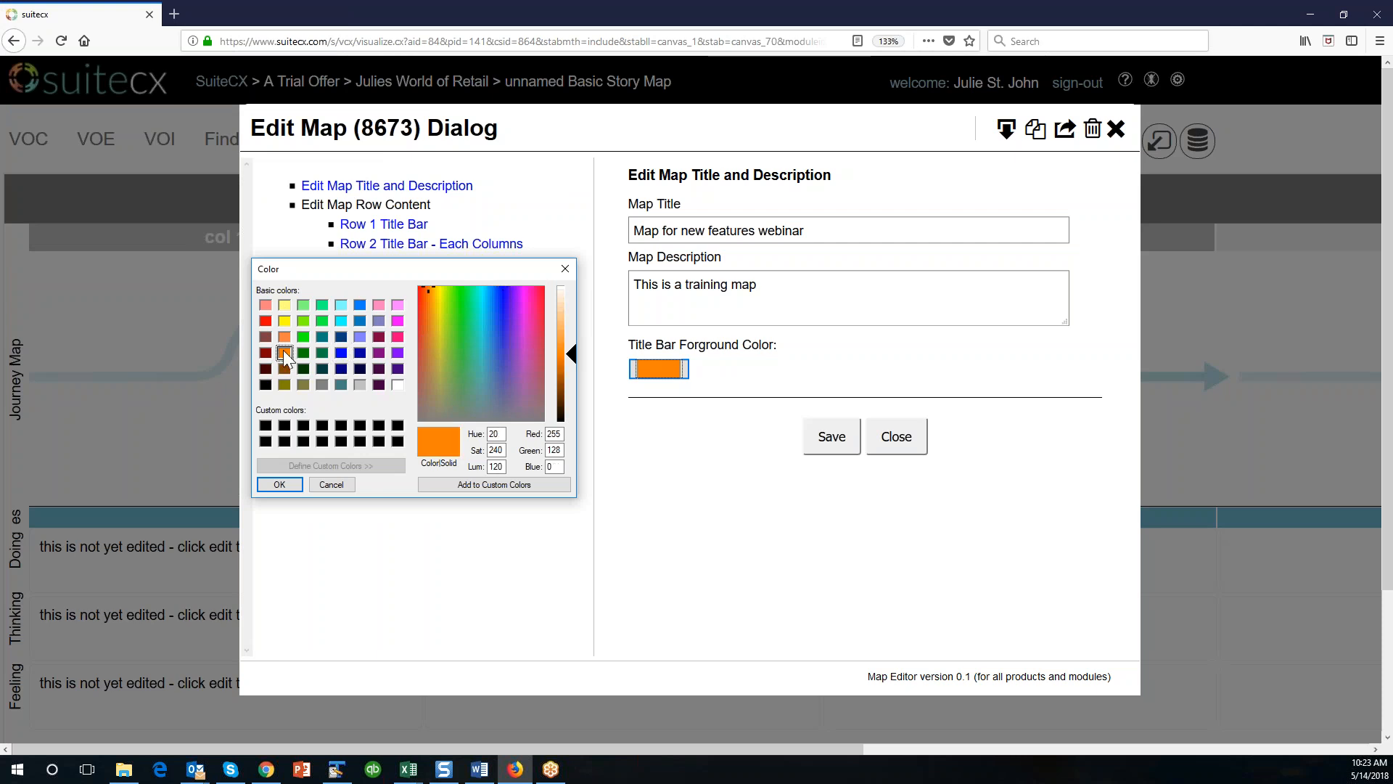
pyautogui.click(341, 353)
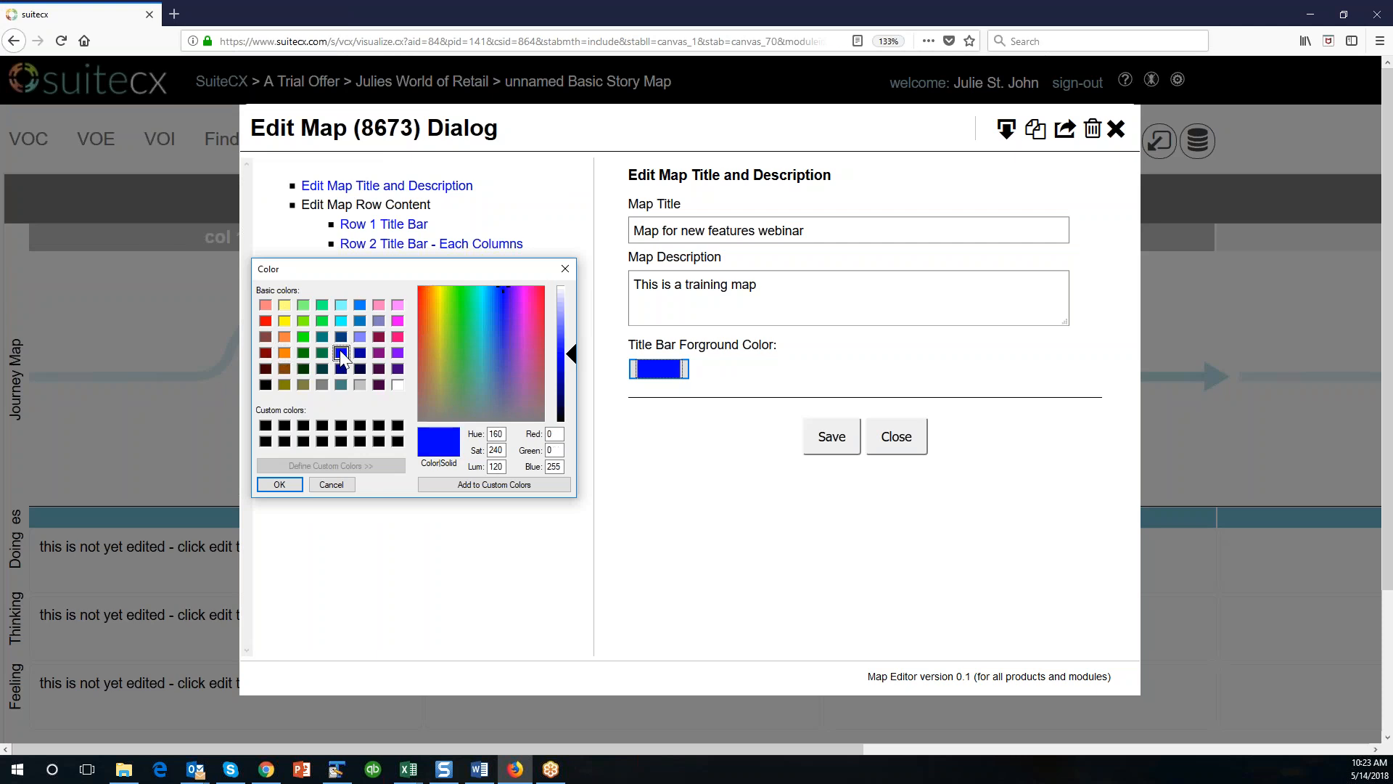
pyautogui.click(289, 484)
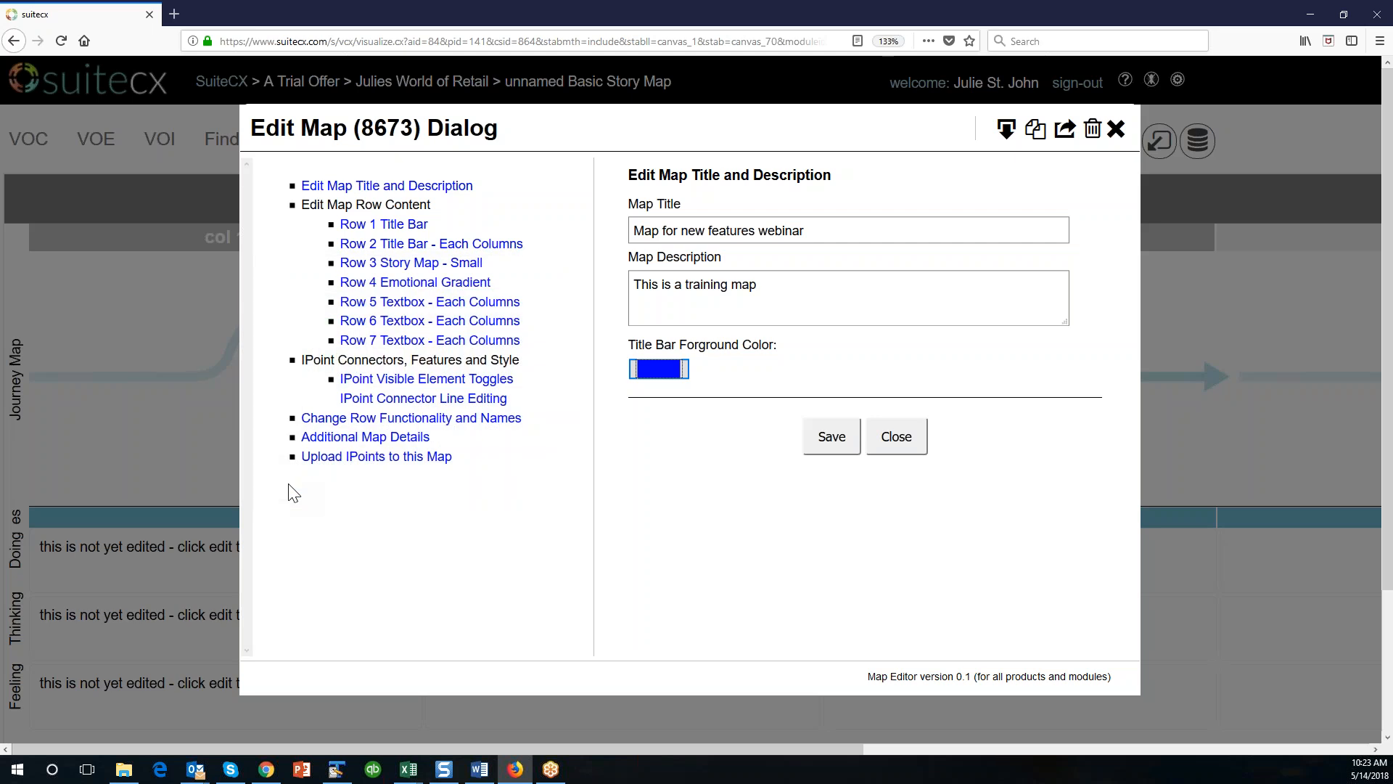
pyautogui.click(833, 438)
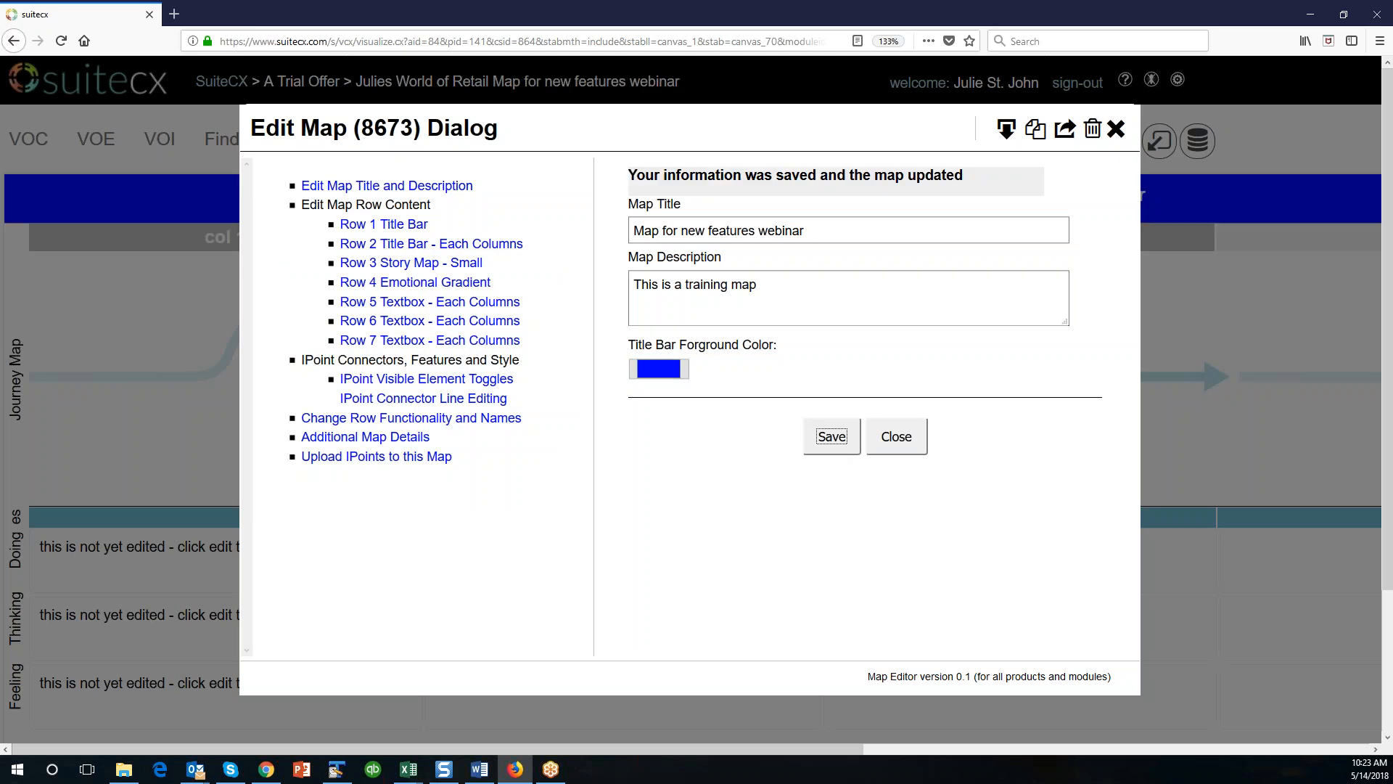
# Close the map editing dialog and reduce the browser page zoom to 100%.
pyautogui.click(887, 441)
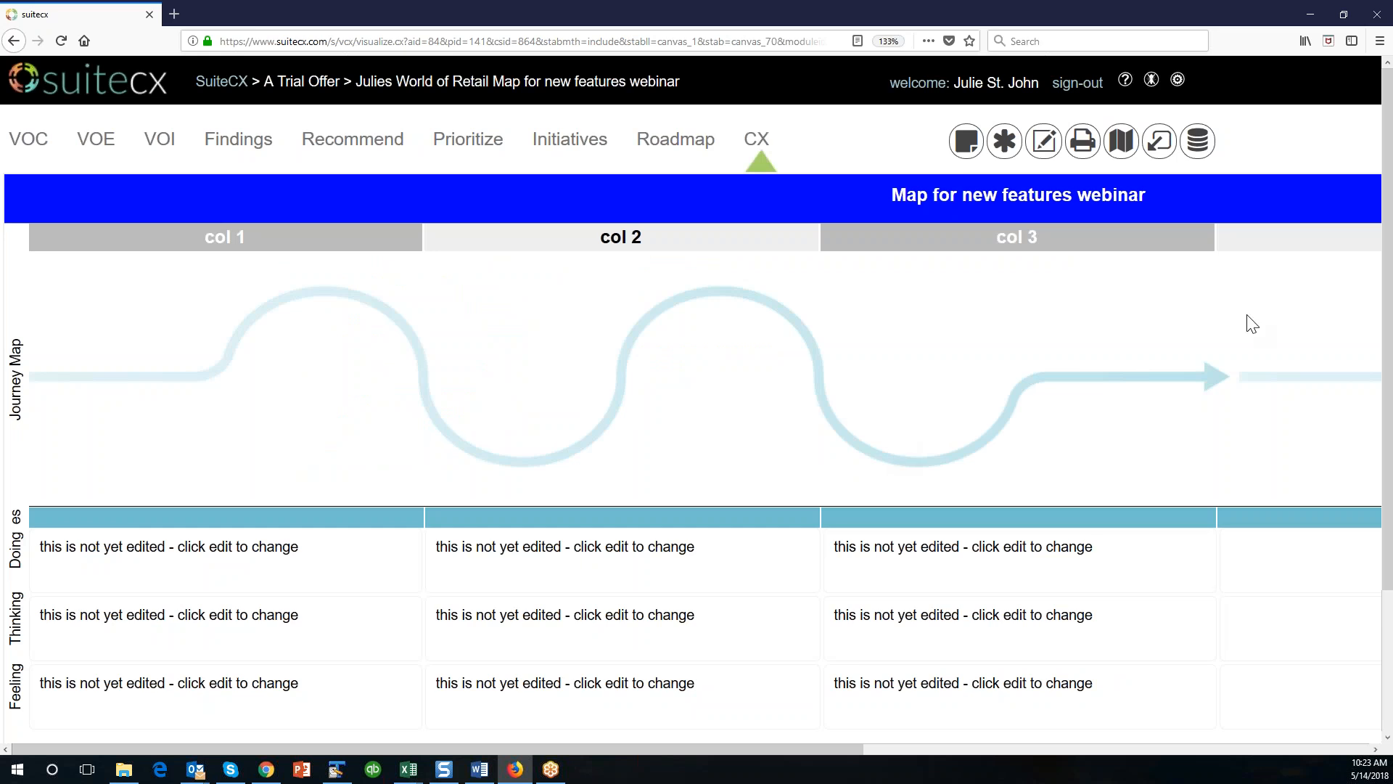
pyautogui.click(1380, 41)
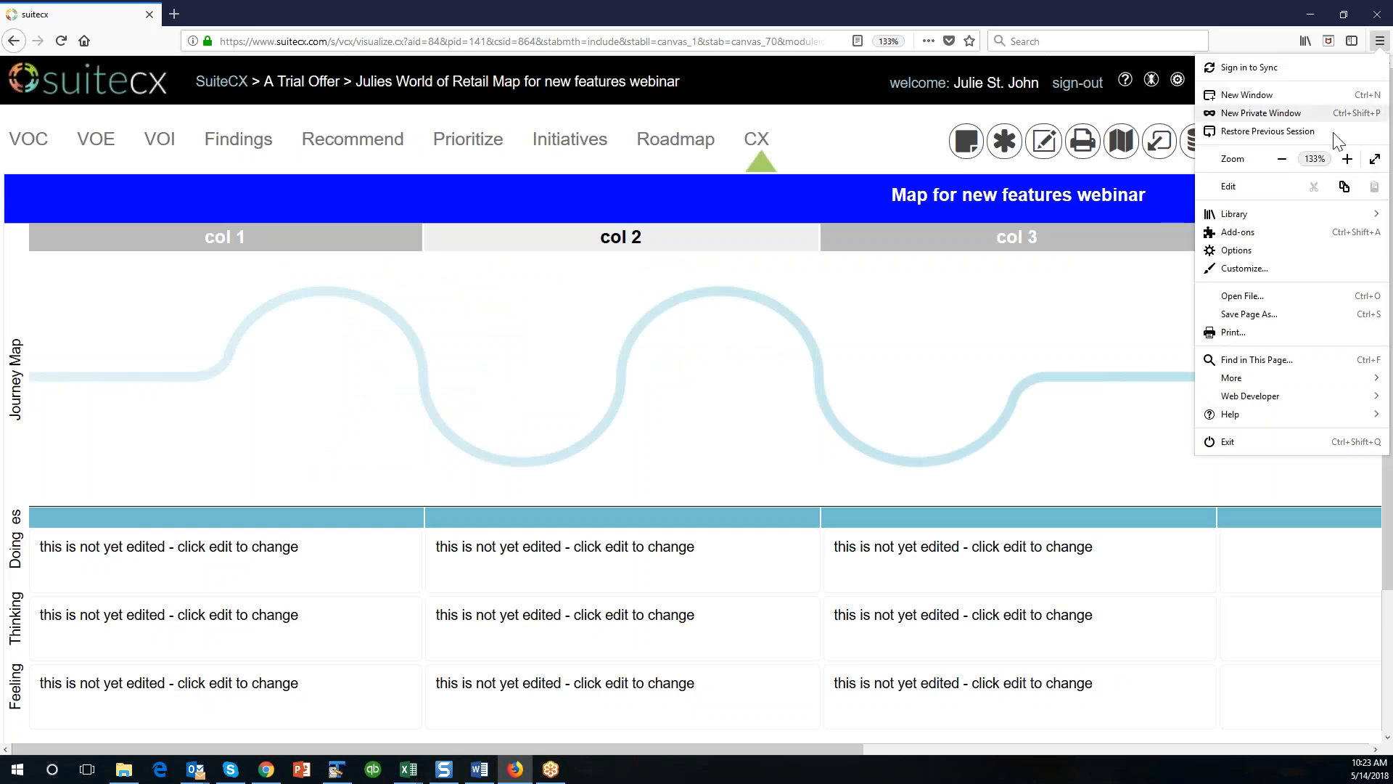
pyautogui.click(1282, 158)
pyautogui.click(1282, 158)
pyautogui.click(1126, 253)
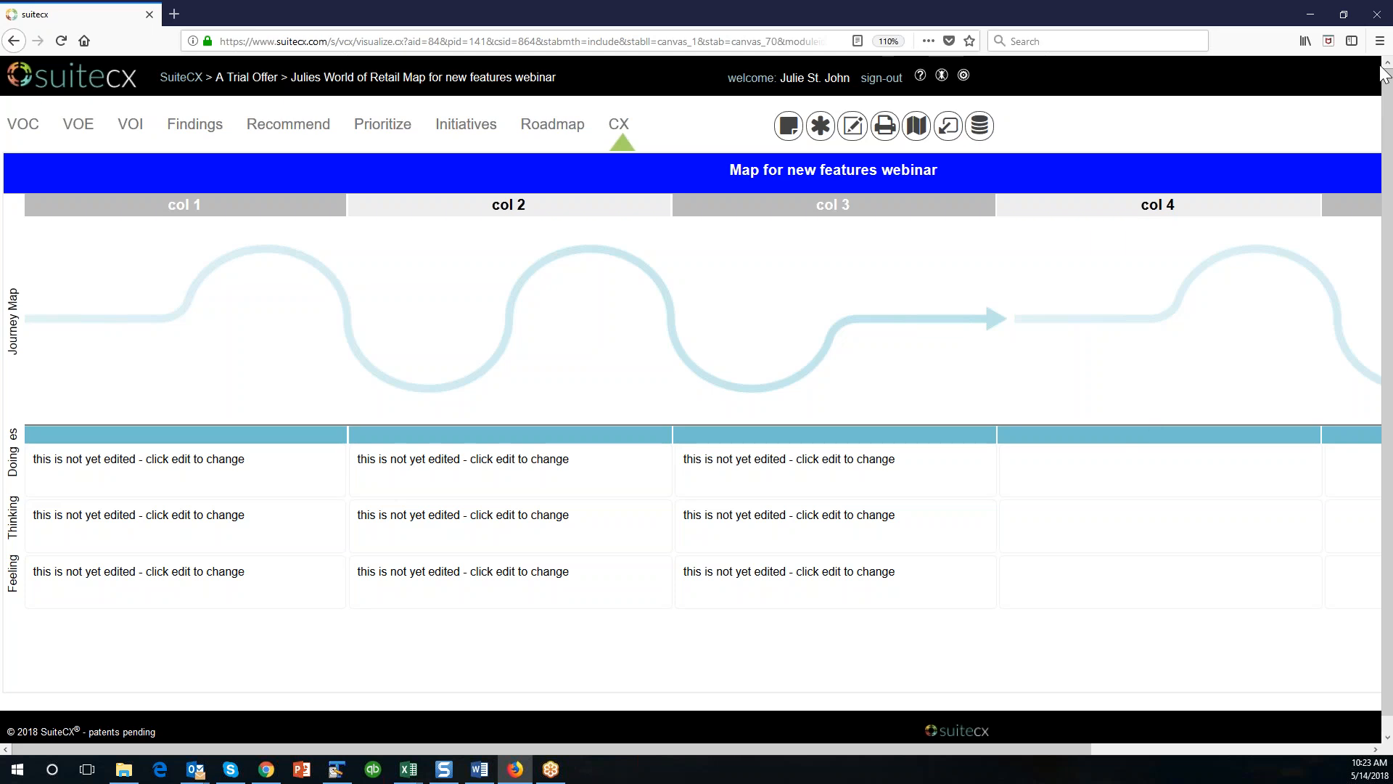
pyautogui.click(1380, 40)
pyautogui.click(1282, 158)
pyautogui.click(1126, 363)
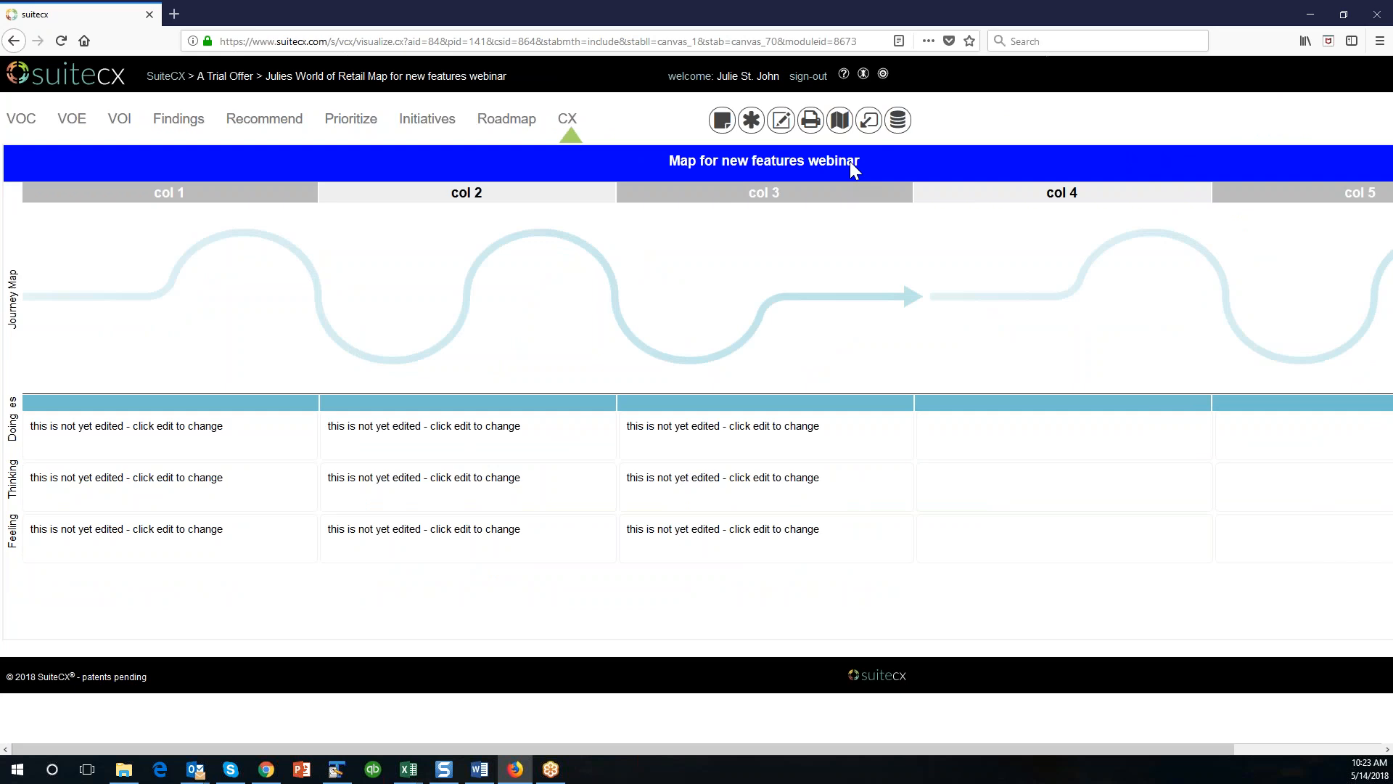
pyautogui.moveTo(752, 751); pyautogui.dragTo(669, 760)
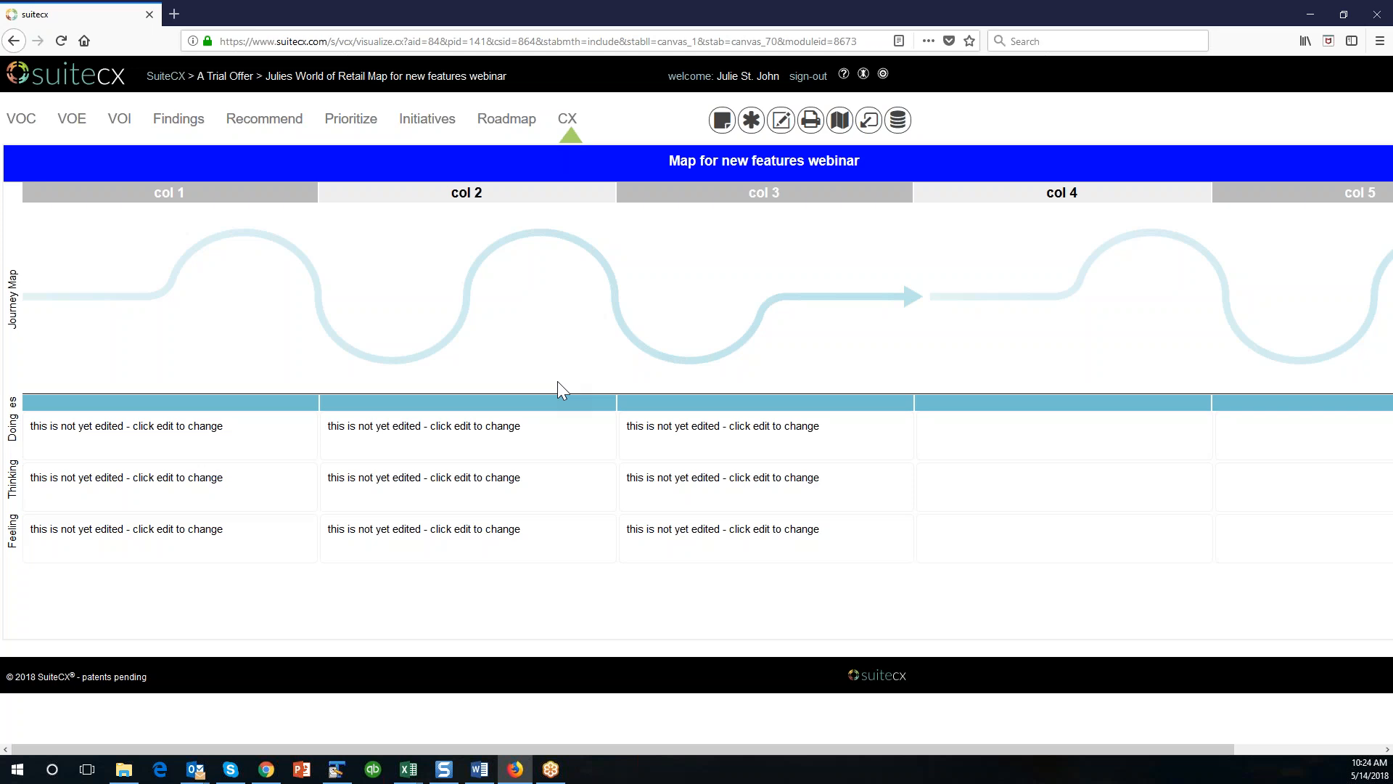
# In the map's row 2 title bar settings, name the first three columns Awareness, Consideration and 1st Purchase.
pyautogui.click(781, 119)
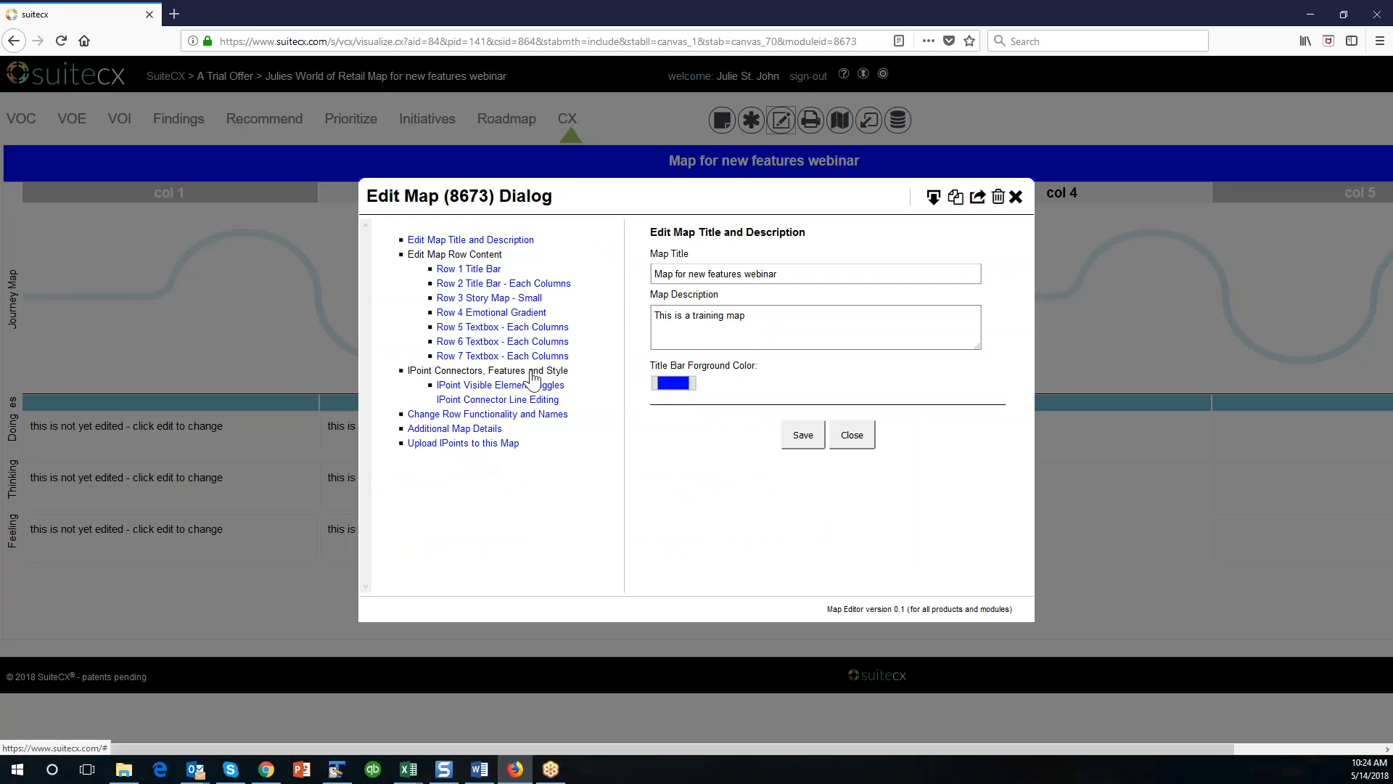
pyautogui.click(490, 245)
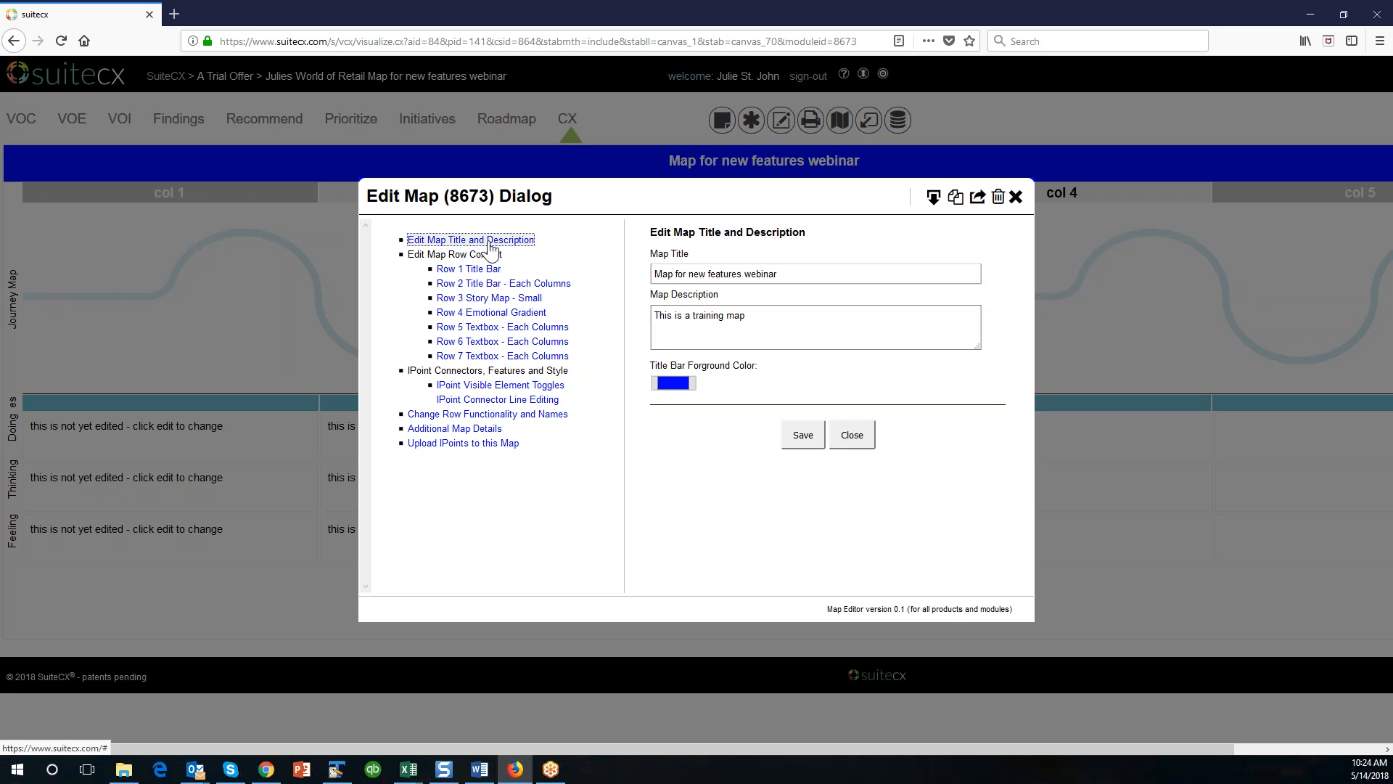
pyautogui.click(469, 269)
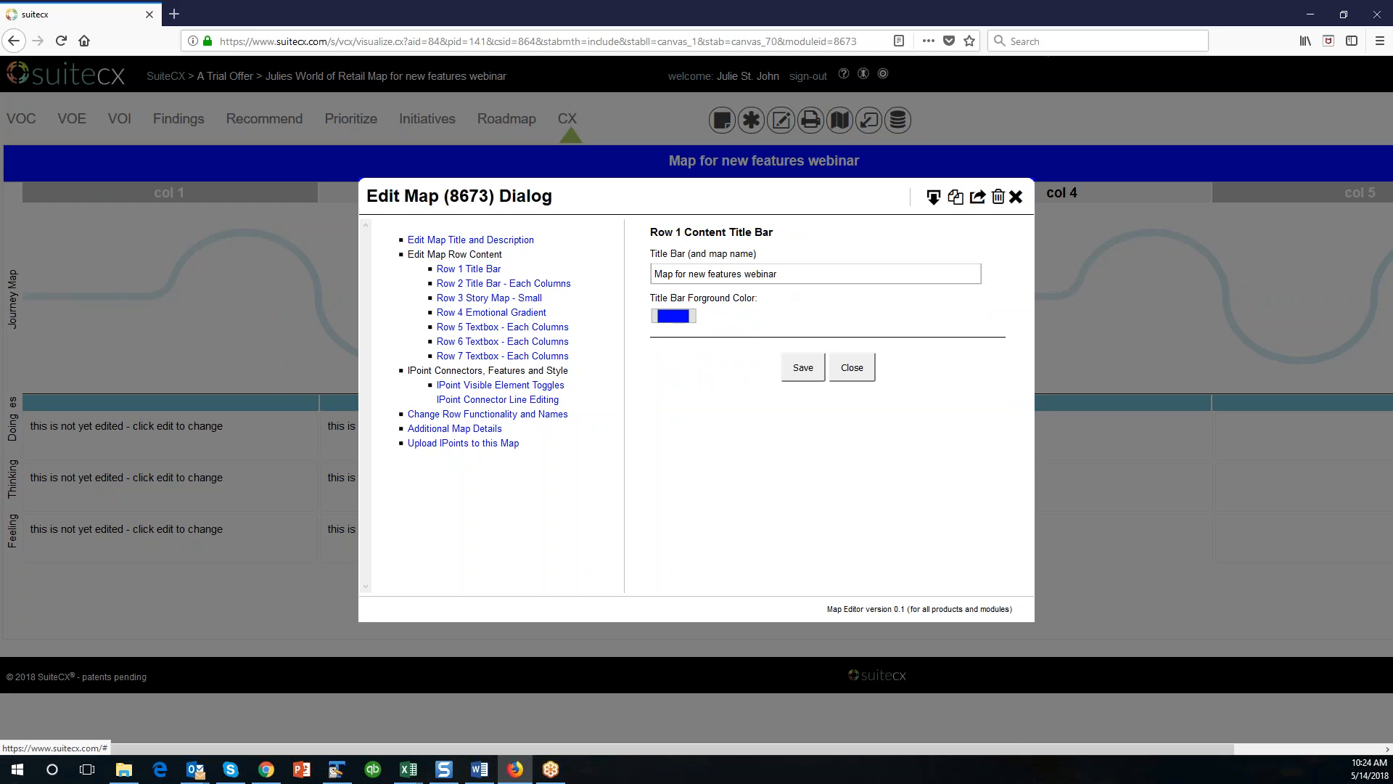
pyautogui.click(495, 285)
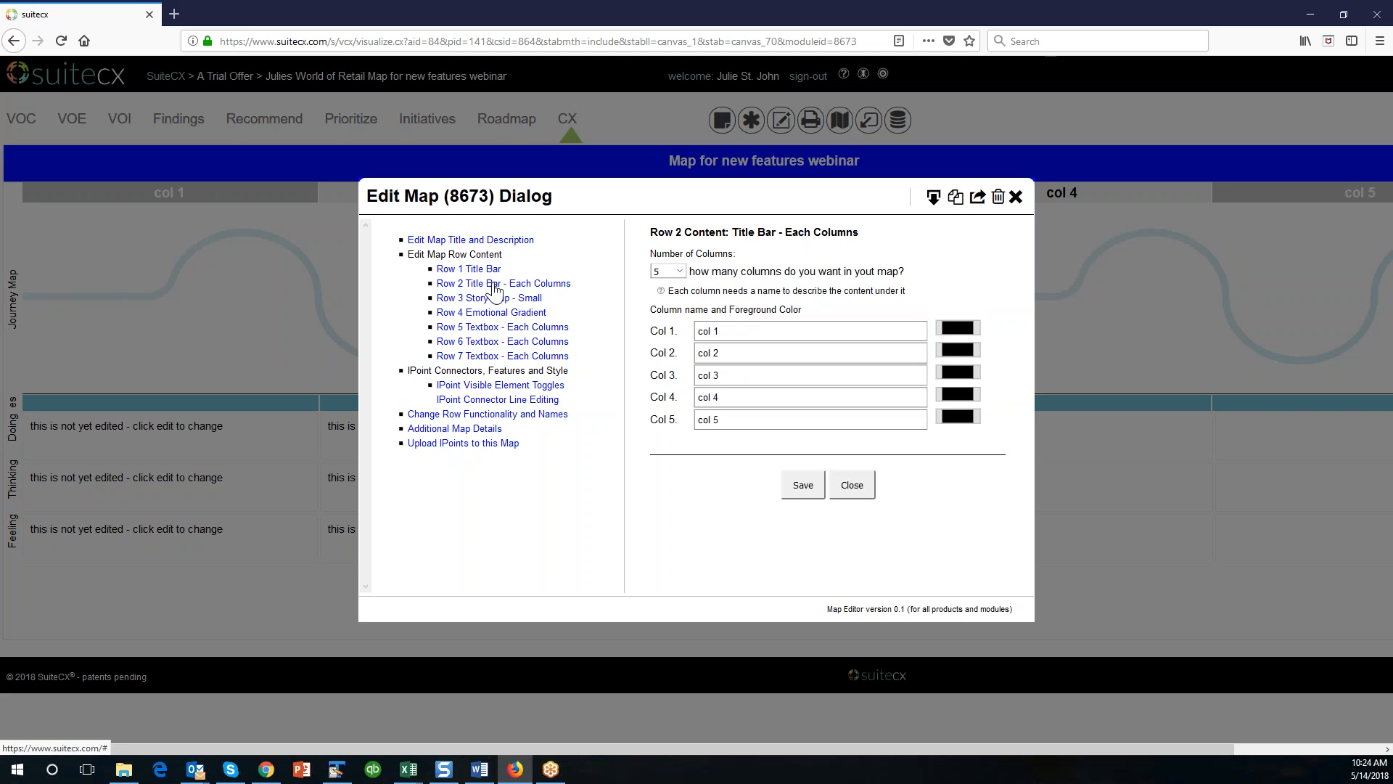
pyautogui.tripleClick(711, 332)
pyautogui.write('Awareness')
pyautogui.press('Tab')
pyautogui.write('Consideration')
pyautogui.press('Tab')
pyautogui.write('1st Purchase')
pyautogui.press('Tab')
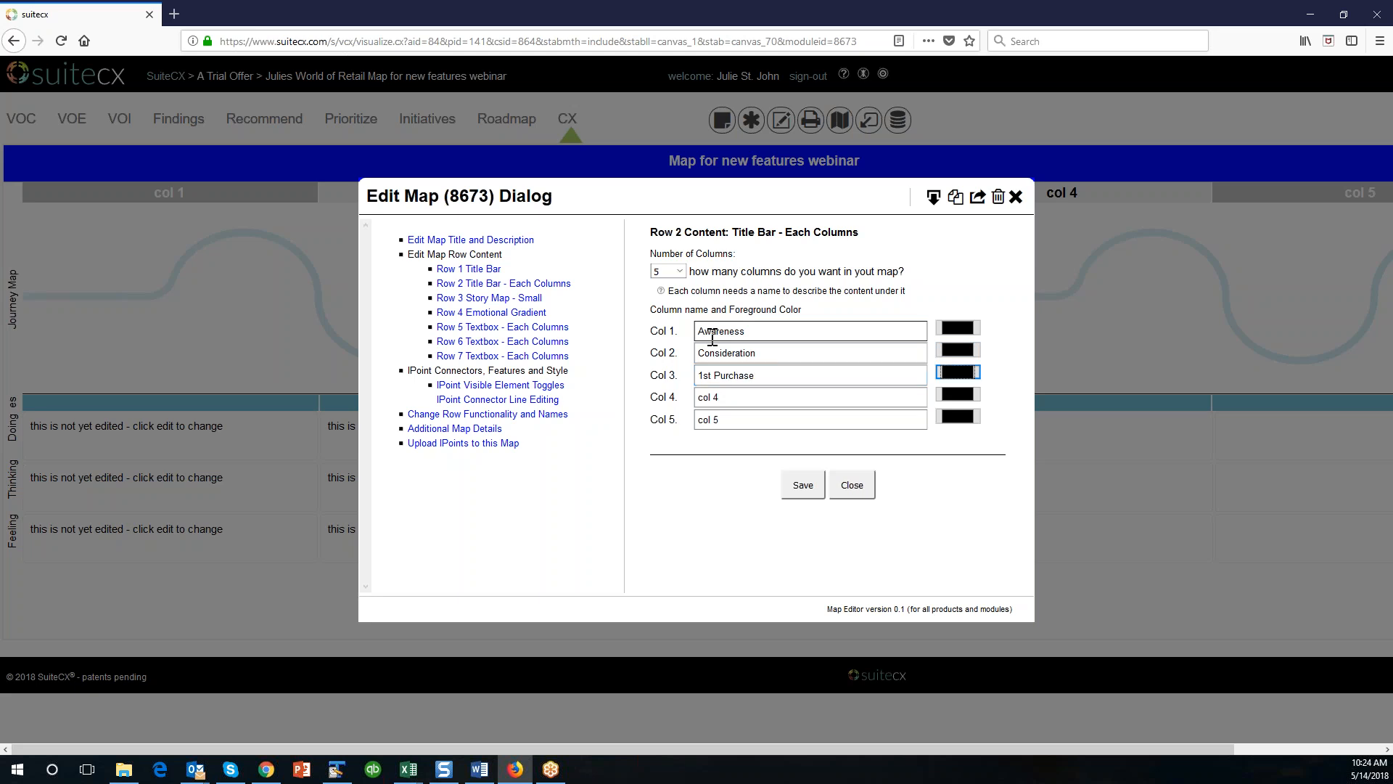
# Name the fourth column Using and the fifth column Repeat Purchase.
pyautogui.press('Tab')
pyautogui.write('Using')
pyautogui.press('Tab')
pyautogui.press('Tab')
pyautogui.write('Buy Again')
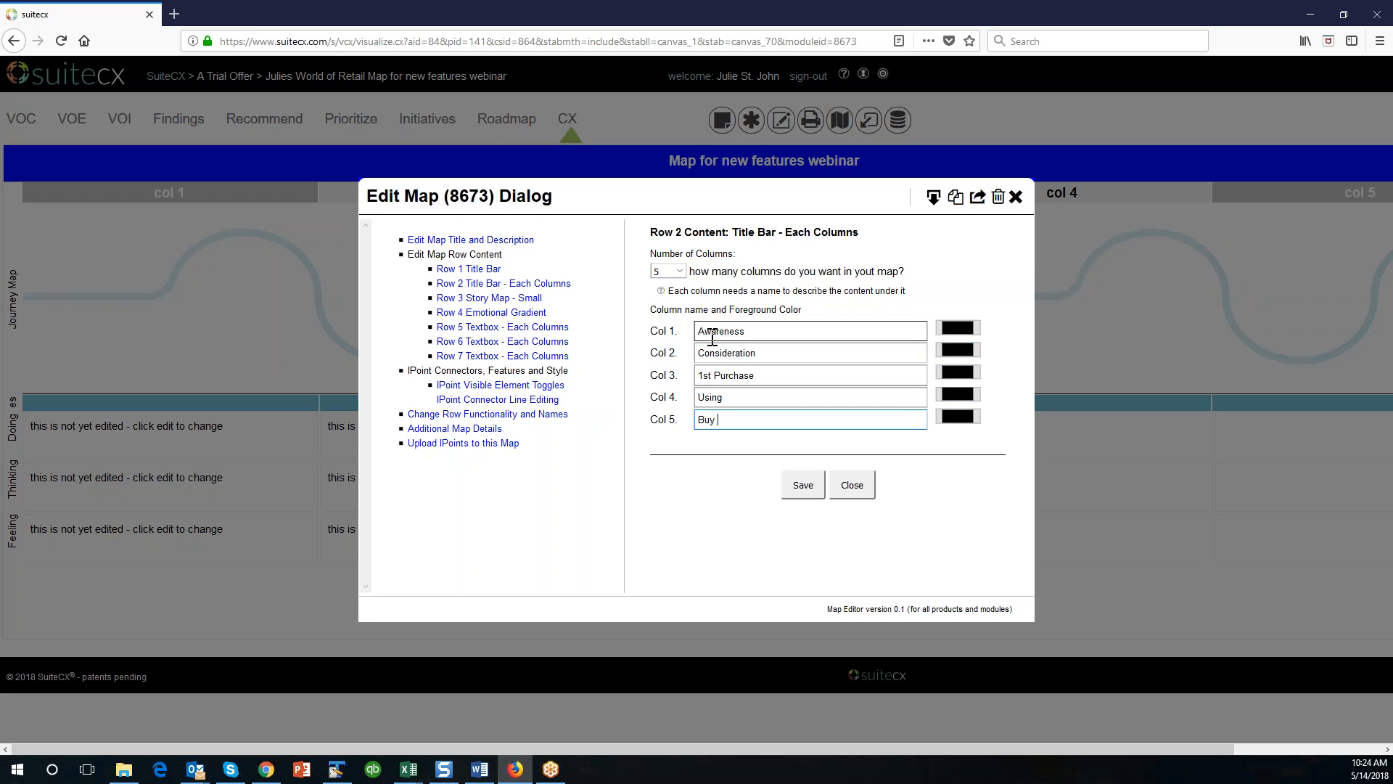
pyautogui.press('BackSpace')
pyautogui.press('BackSpace')
pyautogui.press('BackSpace')
pyautogui.press('BackSpace')
pyautogui.press('BackSpace')
pyautogui.press('BackSpace')
pyautogui.press('BackSpace')
pyautogui.press('BackSpace')
pyautogui.write('epeat Purchase')
# Increase the number of map columns to 6 and name the sixth column Loyalty.
pyautogui.click(680, 270)
pyautogui.click(670, 355)
pyautogui.click(778, 441)
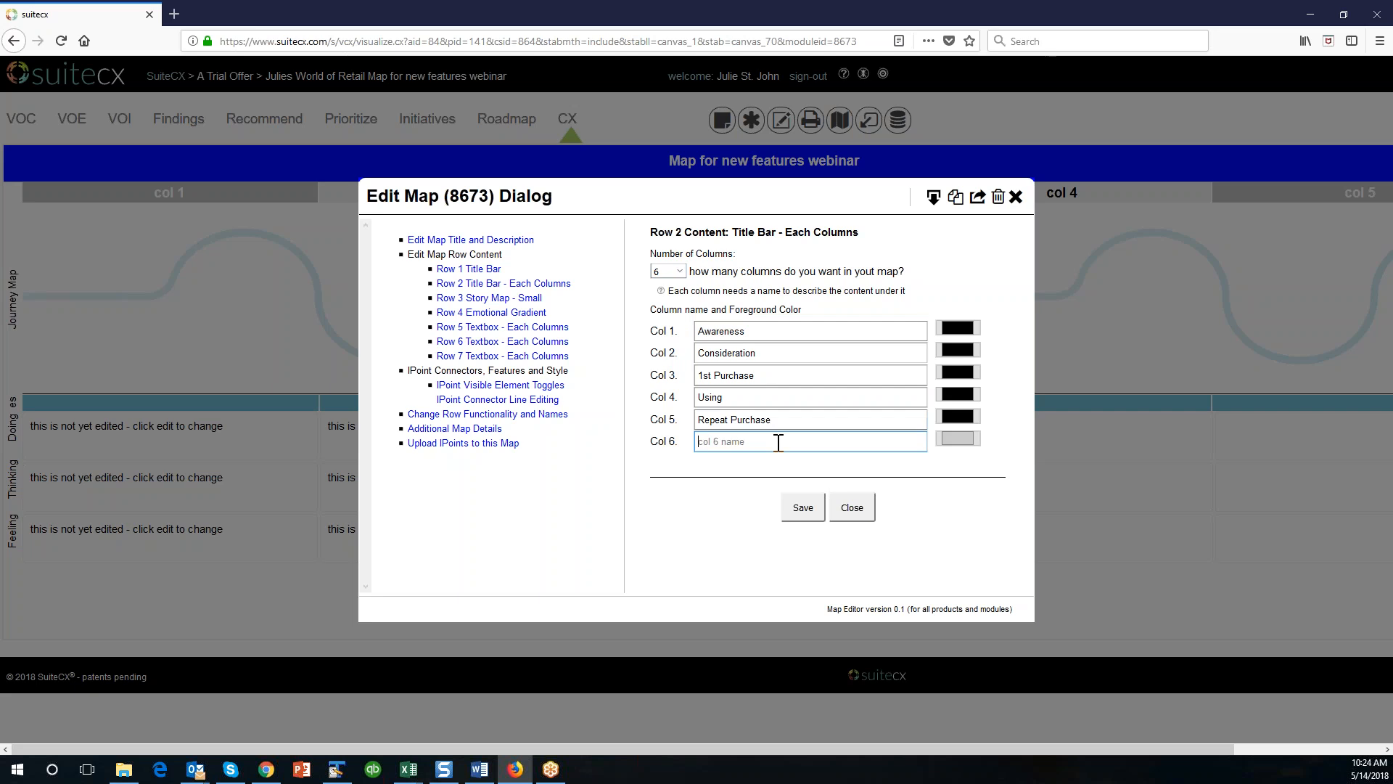
pyautogui.write('Loyalty')
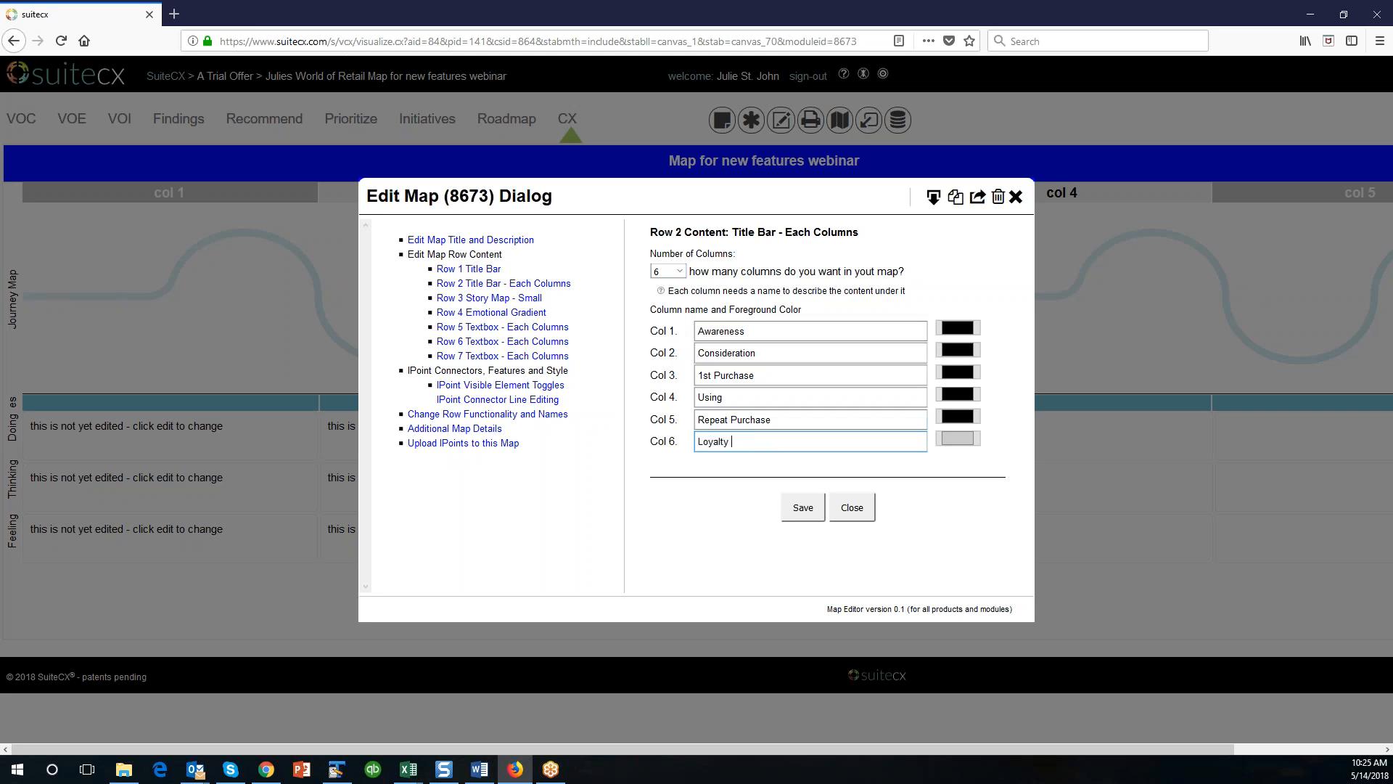
pyautogui.click(680, 271)
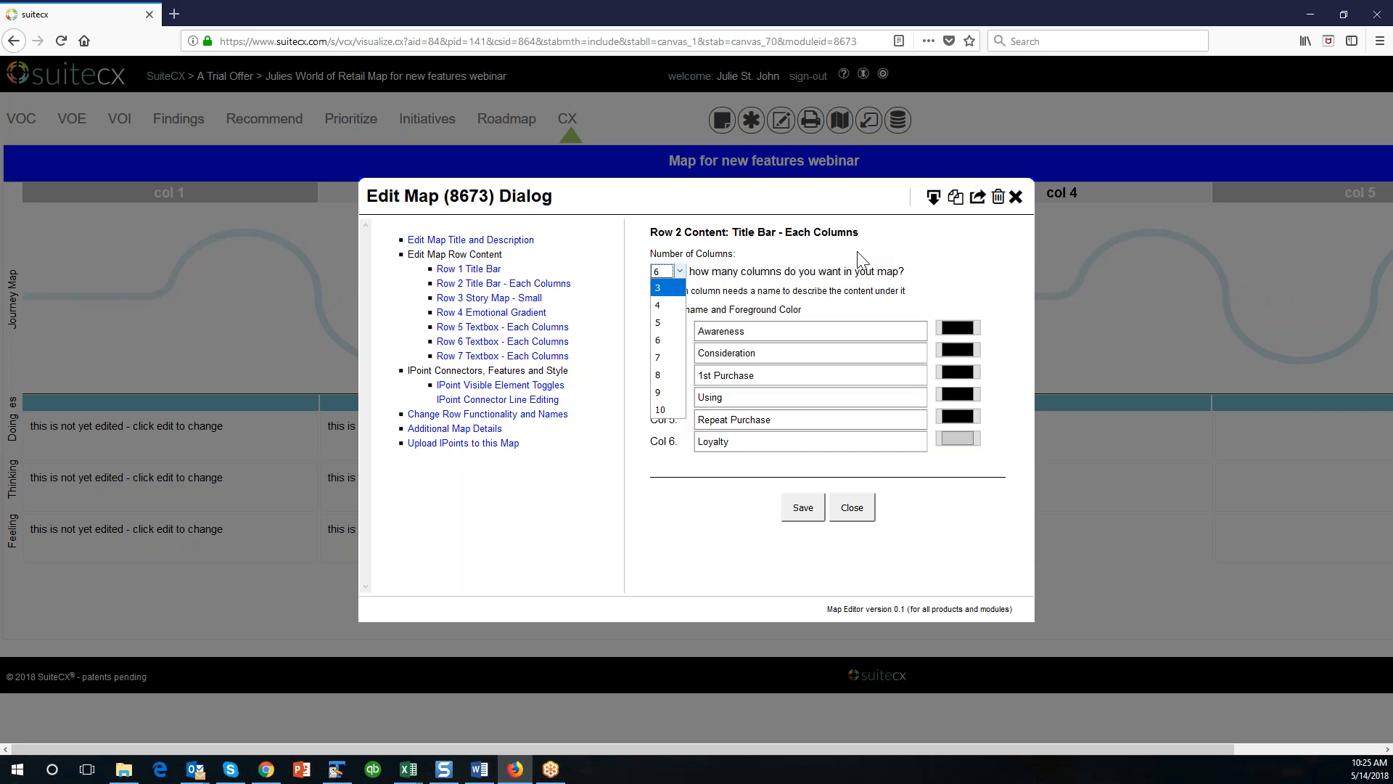
pyautogui.click(1017, 250)
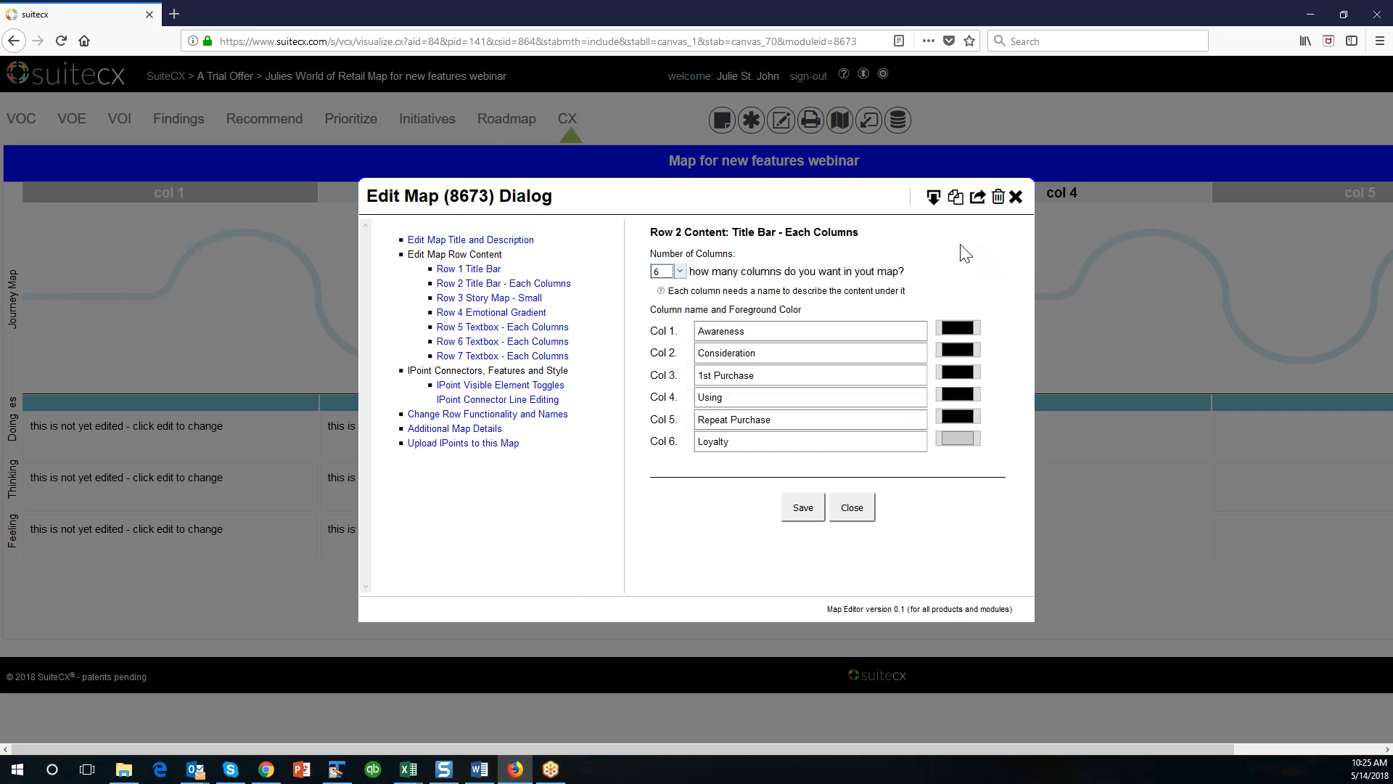
# Set the Awareness column's foreground color to a pale tint of the basic blue.
pyautogui.click(958, 328)
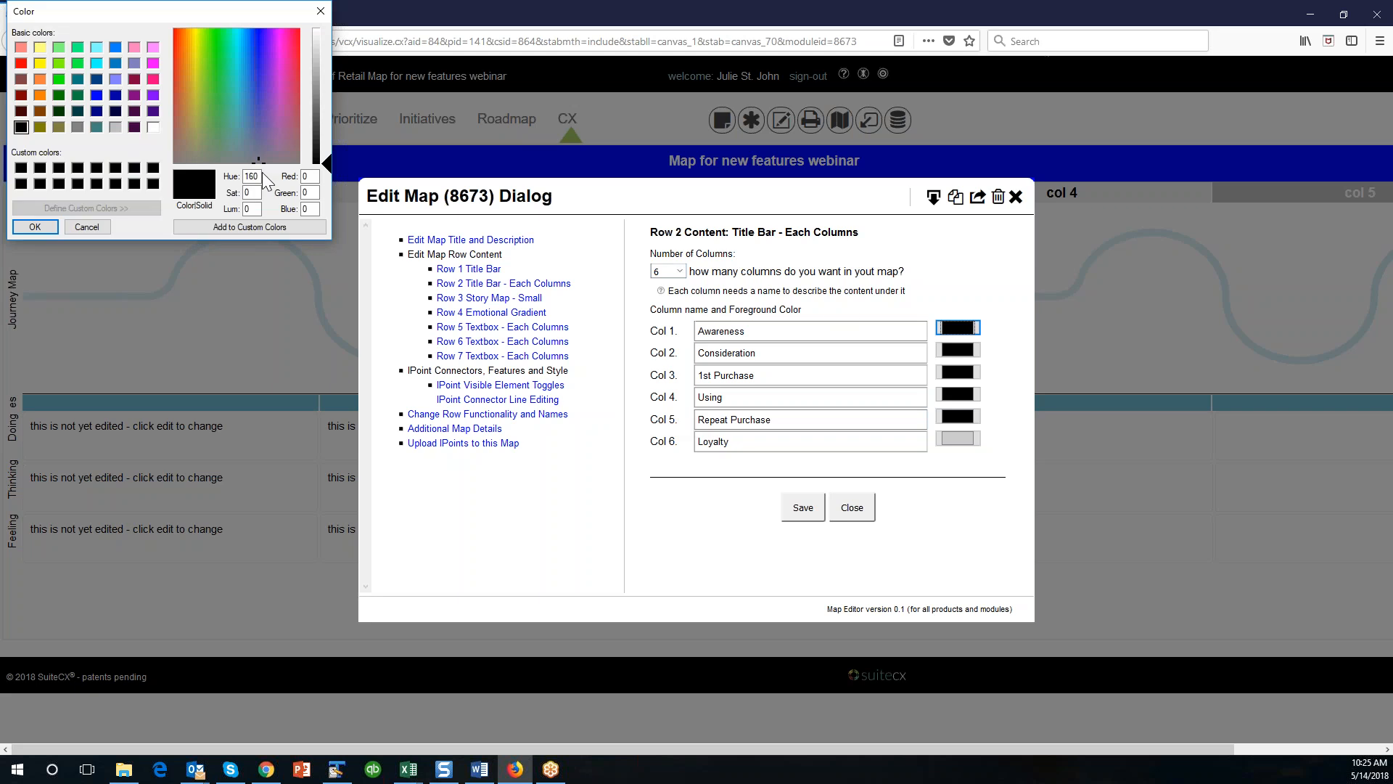
pyautogui.click(98, 97)
pyautogui.moveTo(182, 13); pyautogui.dragTo(372, 230)
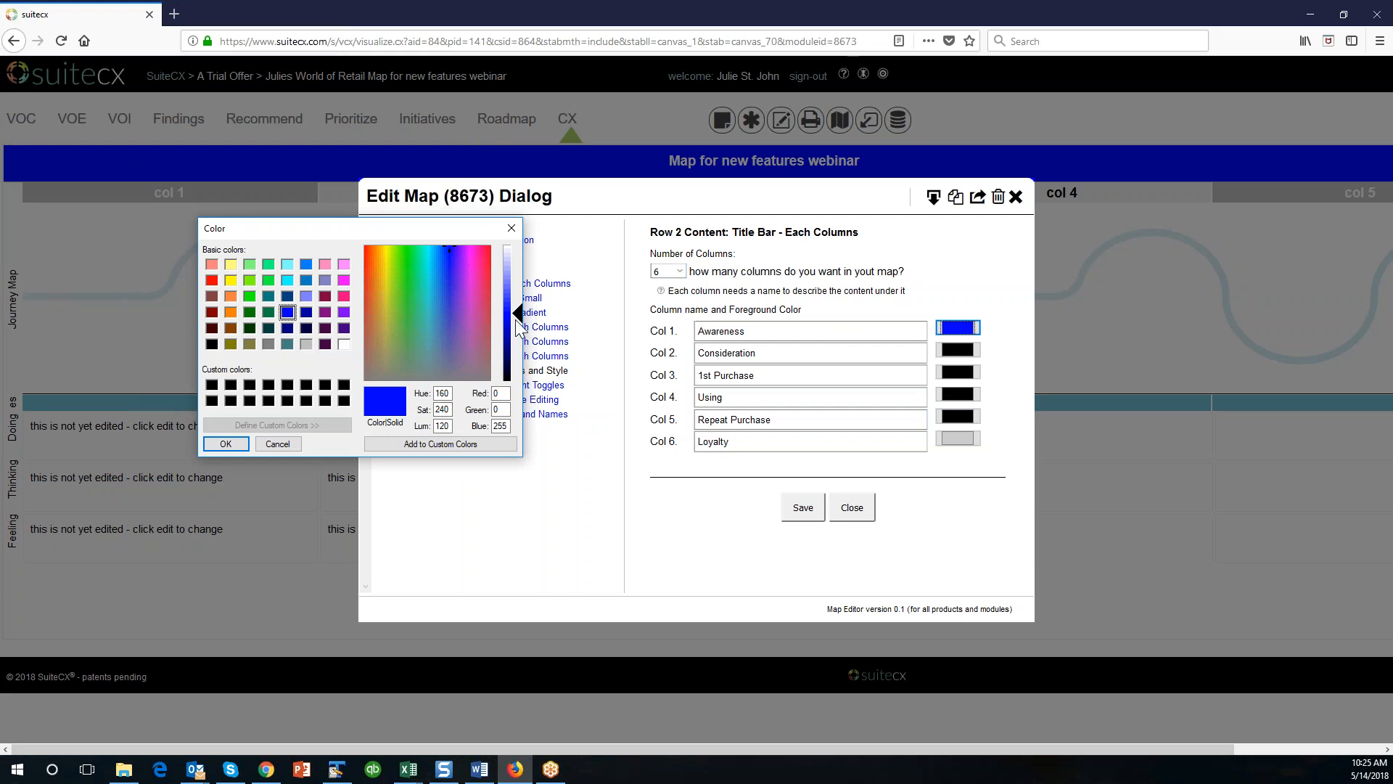
pyautogui.moveTo(520, 318); pyautogui.dragTo(521, 277)
pyautogui.click(226, 443)
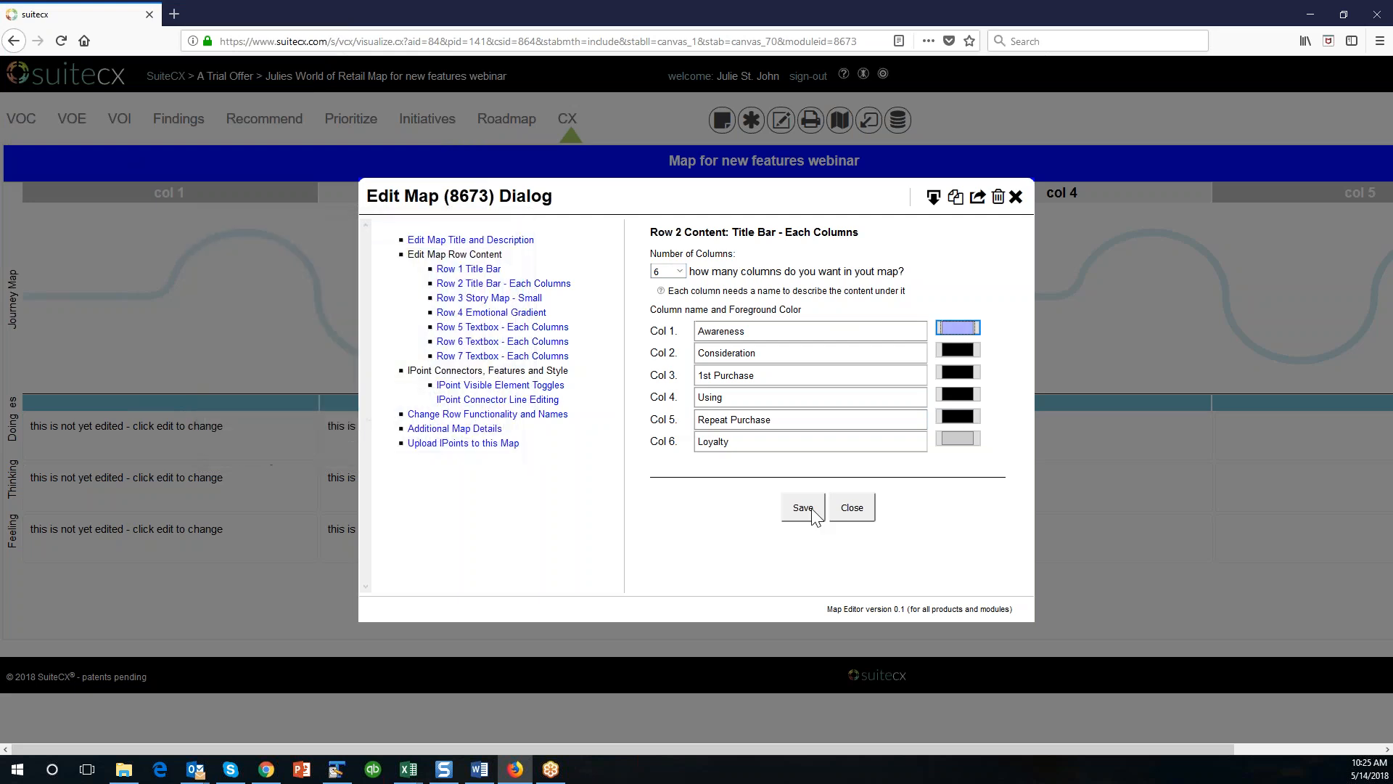
# Set the Consideration column's foreground color to a light blue (145, 145, 255).
pyautogui.click(958, 351)
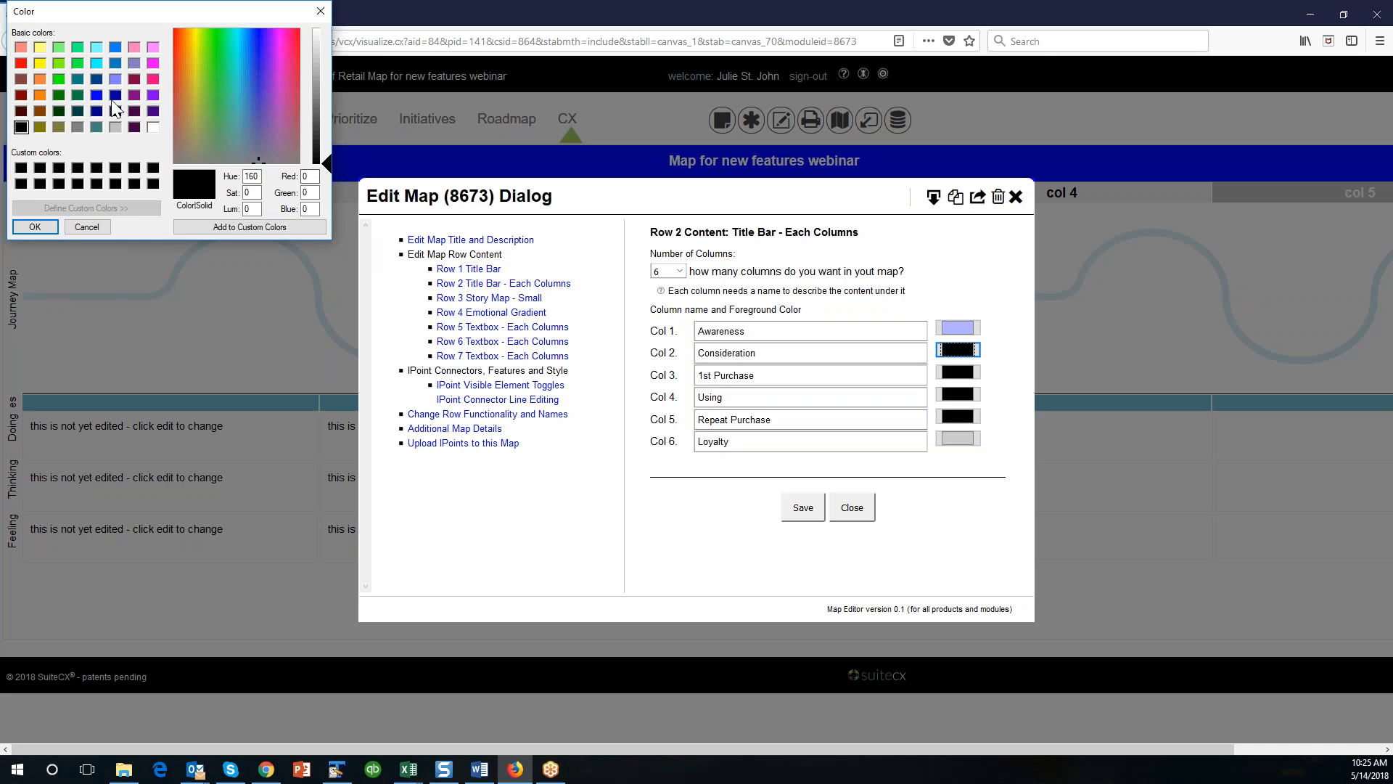
pyautogui.click(97, 95)
pyautogui.moveTo(333, 99); pyautogui.dragTo(331, 54)
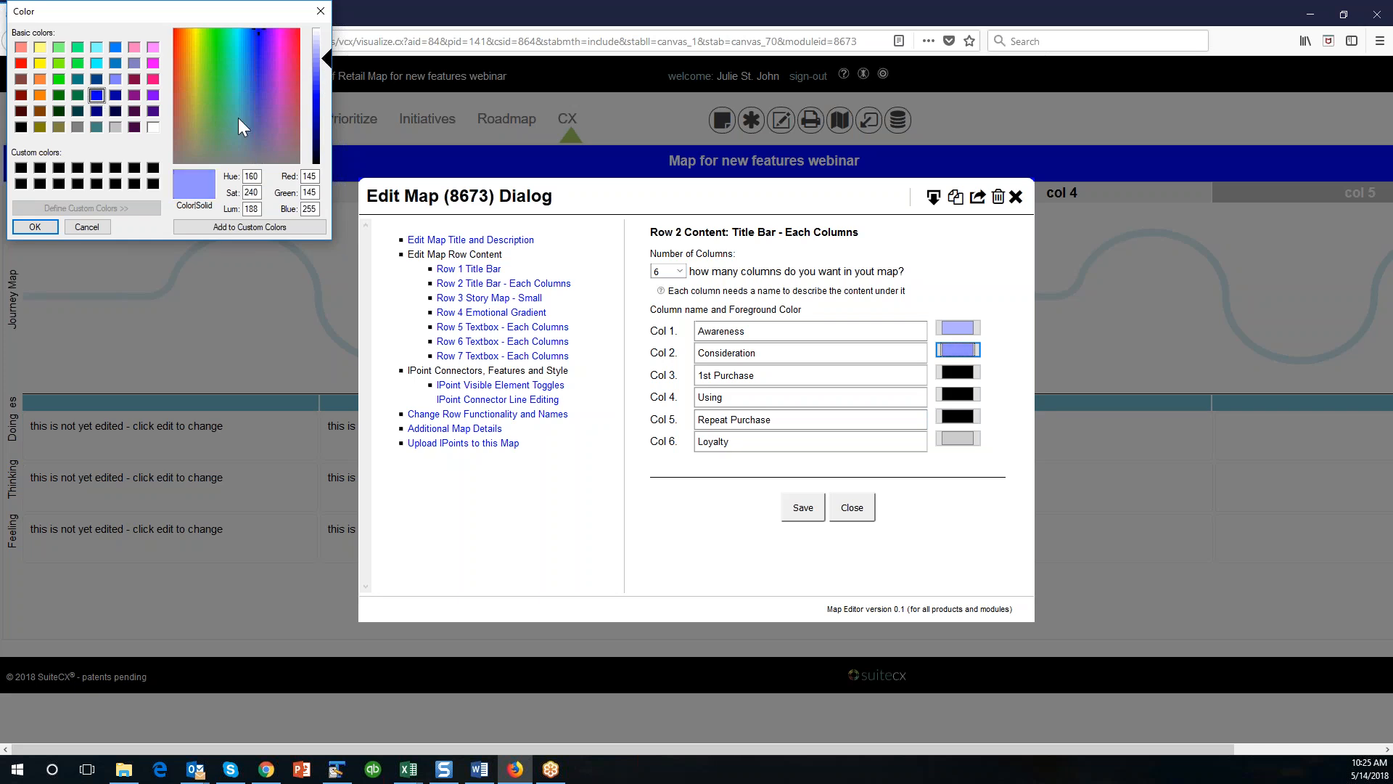
pyautogui.click(34, 226)
# Set the foreground colors of the 1st Purchase column to blue (0, 0, 160) and the Using column to blue (0, 0, 185).
pyautogui.click(958, 373)
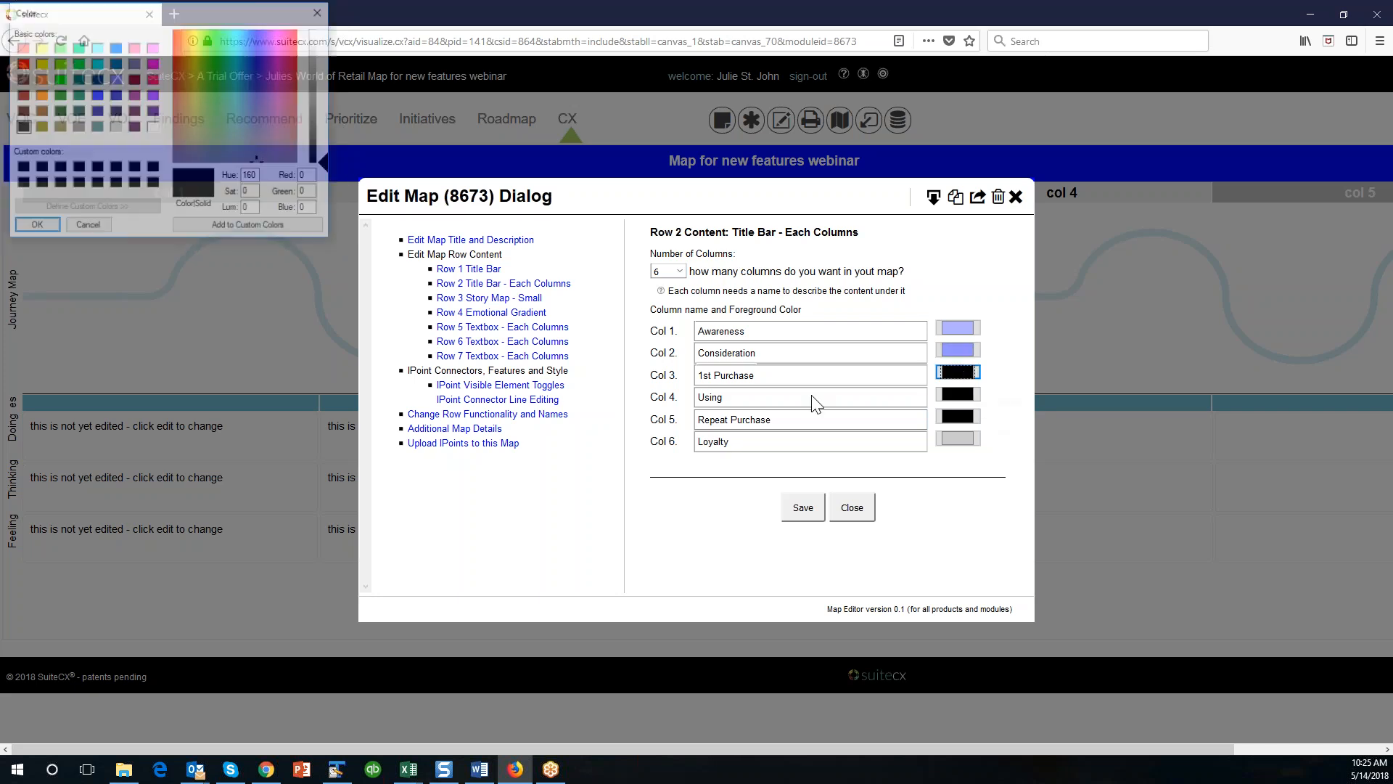
pyautogui.click(116, 95)
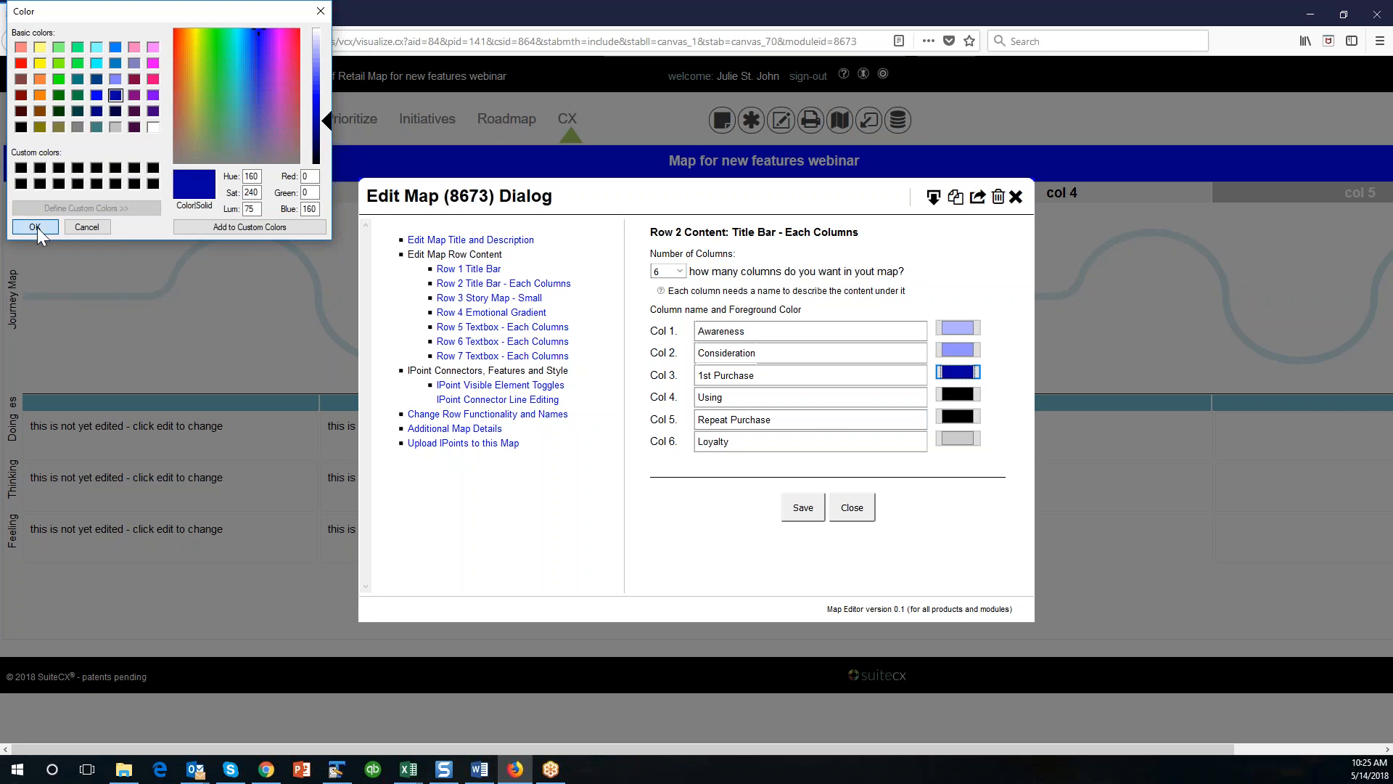
pyautogui.click(35, 226)
pyautogui.press('Tab')
pyautogui.press('Tab')
pyautogui.press('Return')
pyautogui.click(95, 95)
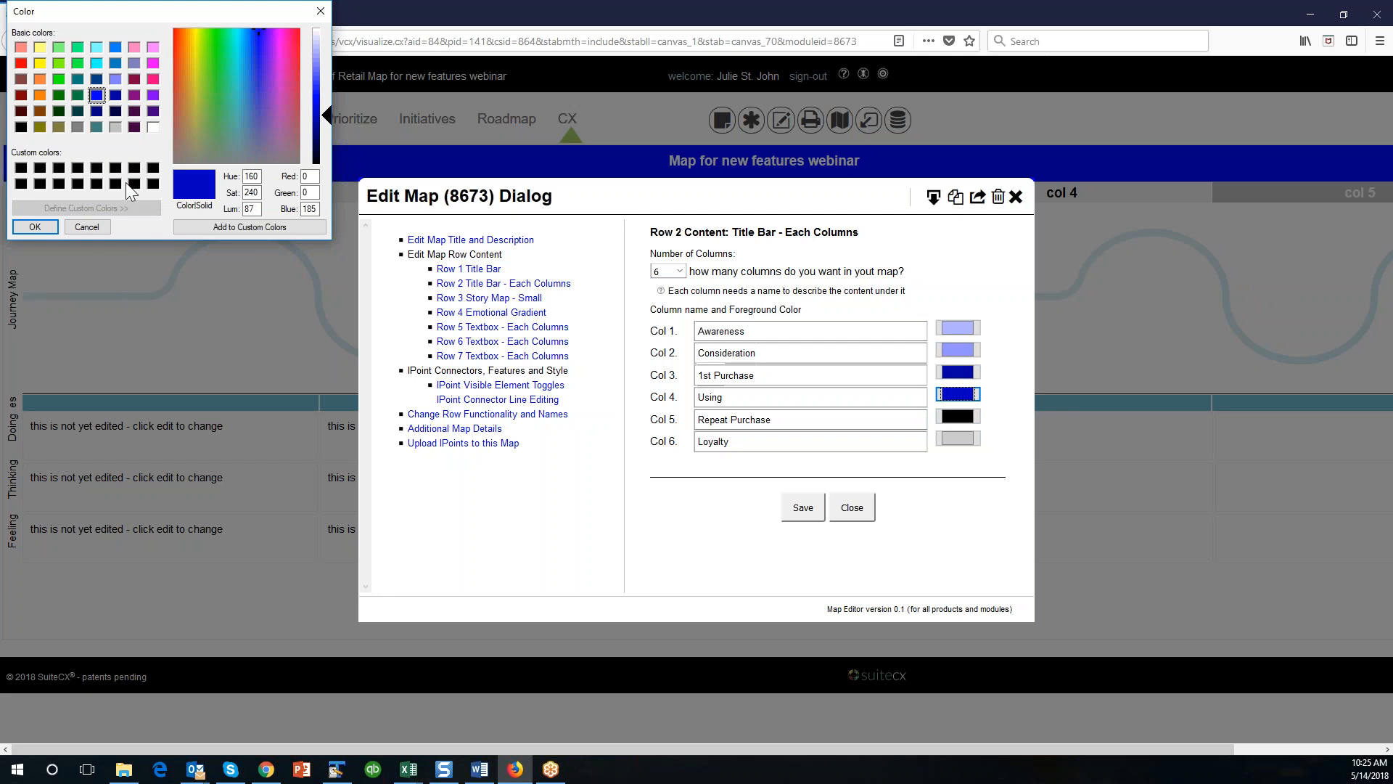
pyautogui.click(49, 227)
# Set the Repeat Purchase column's foreground color to a dark blue (0, 0, 130).
pyautogui.click(956, 417)
pyautogui.click(96, 95)
pyautogui.moveTo(325, 90); pyautogui.dragTo(324, 129)
pyautogui.click(35, 226)
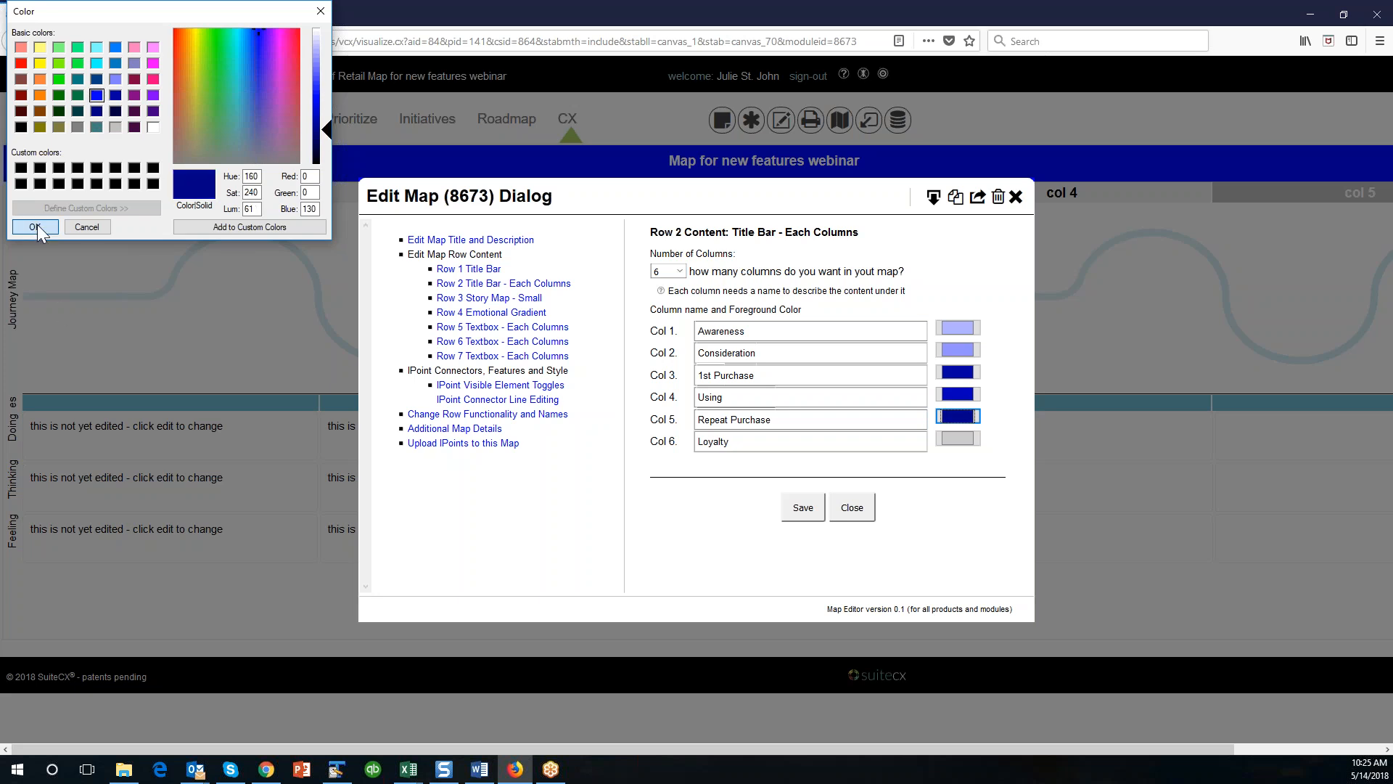
# Set the Loyalty column's foreground color to white (255, 255, 255), then save the column settings and close the map editor.
pyautogui.click(951, 440)
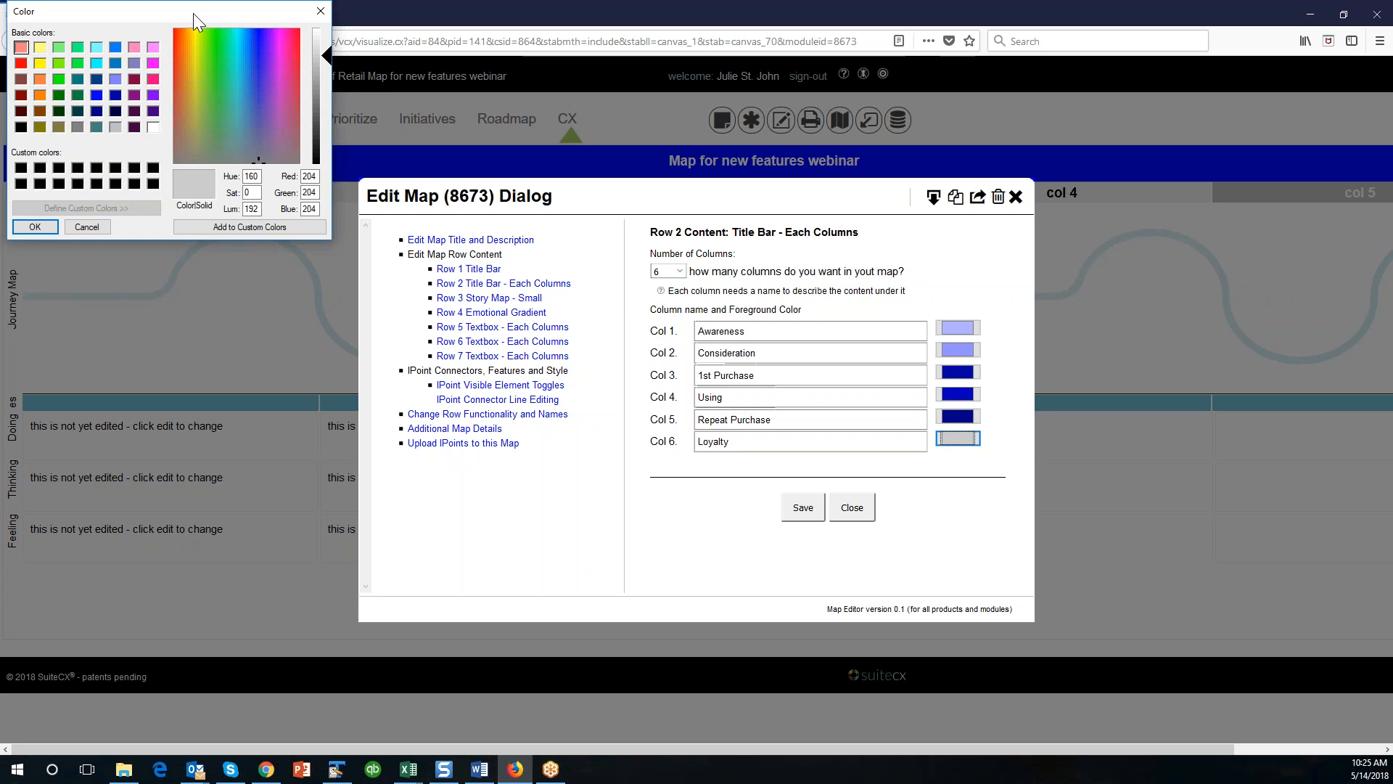
pyautogui.moveTo(193, 14); pyautogui.dragTo(585, 307)
pyautogui.click(544, 421)
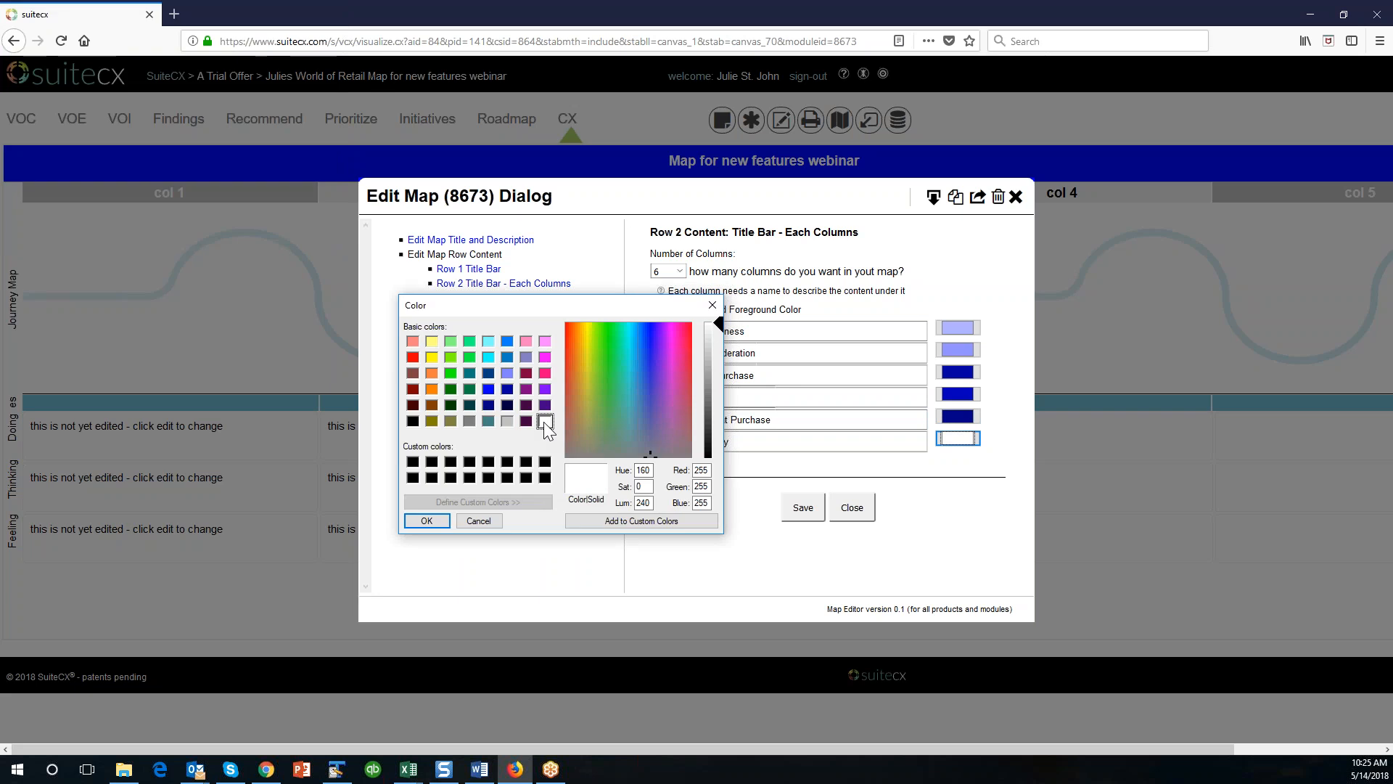
pyautogui.click(428, 520)
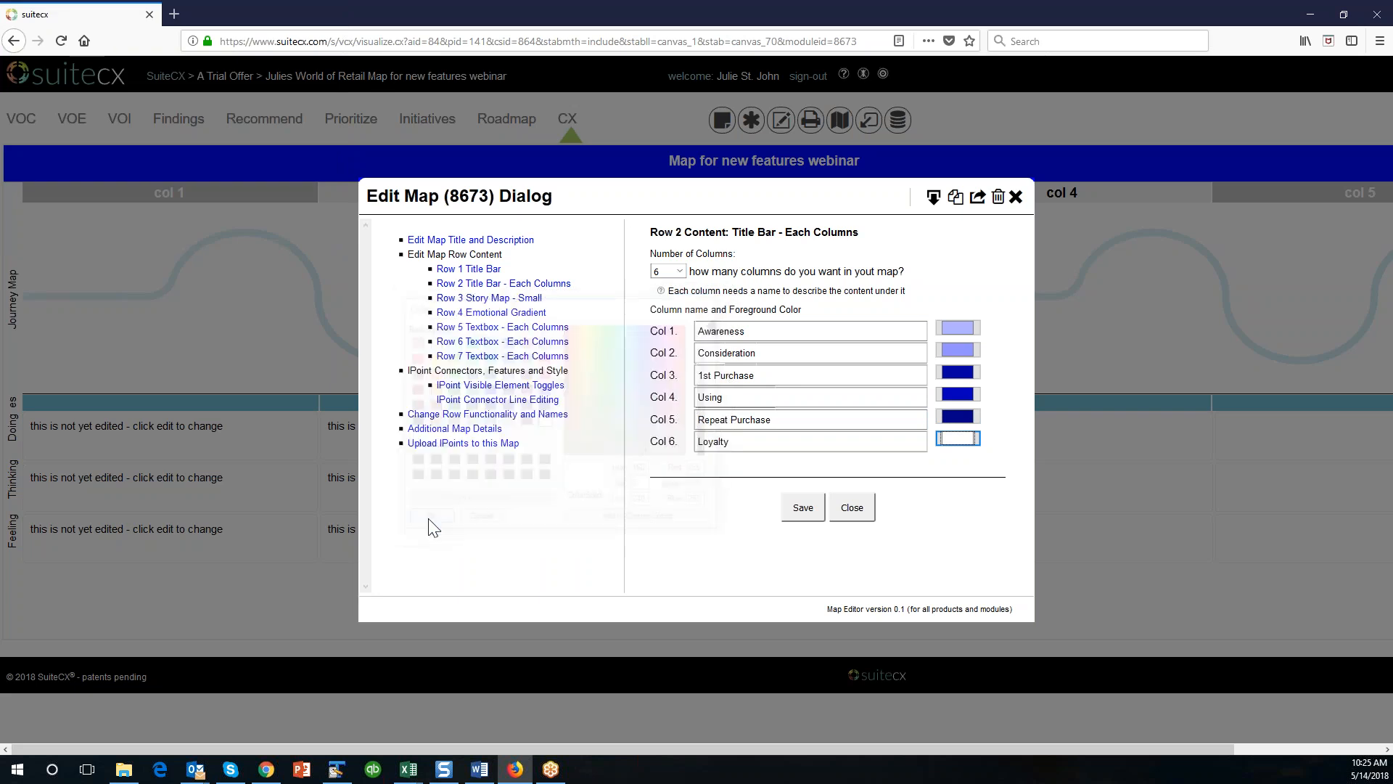
pyautogui.click(802, 510)
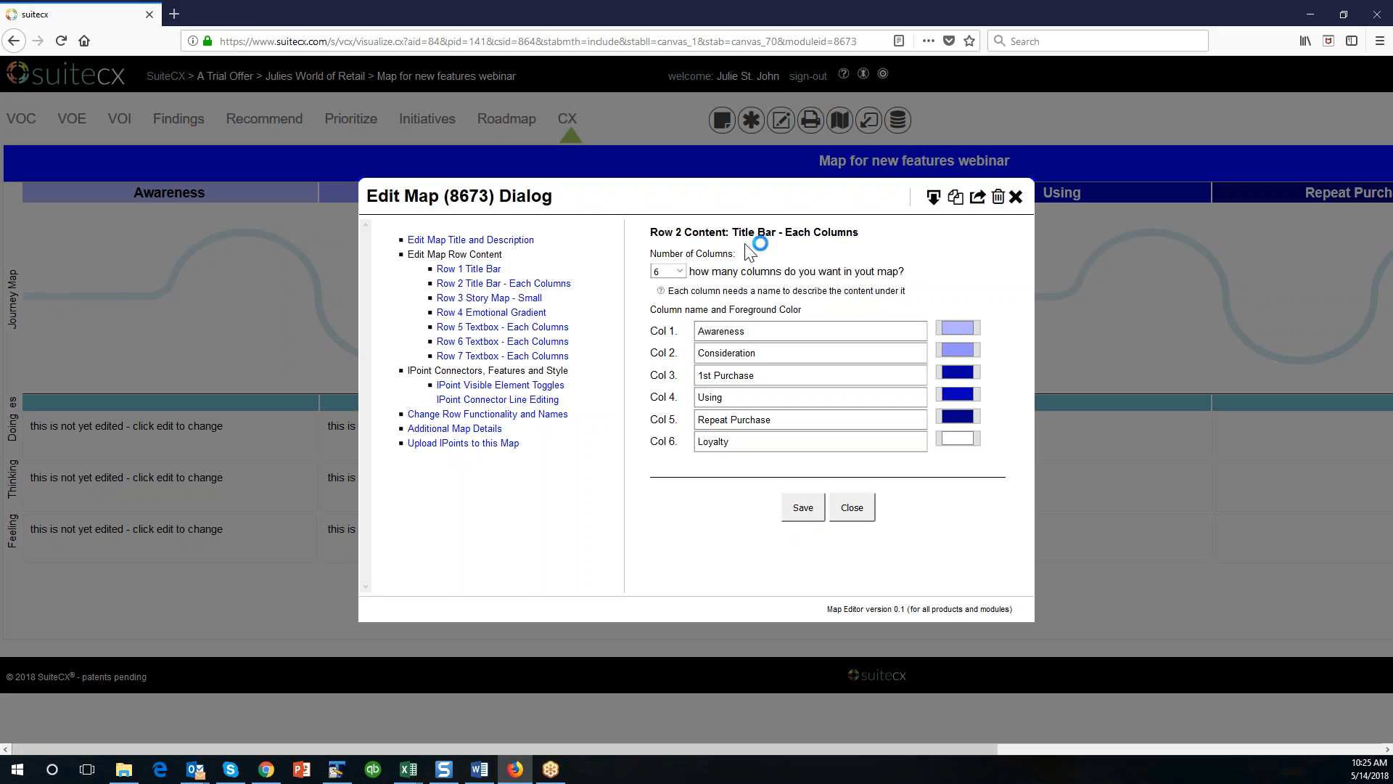
pyautogui.moveTo(709, 195); pyautogui.dragTo(709, 253)
pyautogui.click(708, 196)
pyautogui.click(1016, 197)
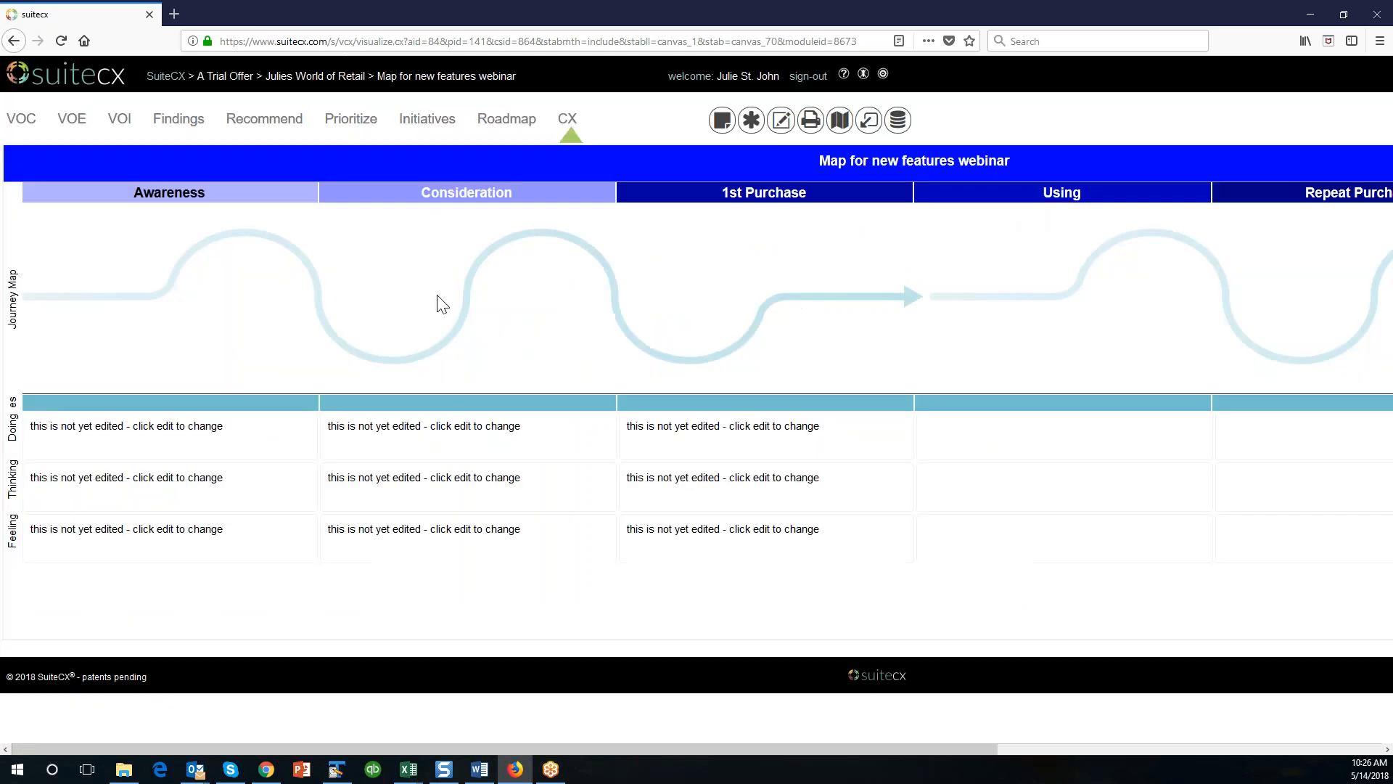
# Open the unused IPoint inventory for this map and show all available IPoints.
pyautogui.moveTo(602, 749)
pyautogui.mouseDown()
pyautogui.moveTo(960, 747)
pyautogui.moveTo(601, 749)
pyautogui.mouseUp()
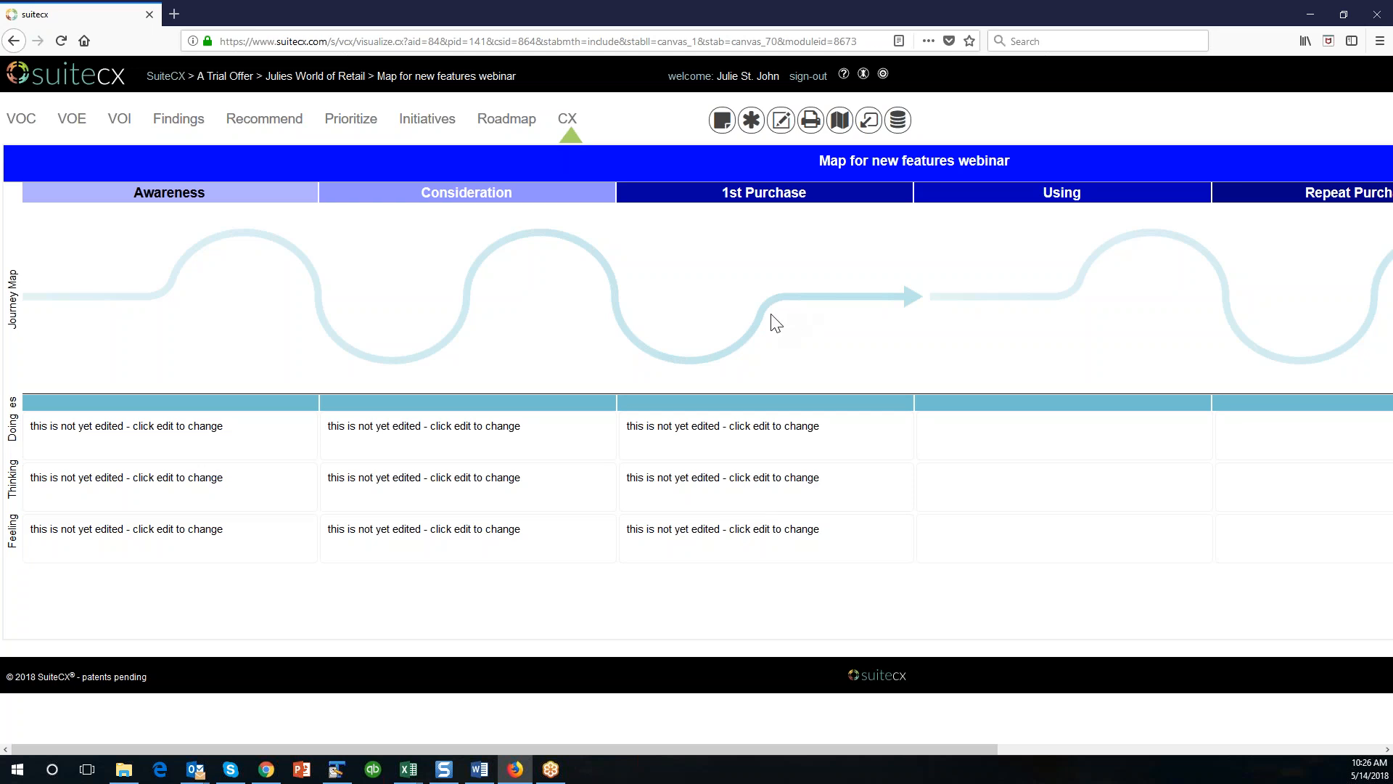
pyautogui.click(868, 122)
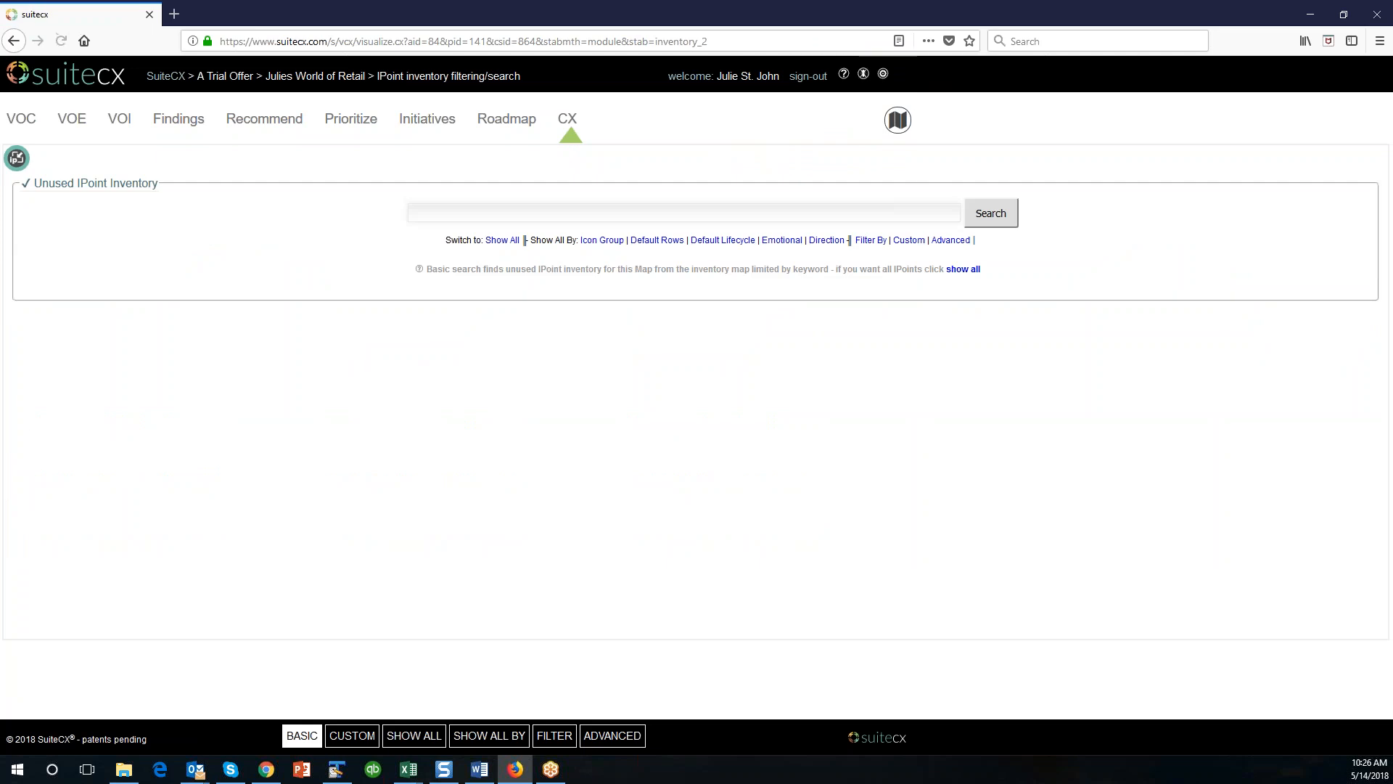
pyautogui.click(510, 249)
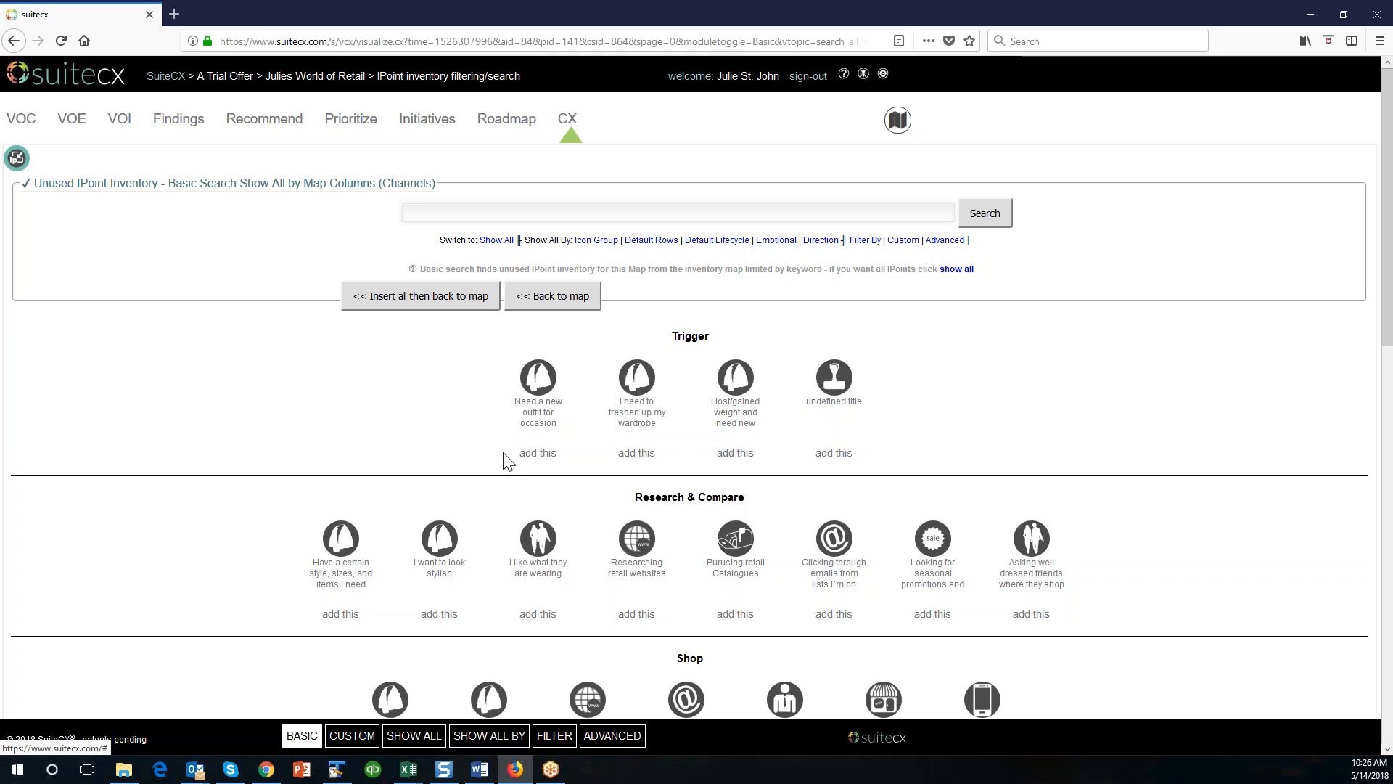
pyautogui.scroll(-2, 392, 435)
pyautogui.scroll(-7, 393, 436)
pyautogui.scroll(3, 392, 436)
pyautogui.scroll(5, 392, 435)
# Add all the Trigger and Research & Compare IPoints to the map and return to it.
pyautogui.click(543, 372)
pyautogui.click(586, 372)
pyautogui.click(633, 371)
pyautogui.click(676, 373)
pyautogui.click(341, 414)
pyautogui.click(390, 413)
pyautogui.click(439, 413)
pyautogui.click(489, 413)
pyautogui.click(541, 413)
pyautogui.click(591, 414)
pyautogui.click(645, 418)
pyautogui.click(685, 415)
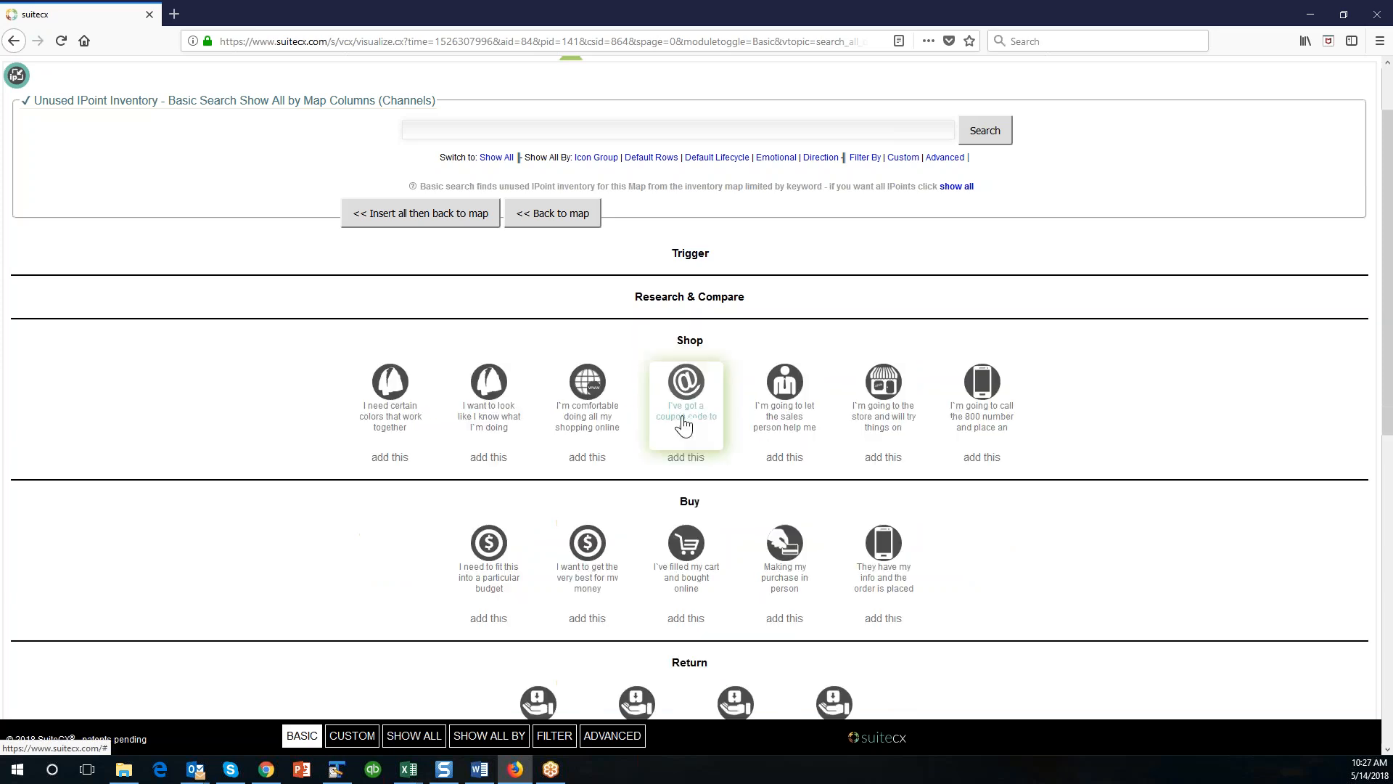
pyautogui.click(554, 213)
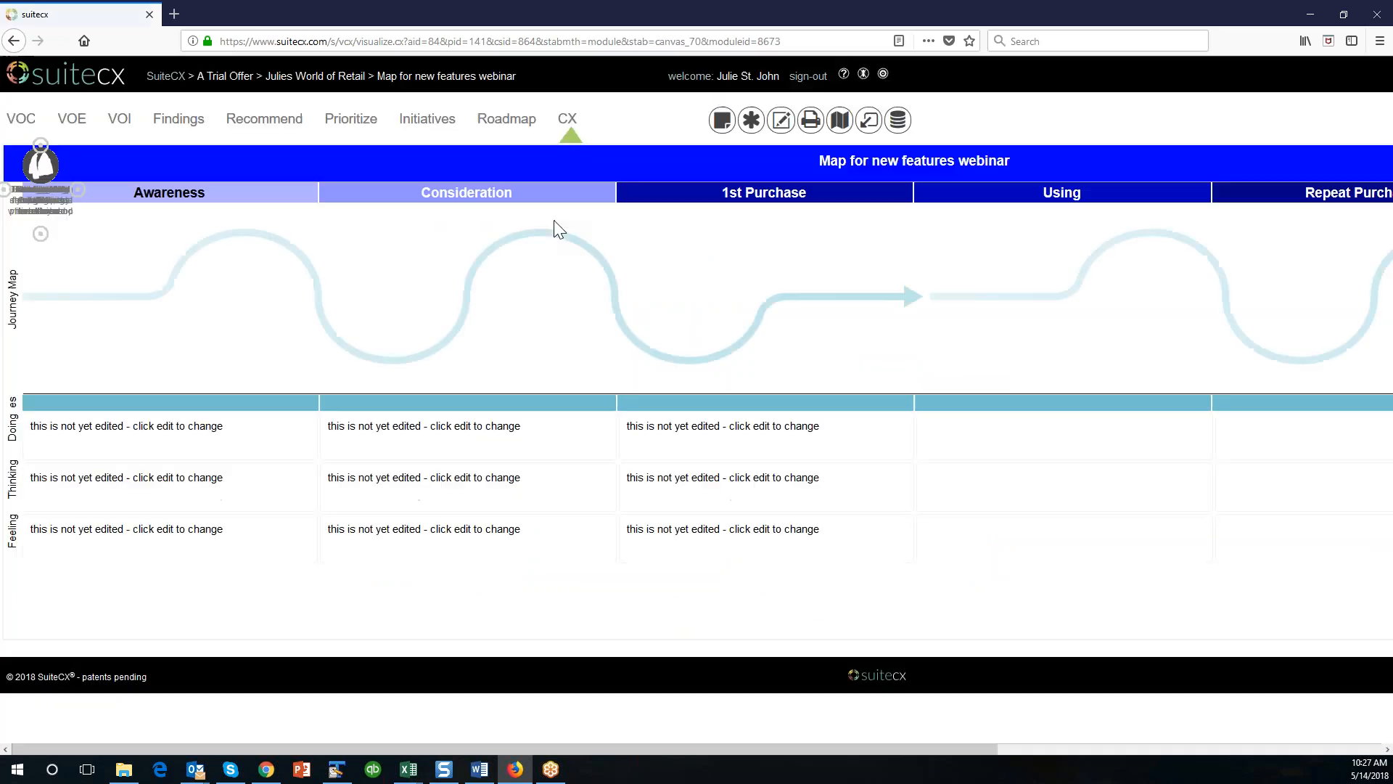
# Spread the stacked IPoints along the journey path across the Awareness, Consideration and 1st Purchase columns.
pyautogui.moveTo(39, 165); pyautogui.dragTo(859, 302)
pyautogui.moveTo(39, 164); pyautogui.dragTo(756, 302)
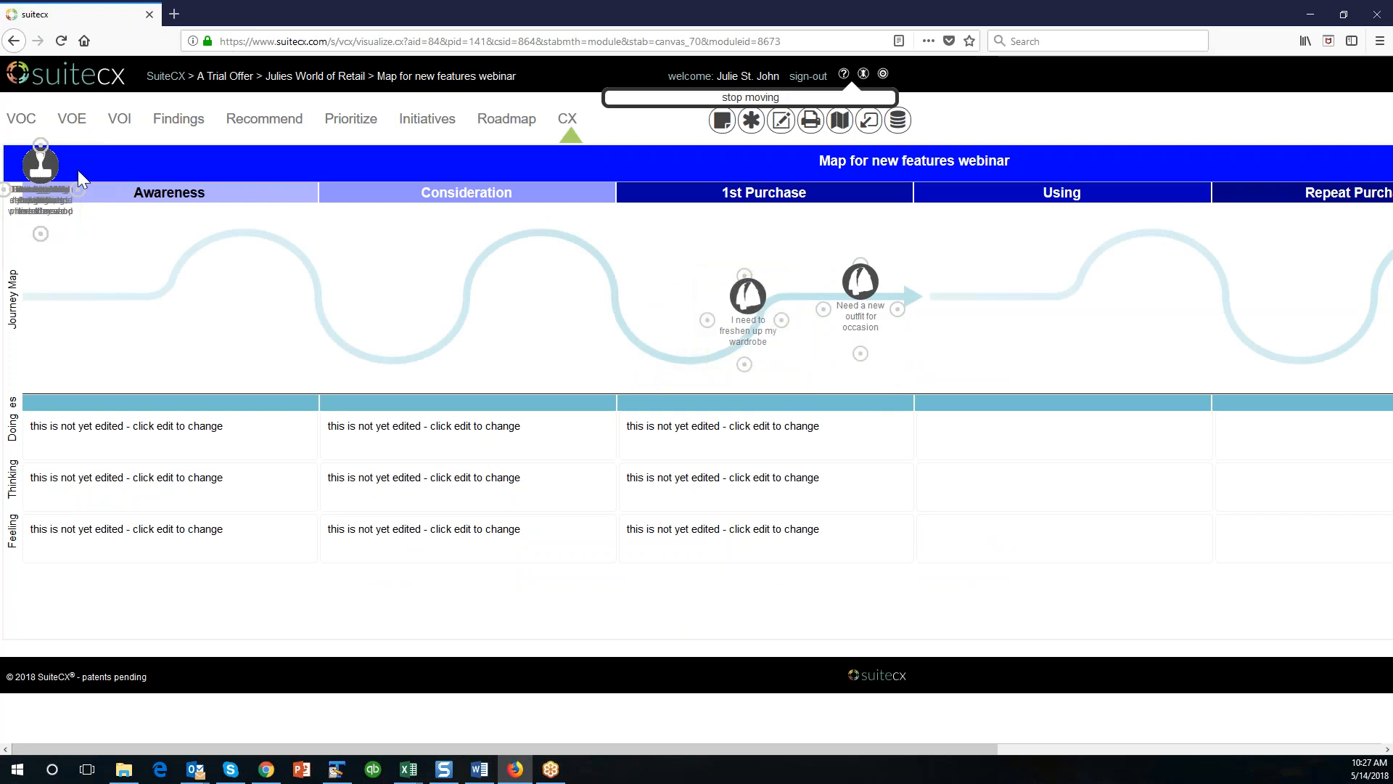
pyautogui.moveTo(67, 188); pyautogui.dragTo(642, 314)
pyautogui.moveTo(40, 165); pyautogui.dragTo(574, 249)
pyautogui.moveTo(34, 176); pyautogui.dragTo(469, 261)
pyautogui.moveTo(40, 168); pyautogui.dragTo(269, 250)
pyautogui.moveTo(40, 167); pyautogui.dragTo(81, 274)
# Move the new-outfit IPoint to the Using column and place the remaining catalogue, email and seasonal-promotions IPoints along the path.
pyautogui.moveTo(861, 287); pyautogui.dragTo(1017, 305)
pyautogui.moveTo(40, 165); pyautogui.dragTo(875, 289)
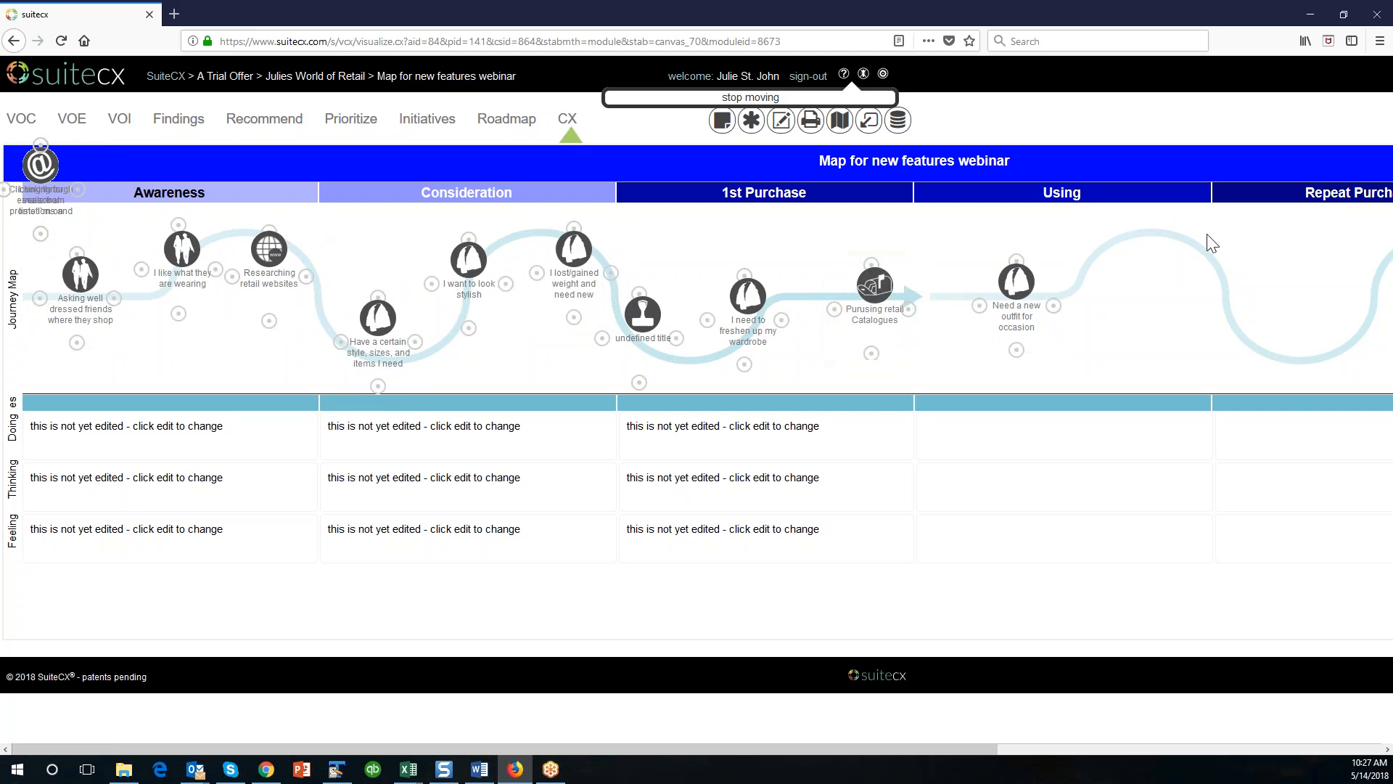
pyautogui.moveTo(57, 169); pyautogui.dragTo(1126, 254)
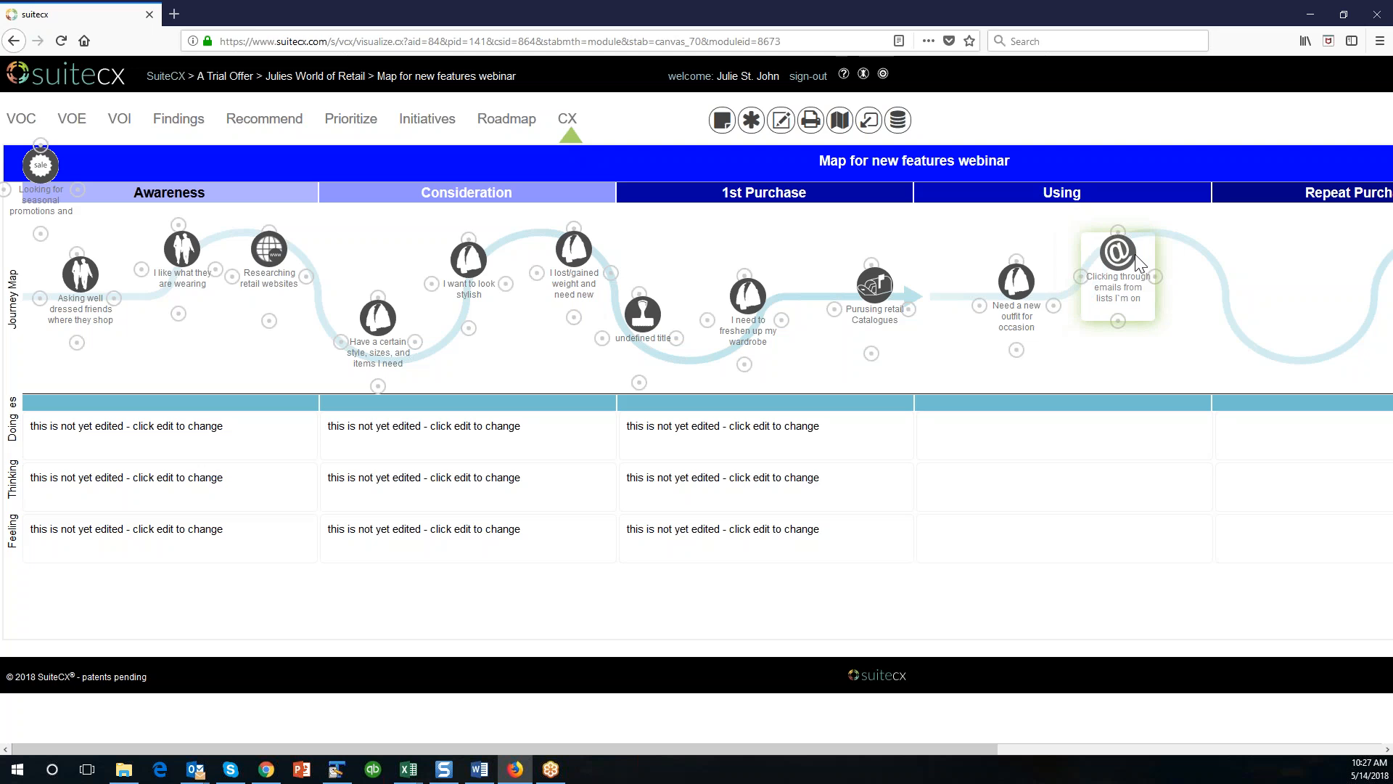
pyautogui.moveTo(39, 168); pyautogui.dragTo(1234, 252)
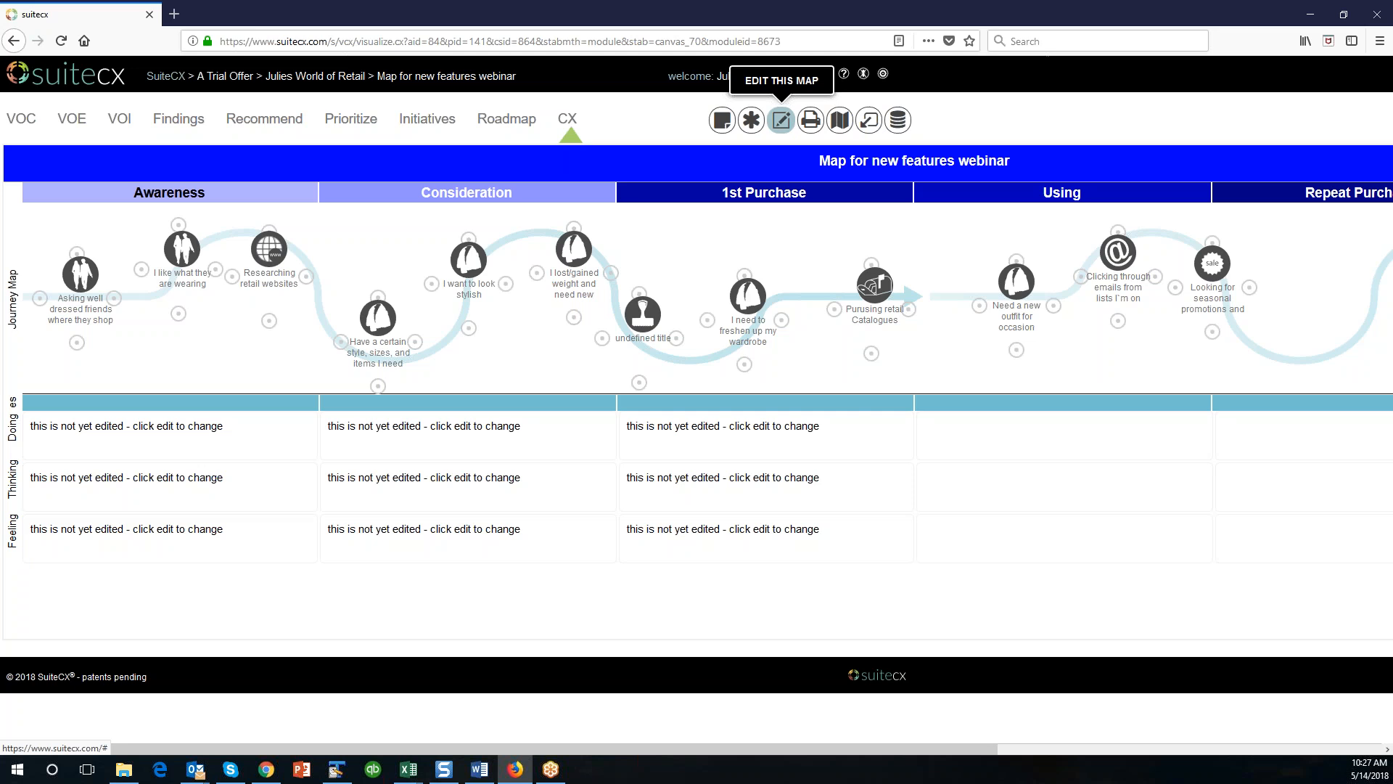
# Change the Row 3 Story Map background to the horizontal arrow line with two circular loops, save it and close the map editor.
pyautogui.click(780, 120)
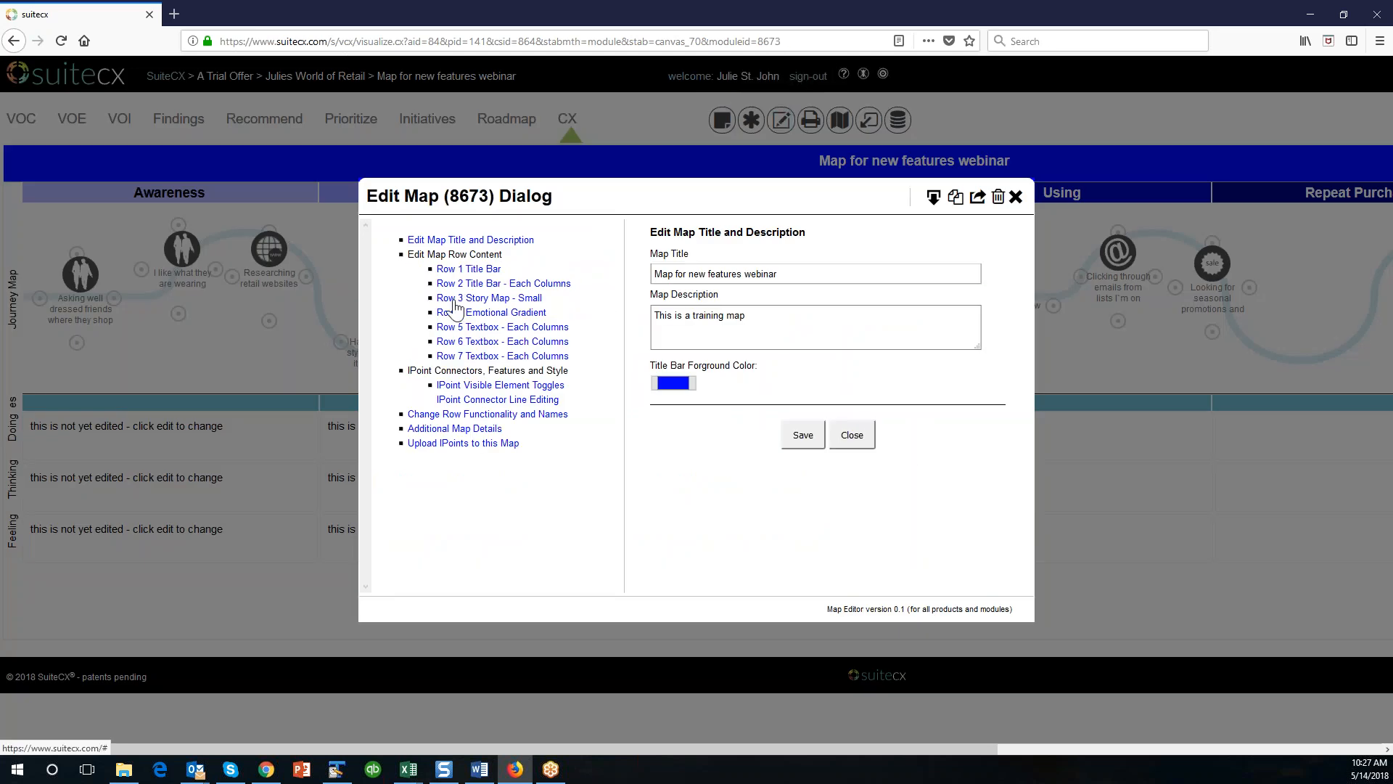
pyautogui.click(484, 299)
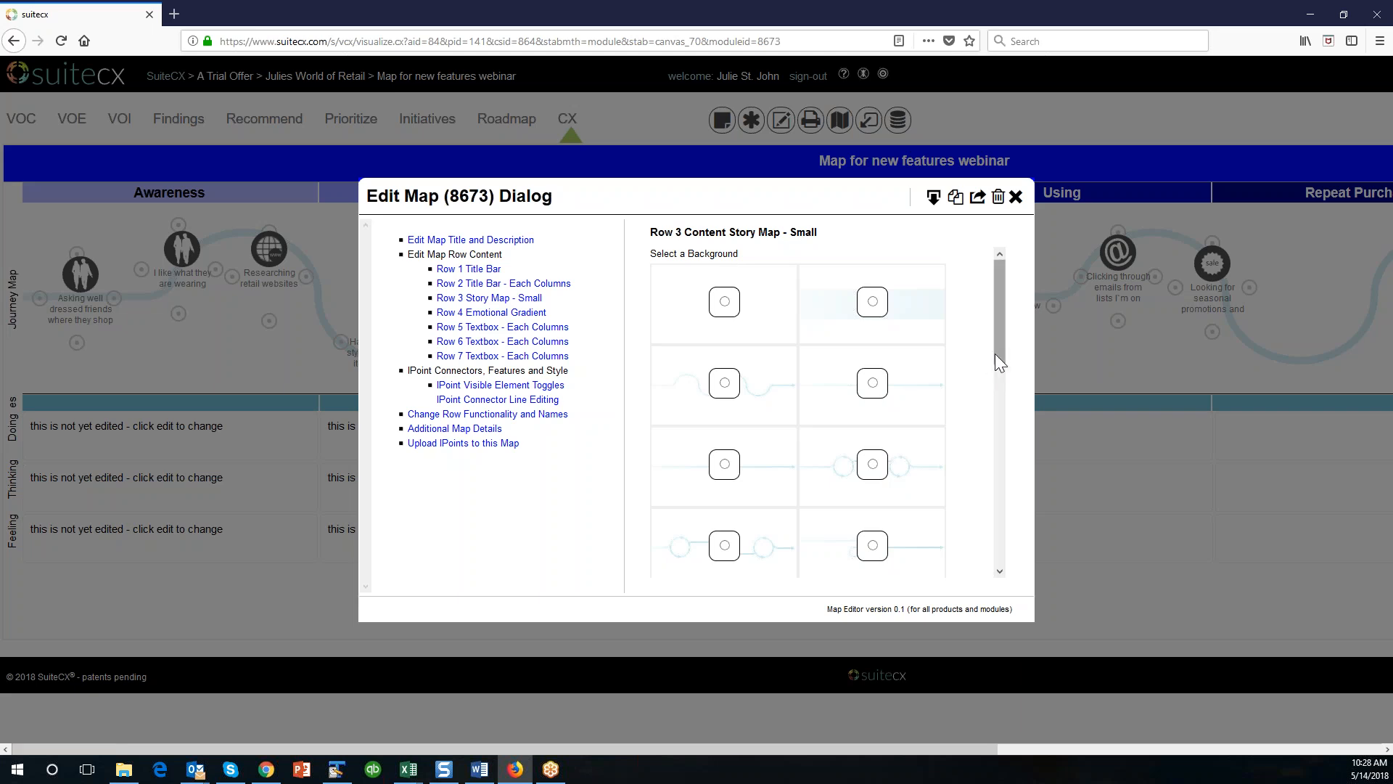
pyautogui.moveTo(1000, 351); pyautogui.dragTo(1019, 384)
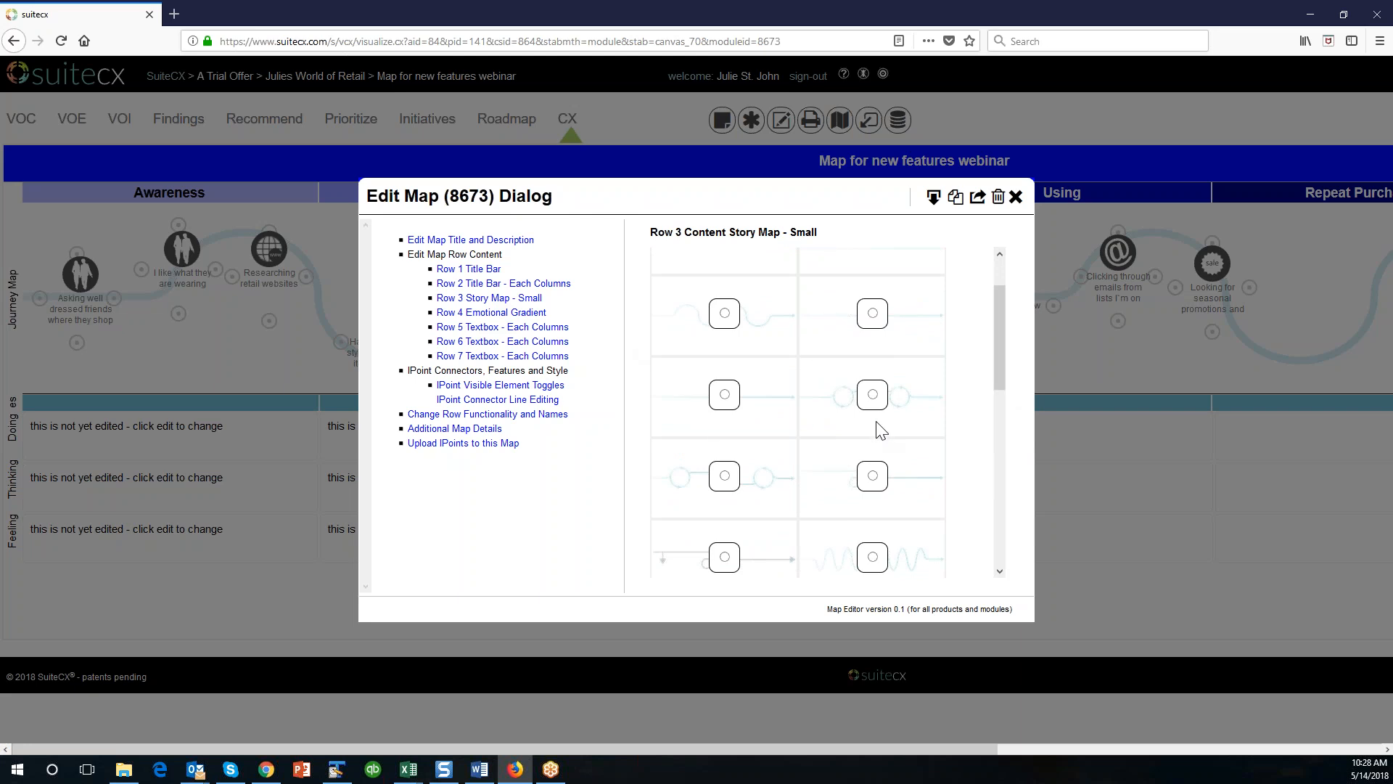
pyautogui.click(873, 320)
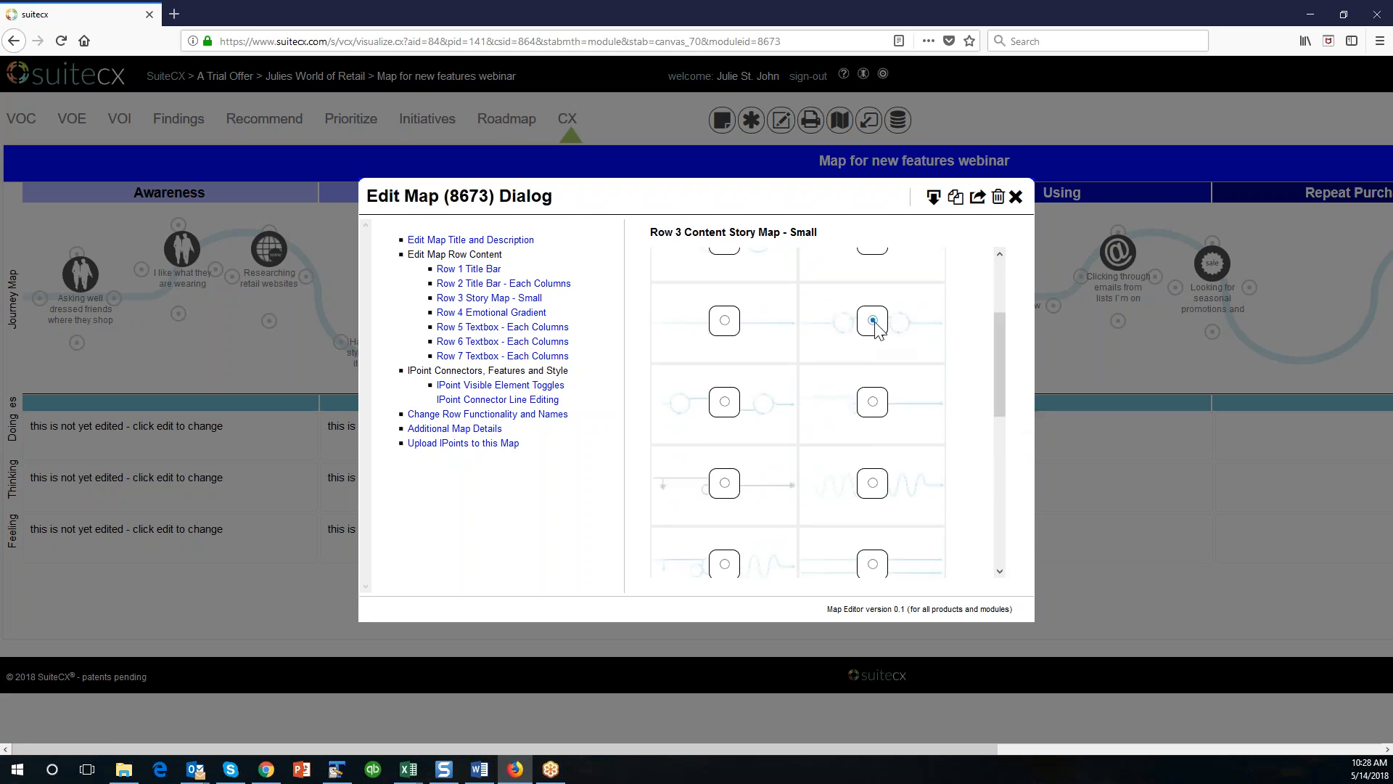
pyautogui.moveTo(999, 382); pyautogui.dragTo(943, 591)
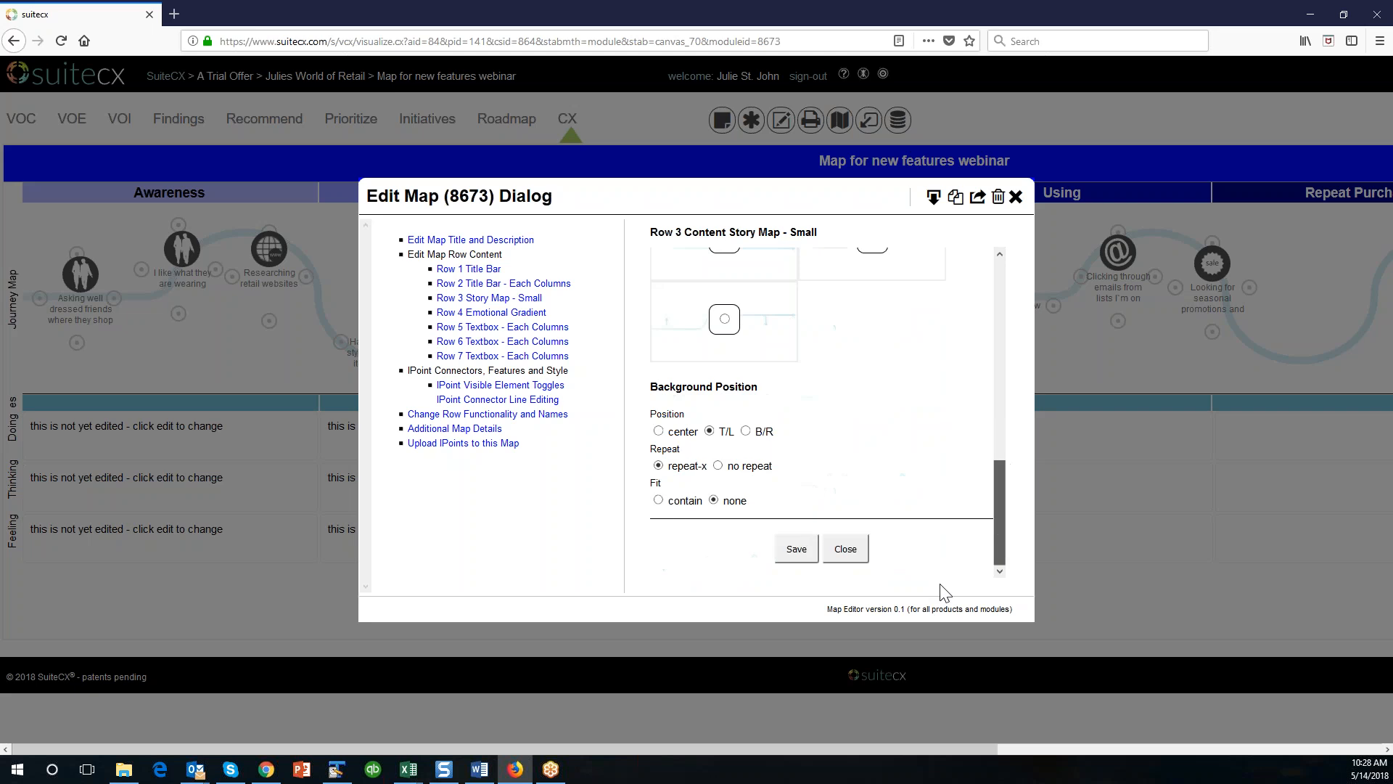
pyautogui.click(798, 549)
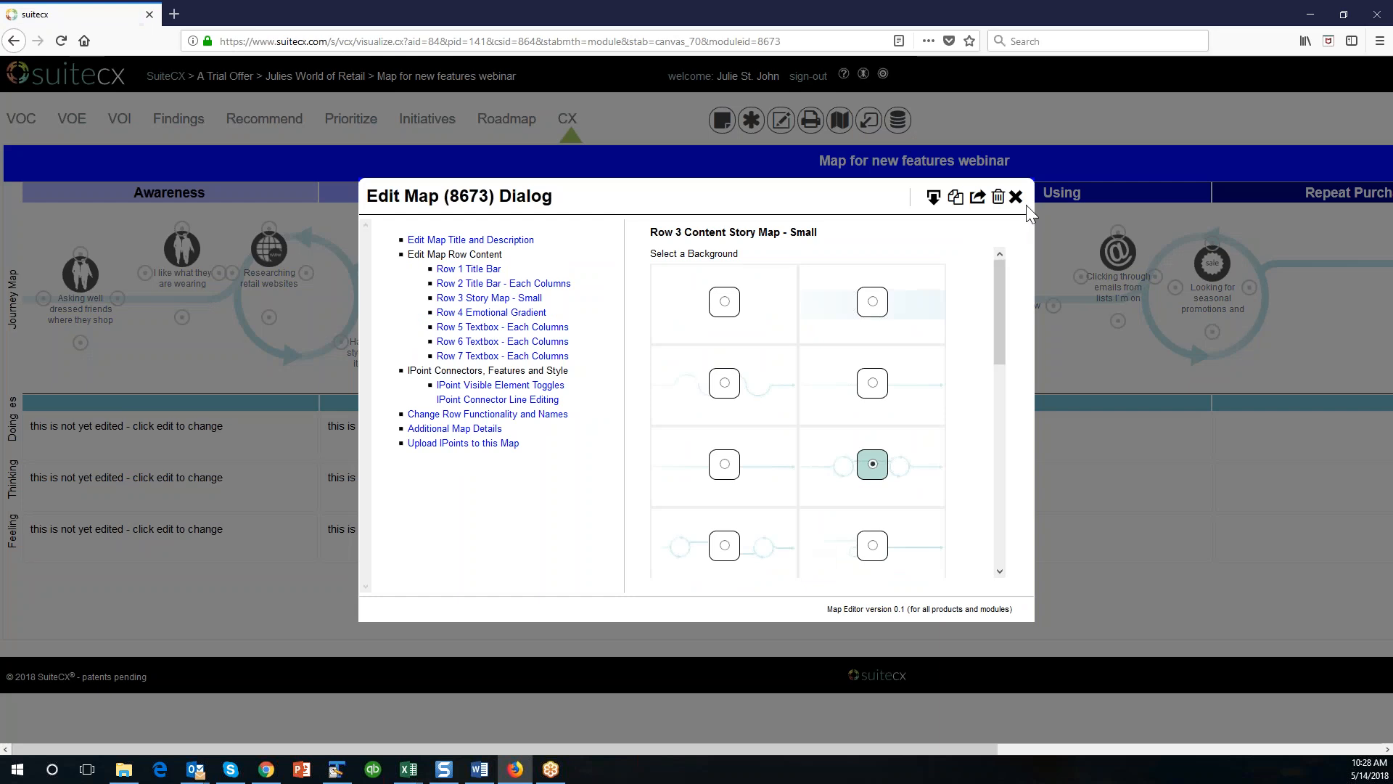
pyautogui.click(1016, 196)
# Reposition the IPoints from Awareness through Using so they follow the looped journey path.
pyautogui.moveTo(275, 274); pyautogui.dragTo(333, 267)
pyautogui.moveTo(185, 259); pyautogui.dragTo(203, 295)
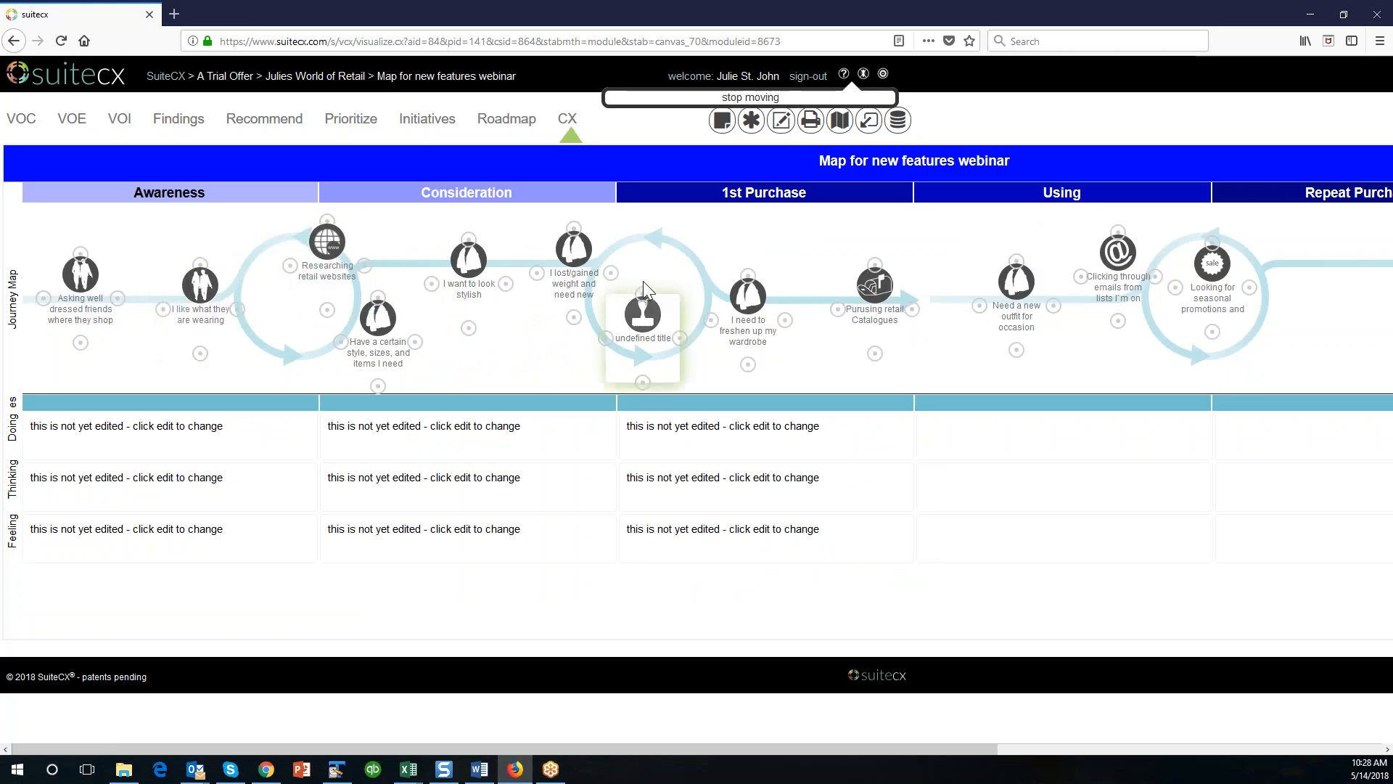
pyautogui.moveTo(469, 260); pyautogui.dragTo(476, 247)
pyautogui.moveTo(388, 334); pyautogui.dragTo(326, 341)
pyautogui.moveTo(1128, 262); pyautogui.dragTo(1124, 295)
pyautogui.moveTo(1022, 290); pyautogui.dragTo(1000, 294)
pyautogui.moveTo(759, 299); pyautogui.dragTo(777, 286)
pyautogui.moveTo(642, 316)
pyautogui.mouseDown()
pyautogui.moveTo(675, 255)
pyautogui.moveTo(621, 287)
pyautogui.moveTo(638, 333)
pyautogui.mouseUp()
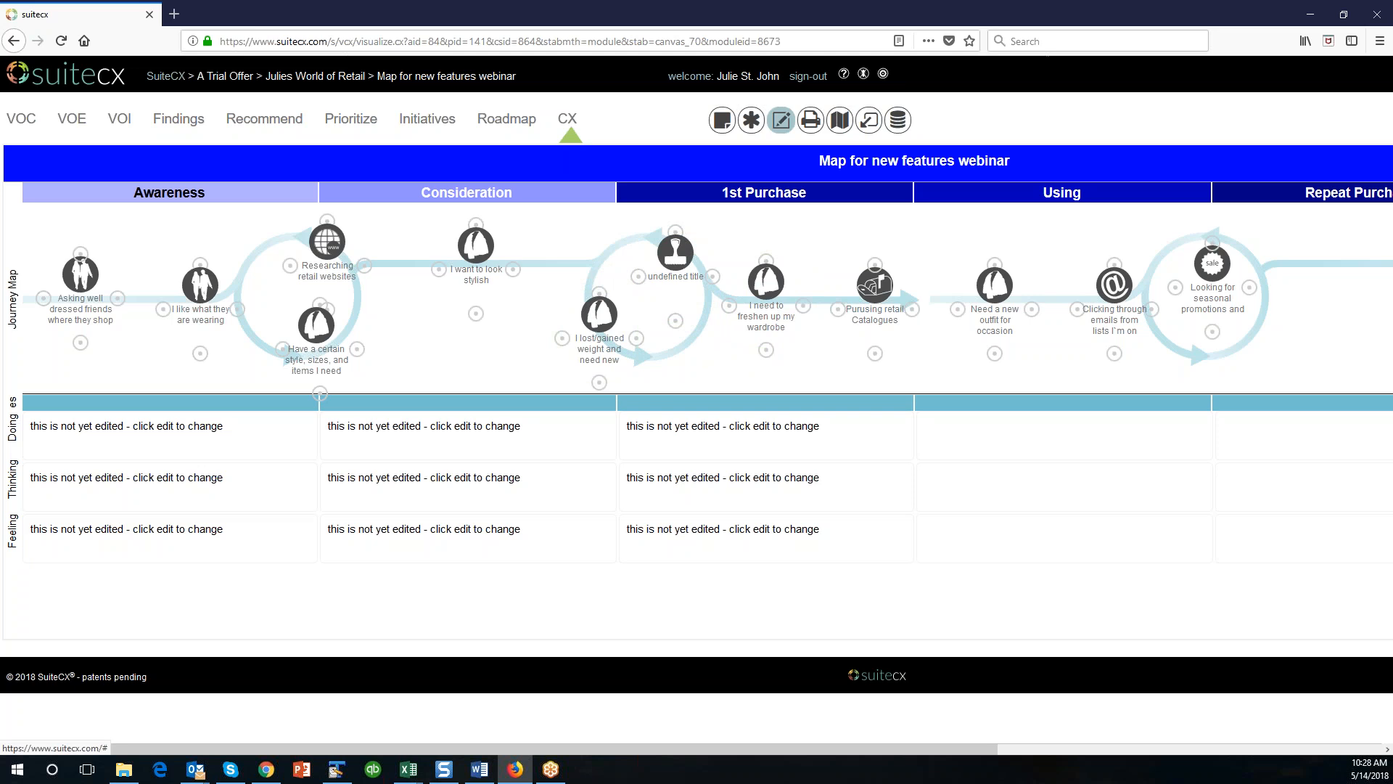
# In the Row 4 Emotional Gradient, set Awareness to the Angry end, Consideration slightly above it and 1st Purchase just below the middle.
pyautogui.click(781, 121)
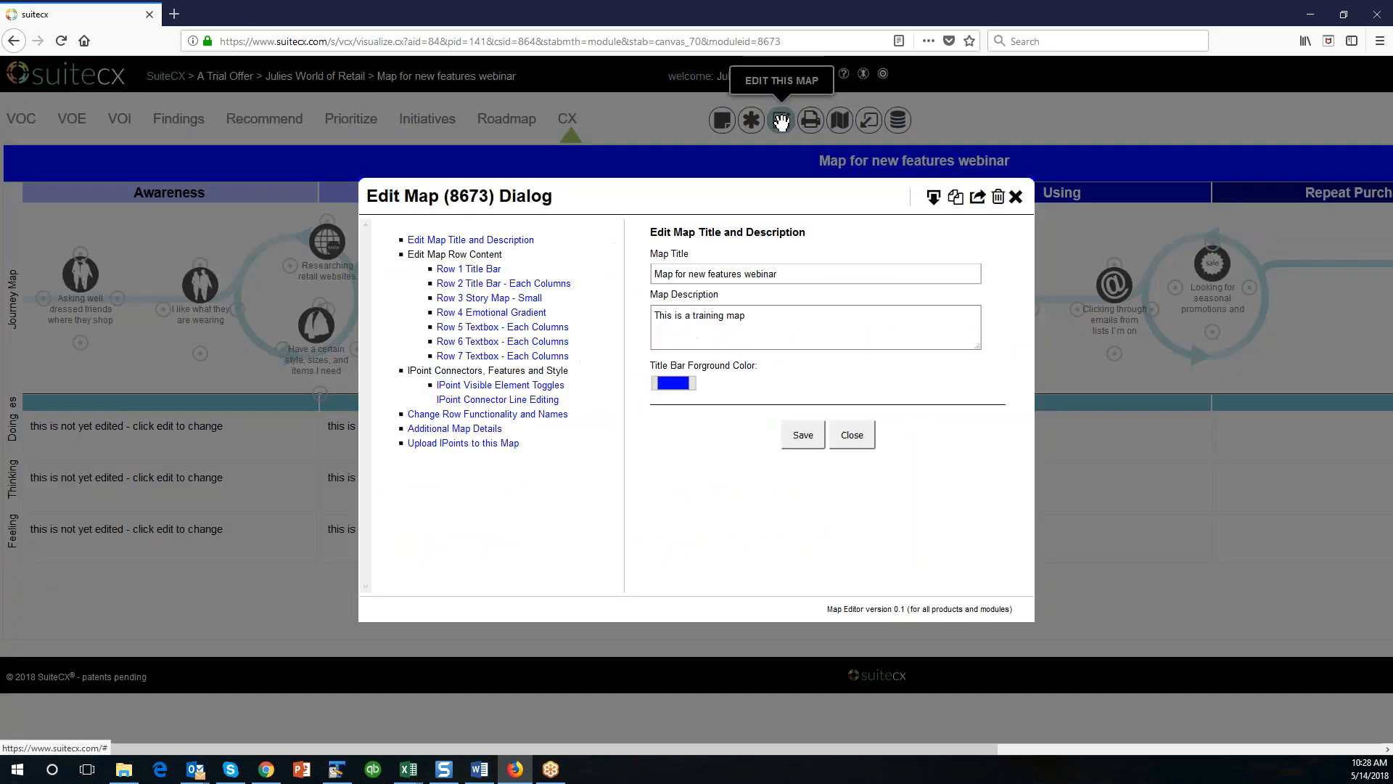
pyautogui.click(518, 315)
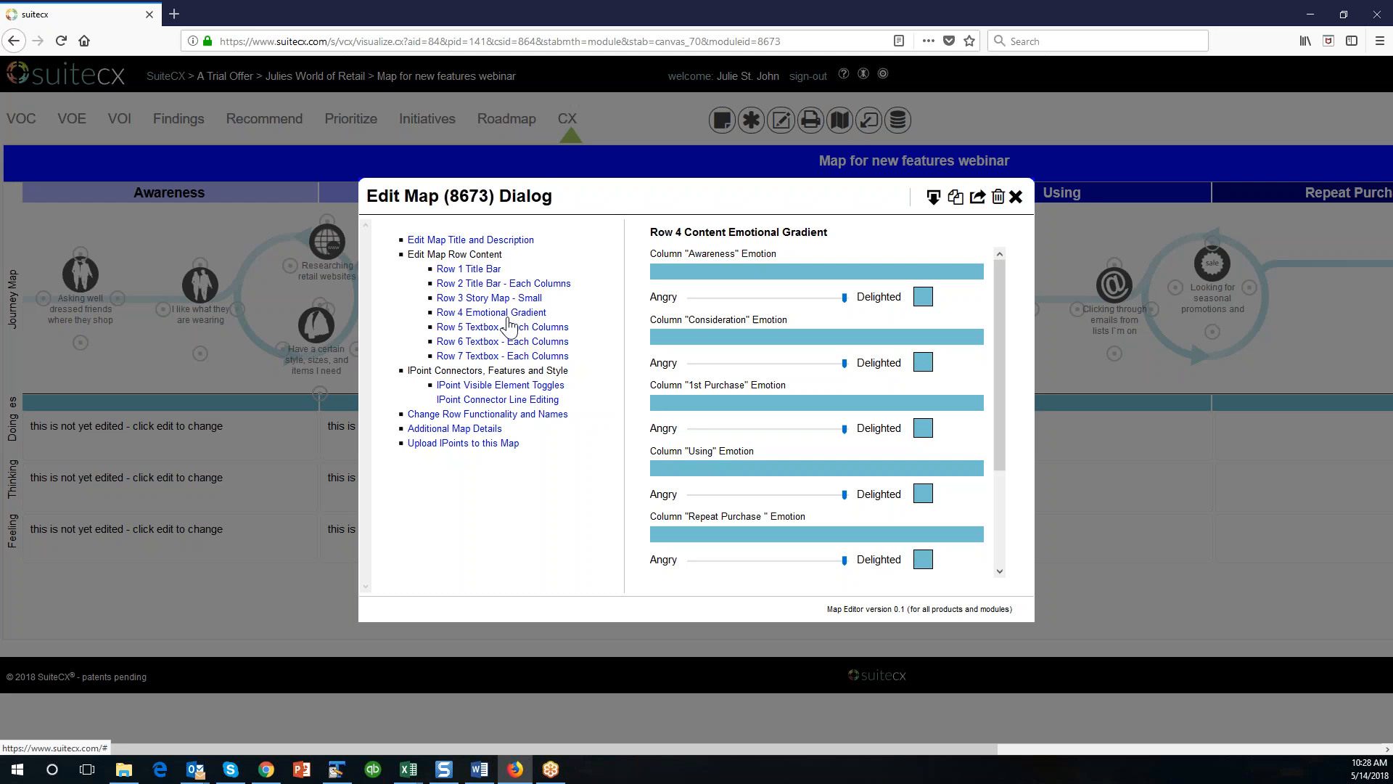
pyautogui.moveTo(999, 368)
pyautogui.mouseDown()
pyautogui.moveTo(993, 504)
pyautogui.moveTo(1000, 341)
pyautogui.mouseUp()
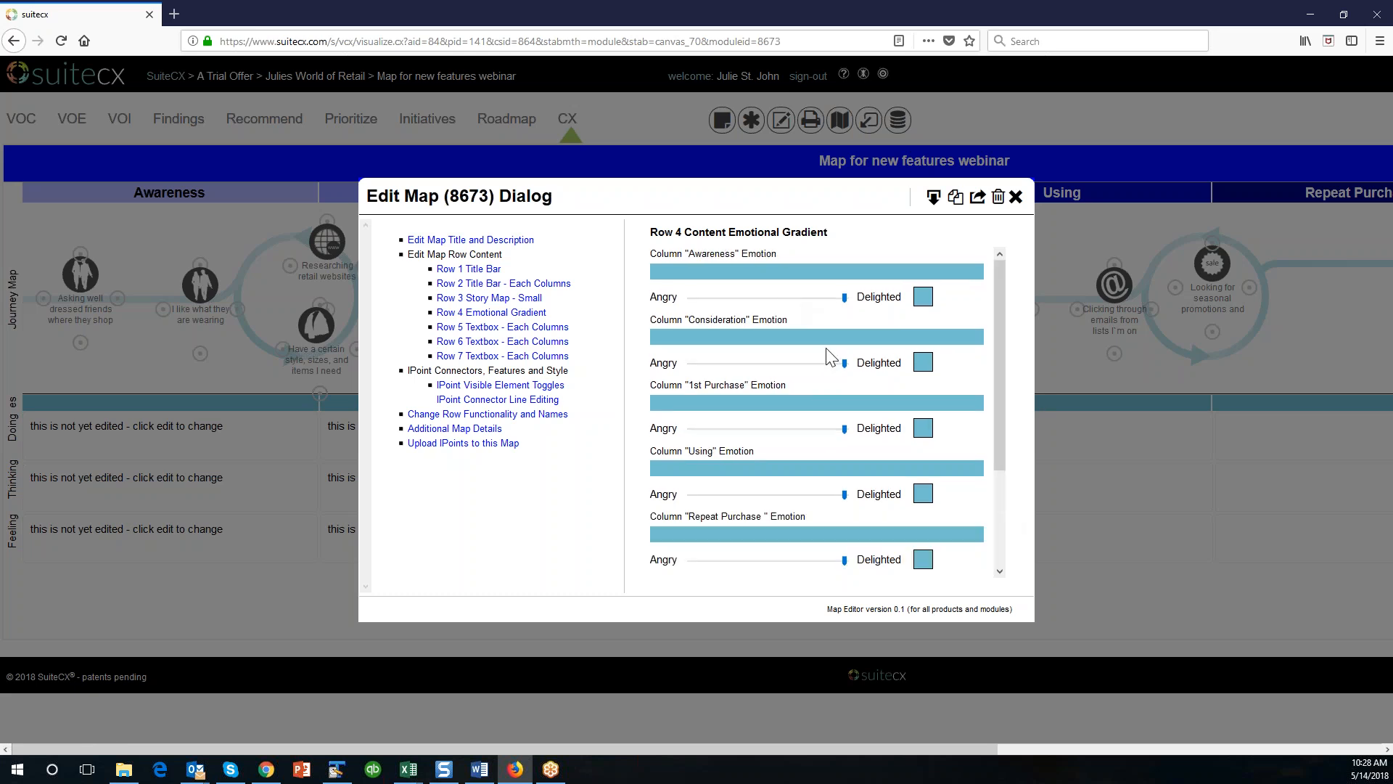
pyautogui.moveTo(845, 299); pyautogui.dragTo(700, 305)
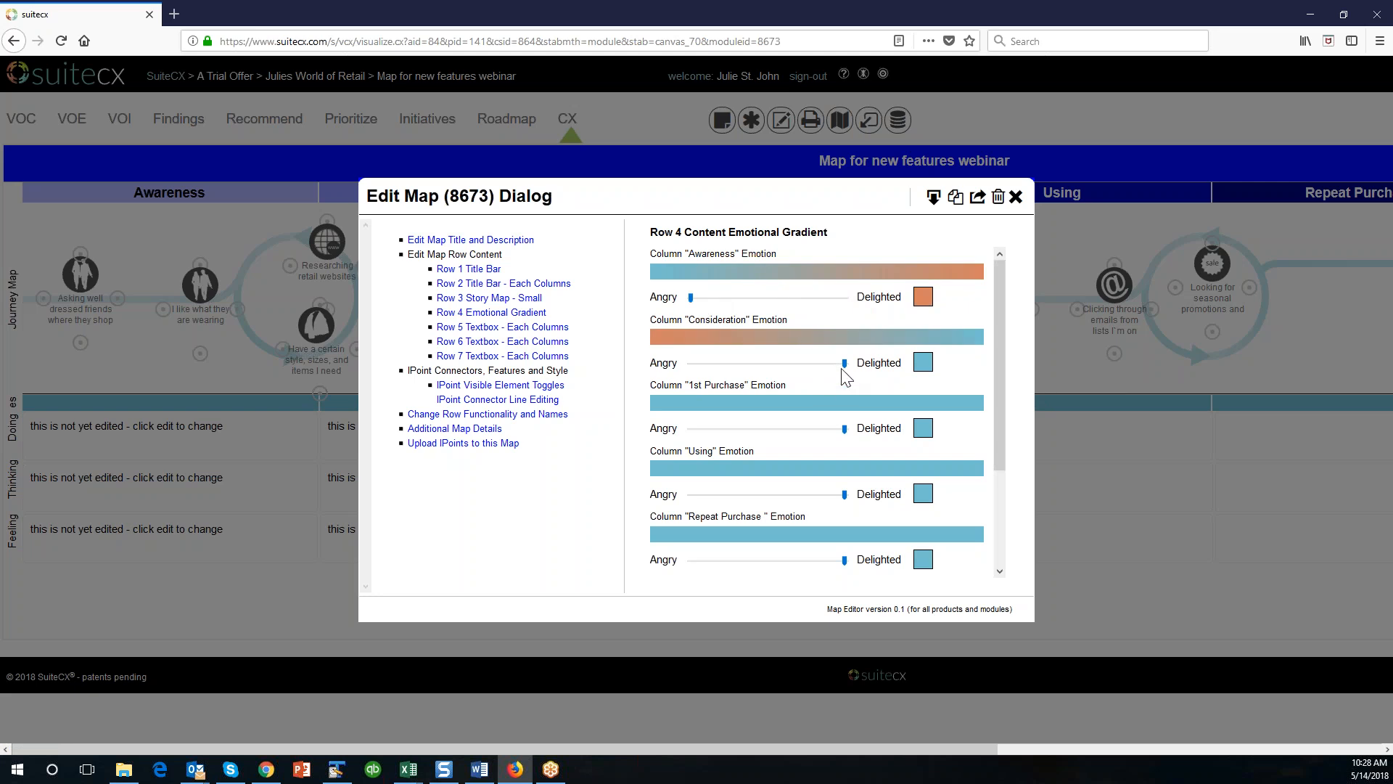
pyautogui.moveTo(844, 363); pyautogui.dragTo(707, 374)
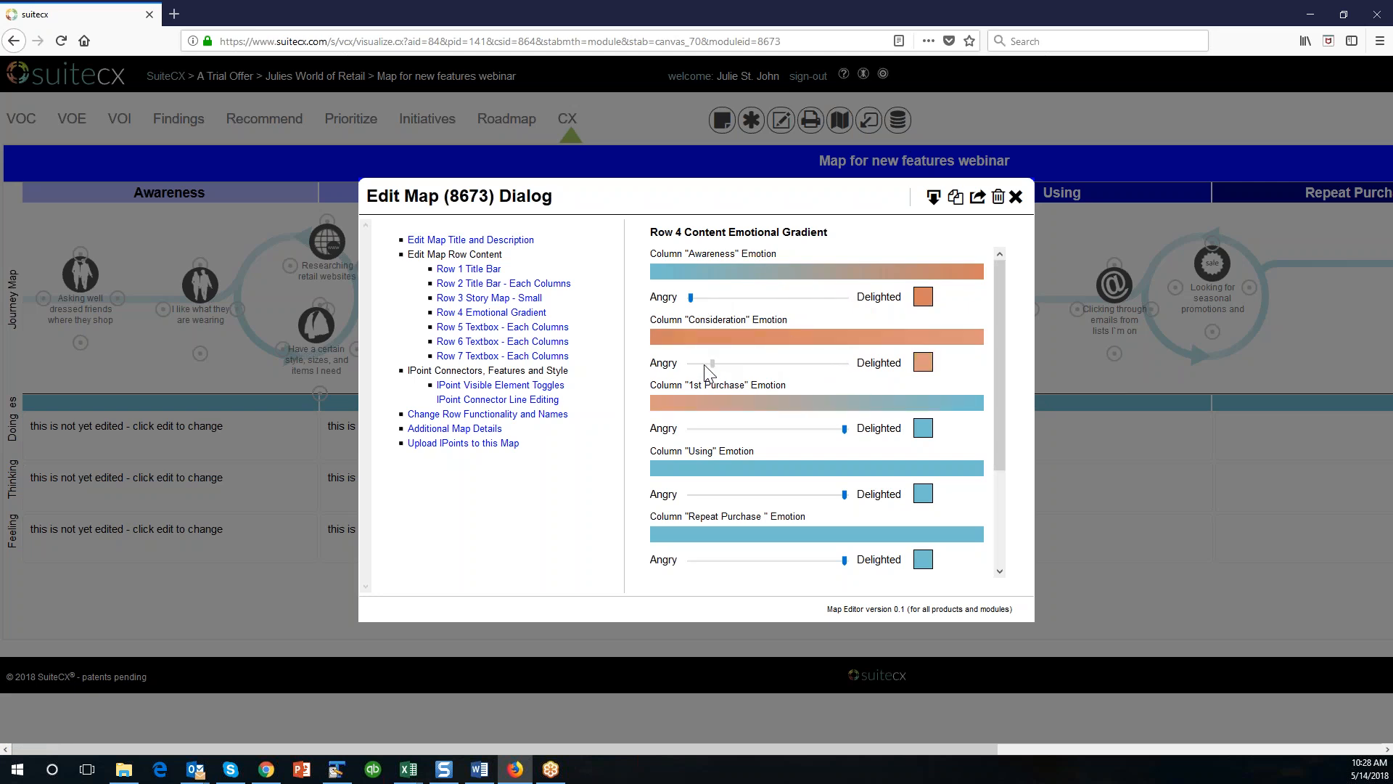
pyautogui.moveTo(844, 428); pyautogui.dragTo(749, 432)
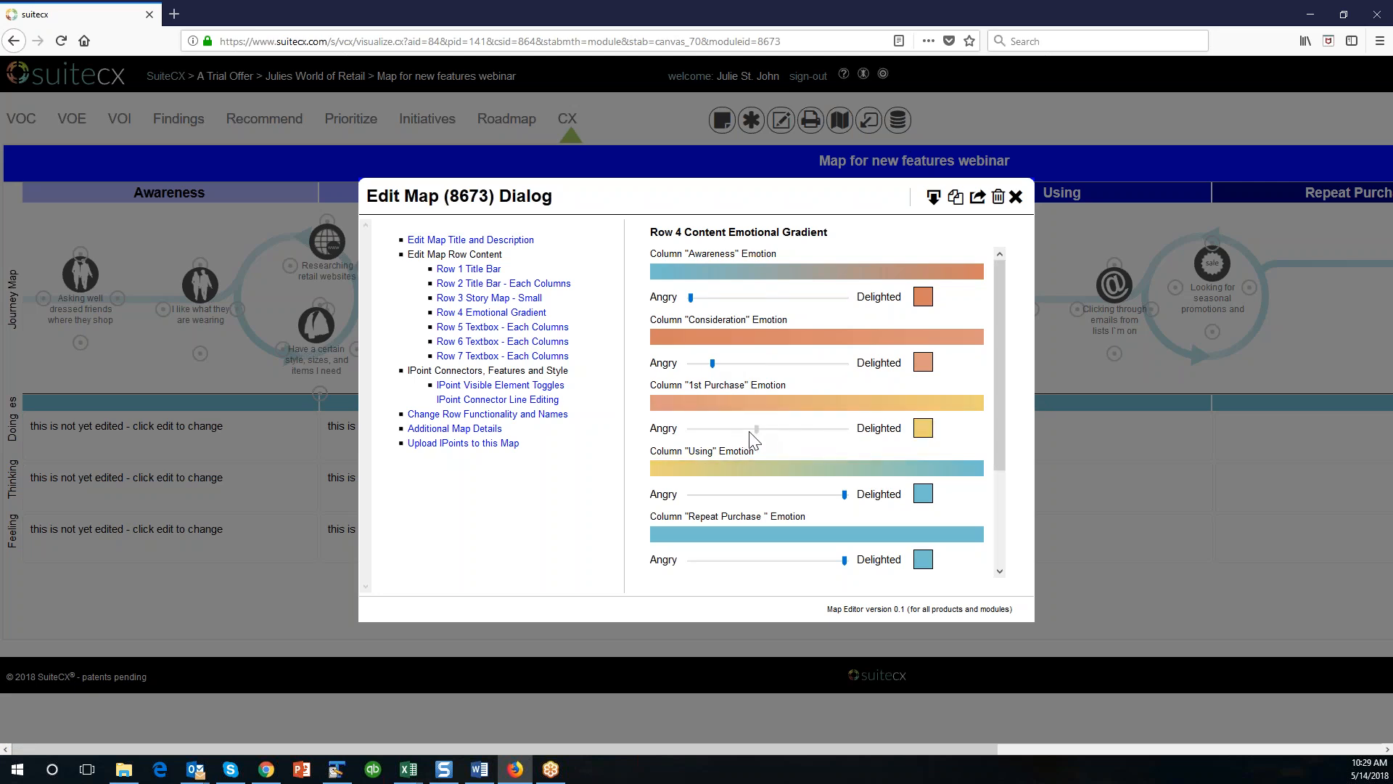
# Set the Using emotion just past the middle and Repeat Purchase further toward Delighted, then save the emotional gradient.
pyautogui.scroll(-2, 791, 454)
pyautogui.moveTo(843, 417); pyautogui.dragTo(778, 421)
pyautogui.moveTo(845, 482)
pyautogui.mouseDown()
pyautogui.moveTo(805, 486)
pyautogui.moveTo(830, 498)
pyautogui.mouseUp()
pyautogui.scroll(-1, 834, 499)
pyautogui.scroll(2, 661, 460)
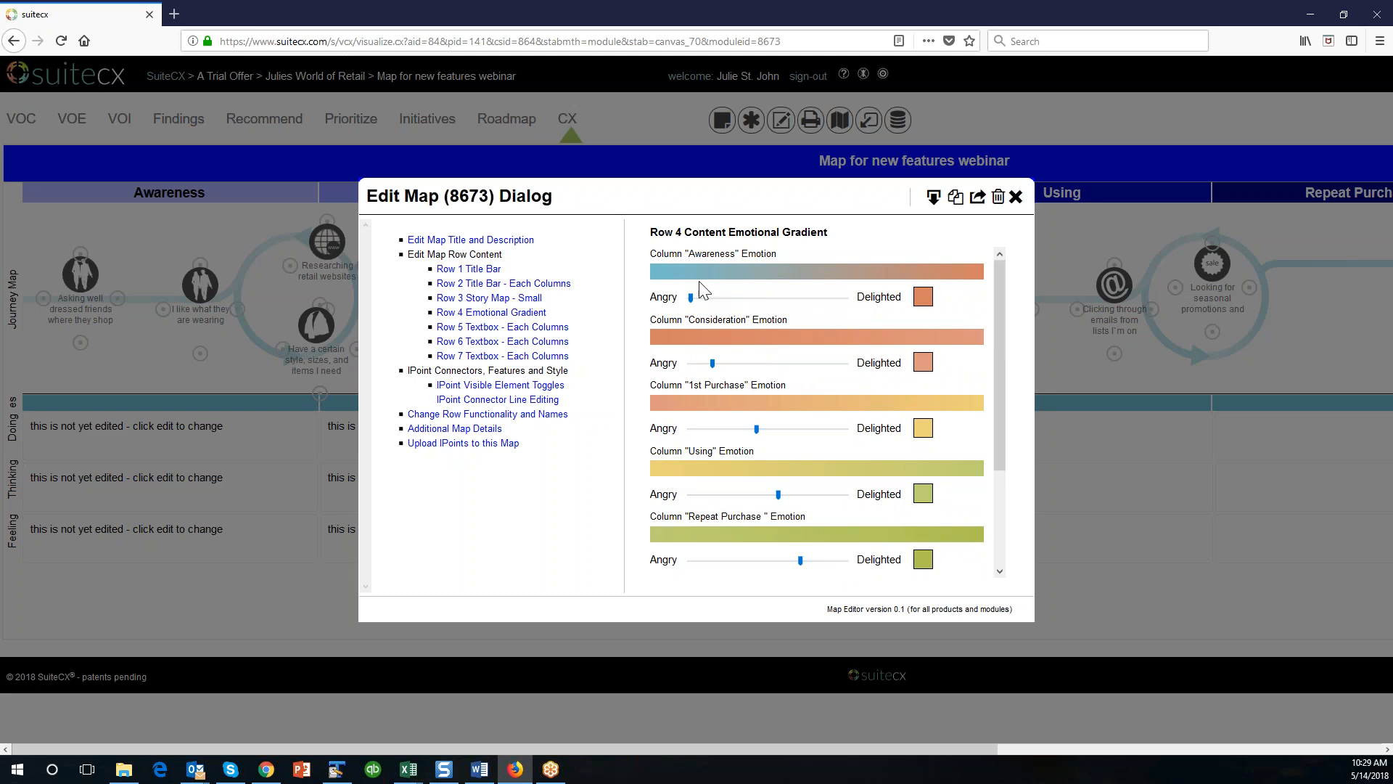
pyautogui.moveTo(692, 299)
pyautogui.mouseDown()
pyautogui.moveTo(844, 299)
pyautogui.moveTo(694, 298)
pyautogui.mouseUp()
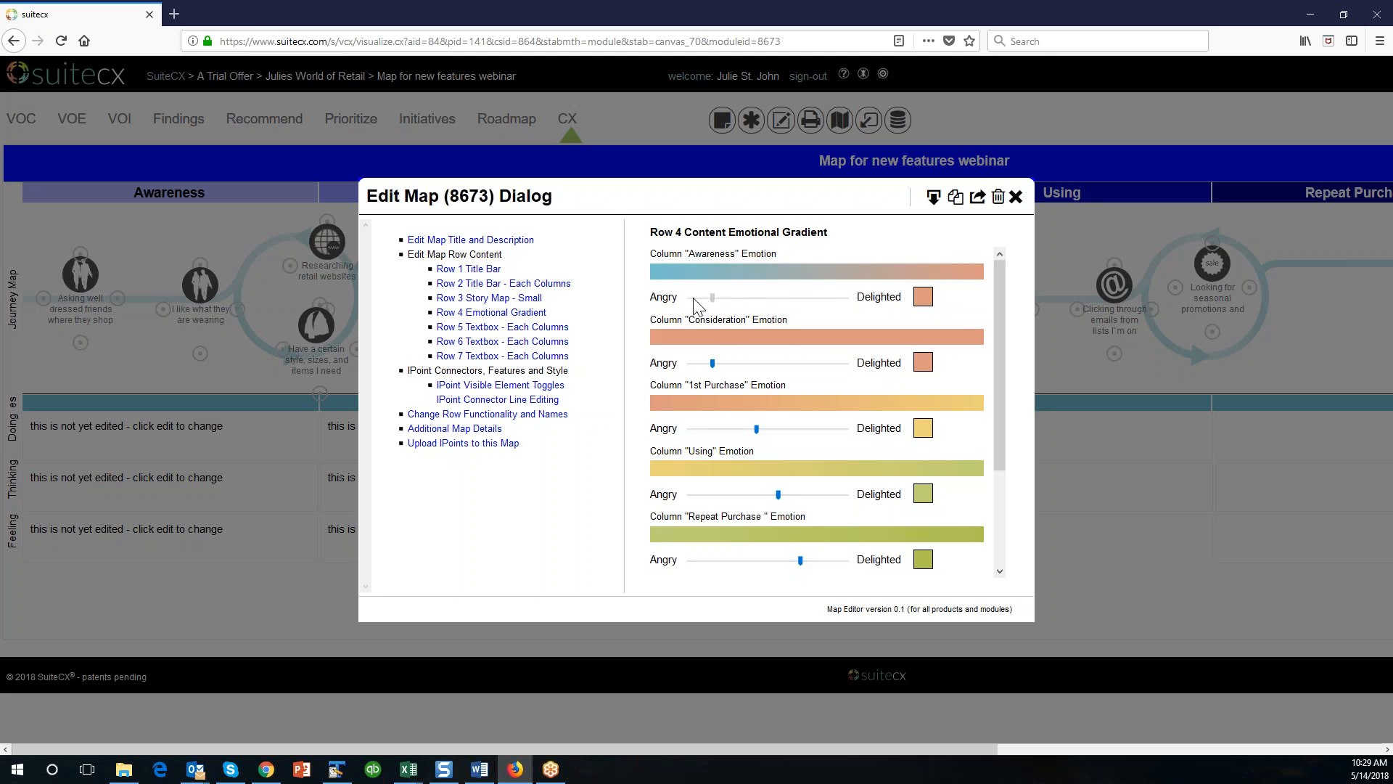
pyautogui.scroll(-3, 876, 449)
pyautogui.click(799, 554)
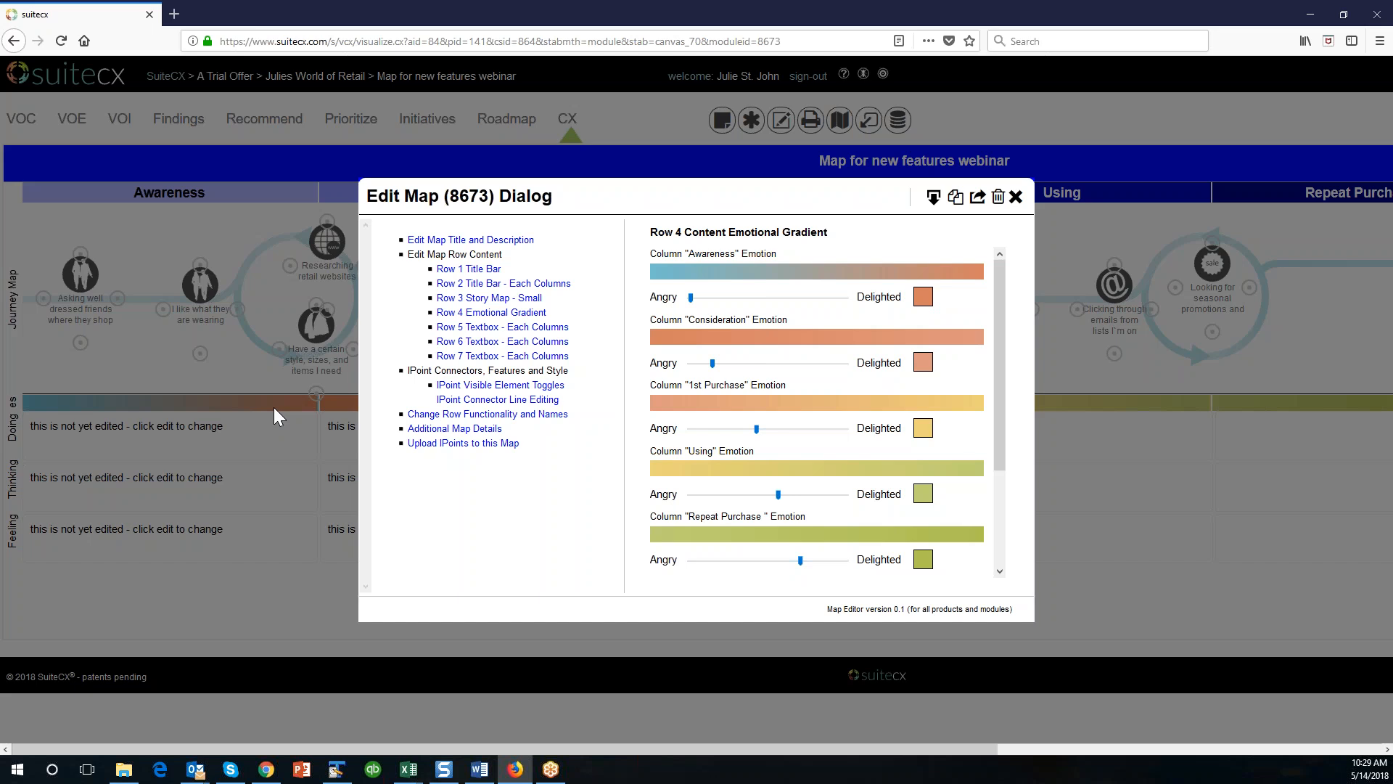
# Enter "This is what my customer is DOING." in the Row 5 Doing textbox for the Awareness column.
pyautogui.click(489, 332)
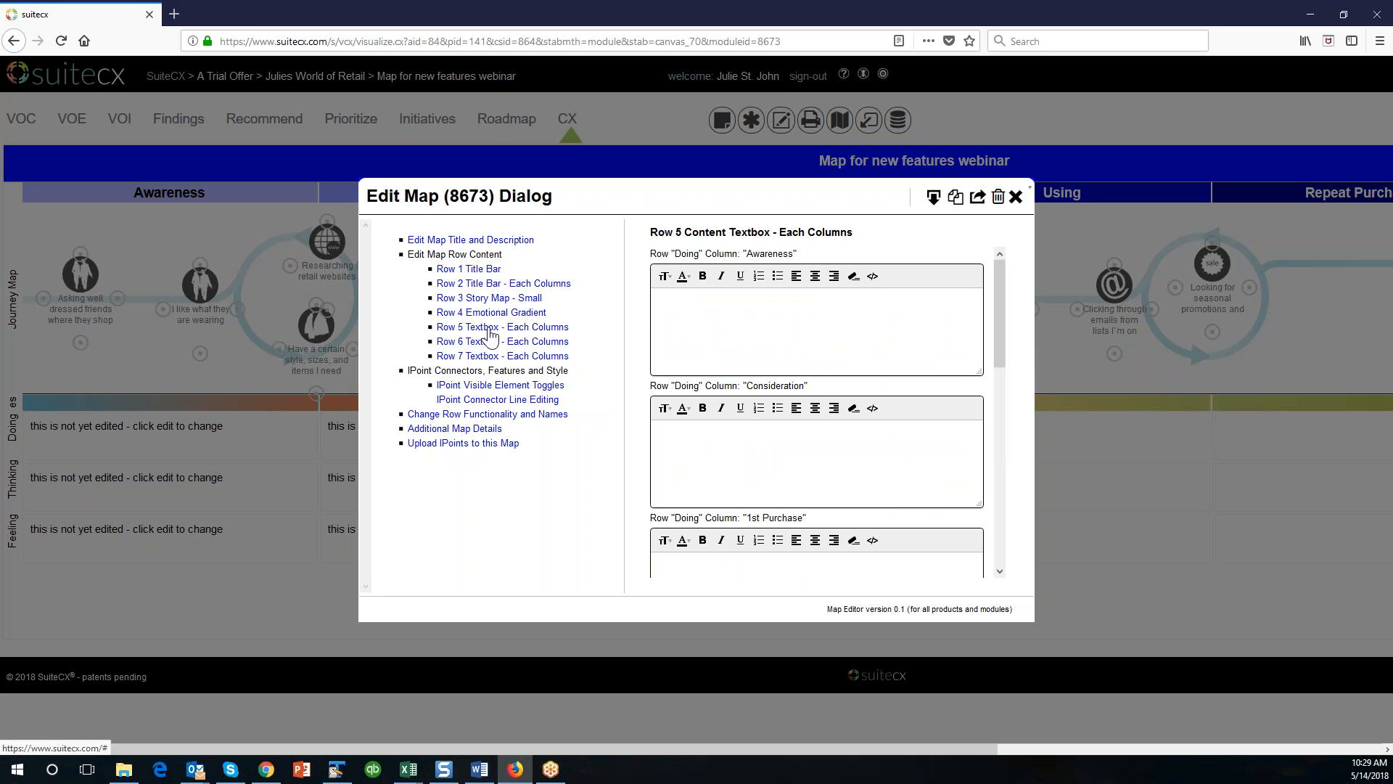
pyautogui.click(859, 332)
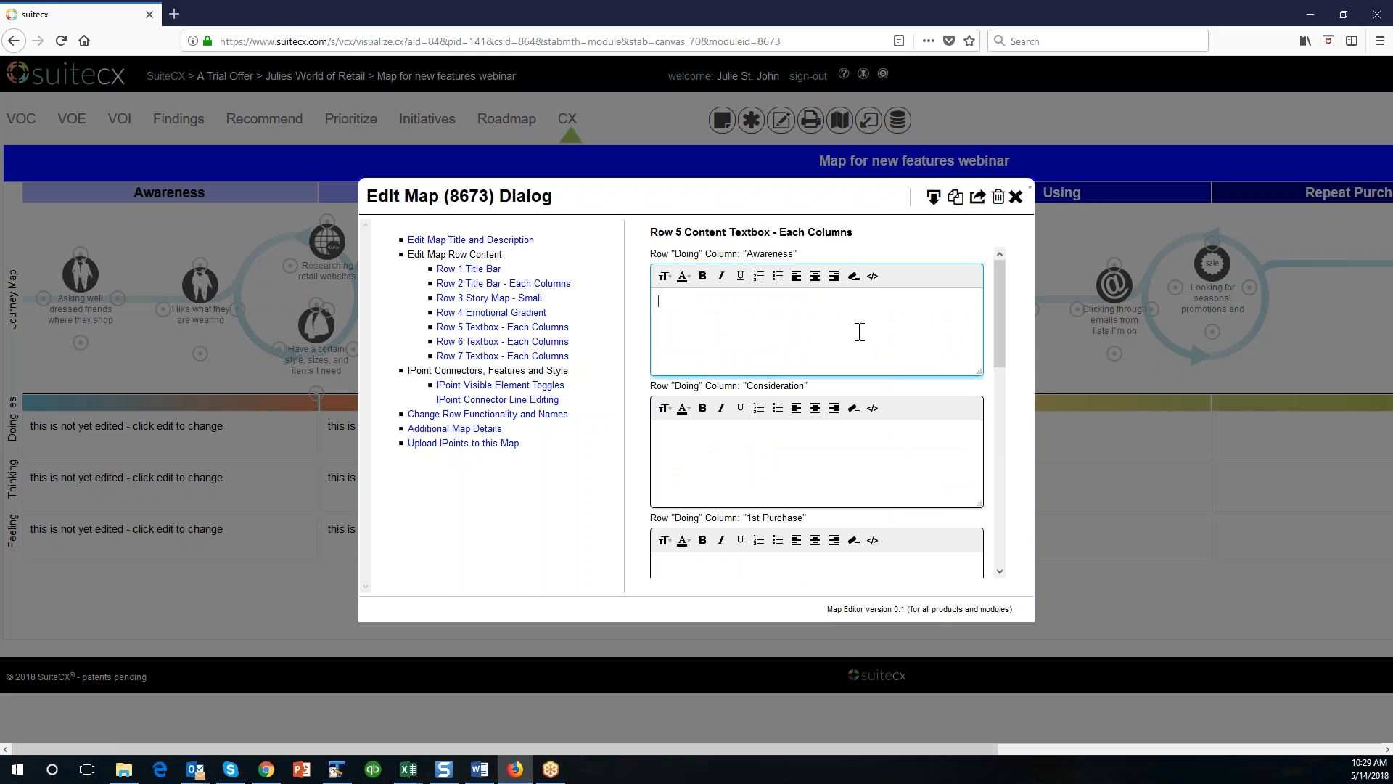
pyautogui.scroll(-3, 818, 435)
pyautogui.scroll(-1, 818, 436)
pyautogui.scroll(4, 819, 435)
pyautogui.scroll(-3, 801, 488)
pyautogui.scroll(3, 800, 488)
pyautogui.write('This is what my customer is D')
pyautogui.write('OING.')
# Format the Awareness column's Doing text with the fourth font size preset and a blue color.
pyautogui.moveTo(837, 302); pyautogui.dragTo(619, 302)
pyautogui.click(664, 277)
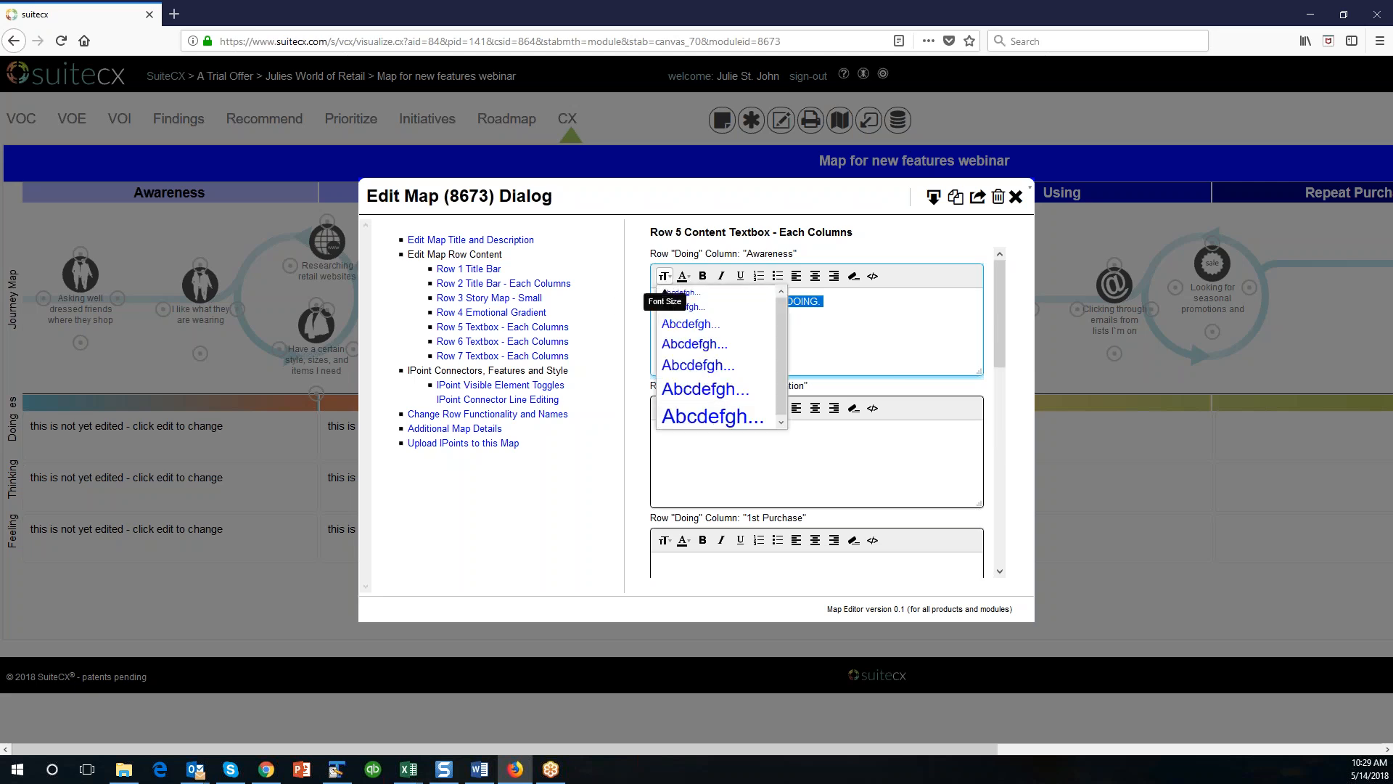
pyautogui.click(684, 342)
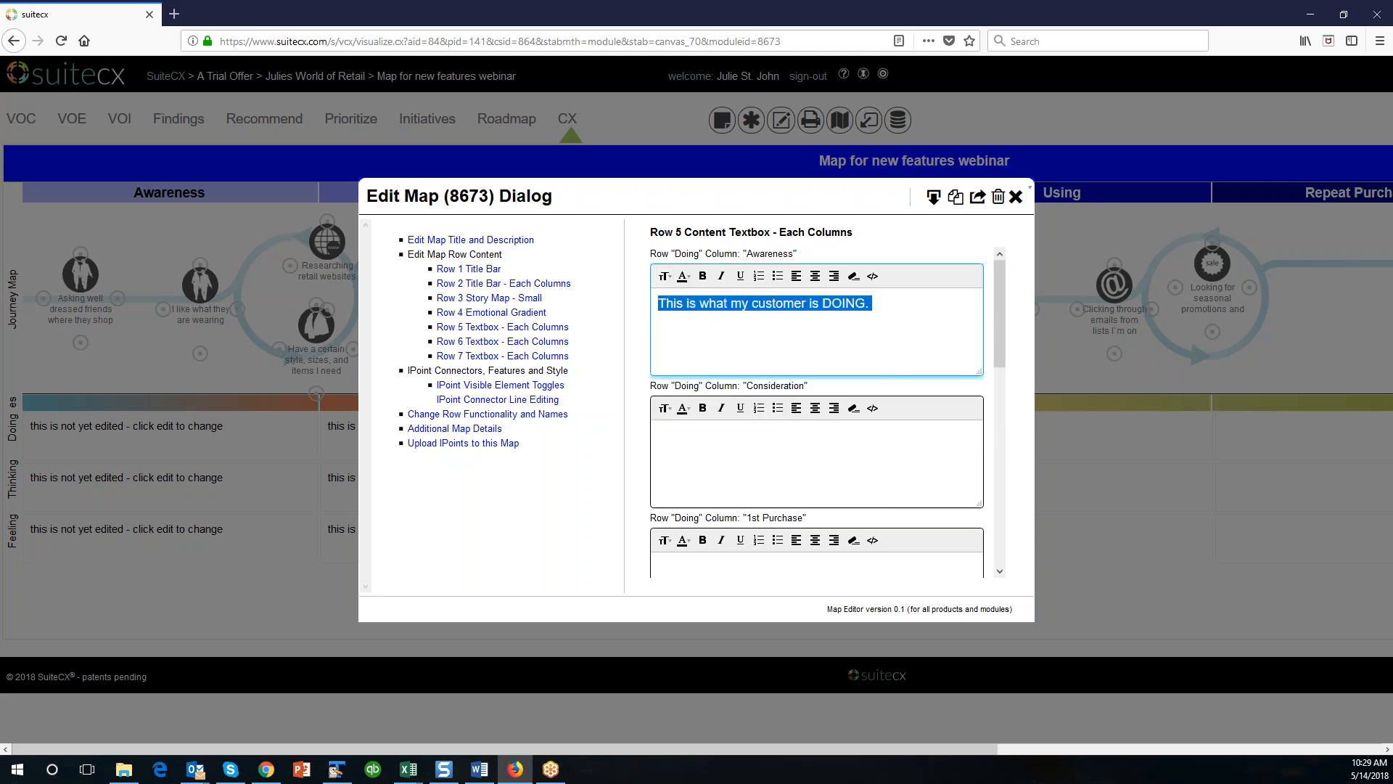
pyautogui.click(683, 276)
pyautogui.click(751, 319)
pyautogui.click(911, 327)
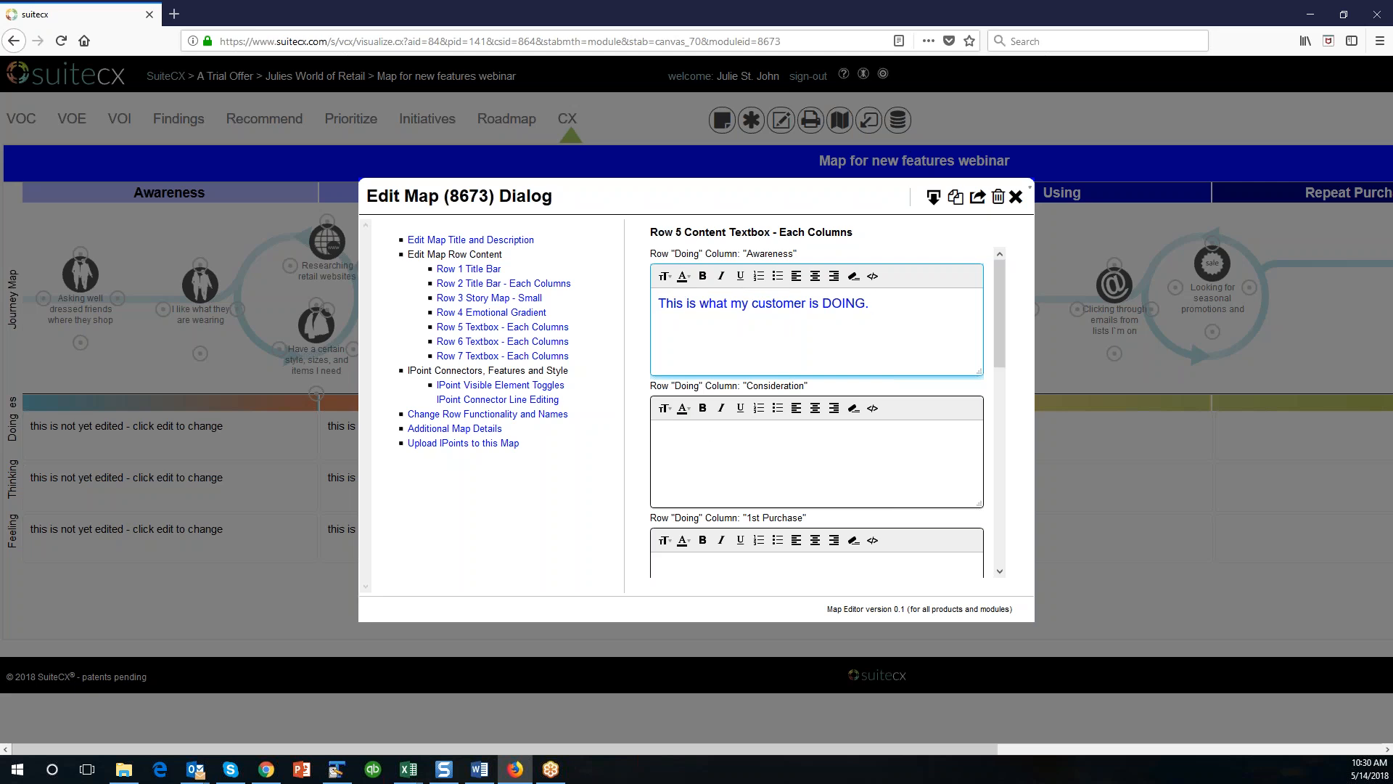
# Paste the outline copied from Word into the Consideration column's Doing textbox in its HTML code view, then return to formatted view.
pyautogui.hotkey('alt', 'Tab')
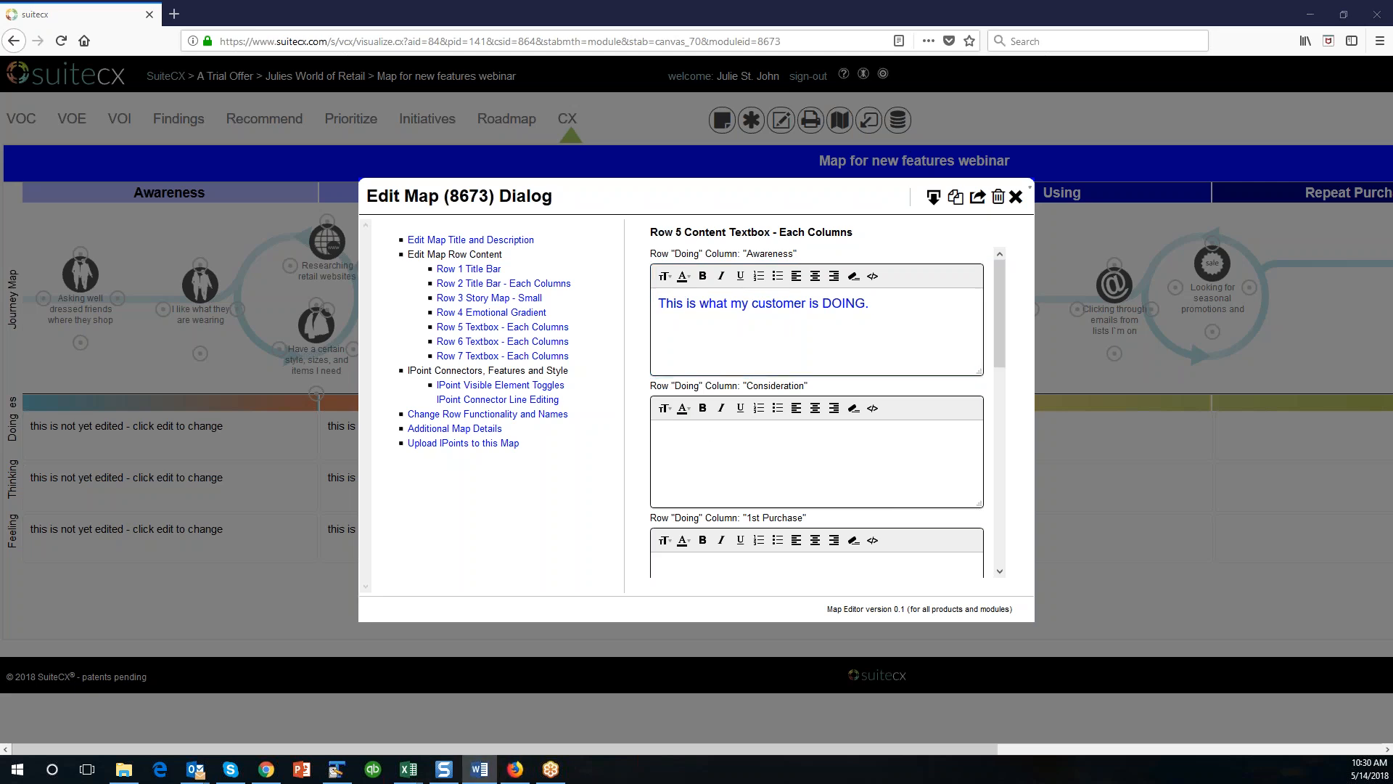
pyautogui.click(873, 409)
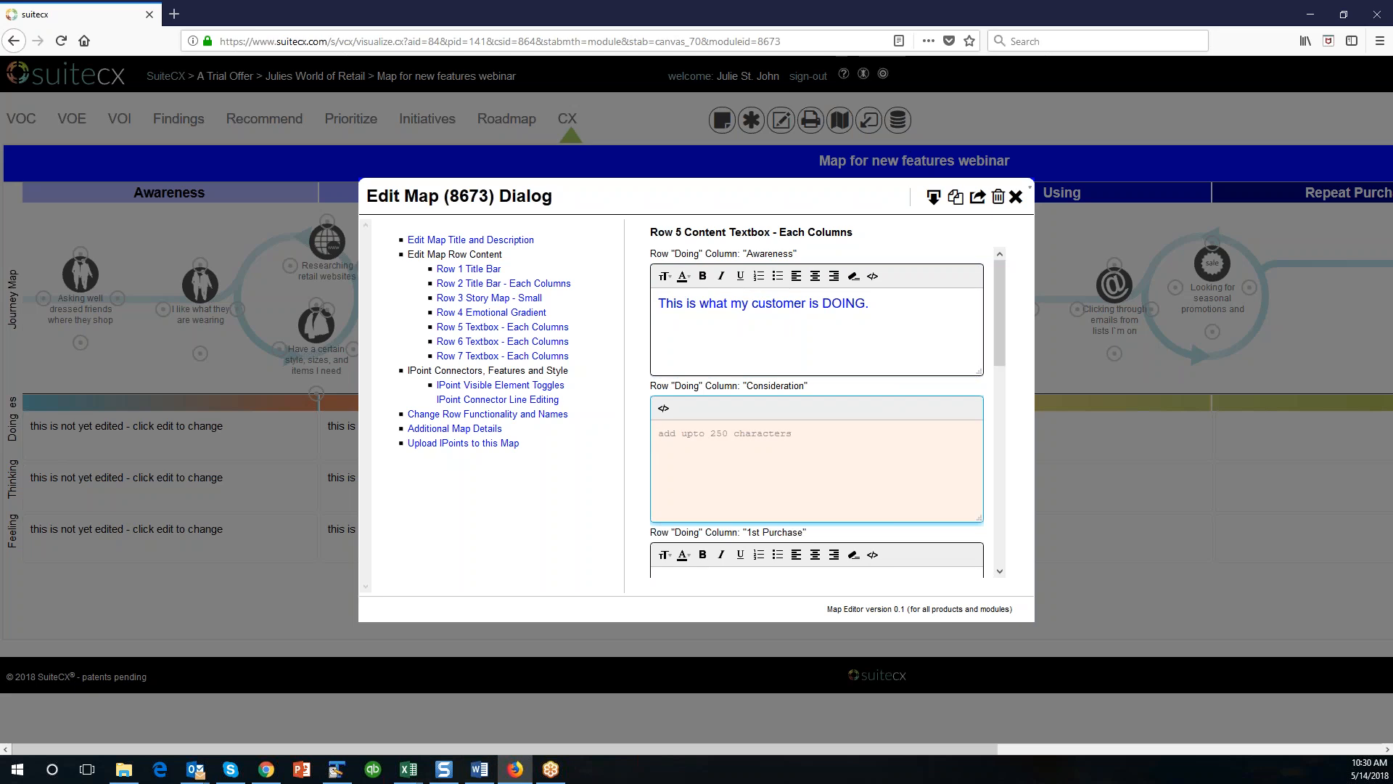
pyautogui.hotkey('alt', 'Tab')
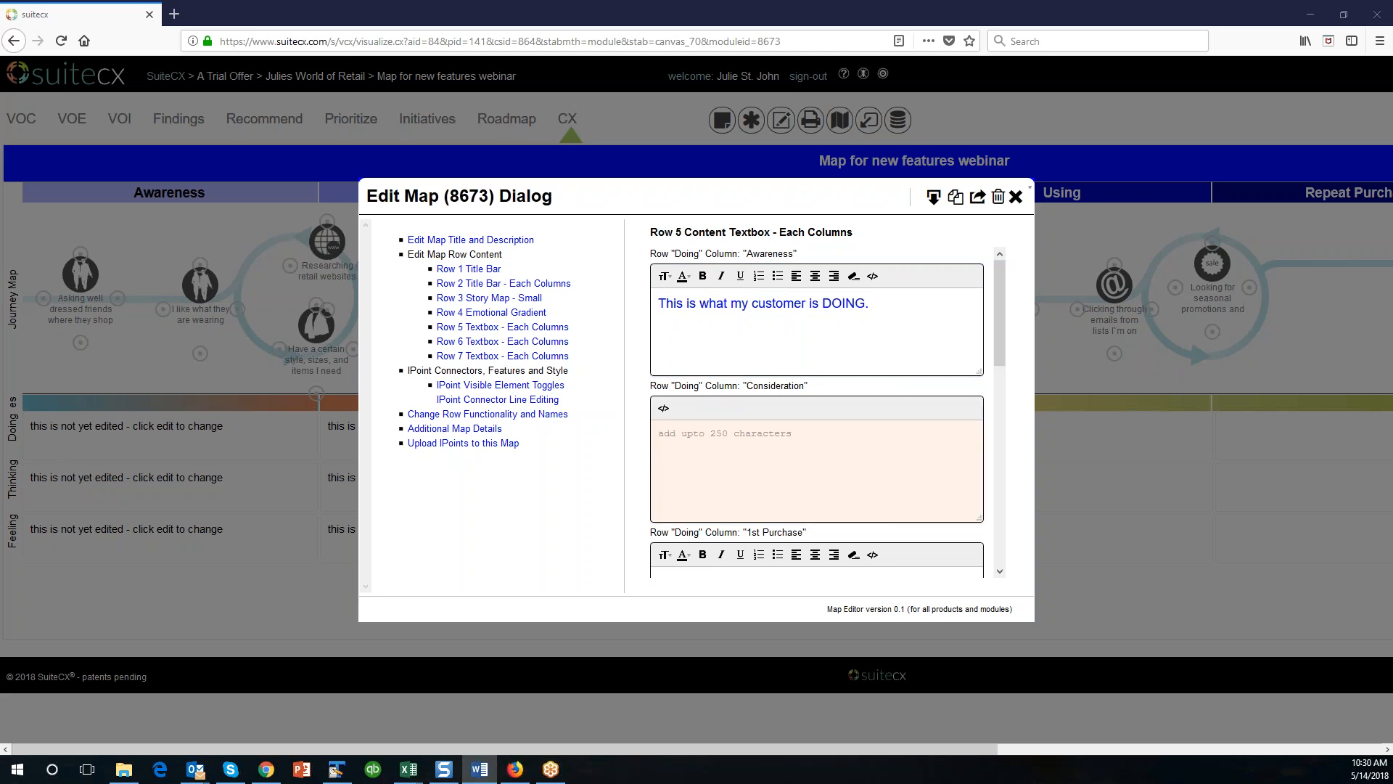
pyautogui.click(910, 443)
pyautogui.write('5.\tGo to Add a Map a.\tDescribe the templates b.\tDo an Example of creating a map using all the available features in the Map Editor c.\tPersona maps are totally new 6.\tTouch on File Imports a.\tImport to create a project b.\tImport to a map')
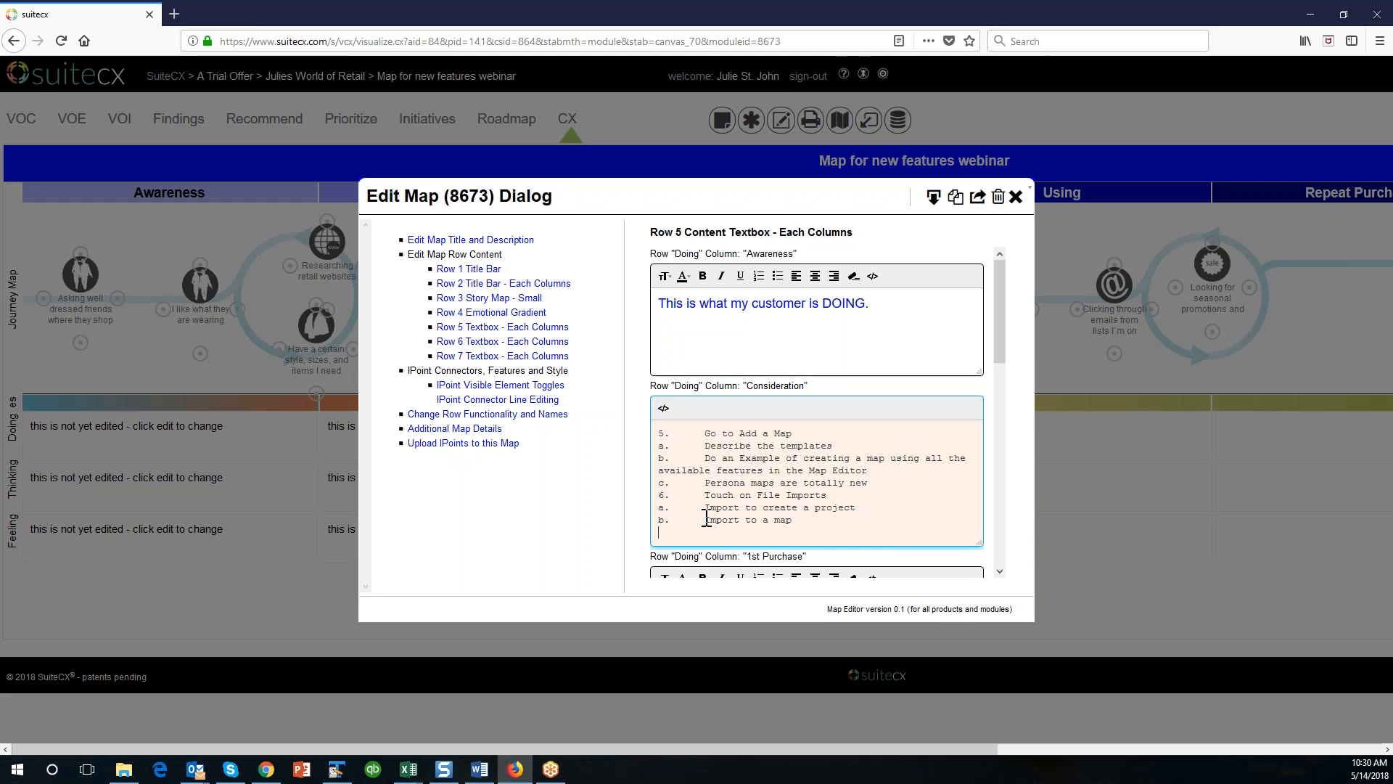
pyautogui.click(663, 408)
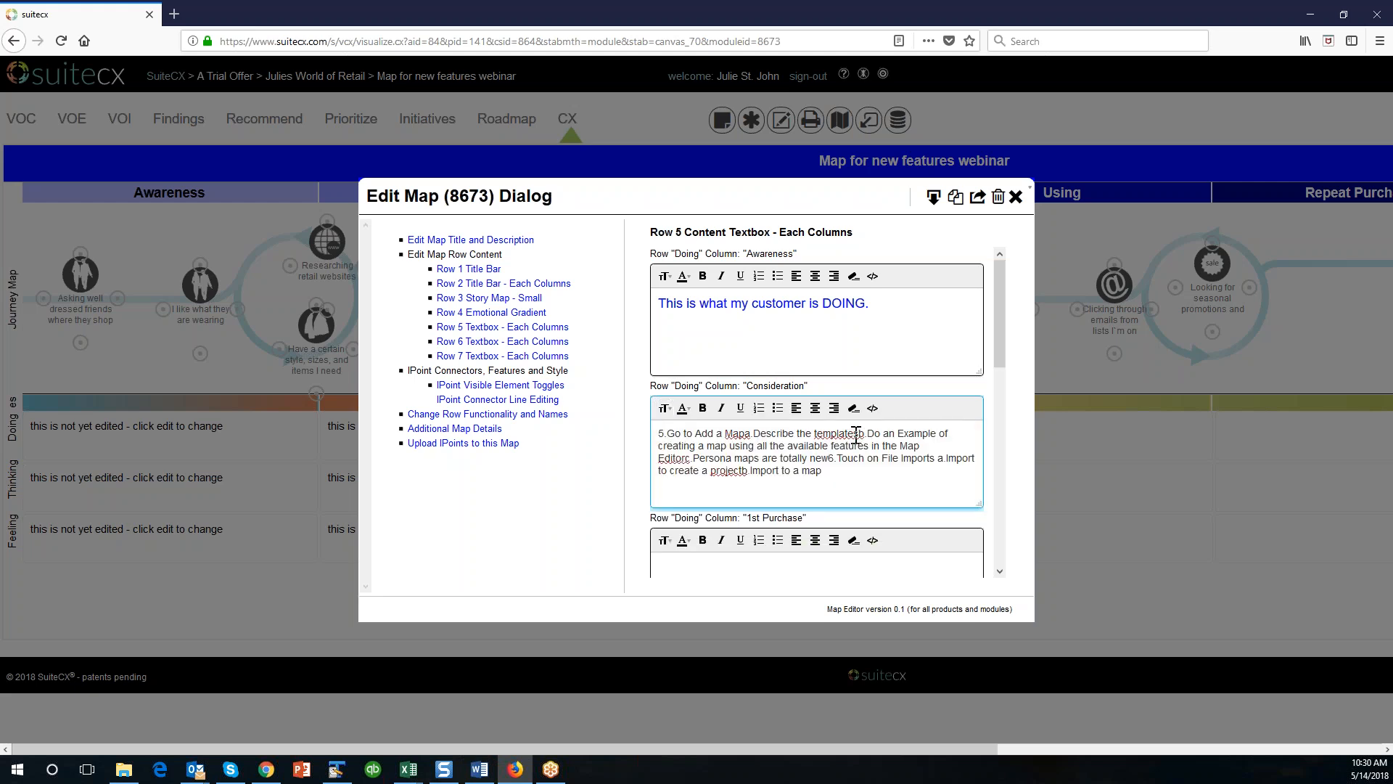
# Strip the 5, a and b markers from the Consideration Doing text, putting "Go to Add a Map" and "Describe the templates" on their own lines.
pyautogui.click(667, 434)
pyautogui.press('BackSpace')
pyautogui.press('BackSpace')
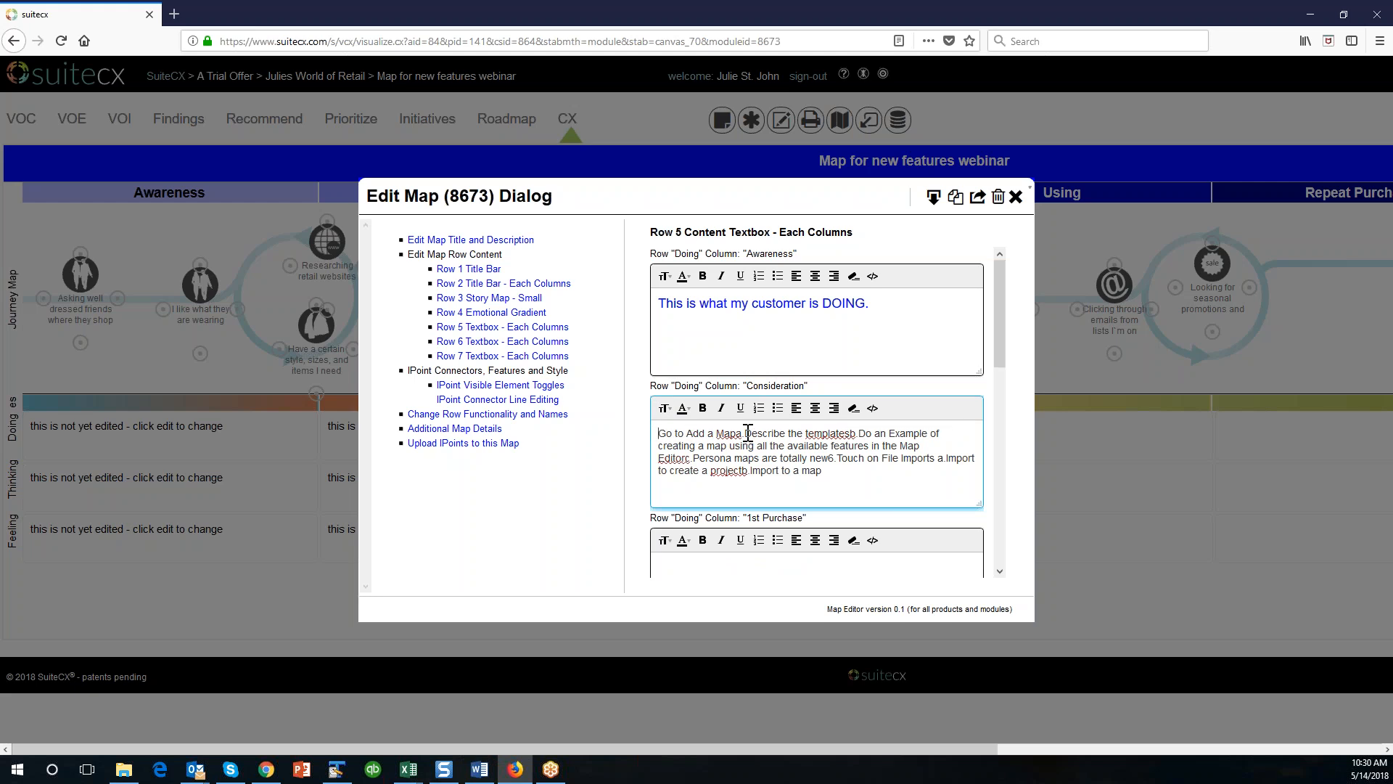
pyautogui.press('Return')
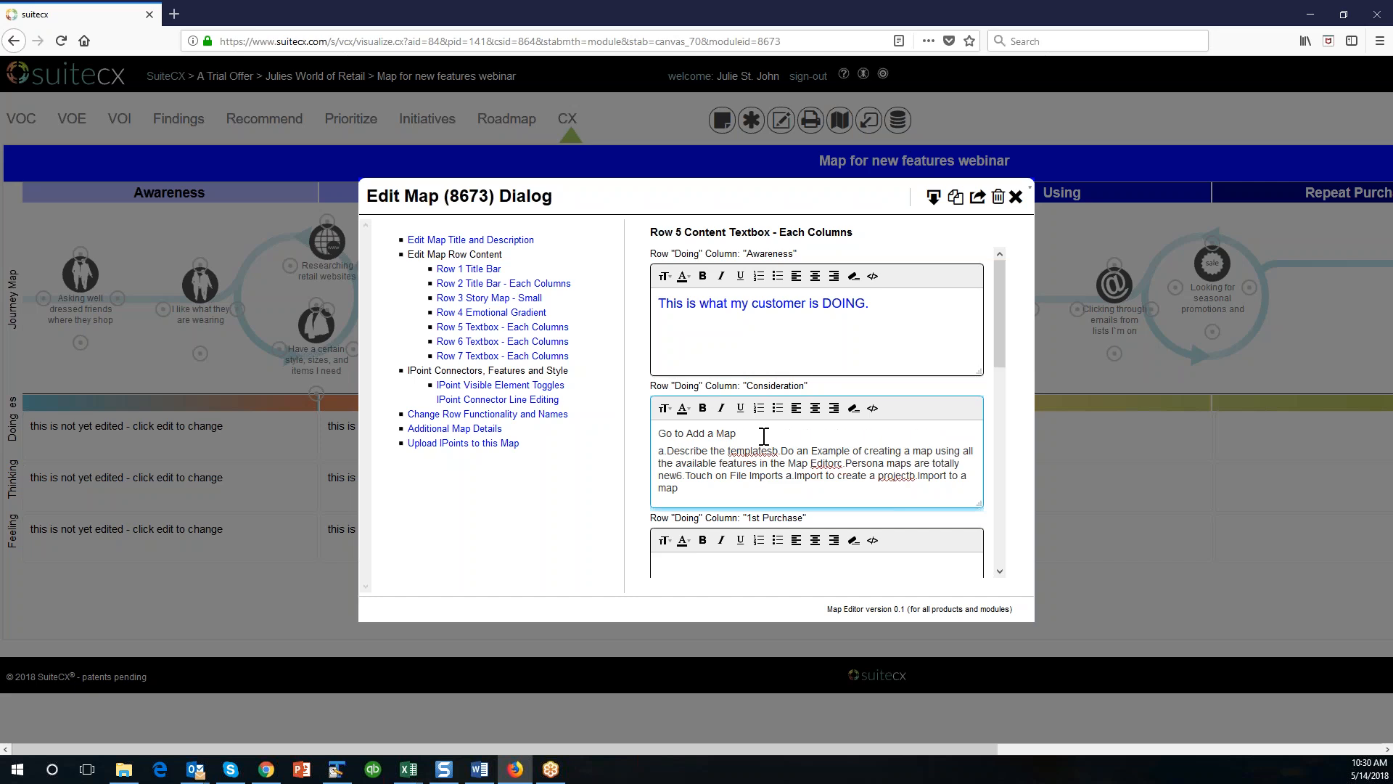
pyautogui.click(669, 451)
pyautogui.press('BackSpace')
pyautogui.press('BackSpace')
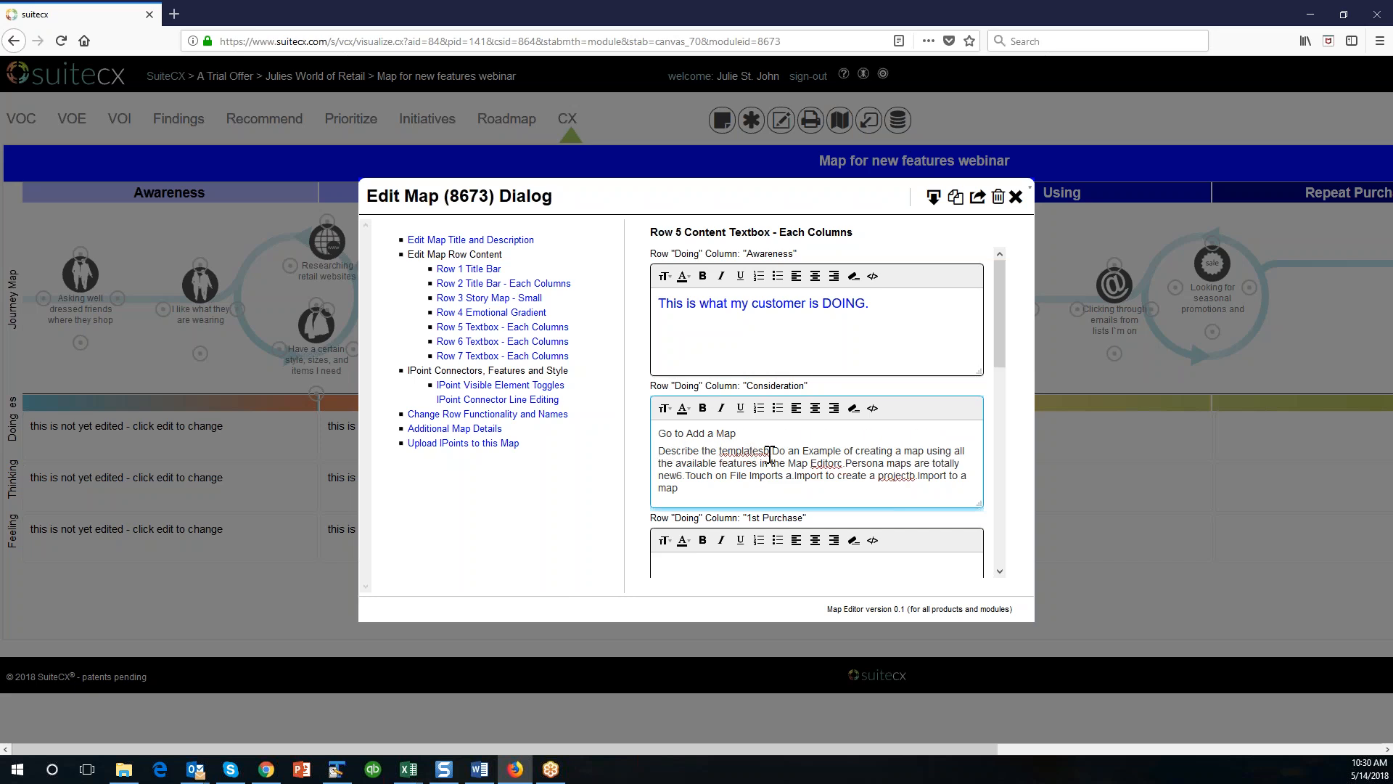
pyautogui.press('BackSpace')
pyautogui.press('BackSpace')
pyautogui.press('Return')
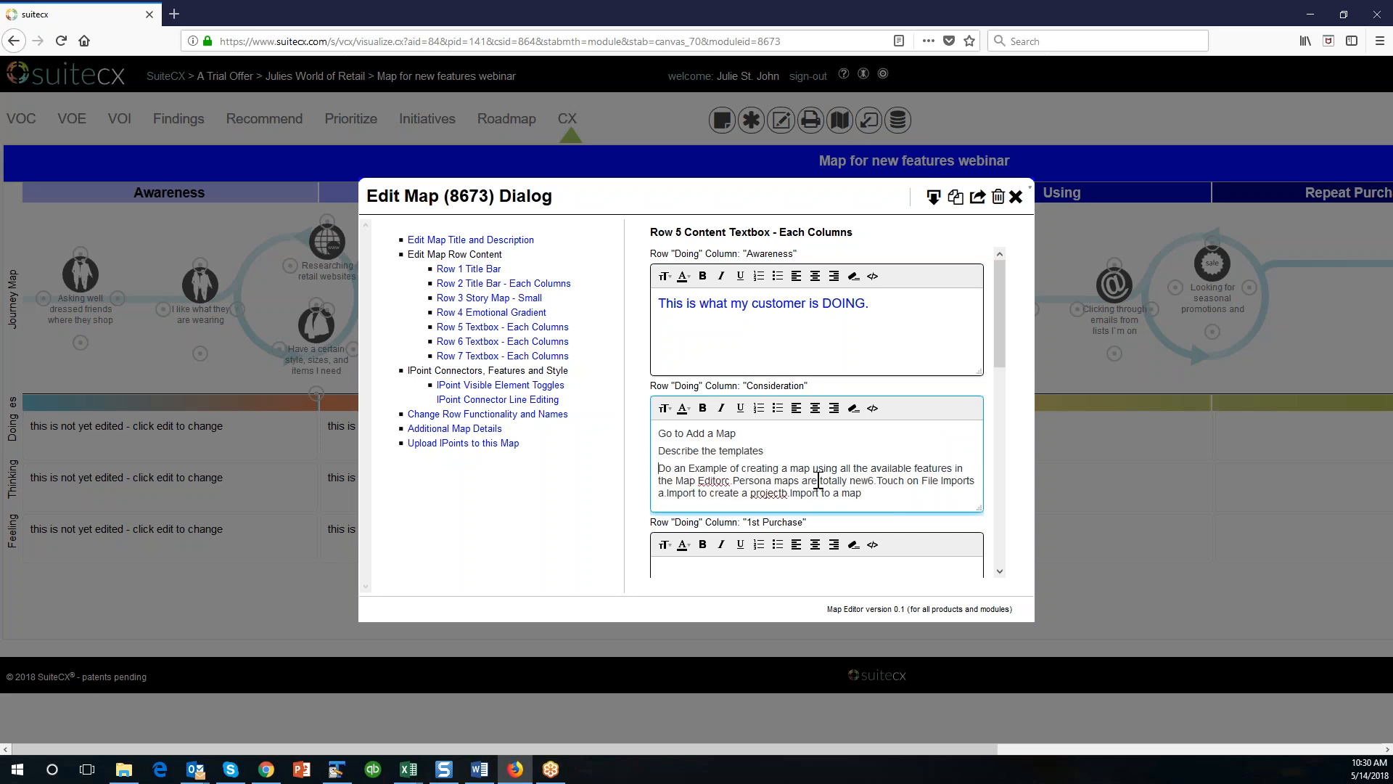
# Replace the c and 6 markers in the Consideration Doing text with line breaks before "Persona maps are totally new" and "Touch on File Imports".
pyautogui.press('BackSpace')
pyautogui.press('BackSpace')
pyautogui.press('Return')
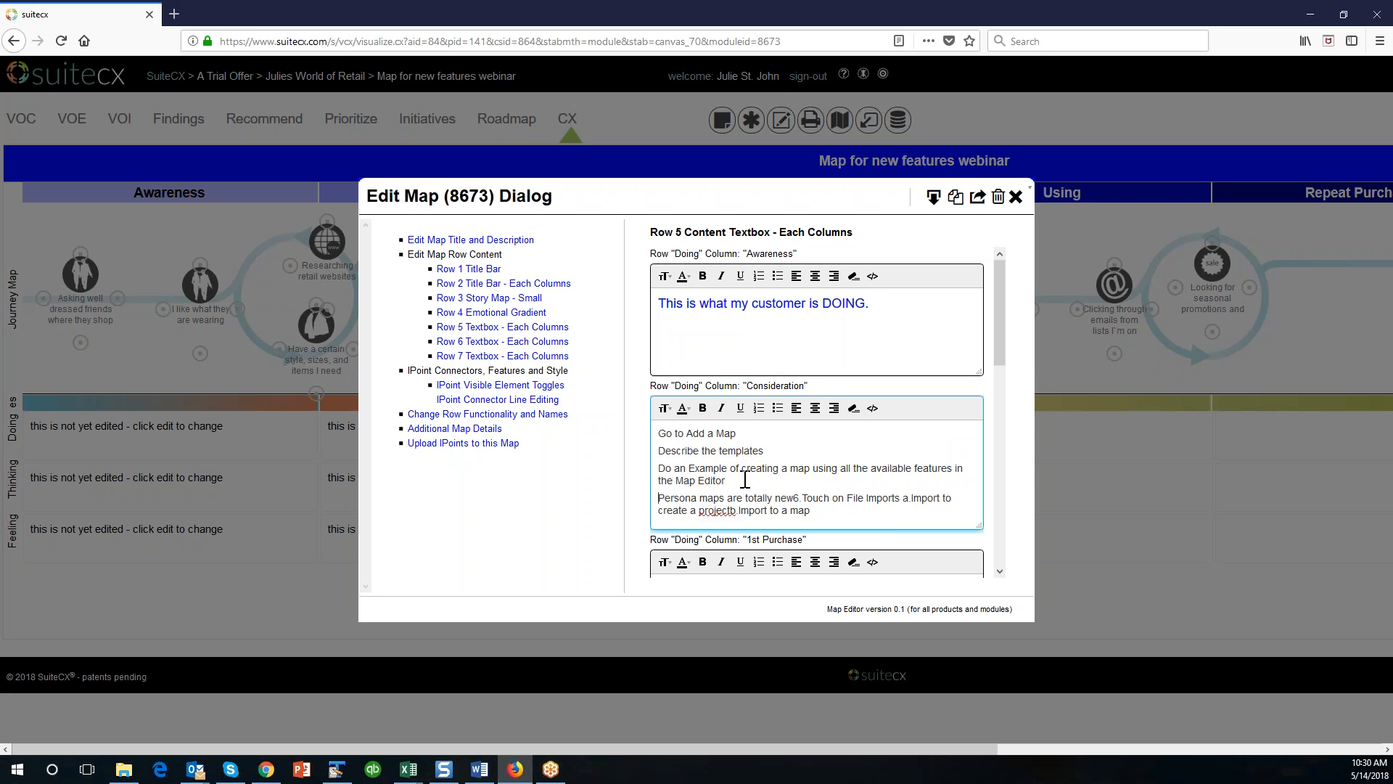
pyautogui.press('BackSpace')
pyautogui.press('BackSpace')
pyautogui.press('Return')
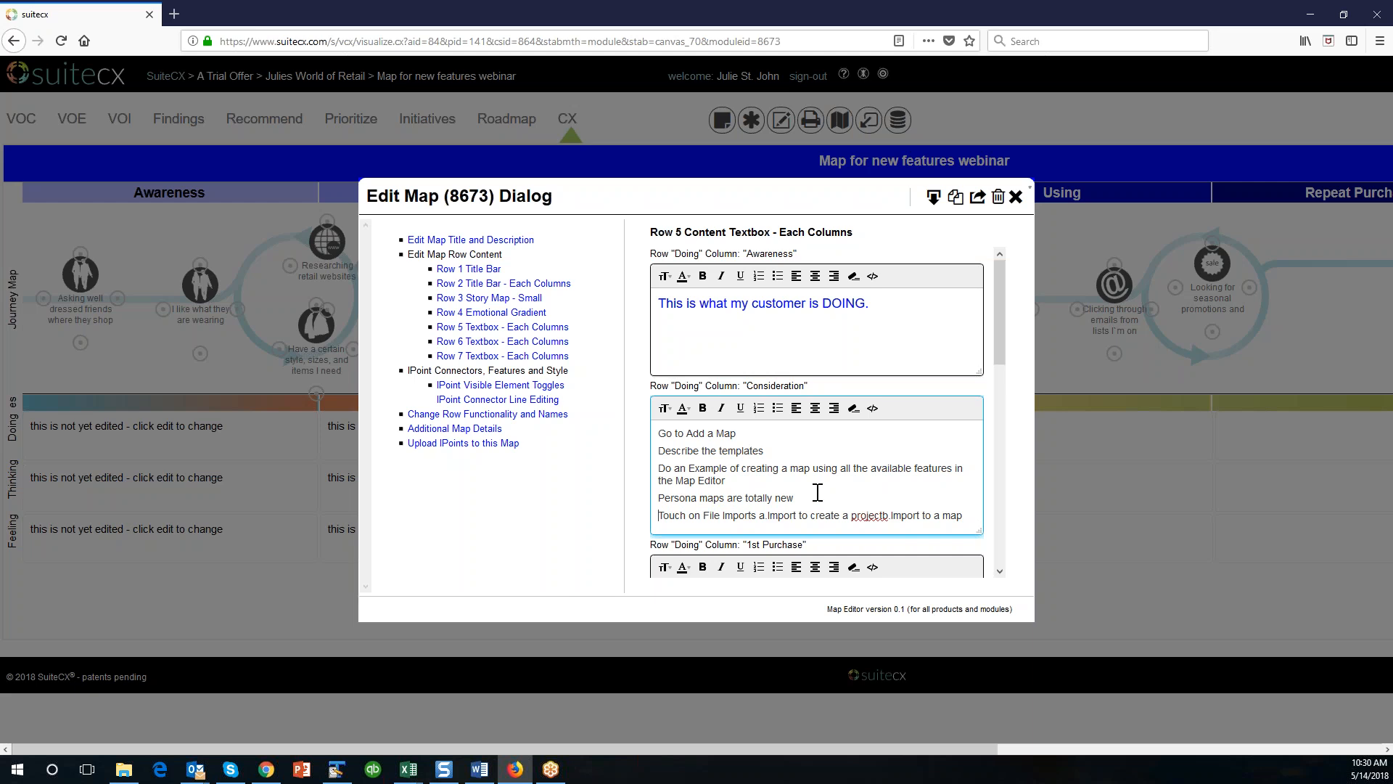
# Save the Row 5 Doing text, close the map editor and look over the map.
pyautogui.scroll(-8, 817, 493)
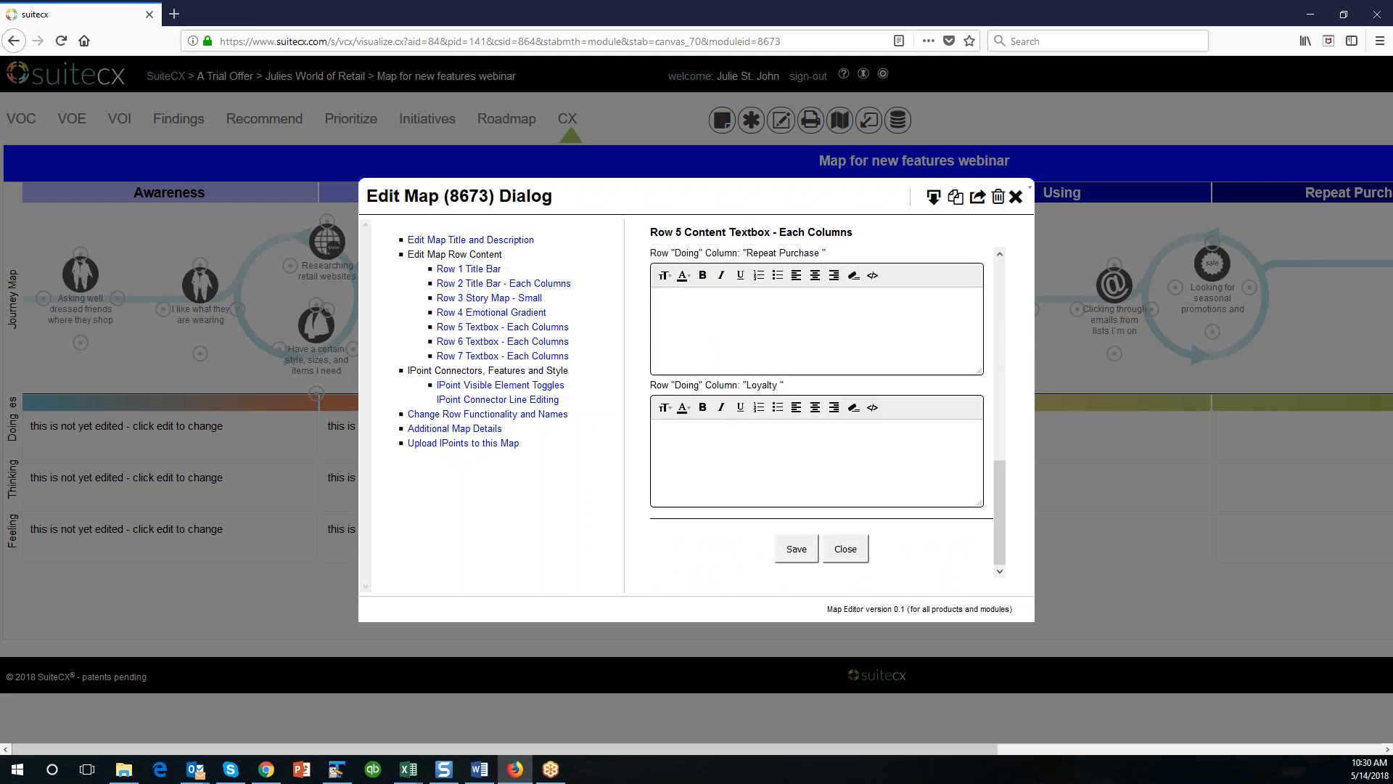
pyautogui.click(807, 546)
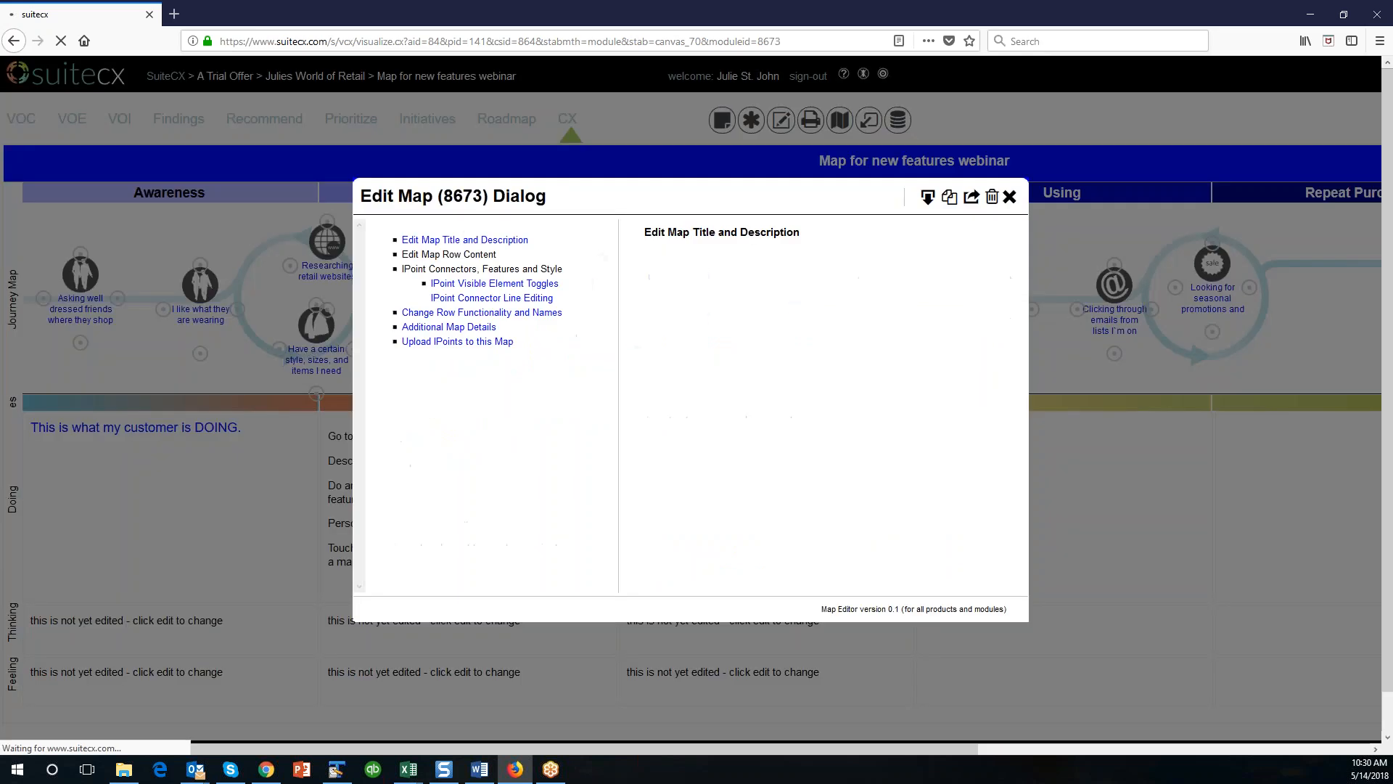
pyautogui.click(1009, 197)
pyautogui.scroll(-1, 180, 389)
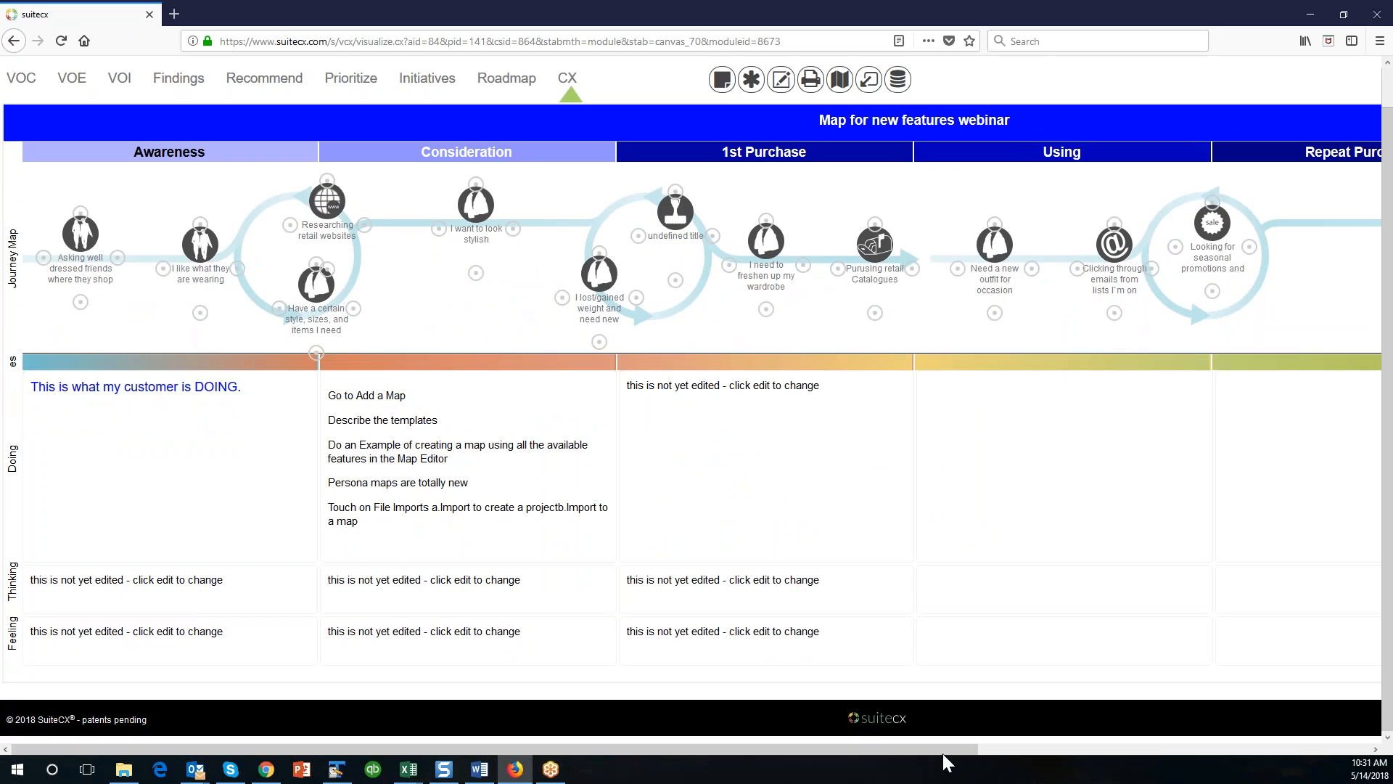
pyautogui.click(1115, 748)
pyautogui.moveTo(1363, 737); pyautogui.dragTo(508, 730)
pyautogui.scroll(1, 106, 583)
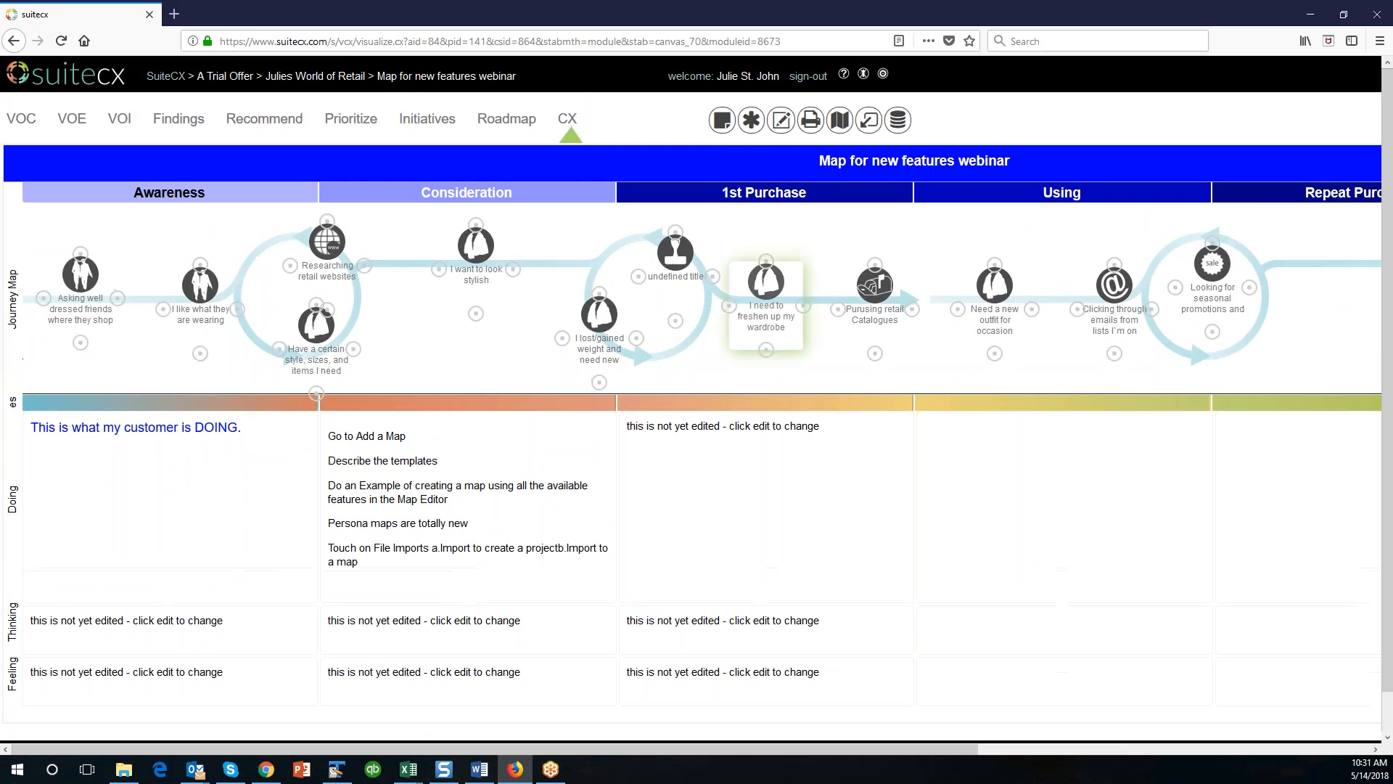
# Set the IPoint Actors/Flags, Backgrounds, EES, Scores, Segments and Borders to Show, then save the visible element toggles and close the editor.
pyautogui.click(781, 120)
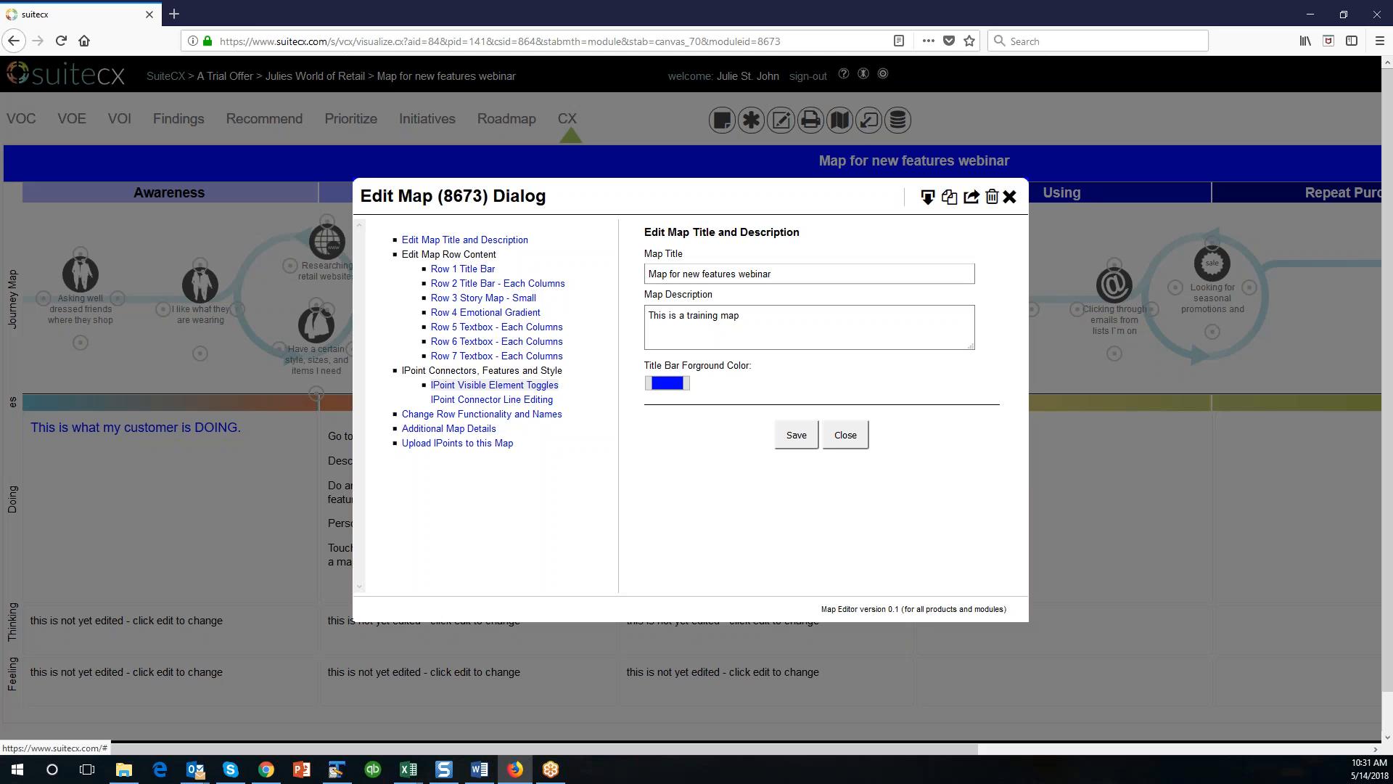
pyautogui.click(494, 385)
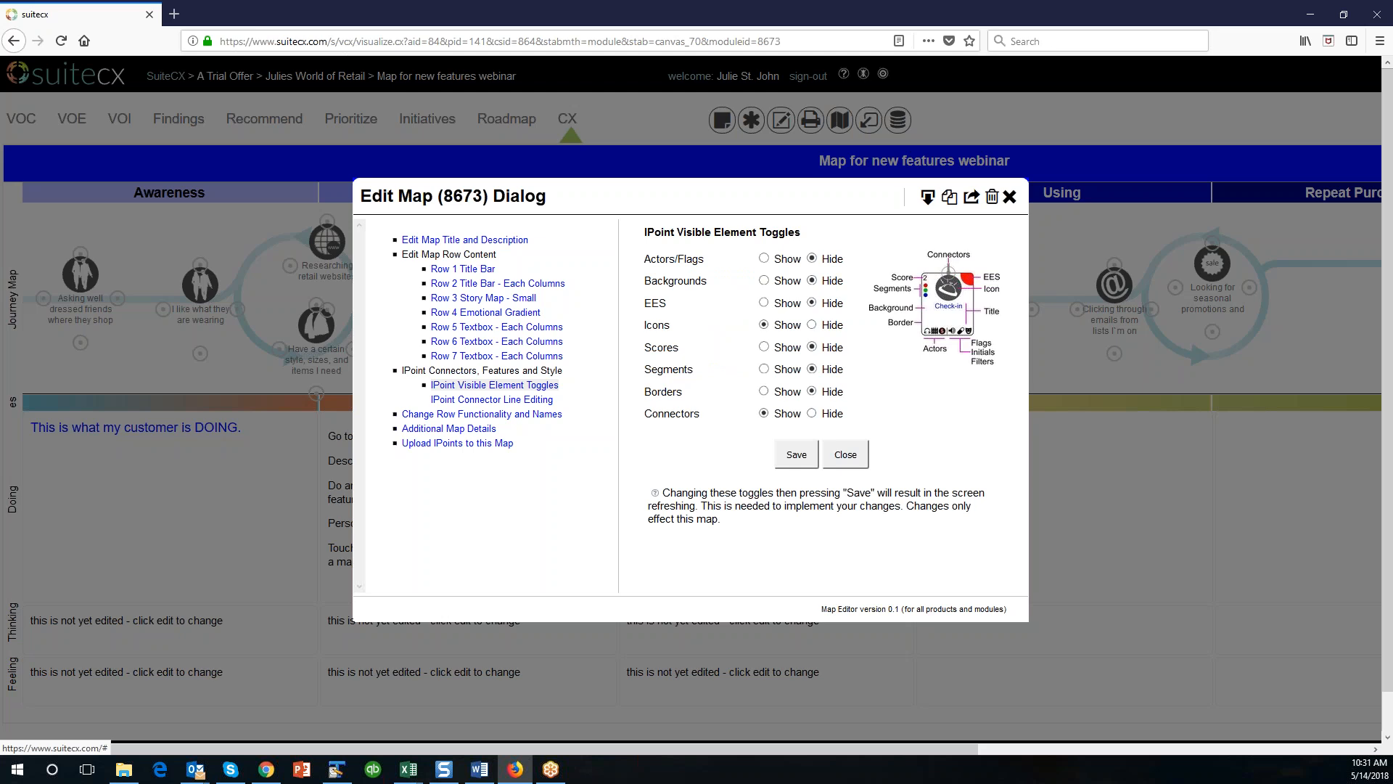
pyautogui.click(764, 259)
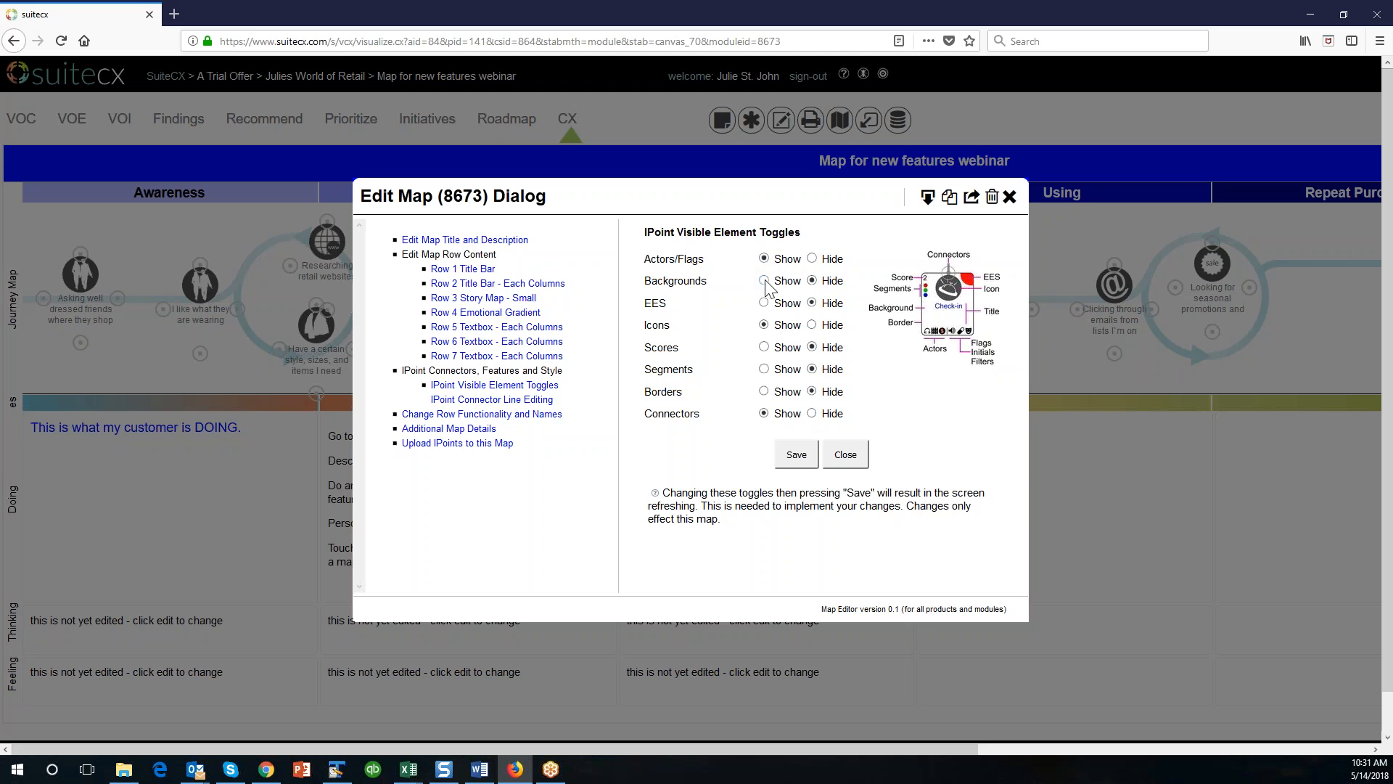
pyautogui.click(764, 282)
pyautogui.click(766, 304)
pyautogui.click(764, 347)
pyautogui.click(764, 368)
pyautogui.click(796, 455)
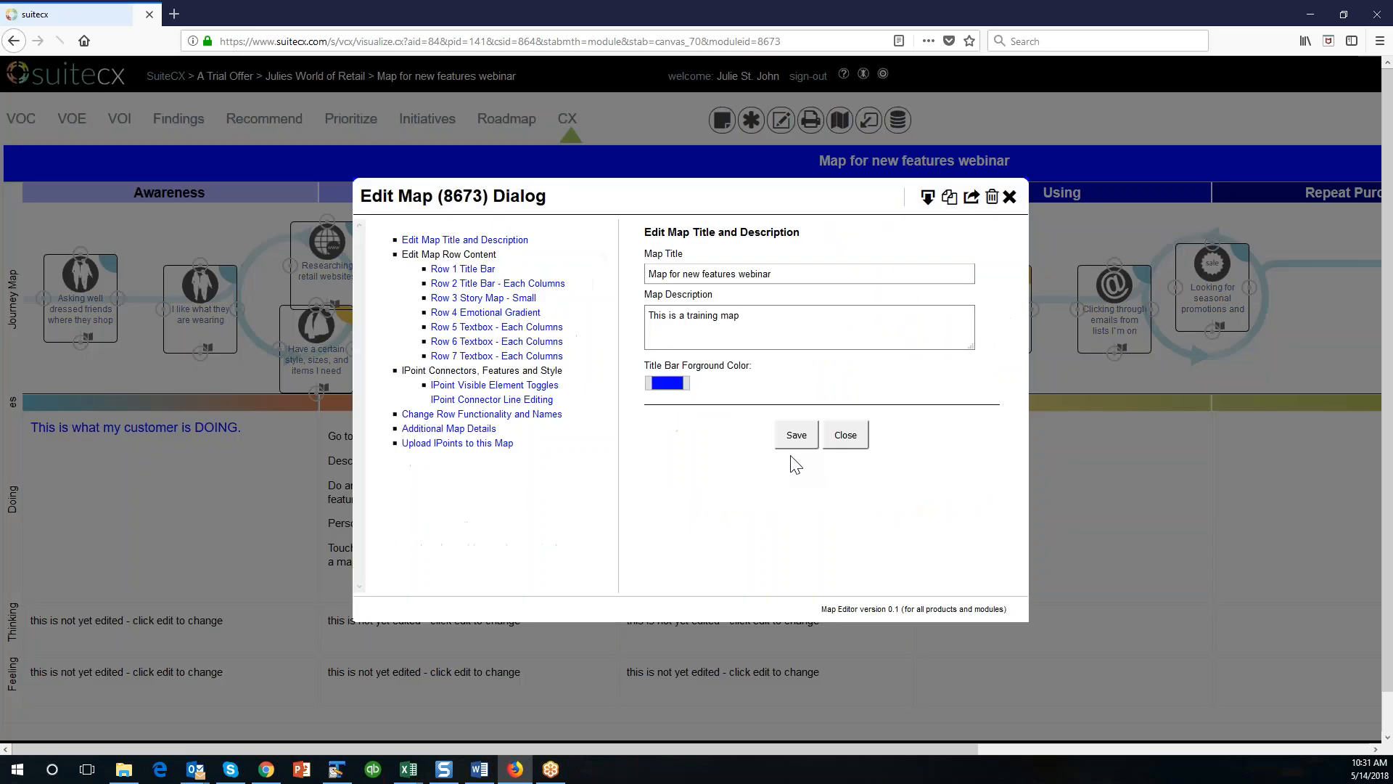
pyautogui.click(846, 434)
# Shift the Researching retail websites IPoint into the Consideration column and nudge the three other Awareness IPoints and the lost/gained weight IPoint to reduce crowding.
pyautogui.moveTo(355, 246); pyautogui.dragTo(413, 242)
pyautogui.moveTo(341, 319); pyautogui.dragTo(316, 291)
pyautogui.moveTo(216, 289); pyautogui.dragTo(202, 268)
pyautogui.moveTo(101, 274); pyautogui.dragTo(101, 256)
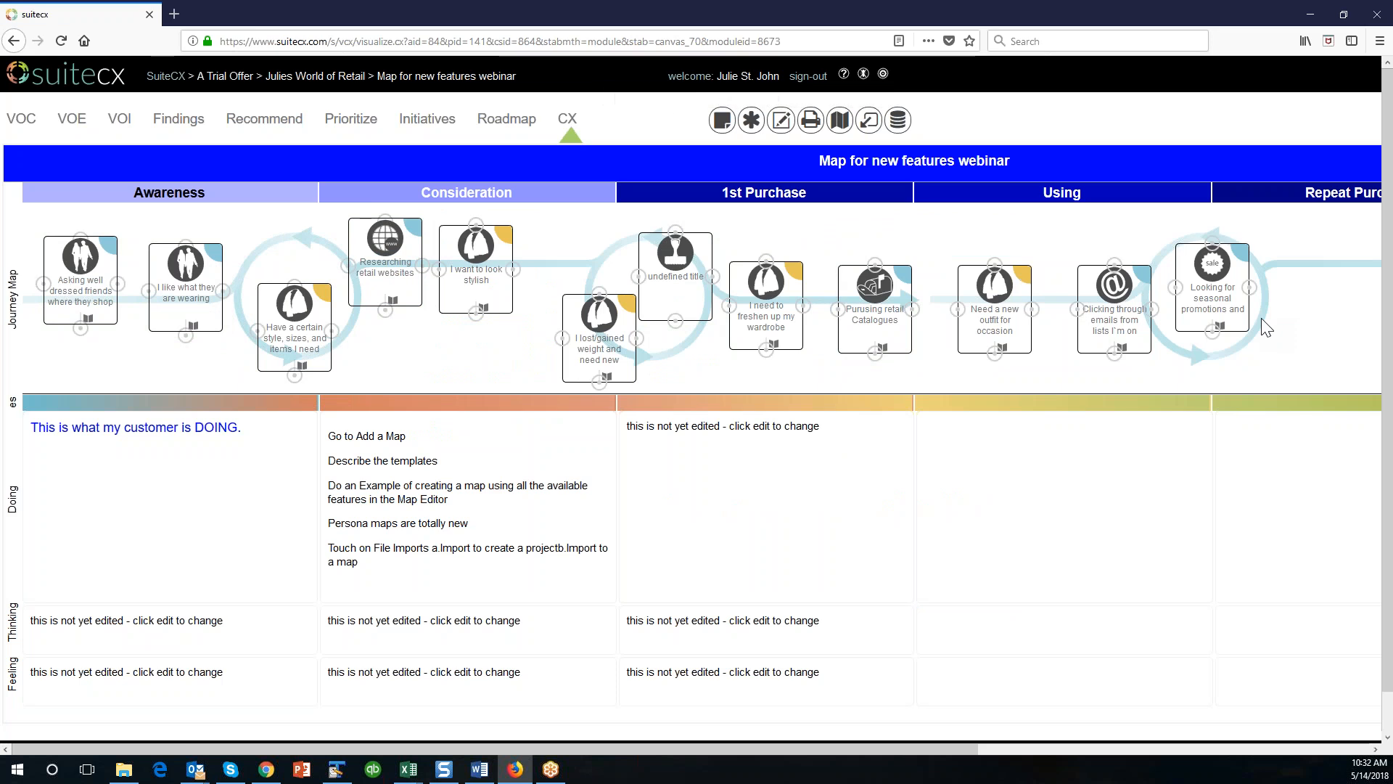
pyautogui.moveTo(623, 324); pyautogui.dragTo(608, 309)
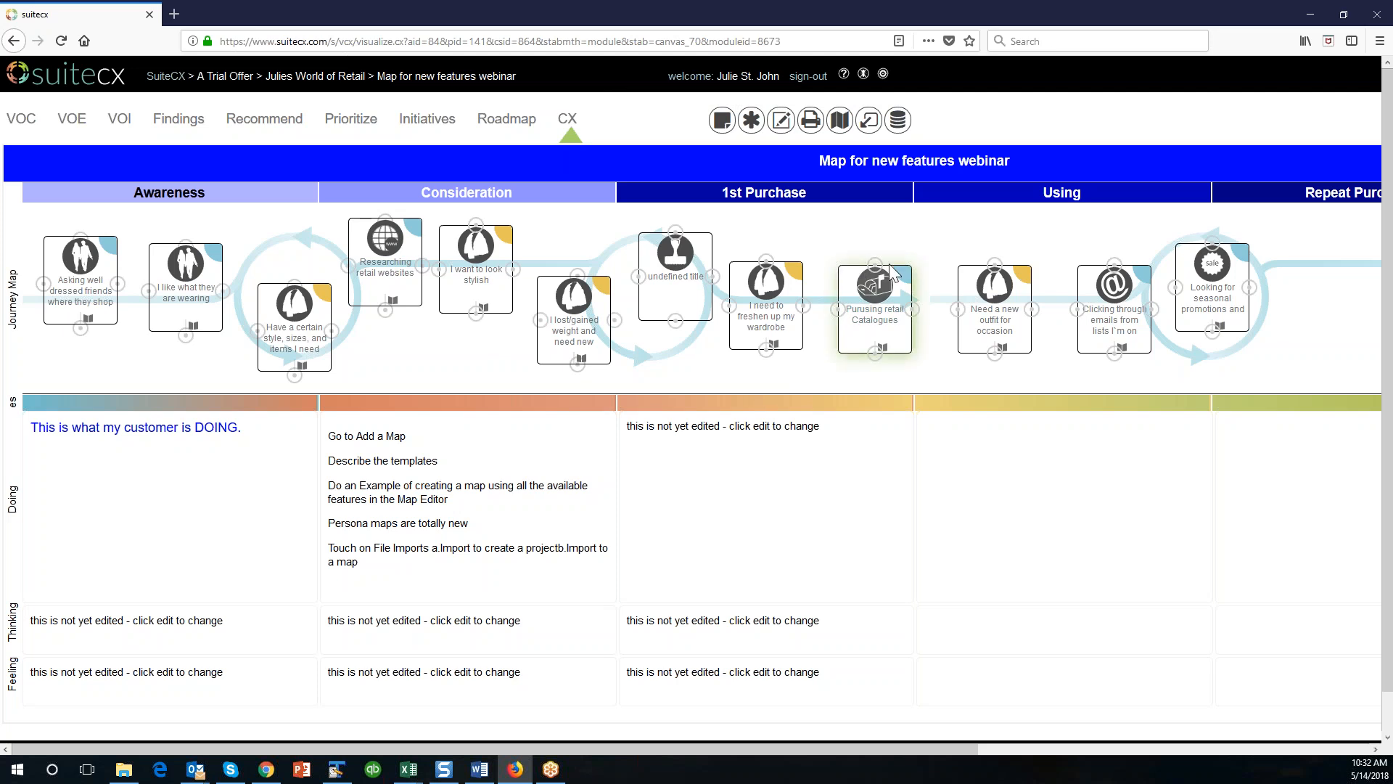
# Set all eight IPoint visible element toggles, from Actors/Flags through Connectors, to Hide and save them.
pyautogui.click(782, 121)
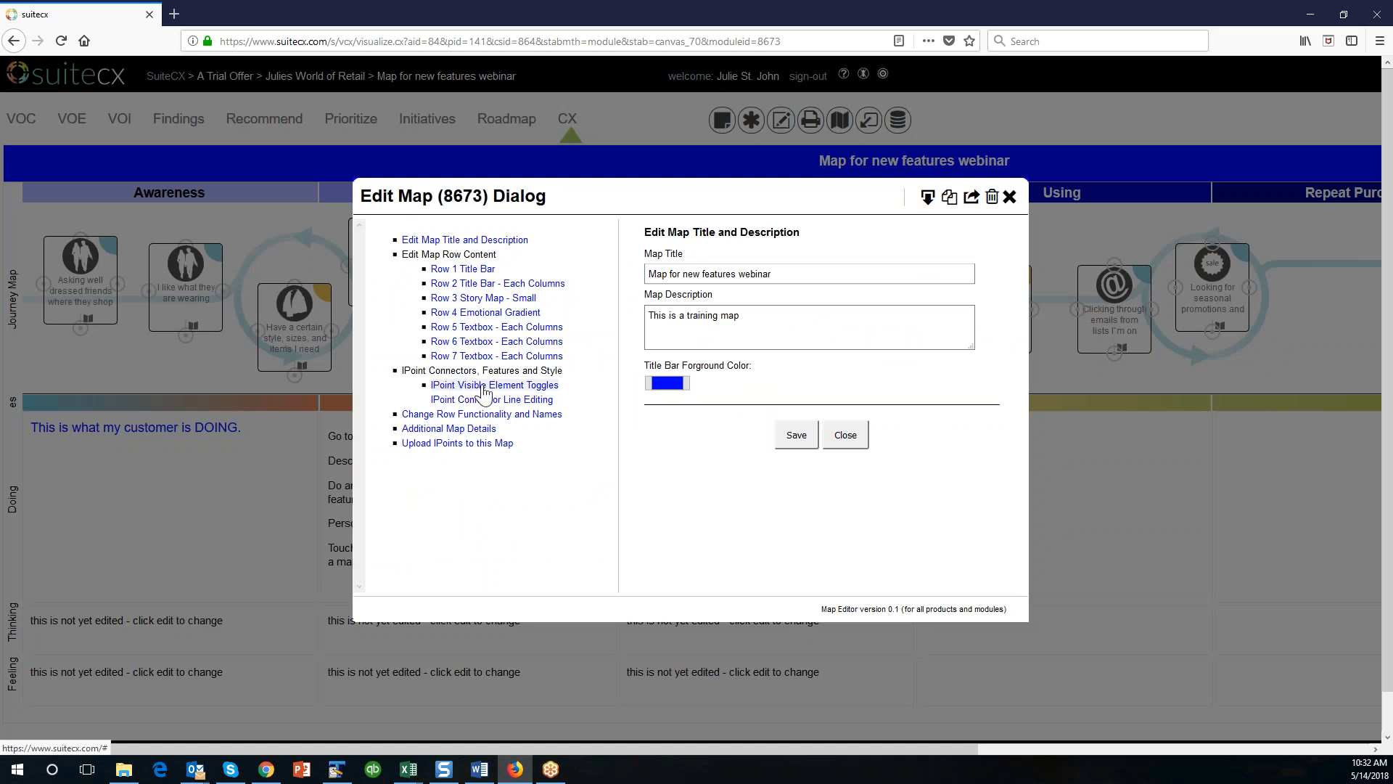
pyautogui.click(483, 387)
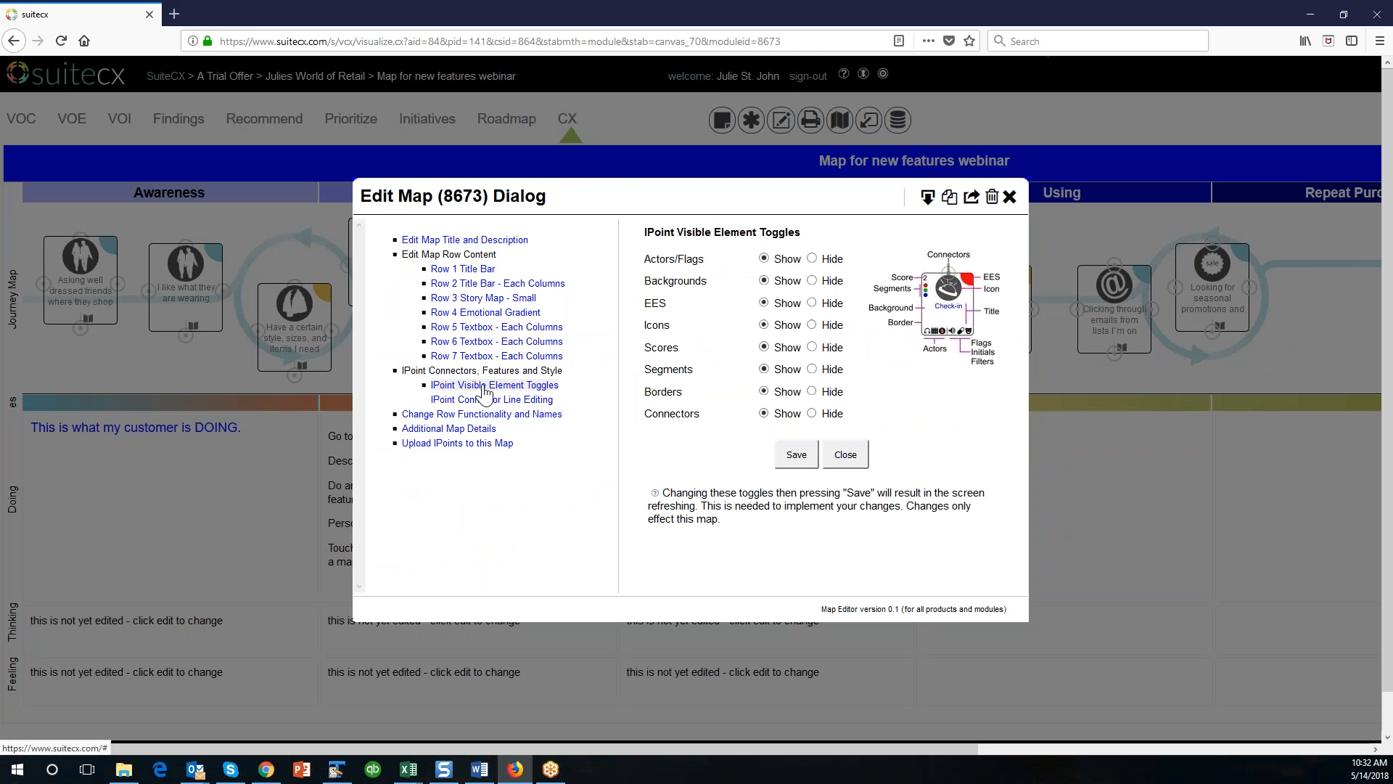
pyautogui.click(812, 259)
pyautogui.click(812, 280)
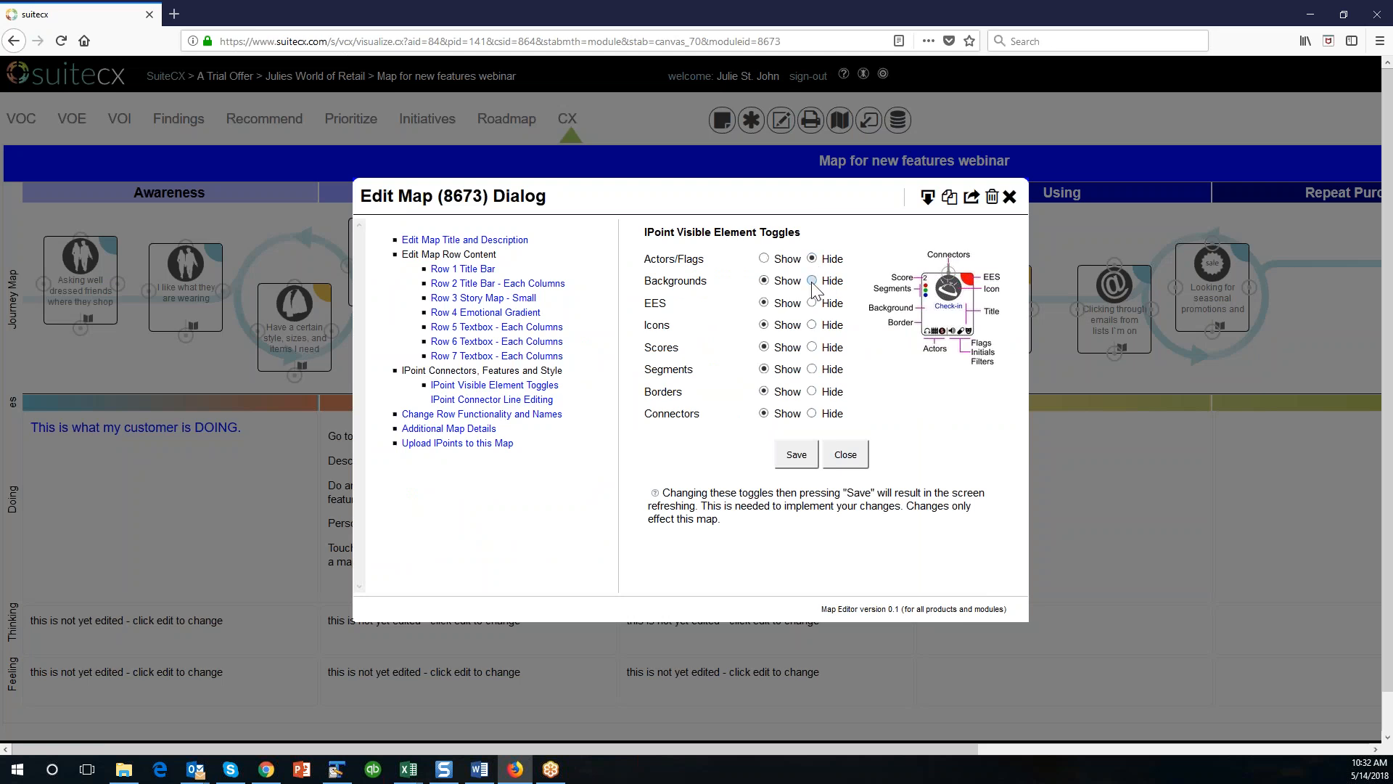
pyautogui.click(812, 303)
pyautogui.click(812, 325)
pyautogui.click(812, 347)
pyautogui.click(812, 369)
pyautogui.click(812, 392)
pyautogui.click(811, 414)
pyautogui.click(796, 457)
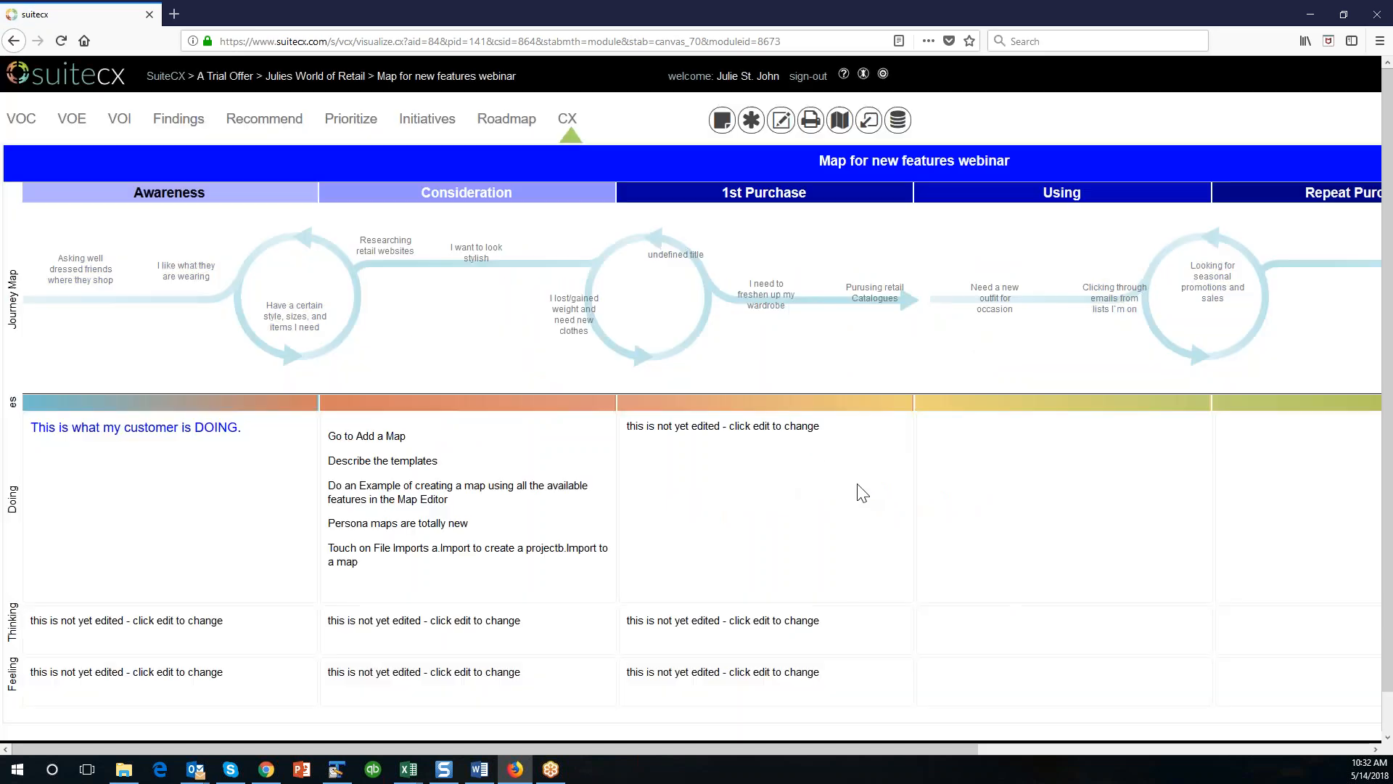
# Nudge the text-only "Have a certain style", "undefined title" and "Asking well dressed friends" IPoints slightly on the journey map.
pyautogui.moveTo(295, 325)
pyautogui.mouseDown()
pyautogui.moveTo(395, 345)
pyautogui.moveTo(426, 322)
pyautogui.moveTo(300, 325)
pyautogui.mouseUp()
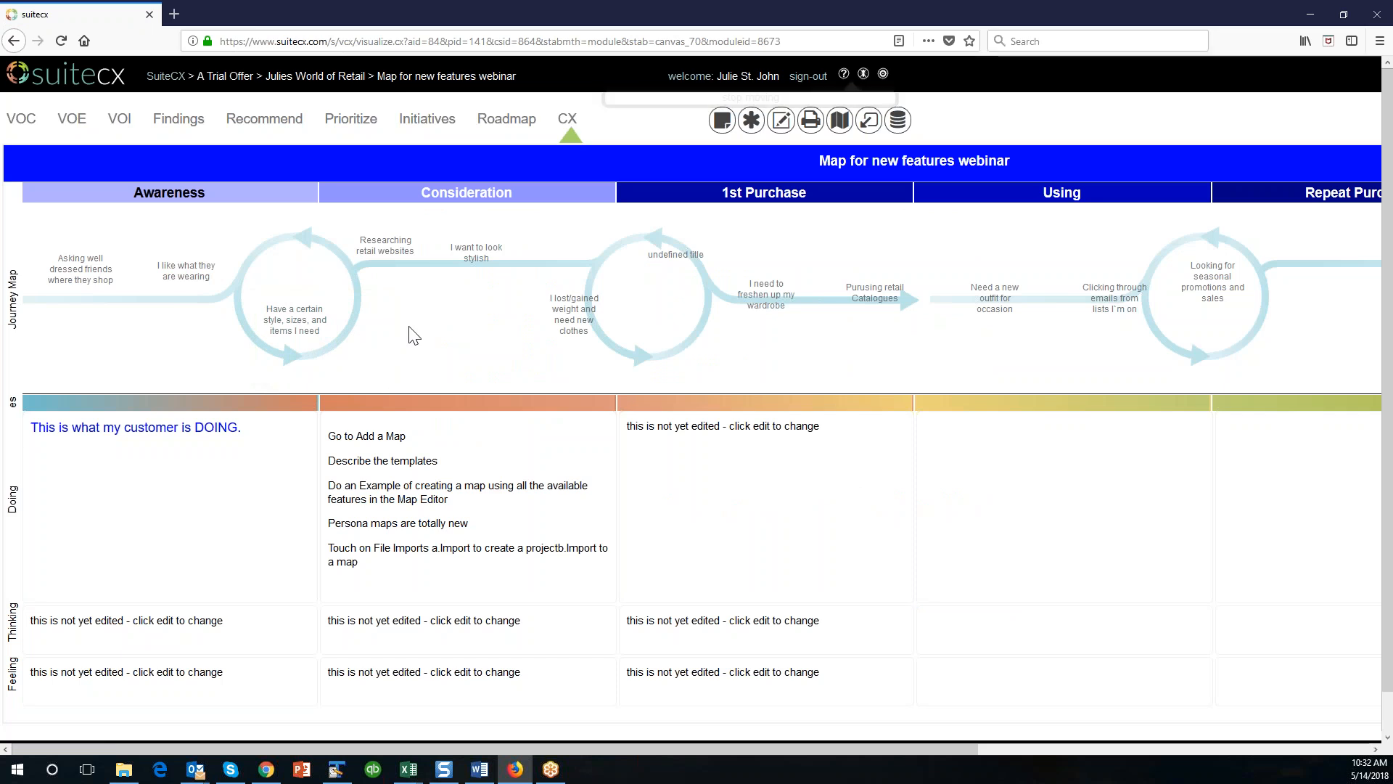
pyautogui.moveTo(687, 264)
pyautogui.mouseDown()
pyautogui.moveTo(674, 266)
pyautogui.moveTo(690, 261)
pyautogui.mouseUp()
pyautogui.moveTo(93, 285); pyautogui.dragTo(100, 292)
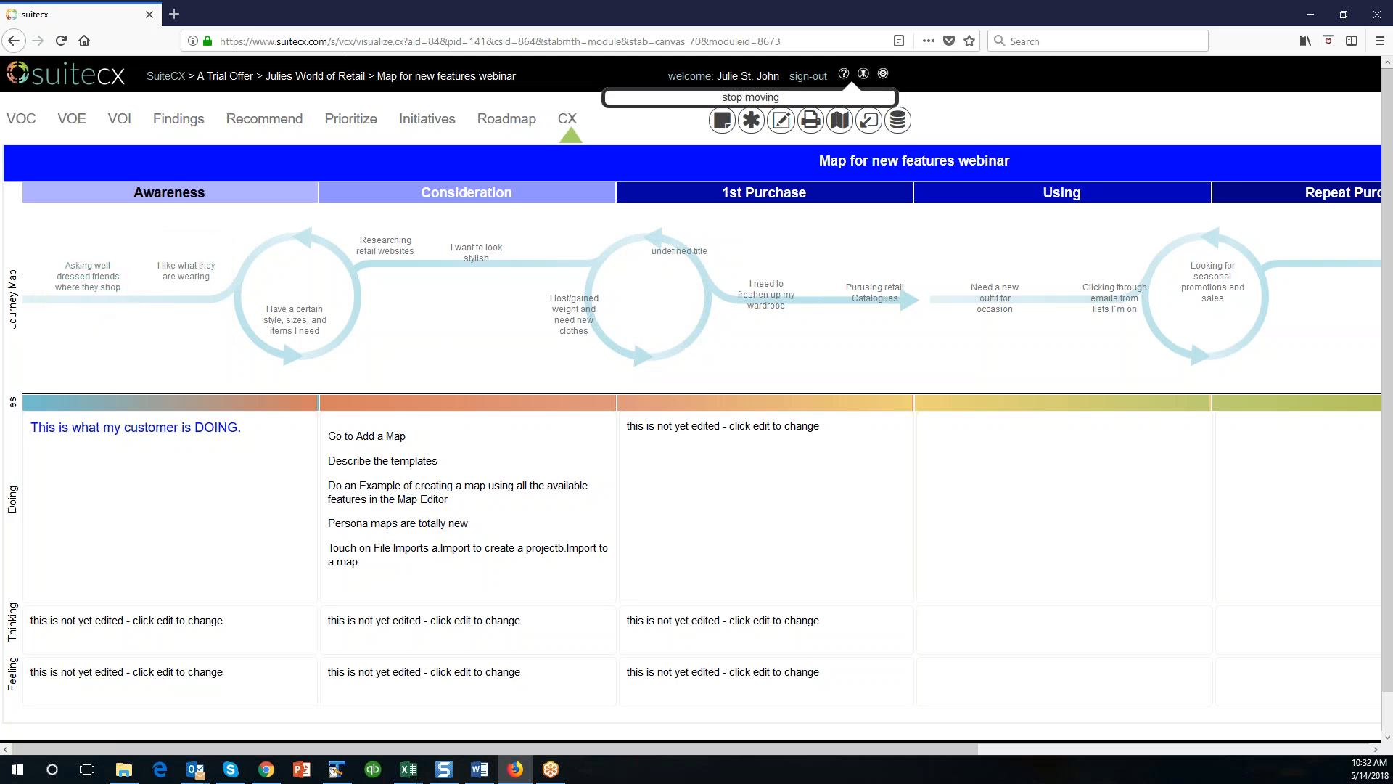
# Set Icons, EES and Actors/Flags to Show for the map's IPoints, then save the toggles and close the editor.
pyautogui.click(781, 119)
pyautogui.click(512, 386)
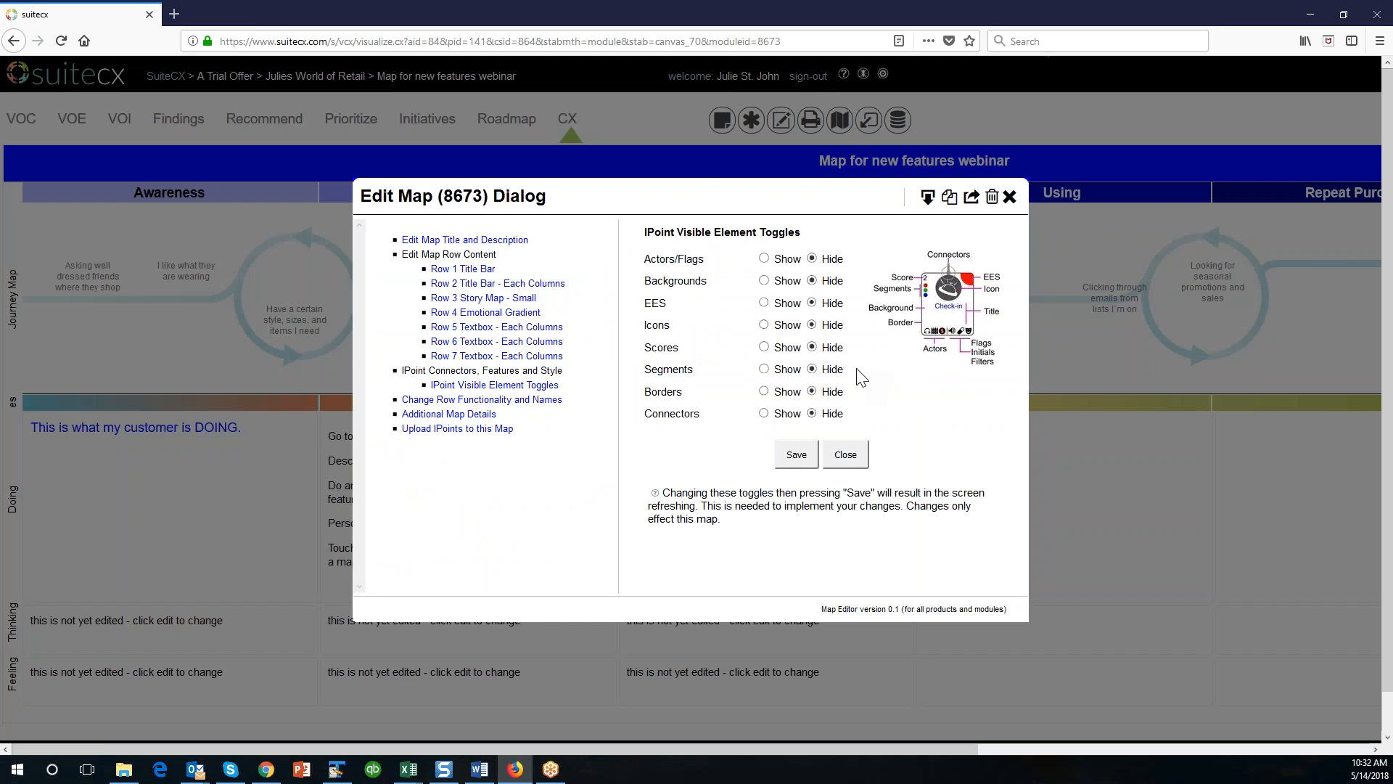
pyautogui.click(764, 302)
pyautogui.click(764, 259)
pyautogui.click(793, 463)
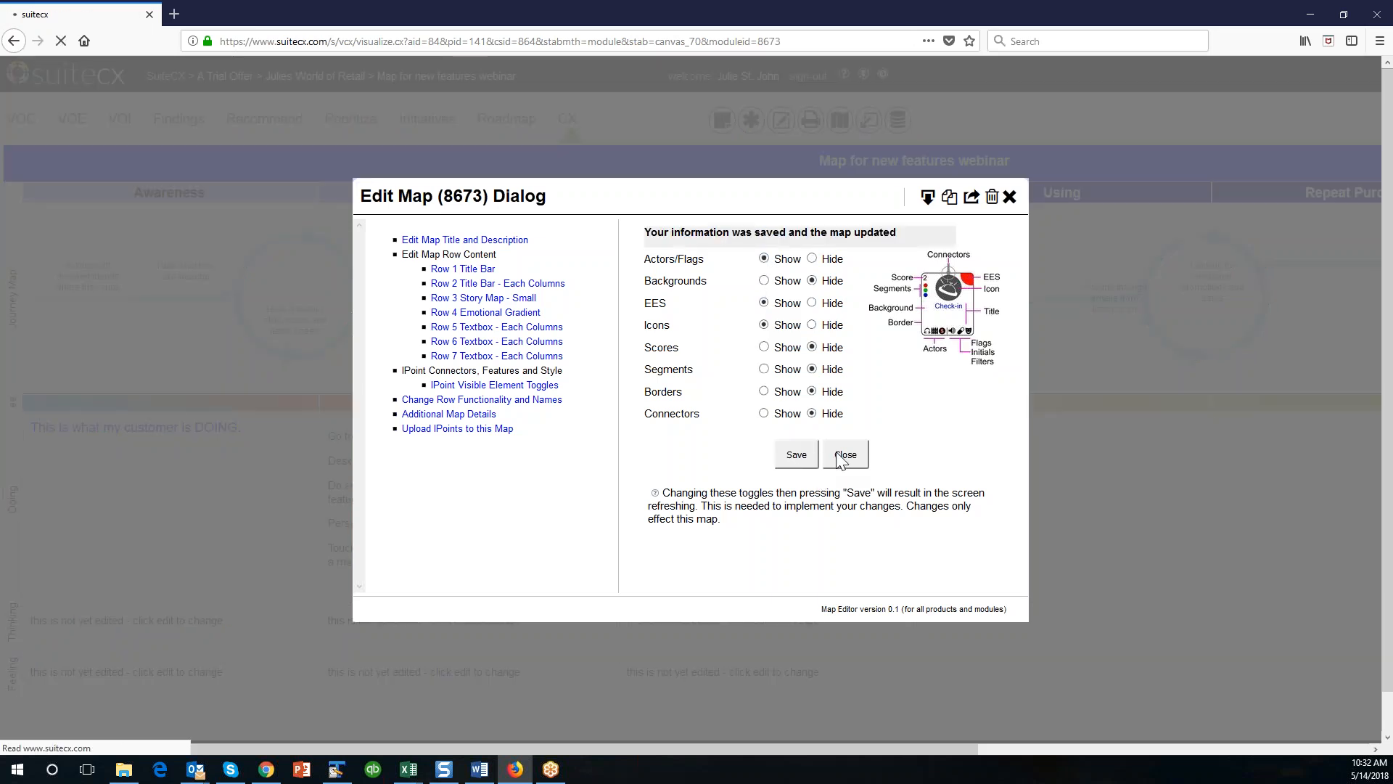
pyautogui.click(846, 436)
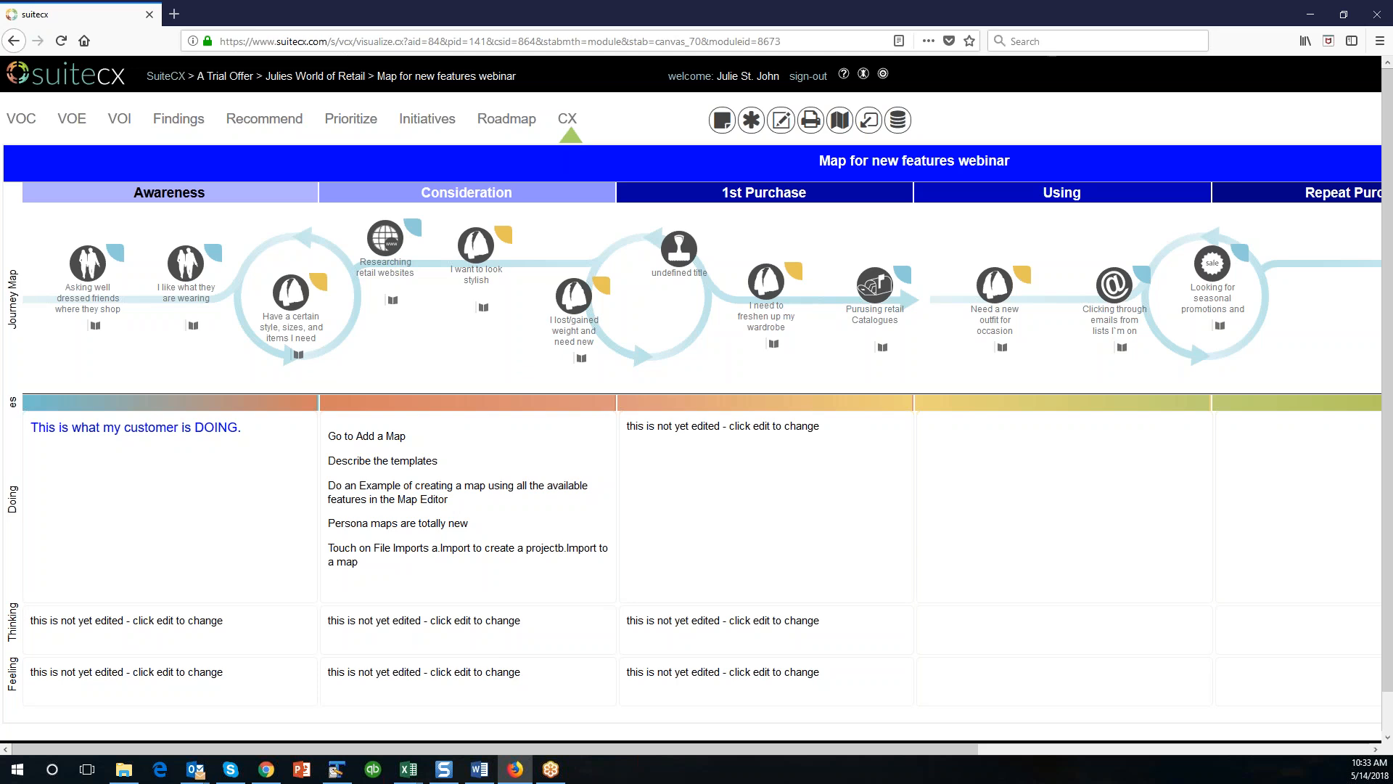
# Open the "undefined title" IPoint in the 1st Purchase column and enter the title "IPoint Title" and description "IPoint Description".
pyautogui.click(684, 279)
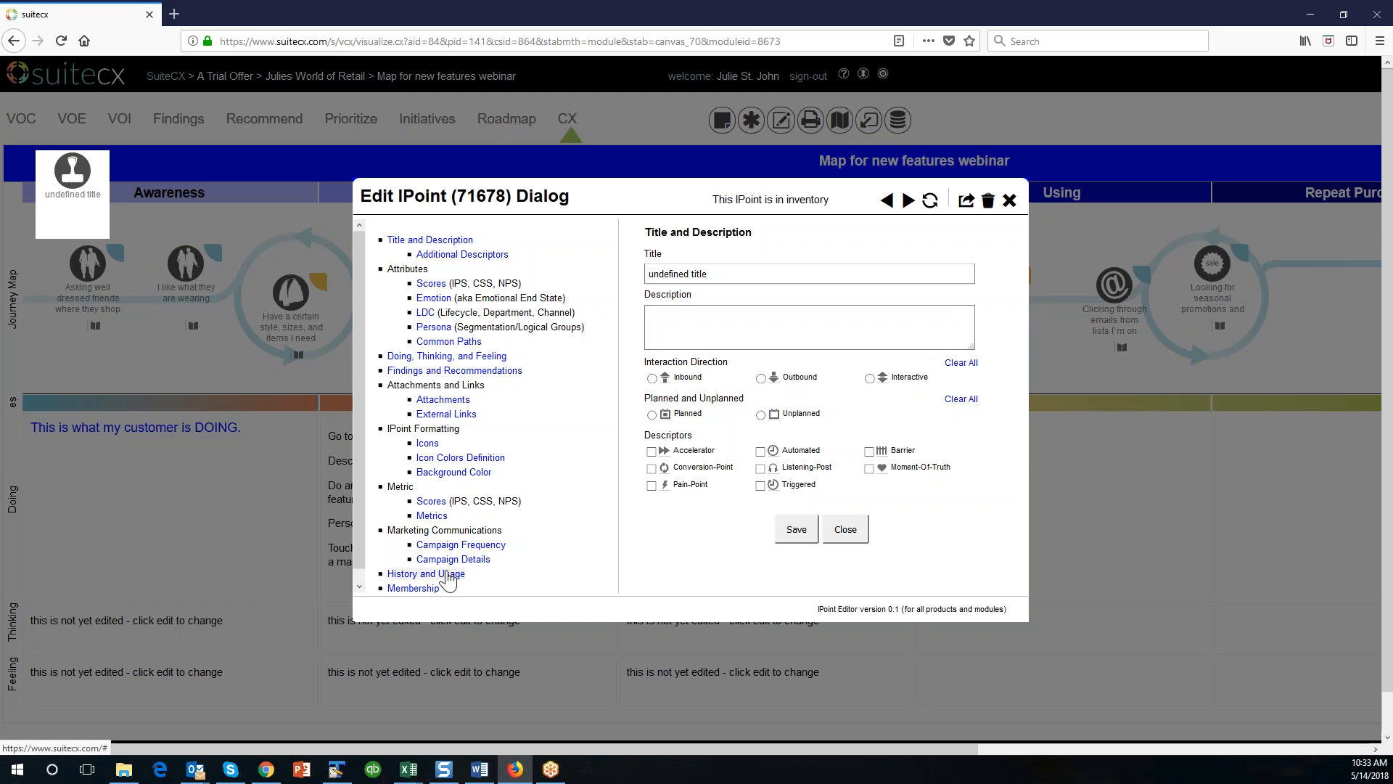
pyautogui.click(727, 273)
pyautogui.moveTo(728, 273); pyautogui.dragTo(614, 280)
pyautogui.write('I')
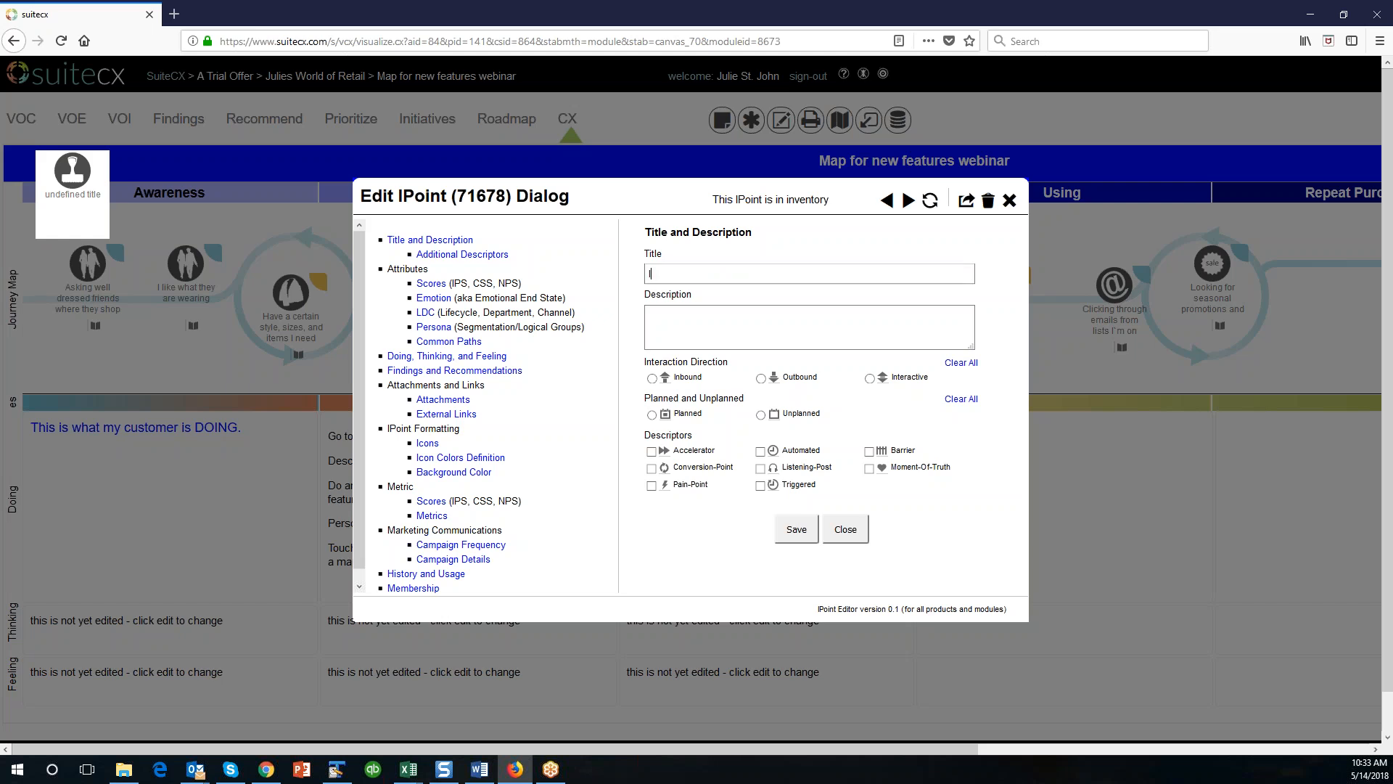
pyautogui.write('Point Title')
pyautogui.press('Tab')
pyautogui.write('IPoint Description')
# Mark the IPoint as Inbound and Planned with the Pain-Point and Automated descriptors, then save it.
pyautogui.click(652, 378)
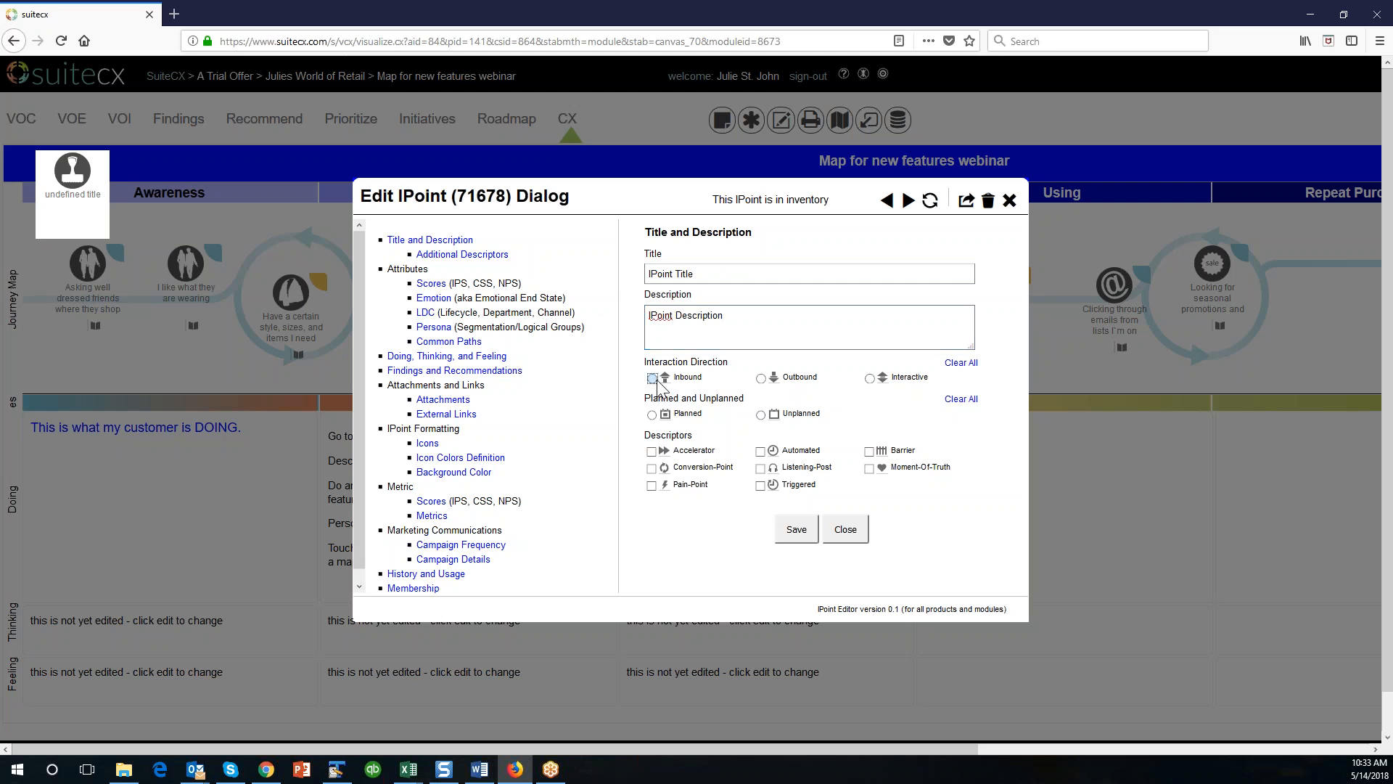
pyautogui.click(651, 414)
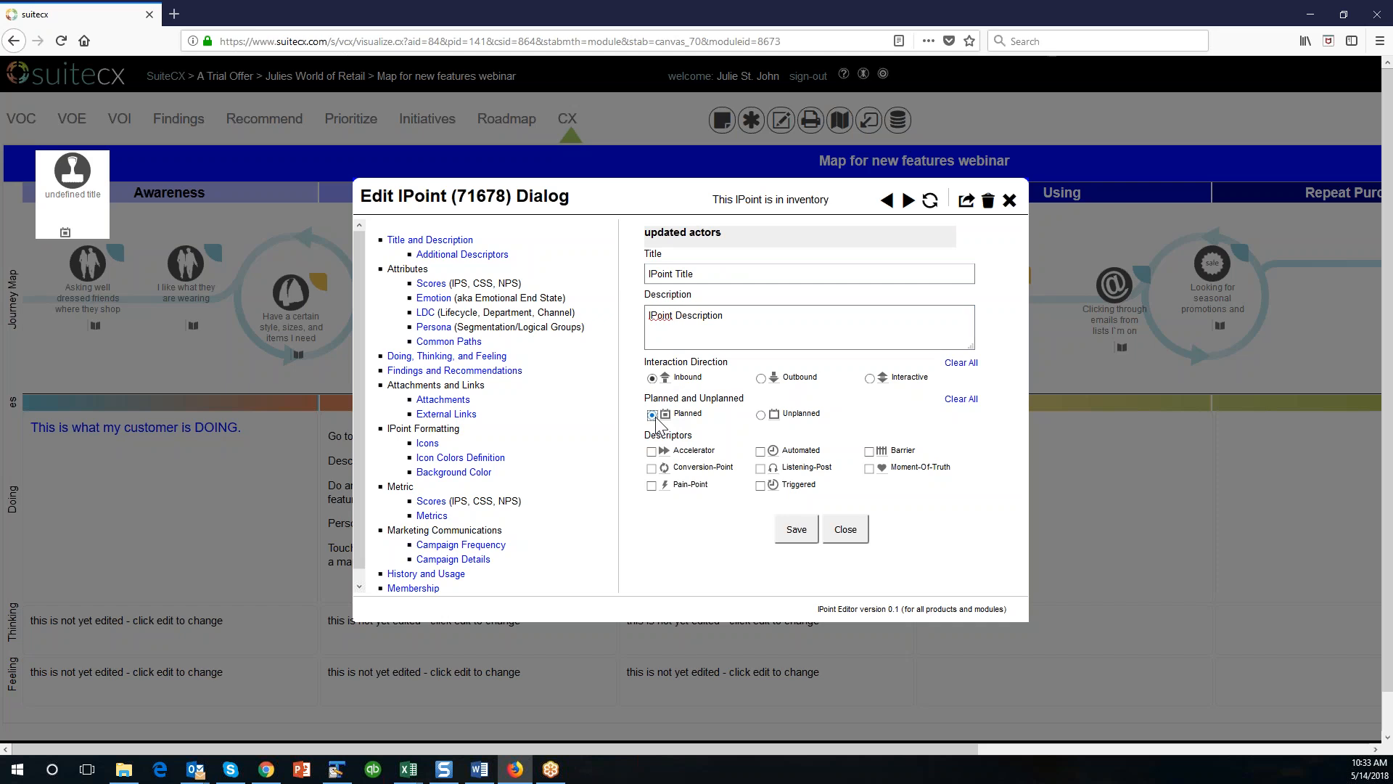
pyautogui.click(651, 485)
pyautogui.click(760, 451)
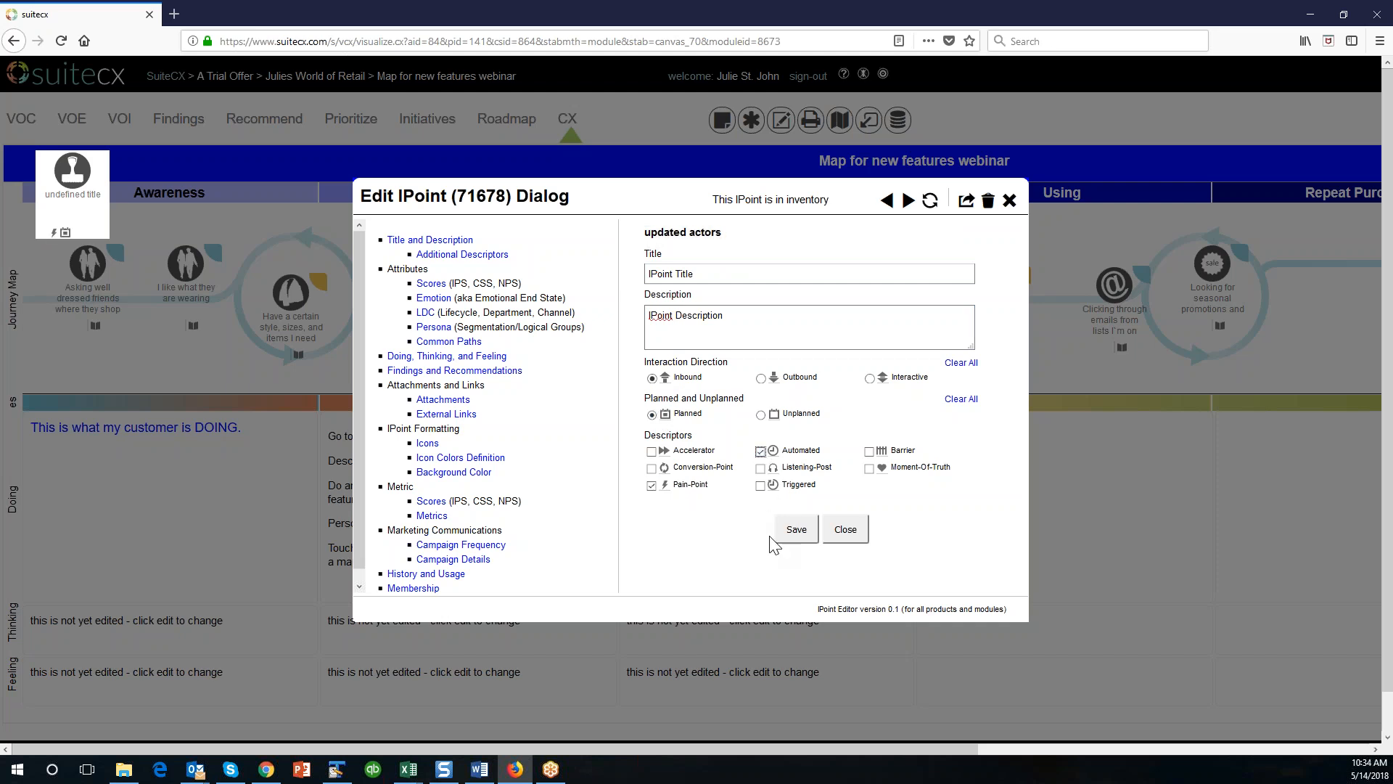
pyautogui.click(797, 534)
# Open the Scores attributes of the IPoint.
pyautogui.click(431, 283)
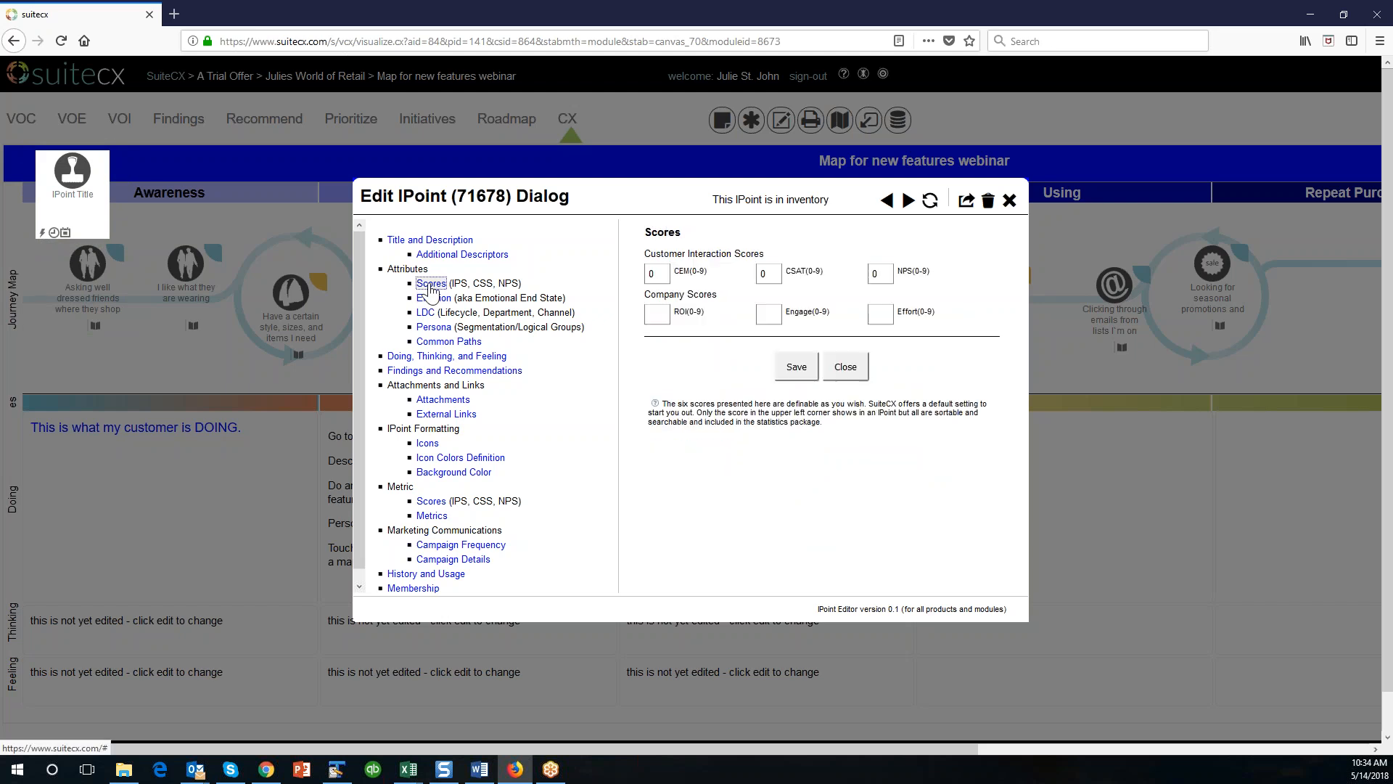
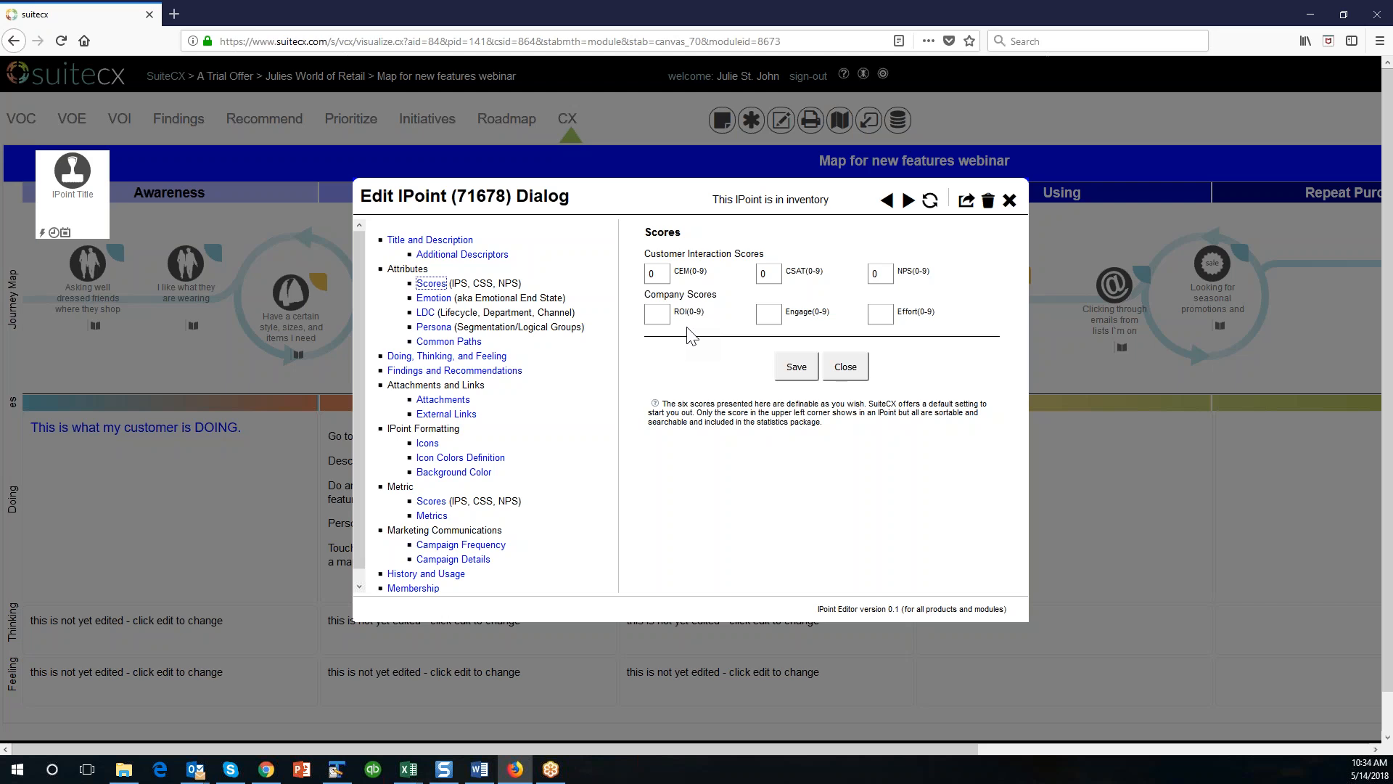
# Set the IPoint's scores to CEM 7, CSAT 2, NPS 3, ROI 1, Engage 8 and Effort 7, then save them.
pyautogui.doubleClick(644, 275)
pyautogui.write('7')
pyautogui.click(761, 313)
pyautogui.write('8')
pyautogui.click(881, 314)
pyautogui.write('7')
pyautogui.moveTo(886, 273); pyautogui.dragTo(863, 273)
pyautogui.write('3')
pyautogui.write('2')
pyautogui.write('1')
pyautogui.click(805, 371)
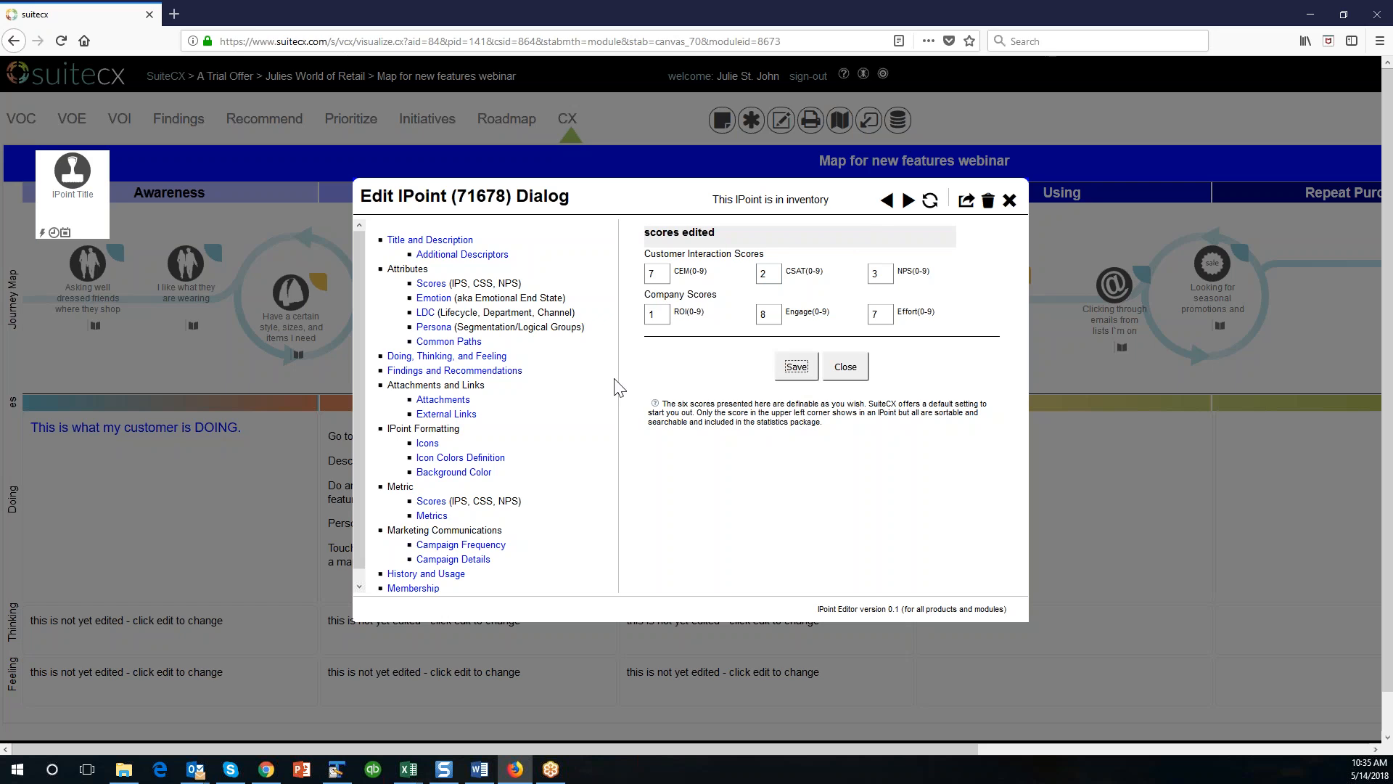
# Set the IPoint's emotional end state to Cautious and save it.
pyautogui.click(433, 297)
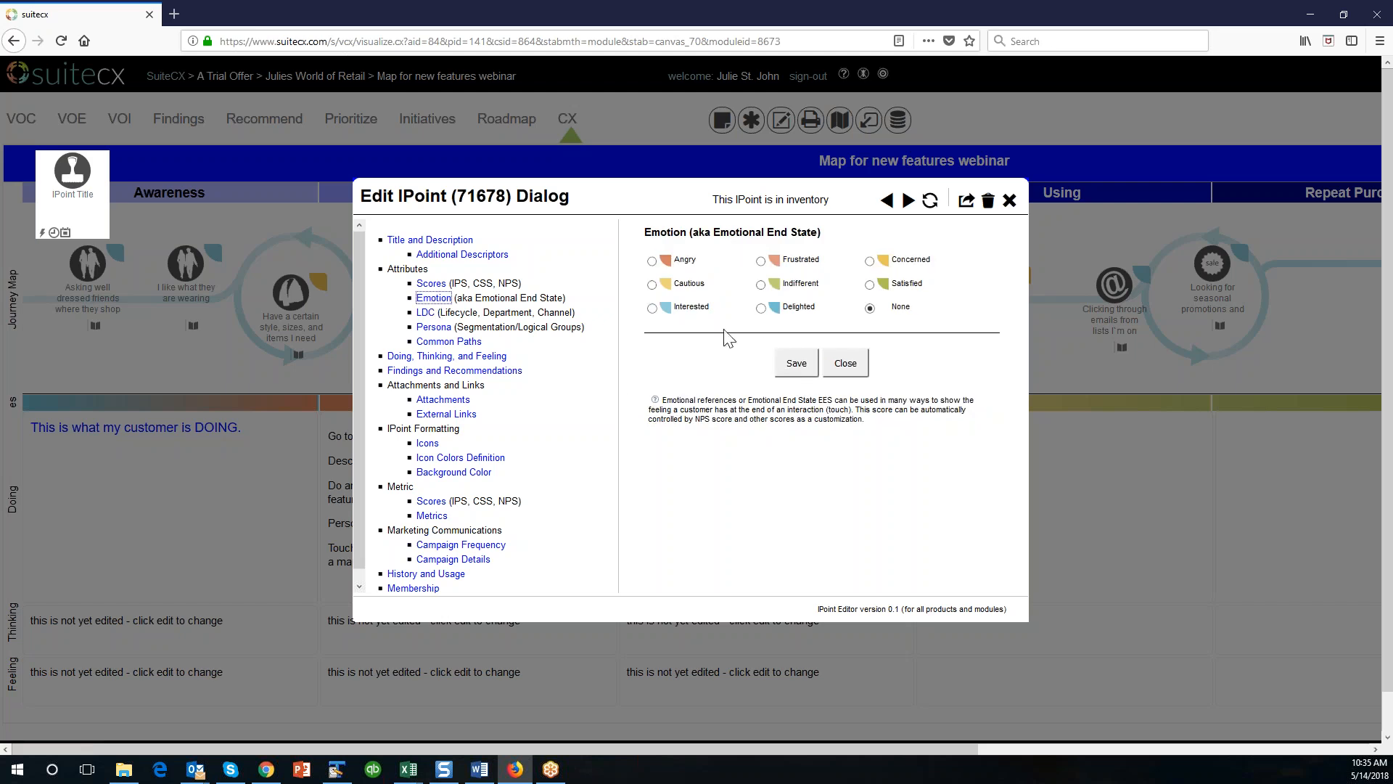
pyautogui.click(652, 284)
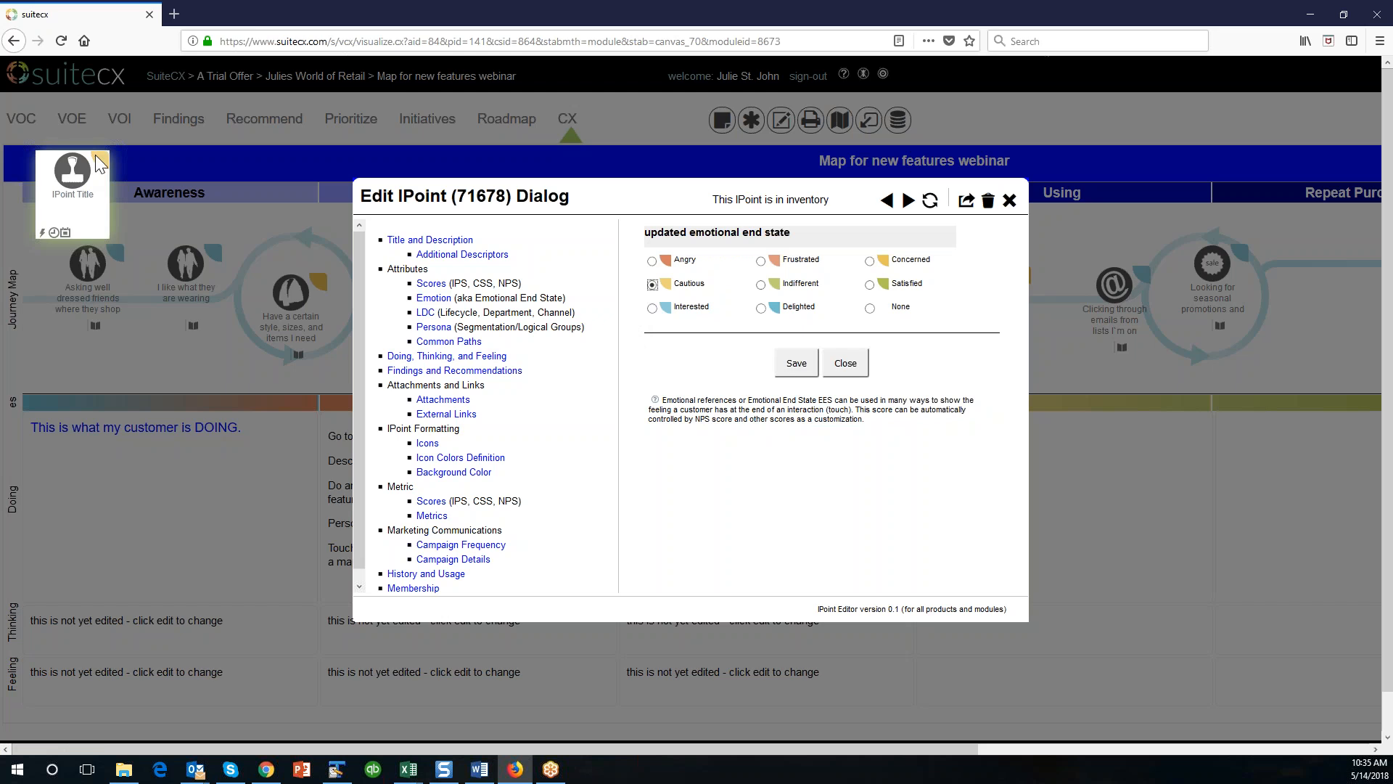
pyautogui.click(795, 363)
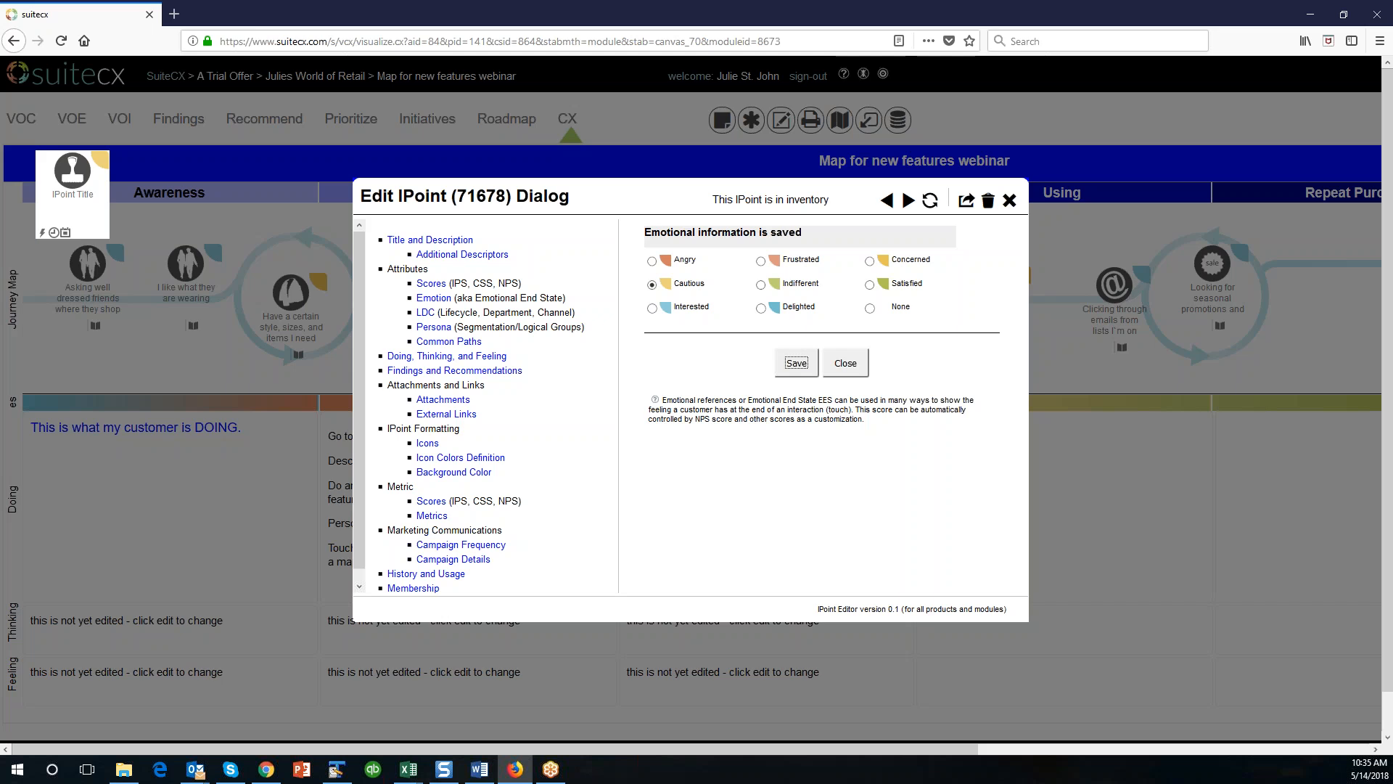
# Rename Segment 1 with the persona's name, assign that persona to the IPoint and save.
pyautogui.click(433, 328)
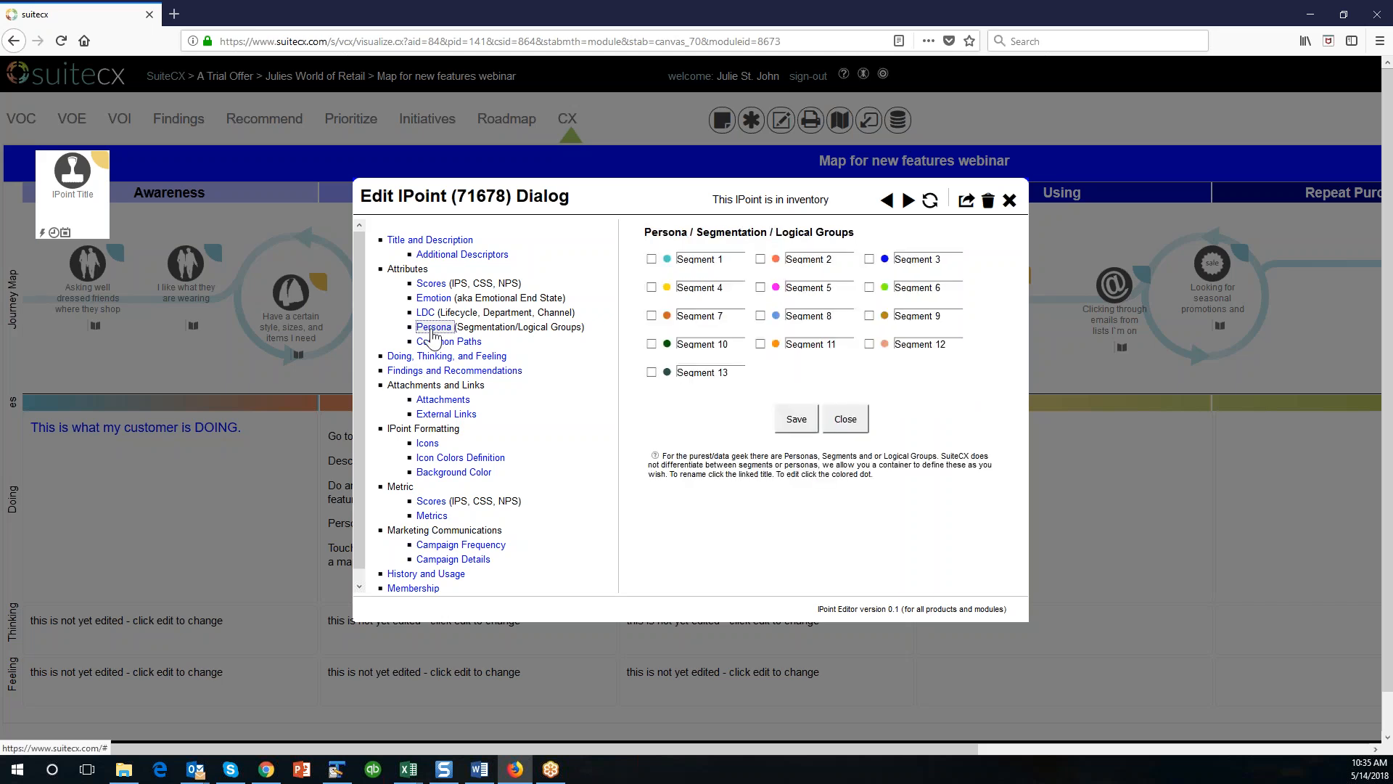
pyautogui.moveTo(740, 260); pyautogui.dragTo(645, 255)
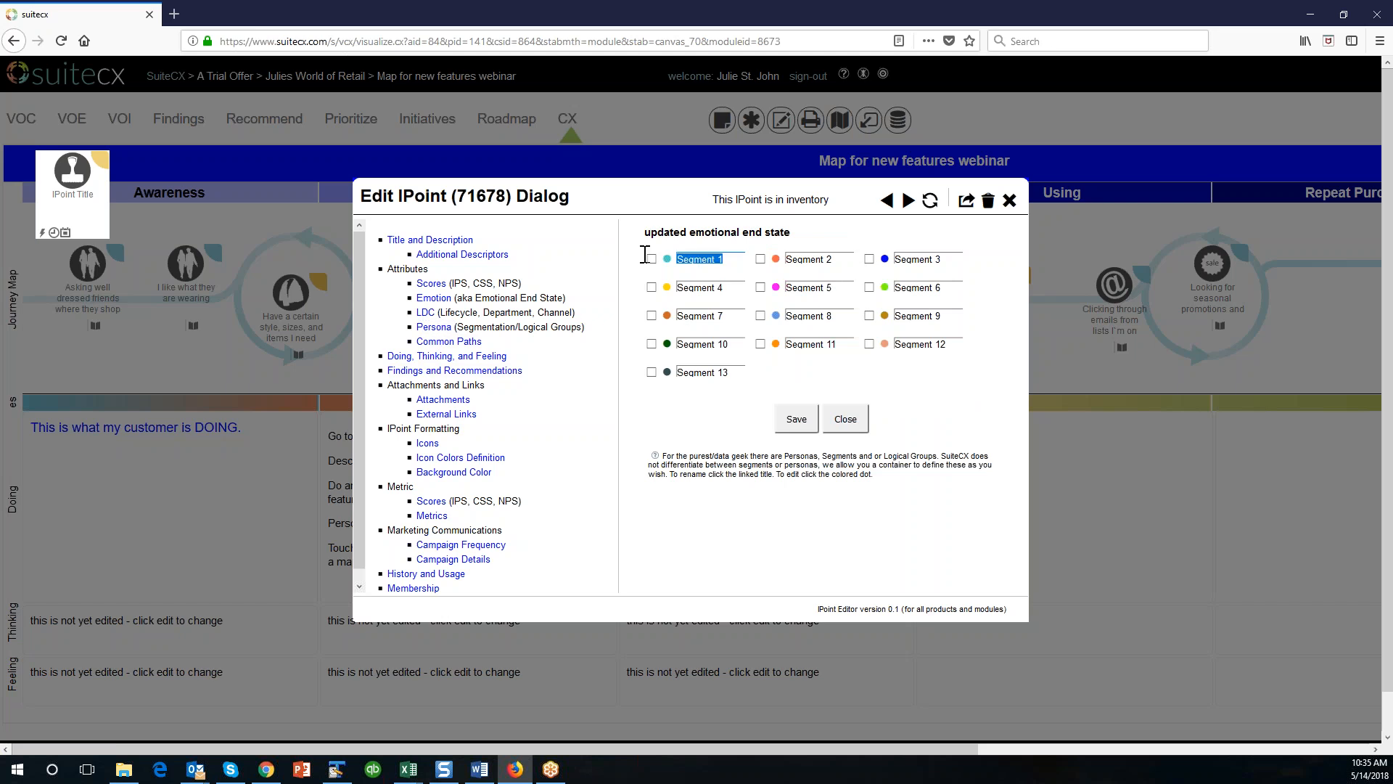
pyautogui.write('Molly M')
pyautogui.press('Tab')
pyautogui.click(943, 259)
pyautogui.click(652, 259)
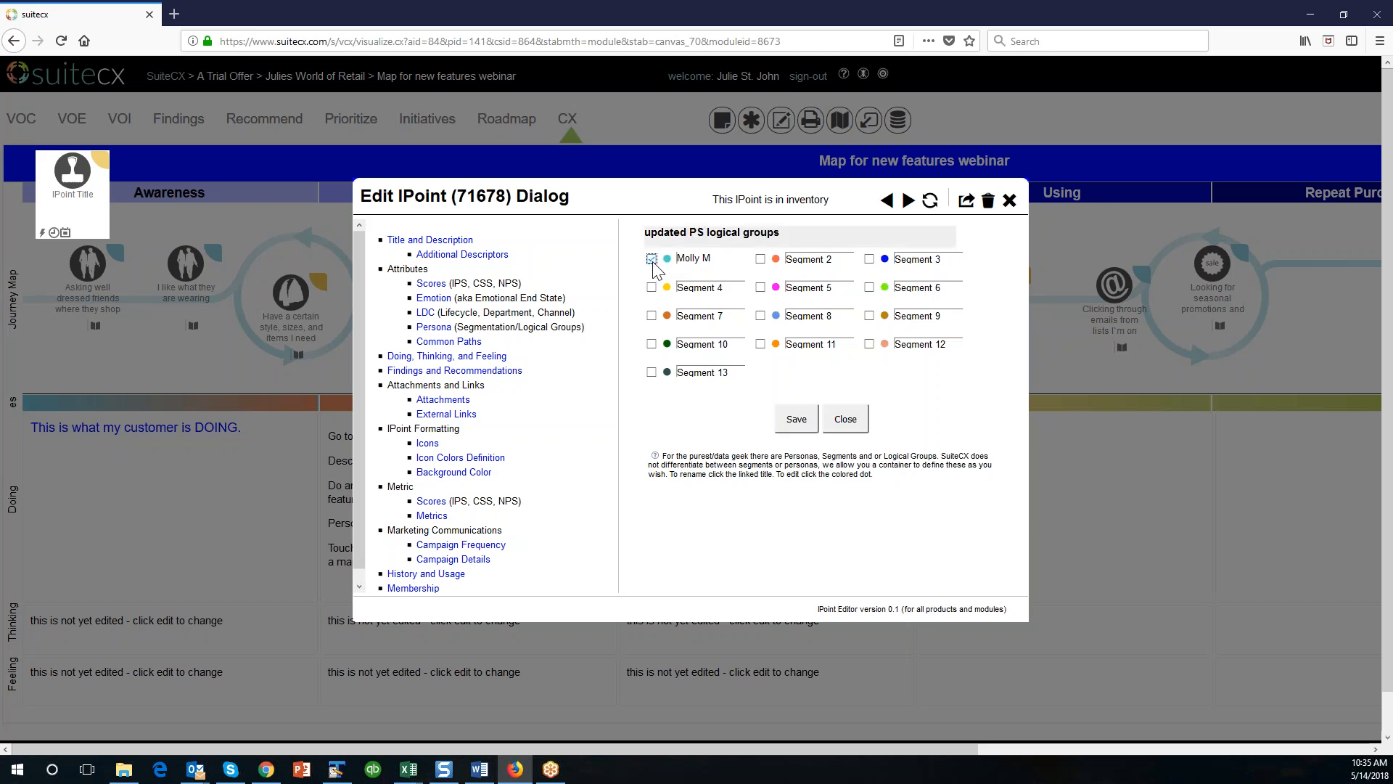
pyautogui.click(791, 420)
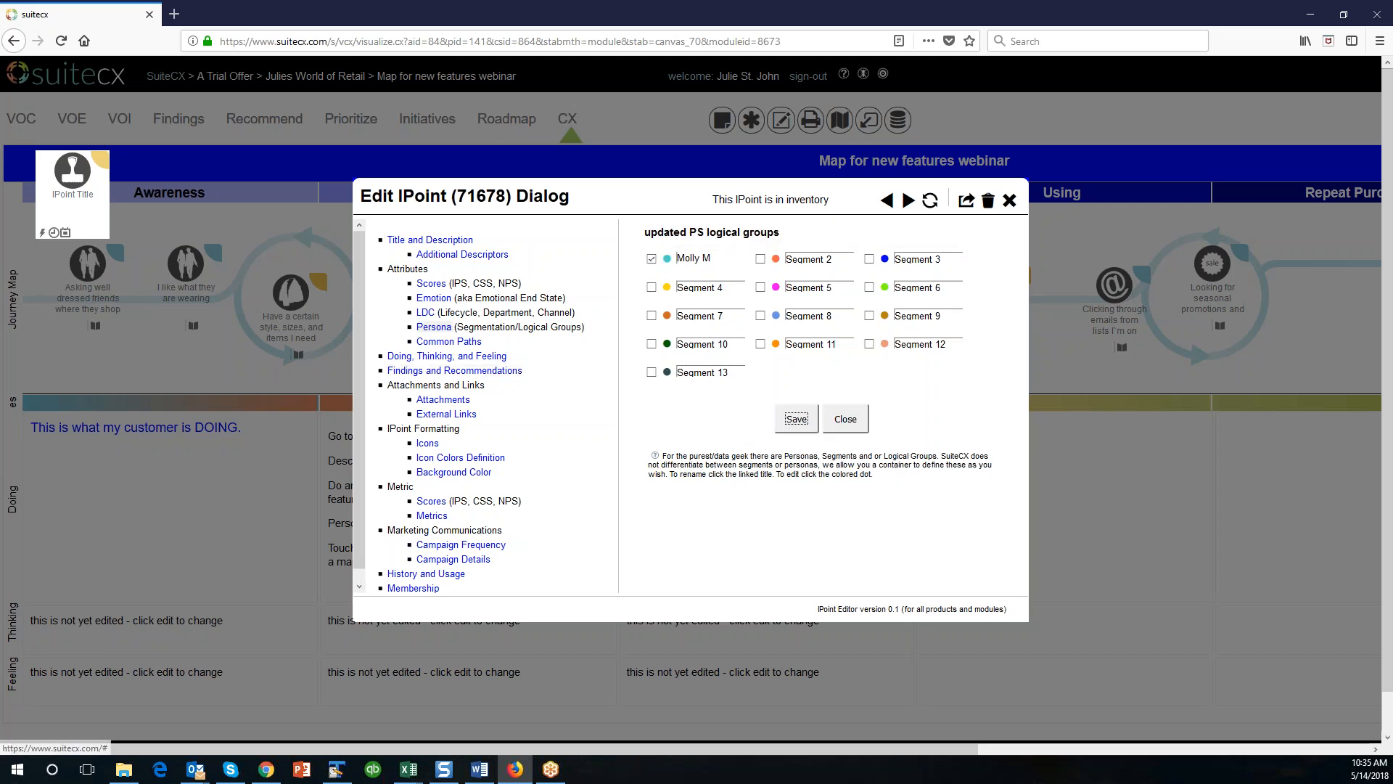
# Look through the IPoint's Doing, Thinking, and Feeling, Findings and Recommendations, Attachments and External Links sections.
pyautogui.click(440, 358)
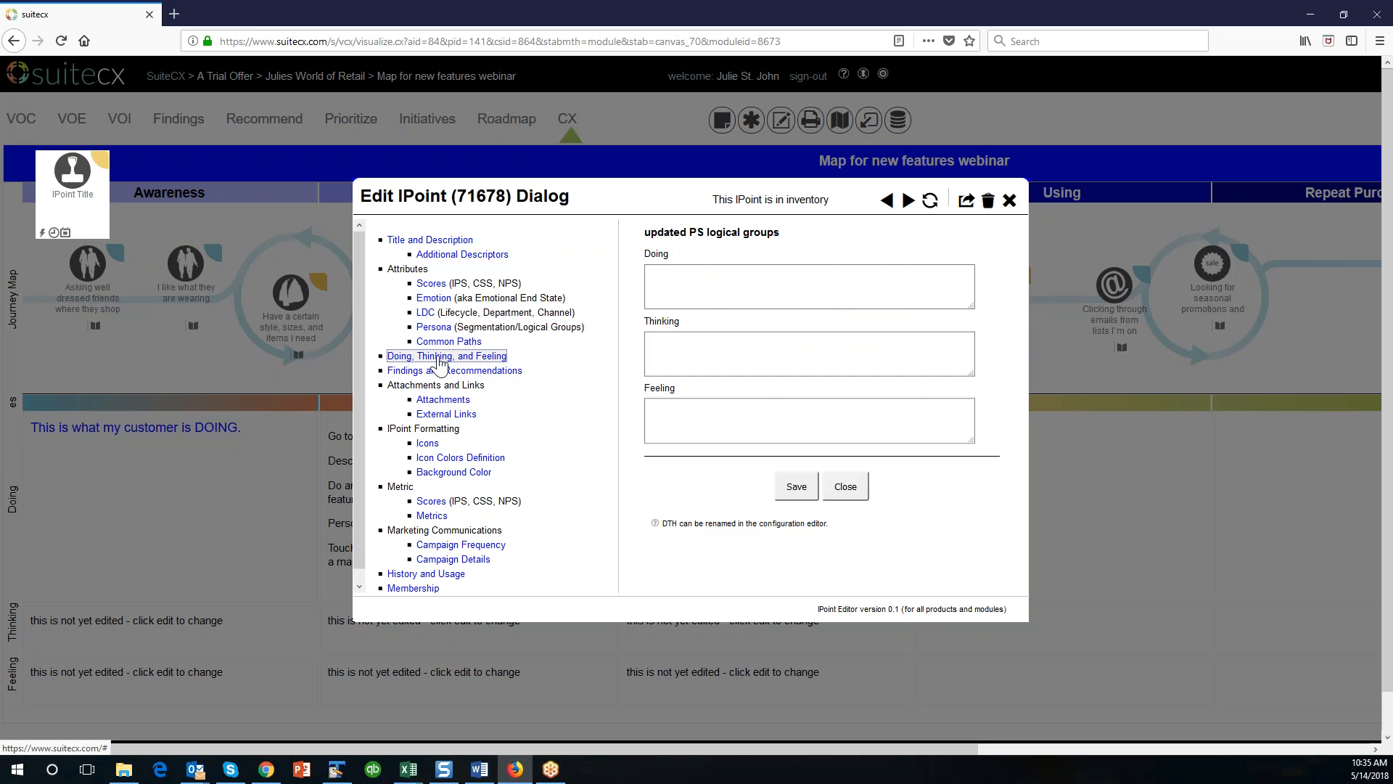
pyautogui.click(443, 371)
pyautogui.click(443, 400)
pyautogui.click(446, 414)
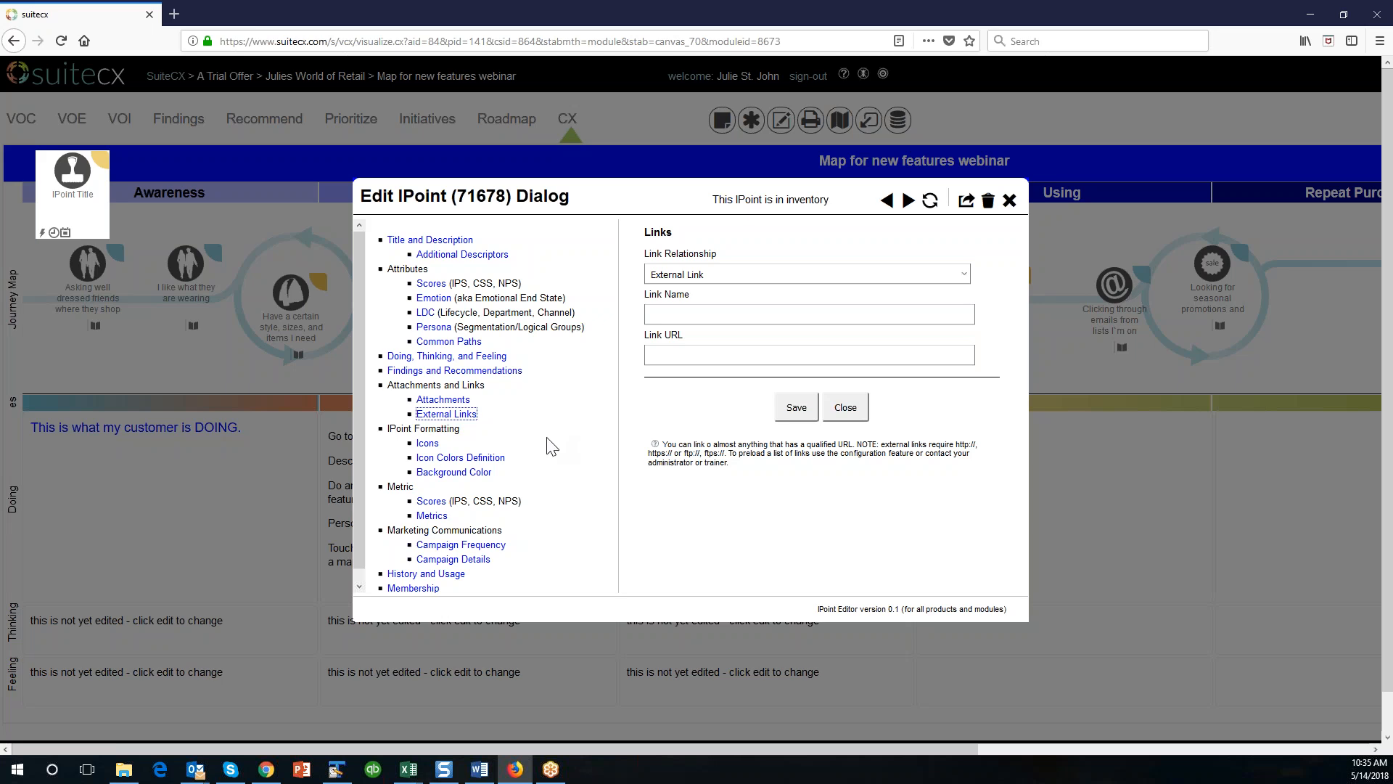
# Change the IPoint's icon to the heart from the Doing/Feeling/Thinking icon category.
pyautogui.click(428, 445)
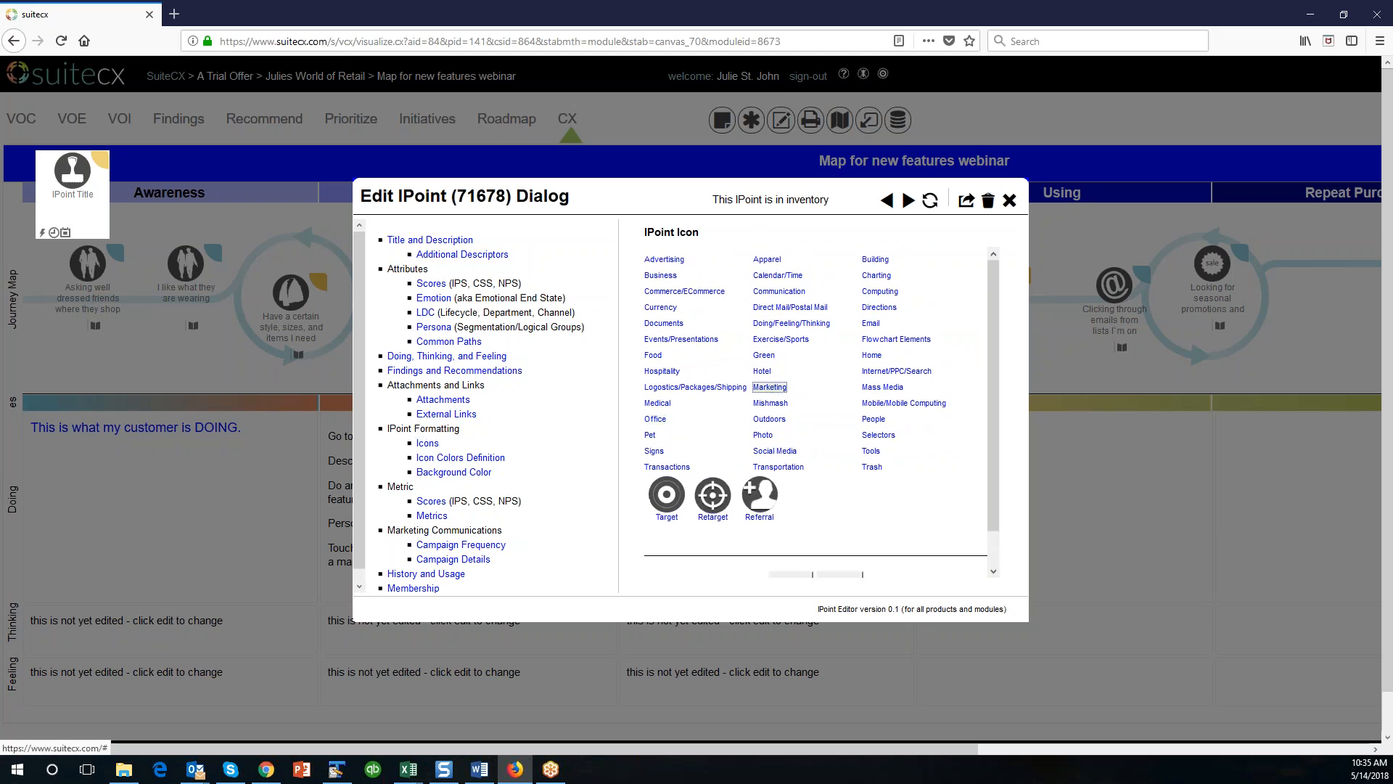
pyautogui.click(766, 356)
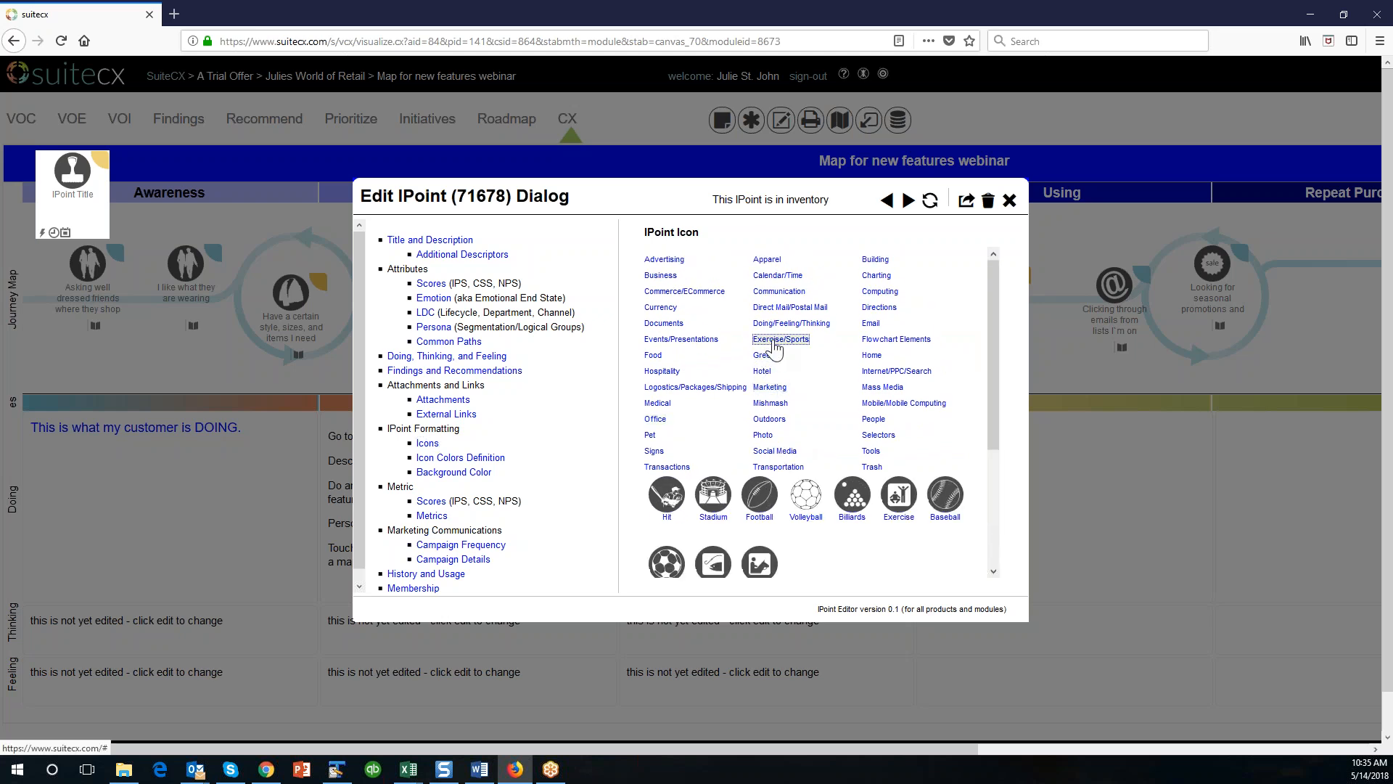
pyautogui.click(772, 323)
pyautogui.click(759, 500)
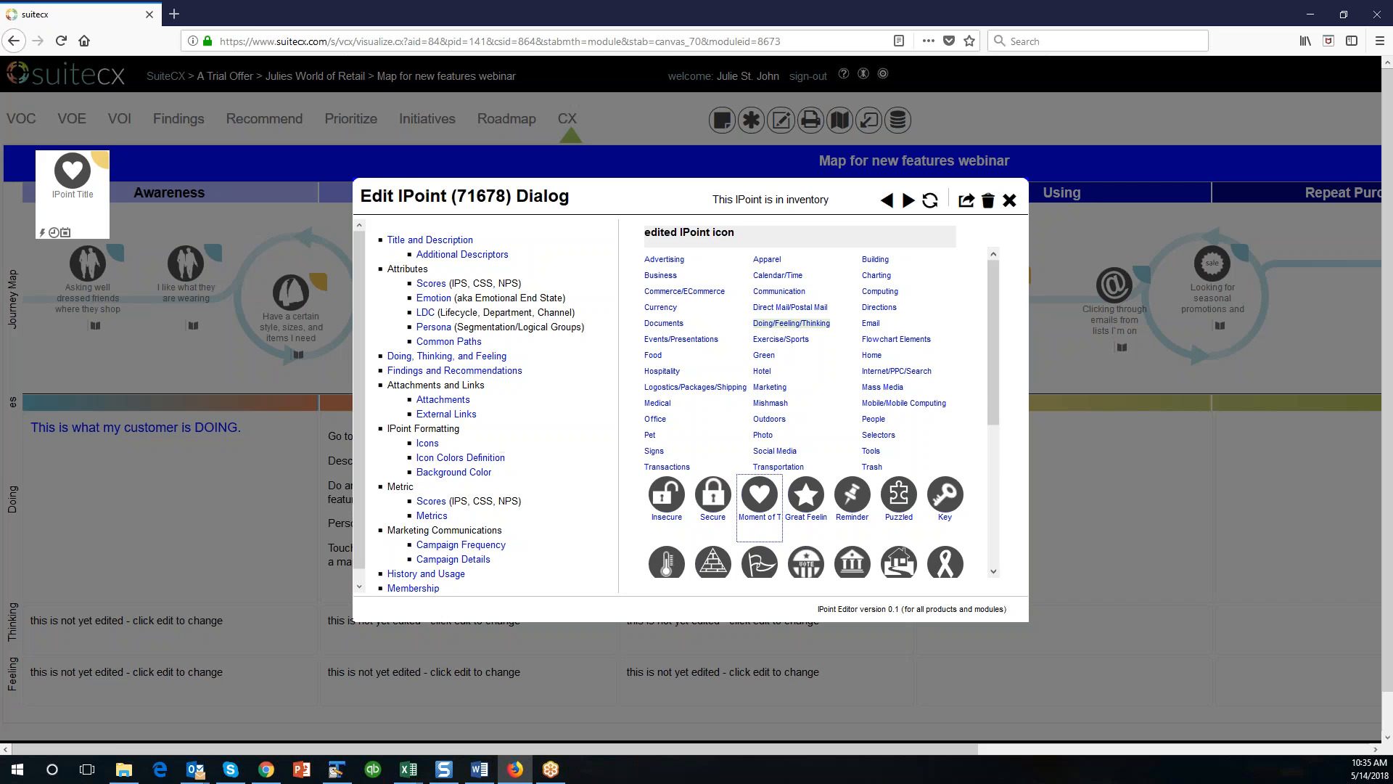
# Set the IPoint's icon color to Brick and save it.
pyautogui.click(473, 459)
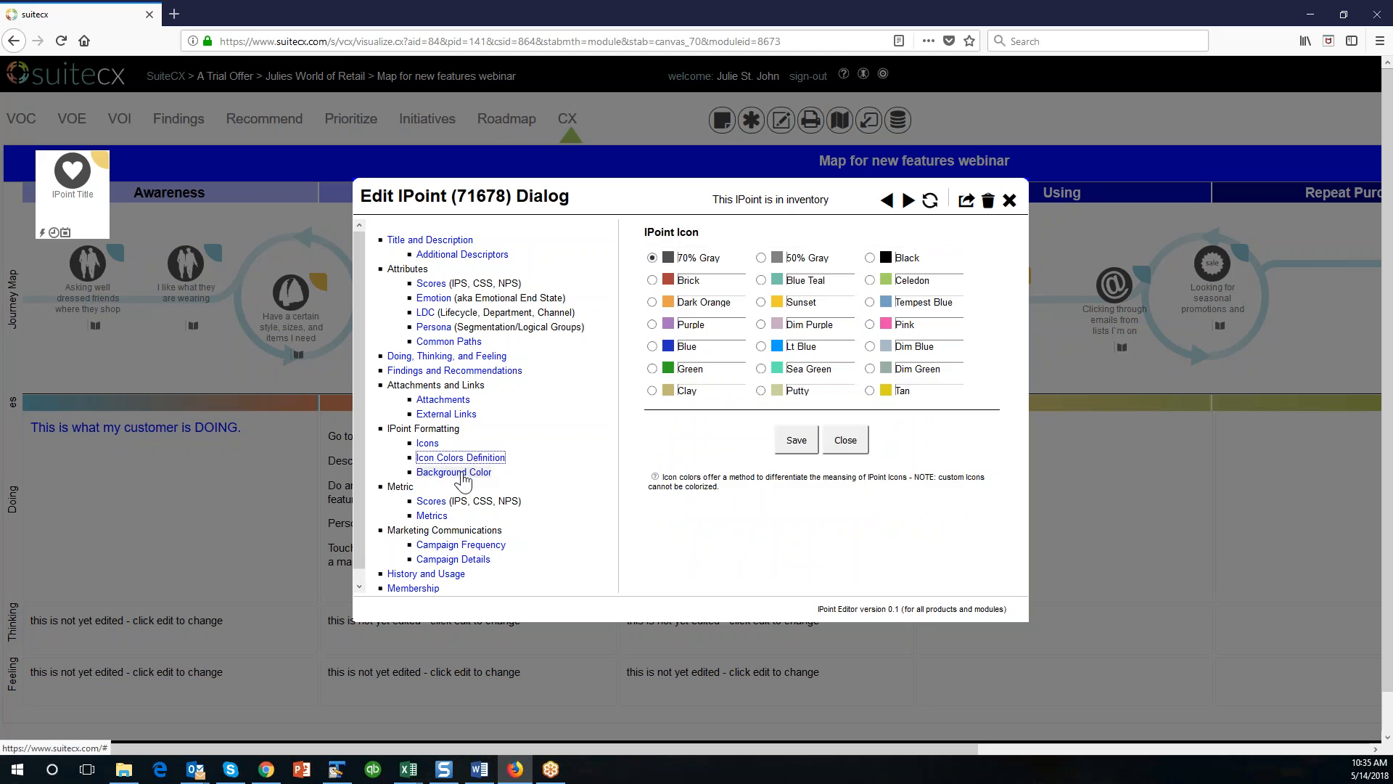
pyautogui.click(652, 280)
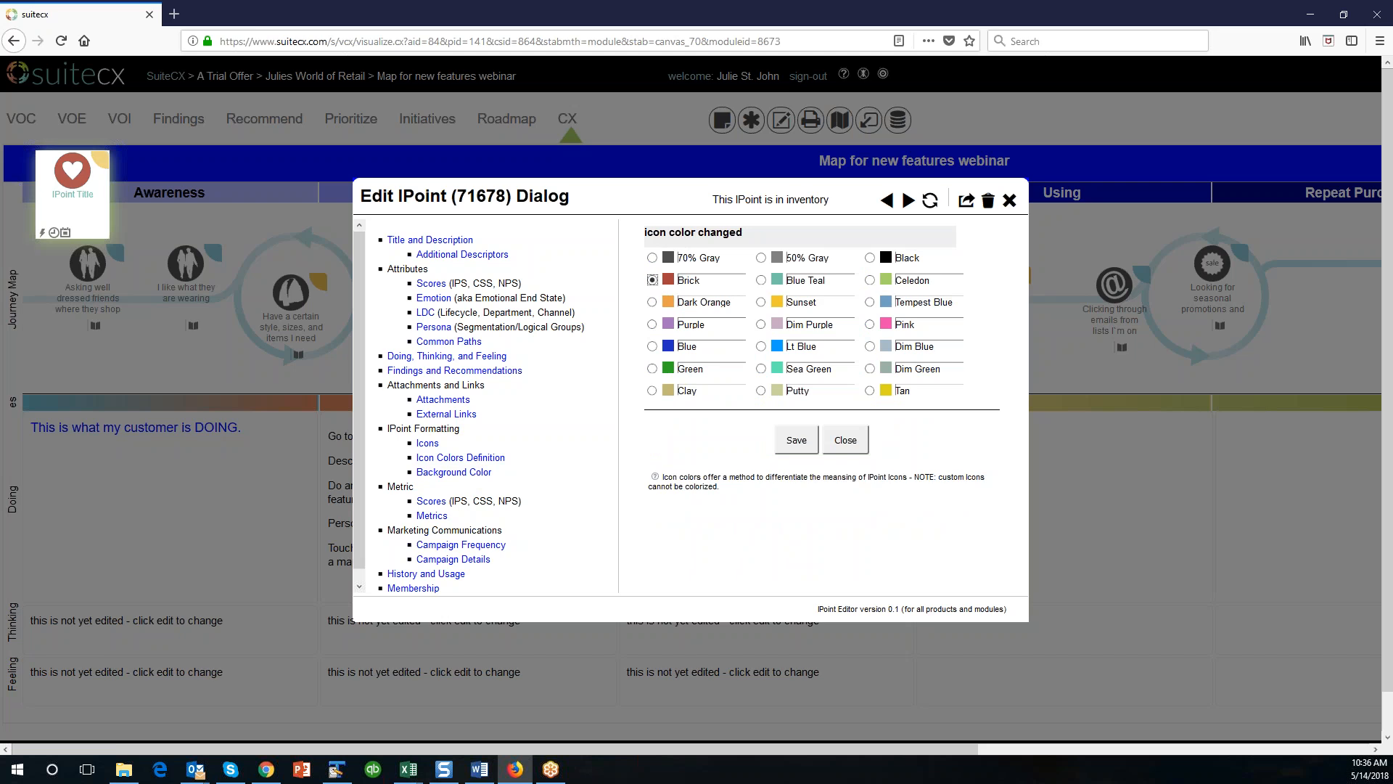
pyautogui.click(801, 444)
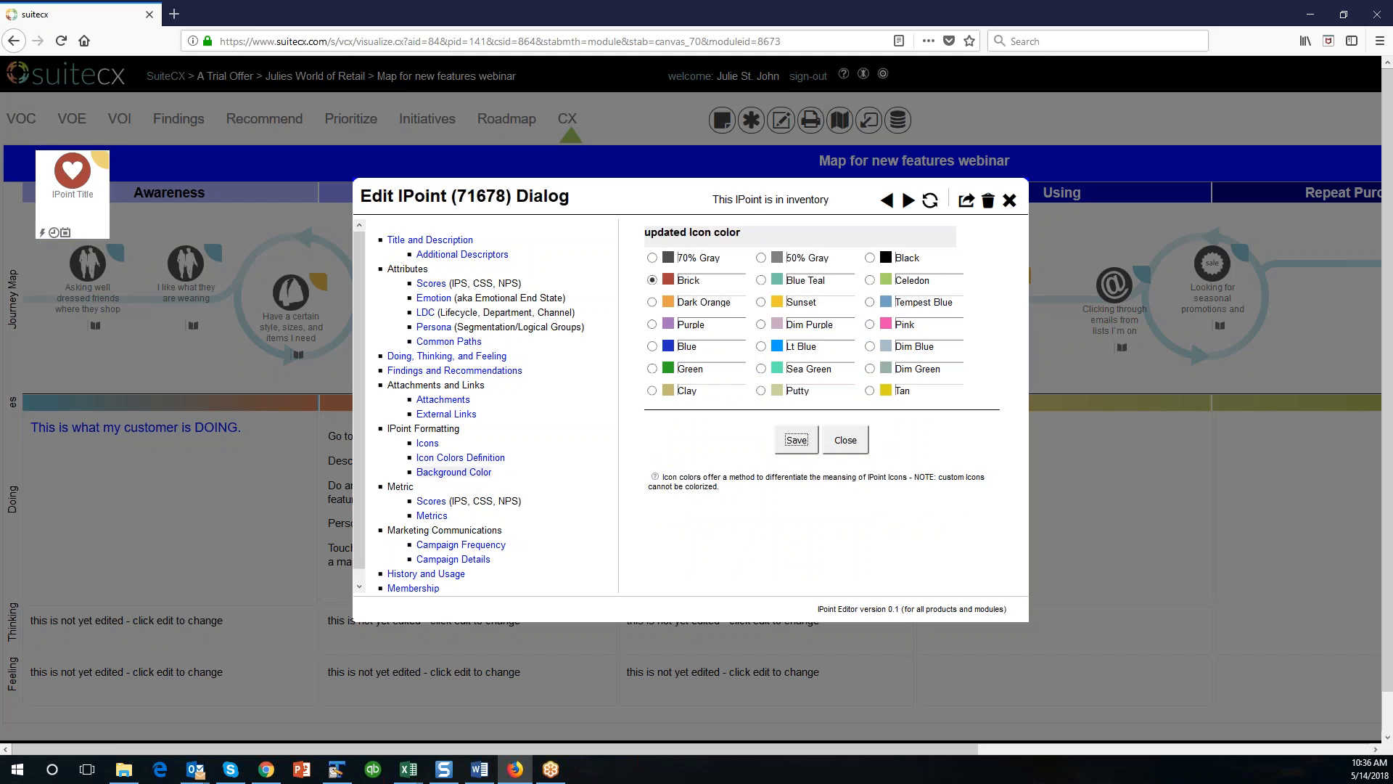
# Examine the IPoint's background color choices, metric scores and the fields of several Metrics categories, including Website.
pyautogui.click(462, 473)
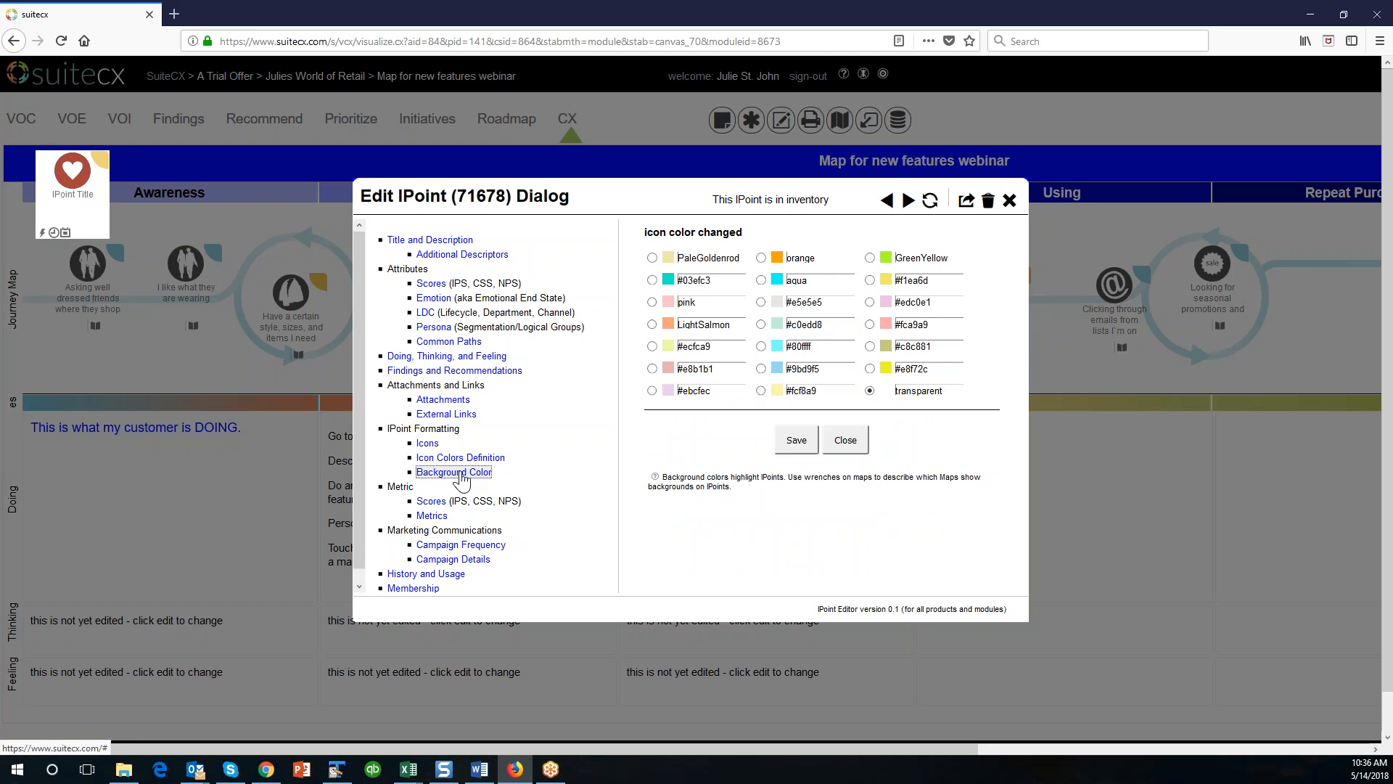
pyautogui.scroll(-1, 462, 479)
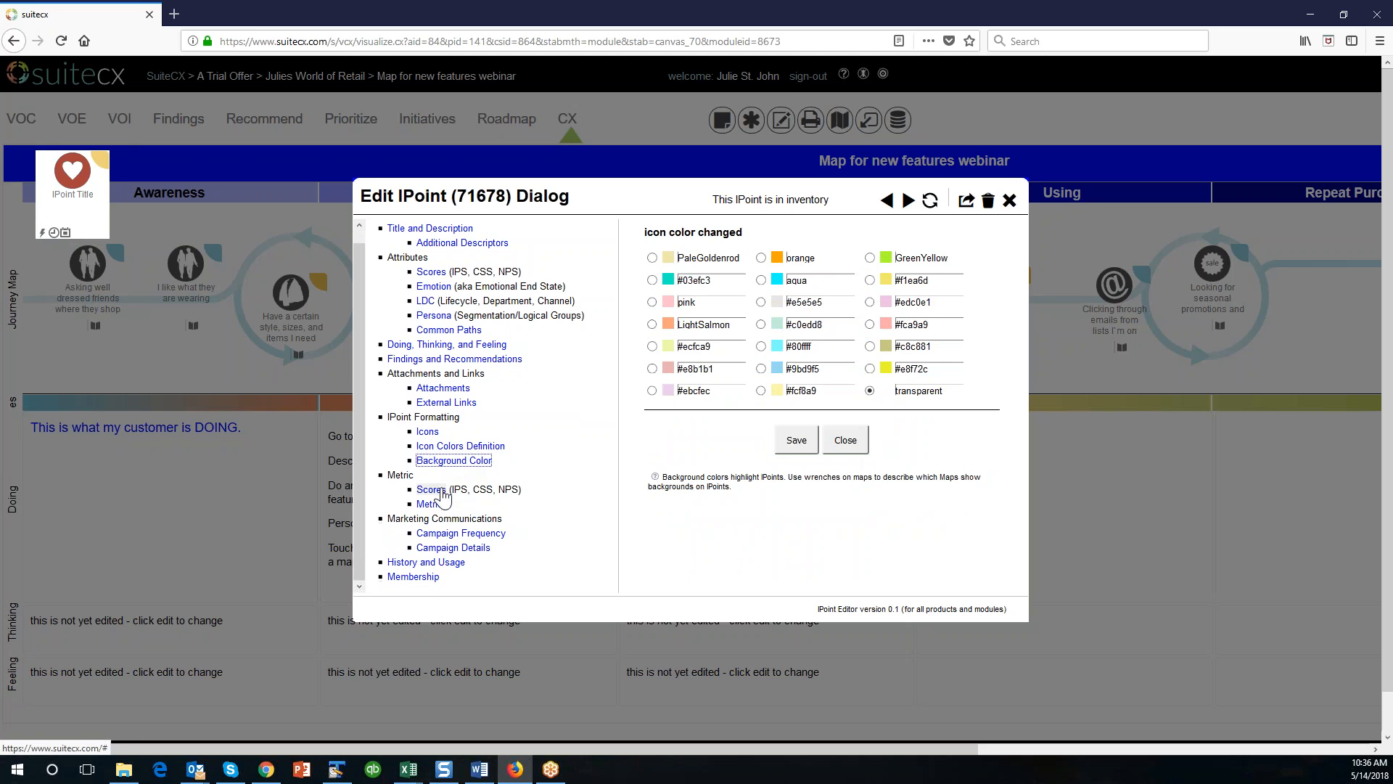
pyautogui.click(431, 489)
pyautogui.click(432, 503)
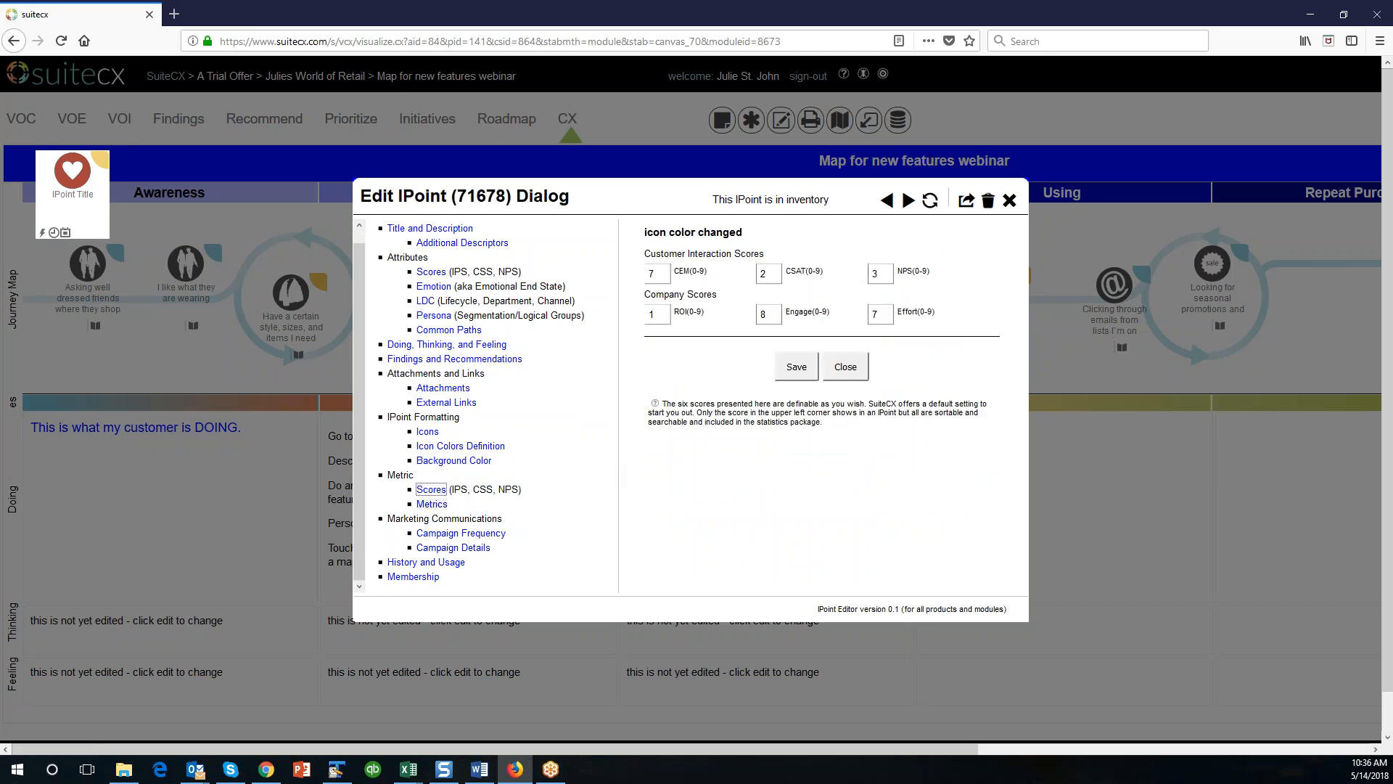
pyautogui.click(780, 286)
pyautogui.click(780, 316)
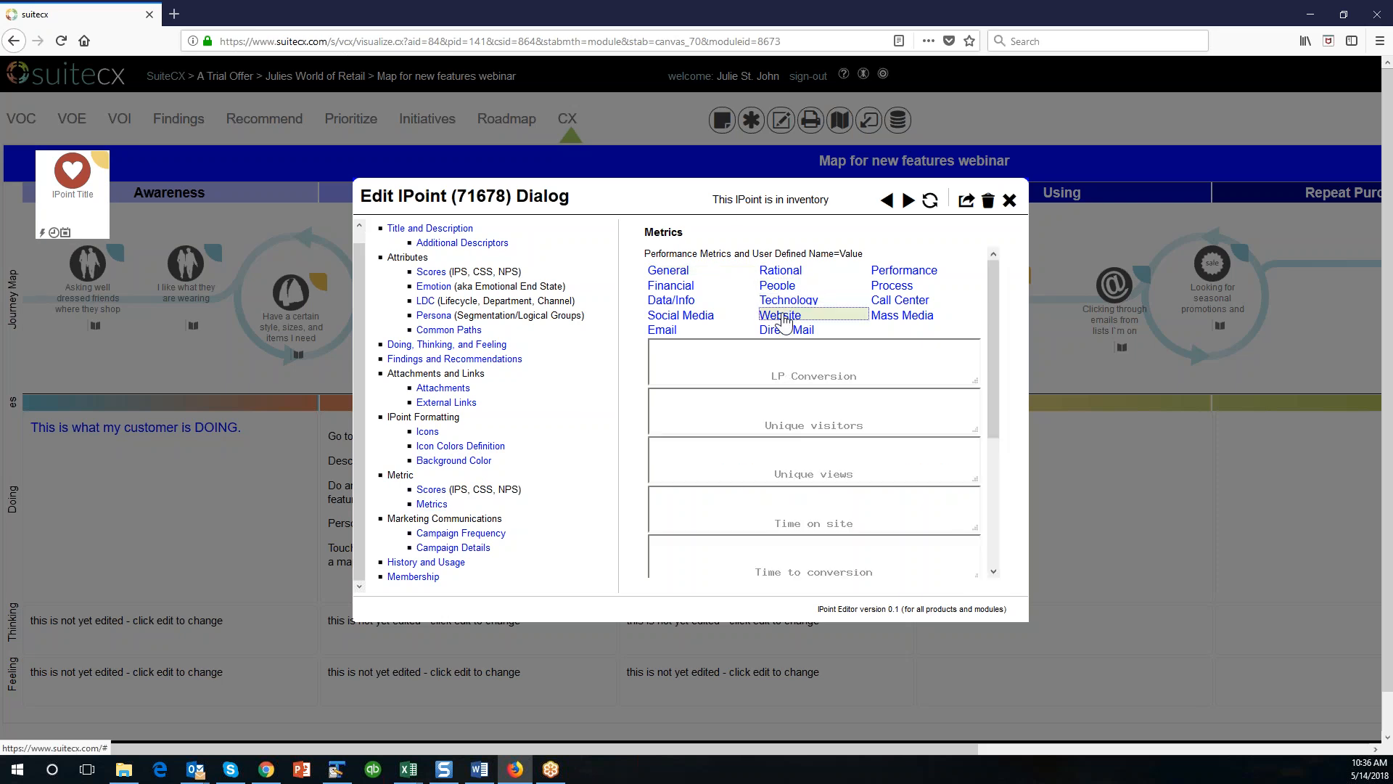
pyautogui.click(894, 286)
pyautogui.click(898, 275)
pyautogui.click(666, 312)
pyautogui.click(666, 303)
pyautogui.scroll(-1, 504, 516)
# Review the IPoint's Campaign Frequency options, Campaign Details fields, and History and Usage record.
pyautogui.click(461, 533)
pyautogui.scroll(1, 615, 483)
pyautogui.scroll(-1, 615, 483)
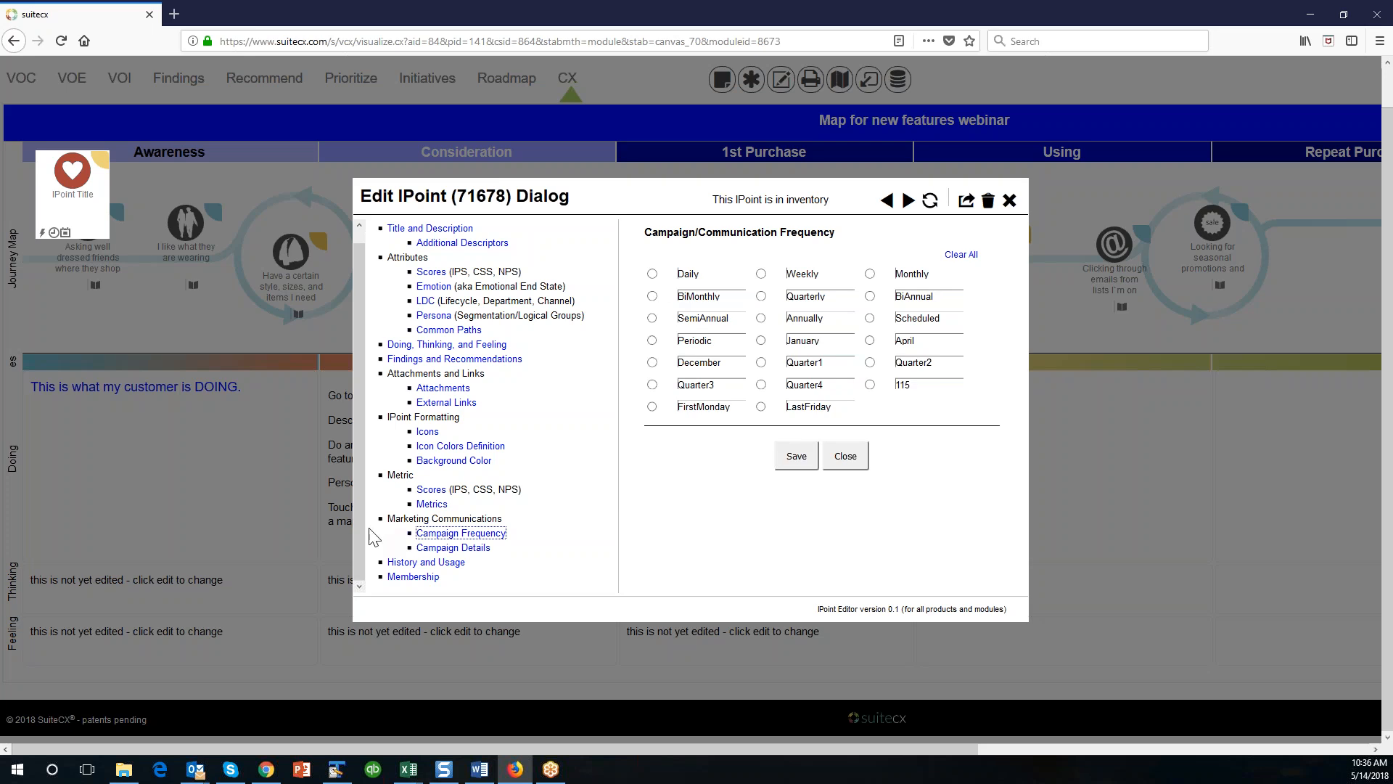
pyautogui.click(463, 550)
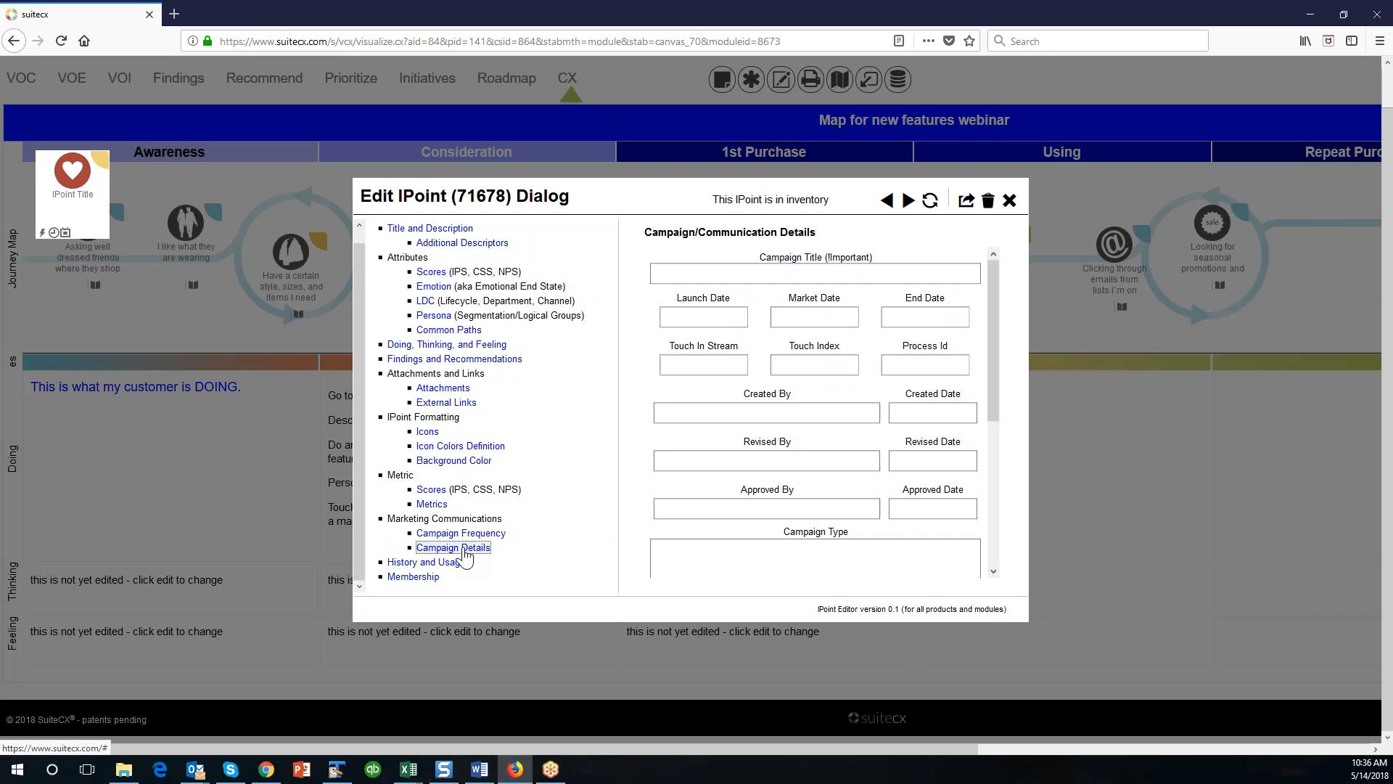
pyautogui.moveTo(988, 346); pyautogui.dragTo(1006, 528)
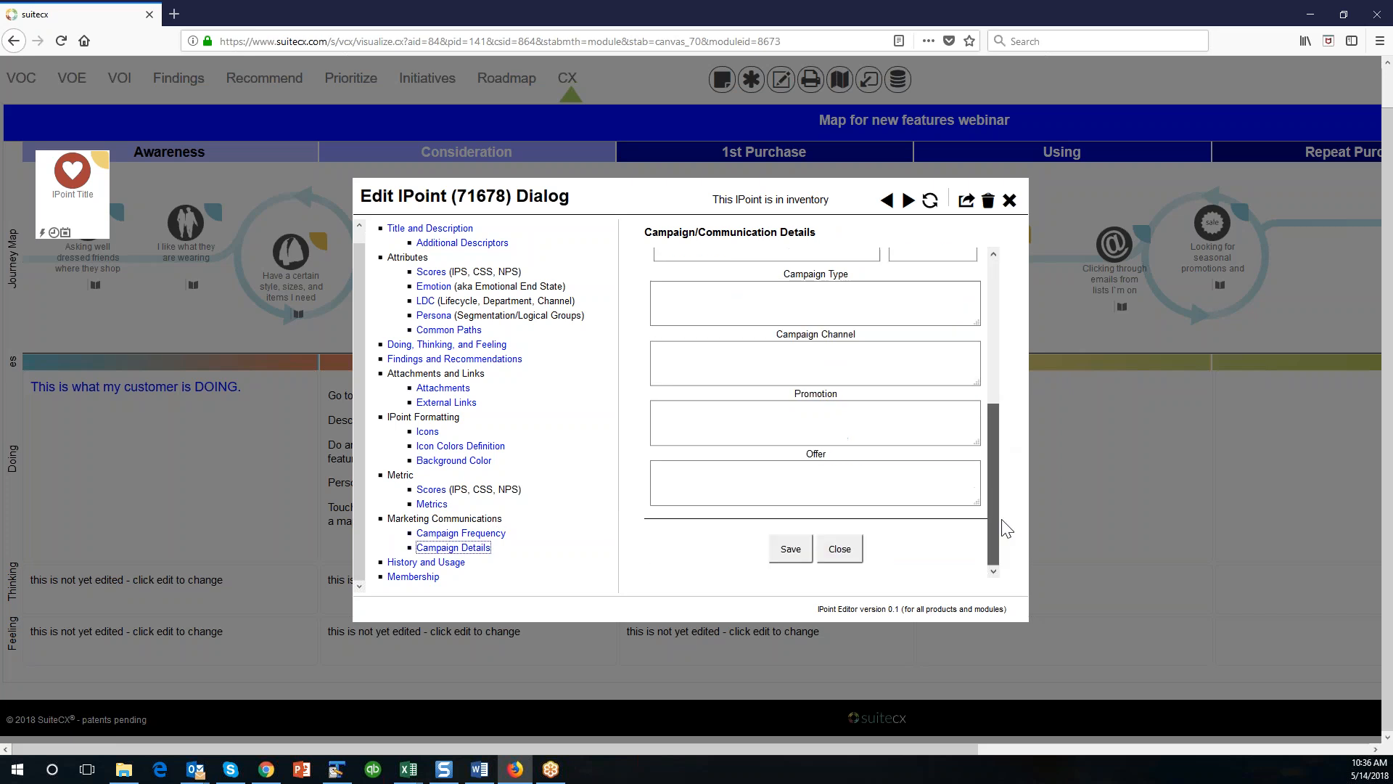
pyautogui.scroll(5, 994, 341)
pyautogui.click(426, 562)
pyautogui.moveTo(994, 386); pyautogui.dragTo(999, 343)
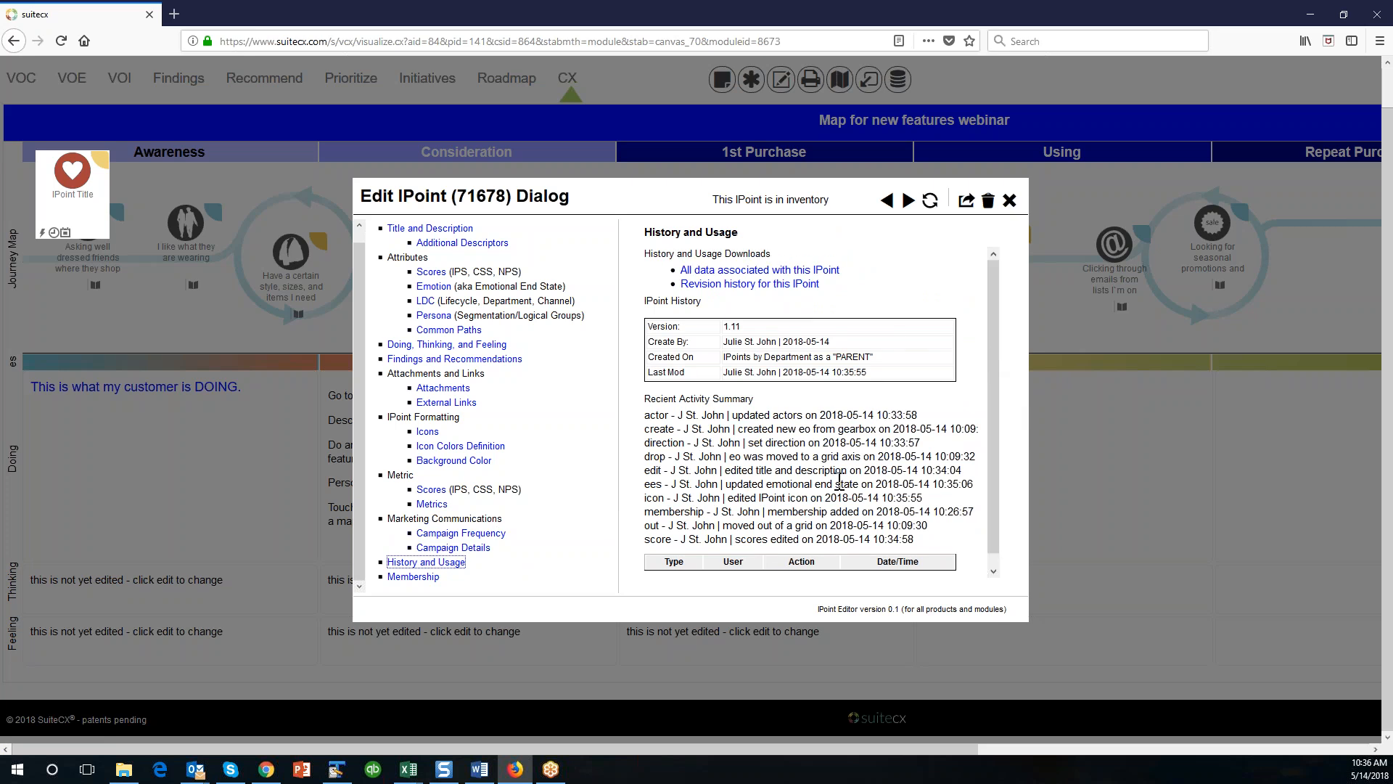
# Add the IPoint to Story Map for Retail Week 1 and Story Map for Retail Week 2, then save and close its editor.
pyautogui.click(428, 578)
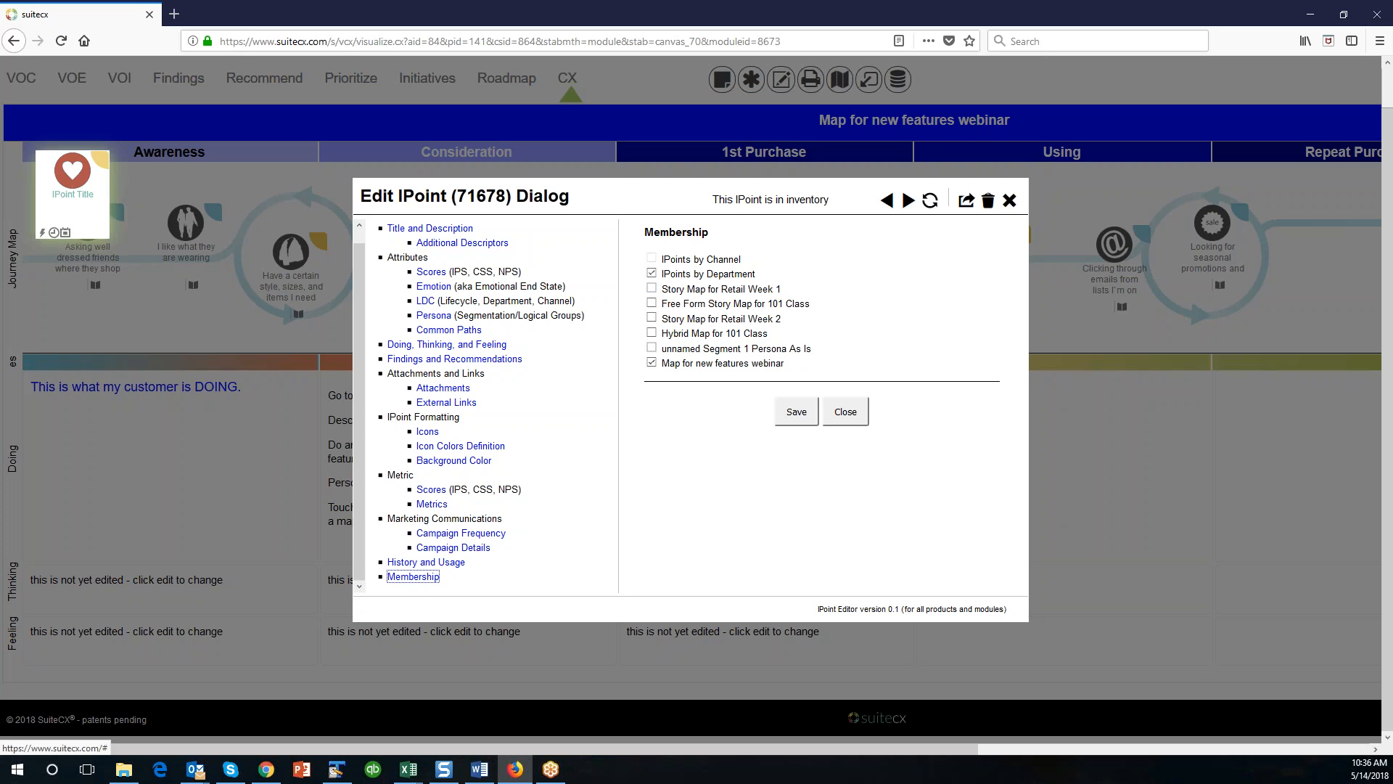
pyautogui.click(652, 289)
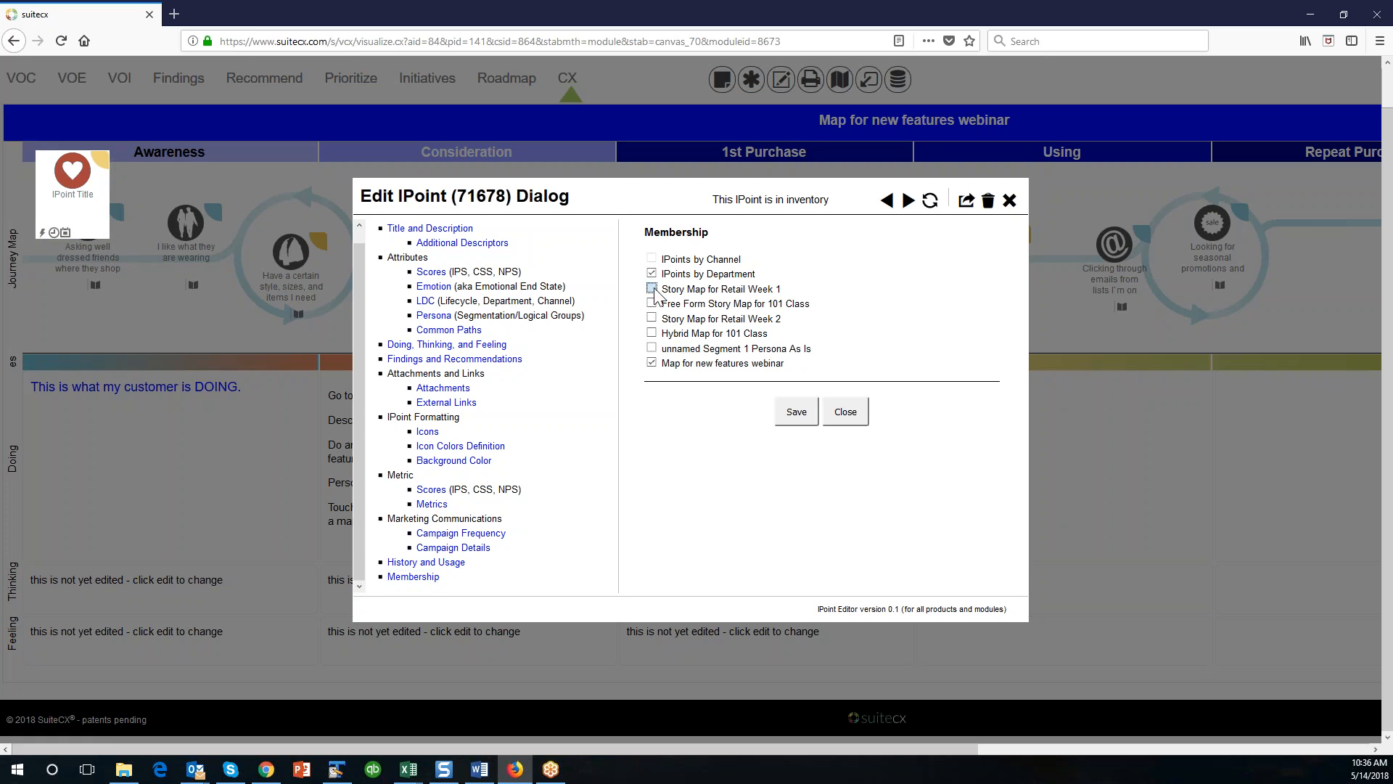
pyautogui.click(653, 318)
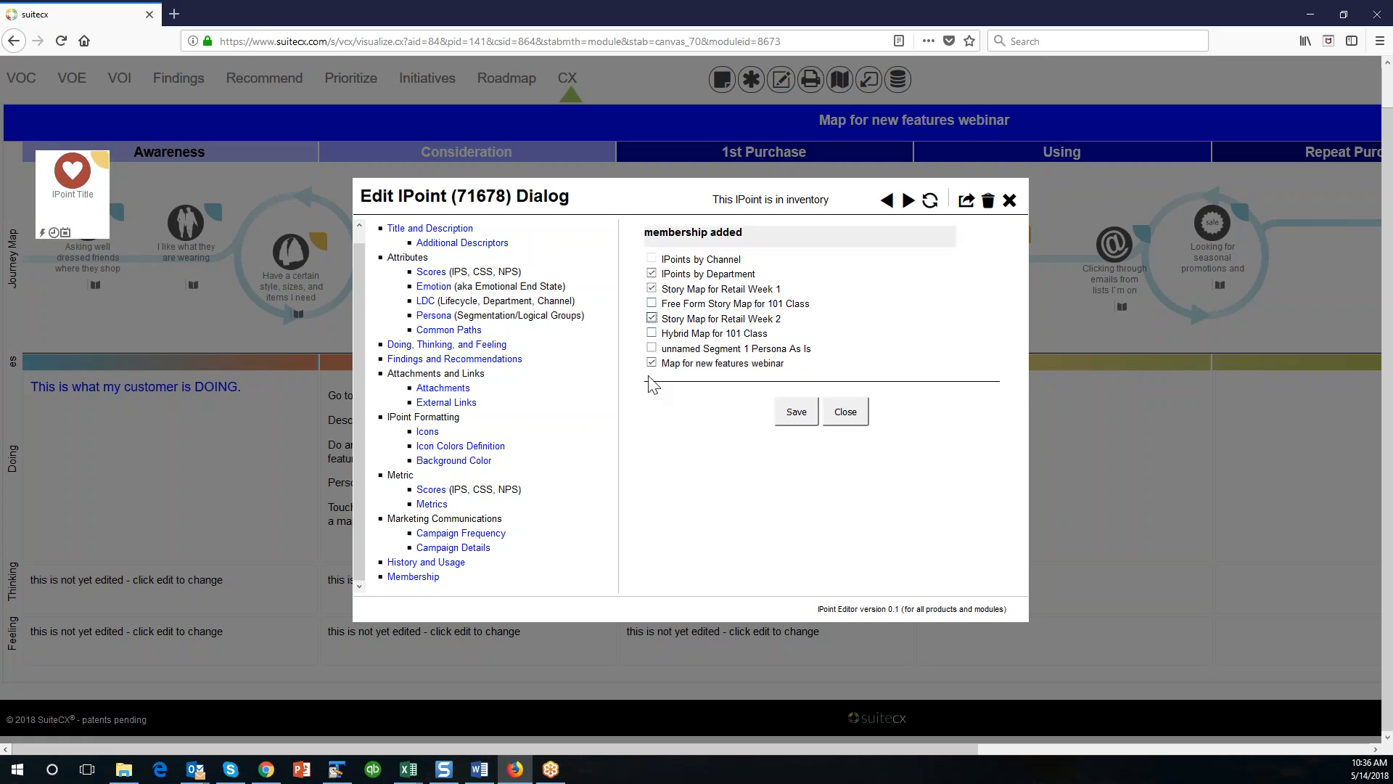
pyautogui.click(803, 415)
pyautogui.click(855, 419)
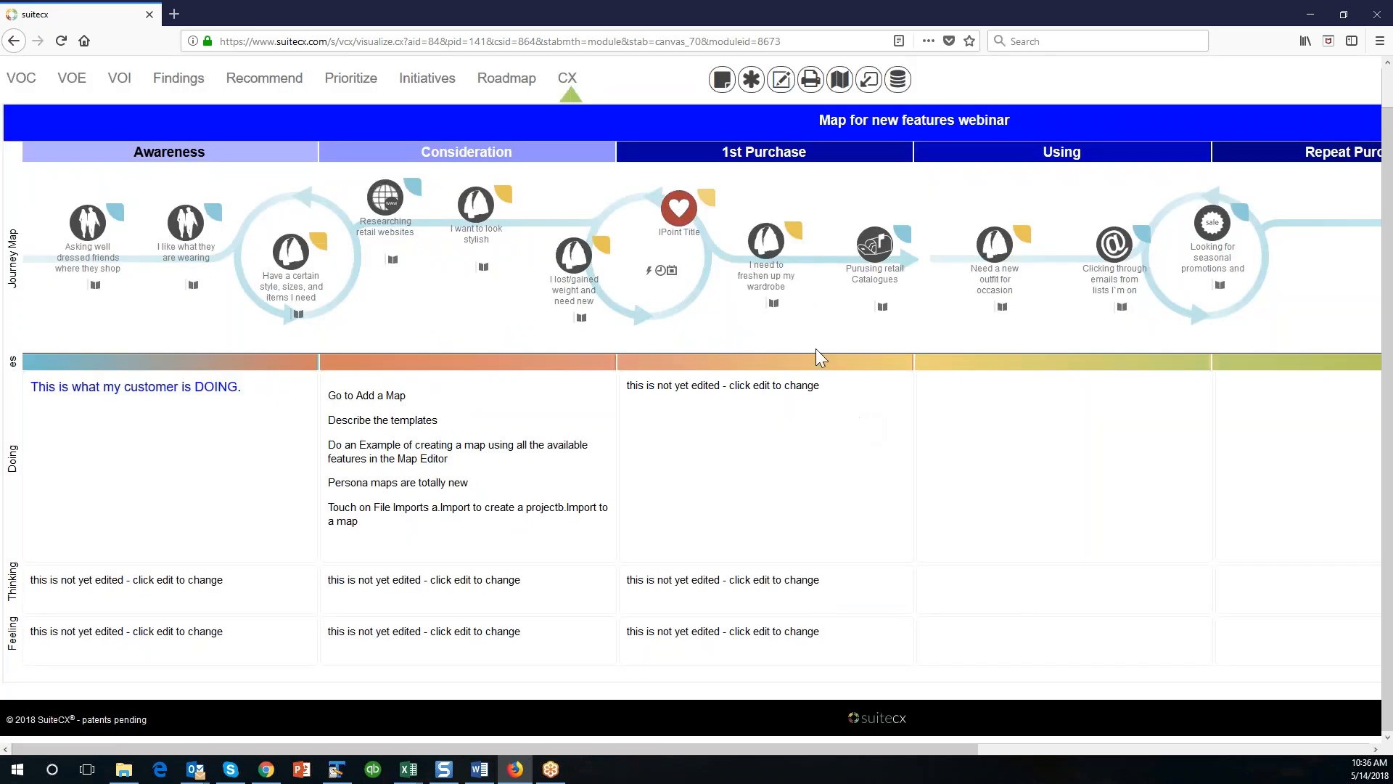
pyautogui.click(698, 216)
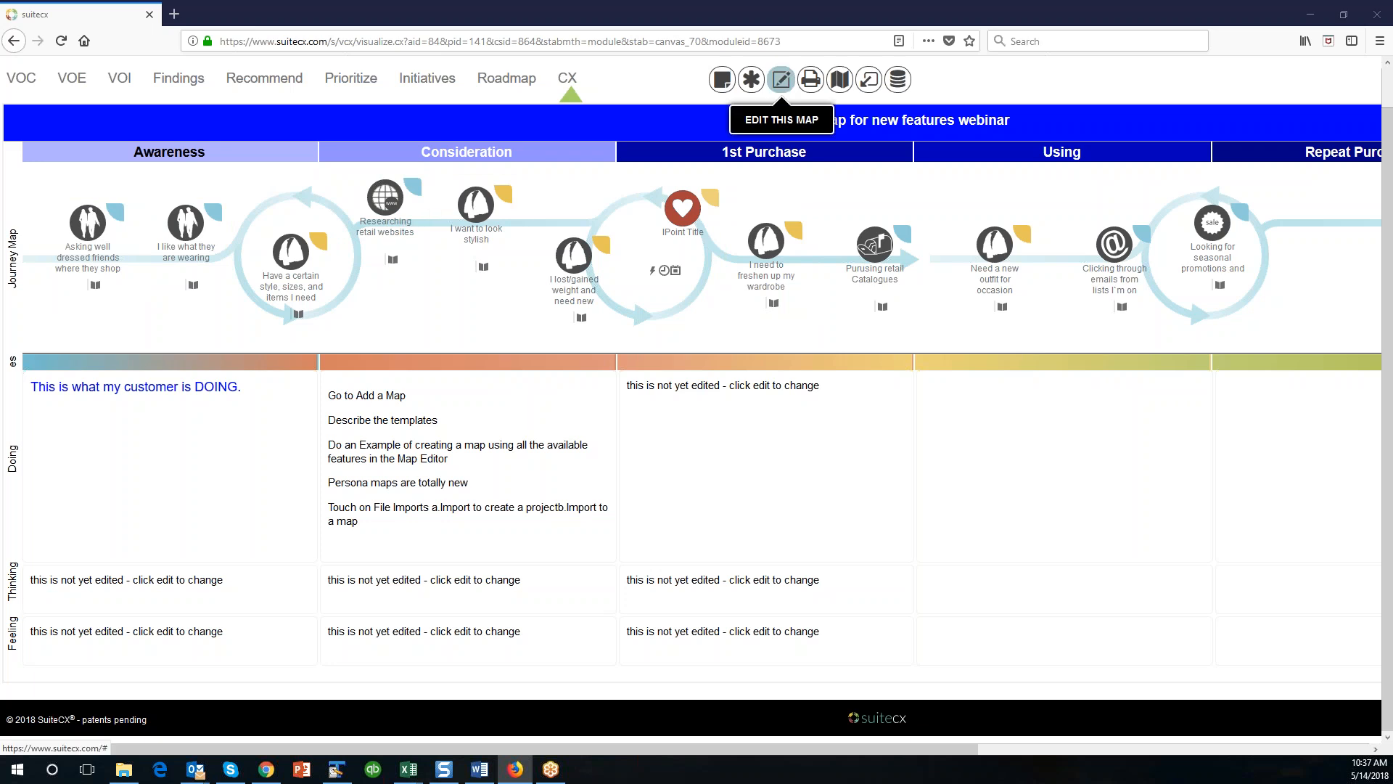
# Edit the map's row functionality, changing Row 3 to Customer Story Map with Graph - Large - Spans All Columns.
pyautogui.click(781, 79)
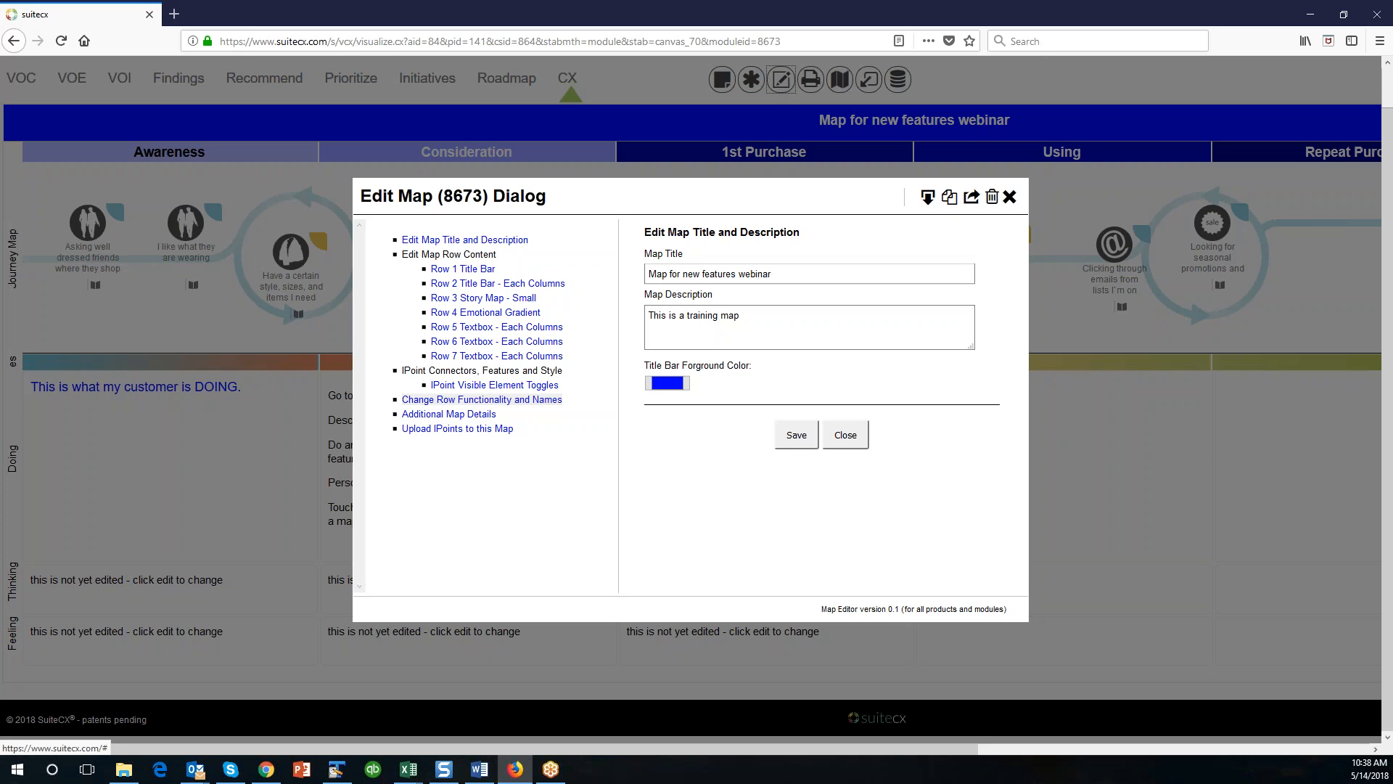
pyautogui.click(497, 401)
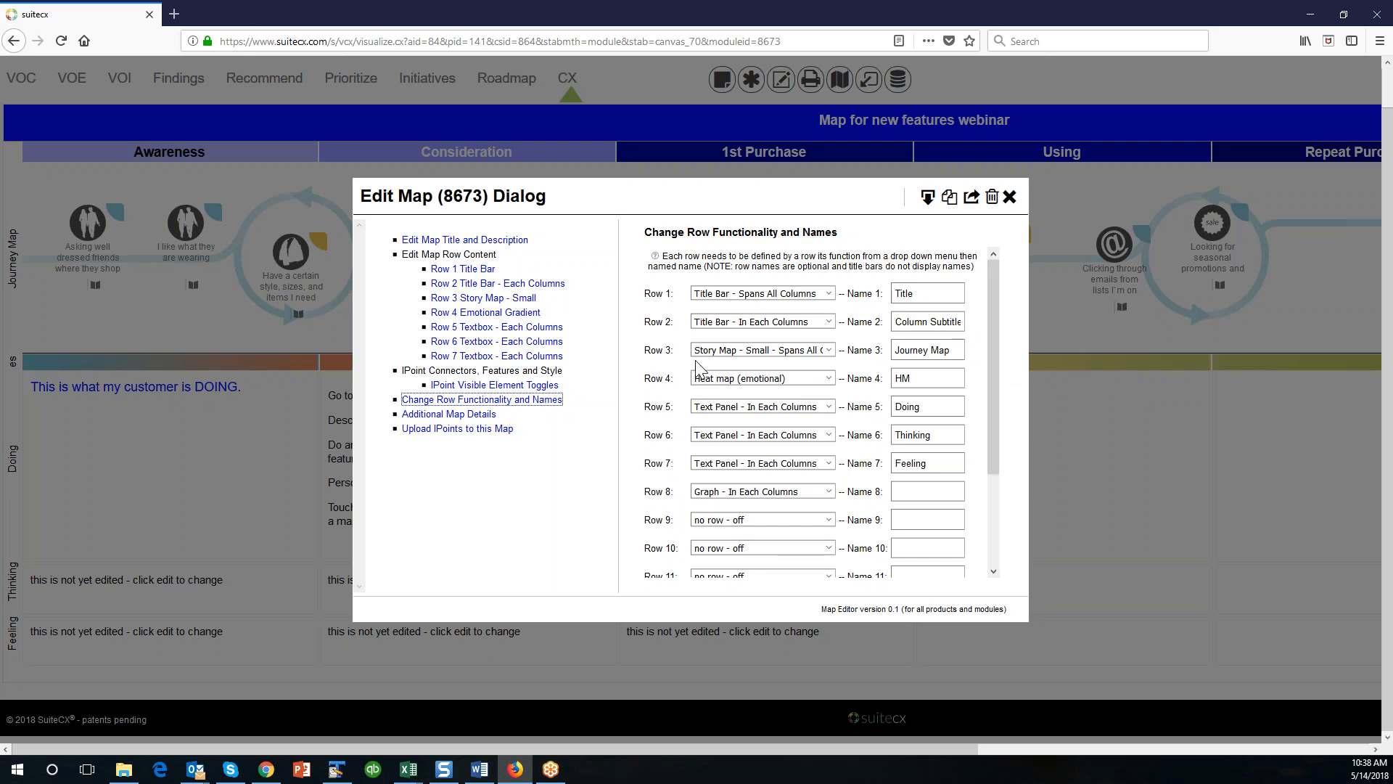
pyautogui.click(832, 353)
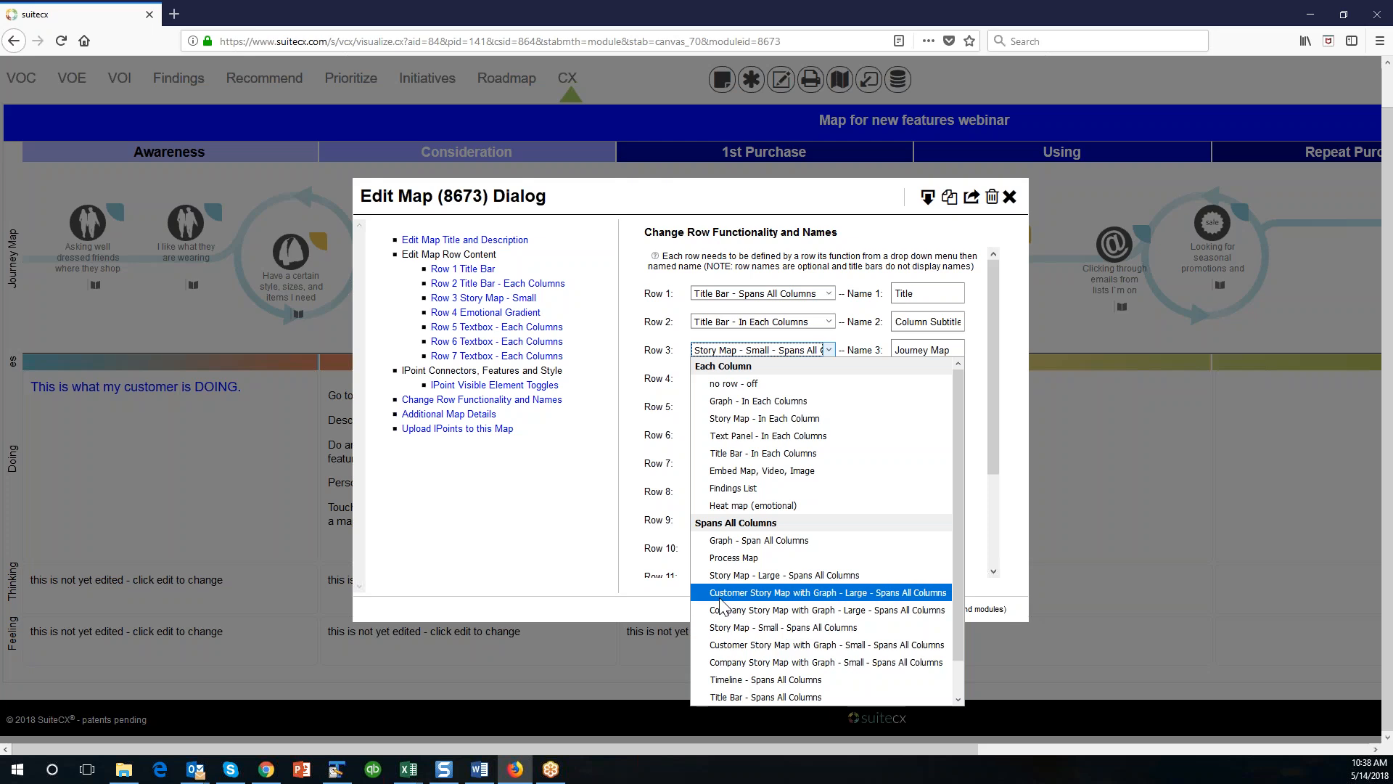
pyautogui.click(854, 599)
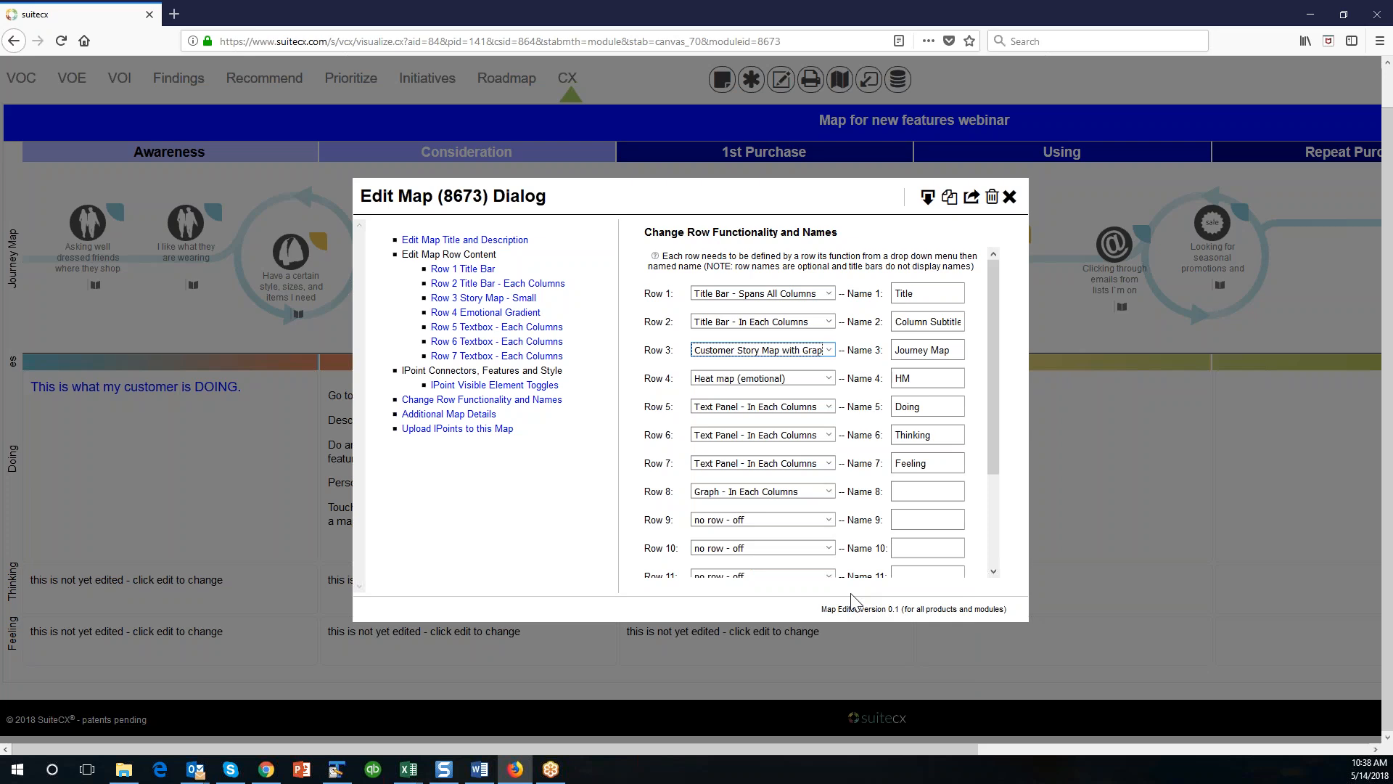
# Set Row 8's functionality to Graph - In Each Columns, name it Metrics, then save and close the map editor.
pyautogui.click(830, 492)
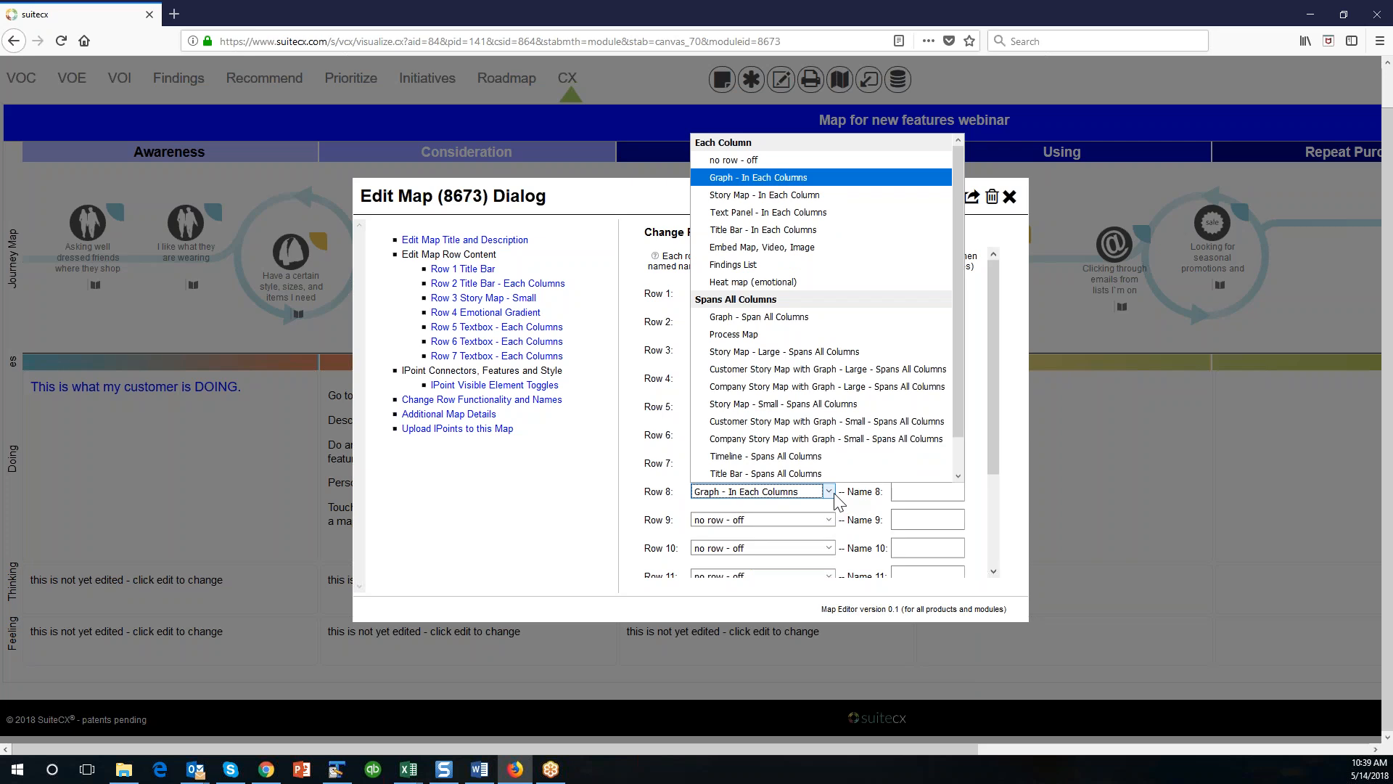
pyautogui.moveTo(960, 421); pyautogui.dragTo(951, 365)
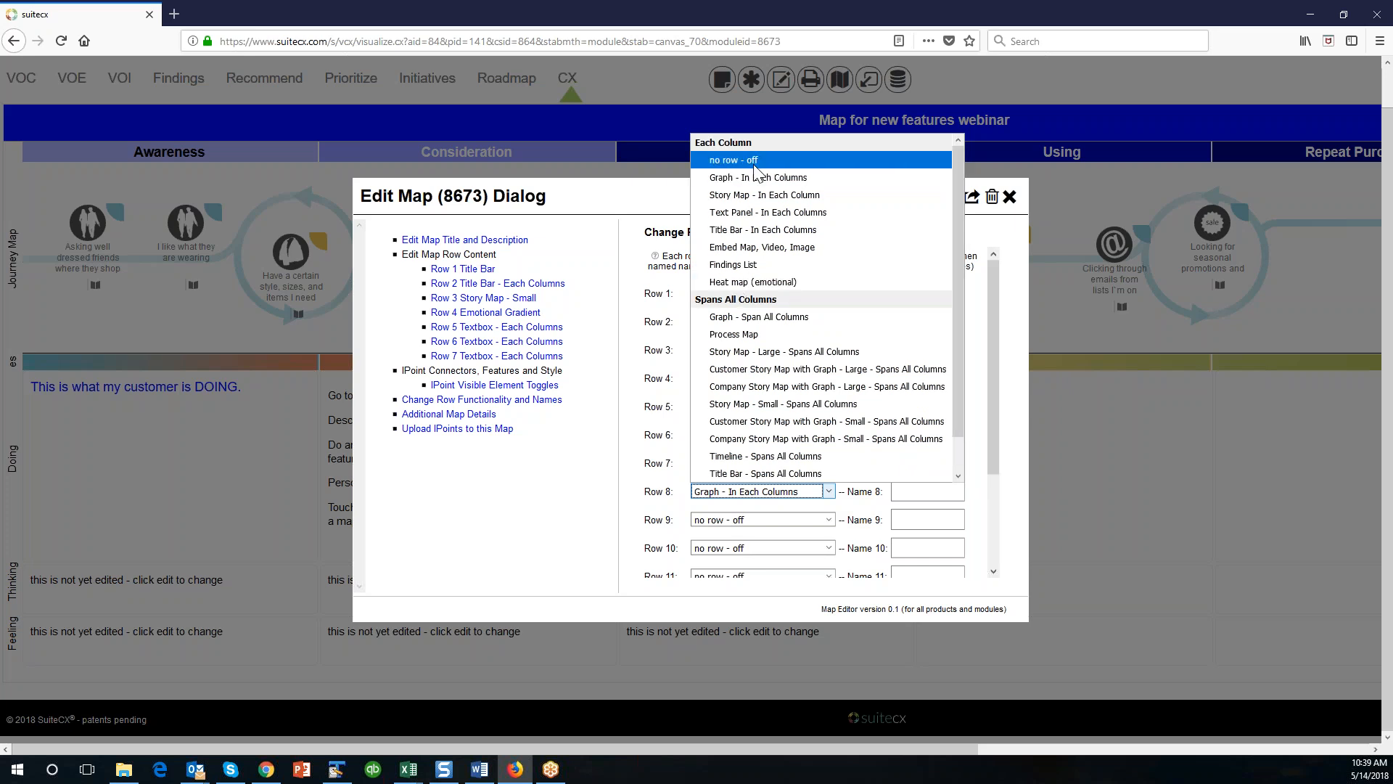
pyautogui.click(755, 181)
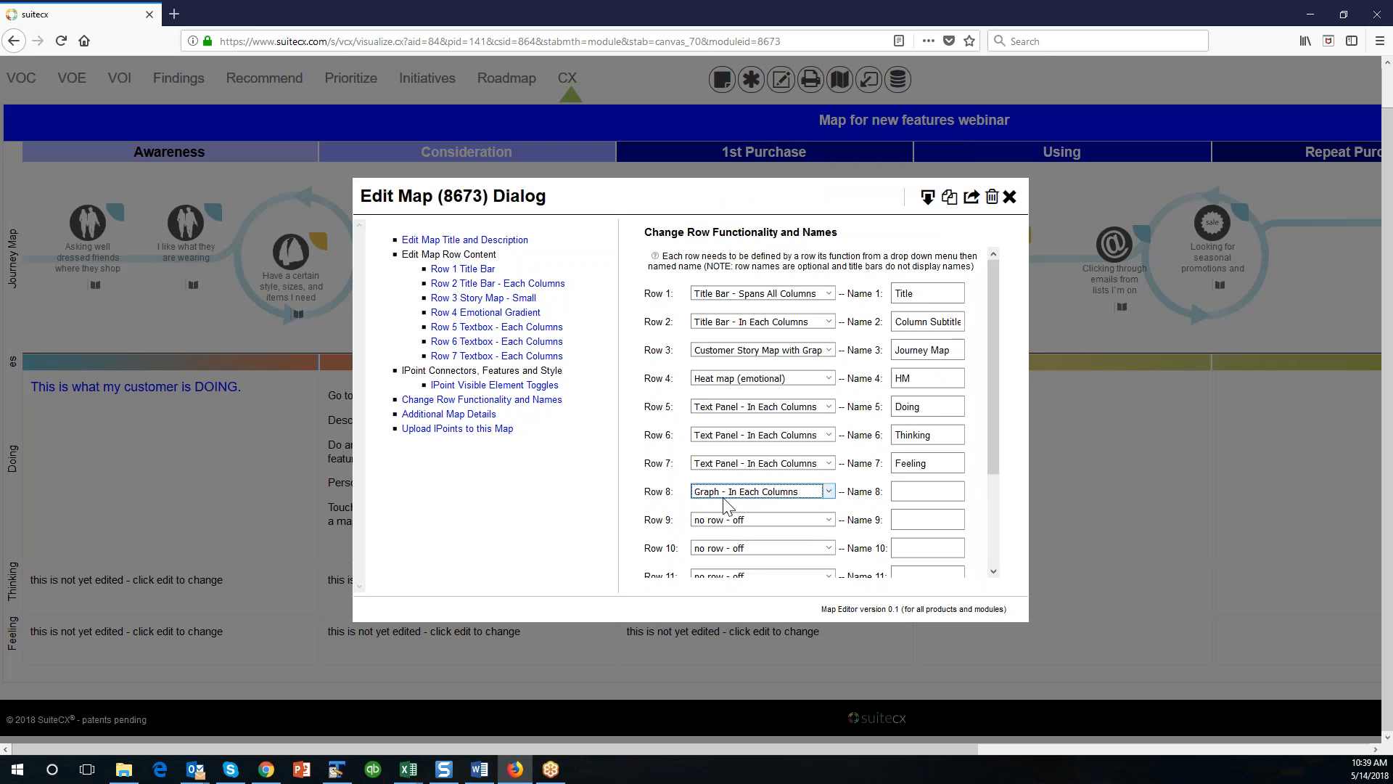
pyautogui.click(916, 492)
pyautogui.write('Metrics')
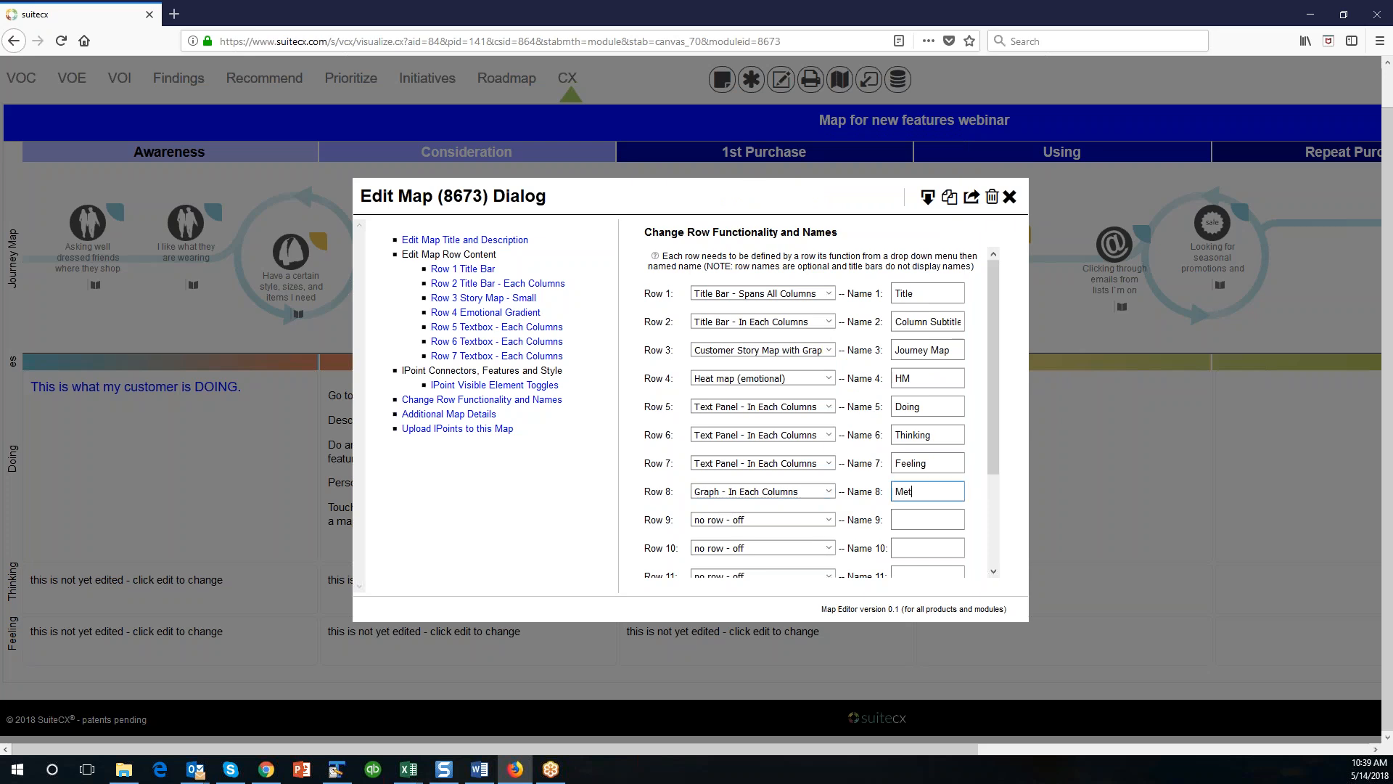
pyautogui.moveTo(991, 455); pyautogui.dragTo(991, 555)
pyautogui.click(791, 549)
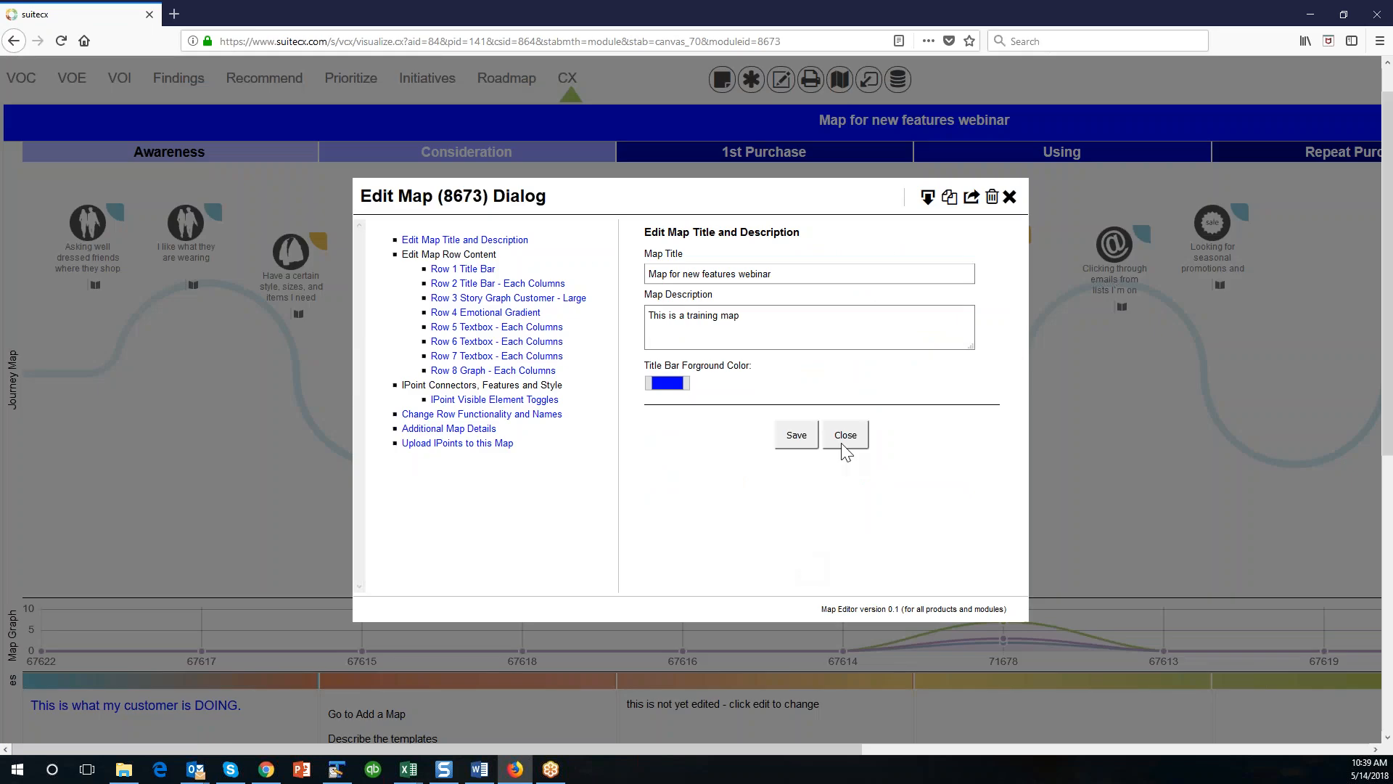
pyautogui.click(841, 442)
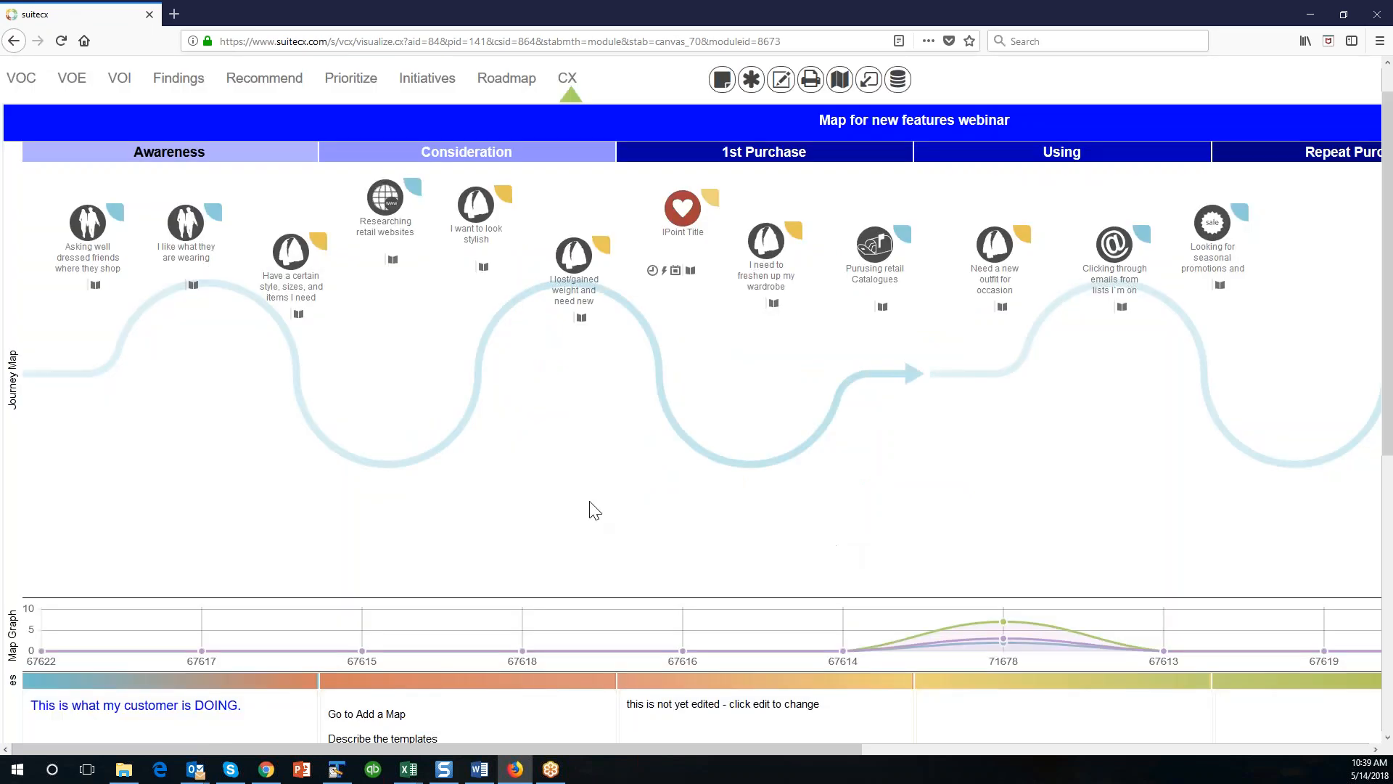
# Reposition the IPoints from Awareness through Using so that they follow the curved path of the Journey Map row.
pyautogui.moveTo(87, 225); pyautogui.dragTo(91, 332)
pyautogui.moveTo(185, 263); pyautogui.dragTo(180, 328)
pyautogui.moveTo(281, 279); pyautogui.dragTo(266, 362)
pyautogui.moveTo(381, 236); pyautogui.dragTo(373, 482)
pyautogui.moveTo(478, 249); pyautogui.dragTo(478, 422)
pyautogui.moveTo(573, 286); pyautogui.dragTo(573, 304)
pyautogui.moveTo(682, 210); pyautogui.dragTo(656, 363)
pyautogui.moveTo(769, 251); pyautogui.dragTo(763, 435)
pyautogui.moveTo(876, 251); pyautogui.dragTo(872, 363)
pyautogui.moveTo(996, 251); pyautogui.dragTo(1006, 348)
pyautogui.moveTo(1104, 279); pyautogui.dragTo(1112, 348)
# Examine the Map Graph beneath the Journey Map across all columns, including its CEM, CSAT and NPS legend.
pyautogui.scroll(-3, 823, 535)
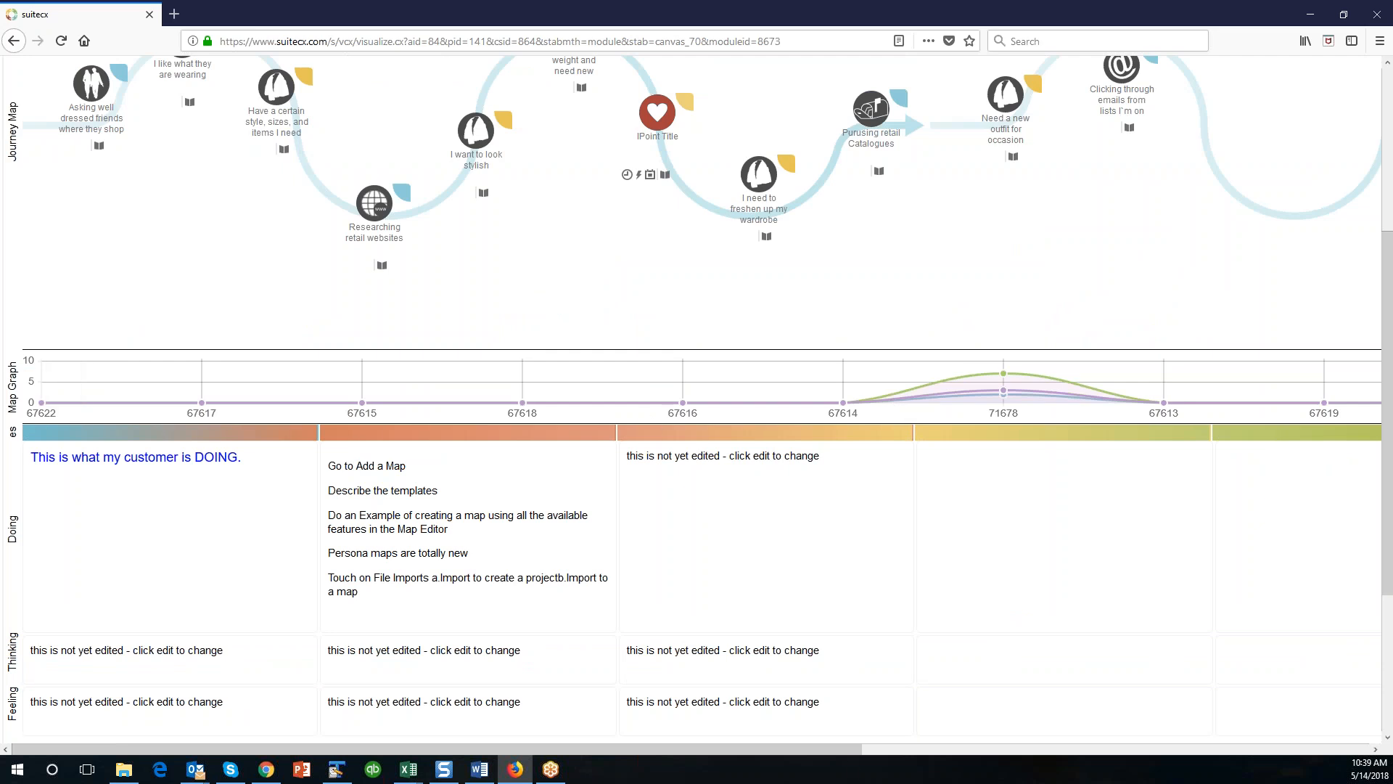
pyautogui.moveTo(847, 749); pyautogui.dragTo(1135, 747)
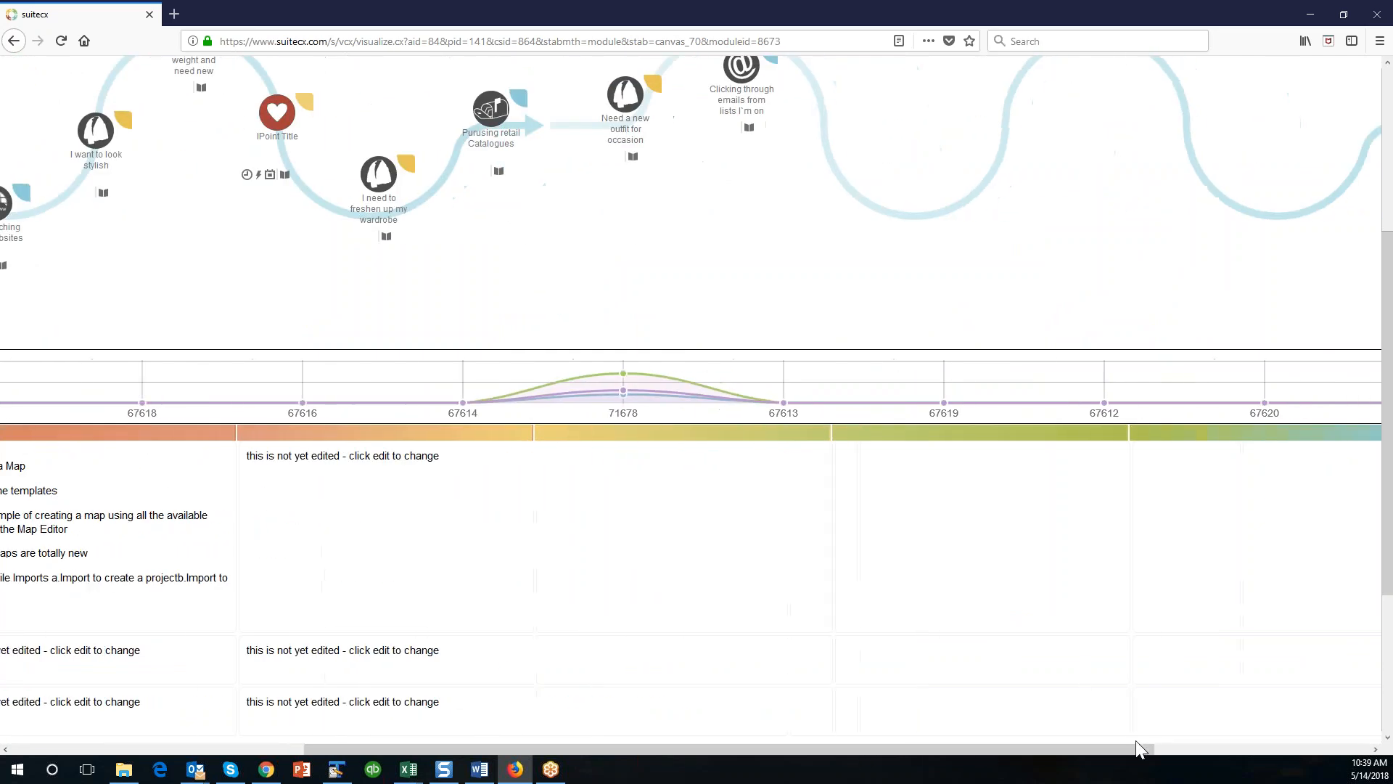
pyautogui.moveTo(921, 751); pyautogui.dragTo(1108, 751)
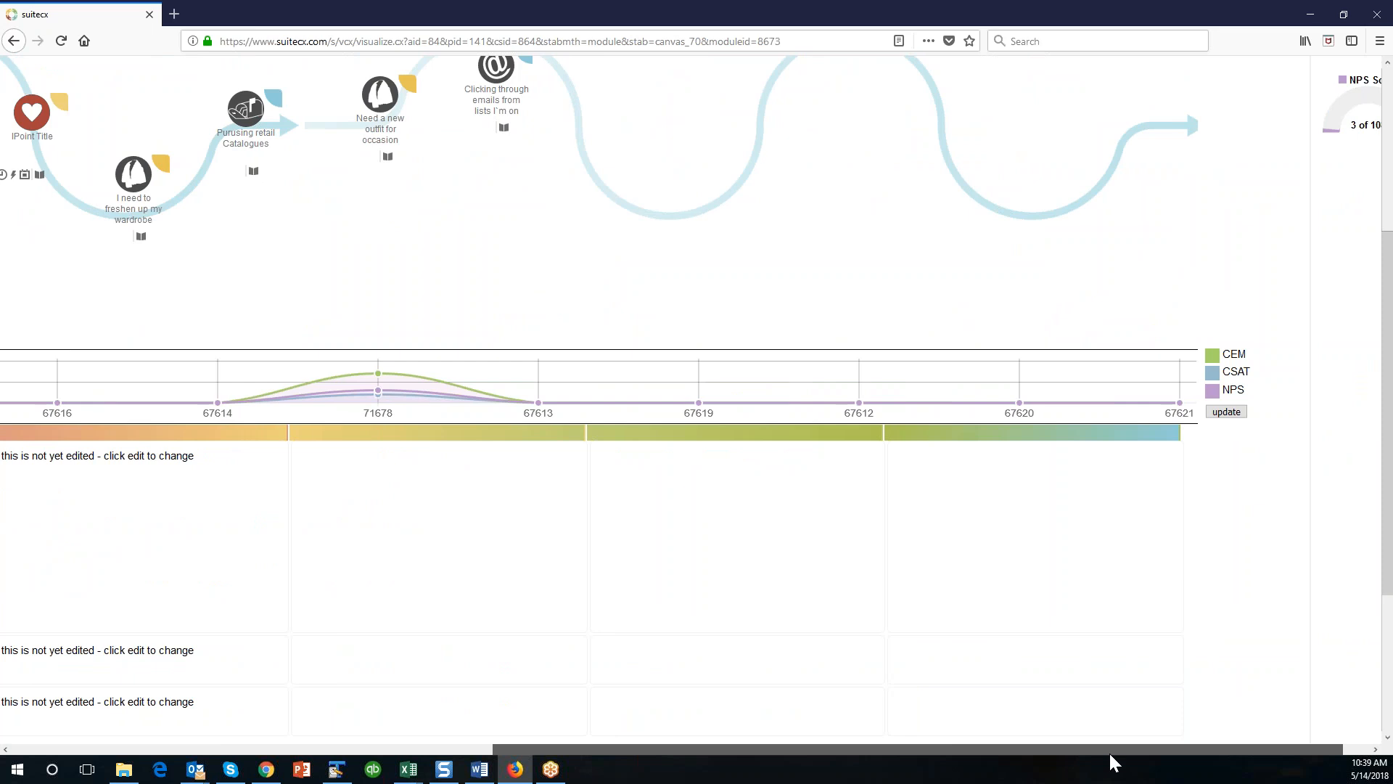
pyautogui.moveTo(1109, 751); pyautogui.dragTo(626, 751)
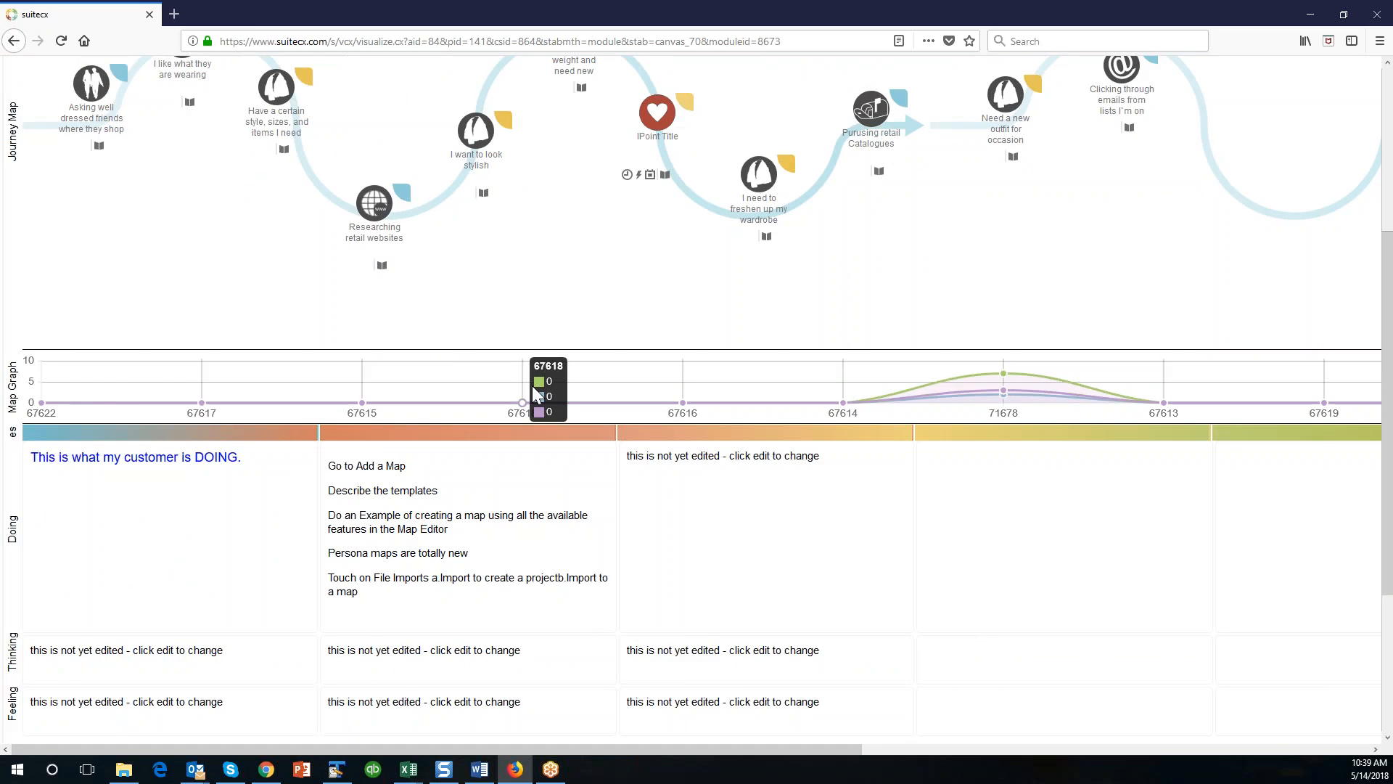
pyautogui.scroll(3, 283, 399)
pyautogui.scroll(-2, 283, 399)
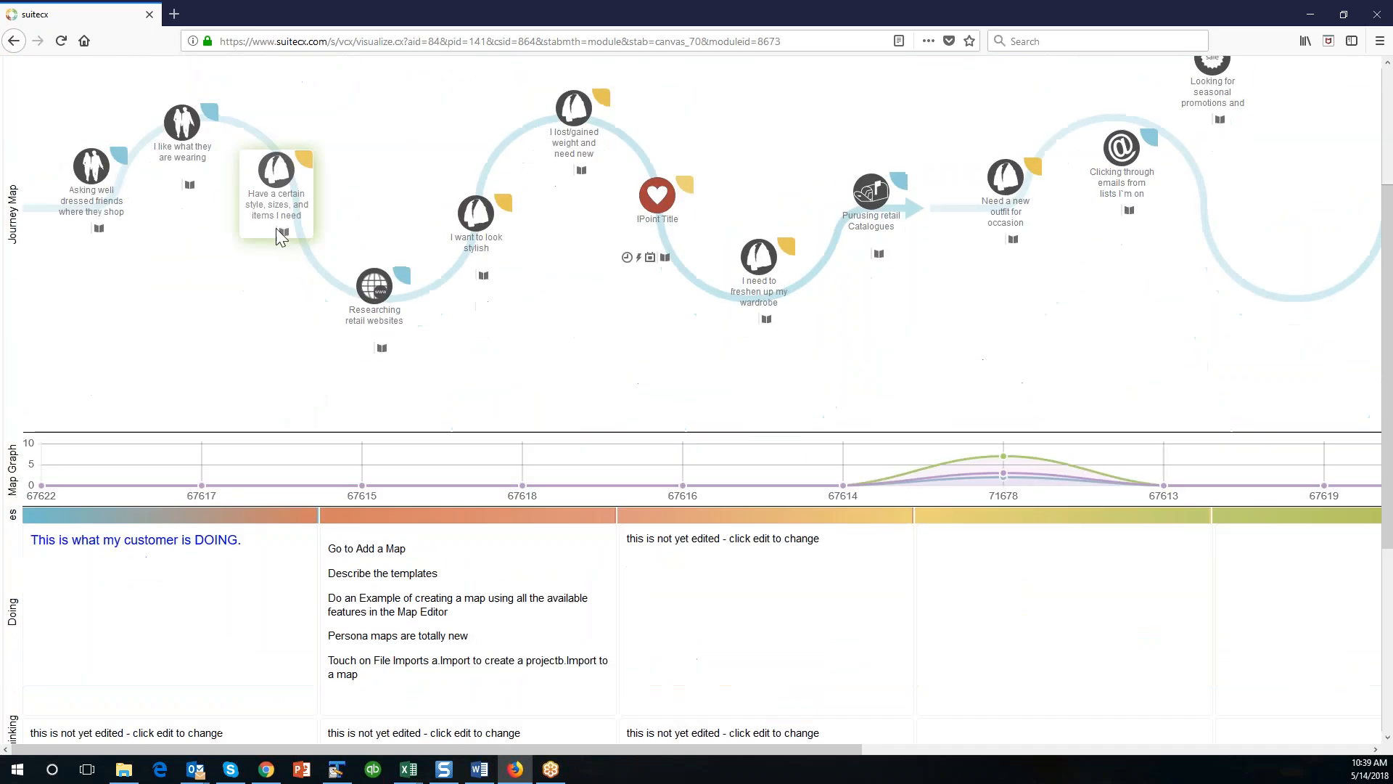
# Set the scores of the "Have a certain style, sizes, and items I need" IPoint to CEM 5, CSAT 6 and NPS 8, saving them.
pyautogui.click(277, 204)
pyautogui.click(432, 272)
pyautogui.moveTo(662, 274); pyautogui.dragTo(606, 273)
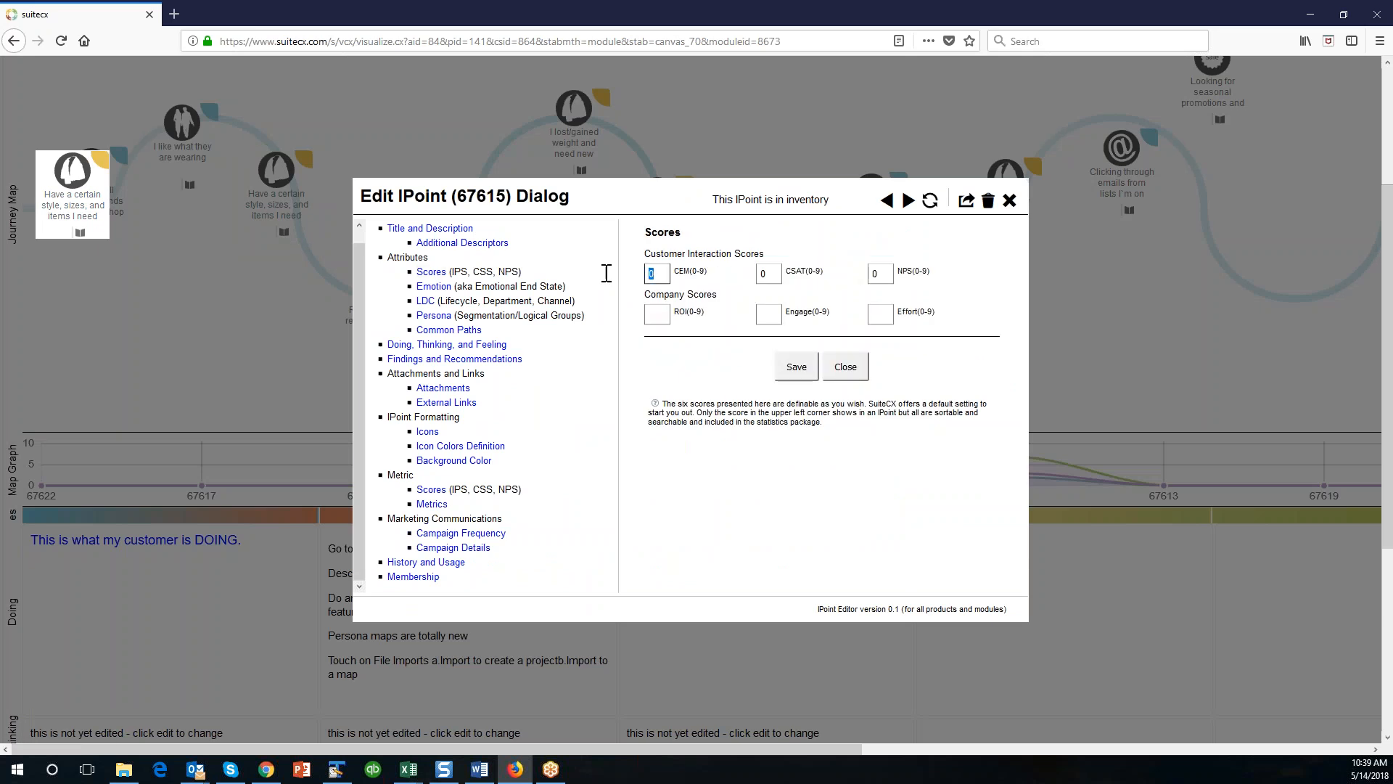
pyautogui.write('5')
pyautogui.press('Tab')
pyautogui.write('6')
pyautogui.press('Tab')
pyautogui.write('8')
pyautogui.click(797, 367)
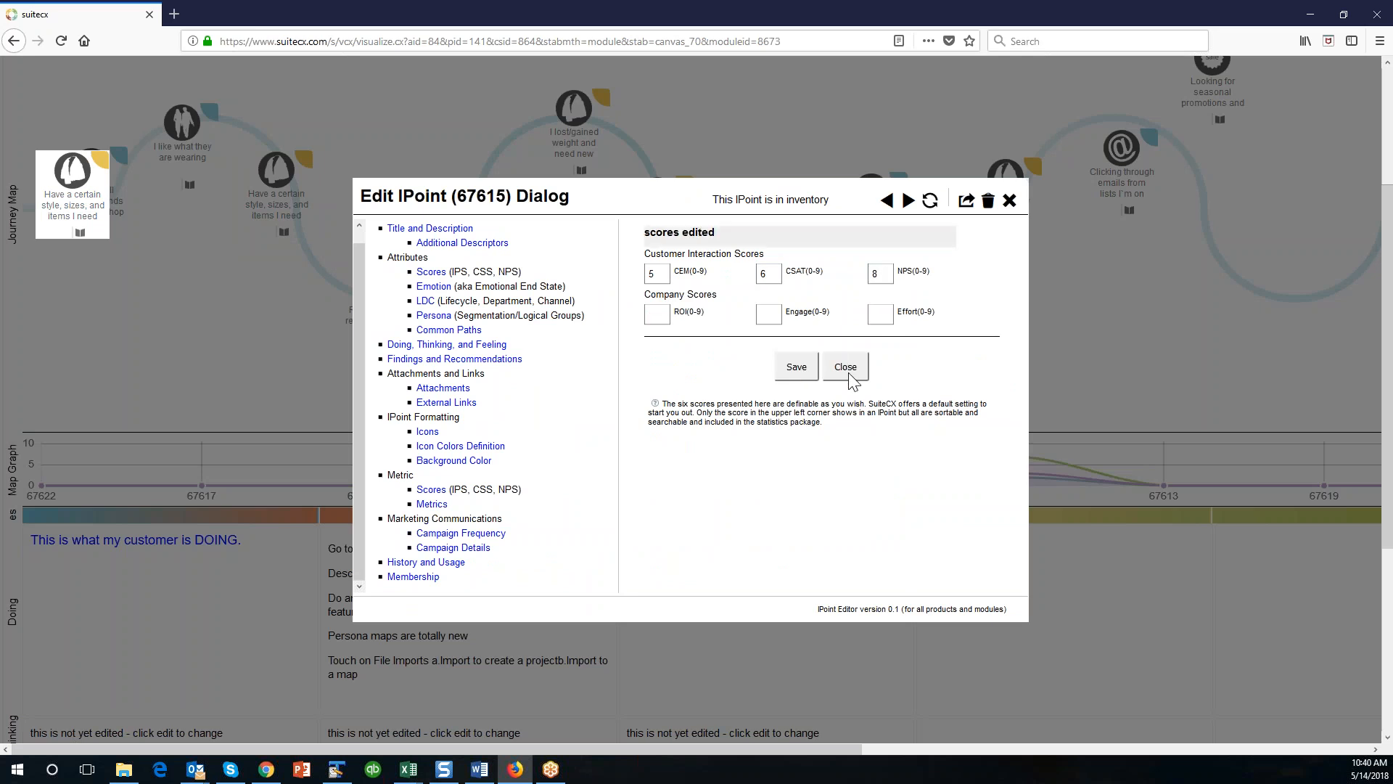
pyautogui.click(847, 371)
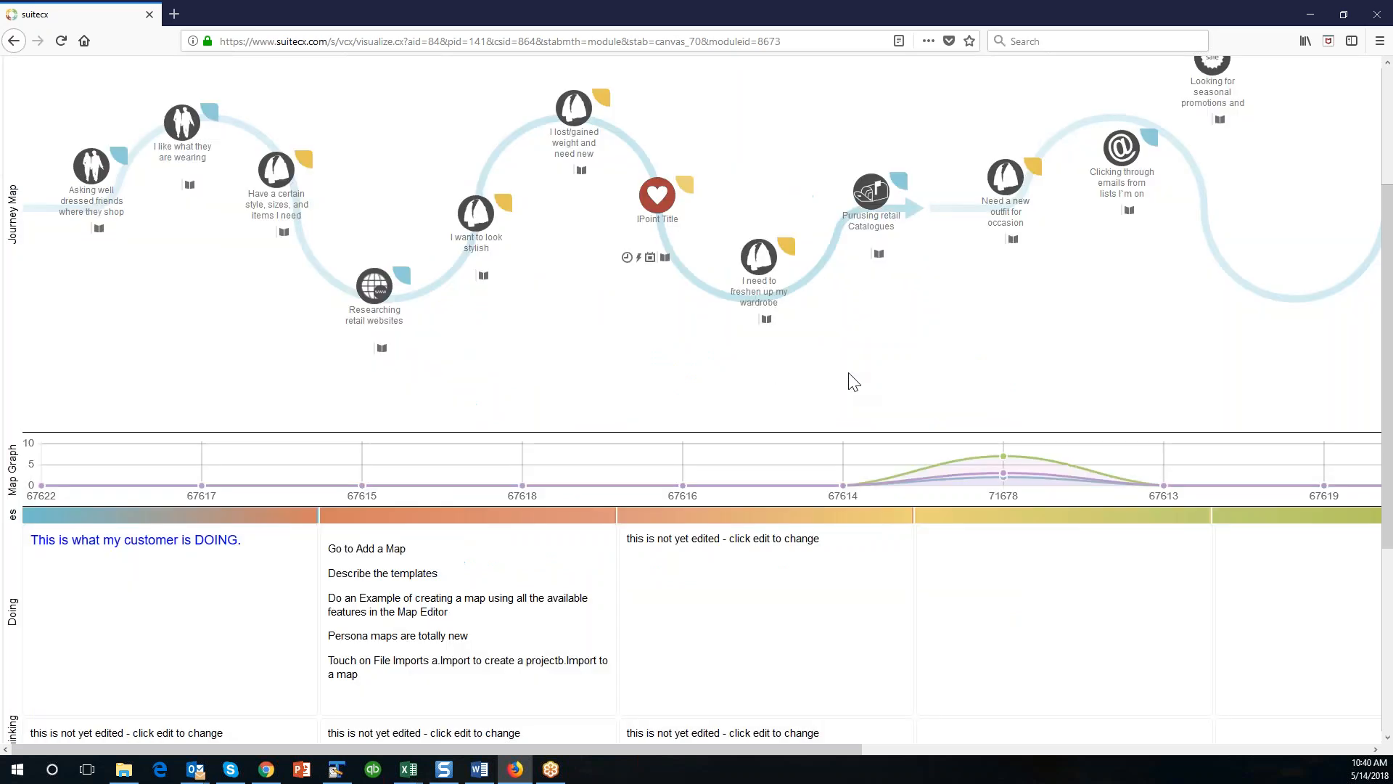
# Reload the map and examine the Map Graph and the CEM, CSAT and NPS score gauges.
pyautogui.click(61, 41)
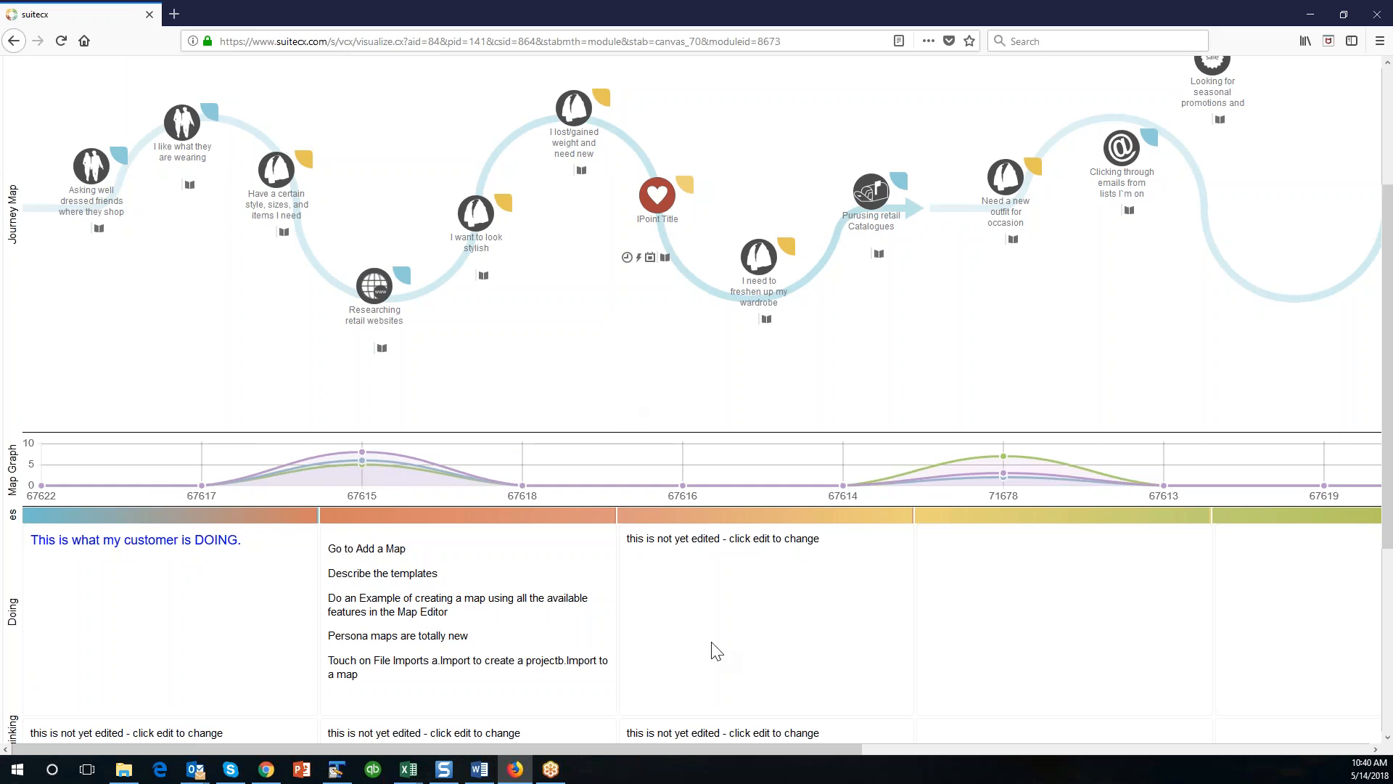
pyautogui.moveTo(681, 749); pyautogui.dragTo(1121, 747)
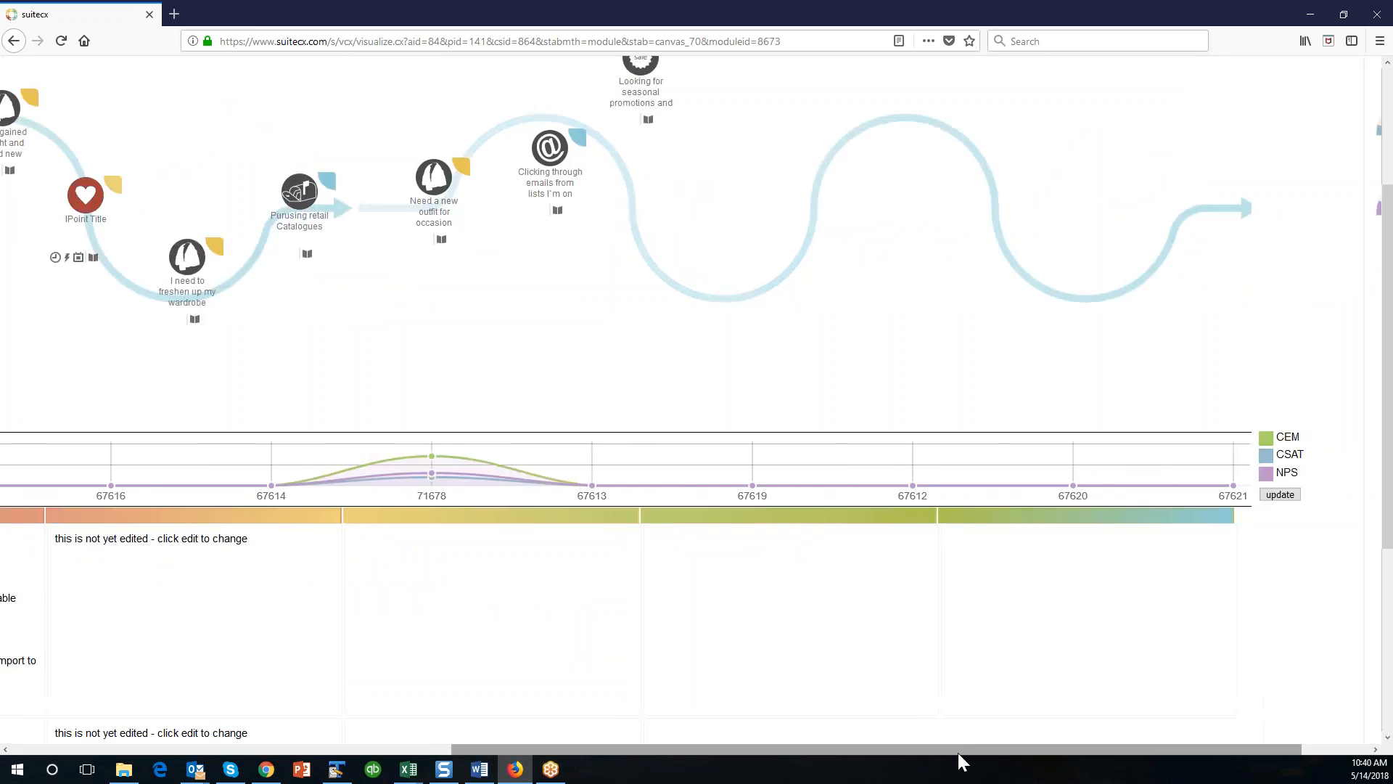
pyautogui.scroll(3, 781, 401)
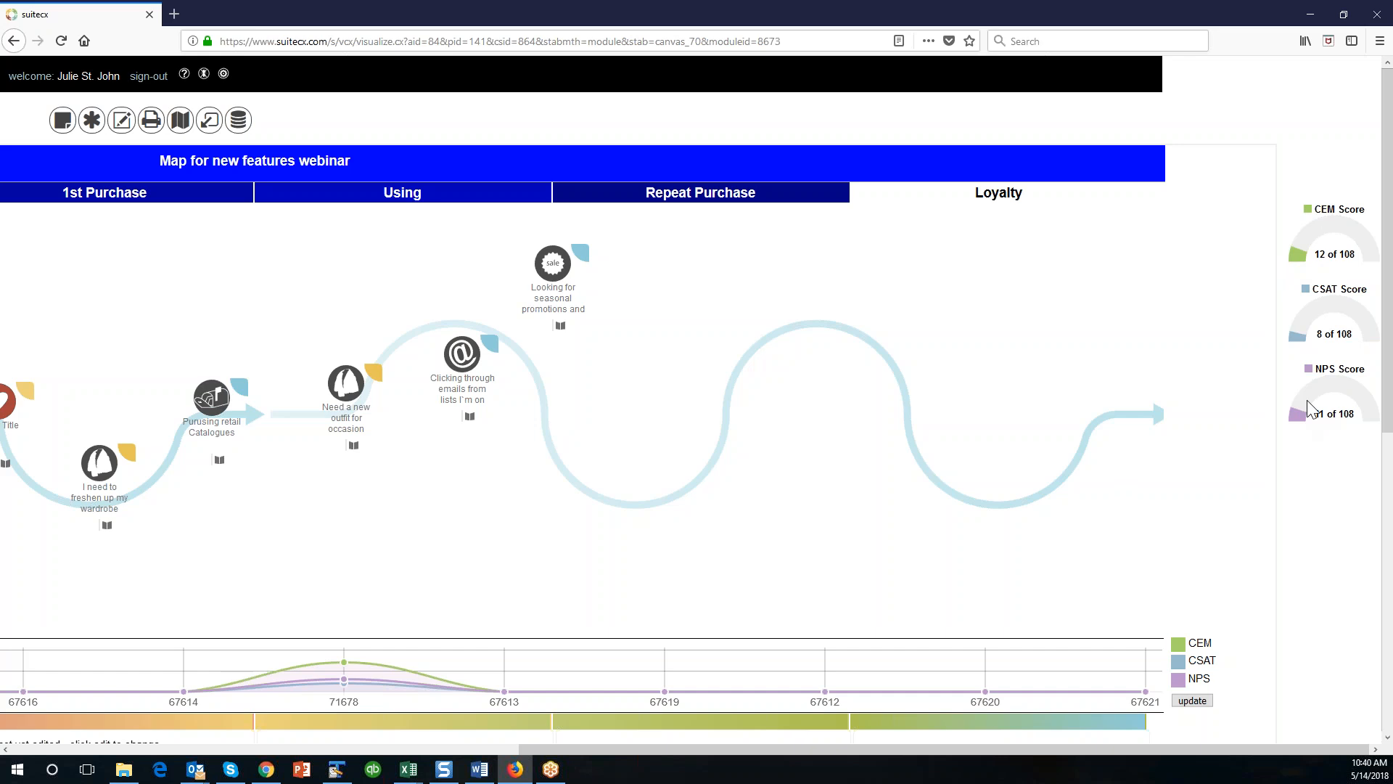
# Move the seasonal promotions IPoint onto the curve in Repeat Purchase and the emails IPoint onto the crest in Using.
pyautogui.moveTo(552, 265); pyautogui.dragTo(580, 419)
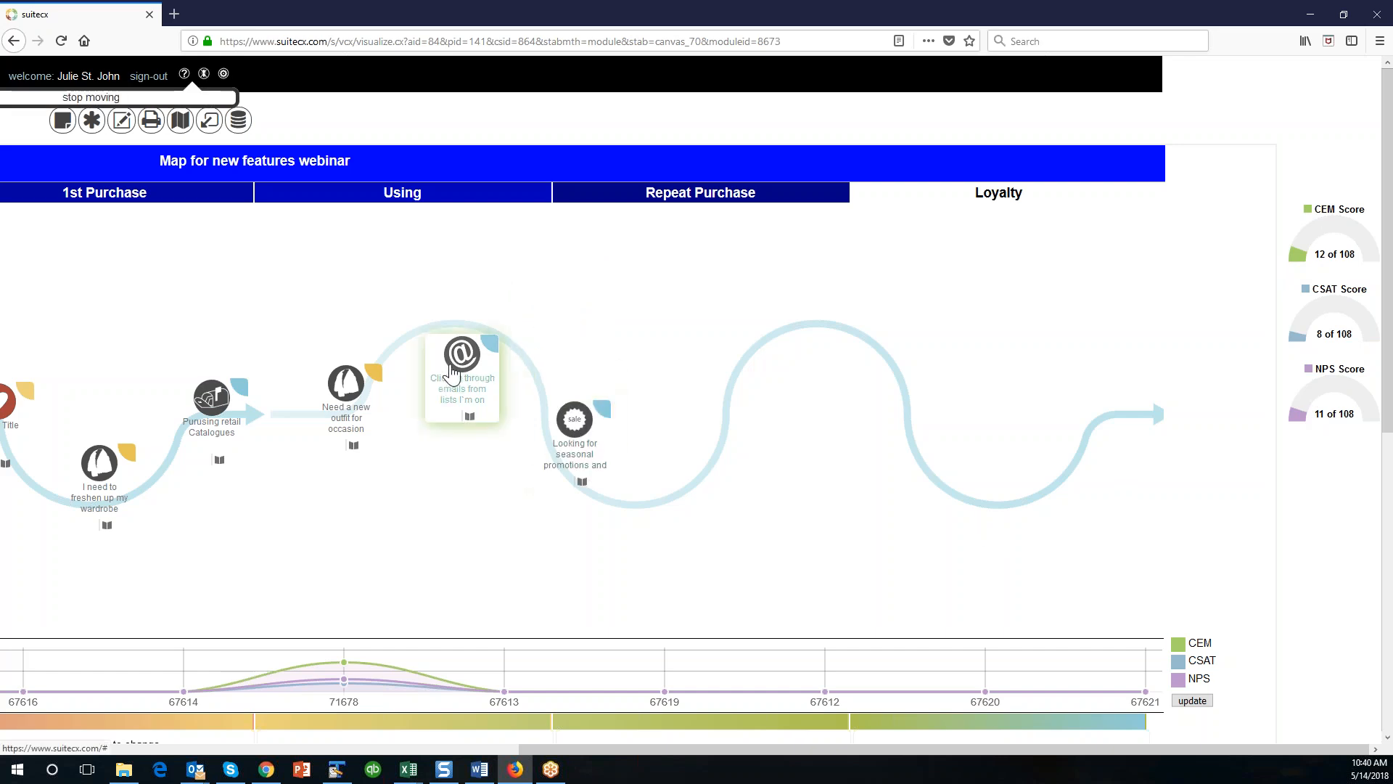
pyautogui.scroll(-3, 597, 417)
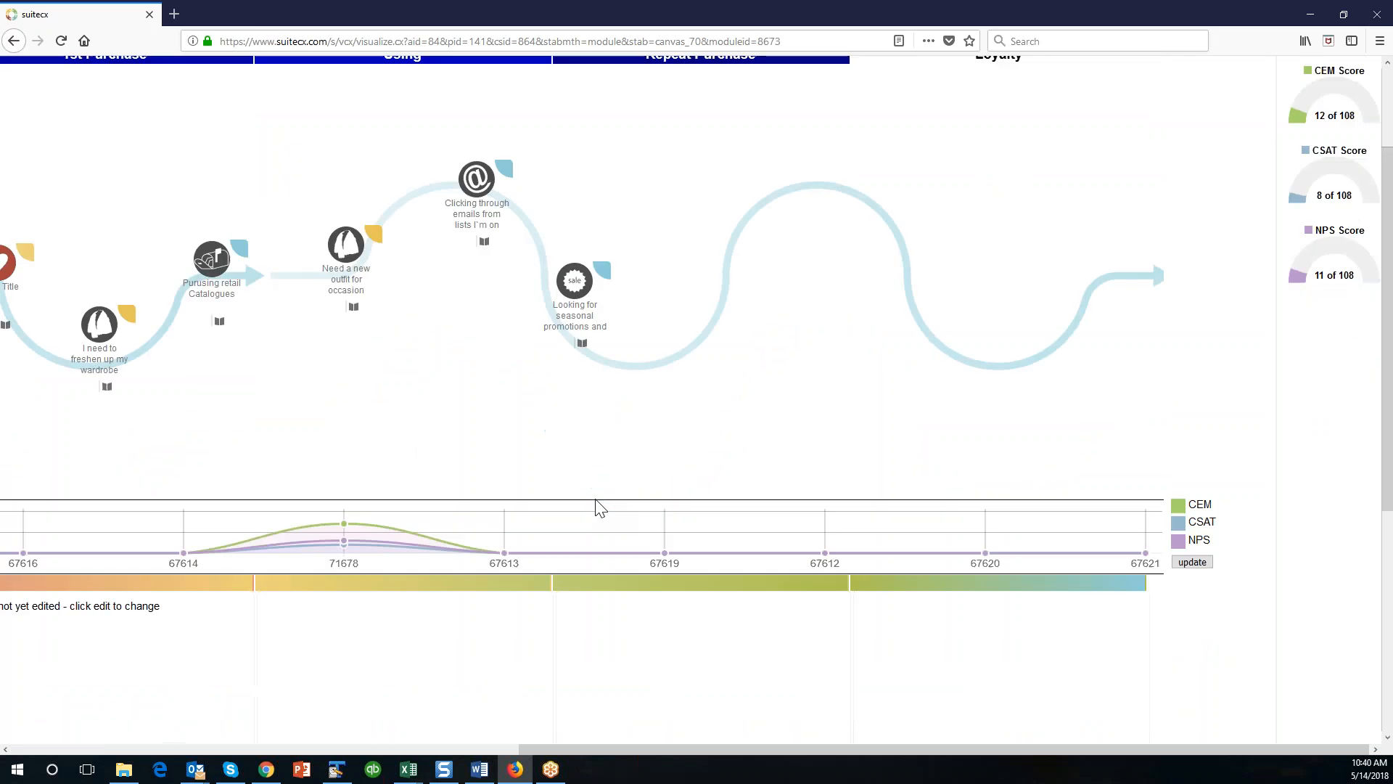
pyautogui.moveTo(986, 747); pyautogui.dragTo(236, 317)
pyautogui.scroll(3, 570, 333)
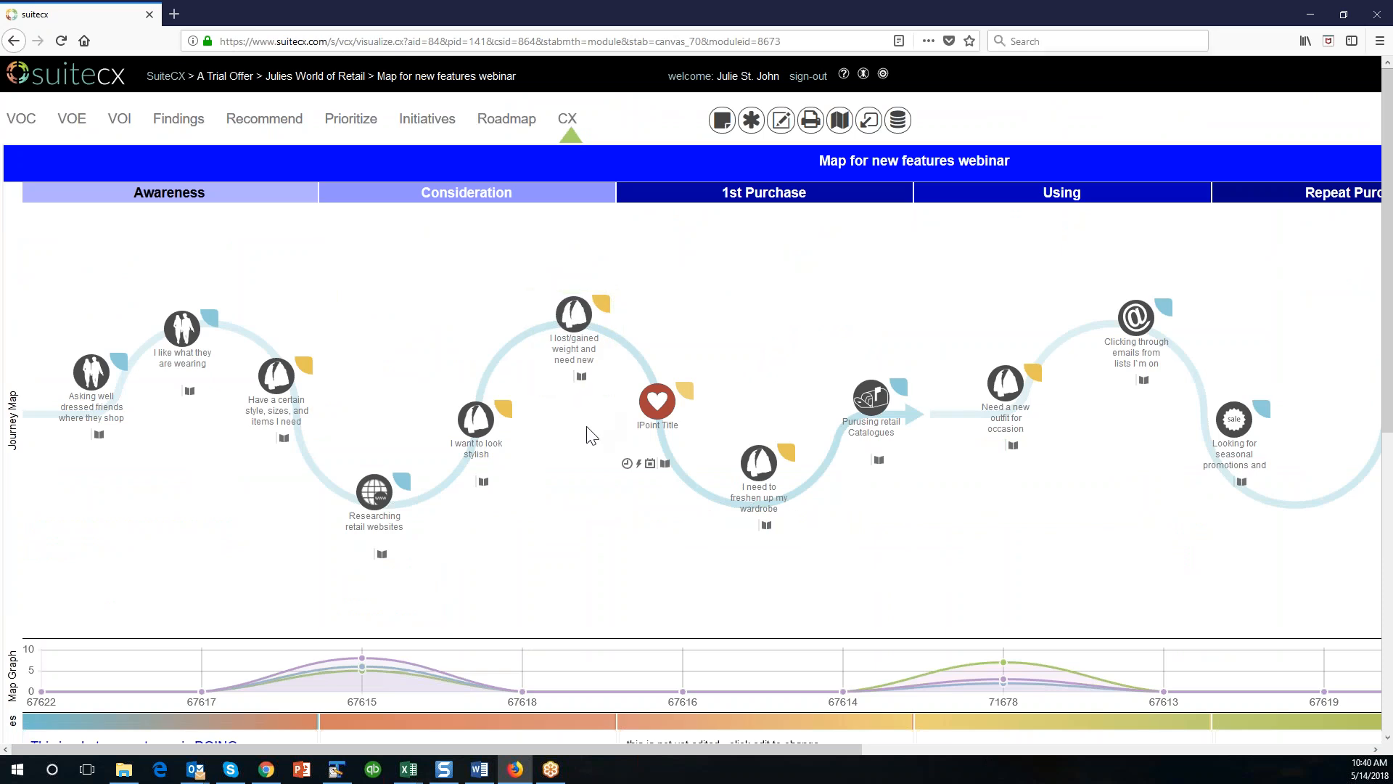
# Edit the Row 8 graph content, labelling the first three bars of the Column 1 chart SMS, DM and EM.
pyautogui.scroll(-1, 586, 465)
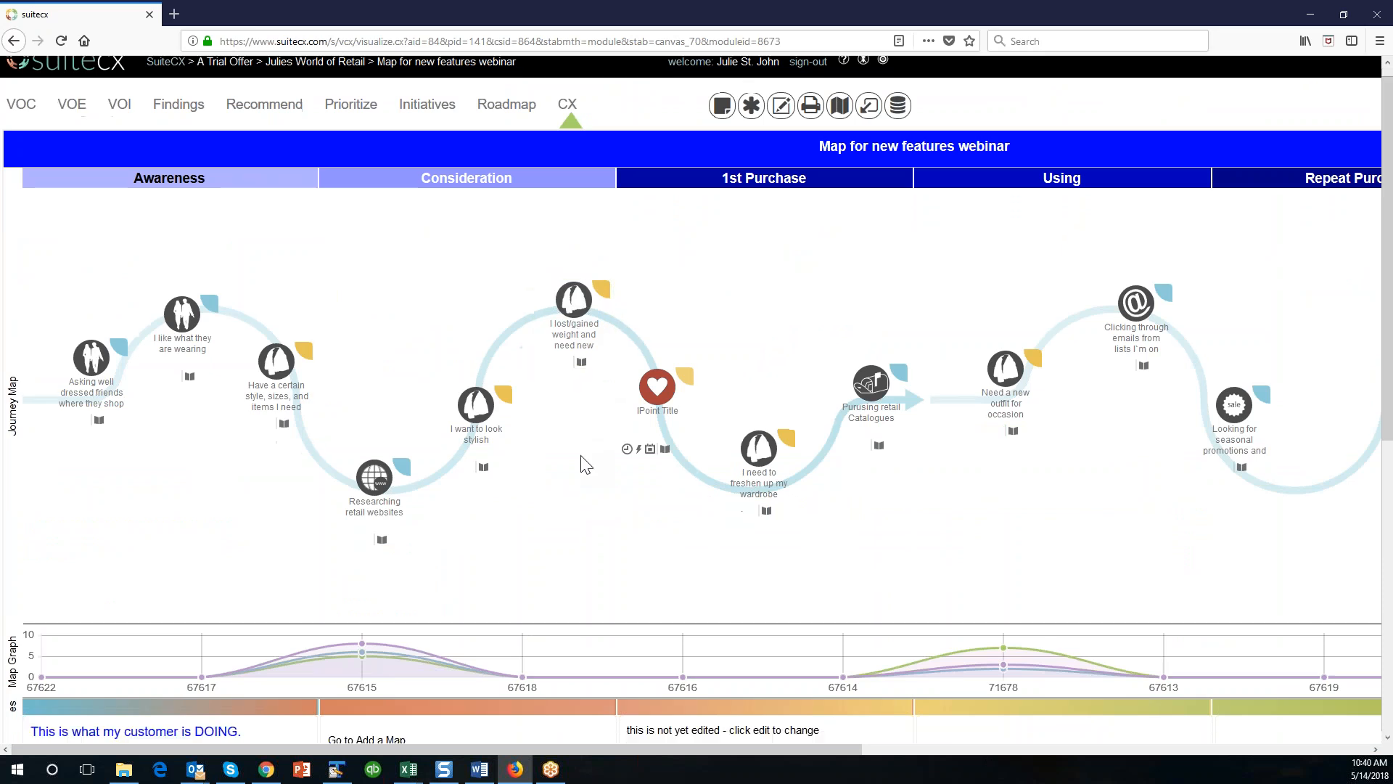
pyautogui.scroll(-5, 586, 464)
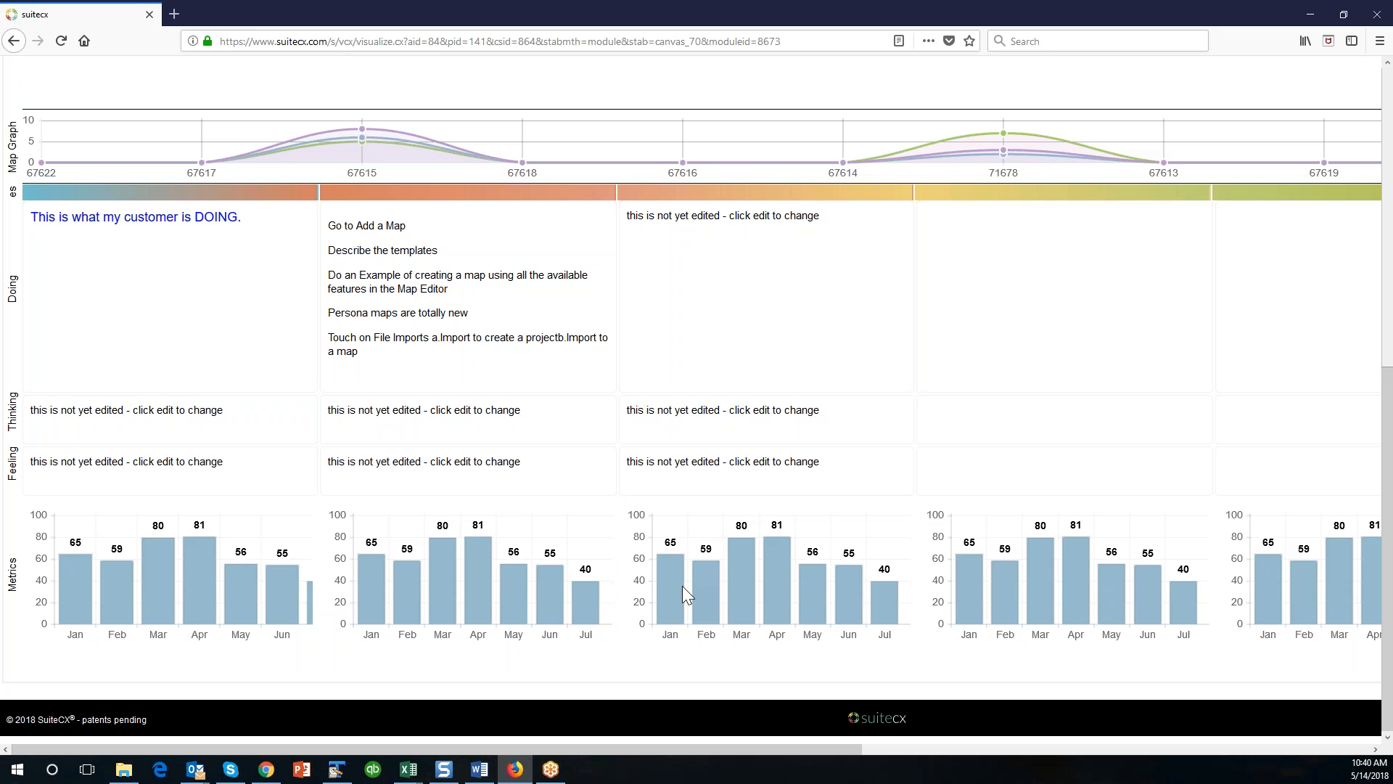
pyautogui.scroll(7, 682, 585)
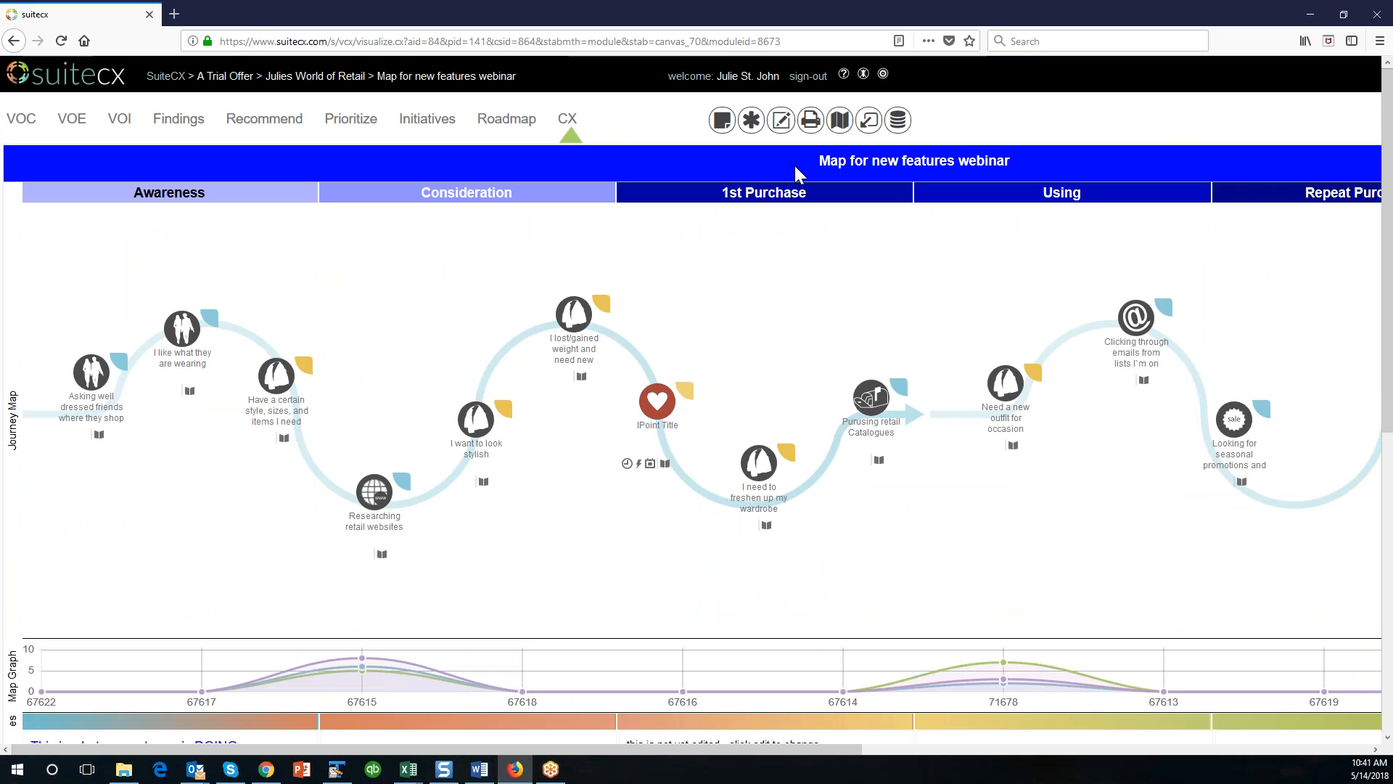
pyautogui.click(782, 121)
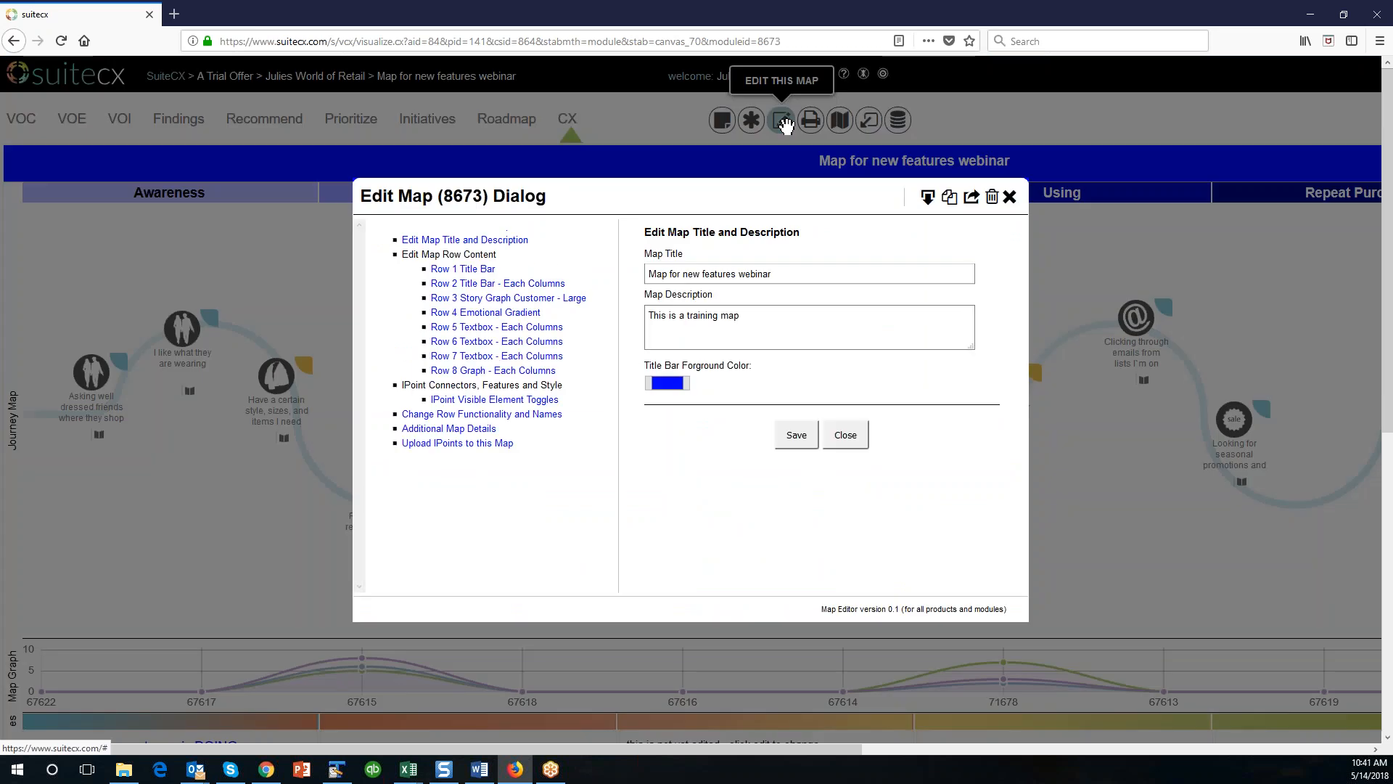
pyautogui.click(470, 371)
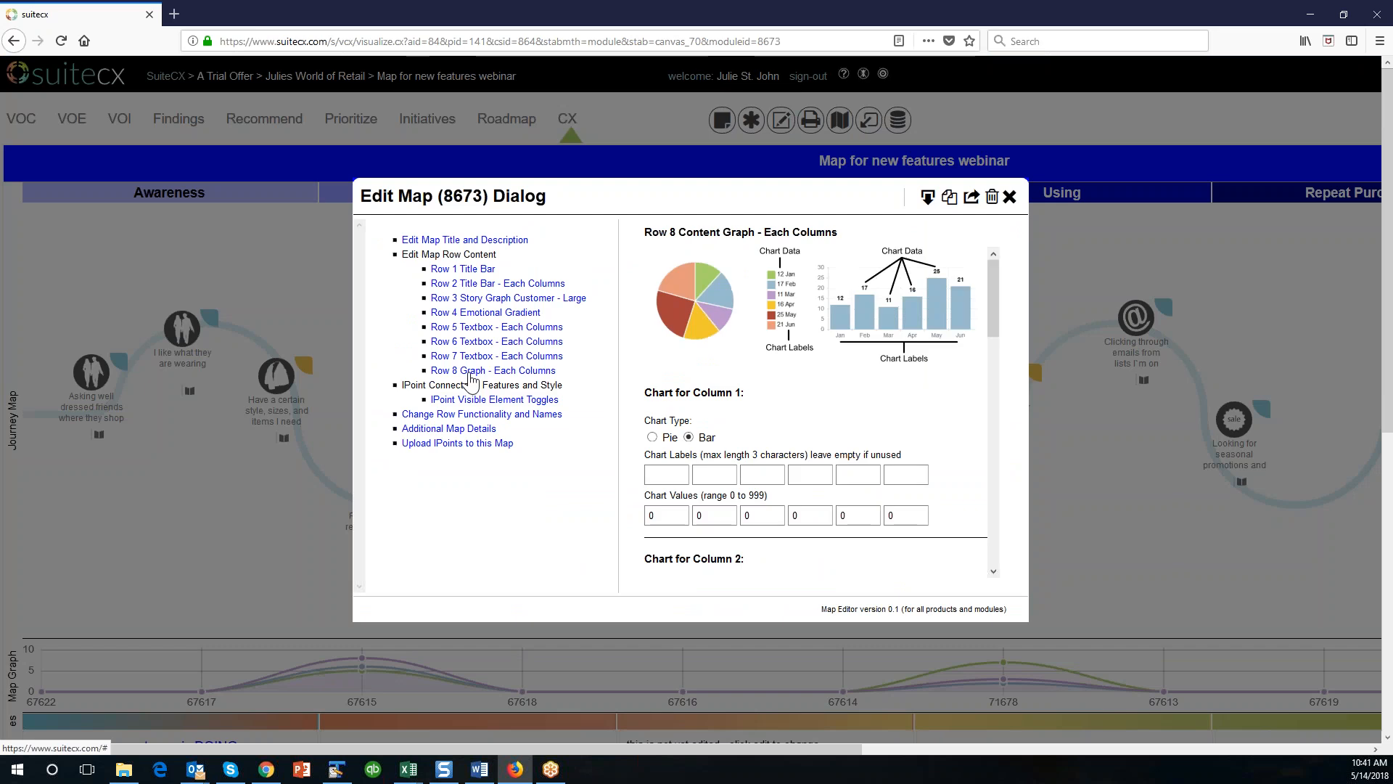
pyautogui.click(666, 475)
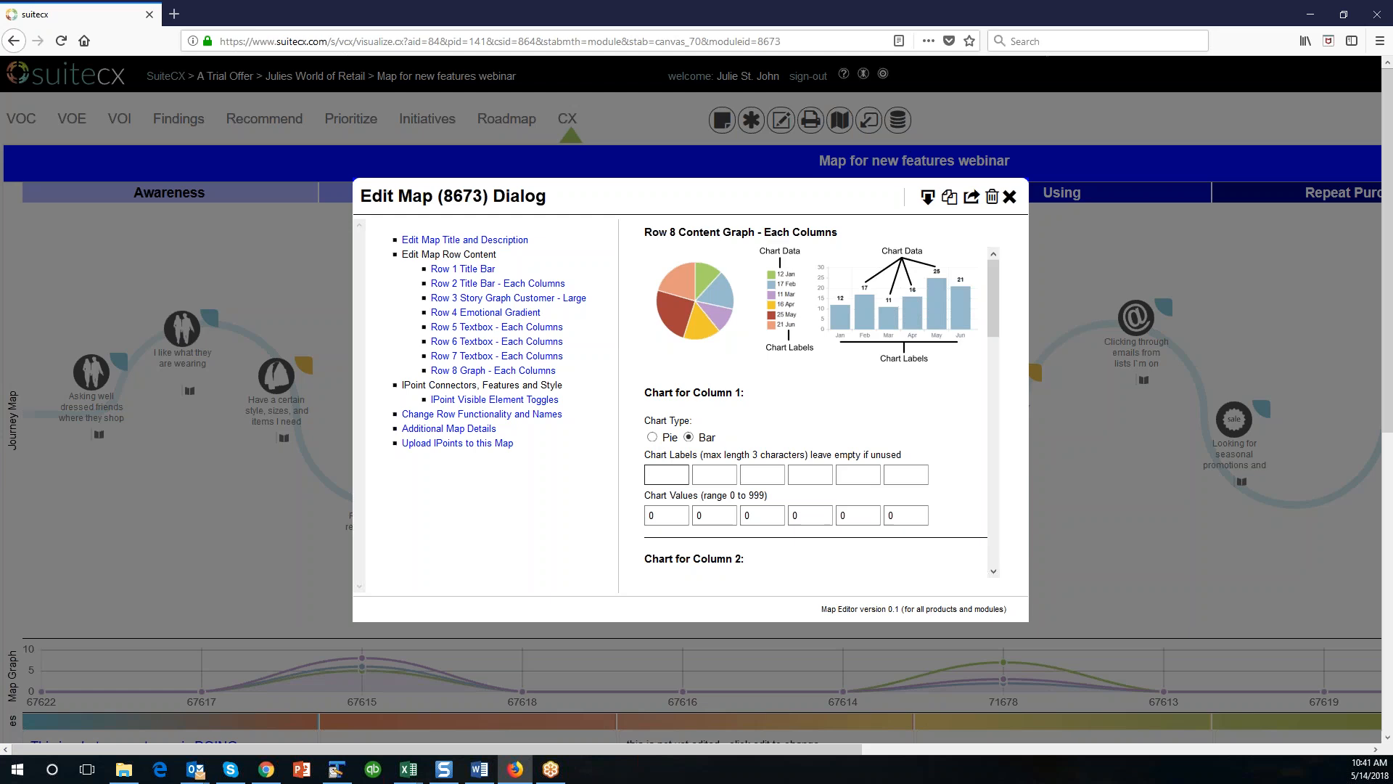
pyautogui.write('SMS')
pyautogui.press('Tab')
pyautogui.write('DM')
pyautogui.press('Tab')
pyautogui.write('EM')
# Set the Column 1 chart values to 10, 7 and 4, save the row, close the editor and check the chart.
pyautogui.scroll(-2, 680, 468)
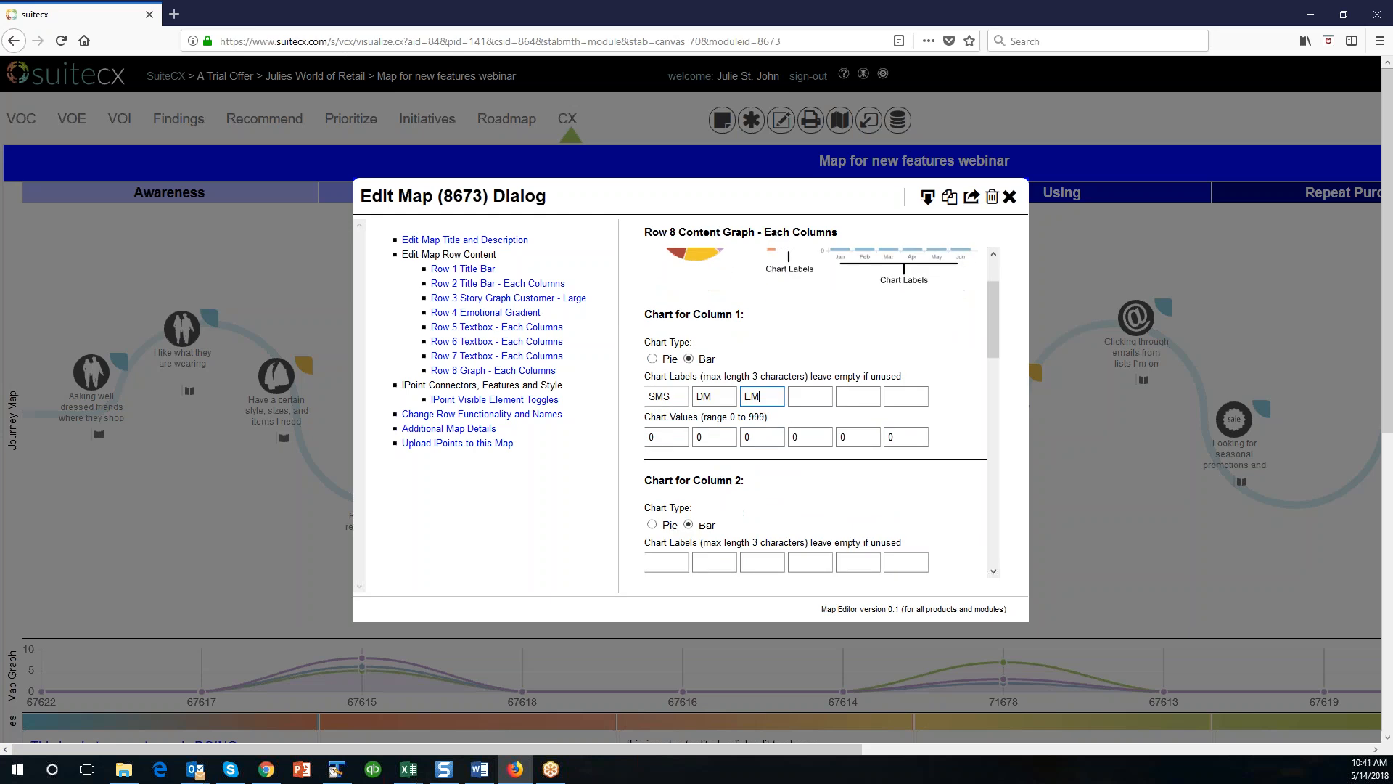
pyautogui.moveTo(677, 436); pyautogui.dragTo(637, 437)
pyautogui.write('10')
pyautogui.press('Tab')
pyautogui.write('7')
pyautogui.press('Tab')
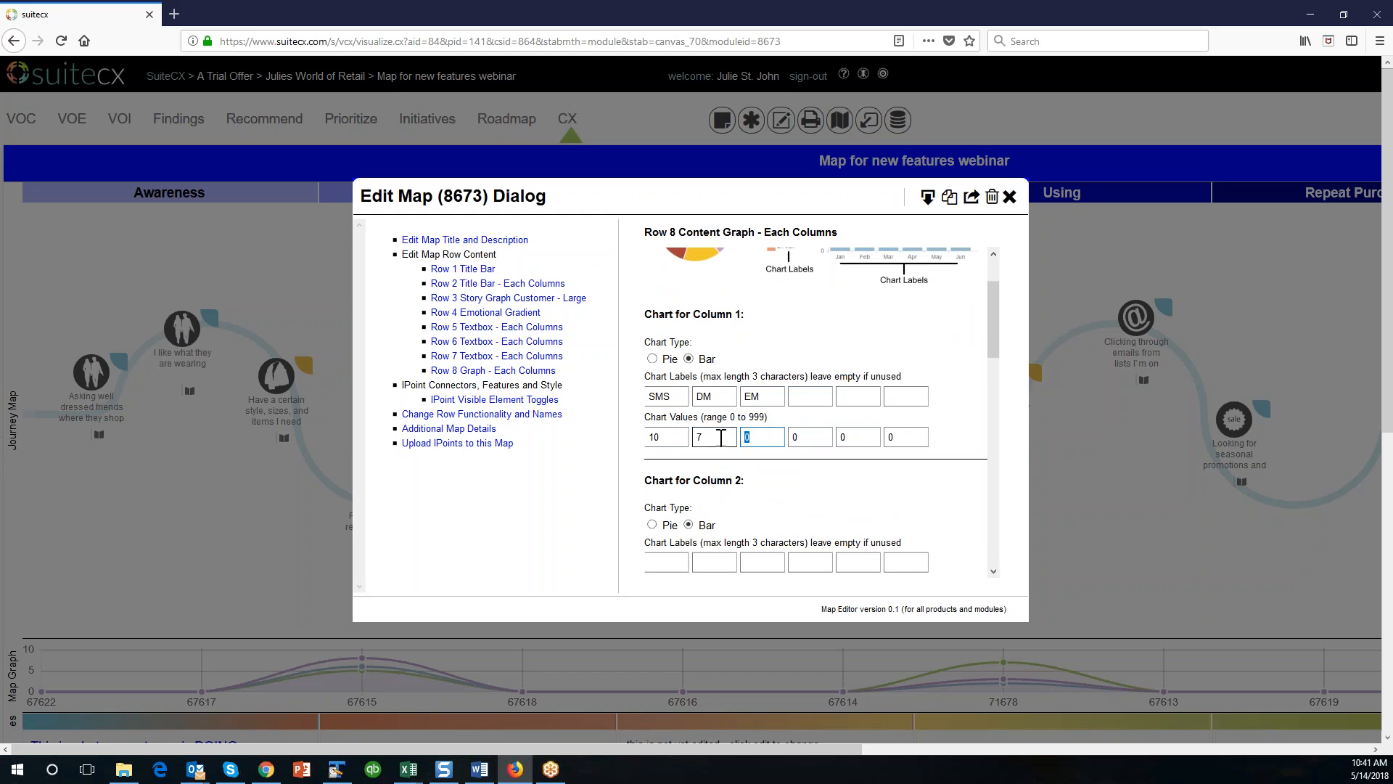
pyautogui.click(993, 483)
pyautogui.click(992, 485)
pyautogui.click(791, 553)
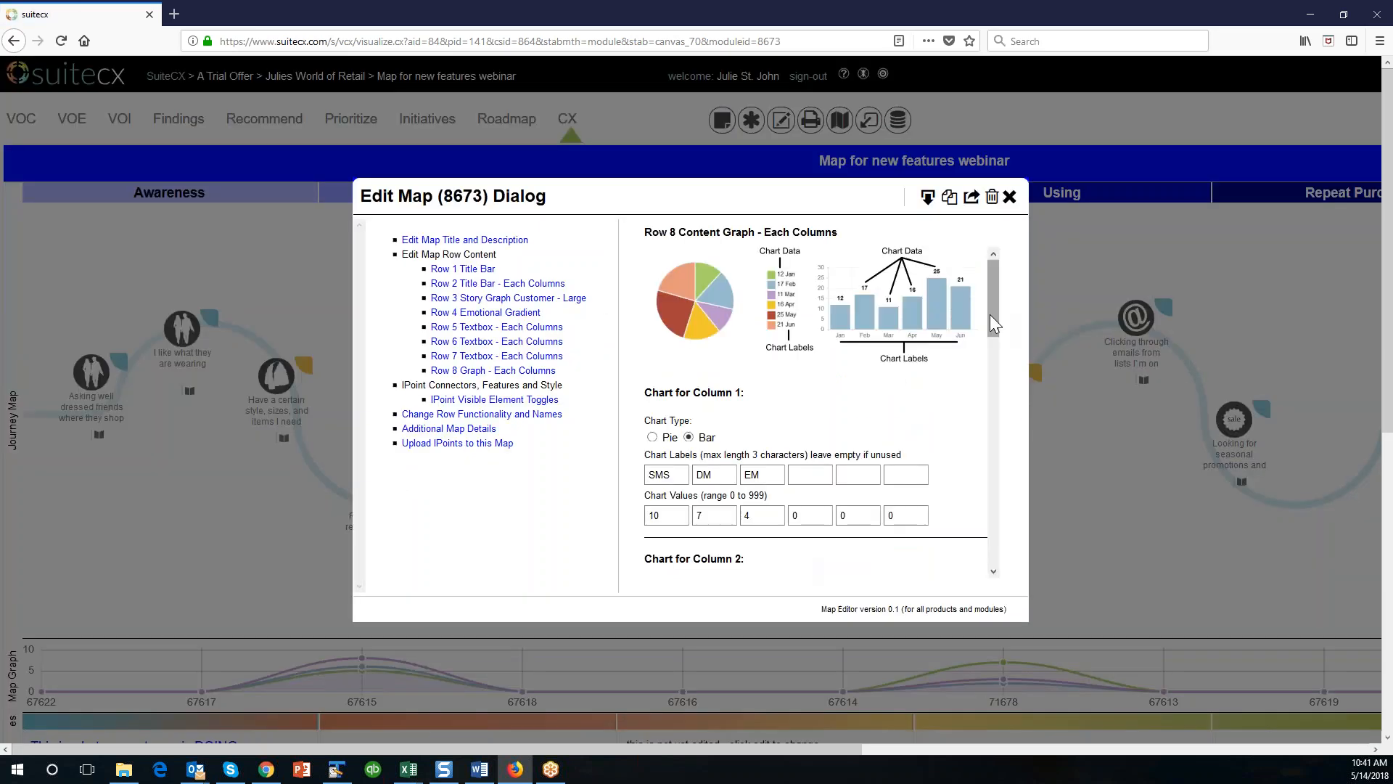
pyautogui.moveTo(992, 322); pyautogui.dragTo(998, 507)
pyautogui.click(855, 555)
pyautogui.scroll(-7, 853, 557)
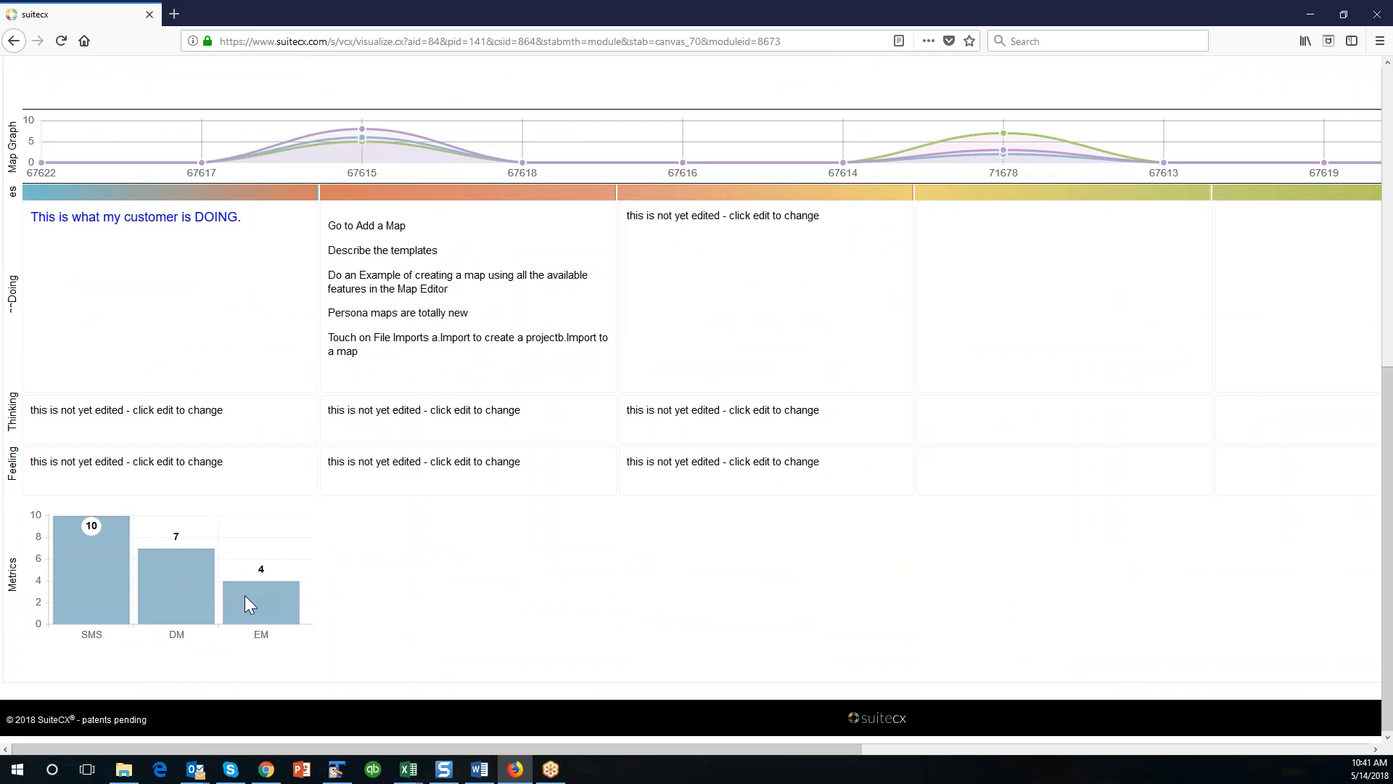
# Look over the map and open its row functionality and names settings in the map editor.
pyautogui.scroll(7, 246, 601)
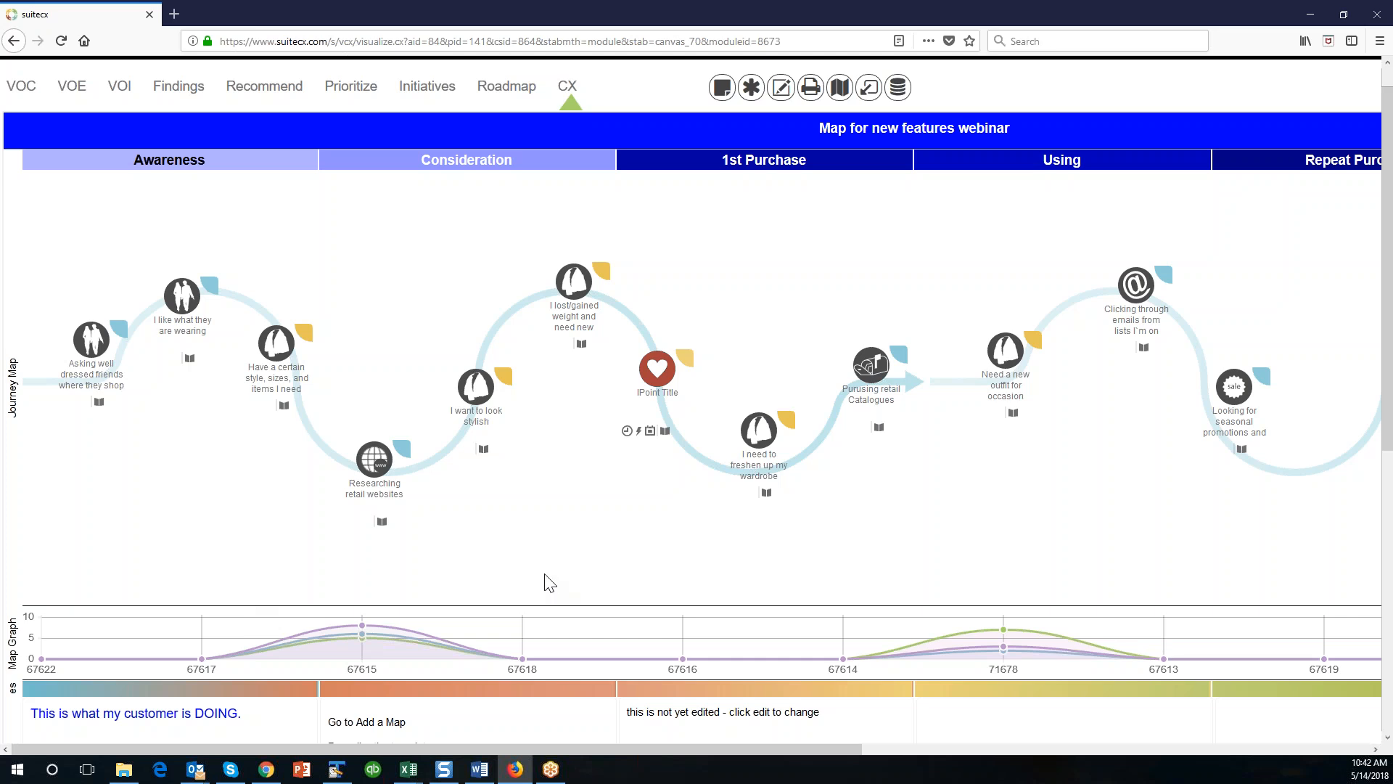
pyautogui.scroll(-6, 549, 582)
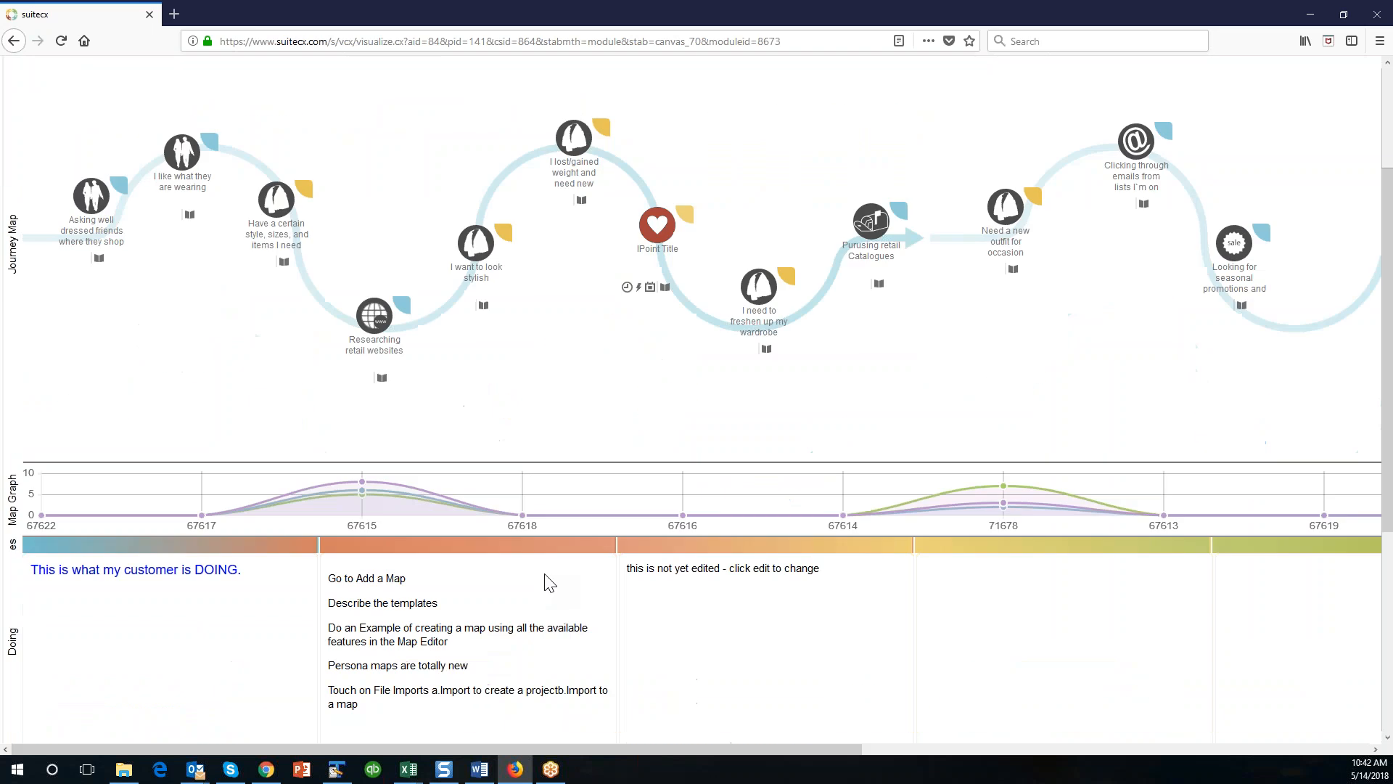
pyautogui.scroll(7, 549, 582)
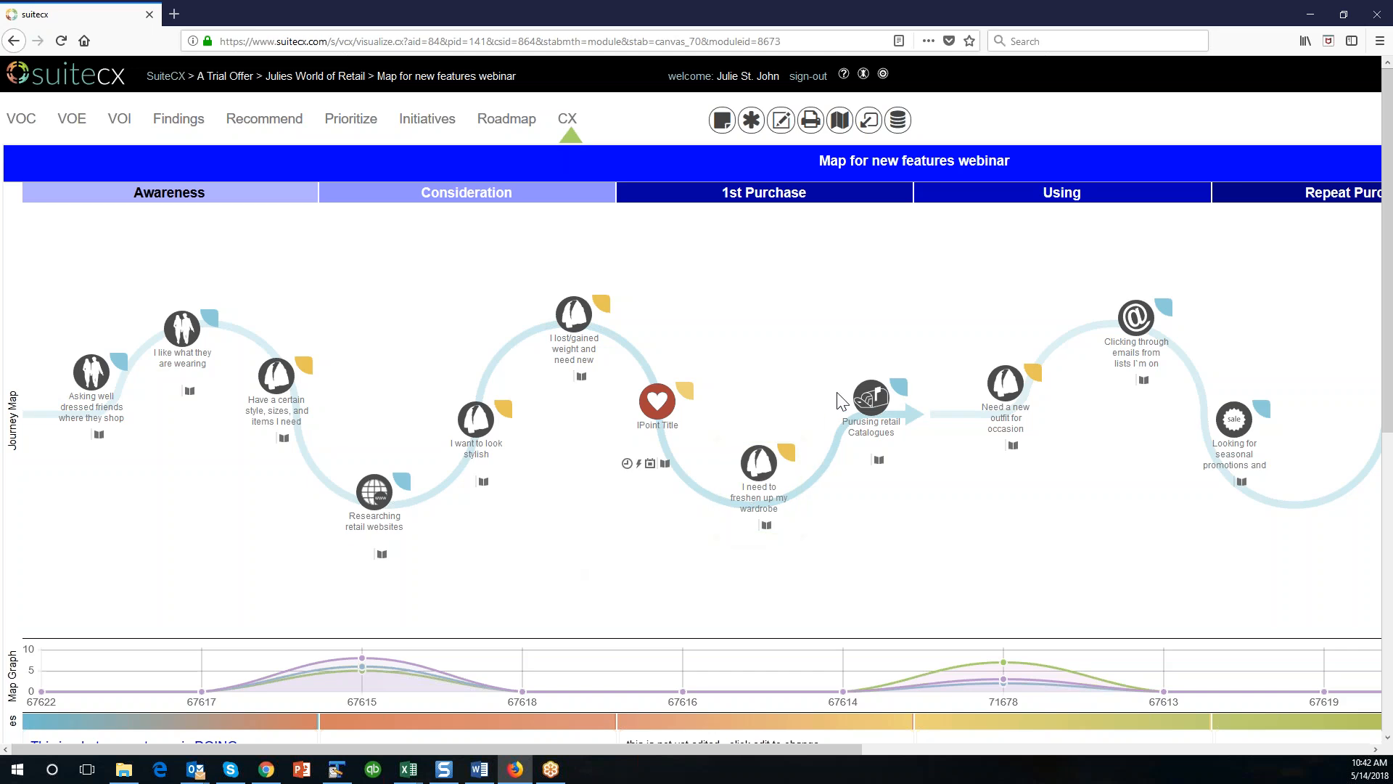
pyautogui.click(782, 121)
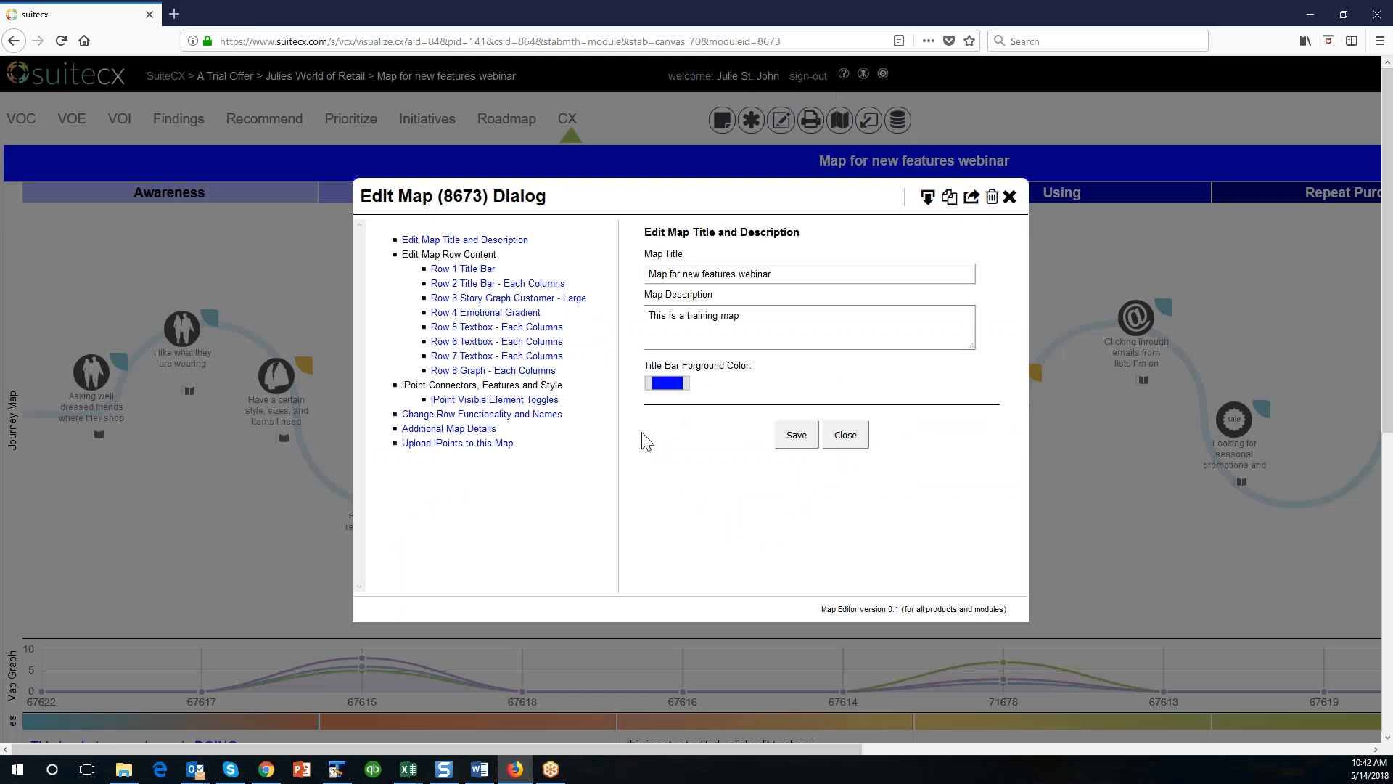
pyautogui.click(449, 417)
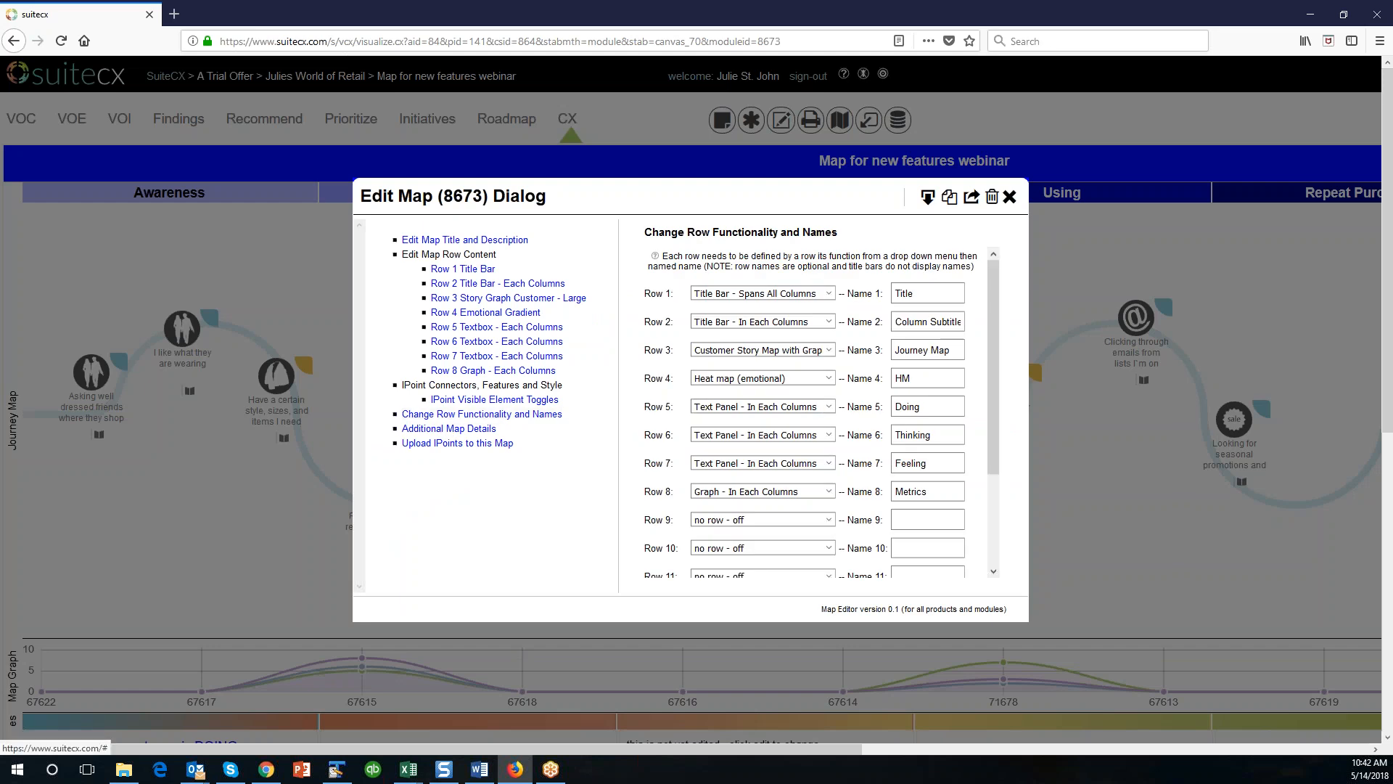
pyautogui.scroll(-1, 936, 351)
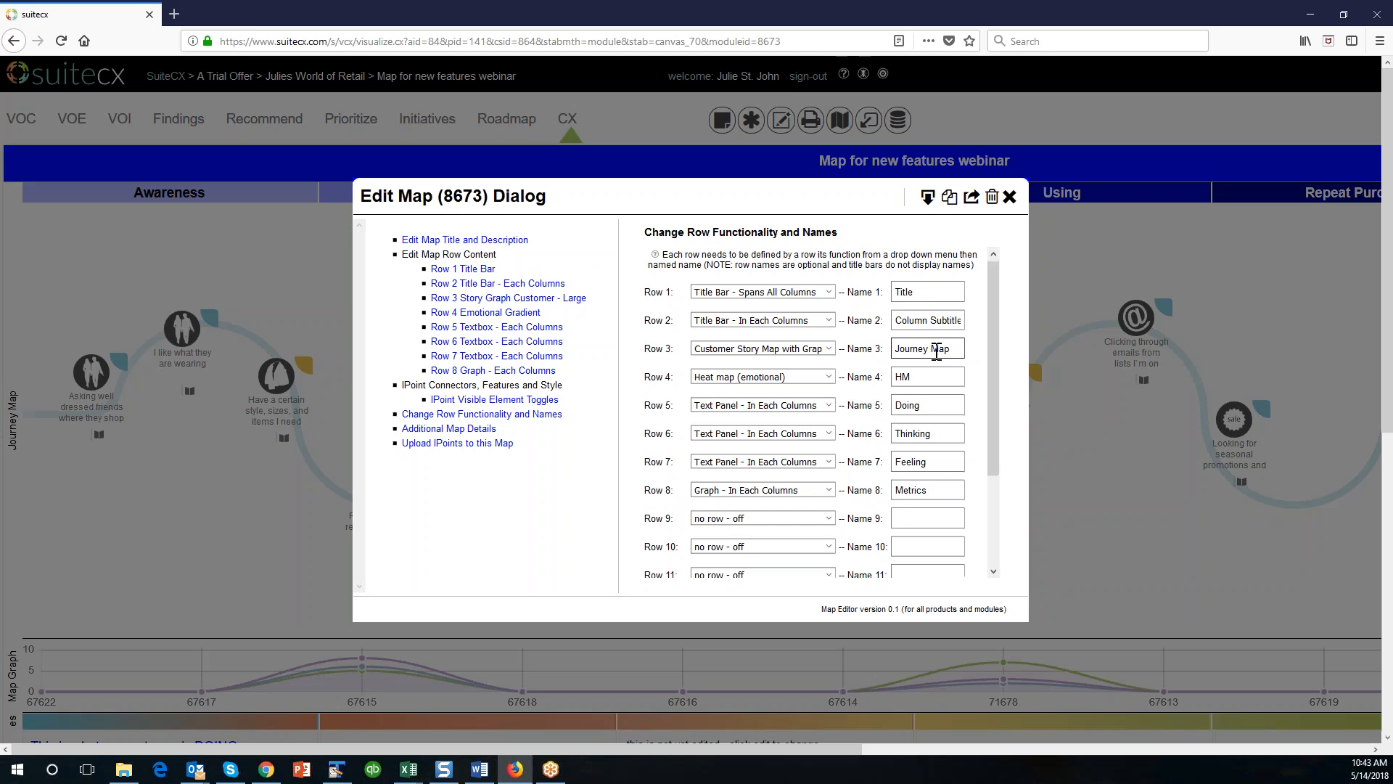
pyautogui.scroll(-2, 937, 352)
pyautogui.scroll(3, 722, 465)
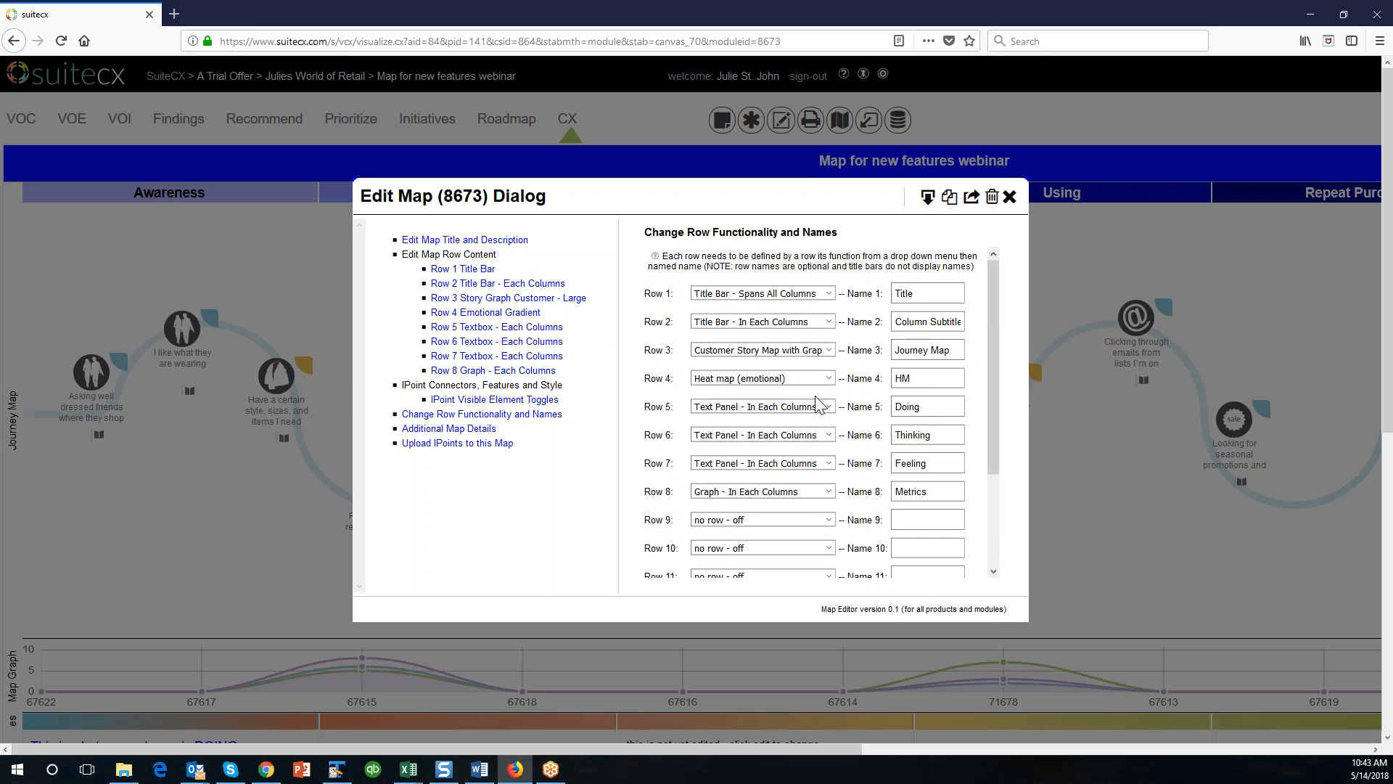
pyautogui.scroll(-2, 827, 539)
# Move the name Metrics from Row 8 to Row 9 and set Row 9 to Graph - In Each Columns.
pyautogui.moveTo(937, 415); pyautogui.dragTo(833, 421)
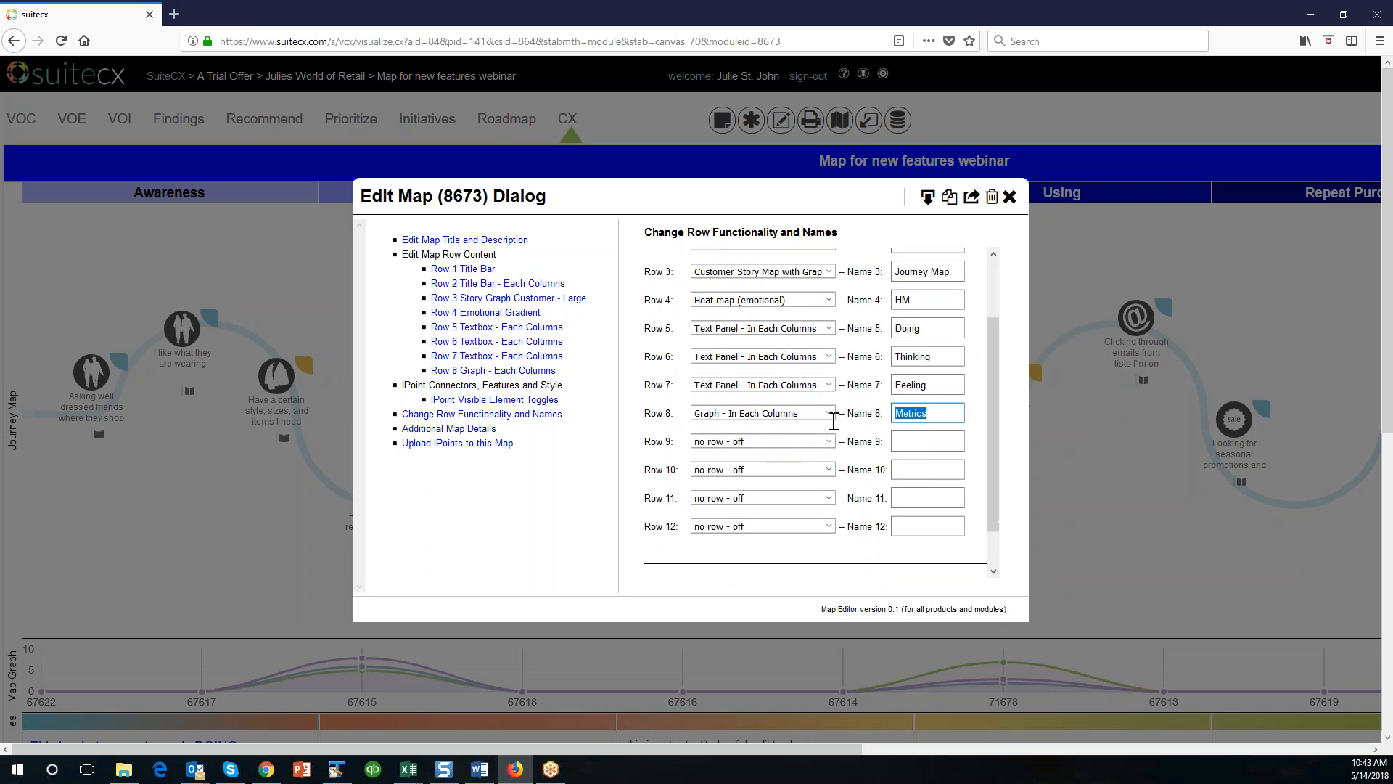
pyautogui.hotkey('ctrl', 'x')
pyautogui.click(900, 442)
pyautogui.hotkey('ctrl', 'v')
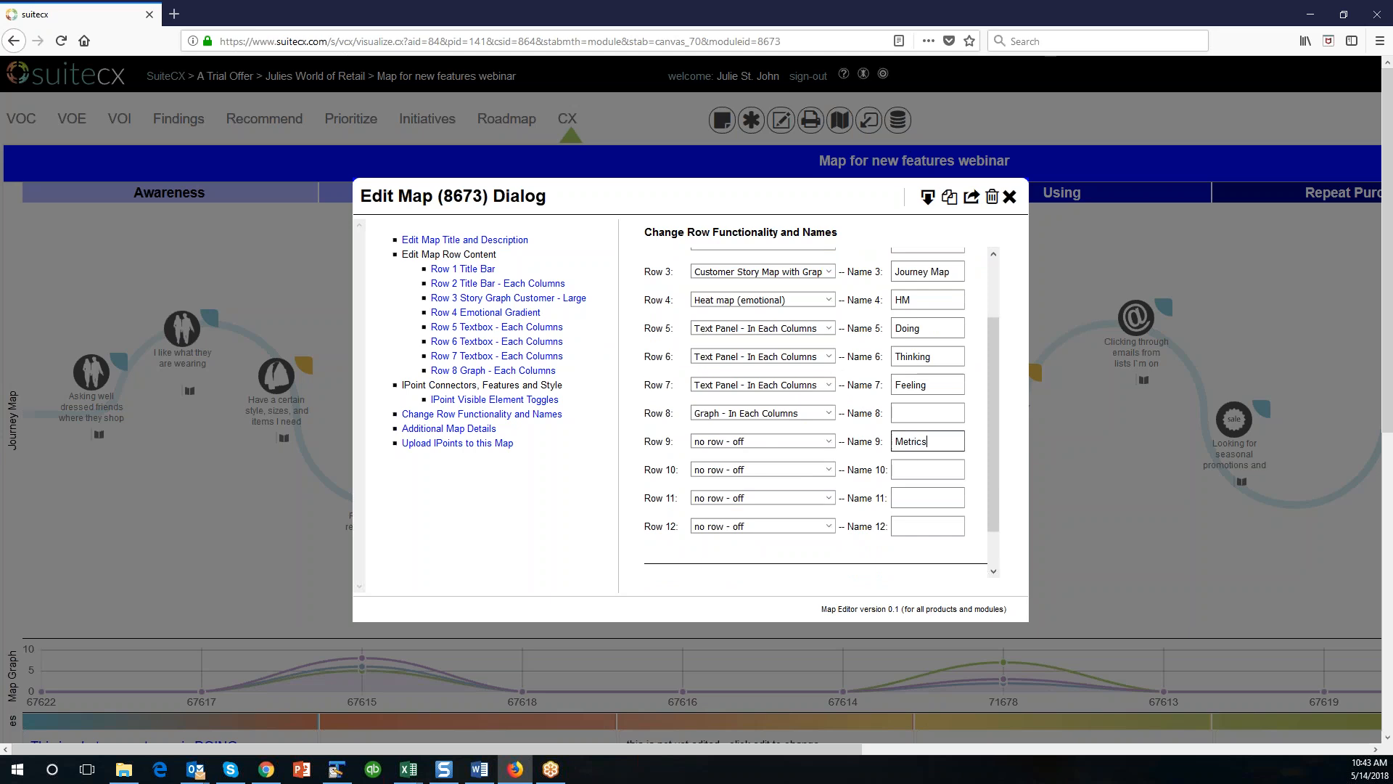
pyautogui.click(827, 442)
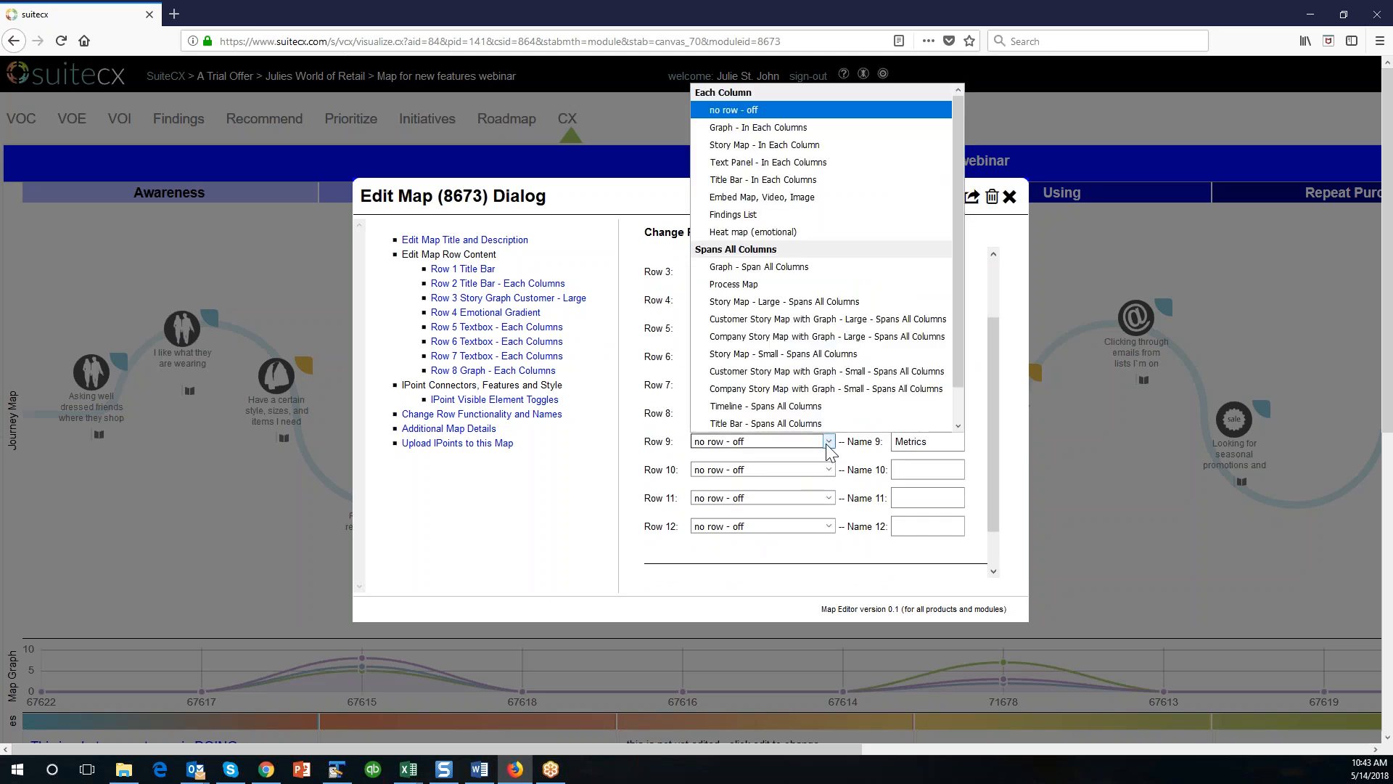
pyautogui.click(798, 130)
# Shift the name Feeling down to Row 8 and the name Thinking down to Row 7.
pyautogui.doubleClick(943, 384)
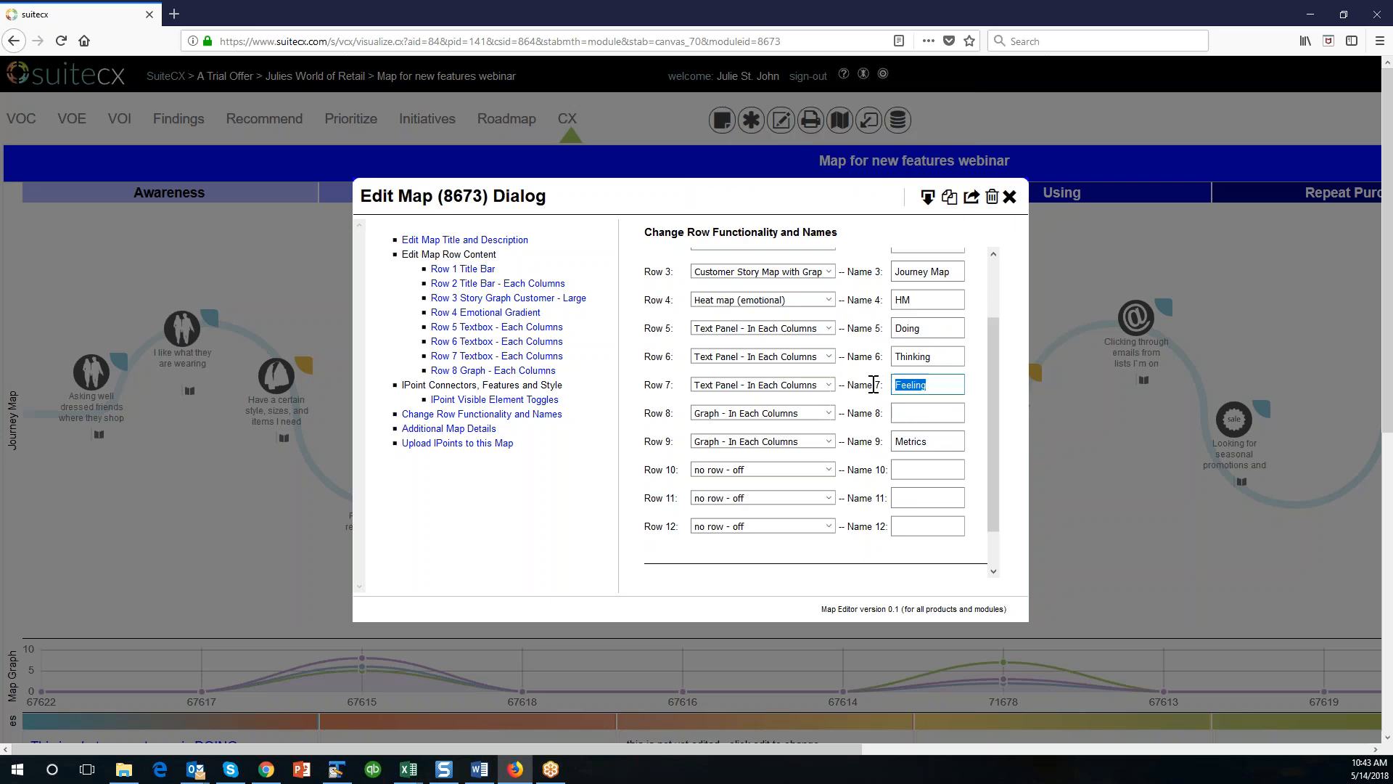
pyautogui.hotkey('ctrl', 'x')
pyautogui.press('Tab')
pyautogui.hotkey('ctrl', 'v')
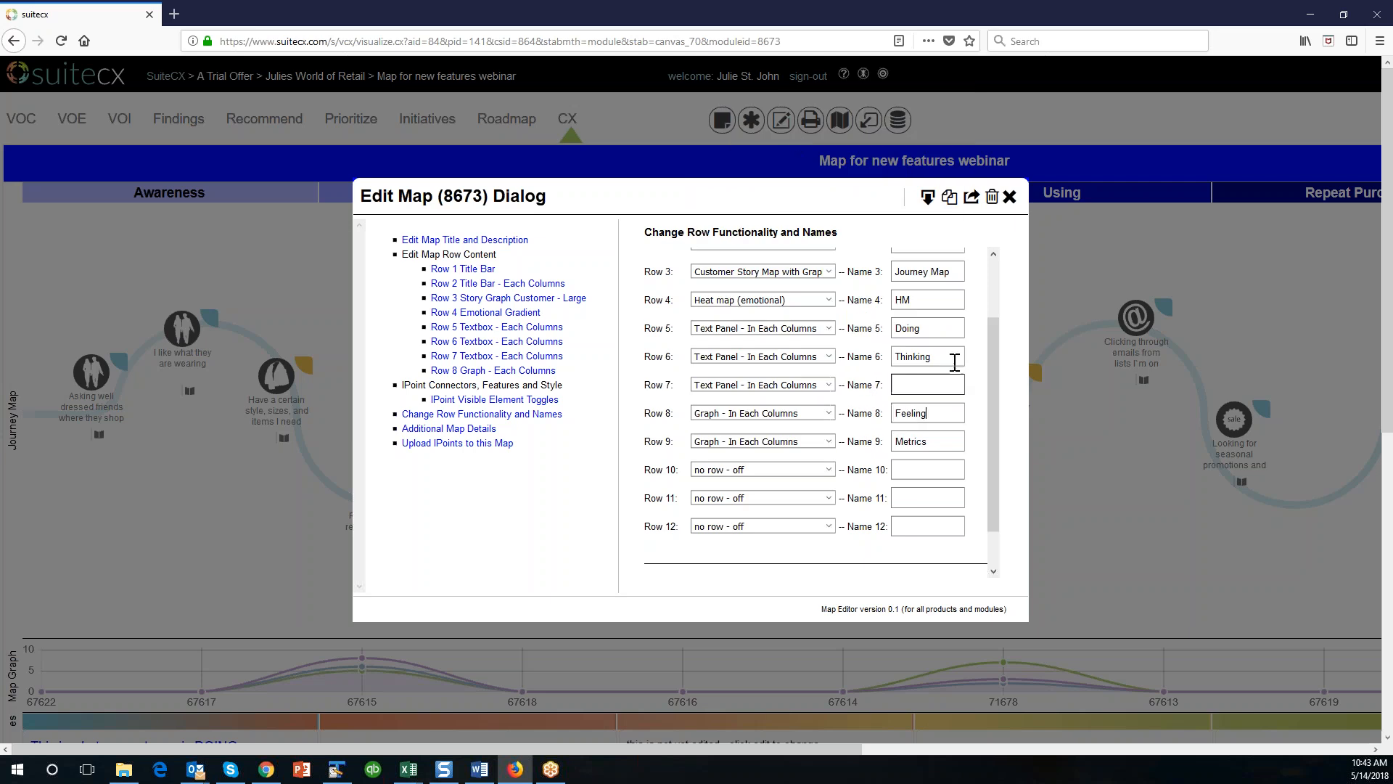
pyautogui.moveTo(943, 356); pyautogui.dragTo(851, 354)
pyautogui.hotkey('ctrl', 'x')
pyautogui.click(907, 384)
pyautogui.hotkey('ctrl', 'v')
# Move the name Doing to Row 6 and set Row 8 to Text Panel - In Each Columns.
pyautogui.moveTo(943, 328); pyautogui.dragTo(865, 331)
pyautogui.hotkey('ctrl', 'x')
pyautogui.click(914, 356)
pyautogui.hotkey('ctrl', 'v')
pyautogui.click(829, 415)
pyautogui.click(798, 135)
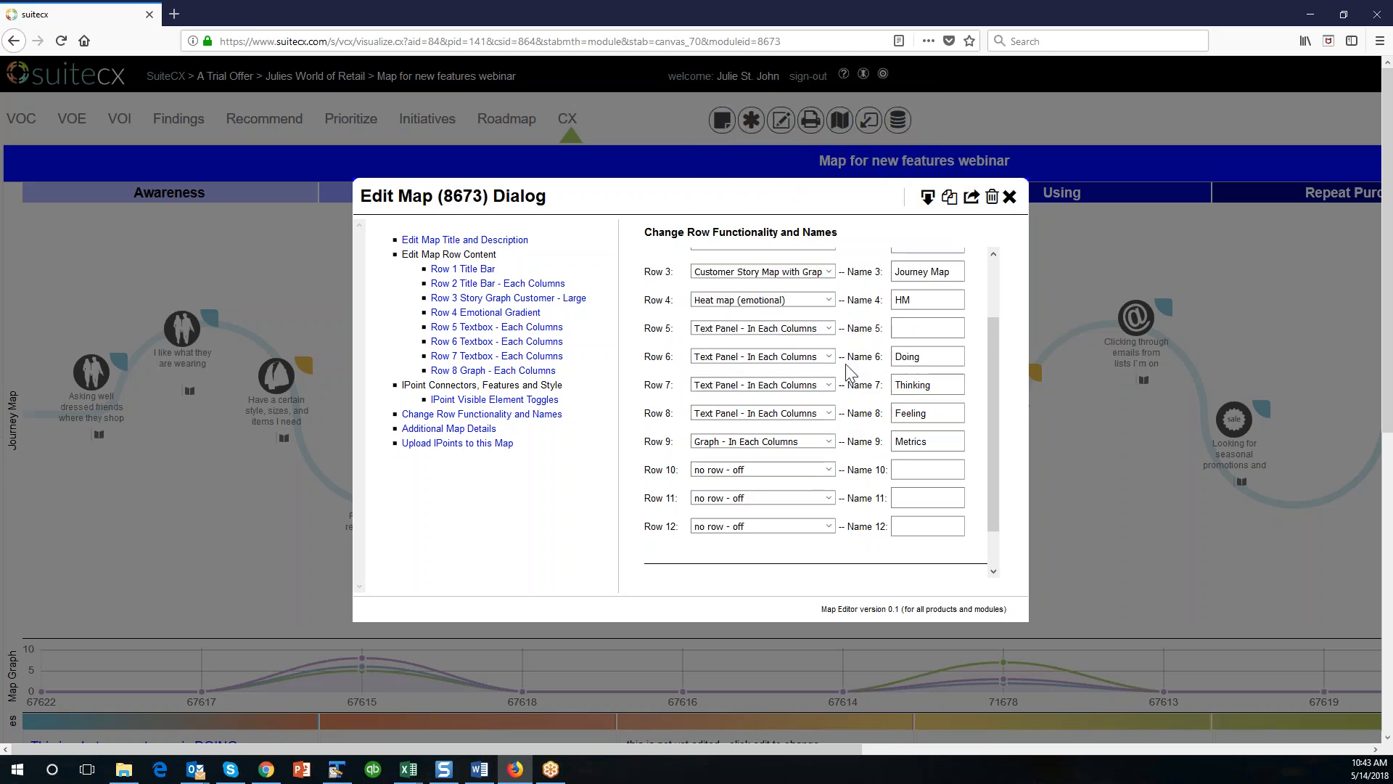
# Set Row 5 to Heat map (emotional) and move the name HM from Row 4 to Row 5.
pyautogui.scroll(2, 830, 406)
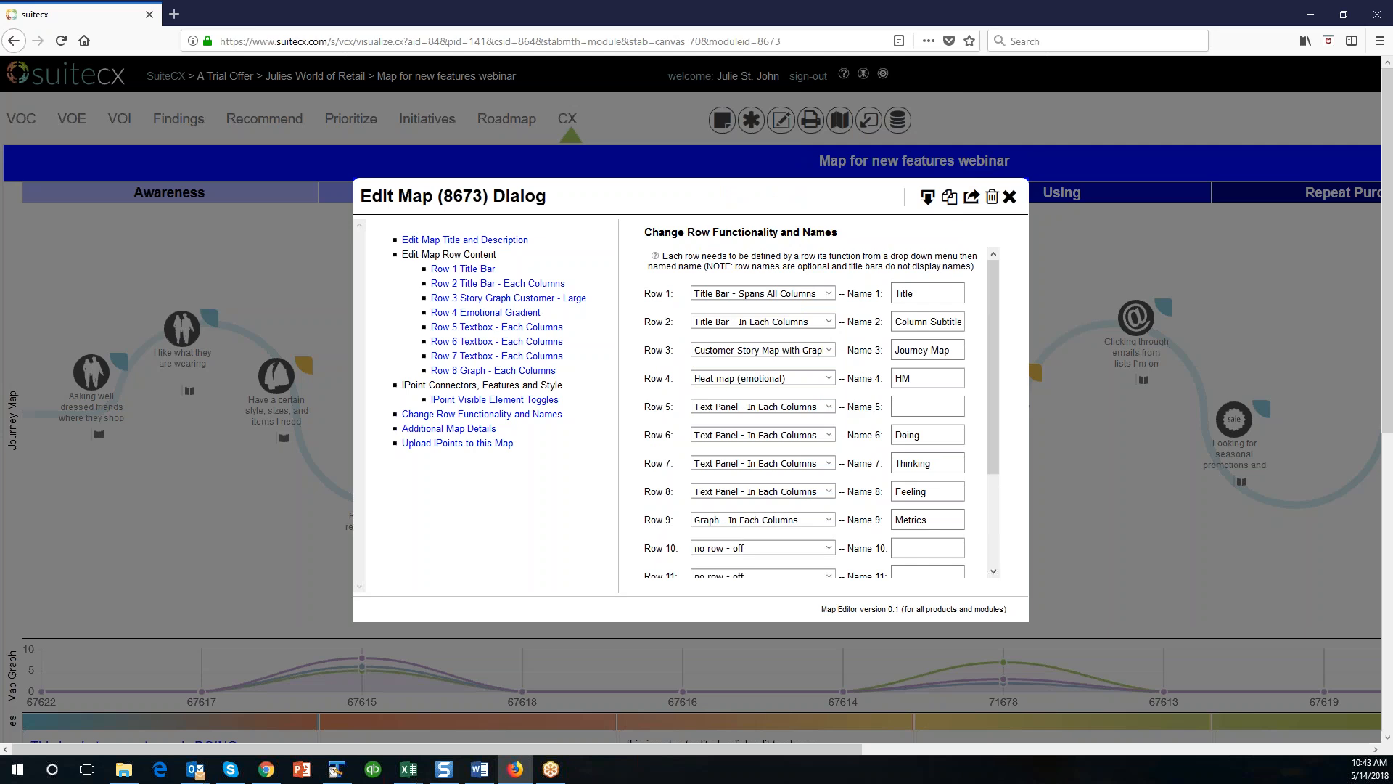
pyautogui.click(828, 407)
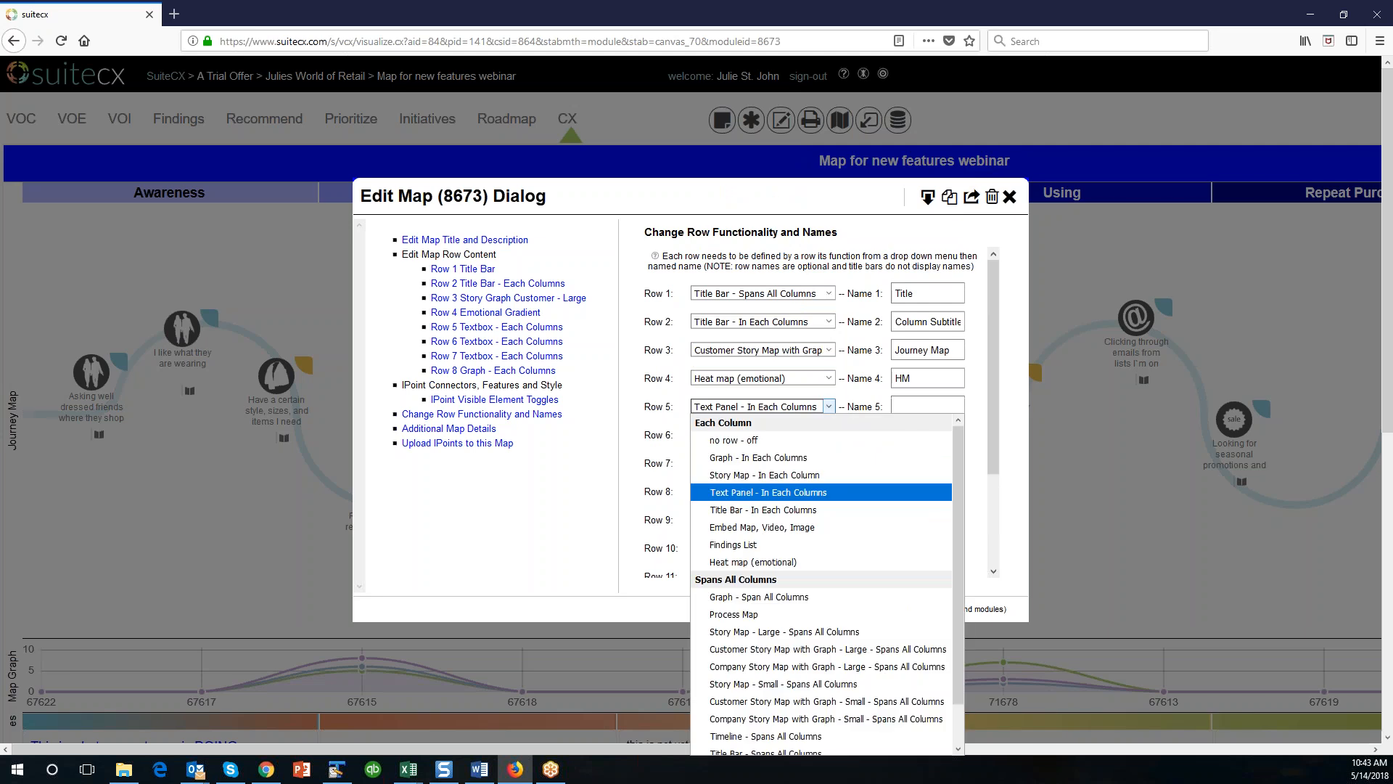
pyautogui.click(755, 562)
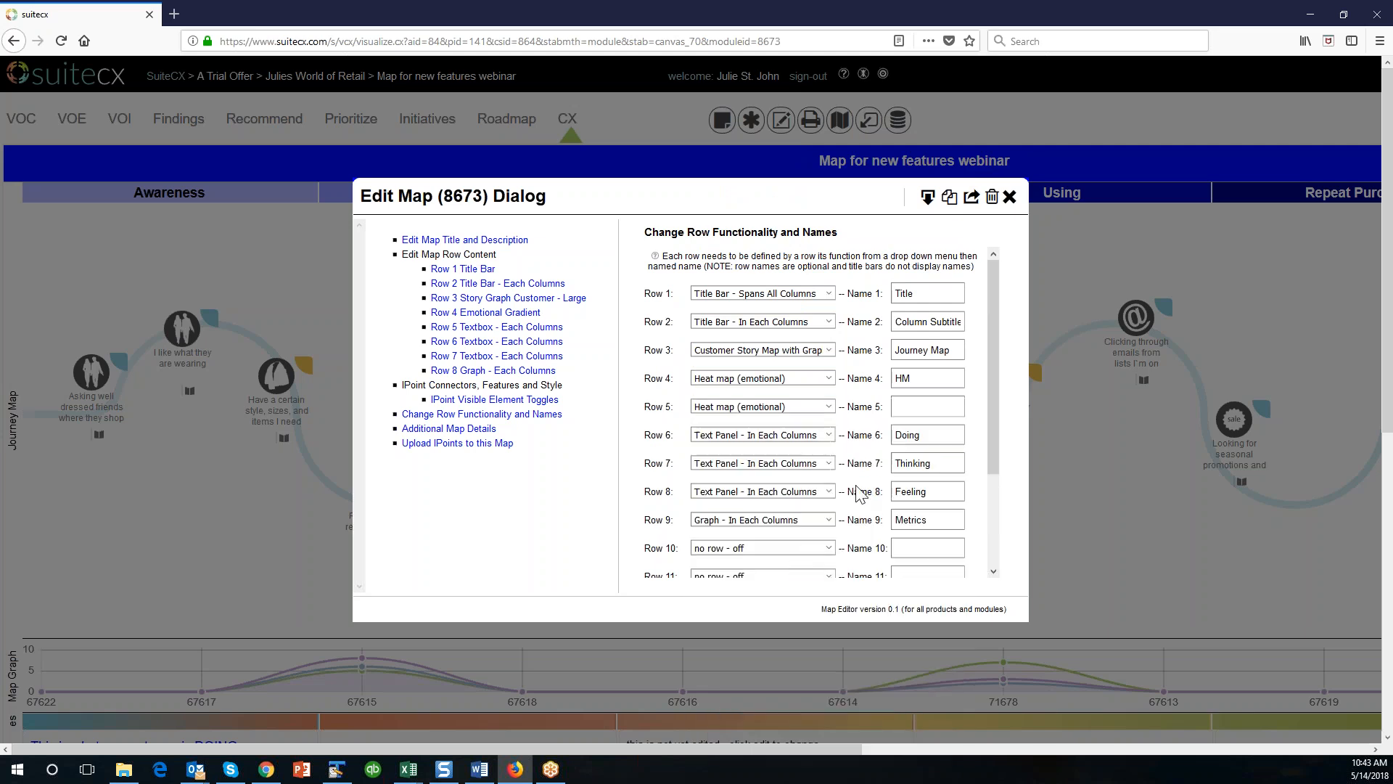
pyautogui.moveTo(919, 379); pyautogui.dragTo(875, 376)
pyautogui.press('Delete')
pyautogui.click(921, 406)
pyautogui.write('HM')
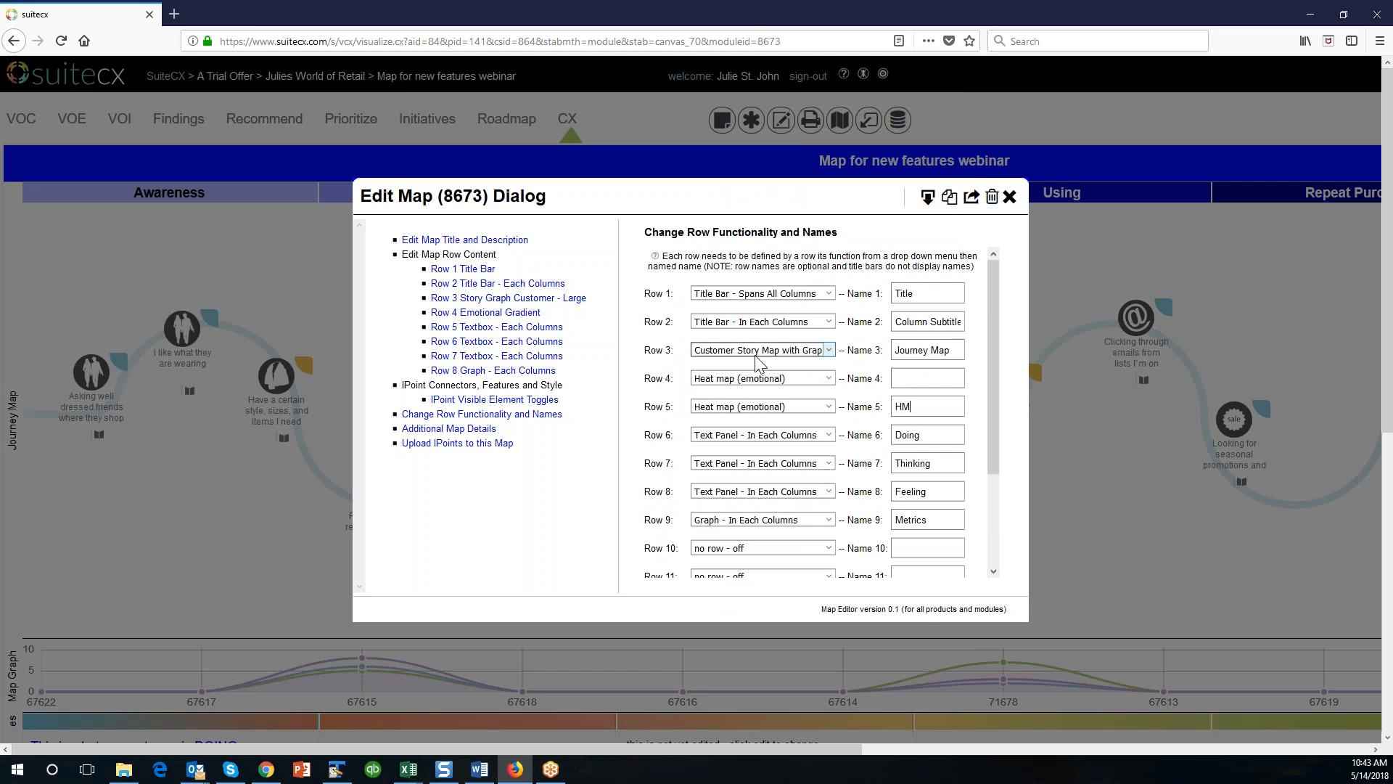
# Set Row 4 to Customer Story Map with Graph - Large - Spans All Columns and move the name Journey Map to it.
pyautogui.click(828, 380)
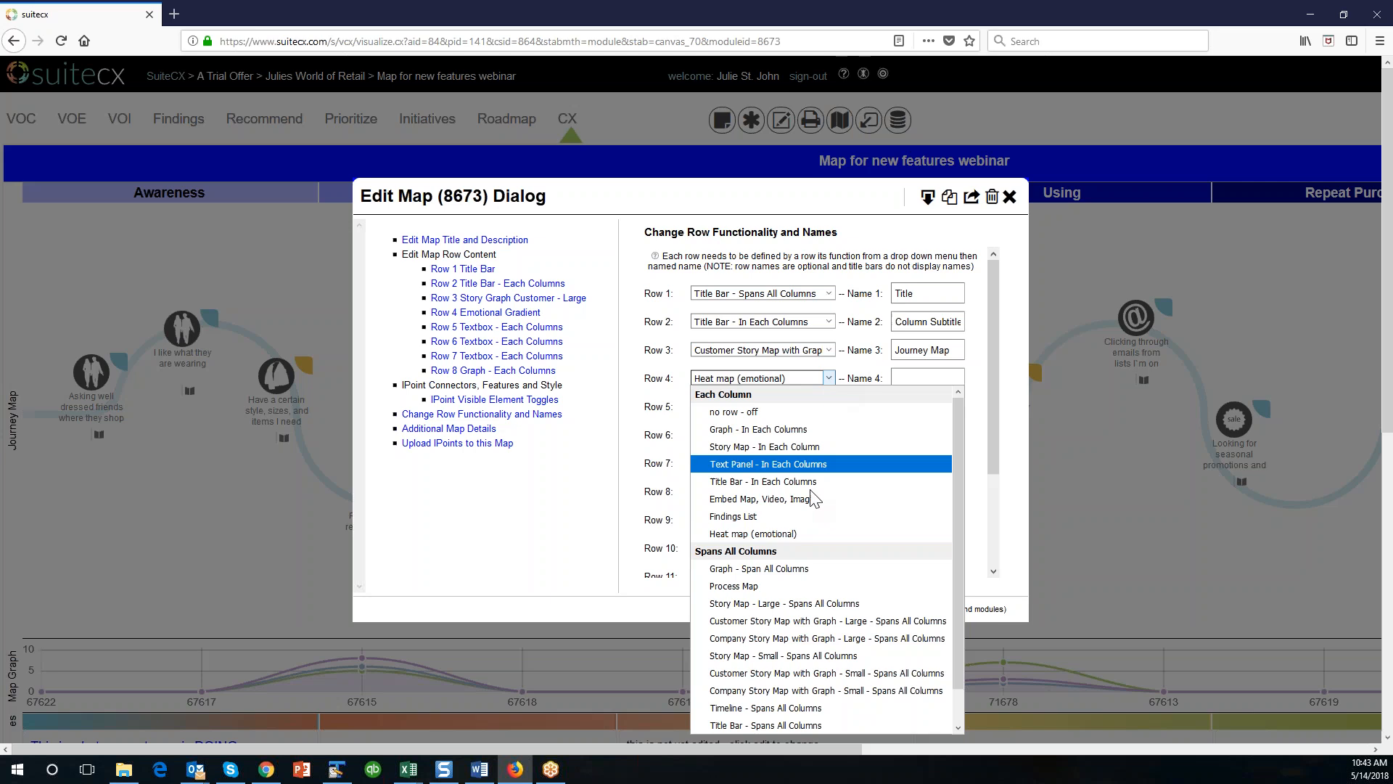
pyautogui.click(809, 623)
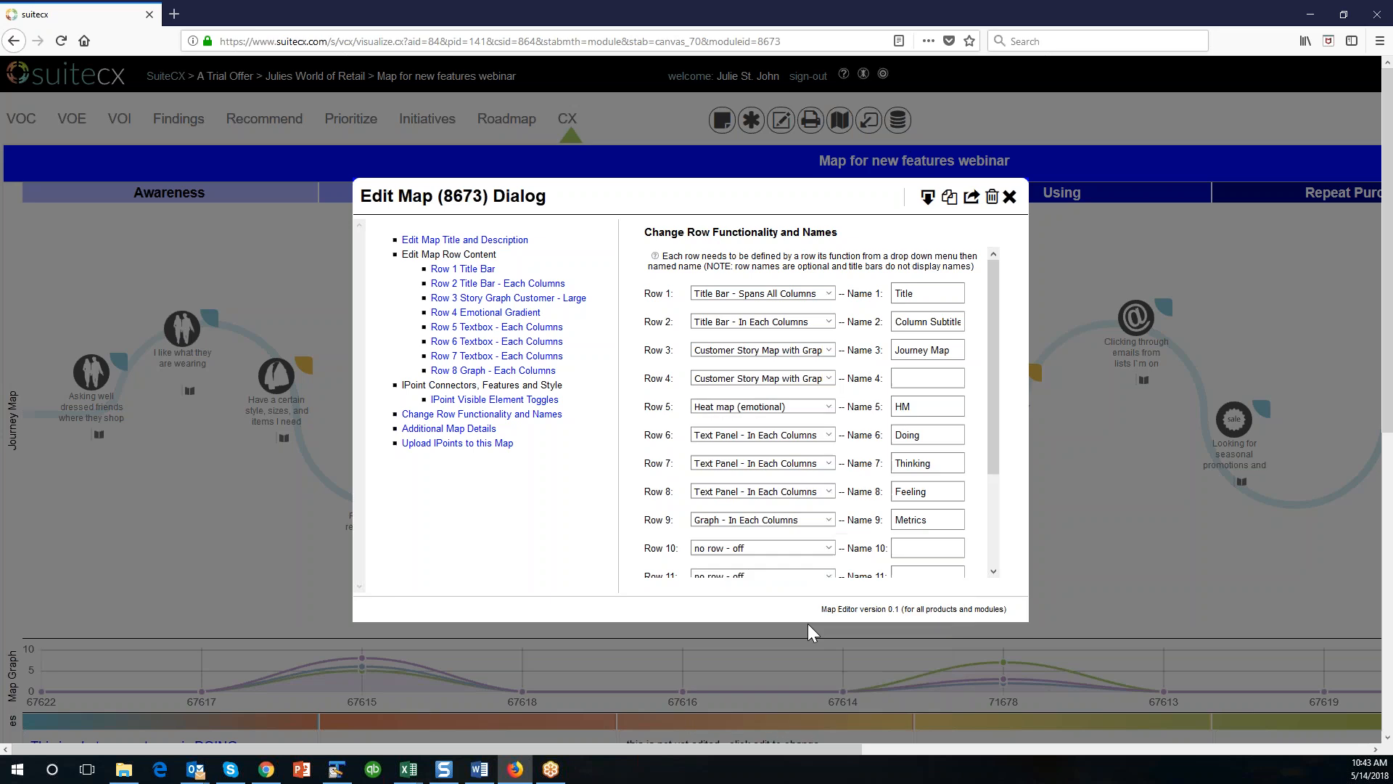
pyautogui.moveTo(959, 350); pyautogui.dragTo(847, 348)
pyautogui.hotkey('ctrl', 'x')
pyautogui.click(926, 376)
pyautogui.hotkey('ctrl', 'v')
# Set Row 3 to Embed Map, Video, Image, name it Context, and save the row changes.
pyautogui.click(829, 351)
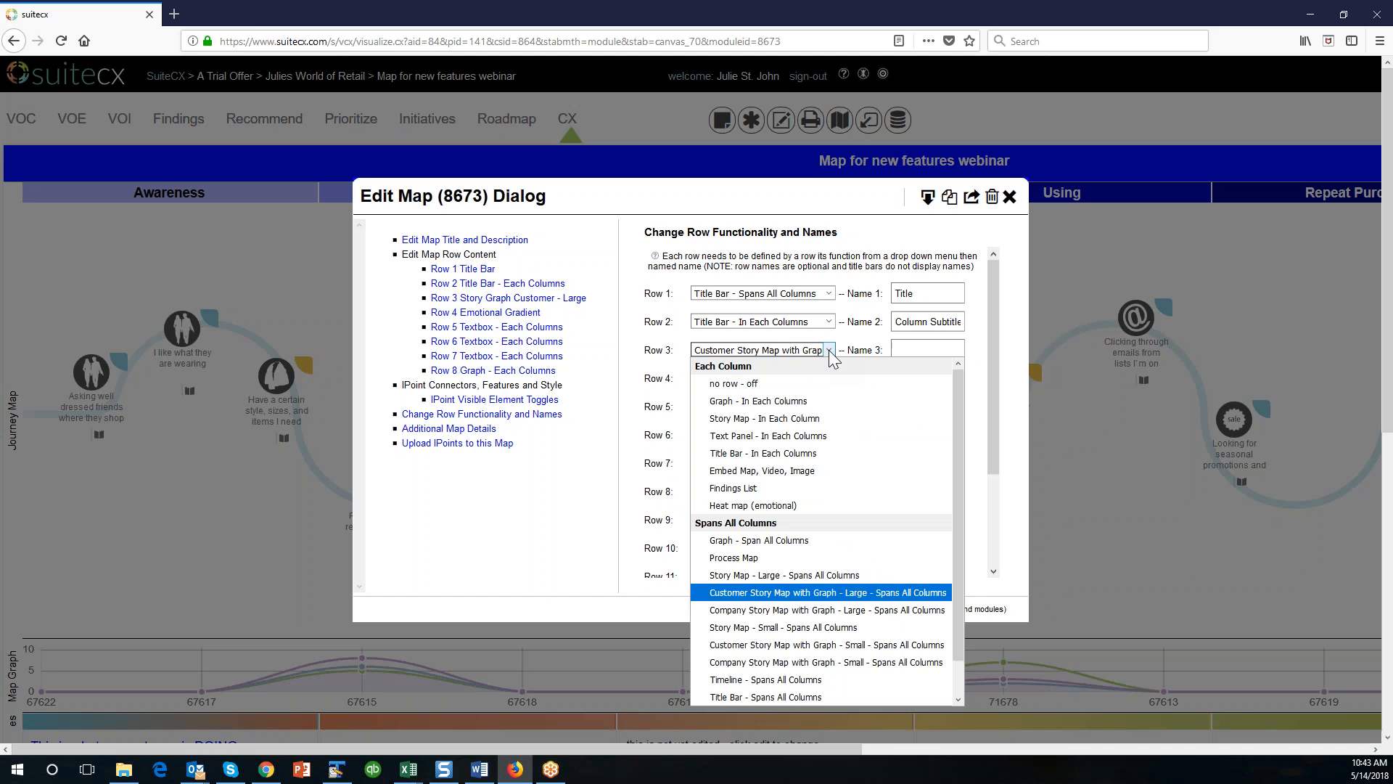
pyautogui.click(819, 482)
pyautogui.click(913, 348)
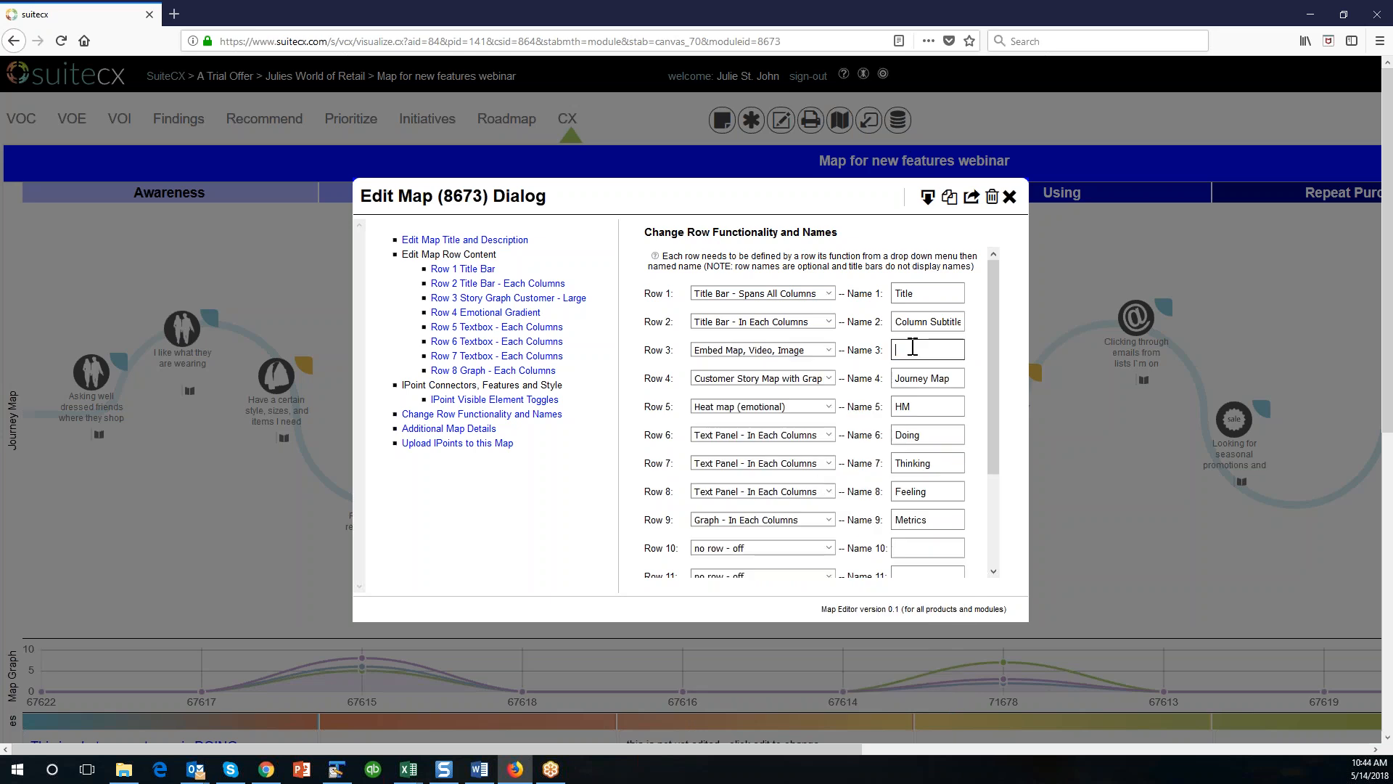
pyautogui.write('Context')
pyautogui.moveTo(996, 422); pyautogui.dragTo(994, 577)
pyautogui.click(788, 549)
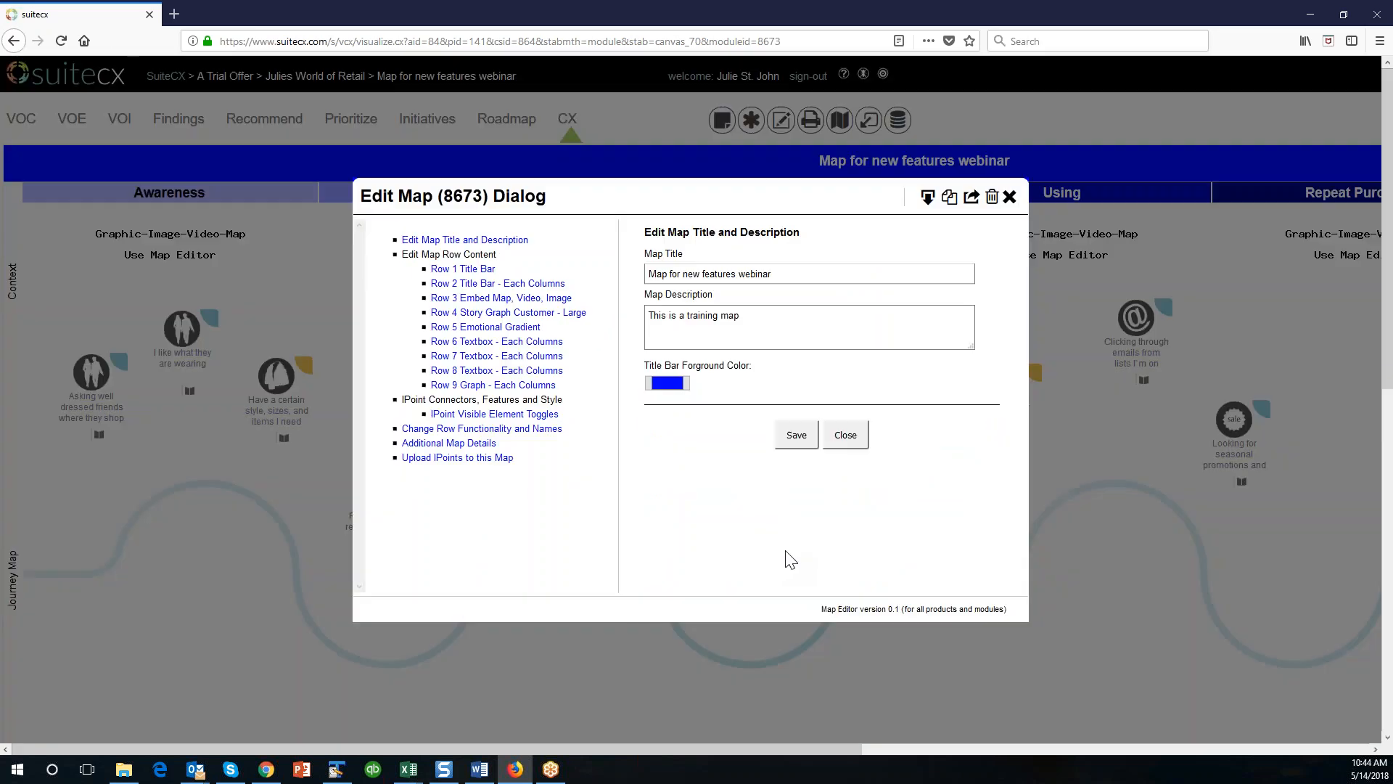
# Close the editor and check the Context row and the rearranged rows on the map.
pyautogui.click(859, 438)
pyautogui.scroll(-2, 413, 491)
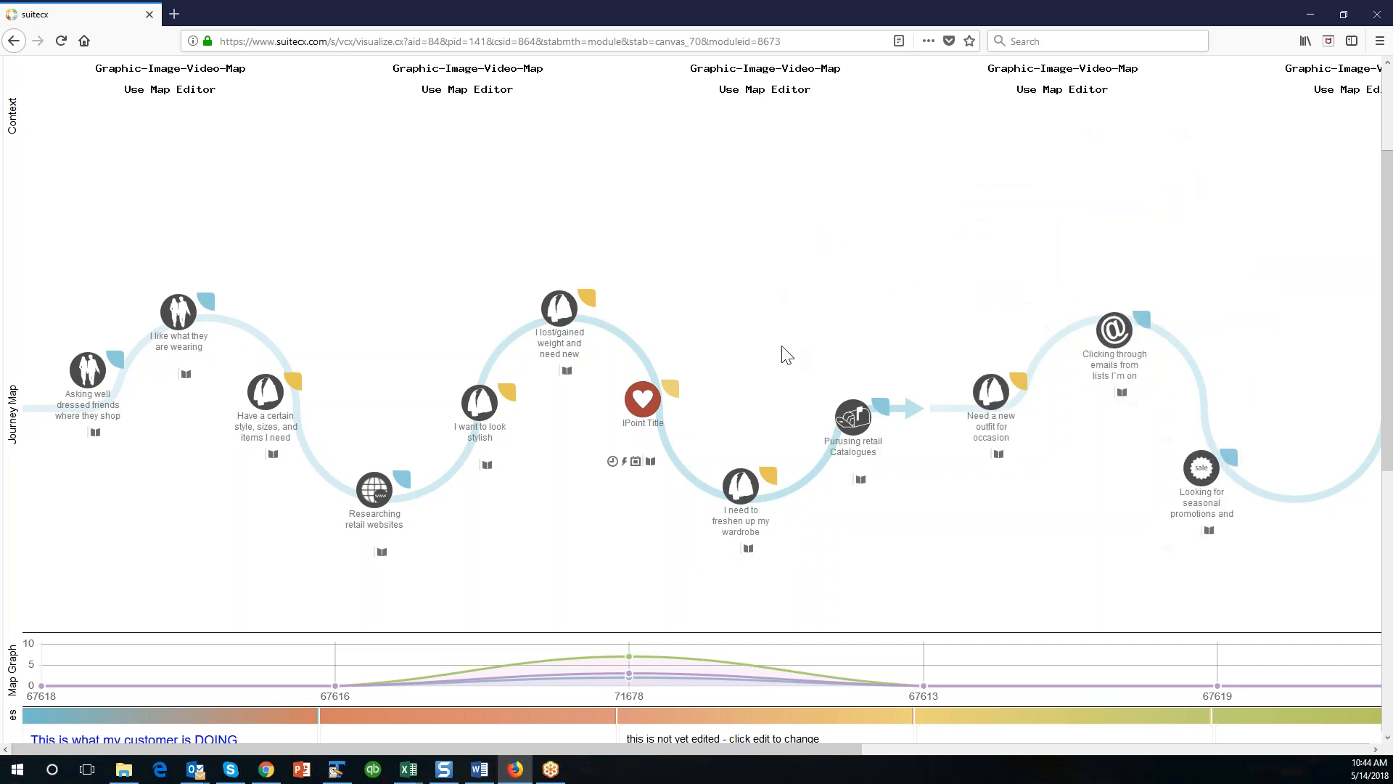
pyautogui.scroll(3, 787, 355)
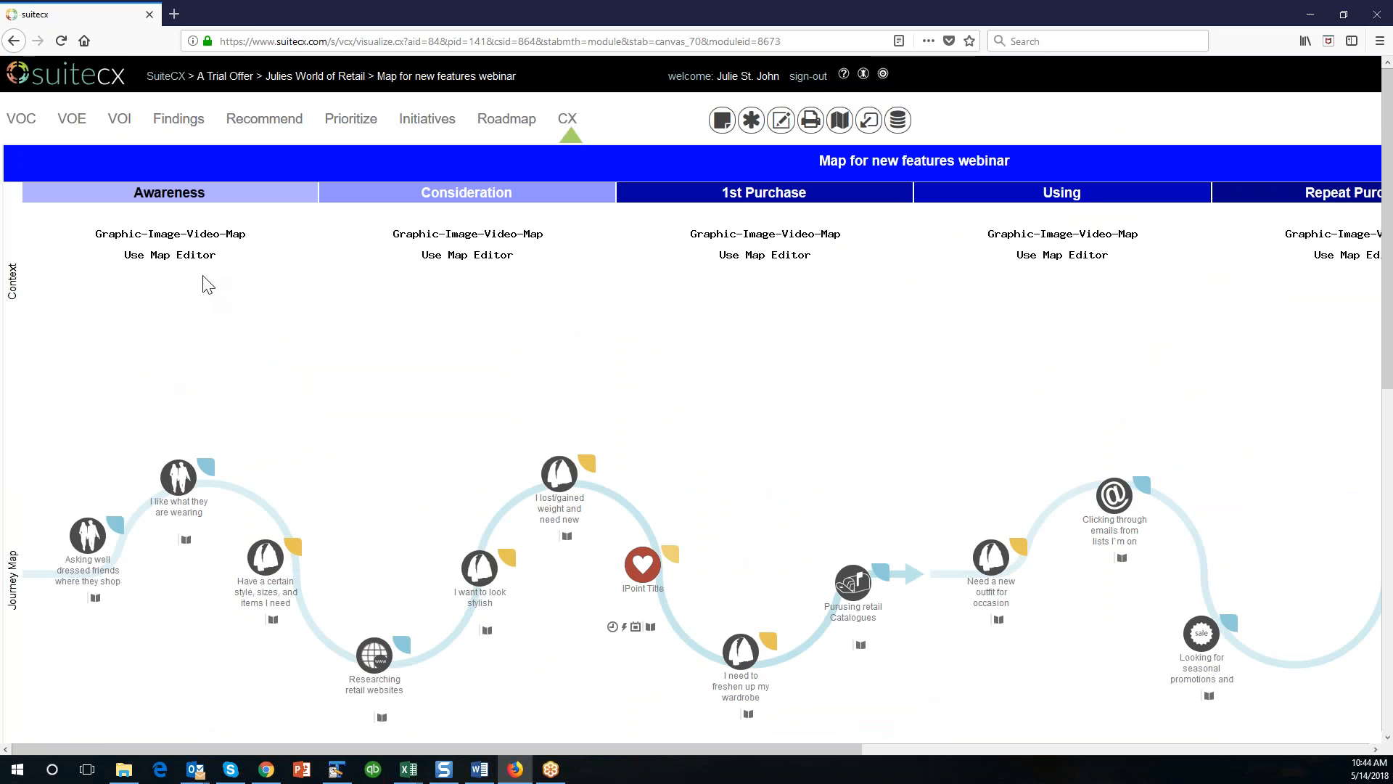
pyautogui.scroll(-10, 702, 361)
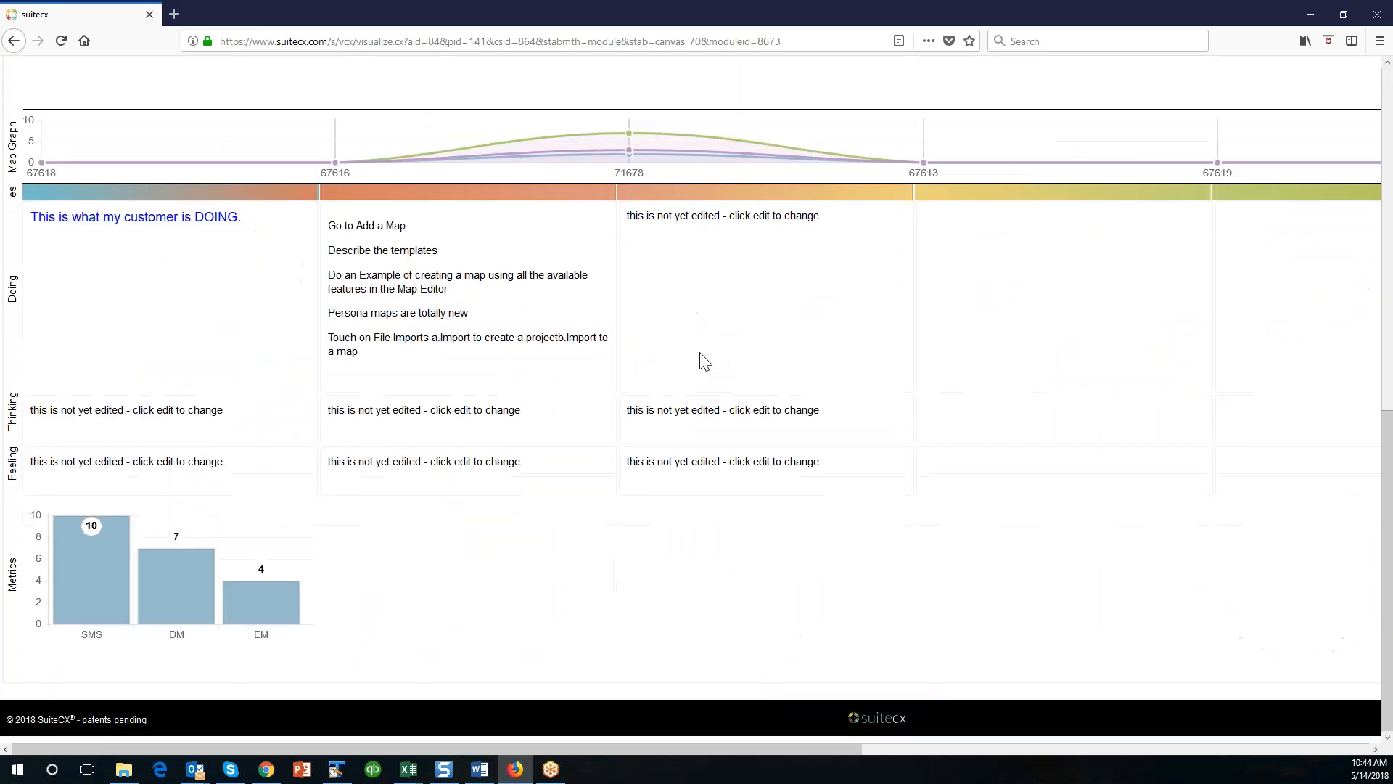
pyautogui.scroll(6, 704, 360)
pyautogui.scroll(6, 704, 360)
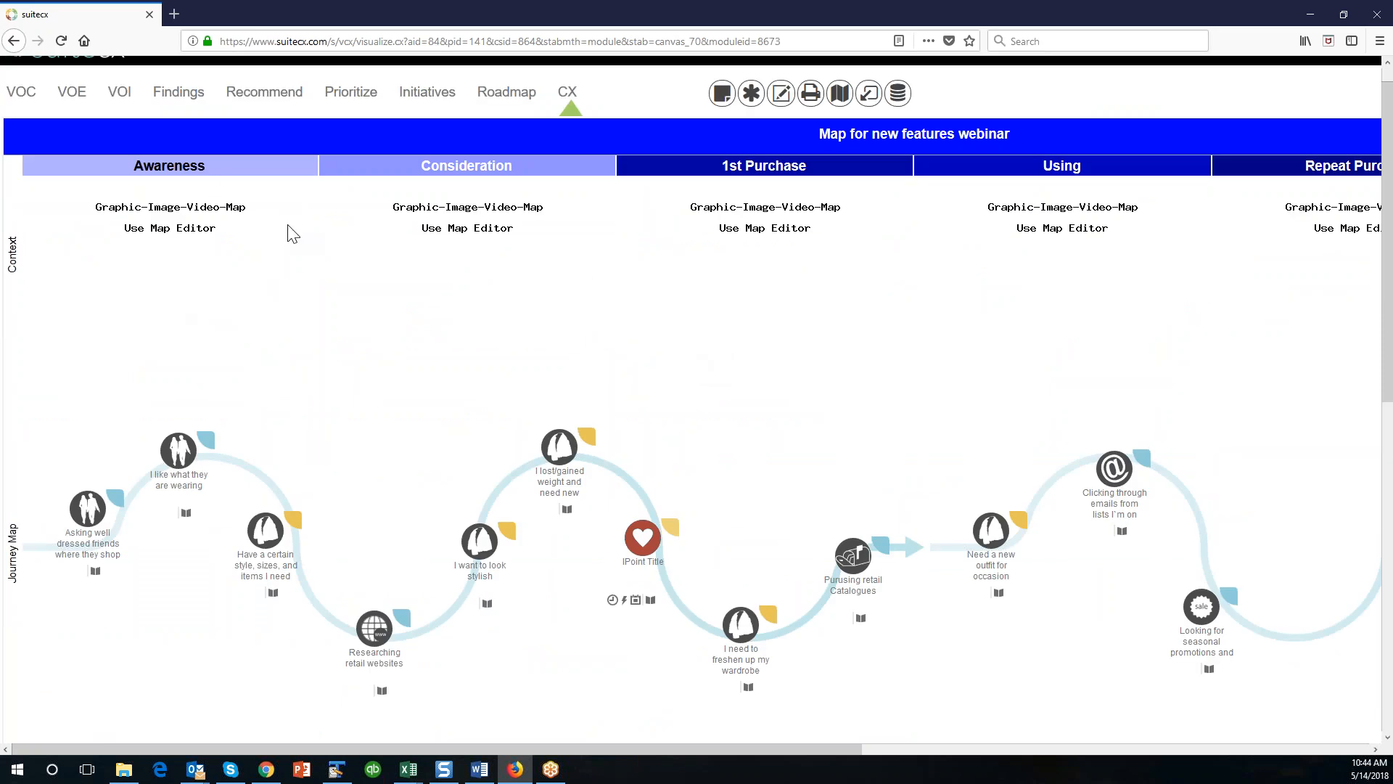
# Edit the Row 3 content and upload the man's portrait JPG from the SandBox Set Up folder as the Column 1 image.
pyautogui.click(780, 98)
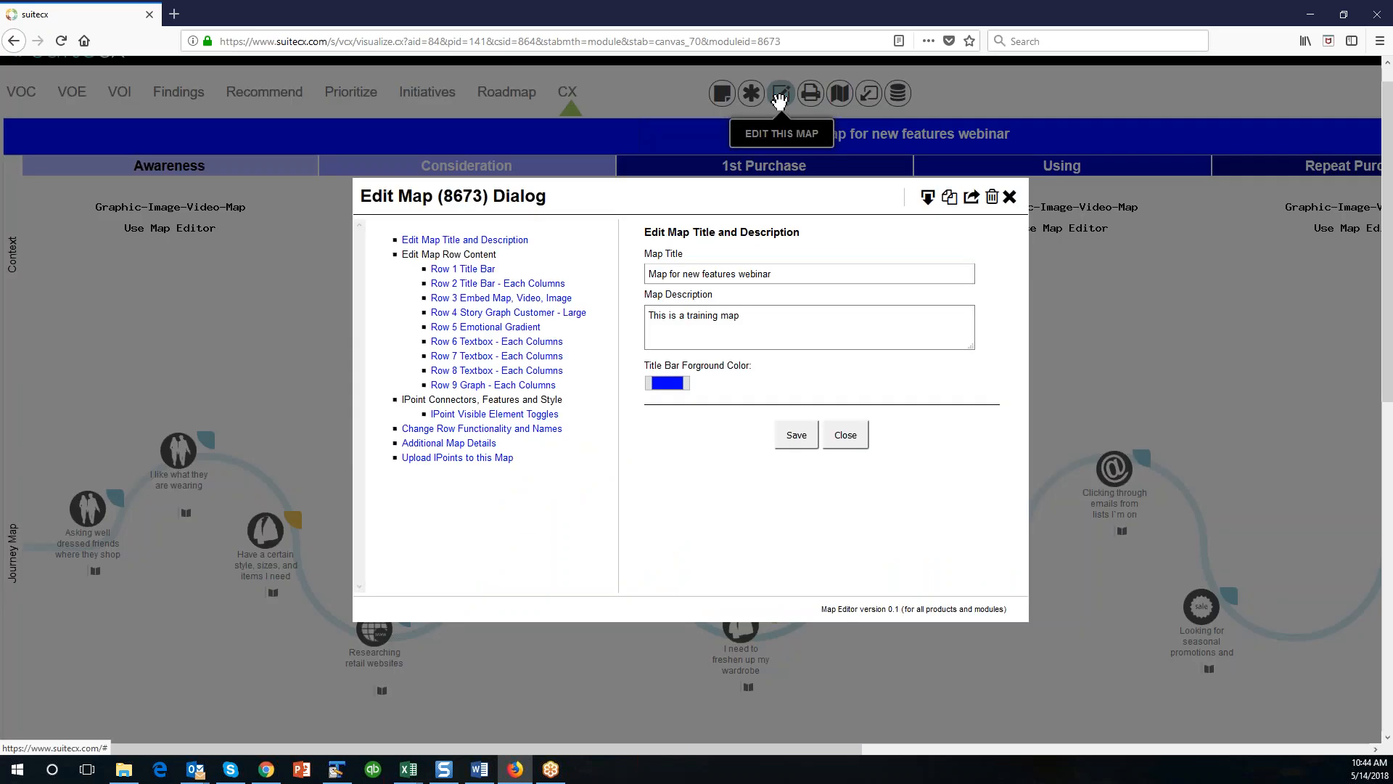
pyautogui.click(478, 299)
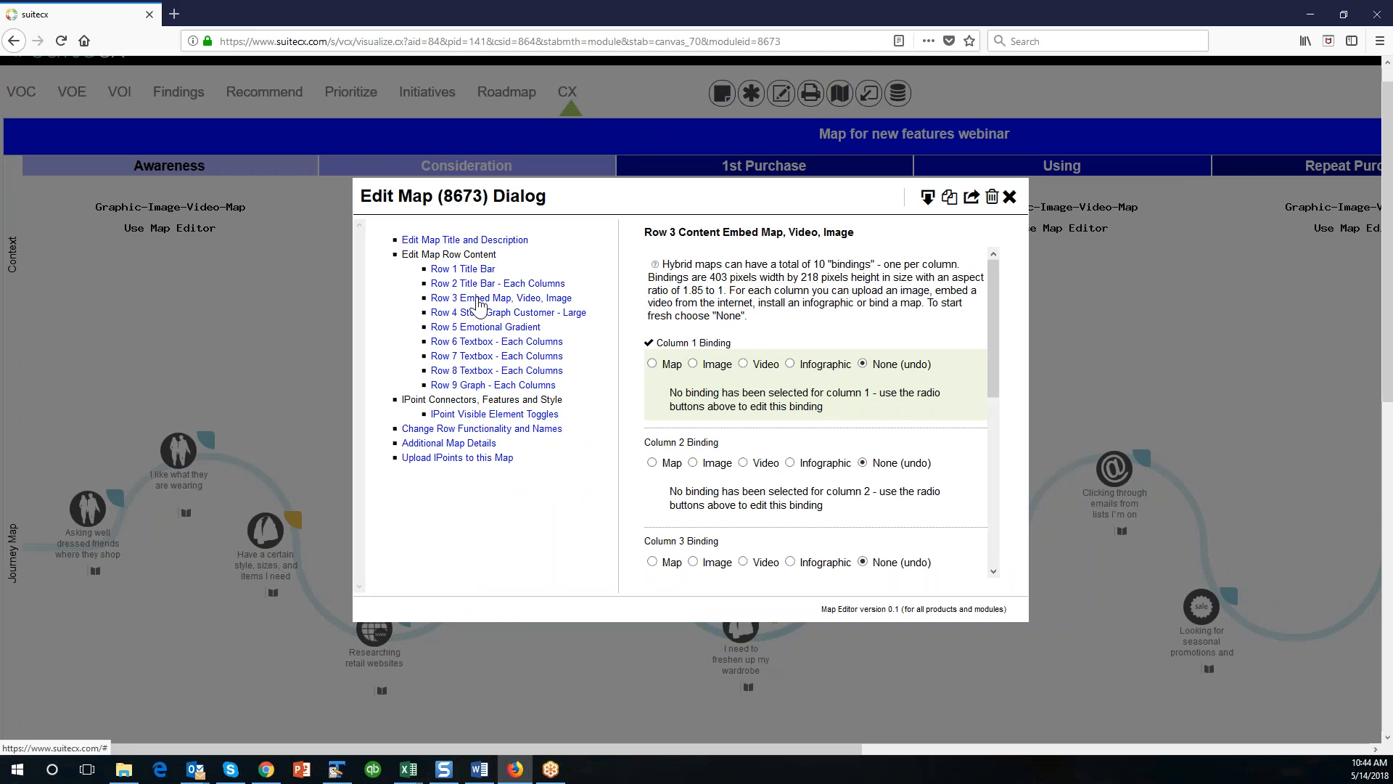
pyautogui.click(695, 364)
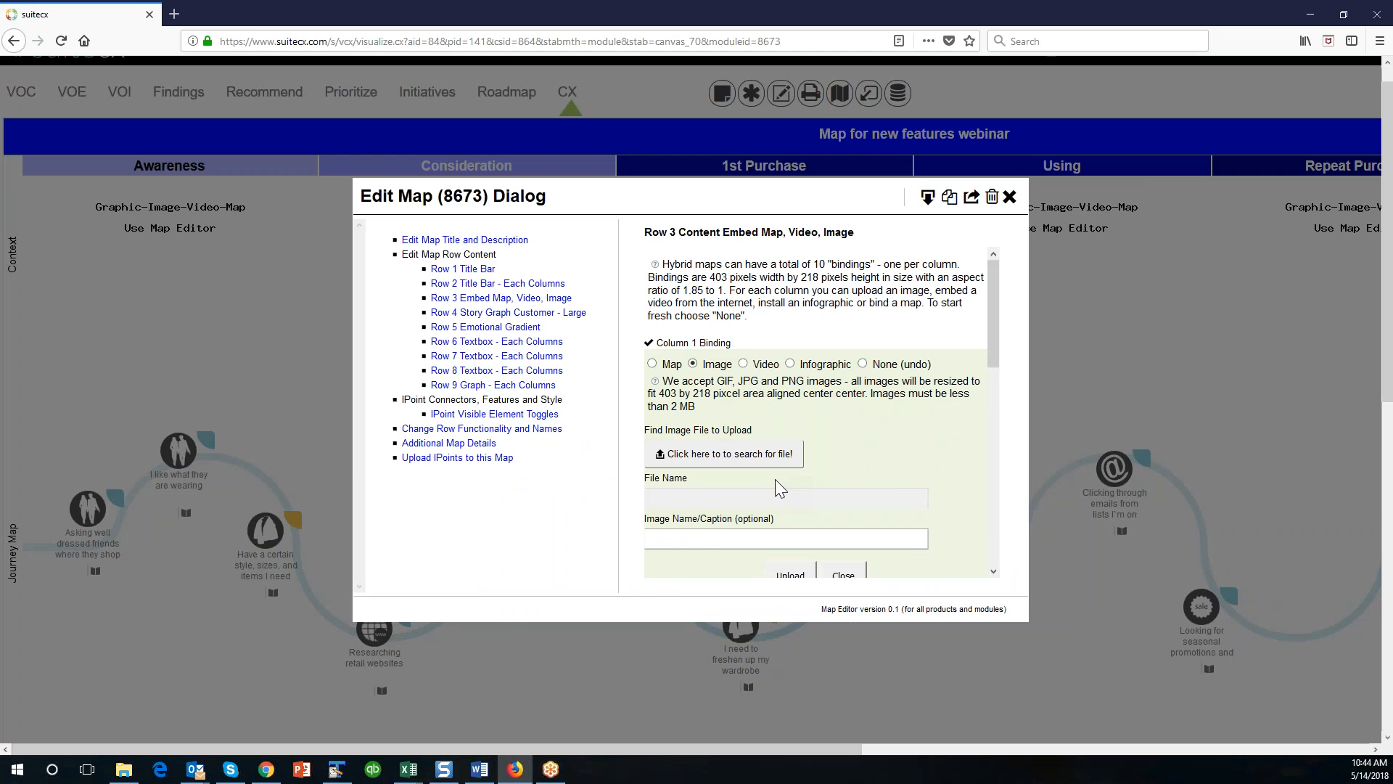
pyautogui.click(741, 460)
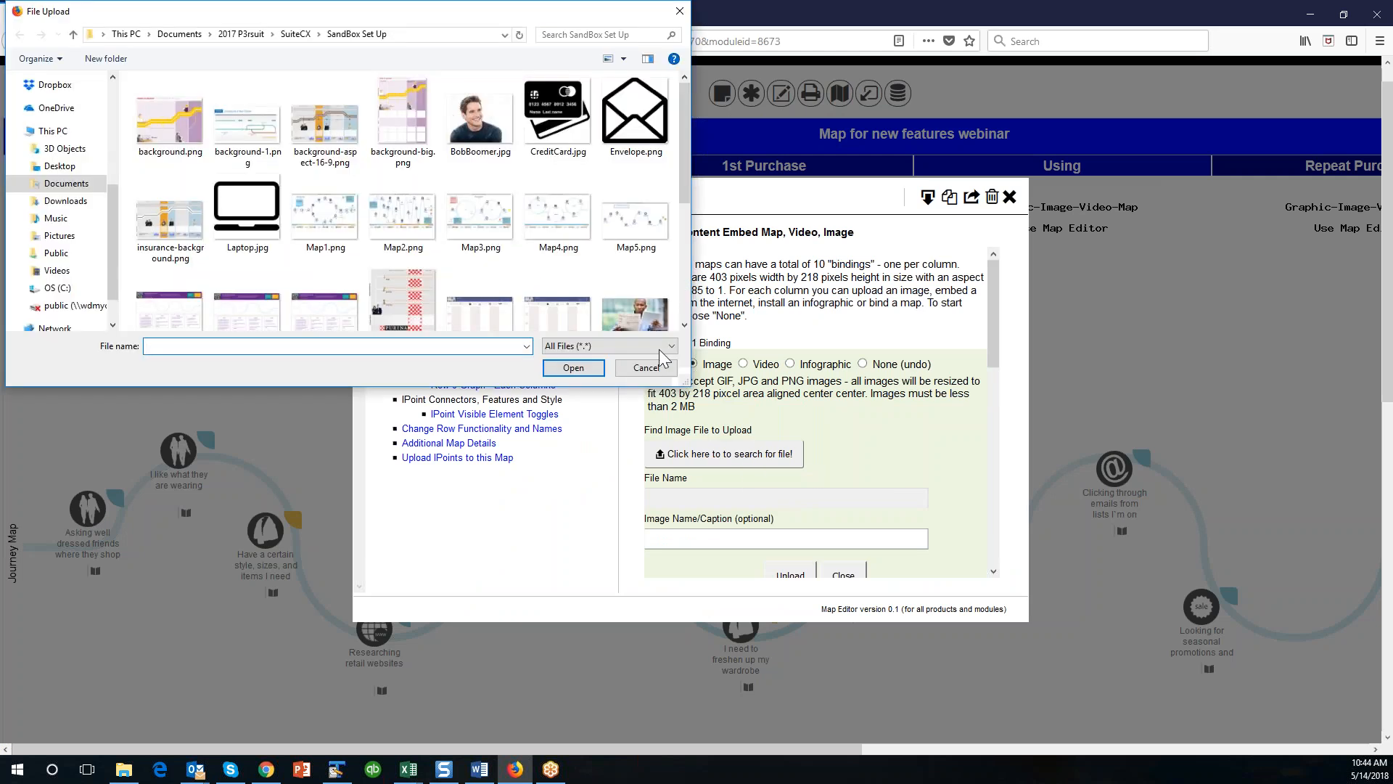
pyautogui.click(480, 116)
pyautogui.click(573, 367)
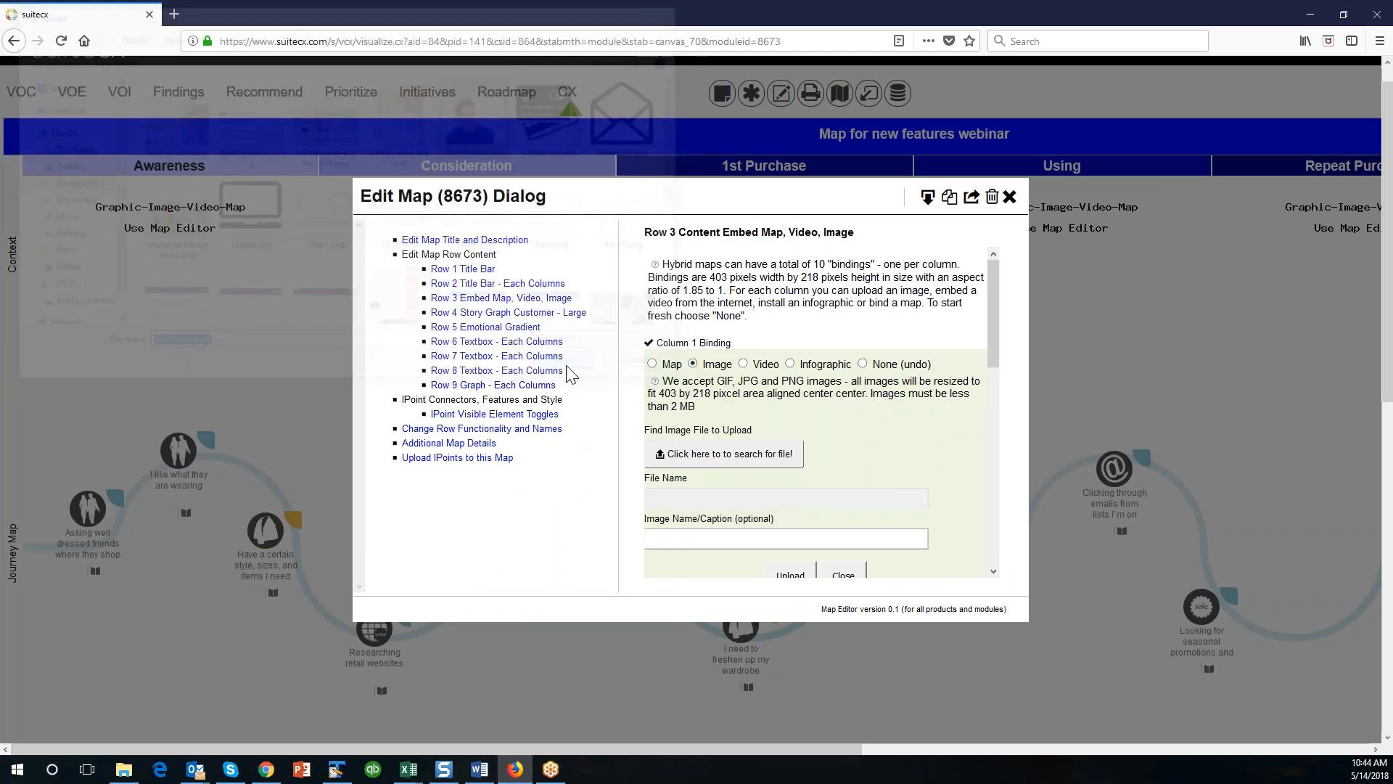
pyautogui.scroll(-3, 898, 447)
pyautogui.click(794, 344)
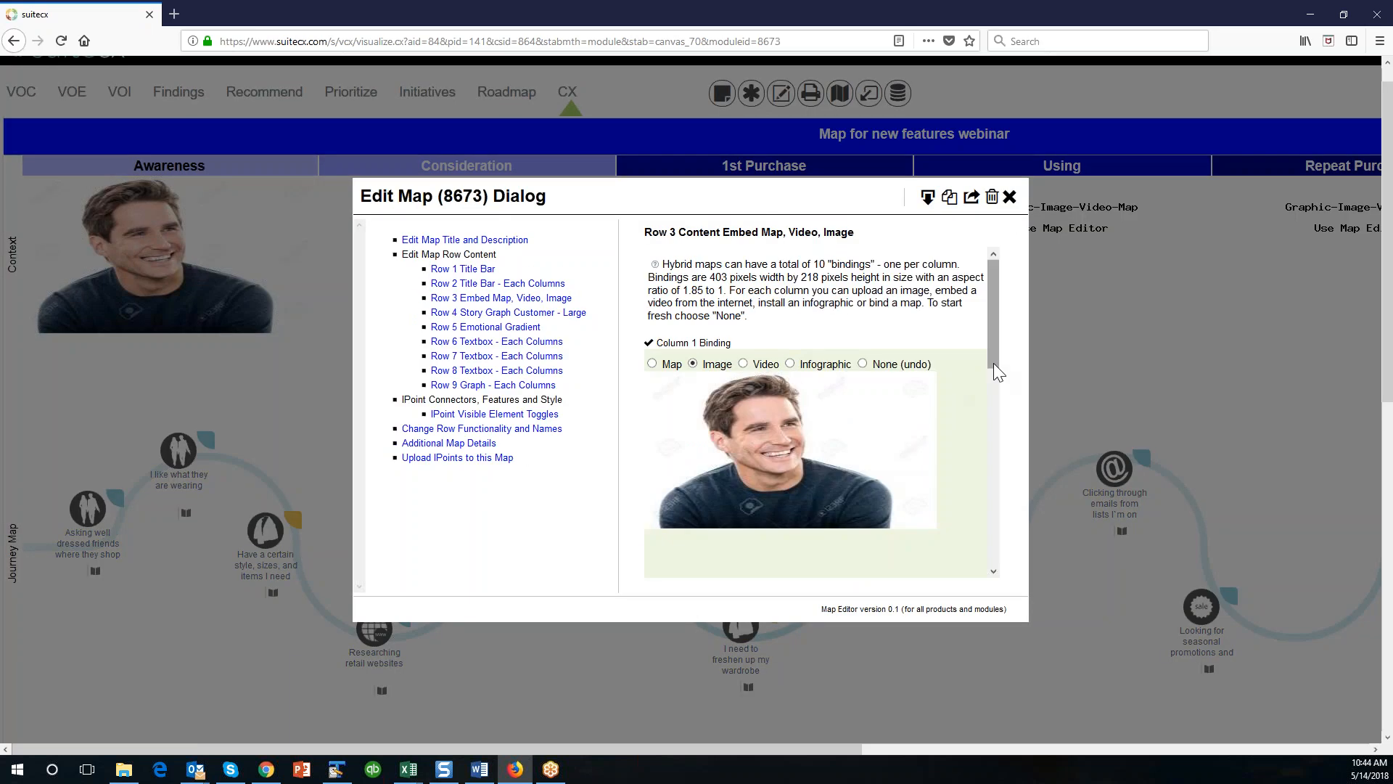
# Look at the Column 2 image binding options for Row 3 and close the editor without uploading anything.
pyautogui.moveTo(994, 362); pyautogui.dragTo(1003, 465)
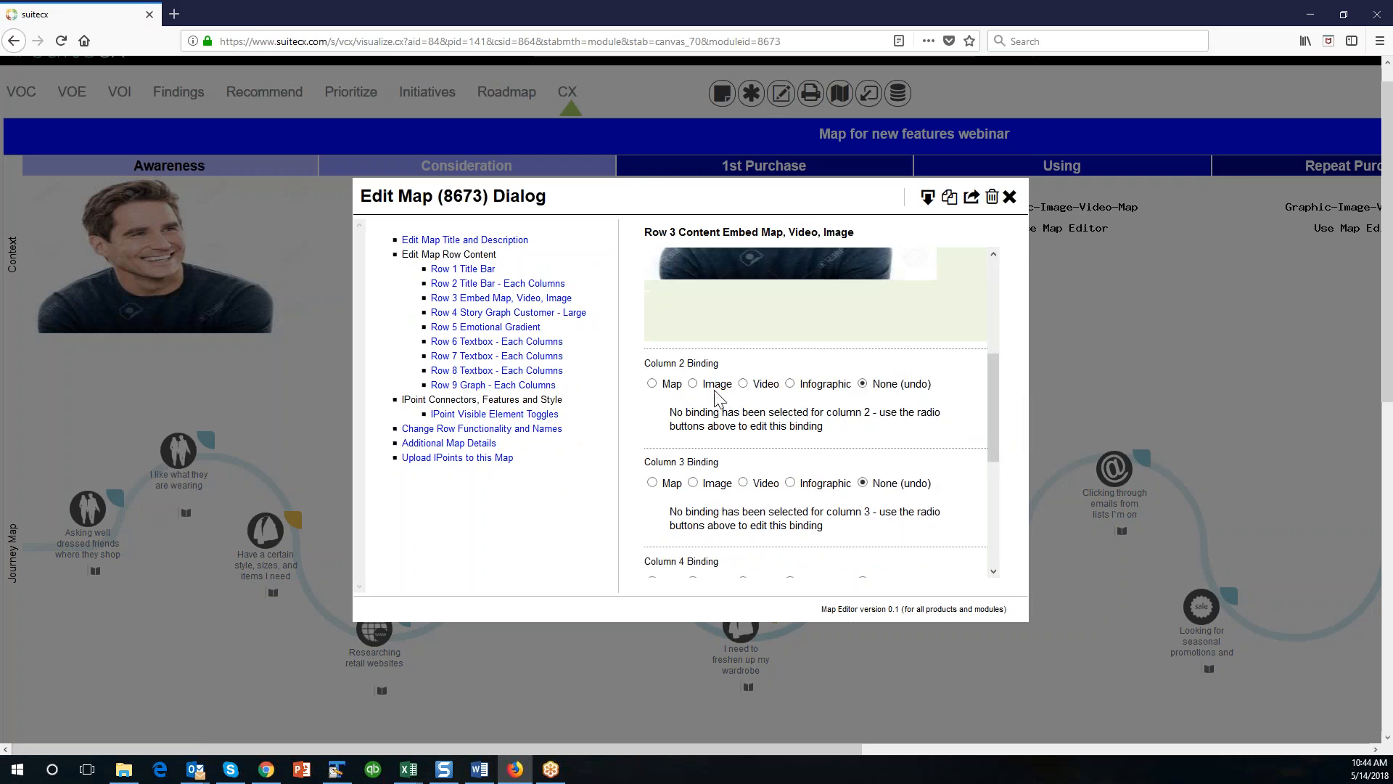
pyautogui.click(693, 385)
pyautogui.click(1009, 197)
pyautogui.moveTo(833, 747); pyautogui.dragTo(589, 714)
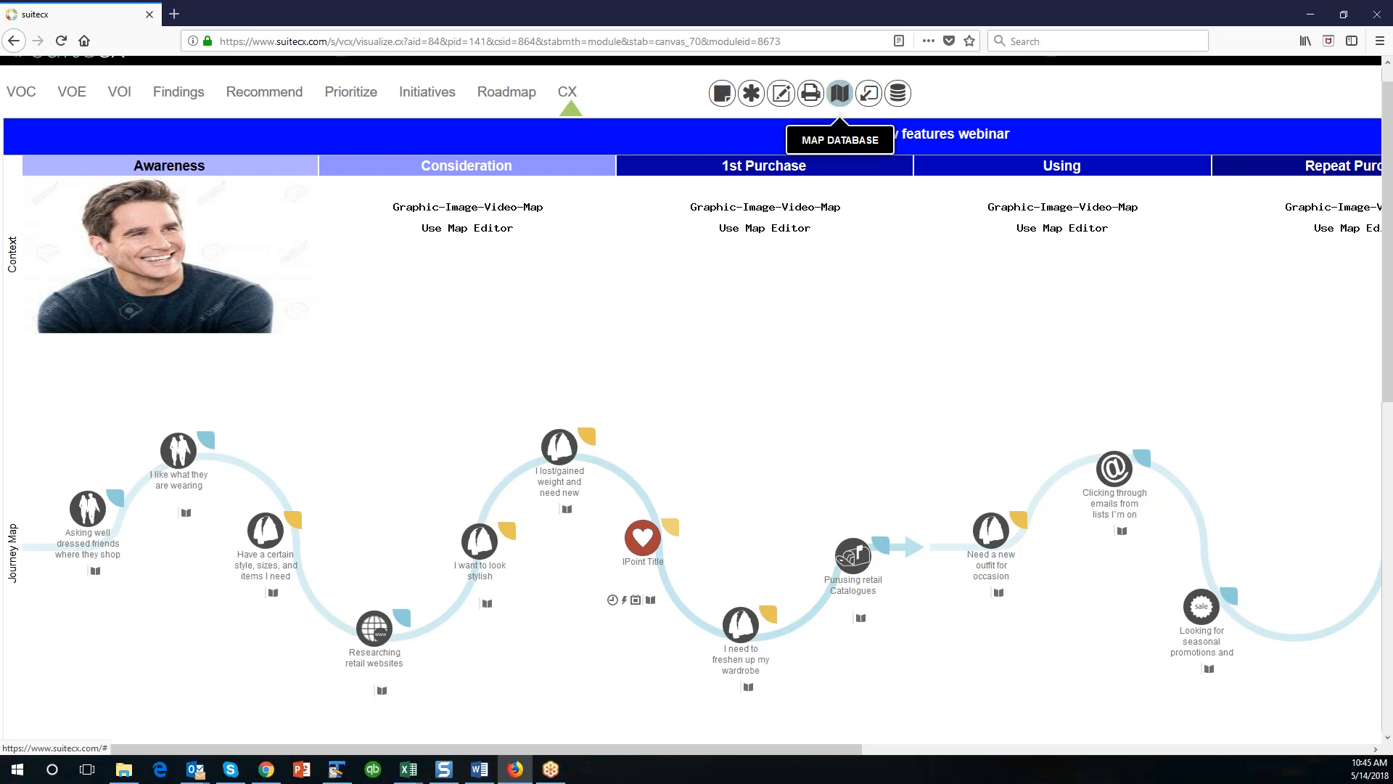
# Create a Story Over Data Map from the map database's Add Map templates and close its editor without renaming it.
pyautogui.click(840, 93)
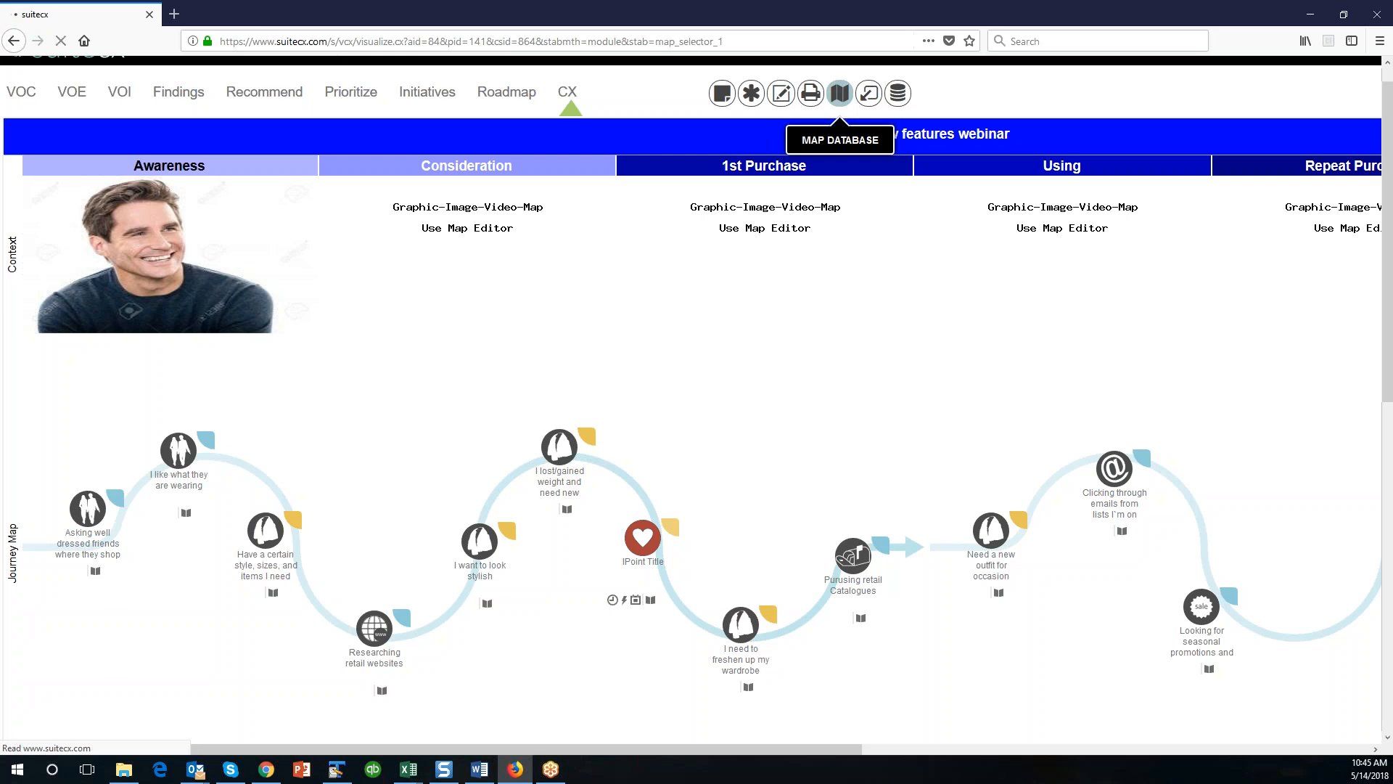
pyautogui.click(425, 160)
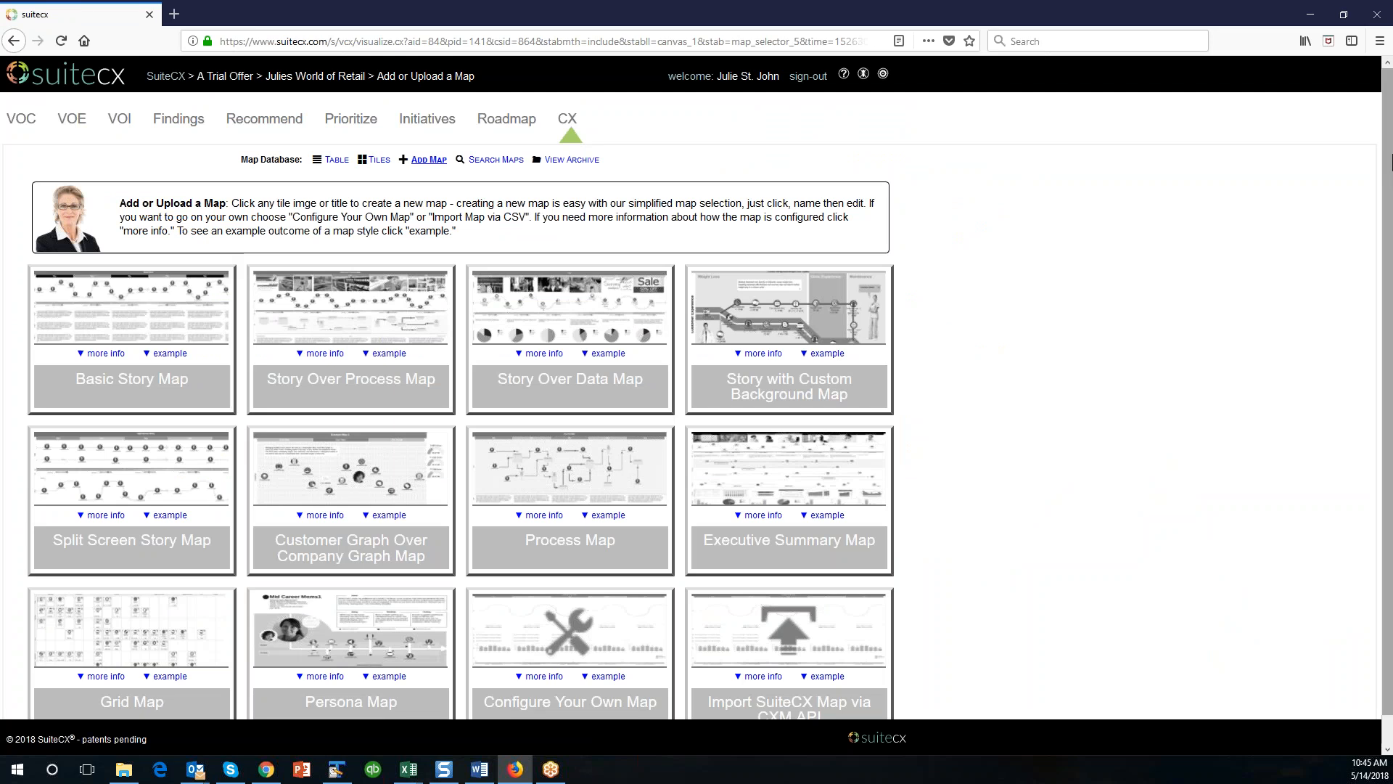
pyautogui.click(1380, 41)
pyautogui.click(1347, 158)
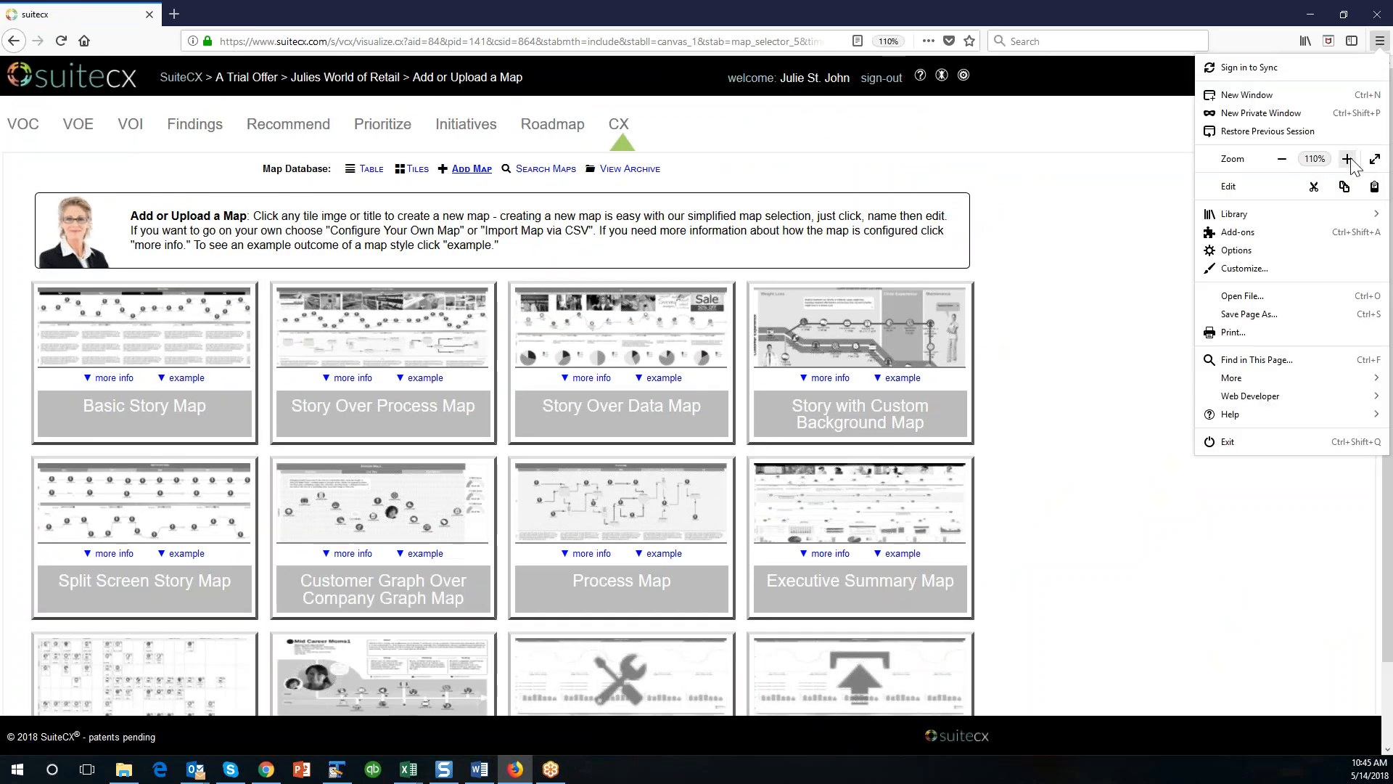
pyautogui.click(1347, 158)
pyautogui.click(1347, 158)
pyautogui.click(1255, 627)
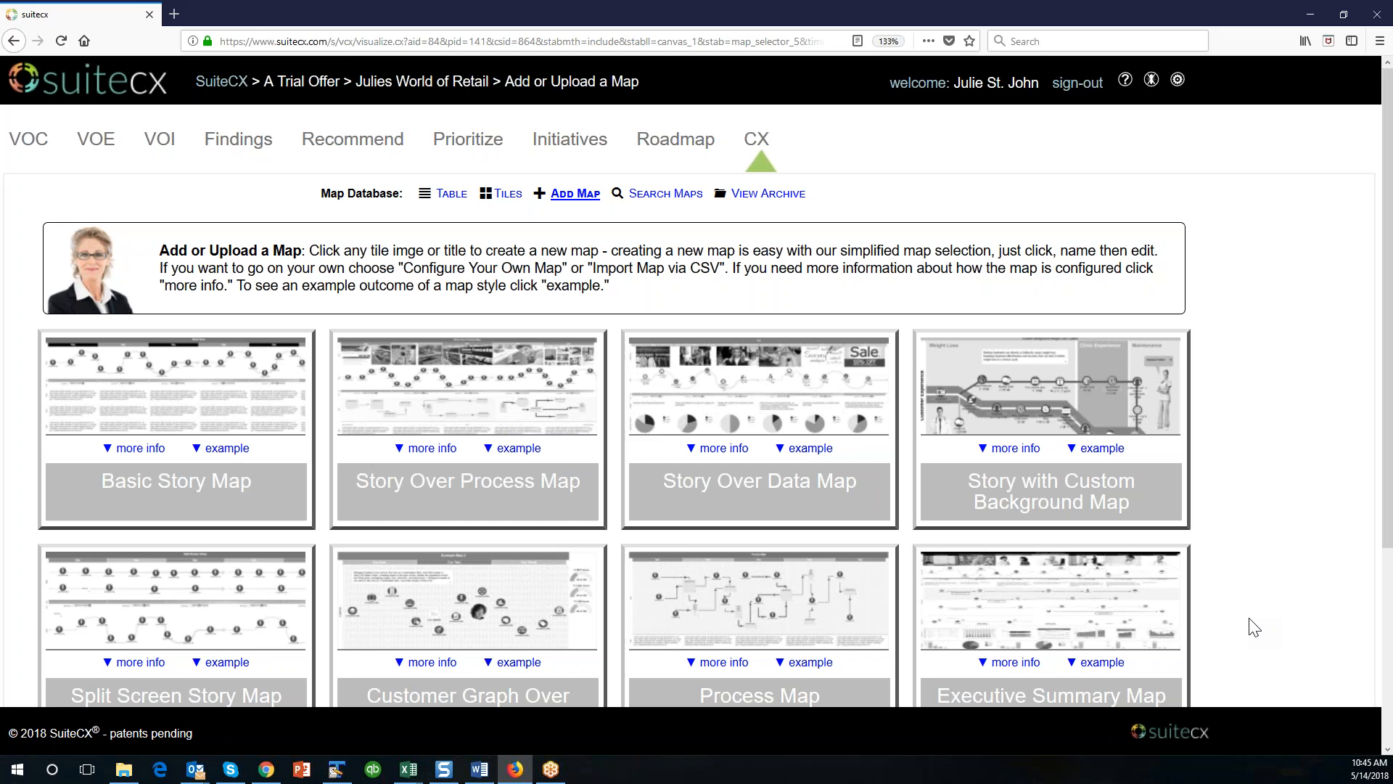
pyautogui.scroll(-3, 1254, 627)
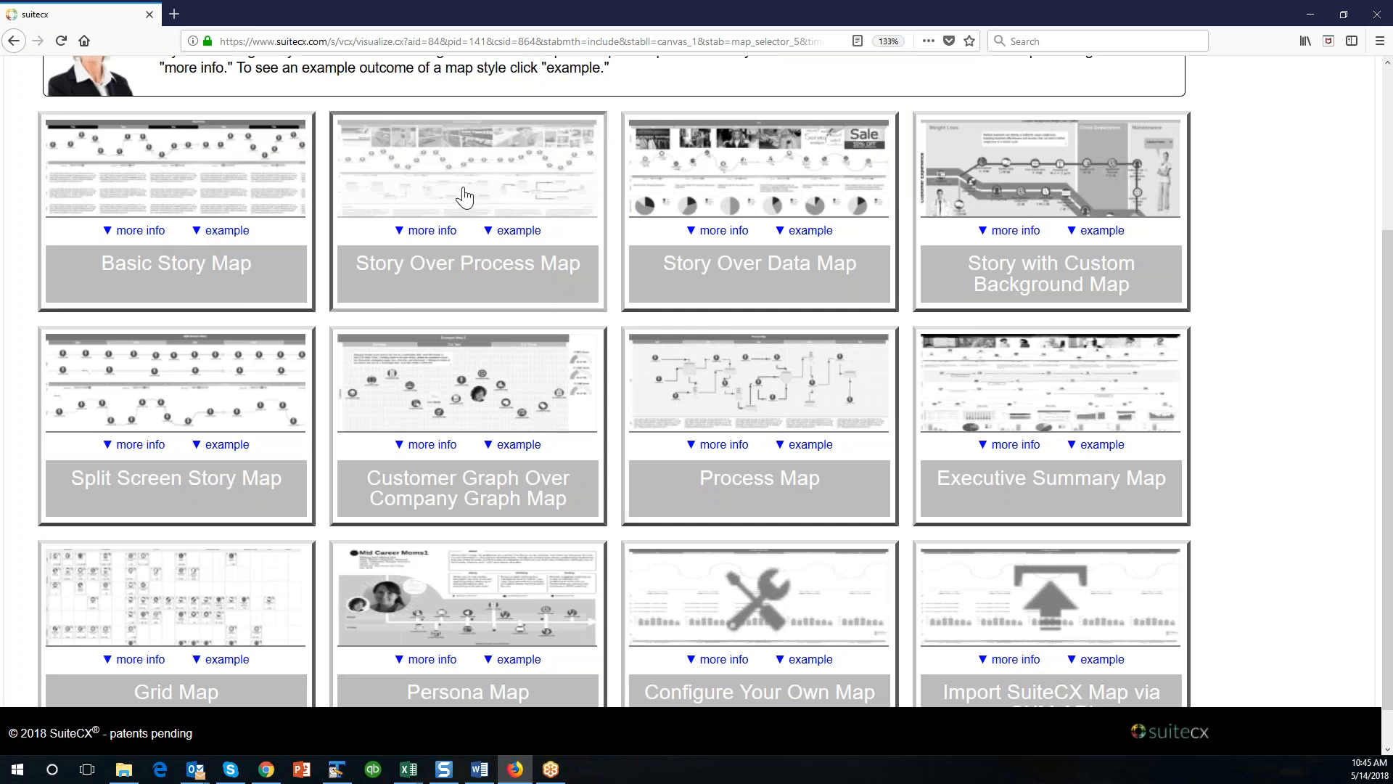
pyautogui.click(772, 172)
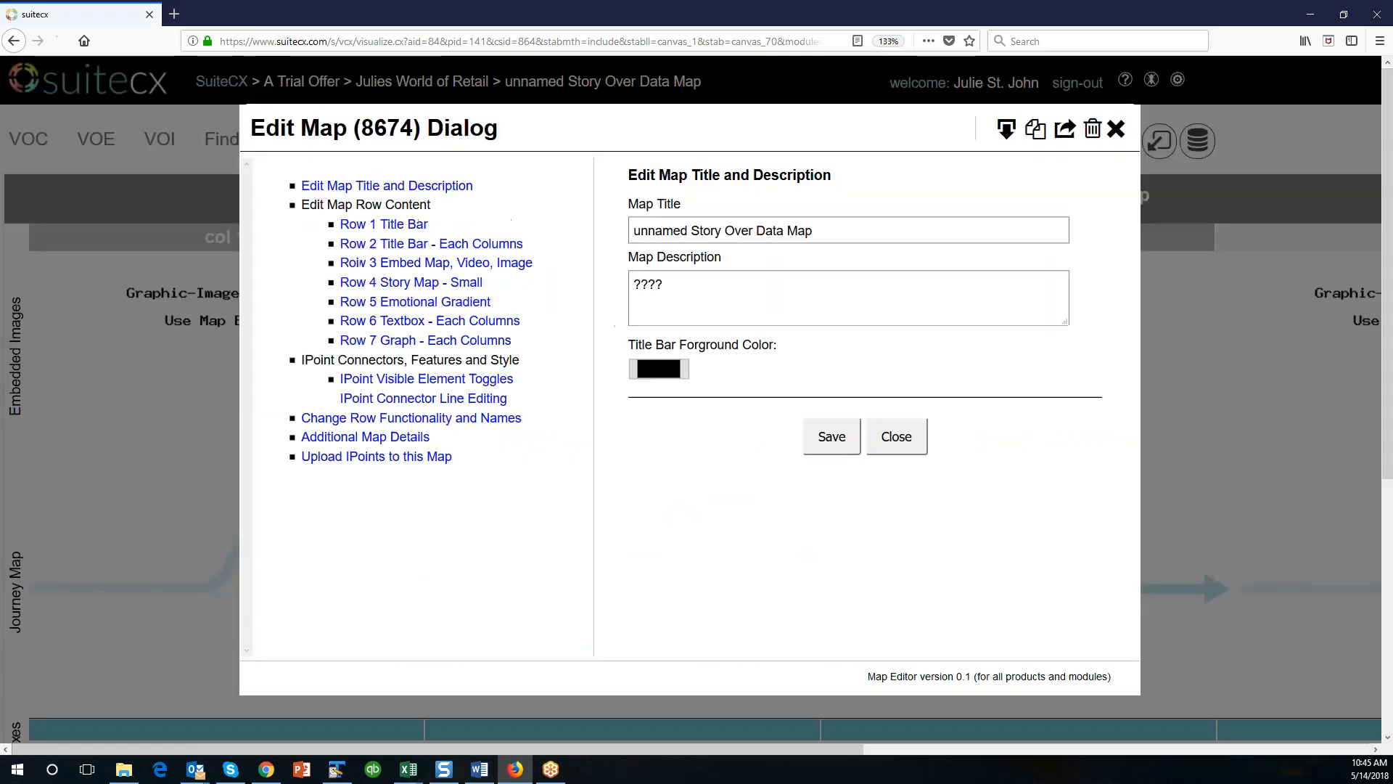
pyautogui.click(897, 434)
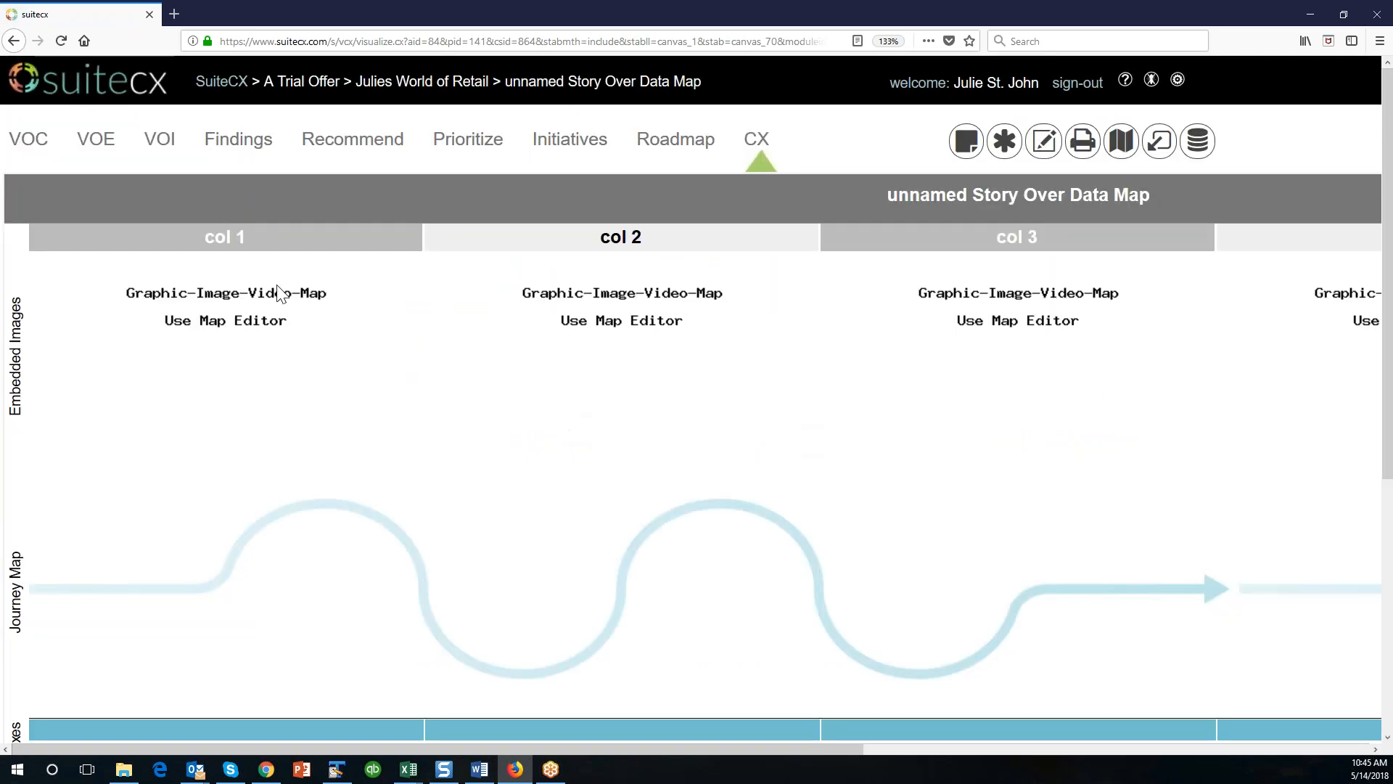
# Examine the full layout of the unnamed Story Over Data Map at 90% page zoom.
pyautogui.click(1380, 41)
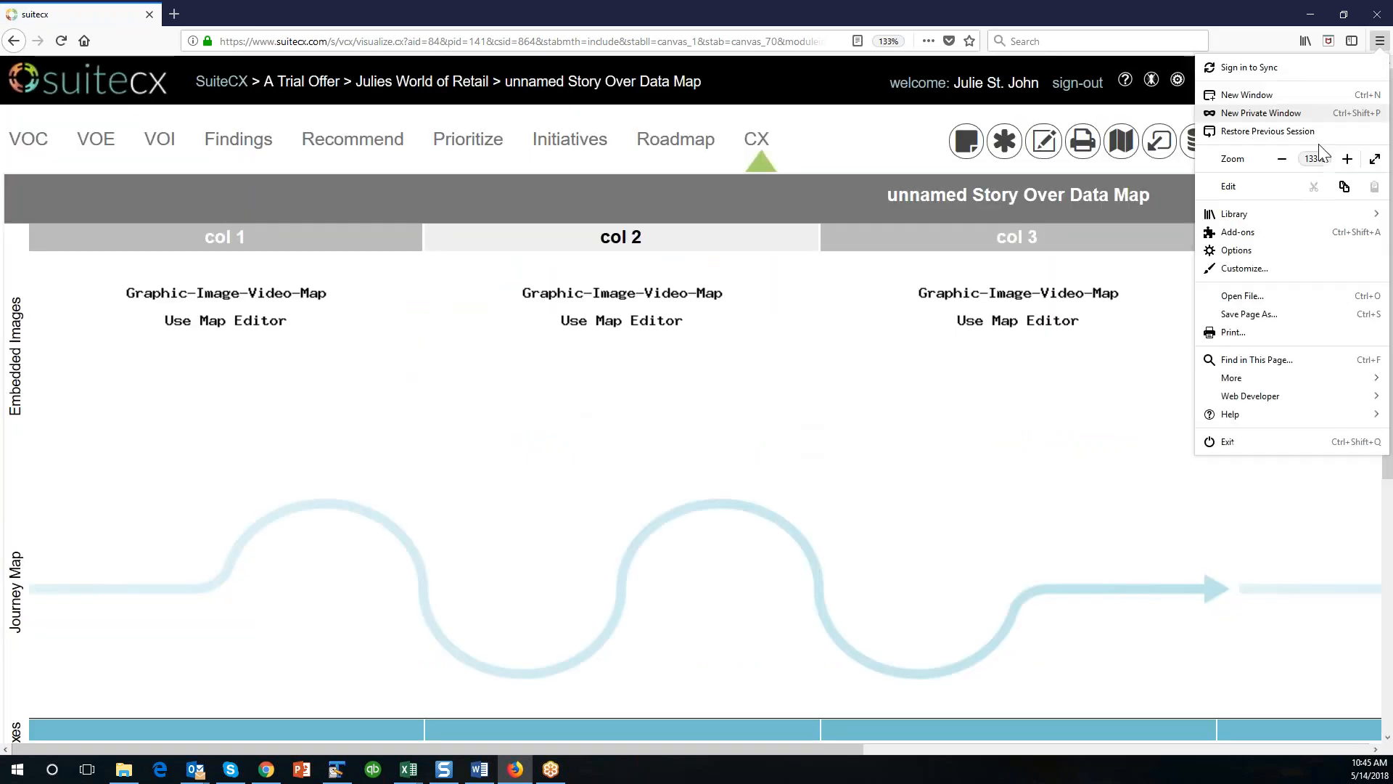
pyautogui.click(1282, 158)
pyautogui.click(1282, 158)
pyautogui.click(1282, 158)
pyautogui.click(1282, 158)
pyautogui.click(373, 264)
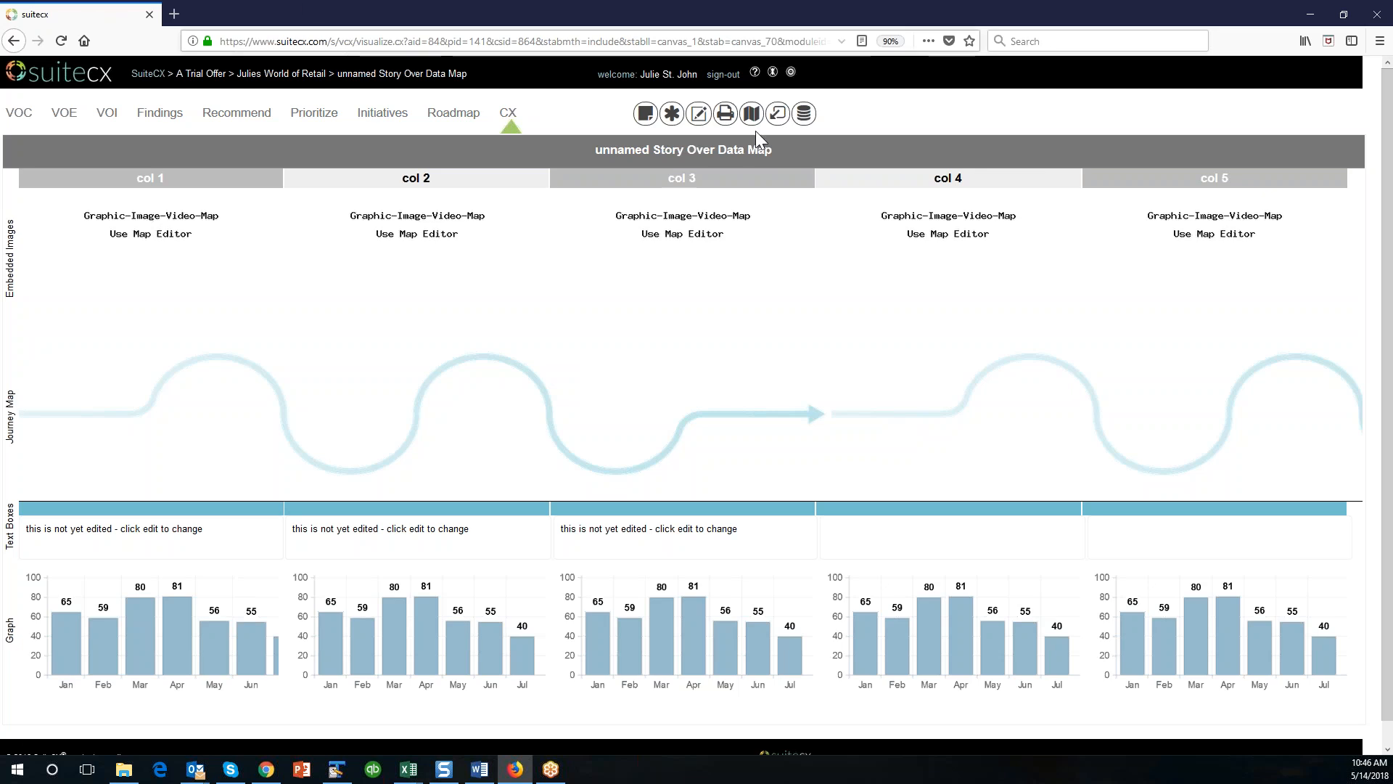
# Enlarge the page to 120% and review the existing maps in the map database's tile view.
pyautogui.click(1380, 41)
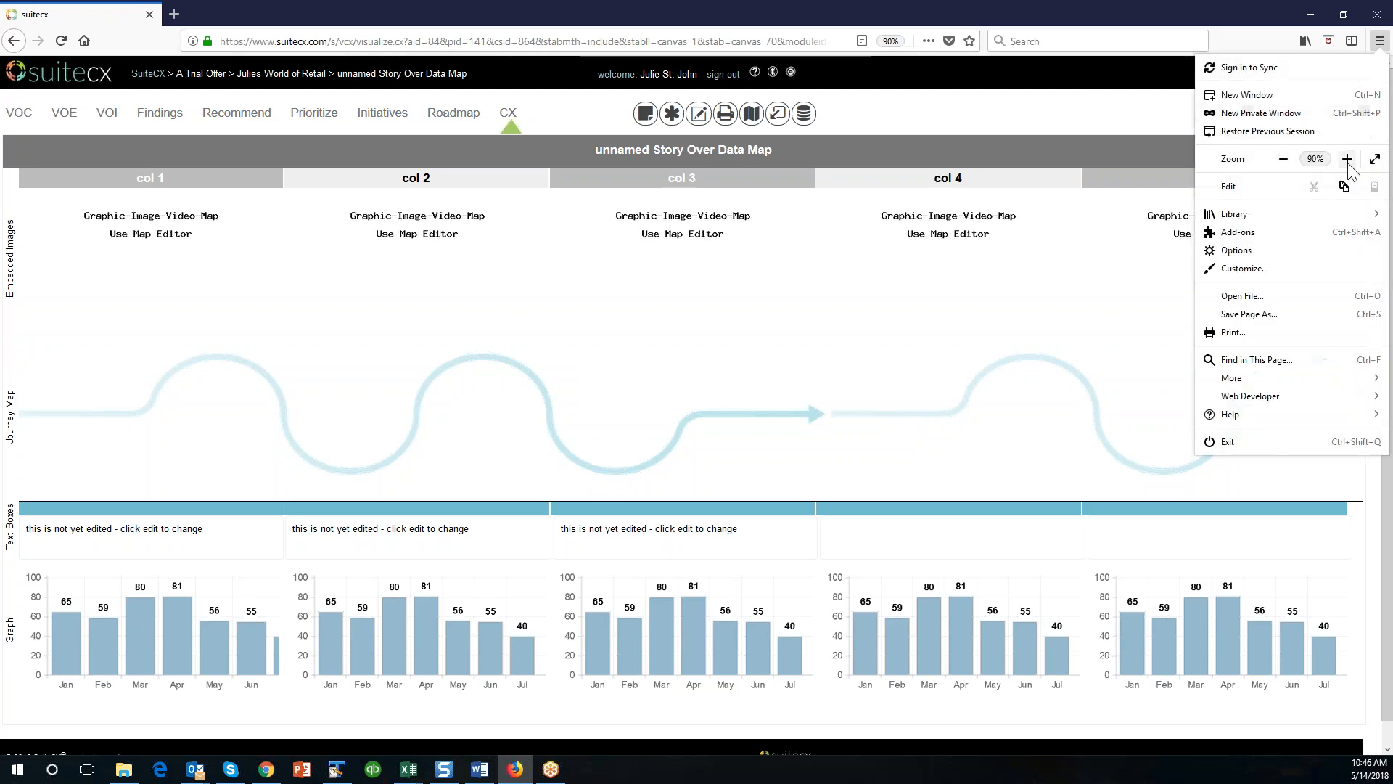
pyautogui.click(1347, 159)
pyautogui.click(1347, 159)
pyautogui.click(1348, 159)
pyautogui.click(1059, 353)
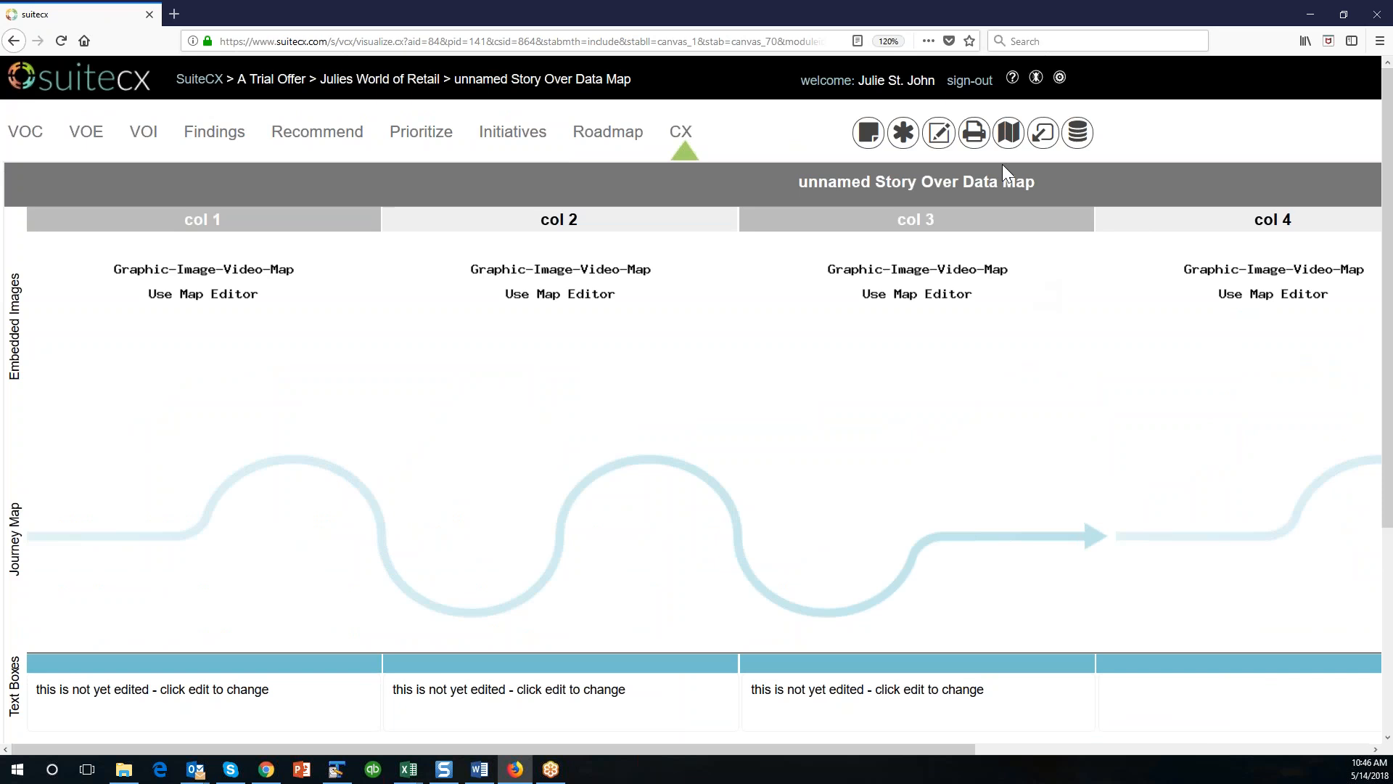
pyautogui.click(1005, 144)
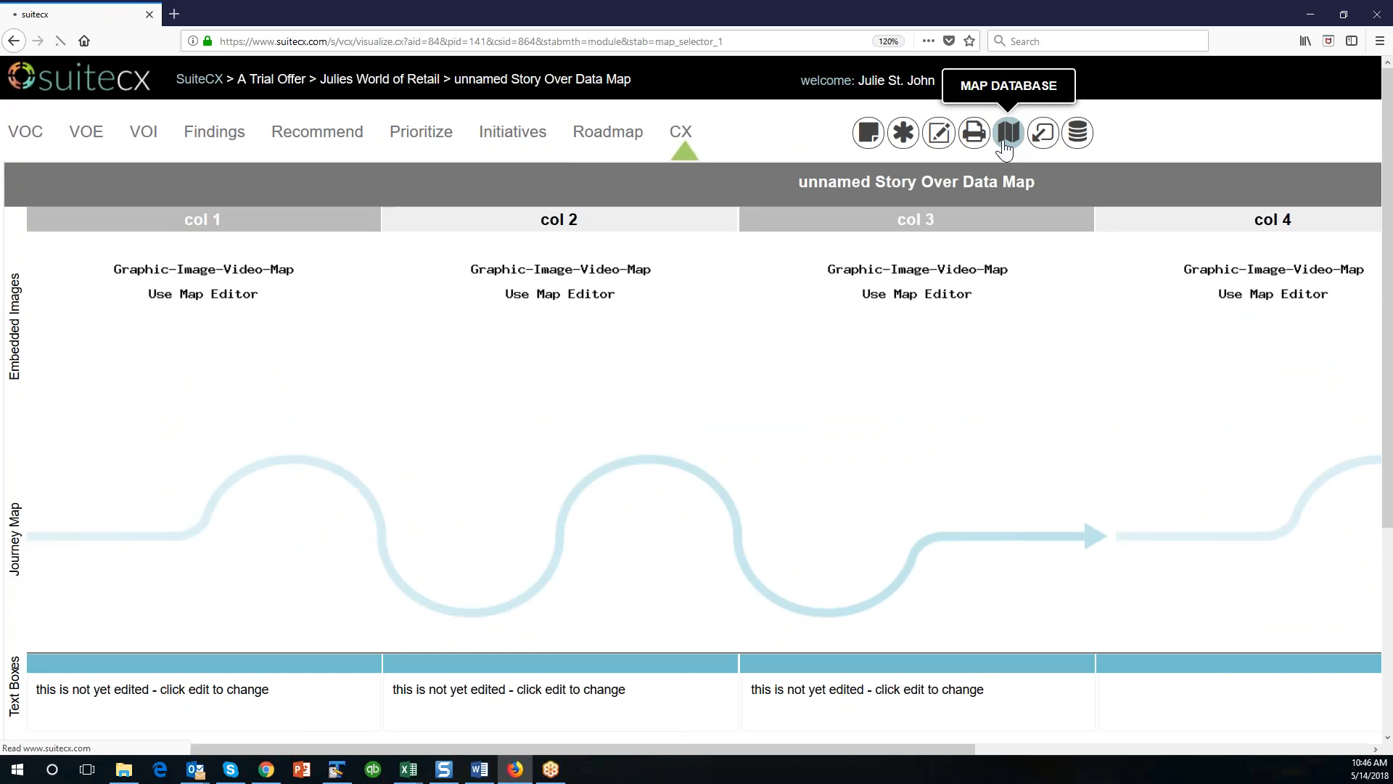
pyautogui.click(458, 180)
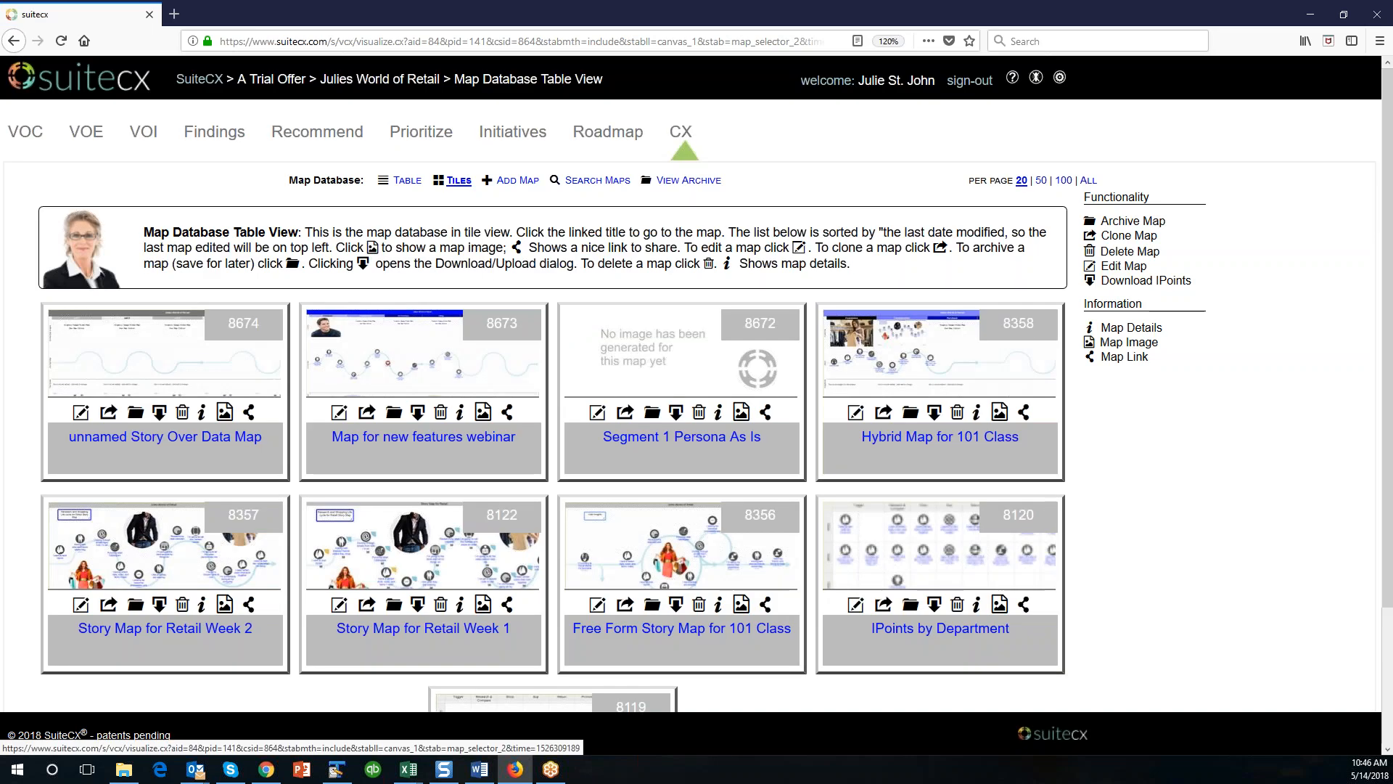
pyautogui.scroll(-4, 1190, 530)
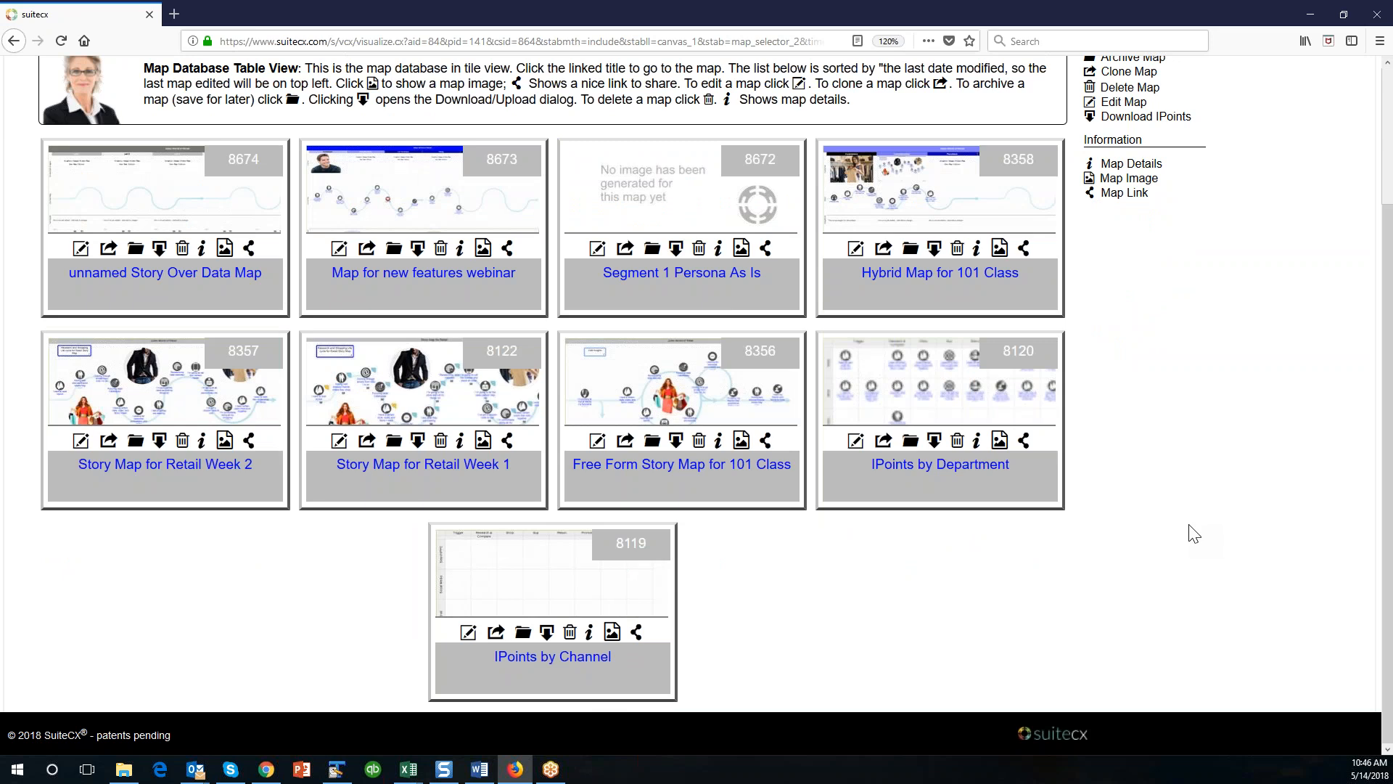
pyautogui.scroll(2, 1184, 574)
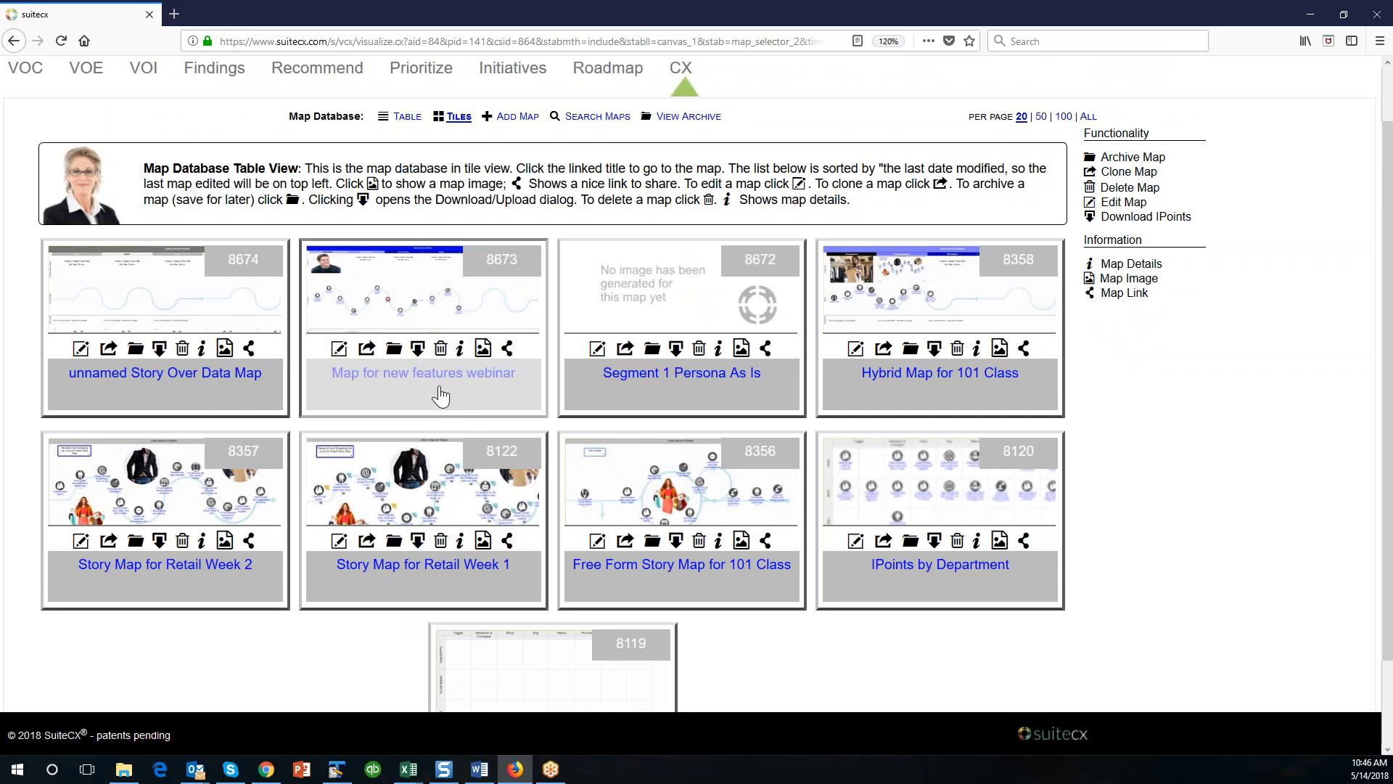
pyautogui.scroll(2, 580, 353)
# Start a new Persona Map from the Add Map templates.
pyautogui.click(517, 179)
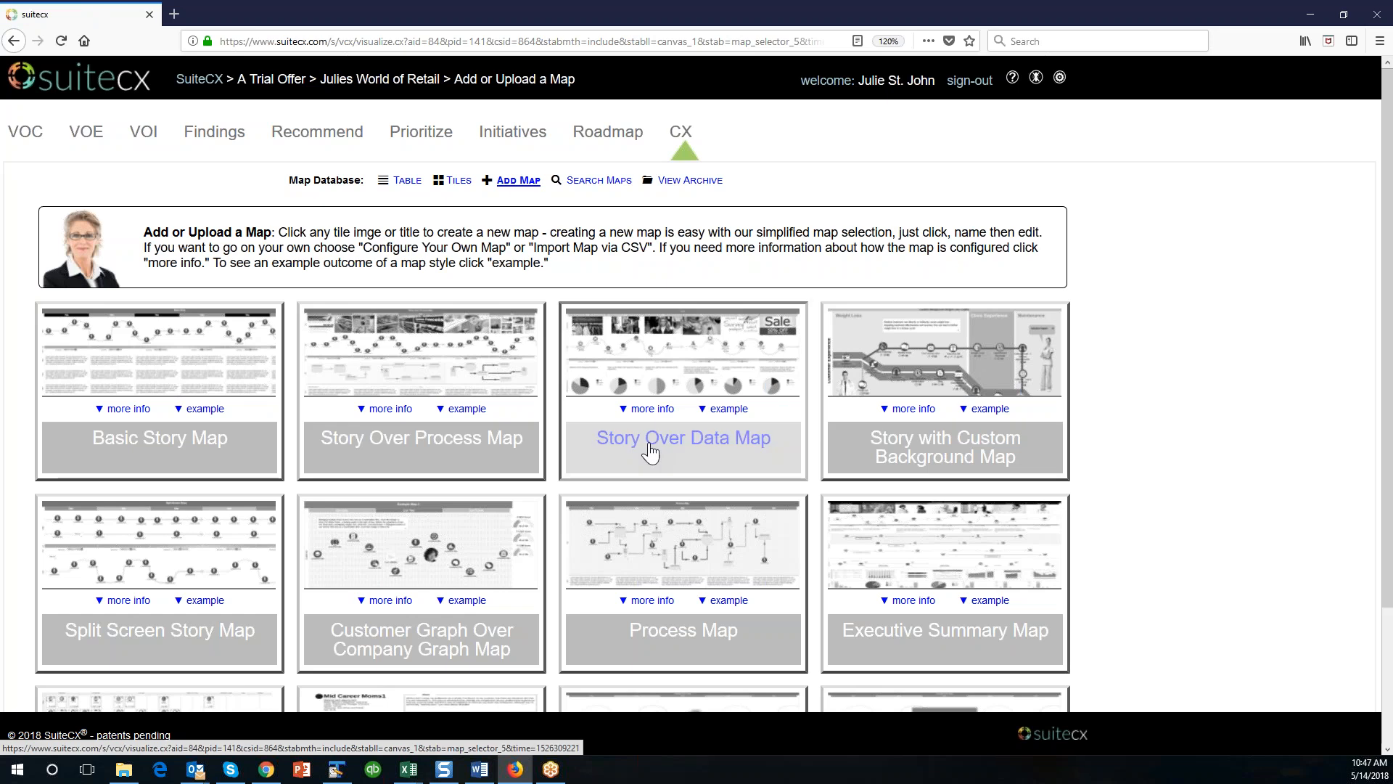
pyautogui.scroll(-2, 646, 450)
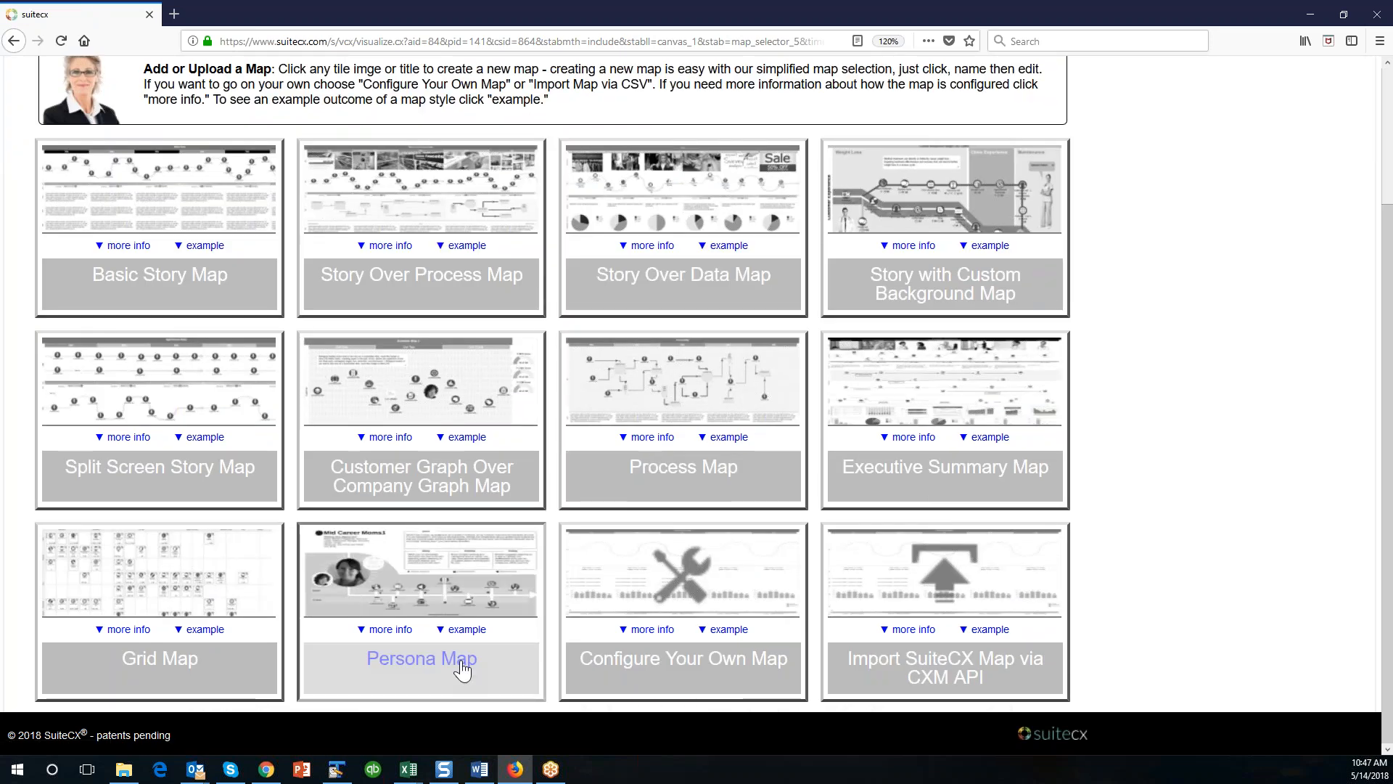
pyautogui.click(462, 669)
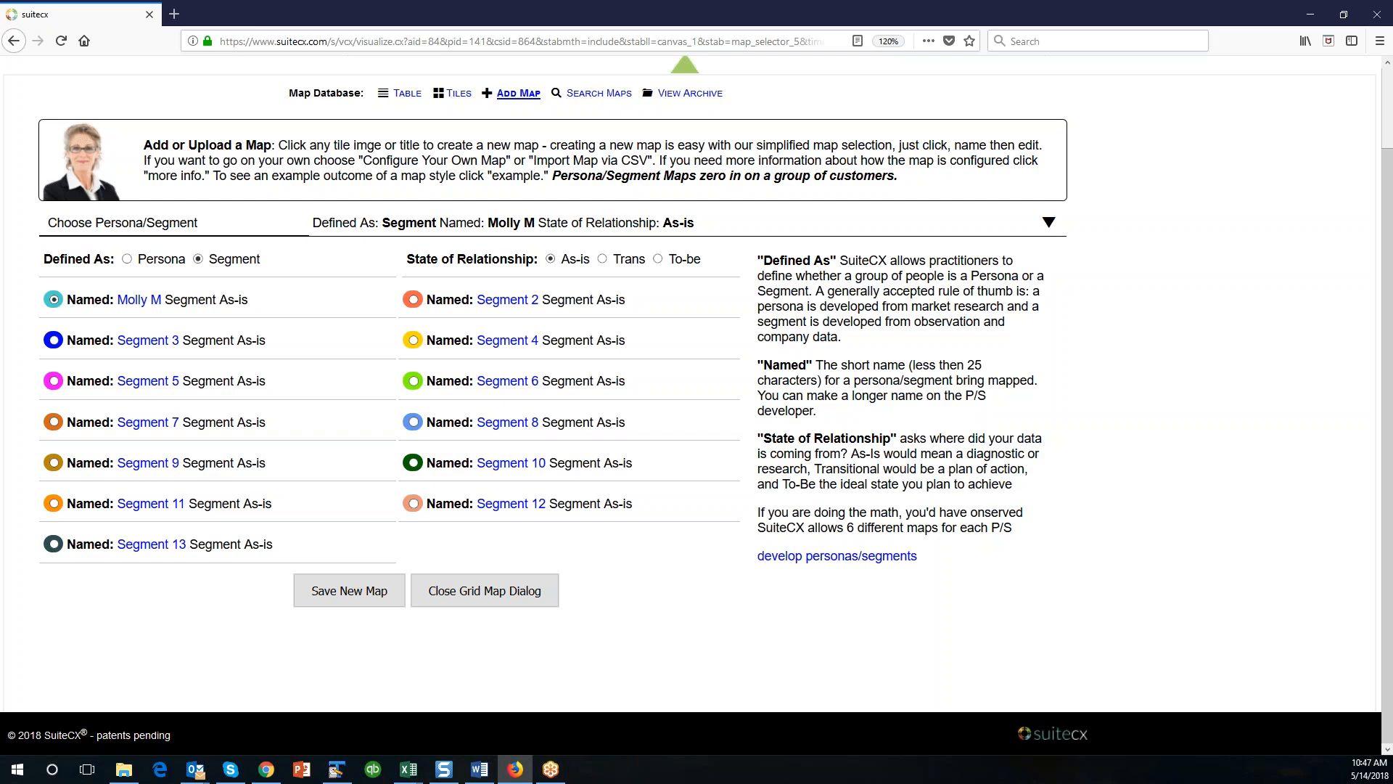
# Compare the Persona and Segment definitions and try to choose Molly M as an As-is persona.
pyautogui.click(127, 259)
pyautogui.click(198, 259)
pyautogui.click(128, 262)
pyautogui.click(199, 262)
pyautogui.click(130, 262)
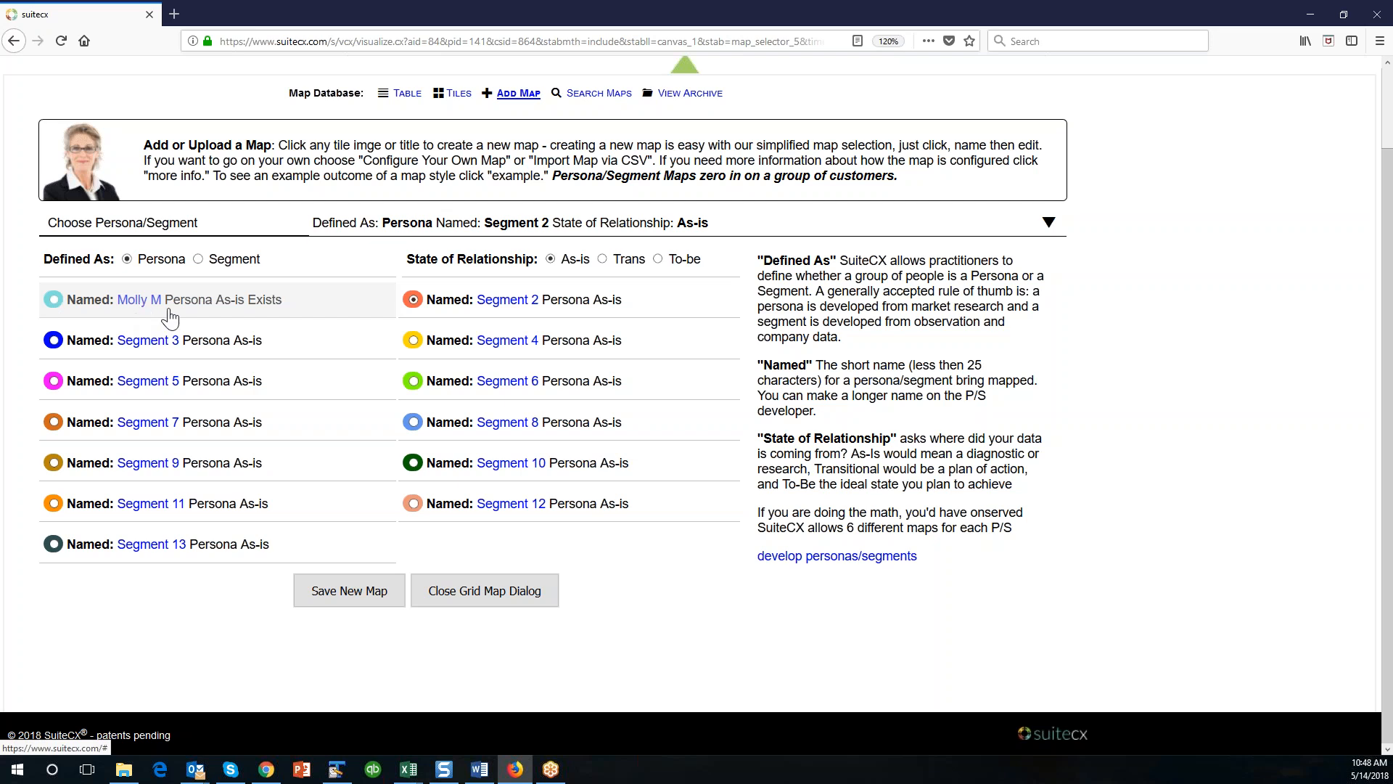
pyautogui.click(135, 307)
pyautogui.click(737, 336)
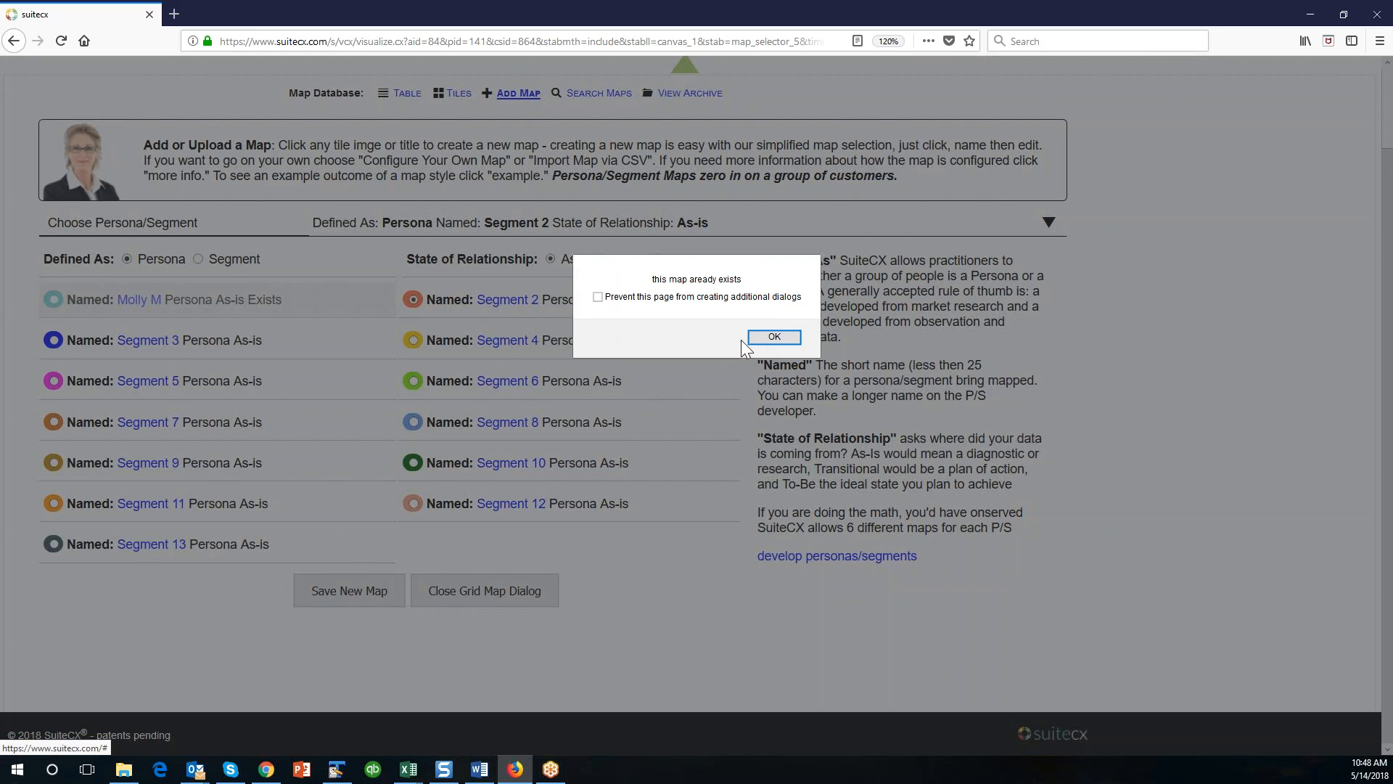
pyautogui.click(773, 337)
# Define the new map as a Segment for Molly M in the As-is state and save it.
pyautogui.click(198, 259)
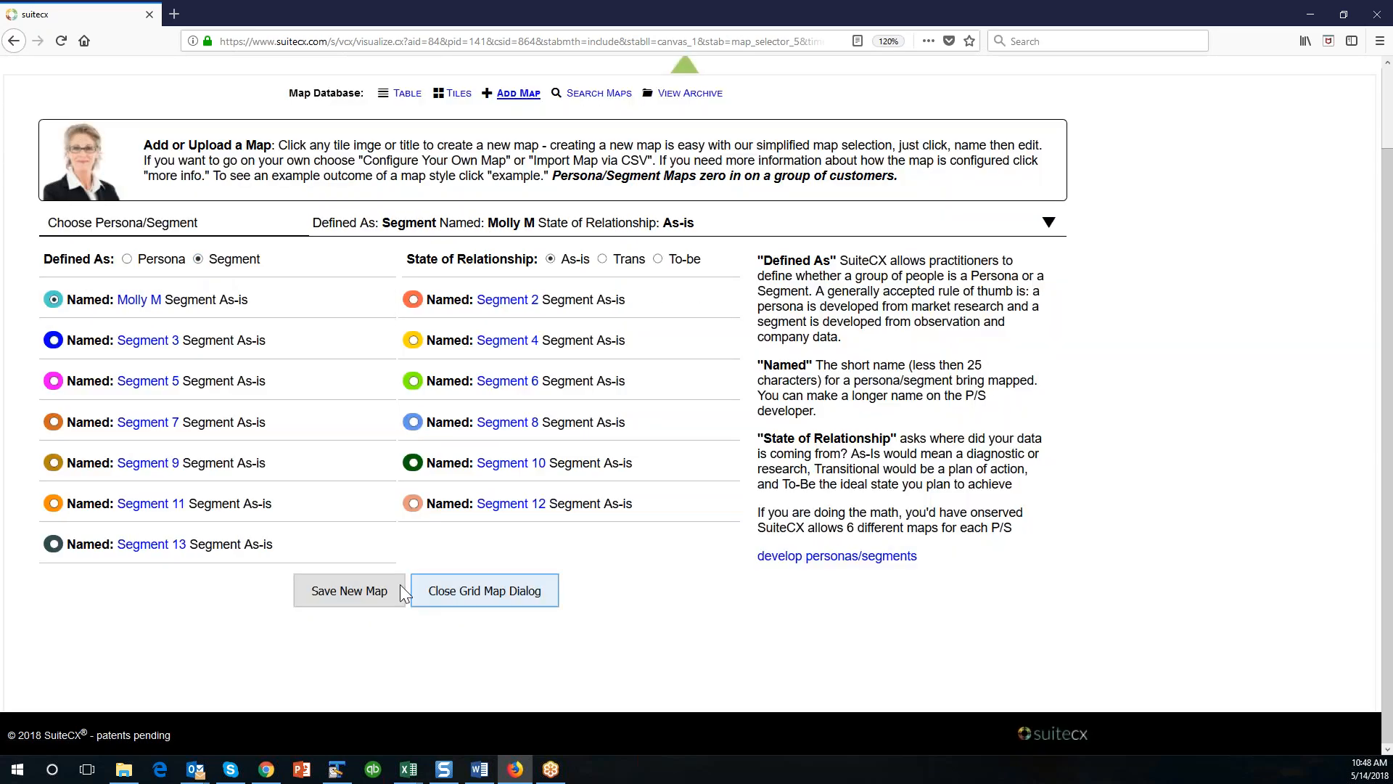
pyautogui.click(360, 586)
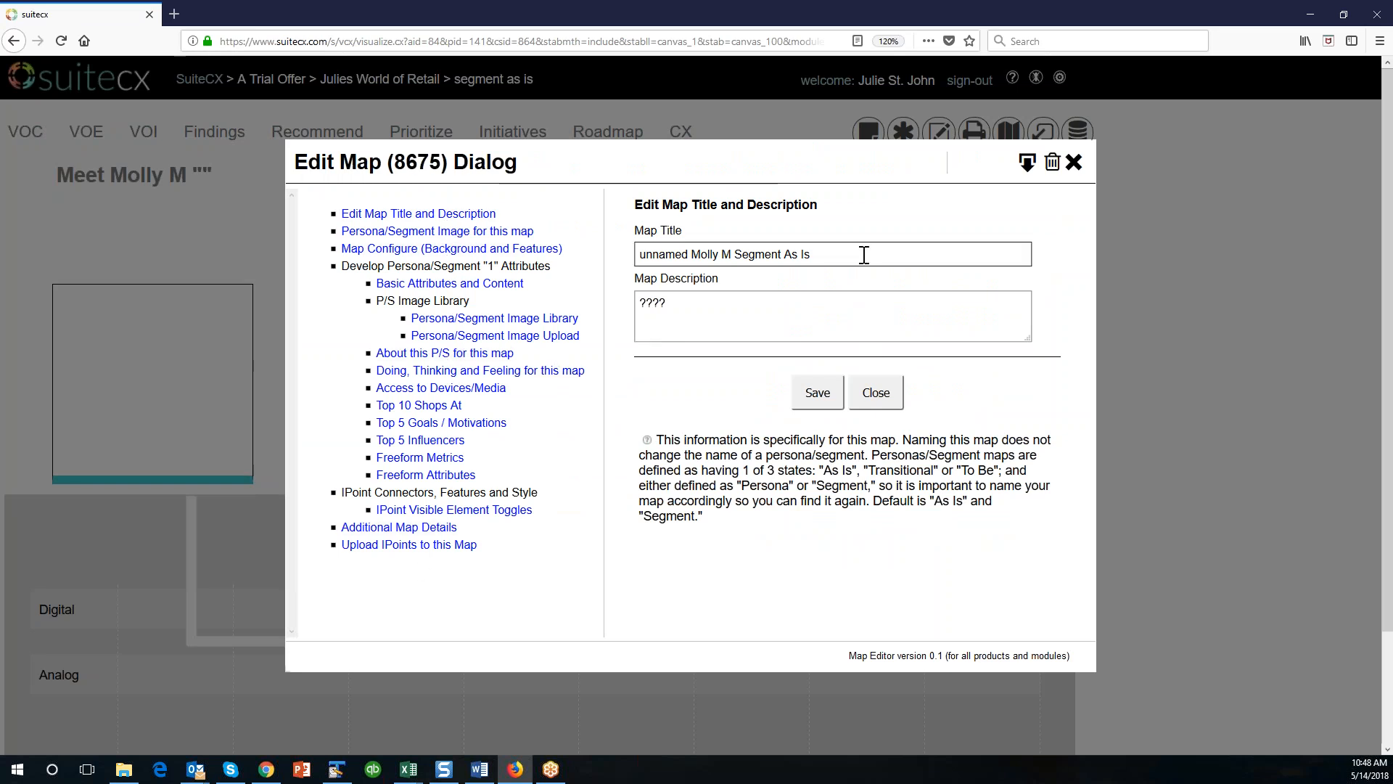
# Title the map "Molly M Segment As Is", describe it as "Molly Millennial current state", and save both fields.
pyautogui.moveTo(692, 254); pyautogui.dragTo(586, 246)
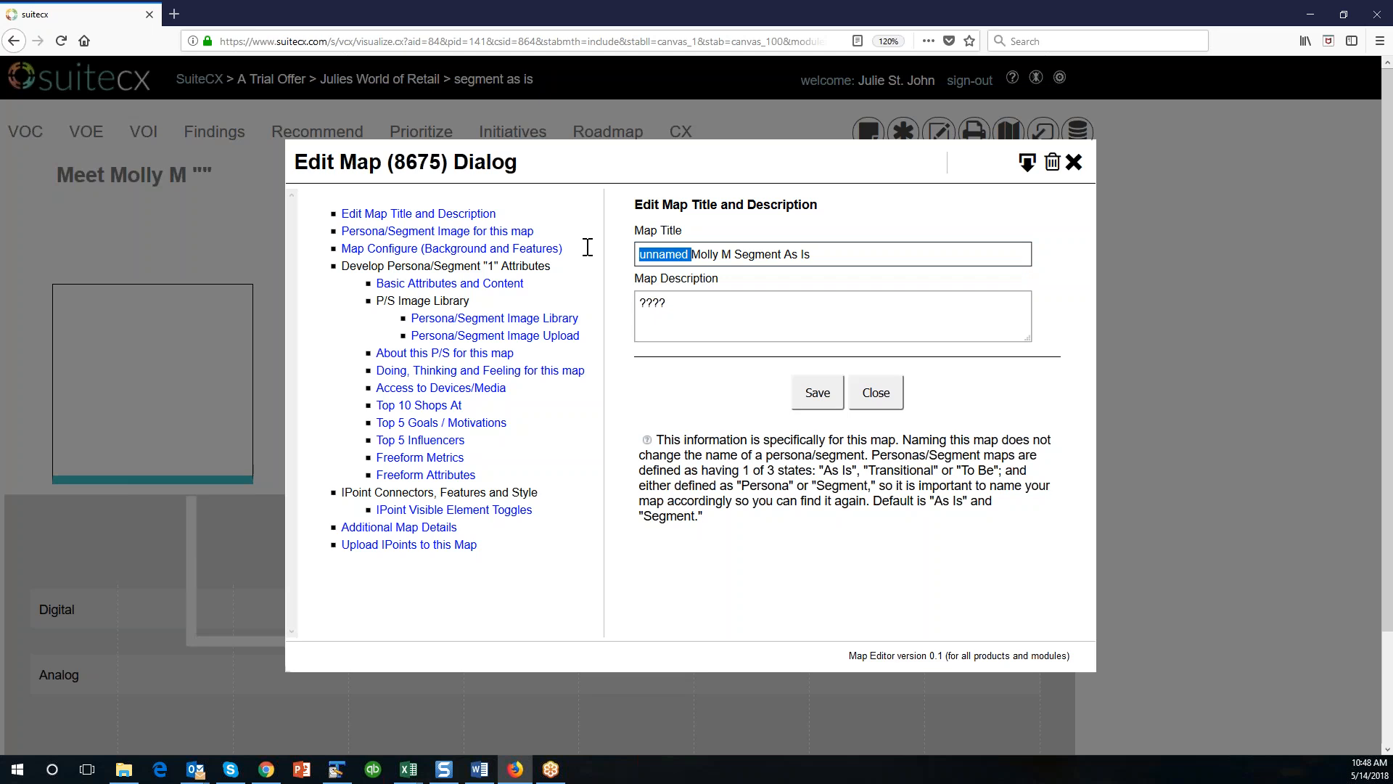
pyautogui.press('BackSpace')
pyautogui.moveTo(671, 303); pyautogui.dragTo(515, 285)
pyautogui.write('Molly M')
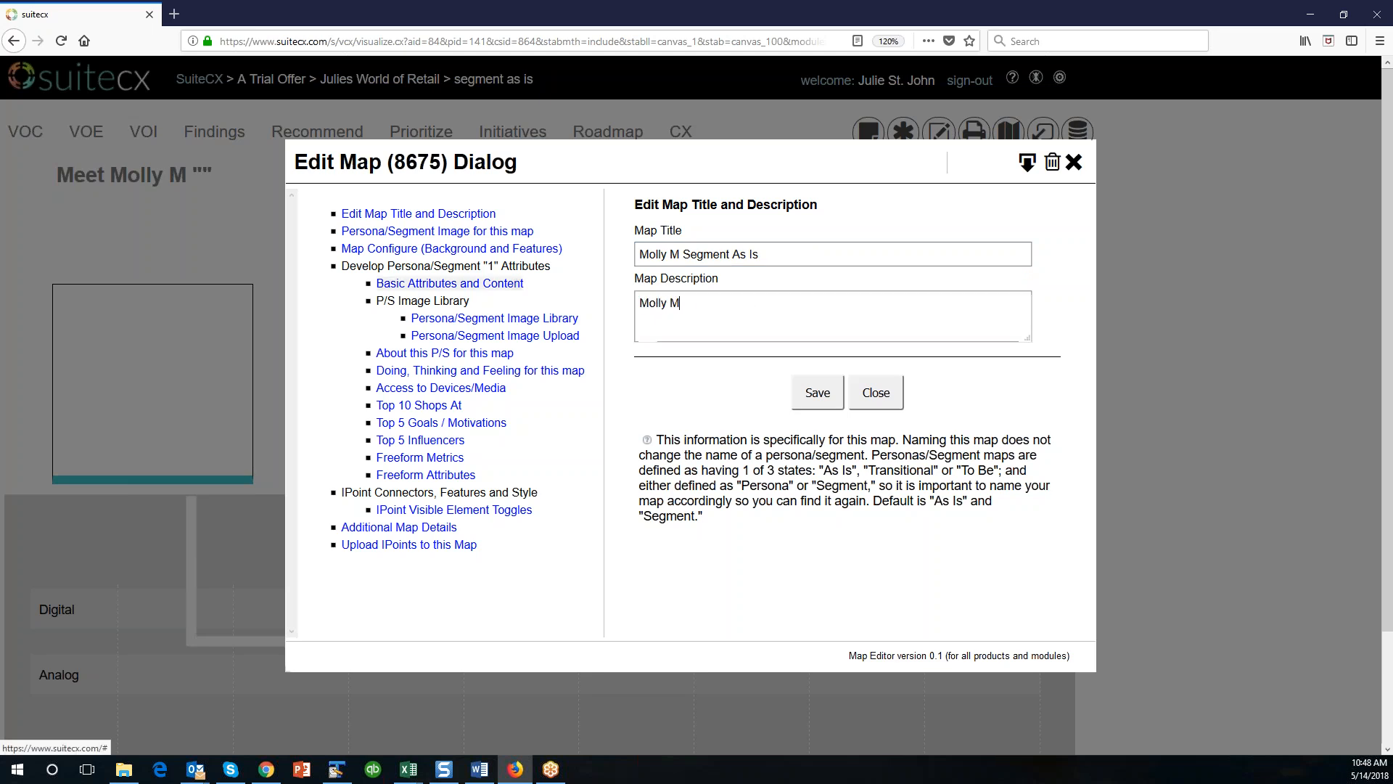
pyautogui.write('illennial current state')
pyautogui.click(818, 392)
# Assign the library portrait of the smiling dark-haired woman in a white tank top as the segment image and save it.
pyautogui.click(436, 231)
pyautogui.click(438, 218)
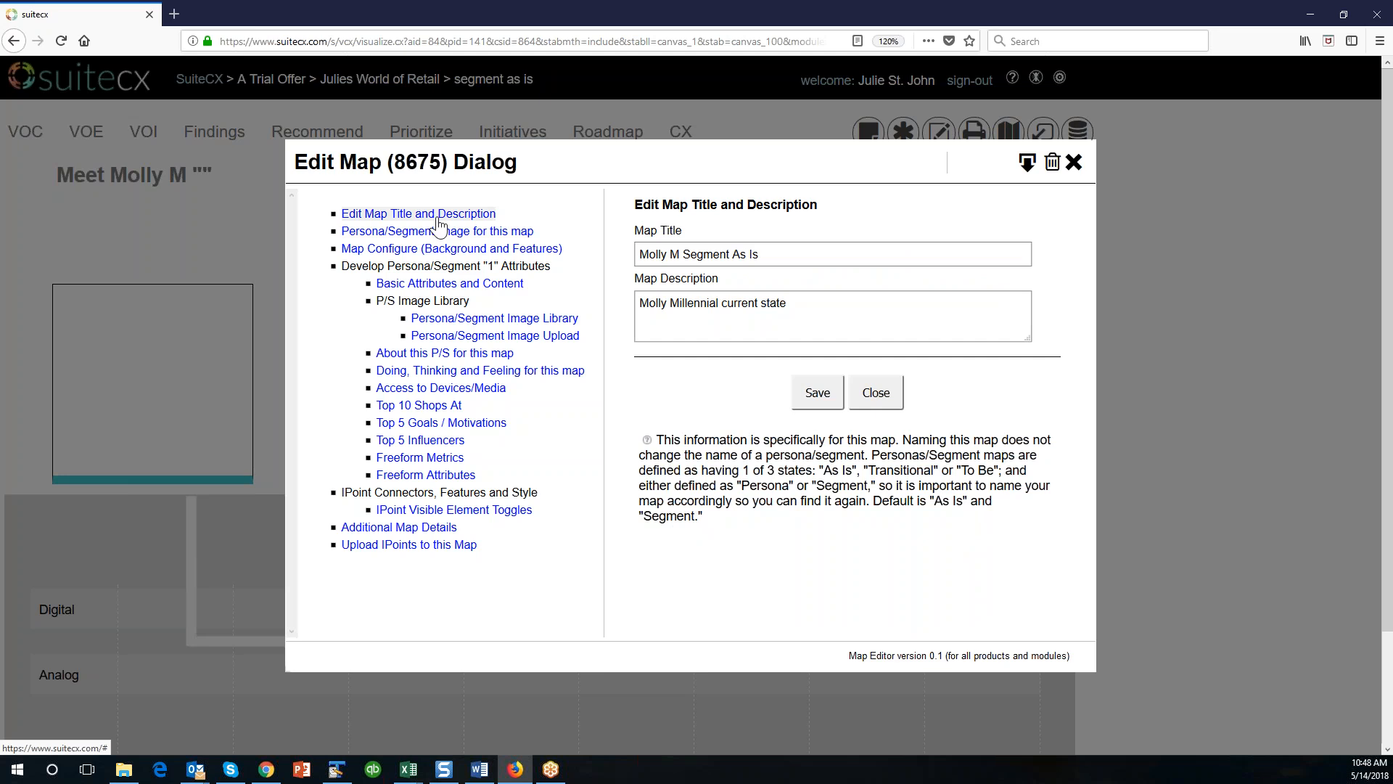
pyautogui.click(436, 232)
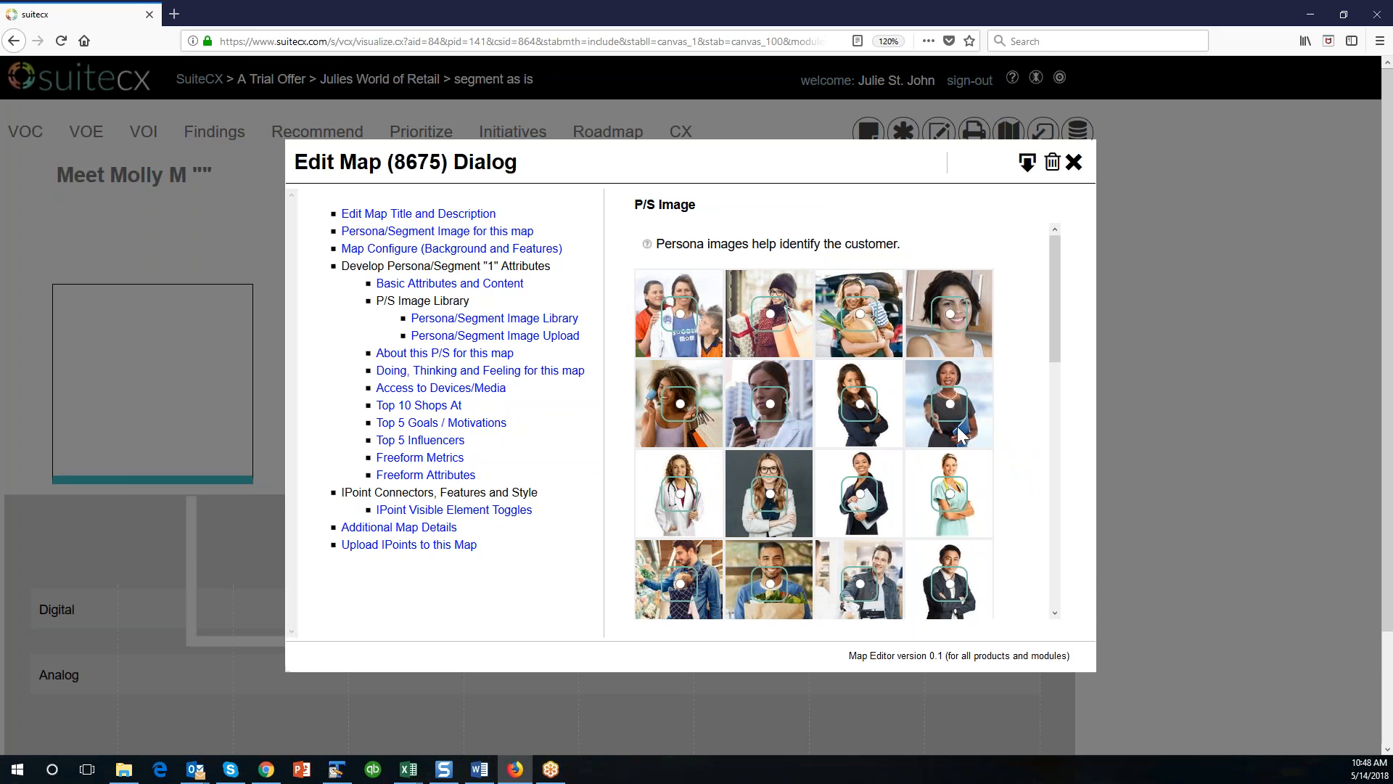
pyautogui.scroll(-8, 978, 432)
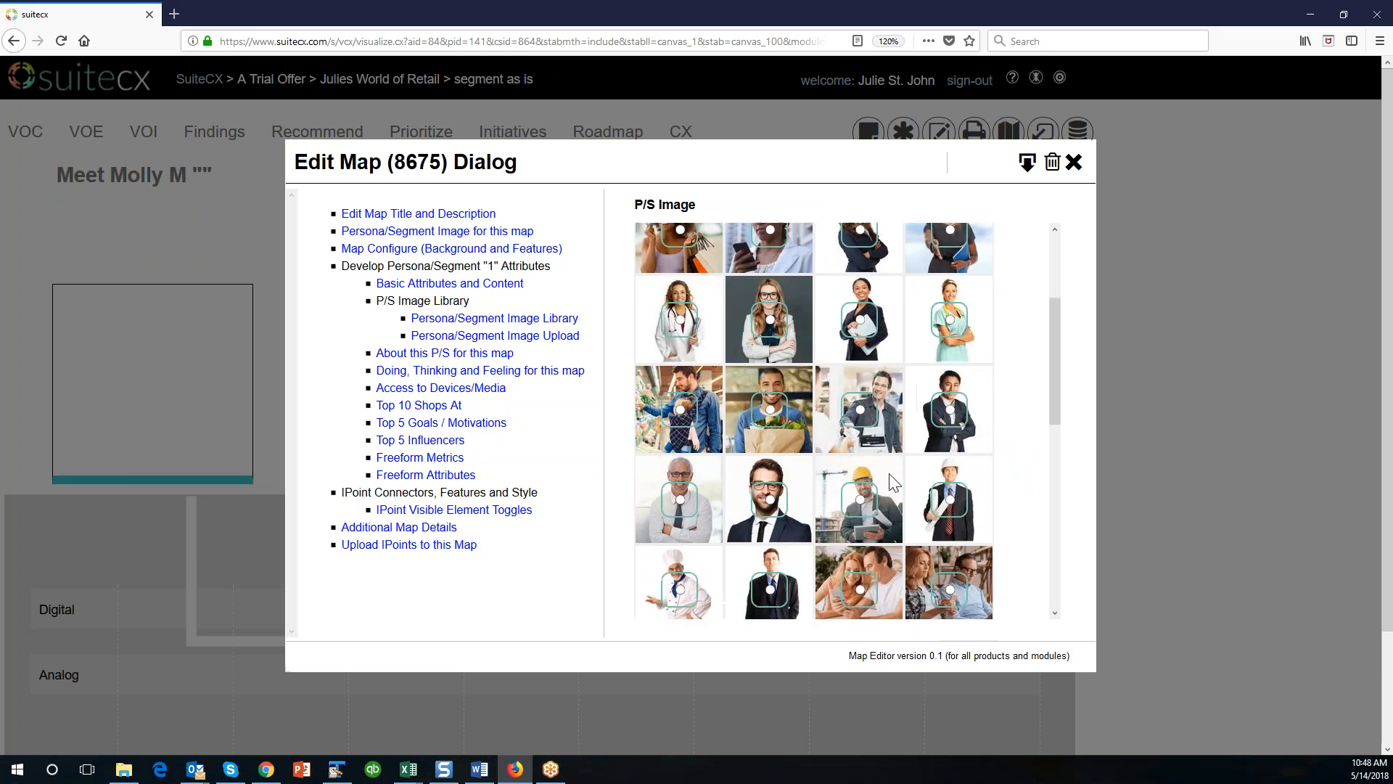
pyautogui.scroll(-1, 889, 482)
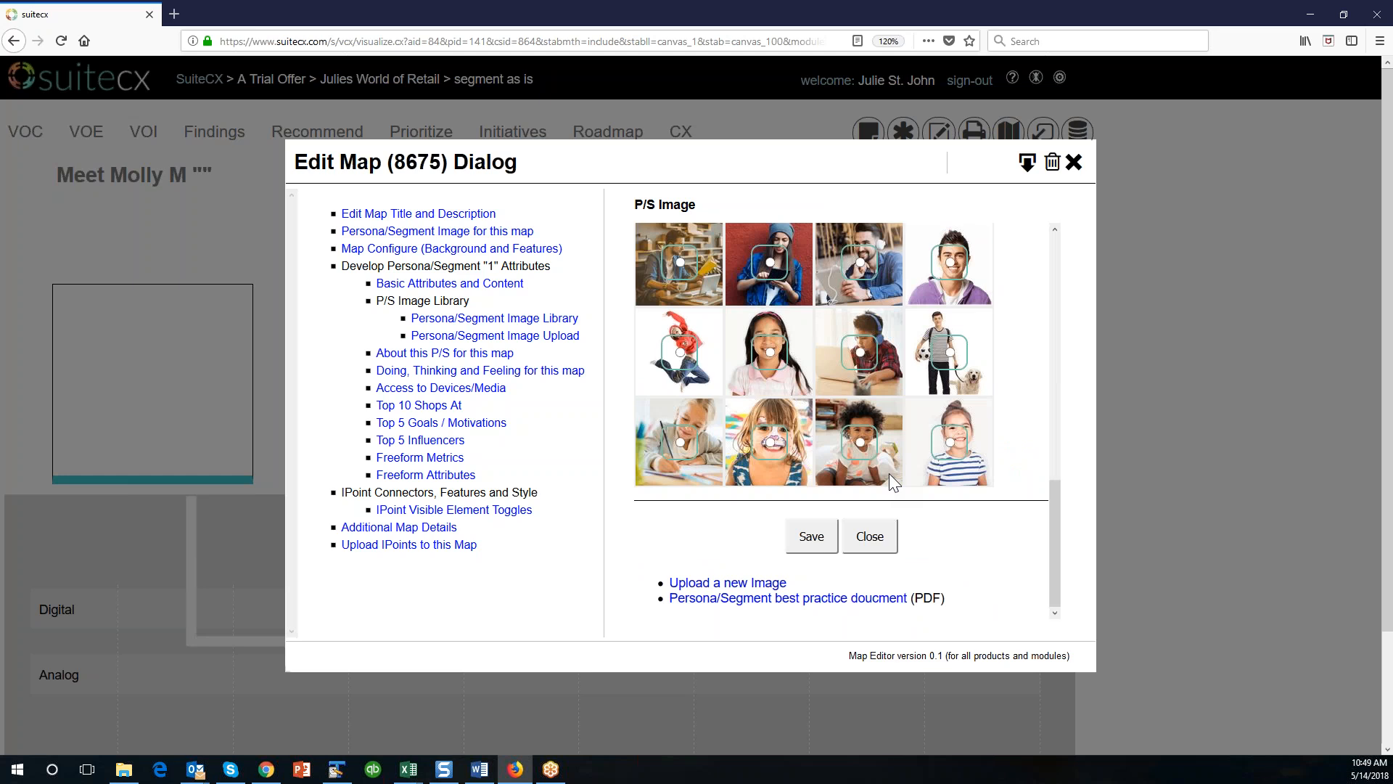
pyautogui.scroll(6, 889, 474)
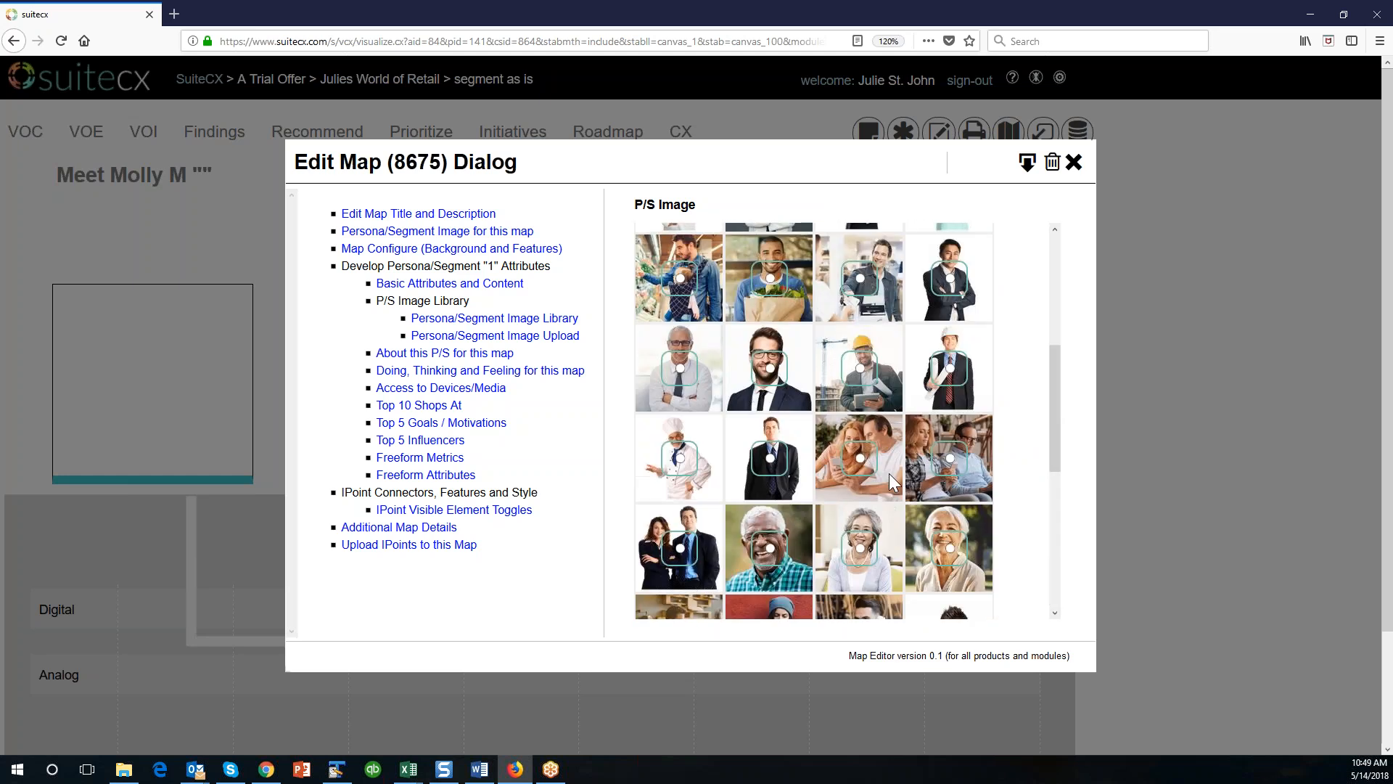
pyautogui.scroll(2, 890, 473)
pyautogui.scroll(-8, 884, 476)
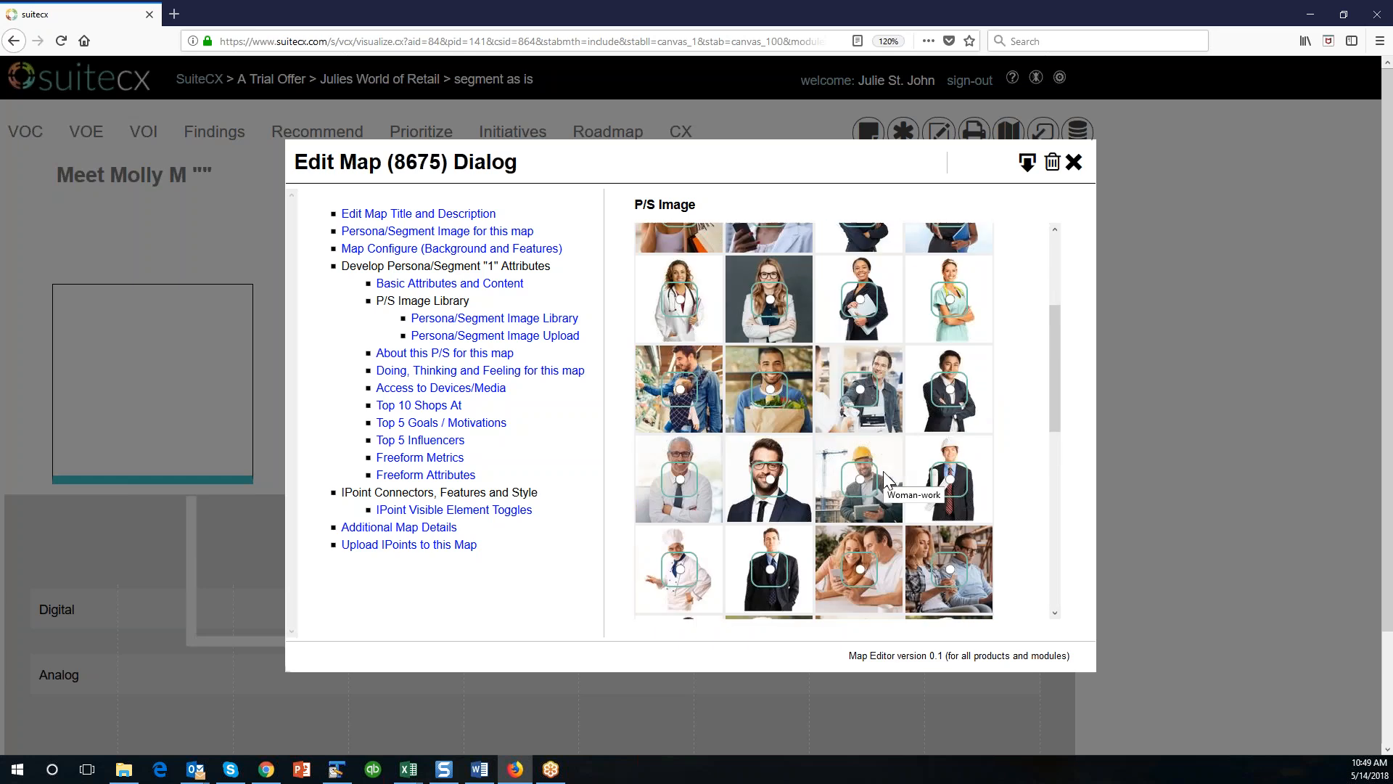
pyautogui.click(810, 537)
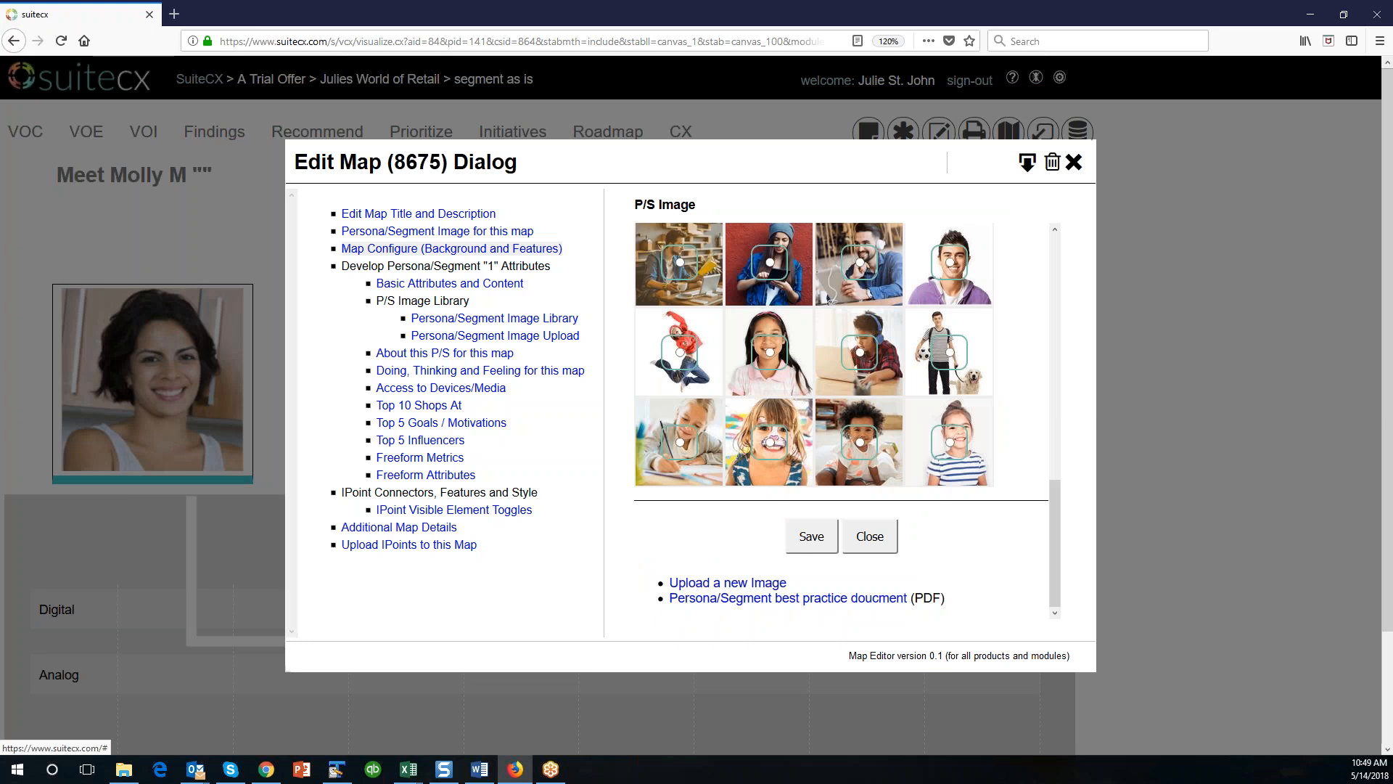
# Configure the map with a green background and the single-wave theme, switch digital and analog off, and save.
pyautogui.click(451, 248)
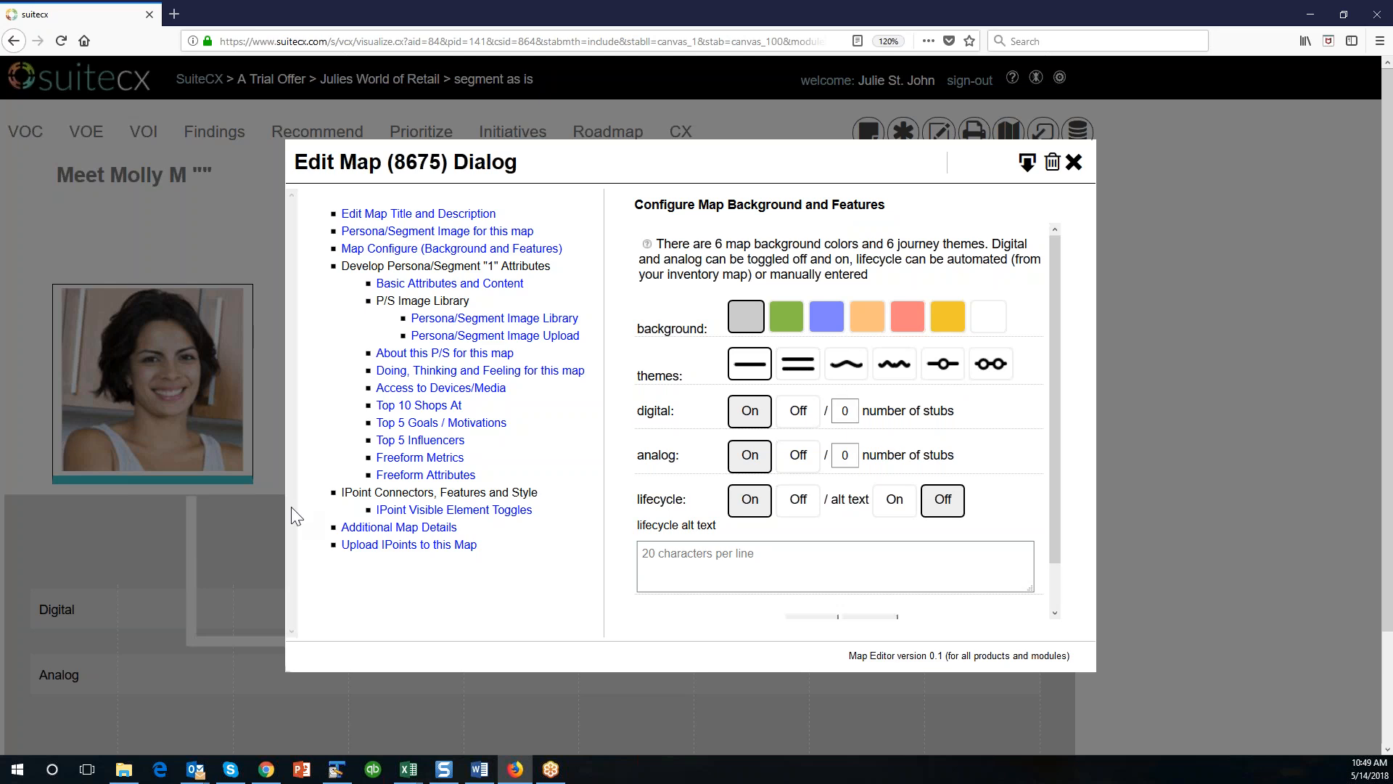
pyautogui.click(801, 319)
pyautogui.click(847, 372)
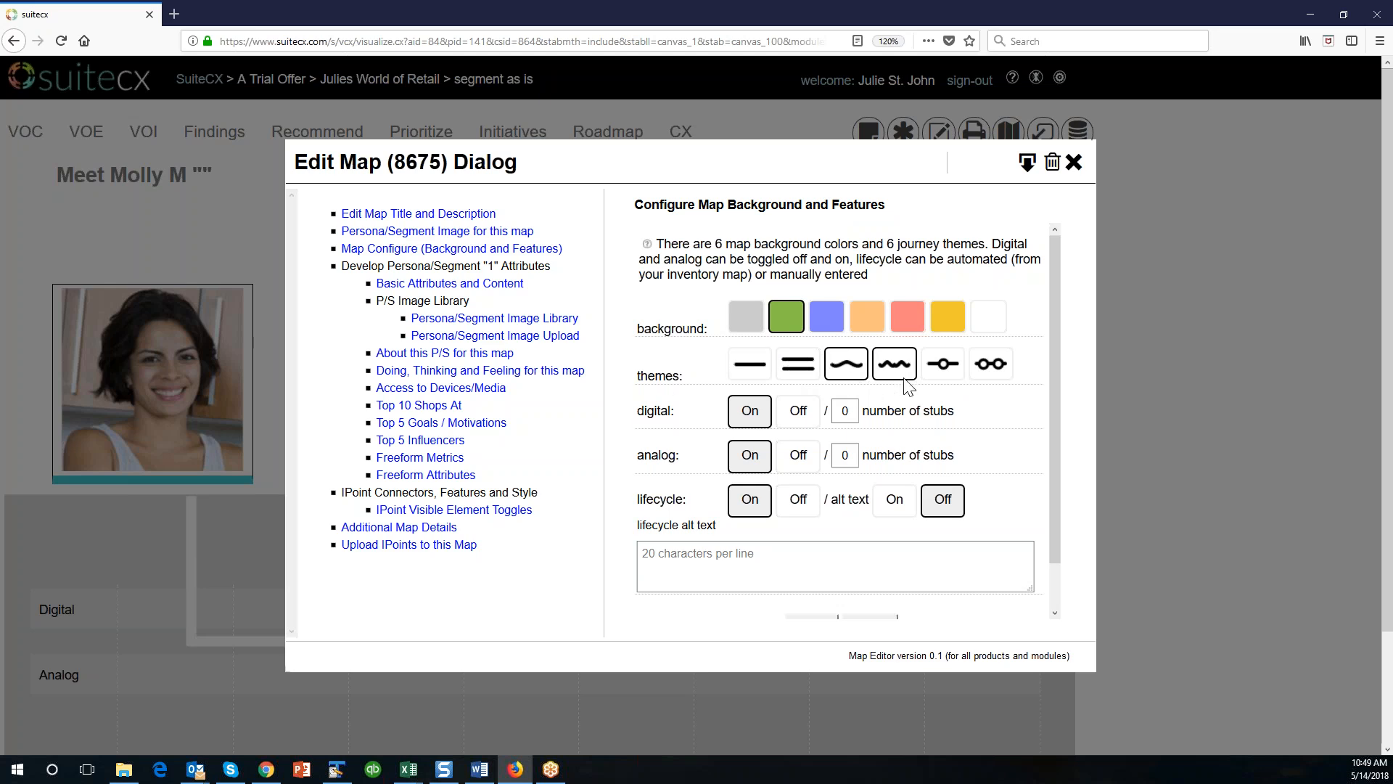
pyautogui.click(798, 411)
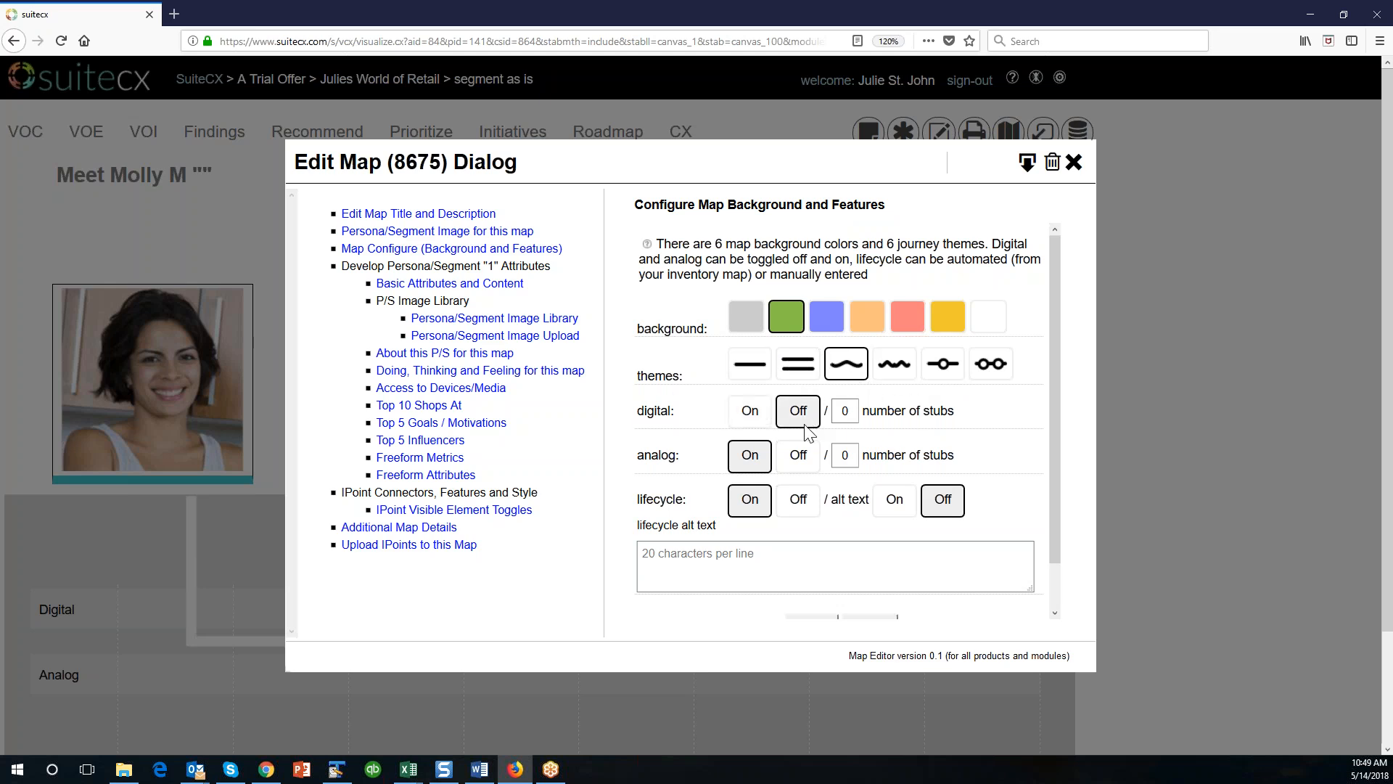
pyautogui.click(805, 462)
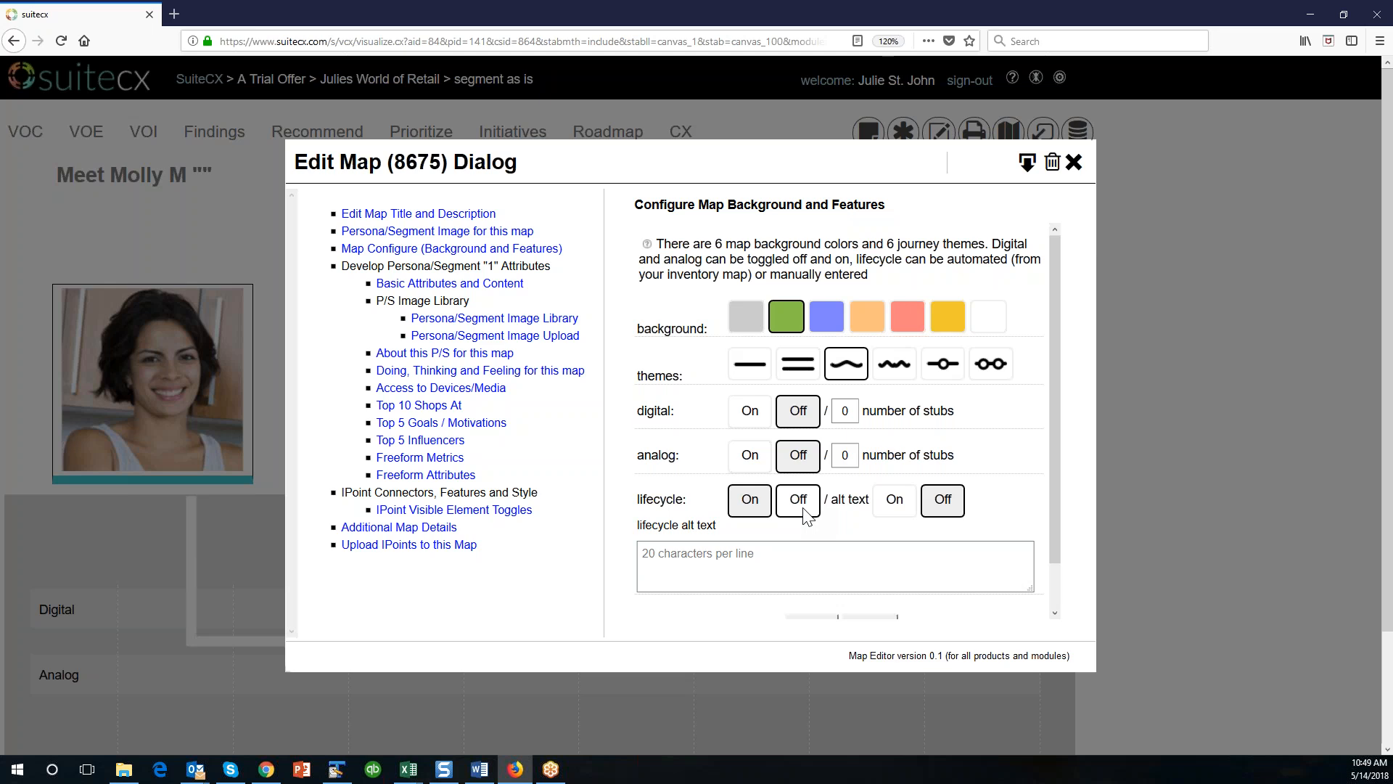
pyautogui.scroll(-1, 807, 537)
pyautogui.click(812, 584)
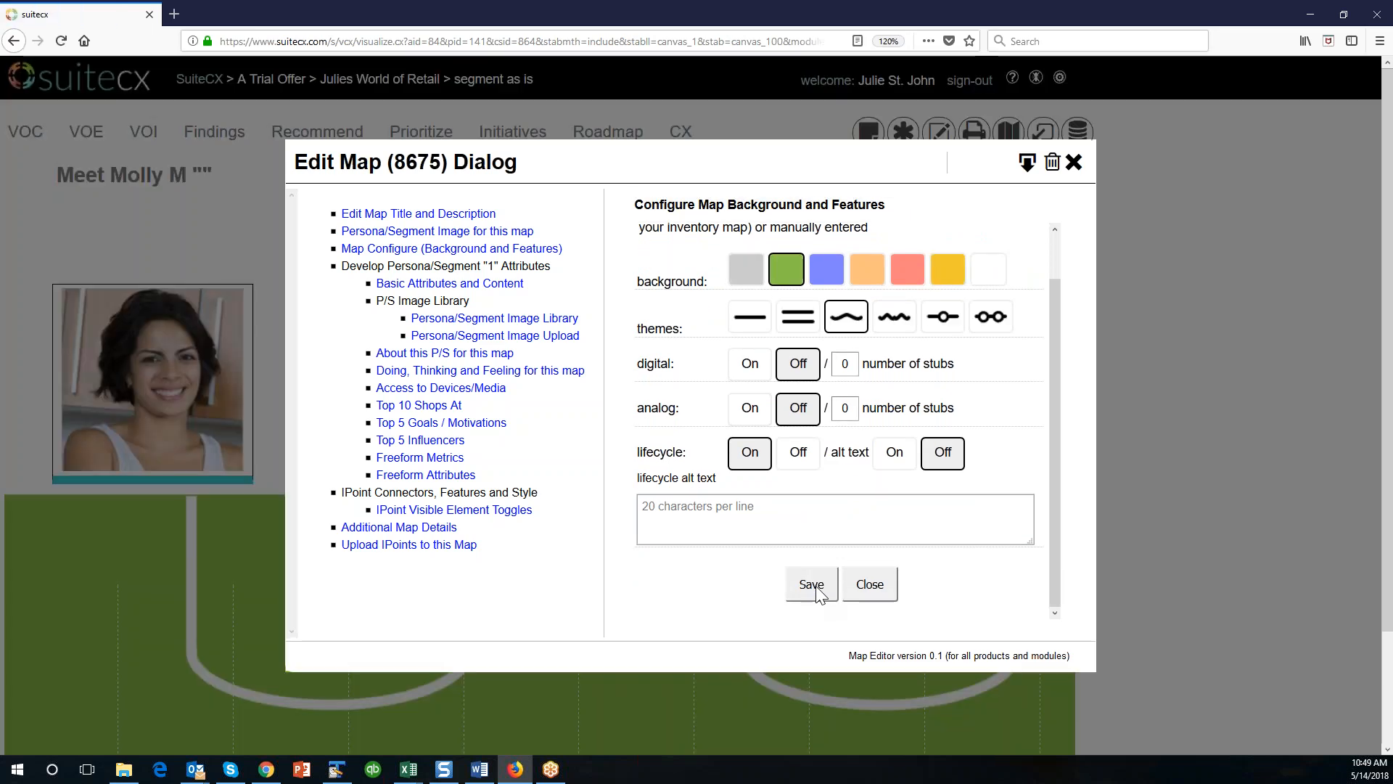
pyautogui.click(439, 285)
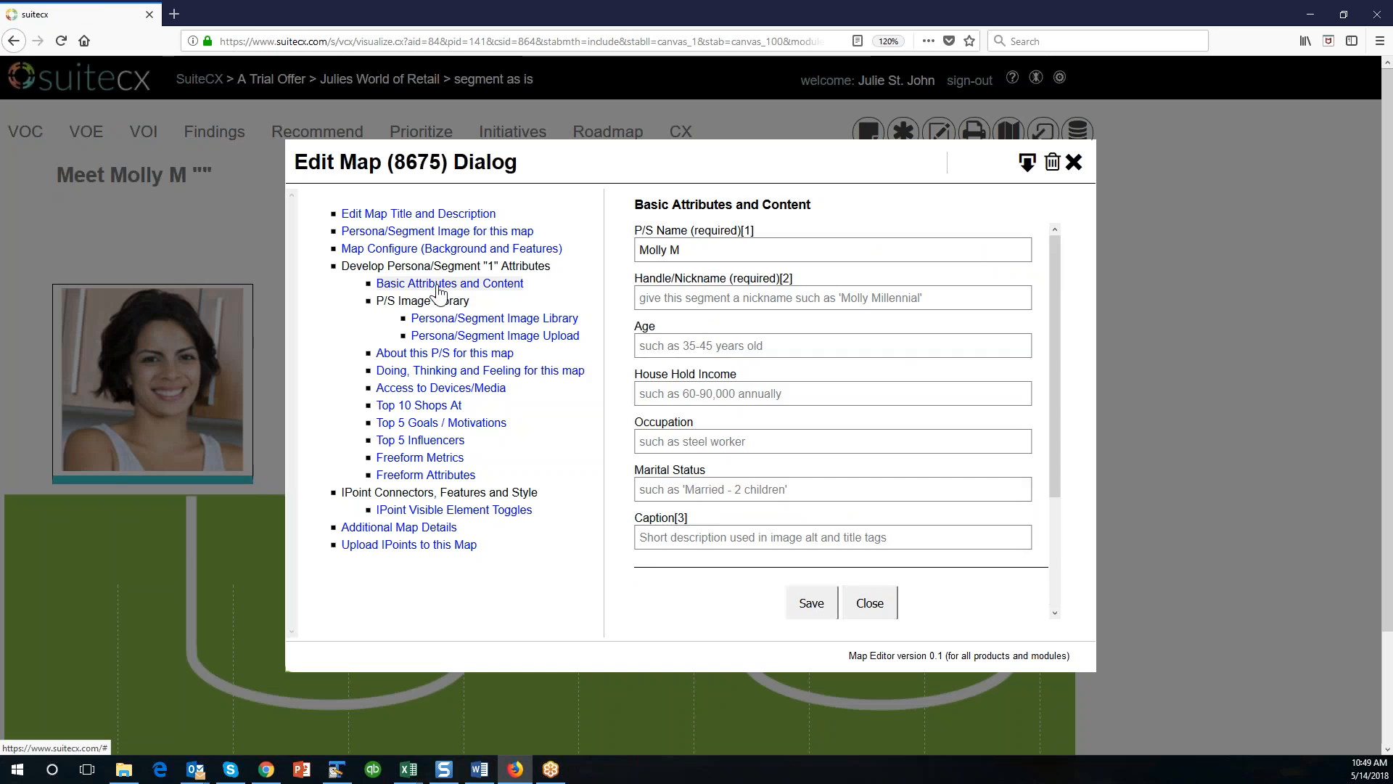
pyautogui.click(940, 298)
pyautogui.write('@')
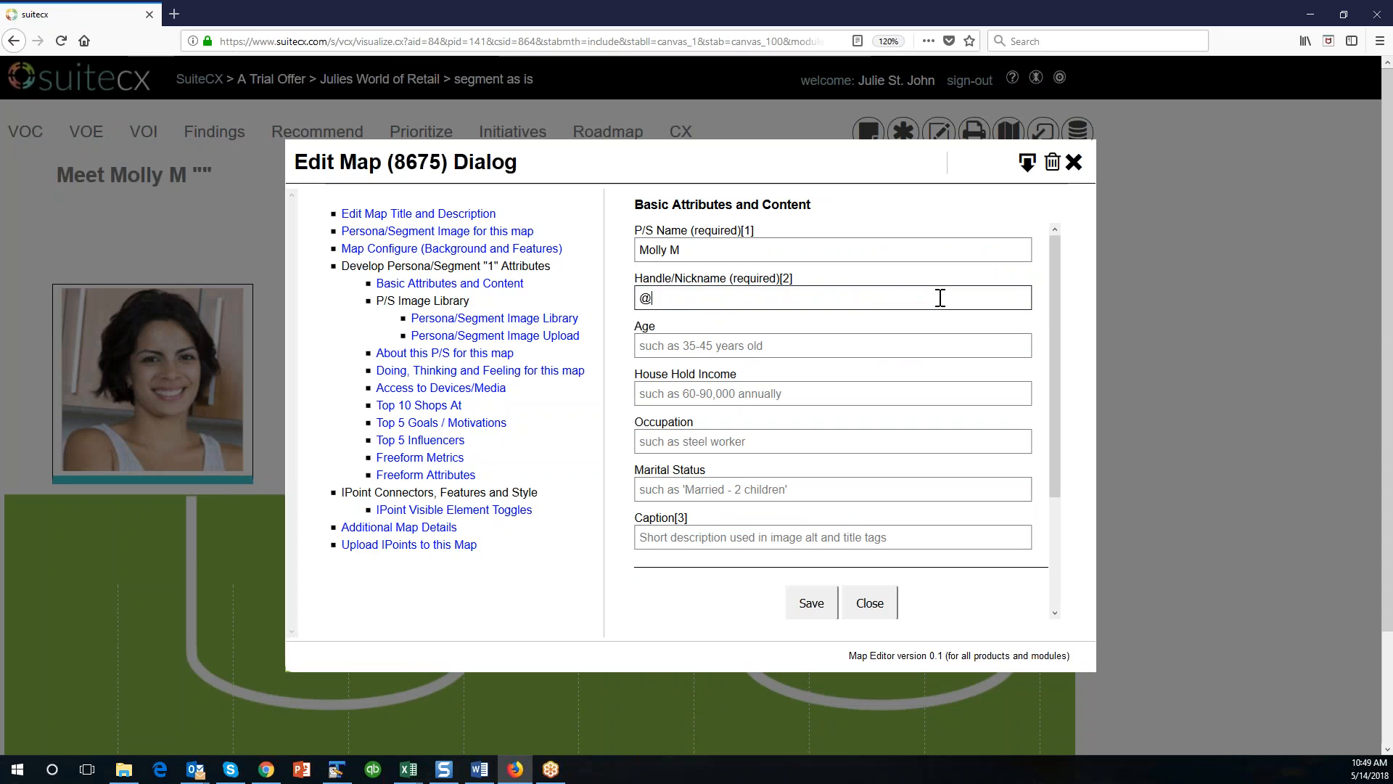
pyautogui.write('MollyMInsta')
pyautogui.press('Tab')
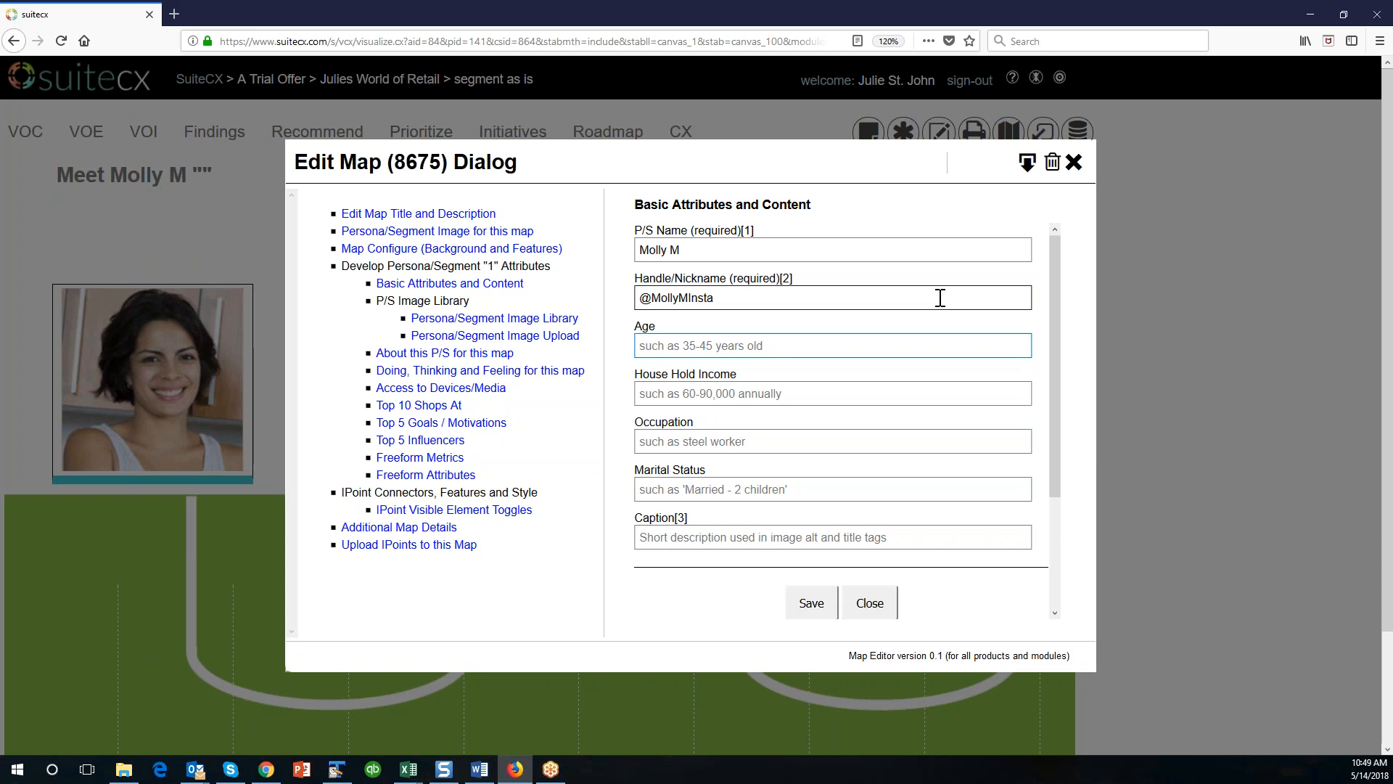
pyautogui.write('32')
pyautogui.press('Tab')
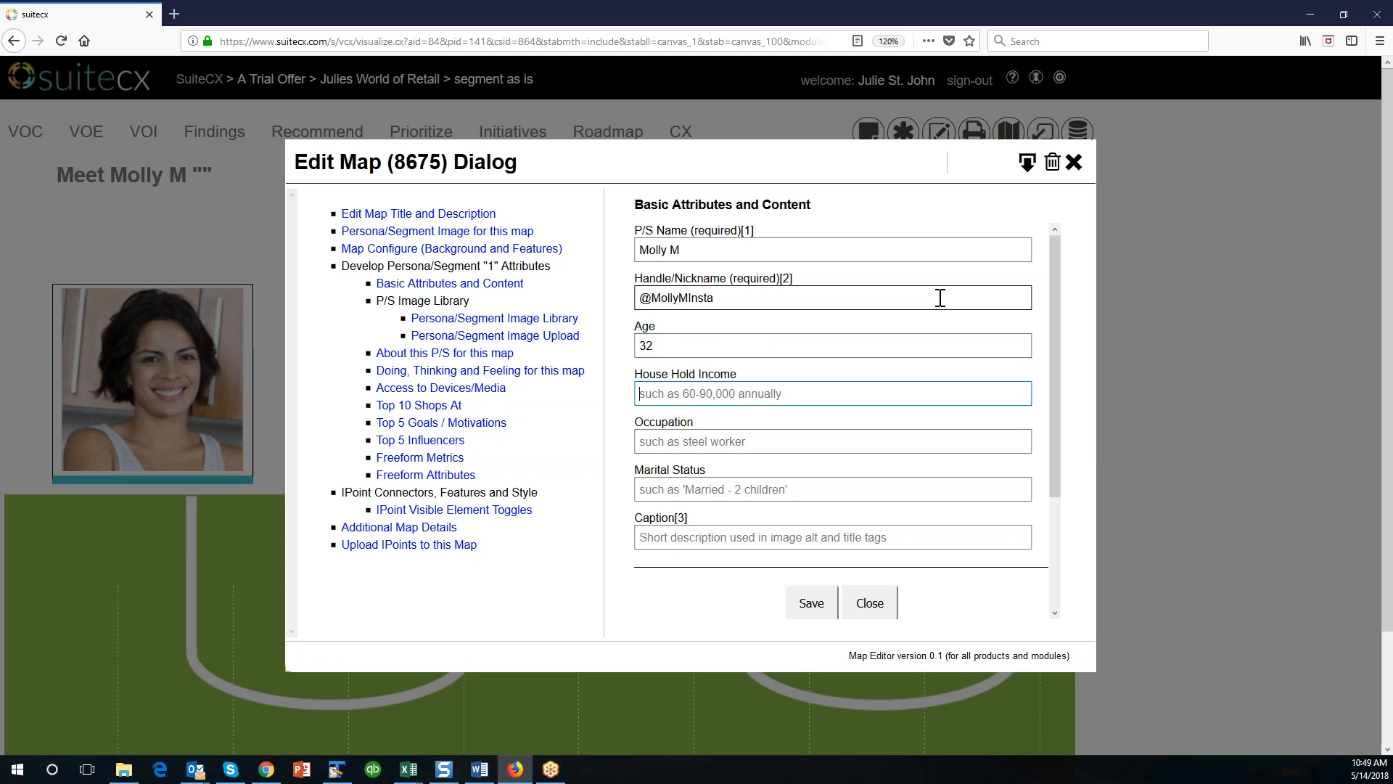
pyautogui.write('75,000')
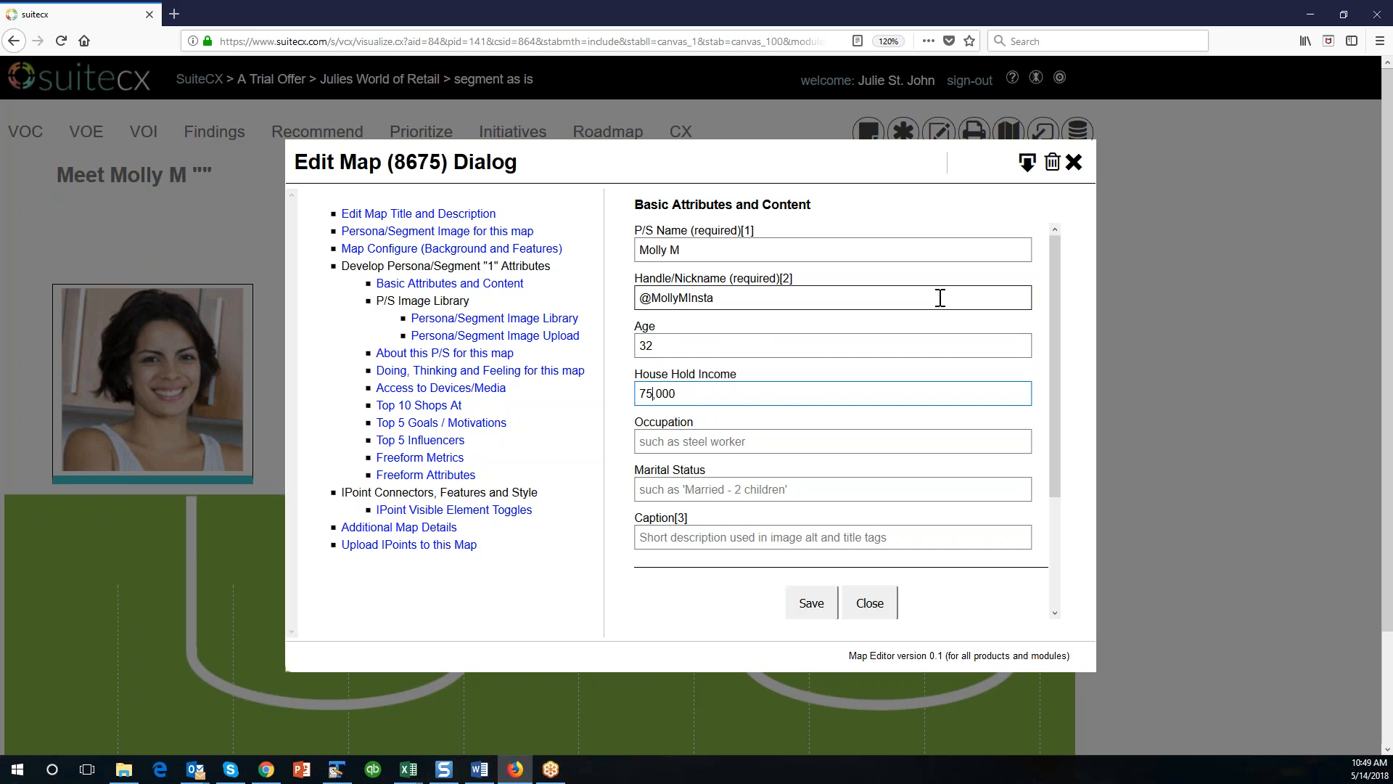
pyautogui.press('Home')
pyautogui.write('$')
# Set the occupation to "Works in Advertising" and marital status to "Married", then save the basic attributes and close the map editor.
pyautogui.press('Tab')
pyautogui.write('Works in Advertising')
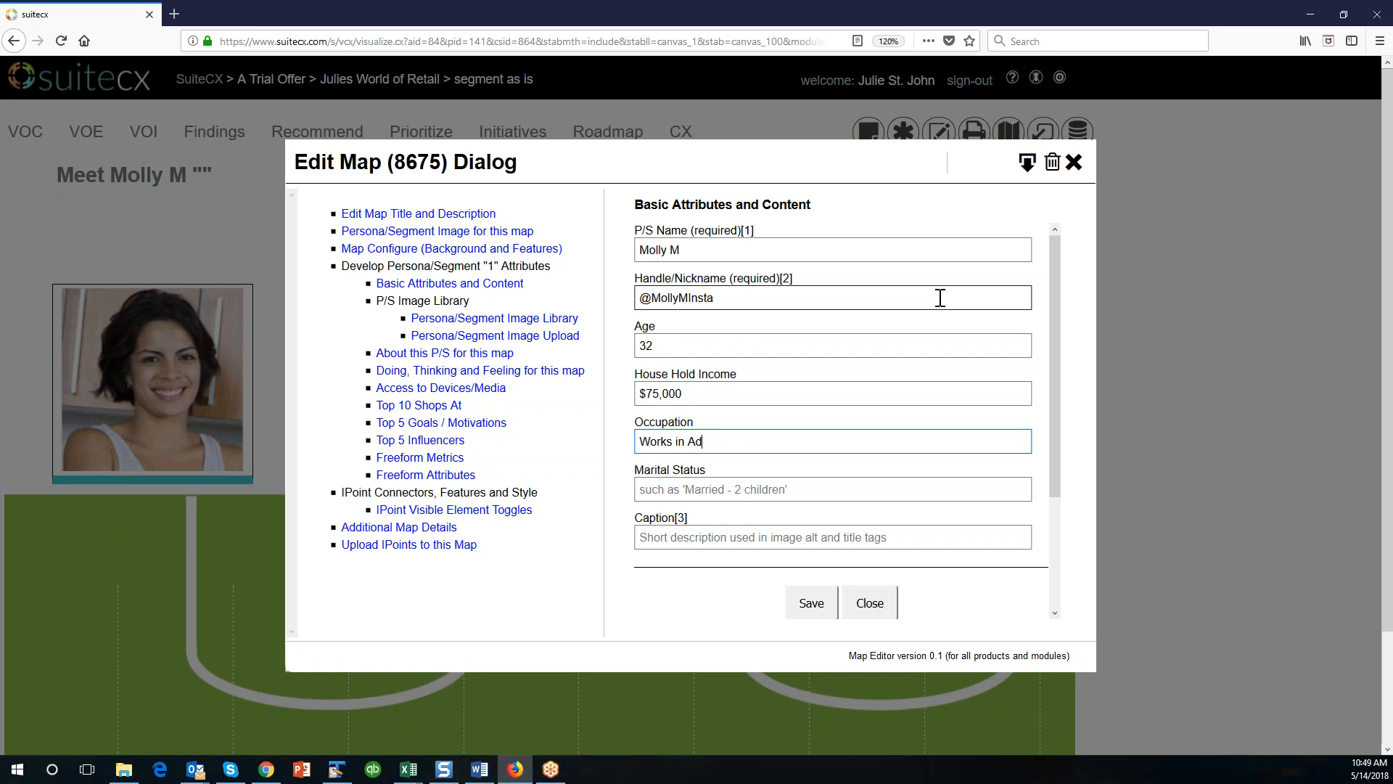
pyautogui.press('Tab')
pyautogui.write('M')
pyautogui.press('BackSpace')
pyautogui.write('Married')
pyautogui.press('Tab')
pyautogui.click(810, 608)
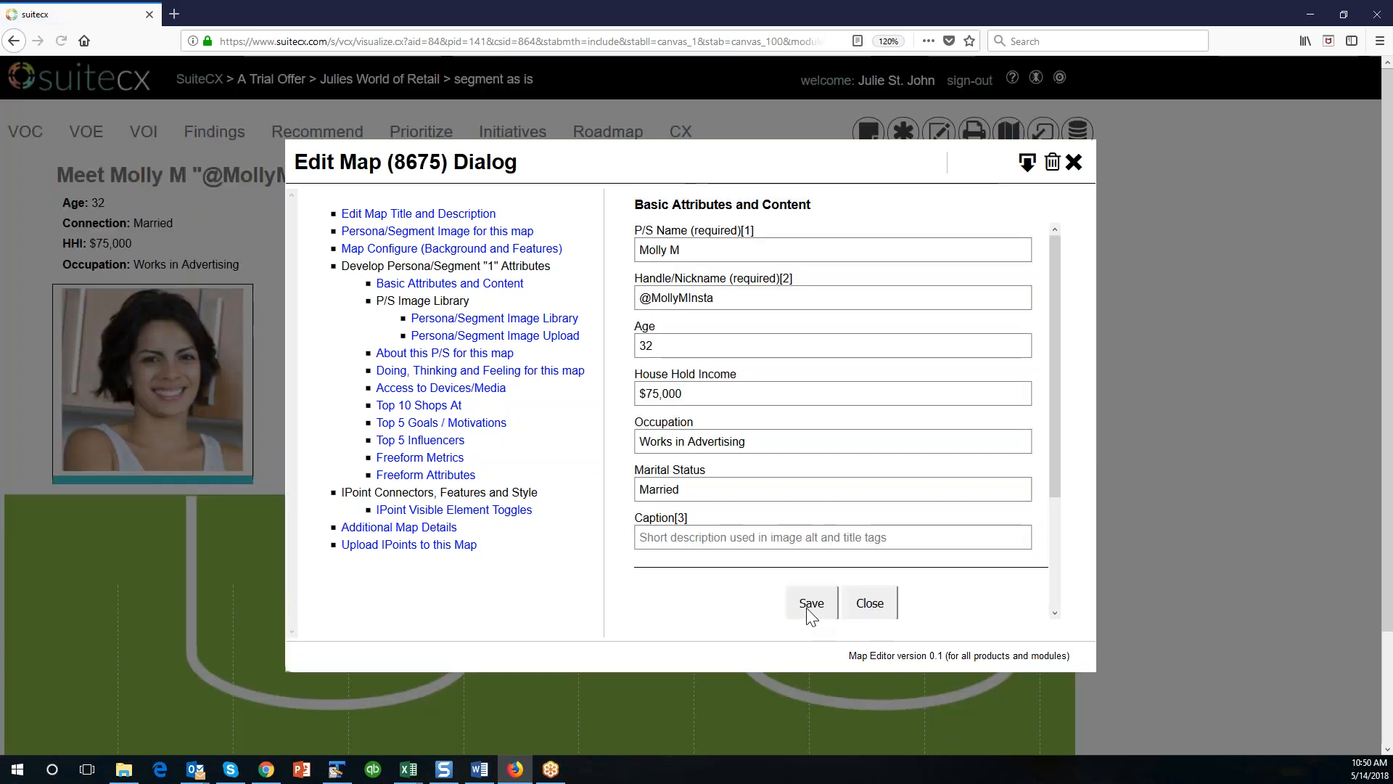
pyautogui.click(865, 604)
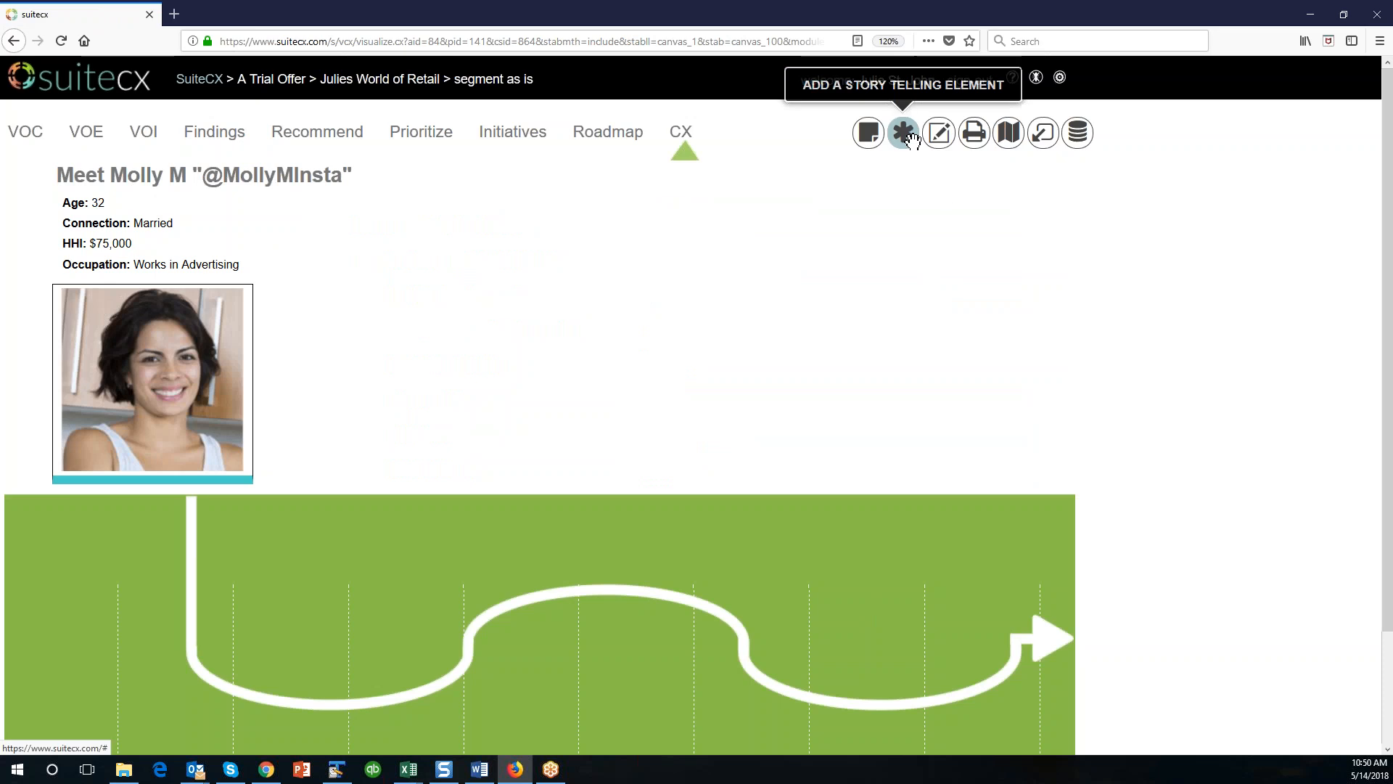
# Reopen the map for editing, review the About and Doing, Thinking and Feeling sections, and save Mobile Phone access at 100.
pyautogui.click(938, 132)
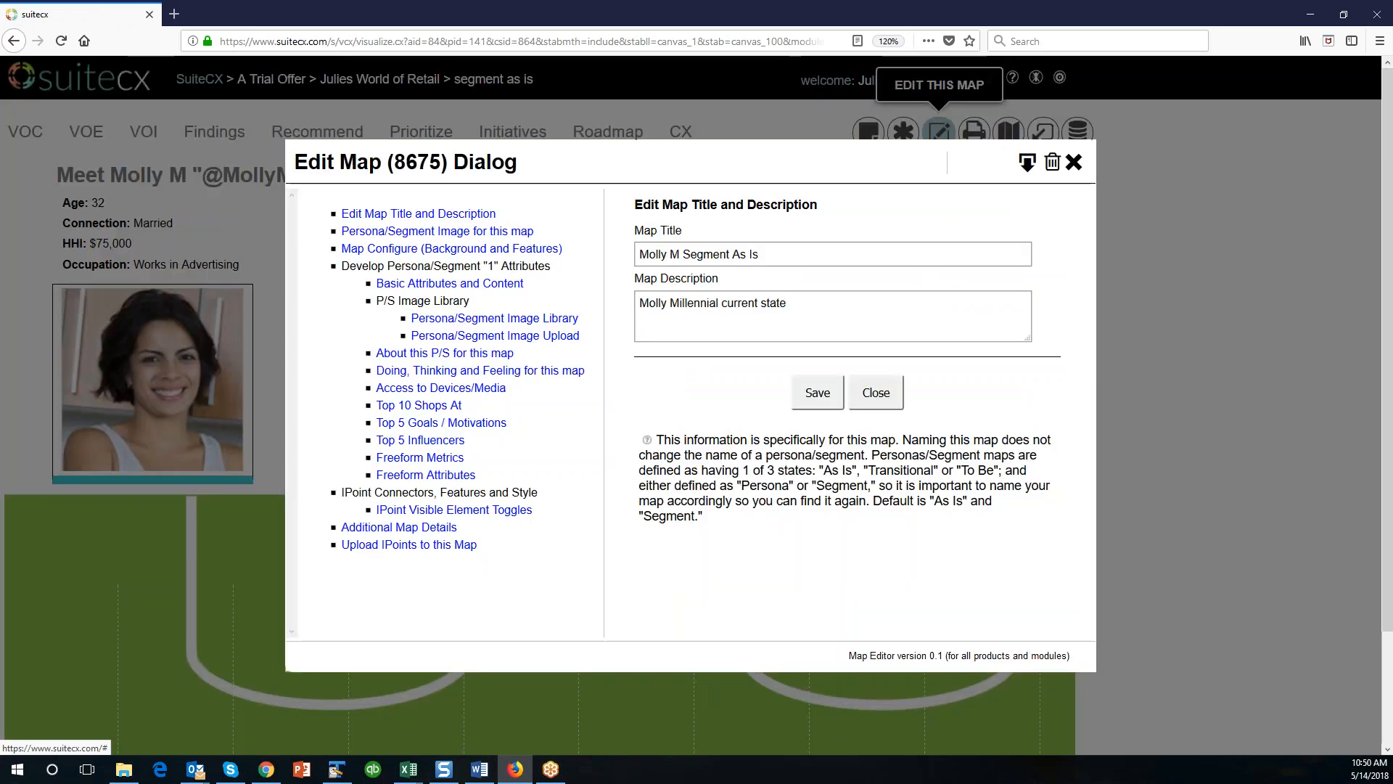
pyautogui.click(479, 353)
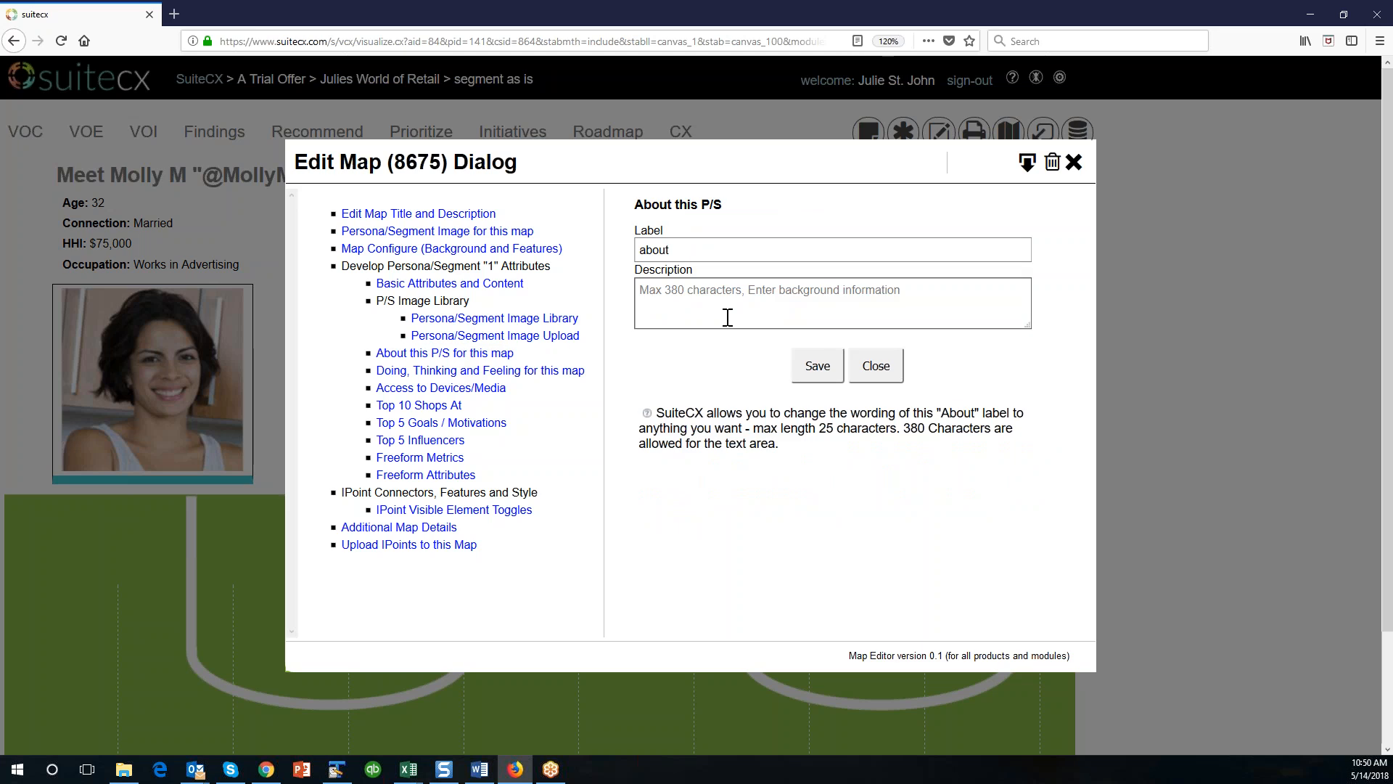
pyautogui.click(476, 373)
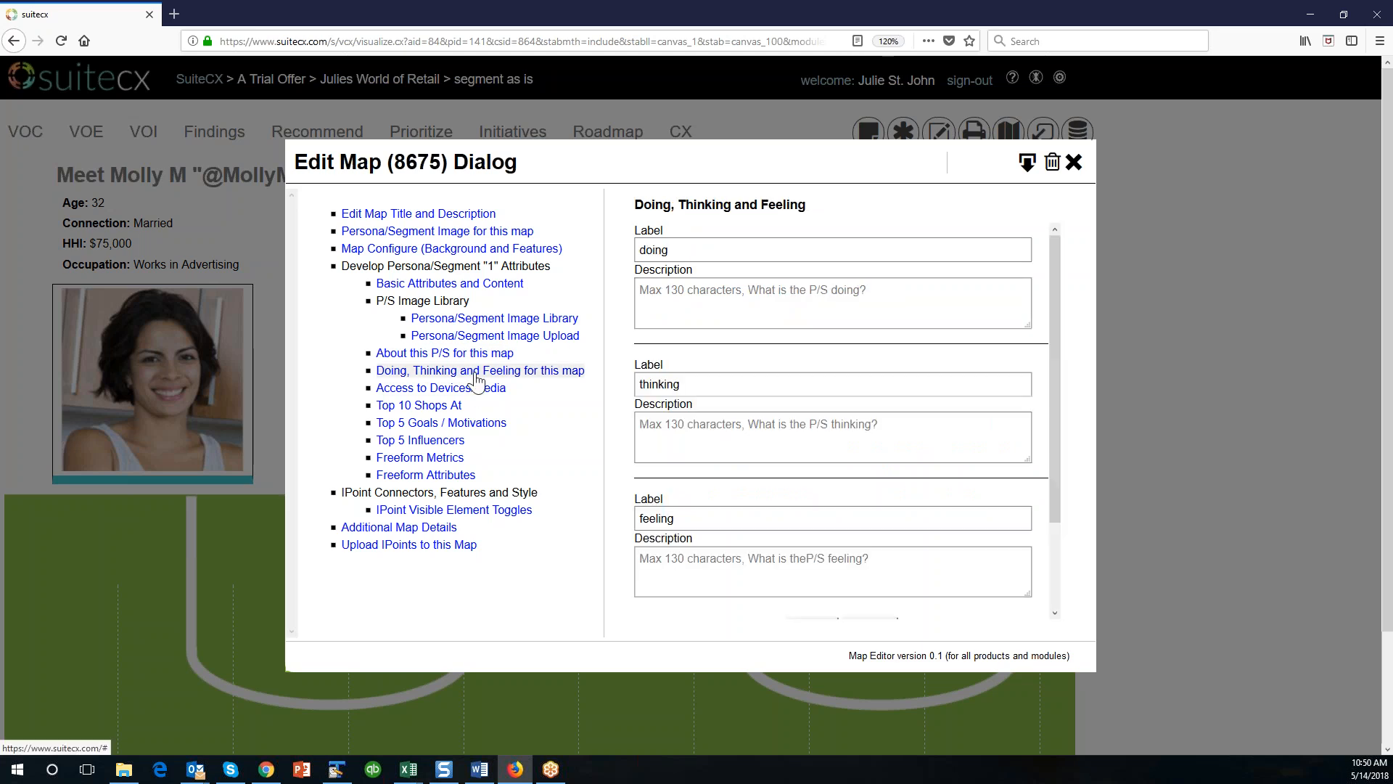
pyautogui.click(470, 391)
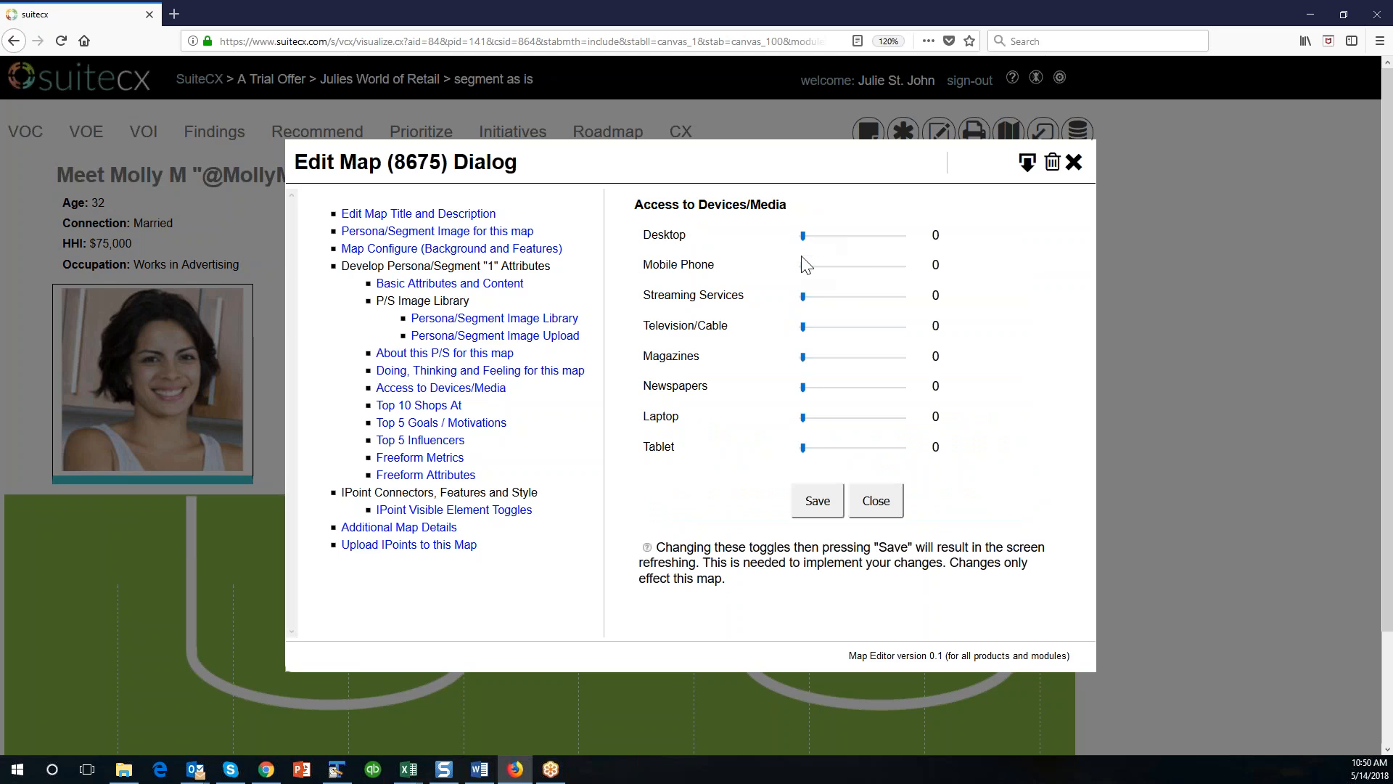
pyautogui.moveTo(804, 266); pyautogui.dragTo(905, 270)
pyautogui.click(832, 513)
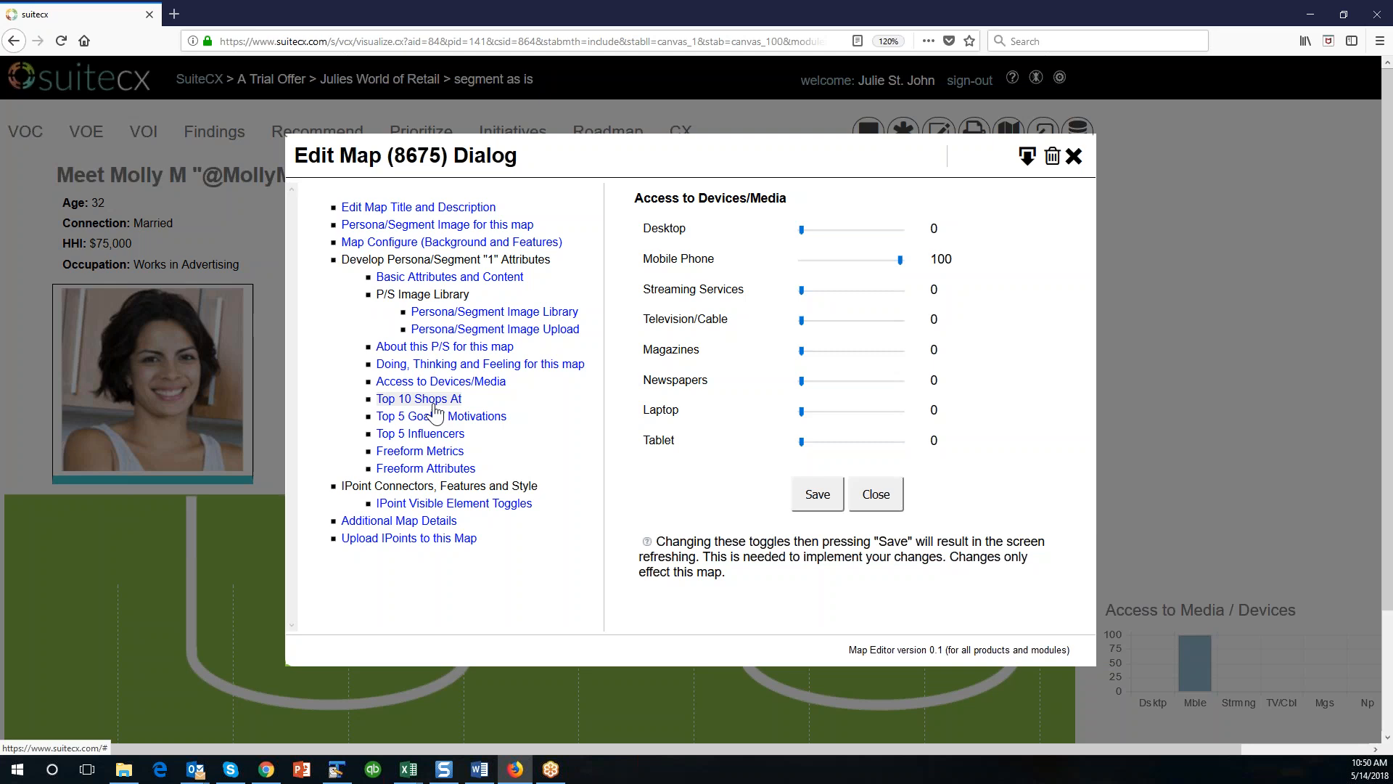
# Enter StitchFix and Amazon as the first two entries of the segment's Top 10 Shops At list.
pyautogui.click(433, 402)
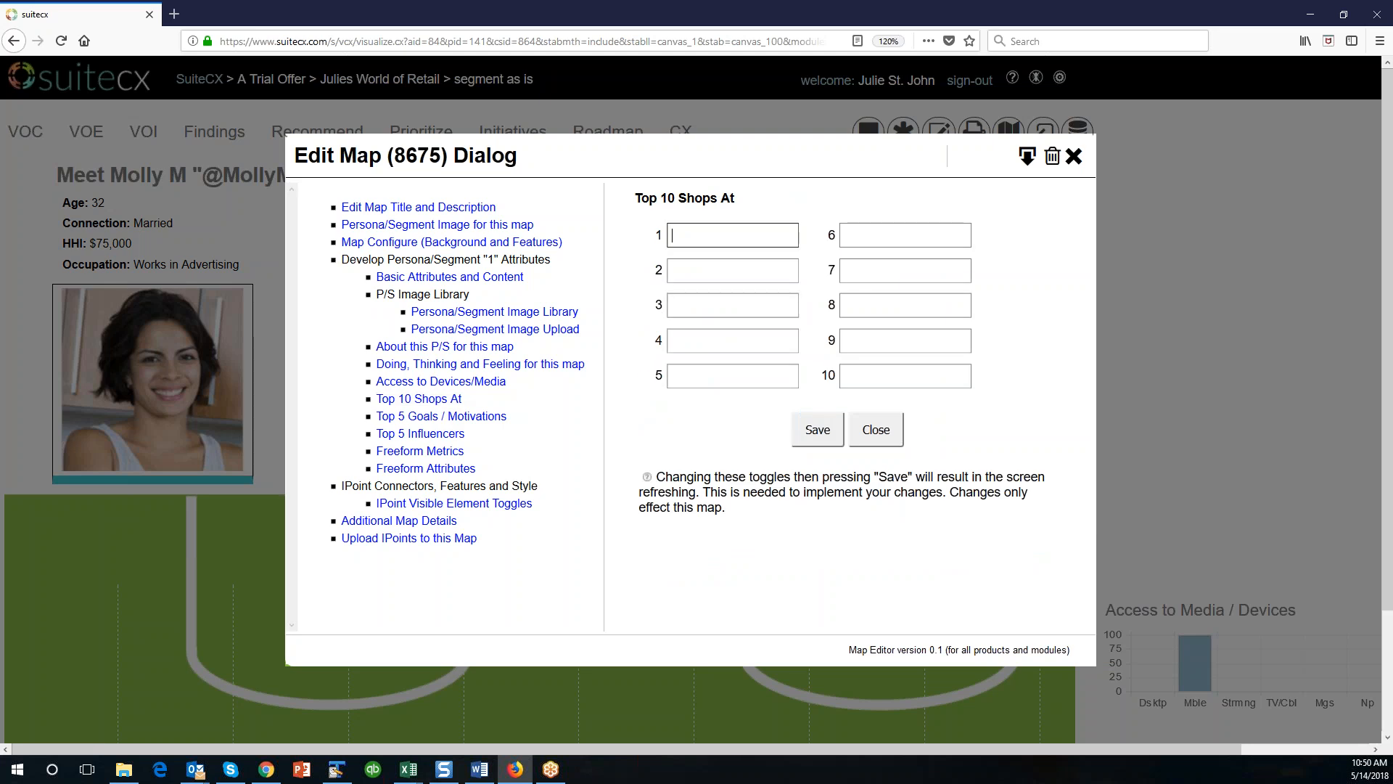
pyautogui.write('Stic\\')
pyautogui.press('BackSpace')
pyautogui.press('BackSpace')
pyautogui.write('tchFix')
pyautogui.press('Tab')
pyautogui.write('A')
pyautogui.press('Tab')
pyautogui.write('Amazon')
pyautogui.press('Tab')
pyautogui.press('Tab')
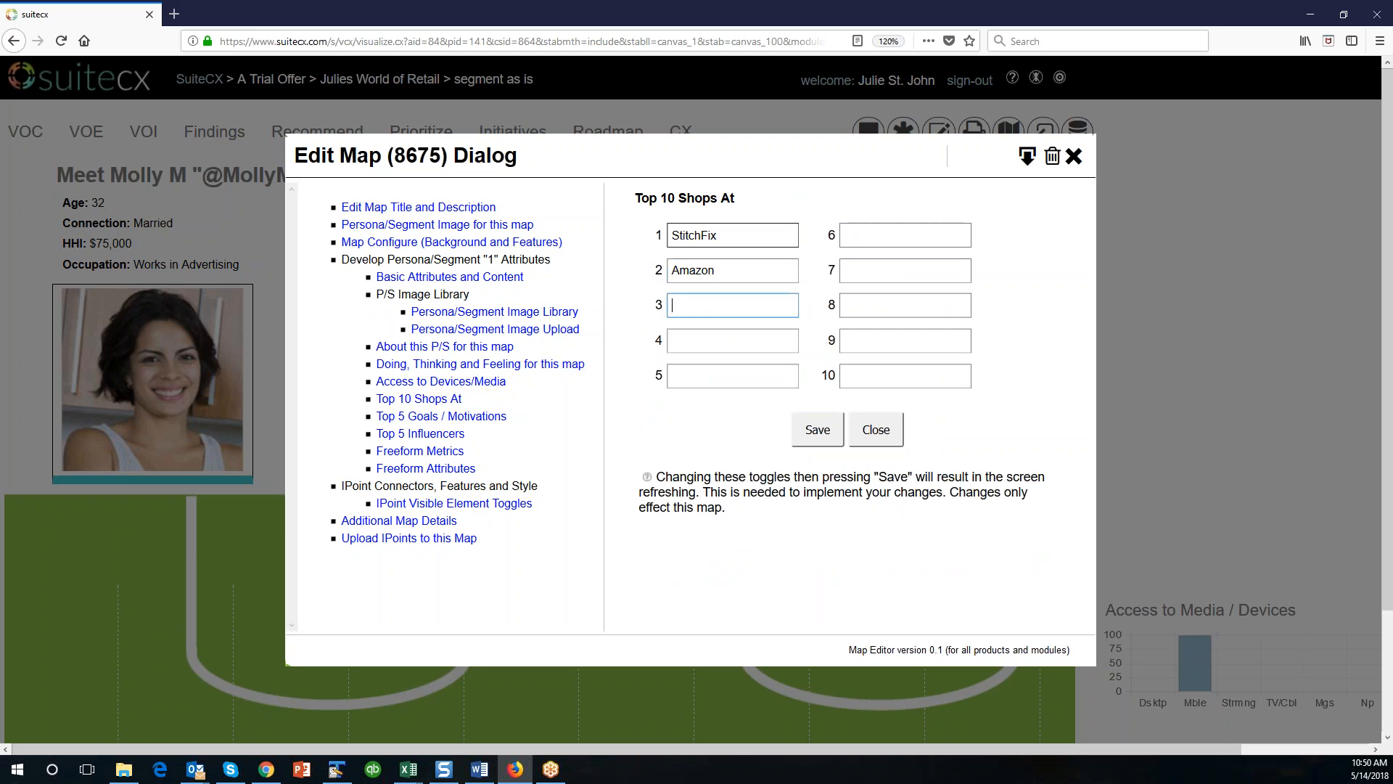
# Add Whole Foods and Posh Mark as the third and fourth shops and save the shop list.
pyautogui.write('Whole Foods')
pyautogui.press('Tab')
pyautogui.press('Tab')
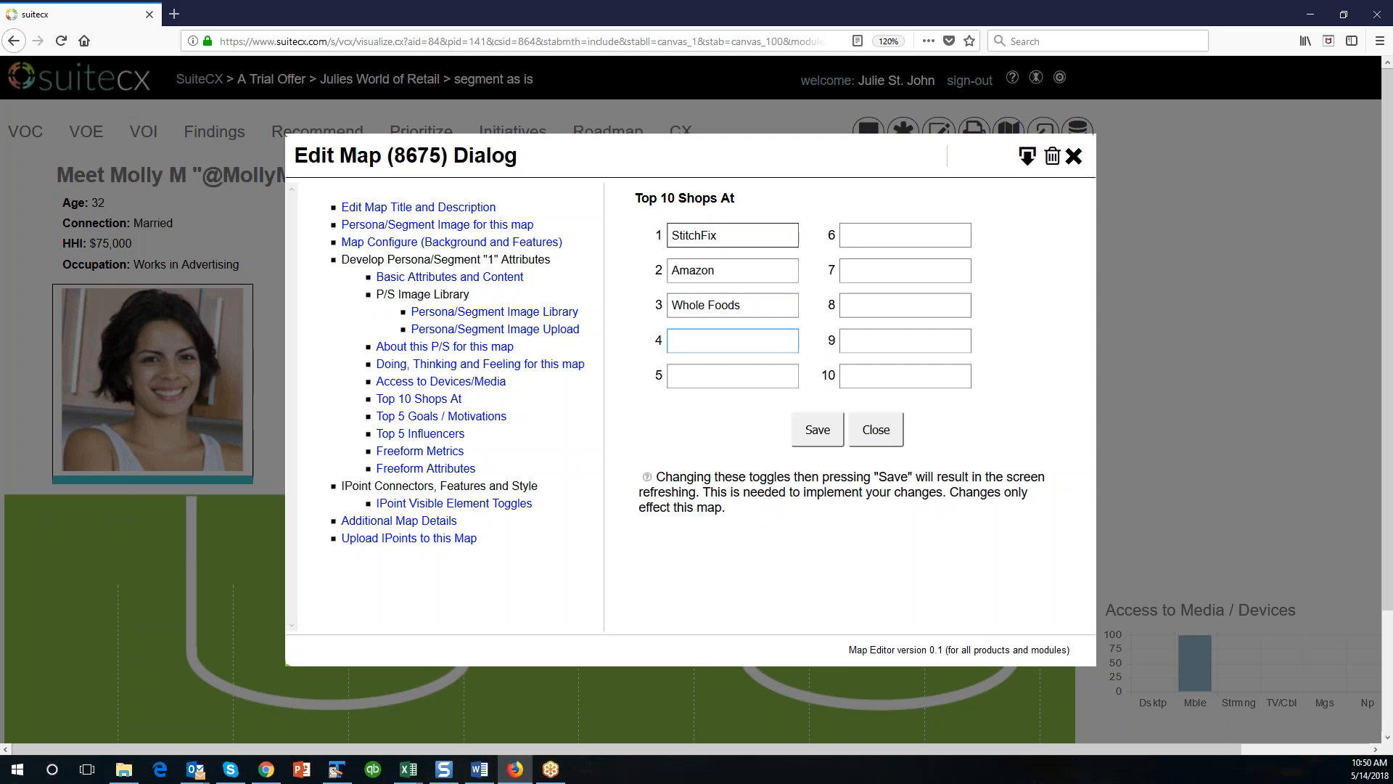
pyautogui.write('Posh Mark')
pyautogui.click(818, 429)
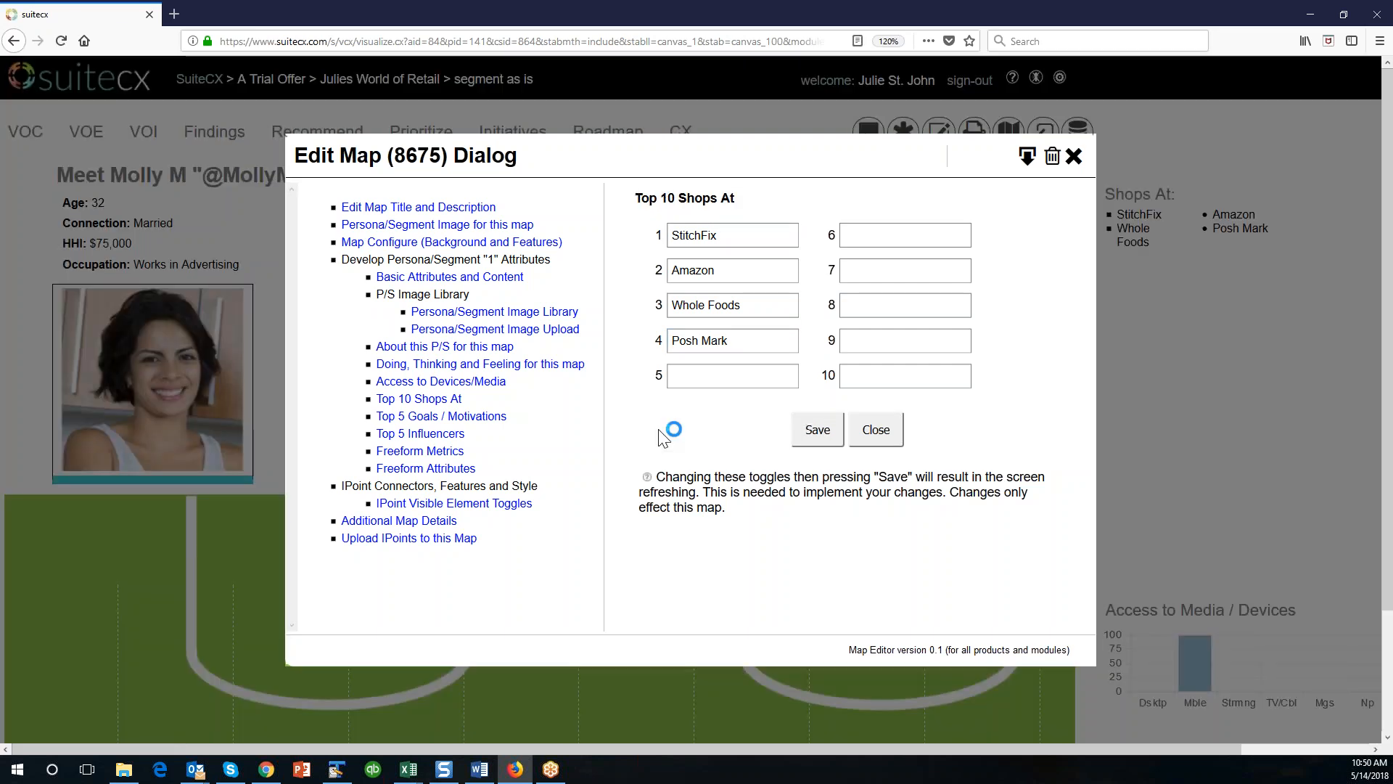
# Enter the first three goals / motivations: "To make money", "To have fun" and "To keep up with her friends".
pyautogui.click(435, 417)
pyautogui.click(775, 243)
pyautogui.write('To make money')
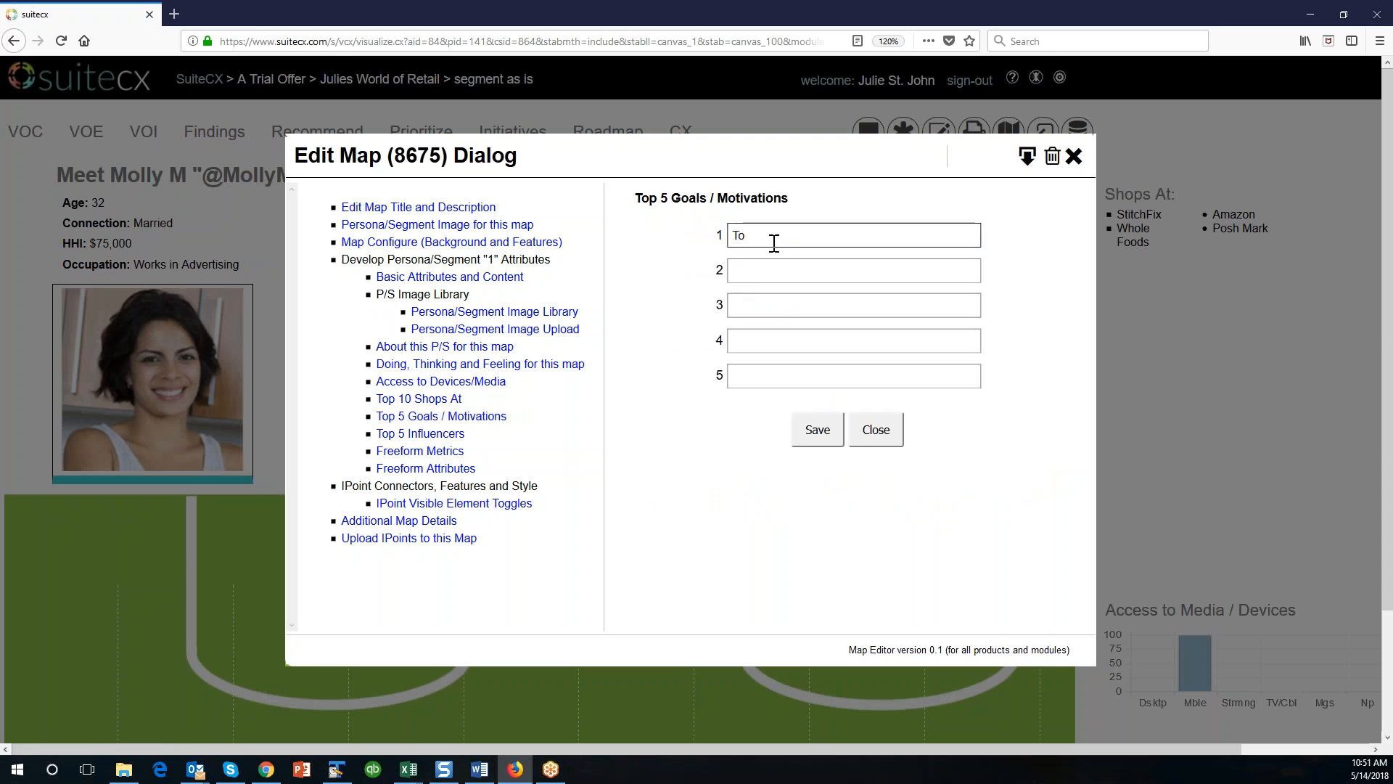
pyautogui.press('Tab')
pyautogui.write('T')
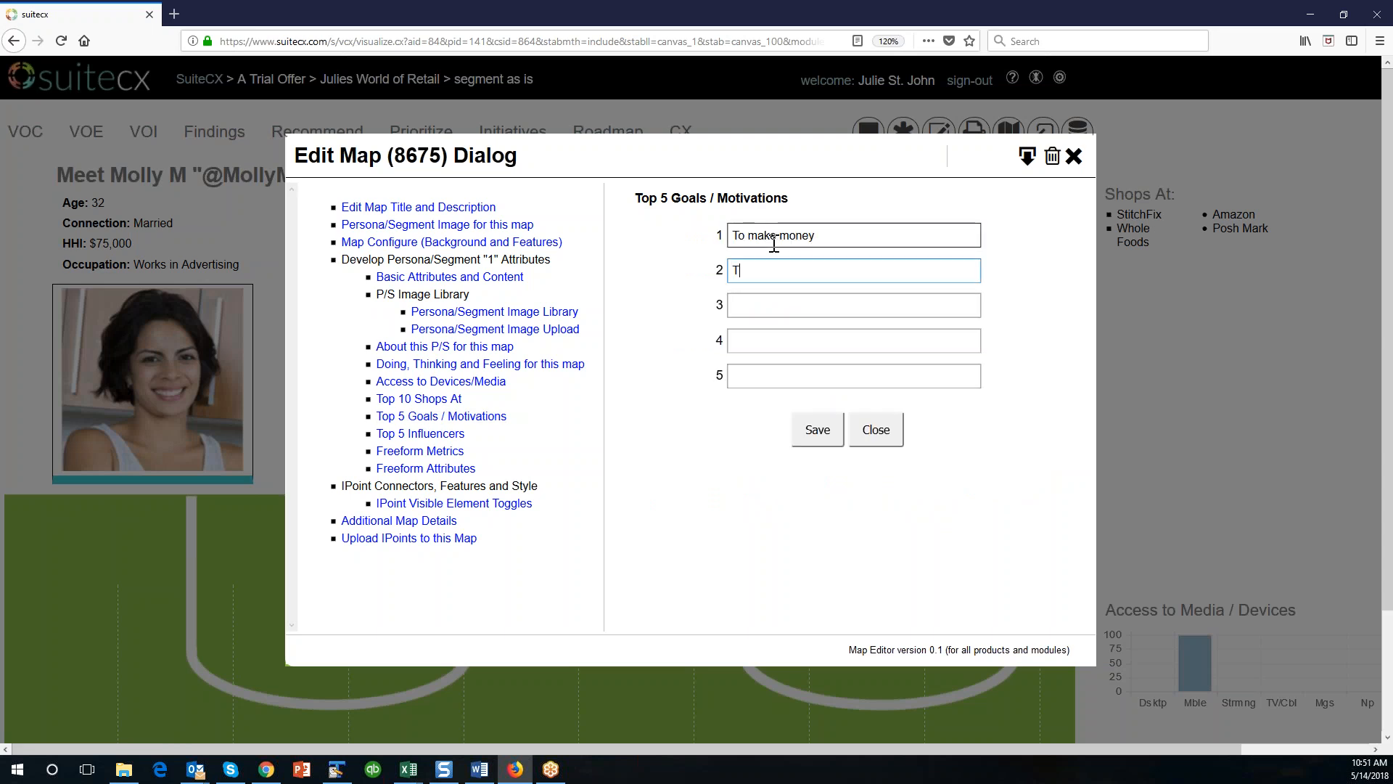
pyautogui.write('o be')
pyautogui.press('BackSpace')
pyautogui.press('BackSpace')
pyautogui.write('have fun')
pyautogui.press('Tab')
pyautogui.write('To keepu')
pyautogui.press('BackSpace')
pyautogui.write('up with her friends')
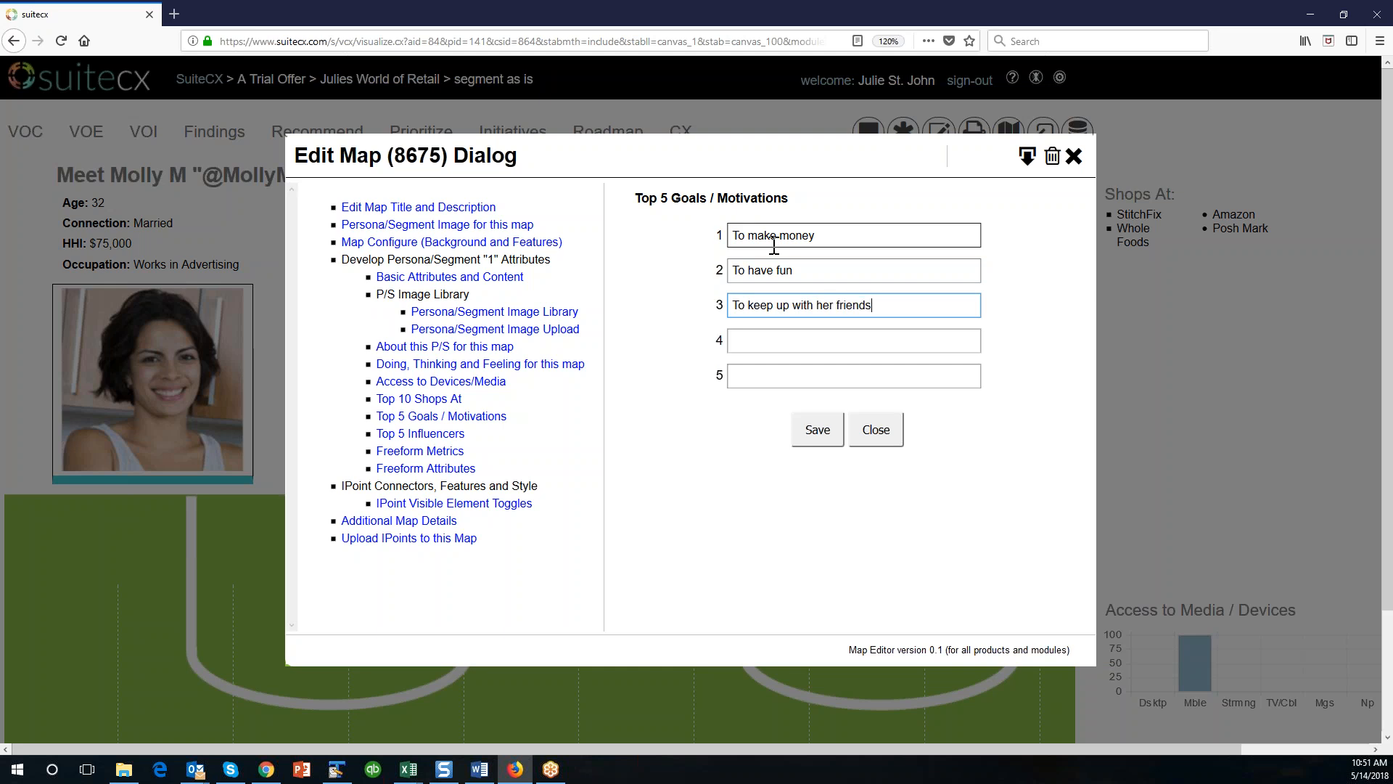
pyautogui.write('To travel')
# Add "To travel" and "Life Experiences" as goals four and five, then save the goals and close the map editor.
pyautogui.press('Tab')
pyautogui.write('Life Exeperiences')
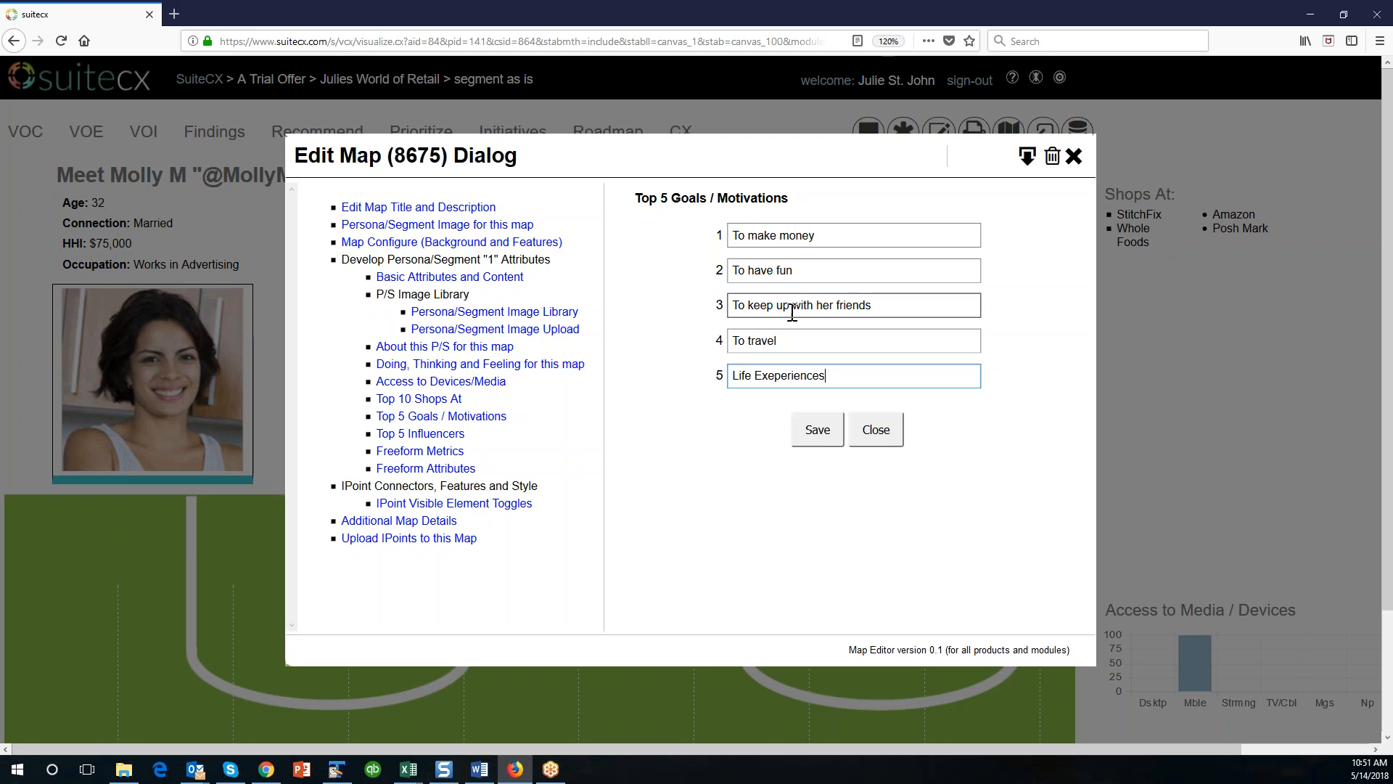
pyautogui.click(774, 376)
pyautogui.press('BackSpace')
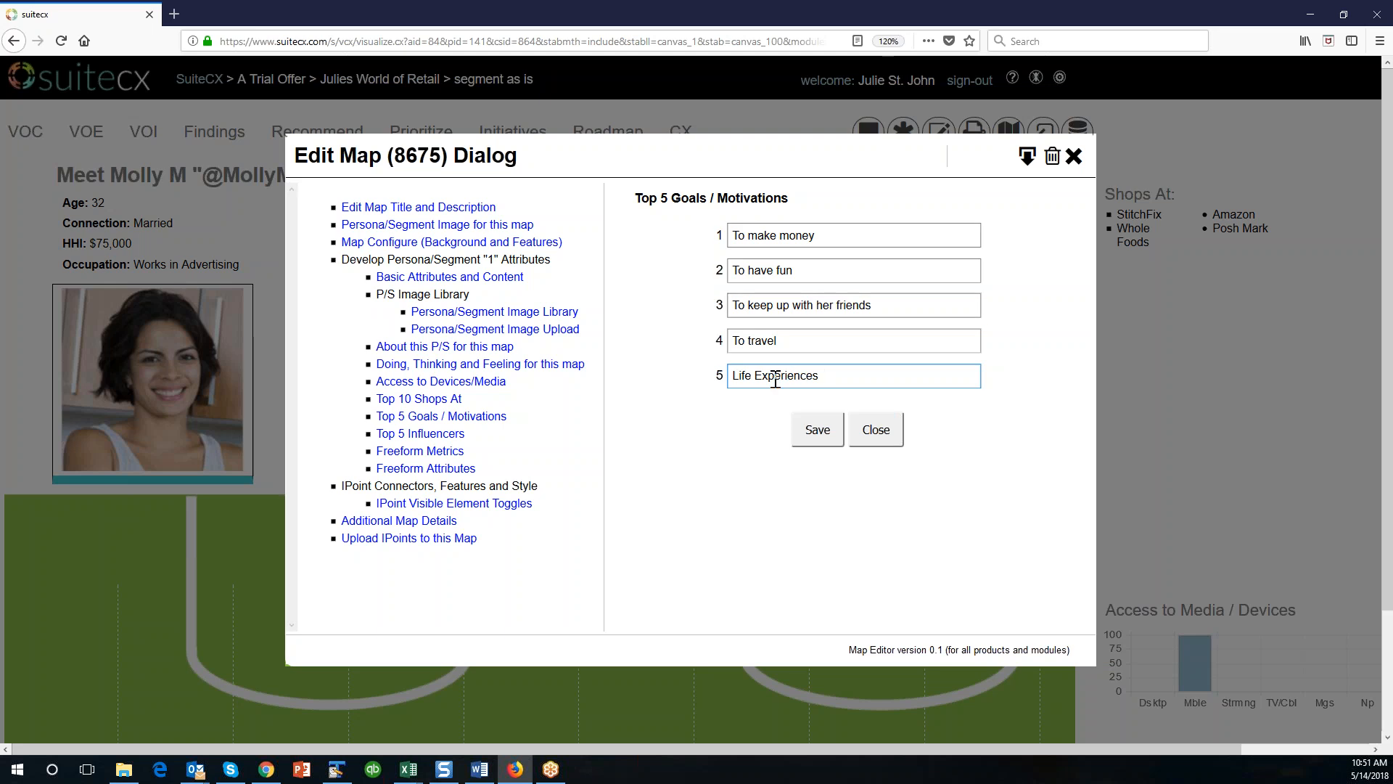
pyautogui.click(817, 429)
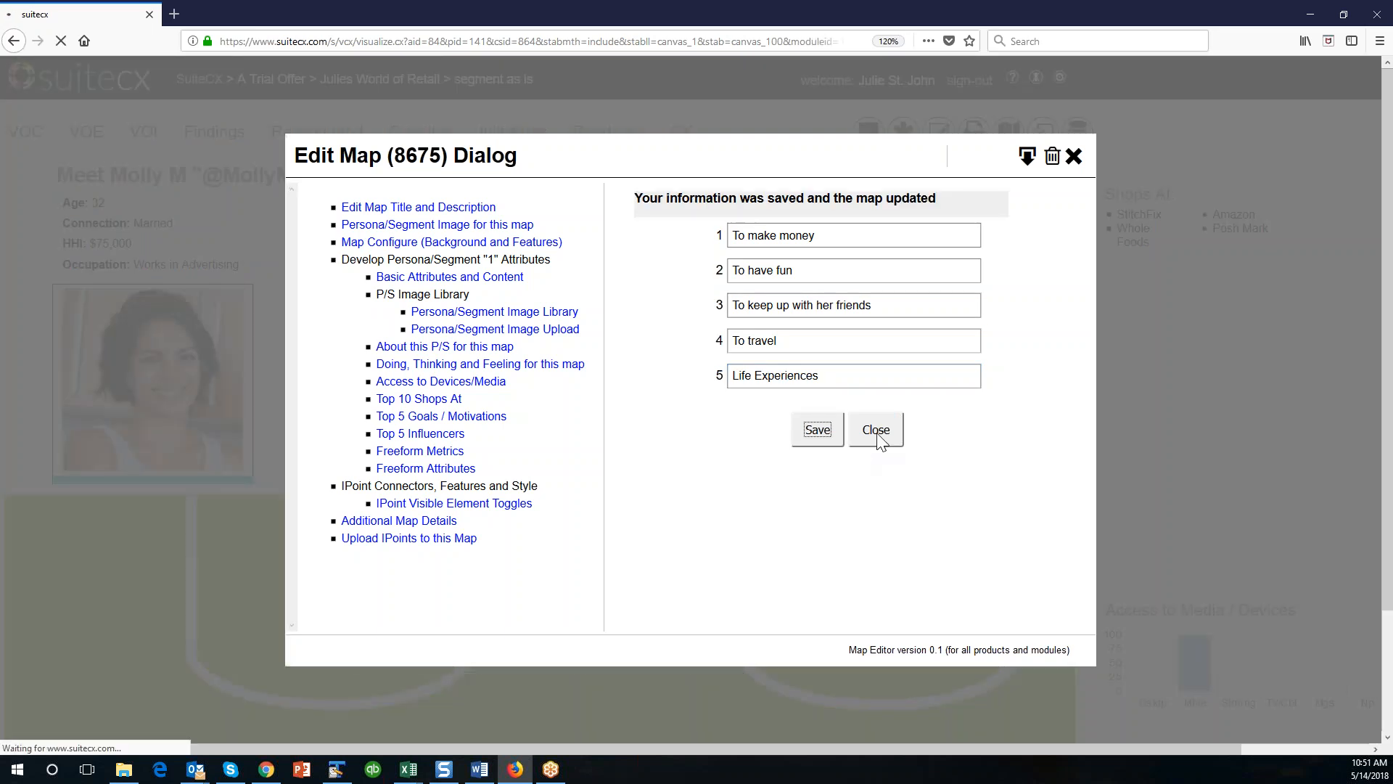
pyautogui.click(881, 438)
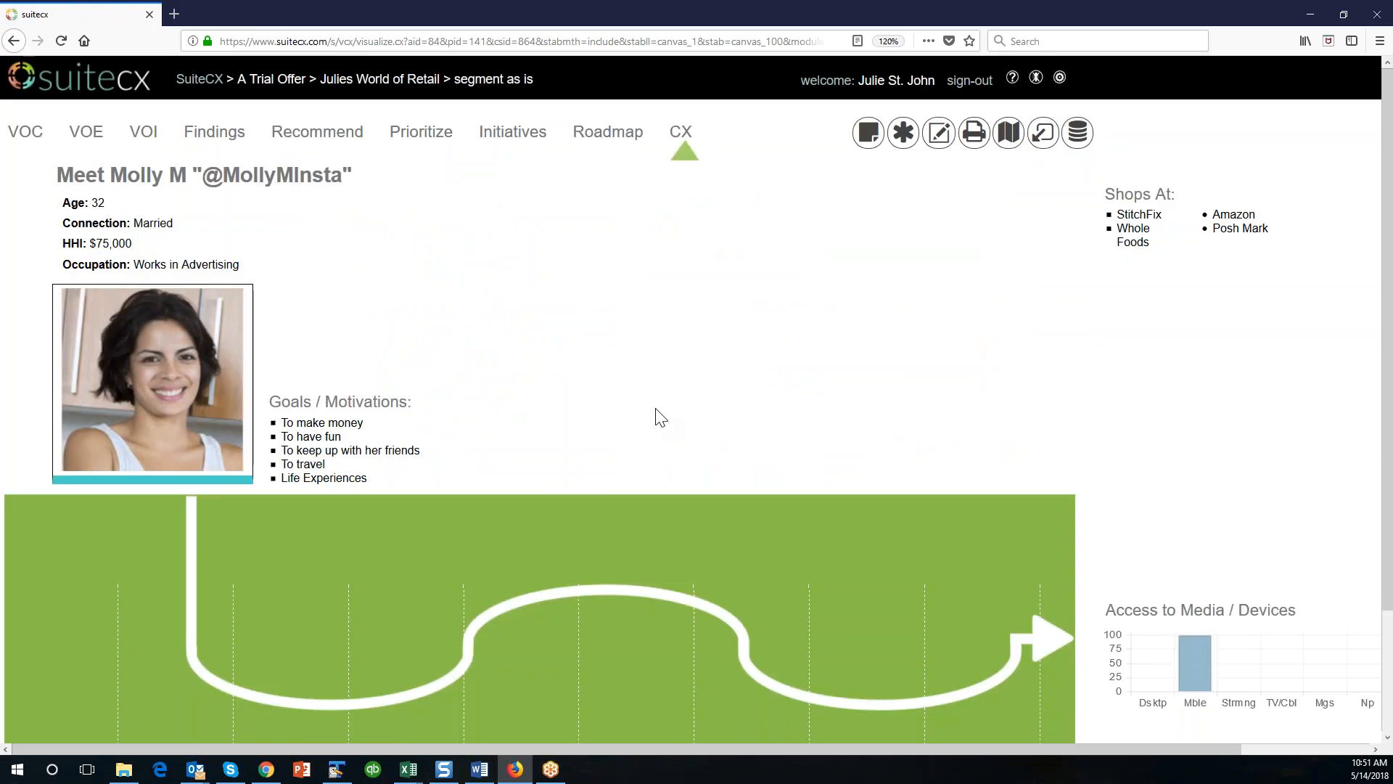
# Arrange Shops At and Goals / Motivations side by side near the portrait, with the Access to Media / Devices chart beneath them.
pyautogui.moveTo(426, 419); pyautogui.dragTo(1207, 298)
pyautogui.moveTo(1225, 578); pyautogui.dragTo(396, 395)
pyautogui.moveTo(1136, 196); pyautogui.dragTo(326, 255)
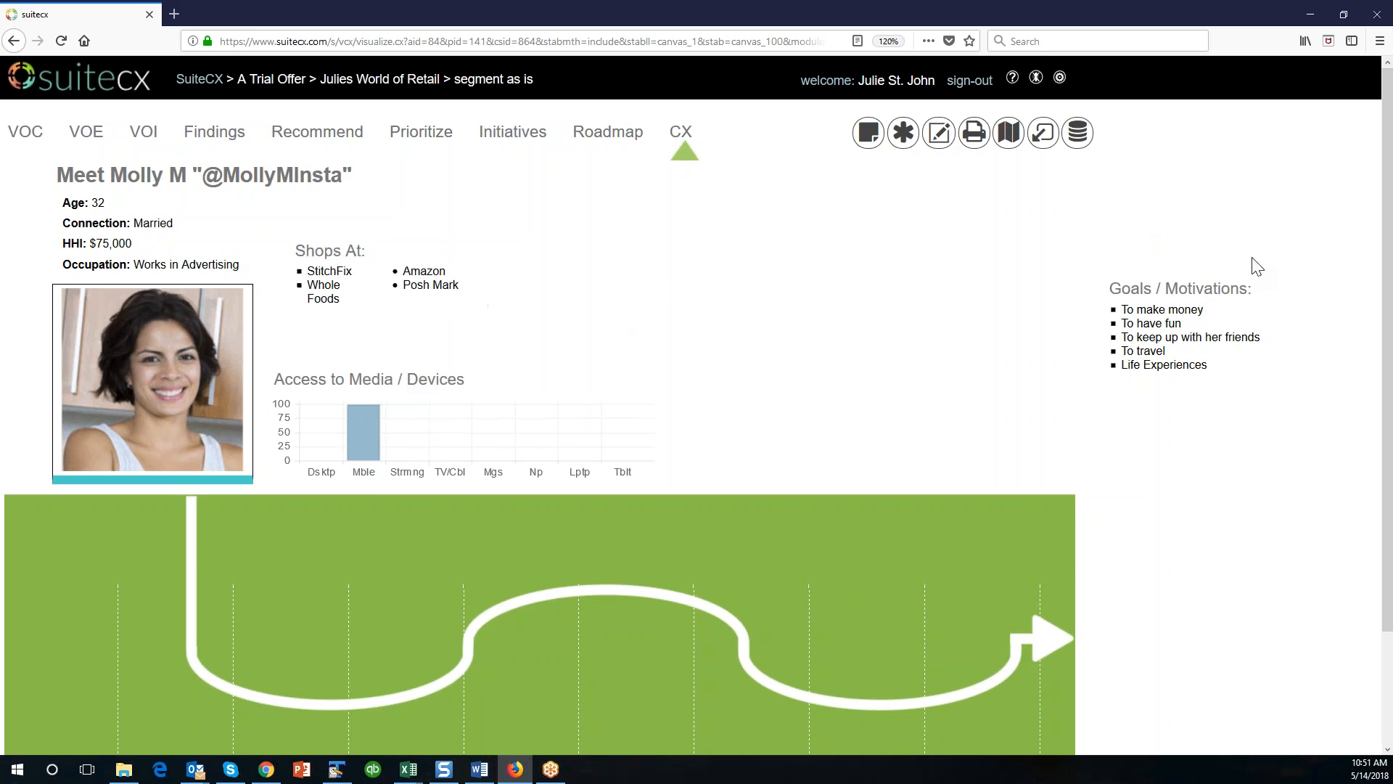
pyautogui.moveTo(1174, 290); pyautogui.dragTo(573, 249)
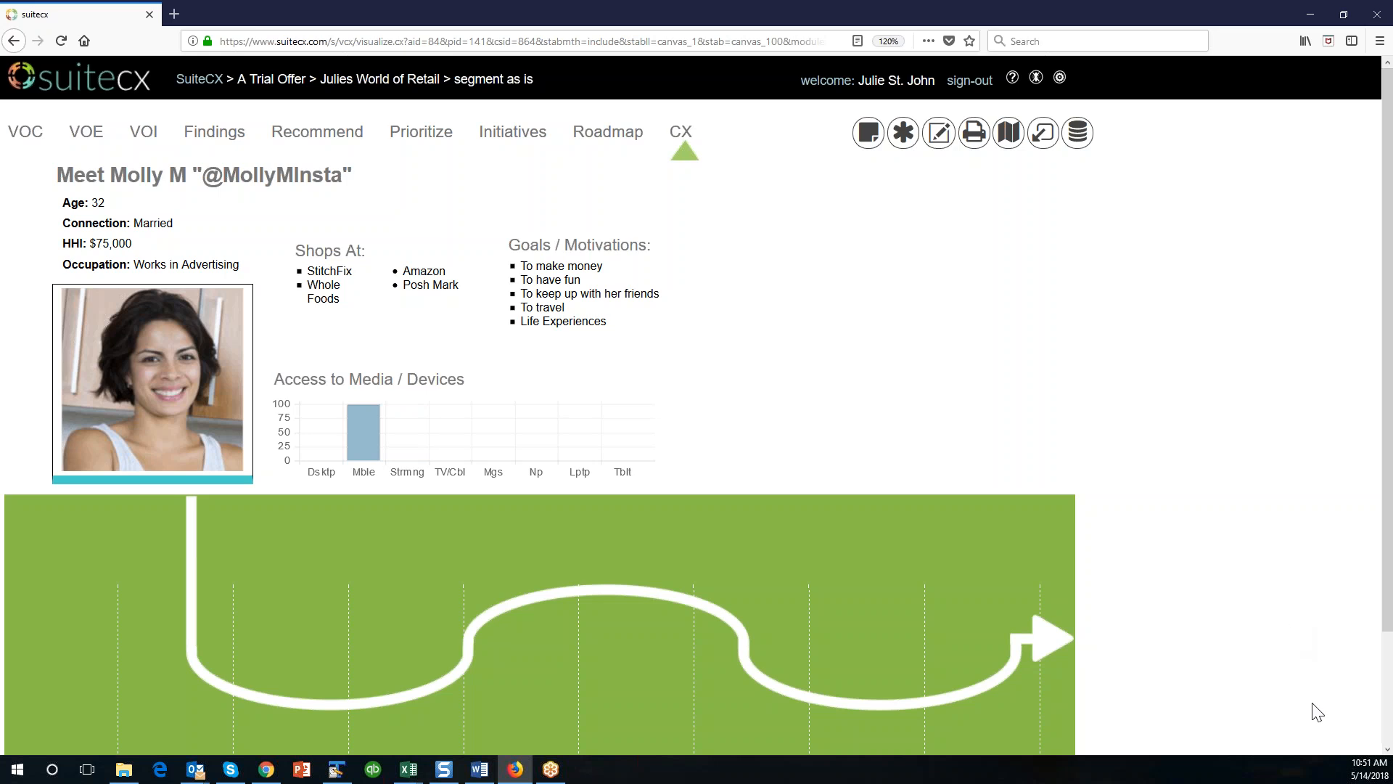
# Review the map's lifecycle stages, then add a printer IPoint from the library's Computing subcategory to the map.
pyautogui.scroll(-3, 1194, 725)
pyautogui.scroll(3, 1195, 725)
pyautogui.scroll(-3, 711, 404)
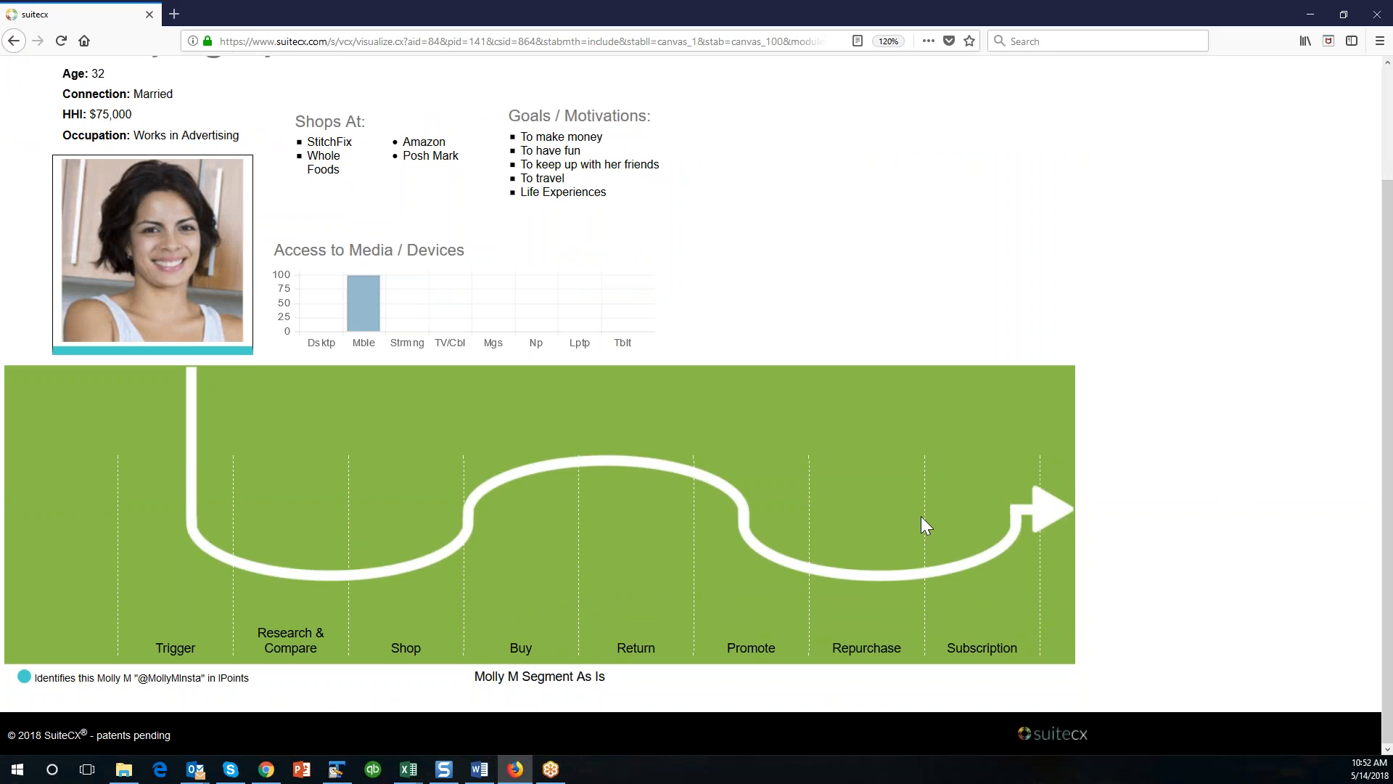
pyautogui.scroll(3, 921, 517)
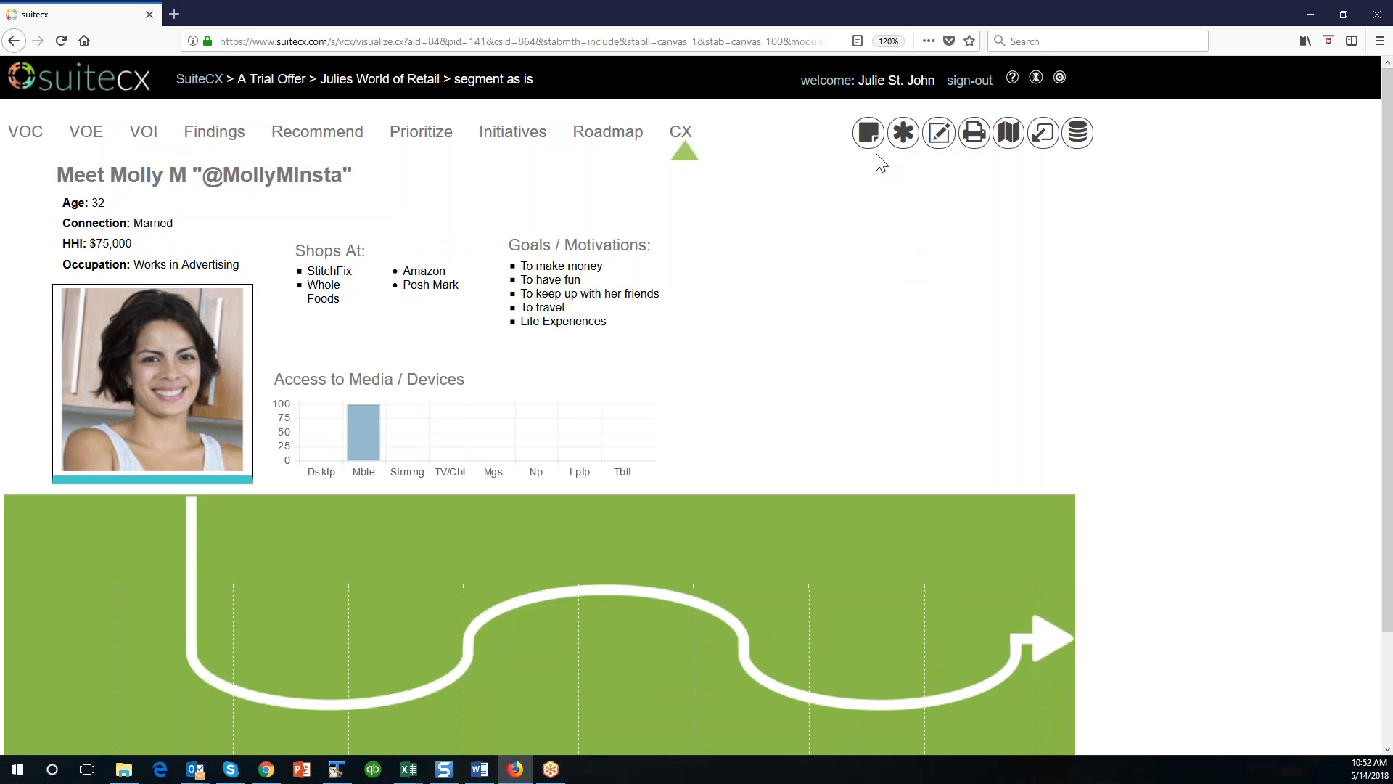
pyautogui.click(868, 130)
pyautogui.click(746, 355)
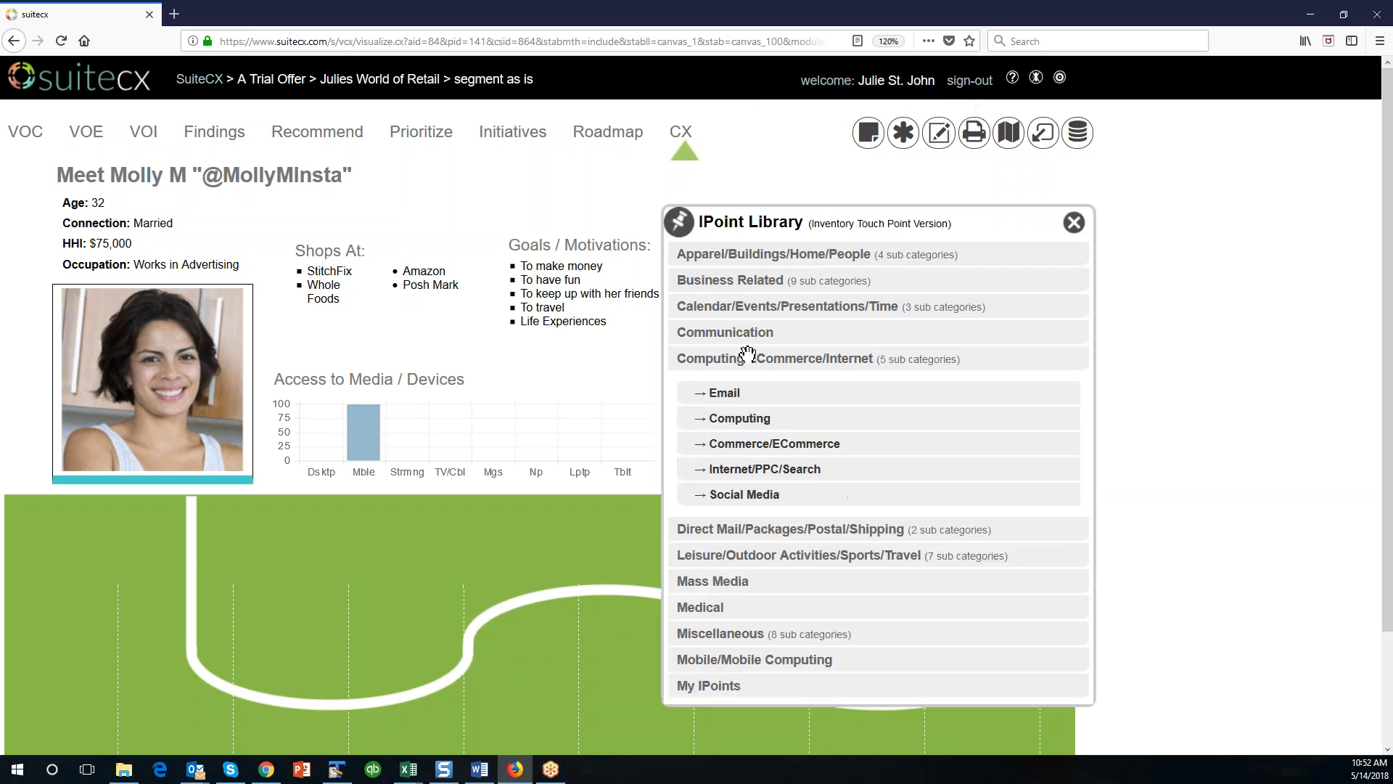
pyautogui.click(731, 417)
pyautogui.moveTo(712, 464); pyautogui.dragTo(616, 341)
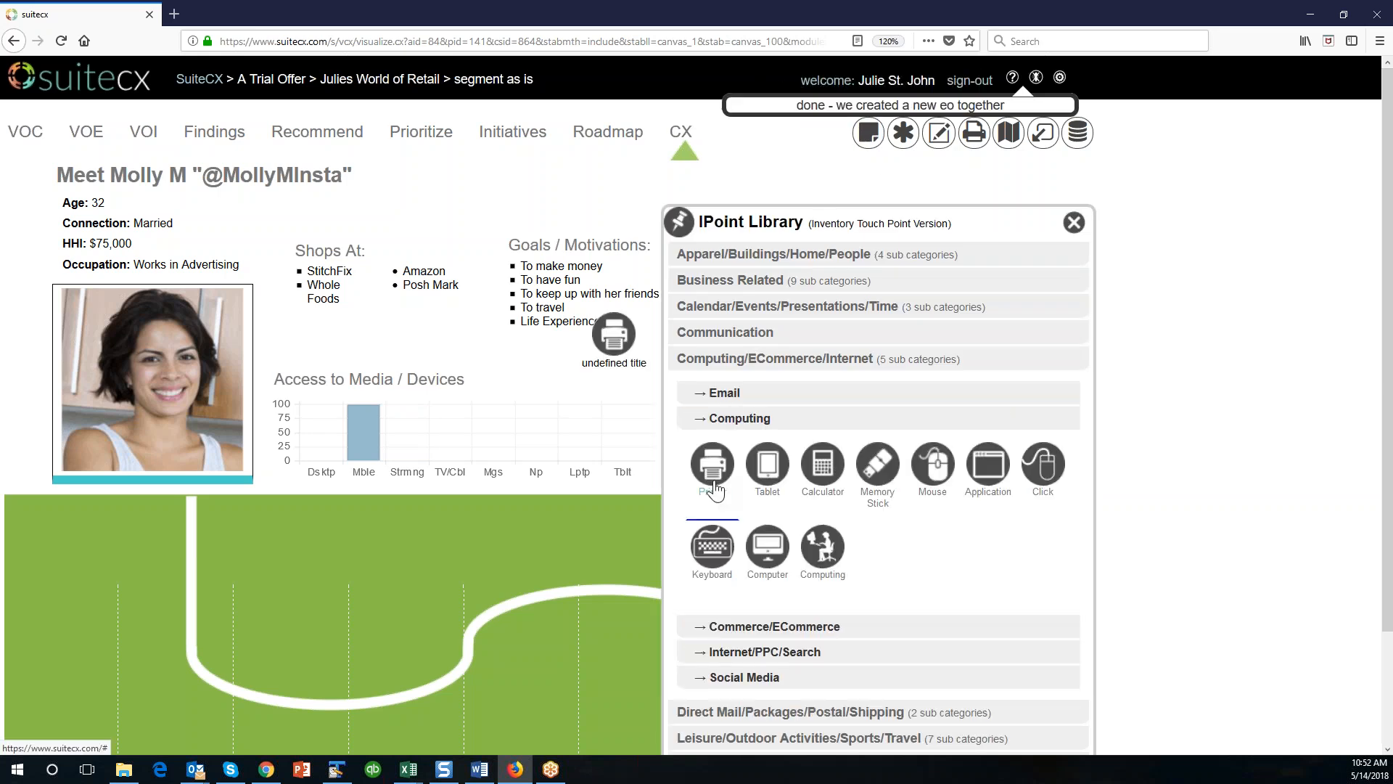
# Close the IPoint library and place the printer IPoint on the journey path in the Trigger stage.
pyautogui.click(627, 365)
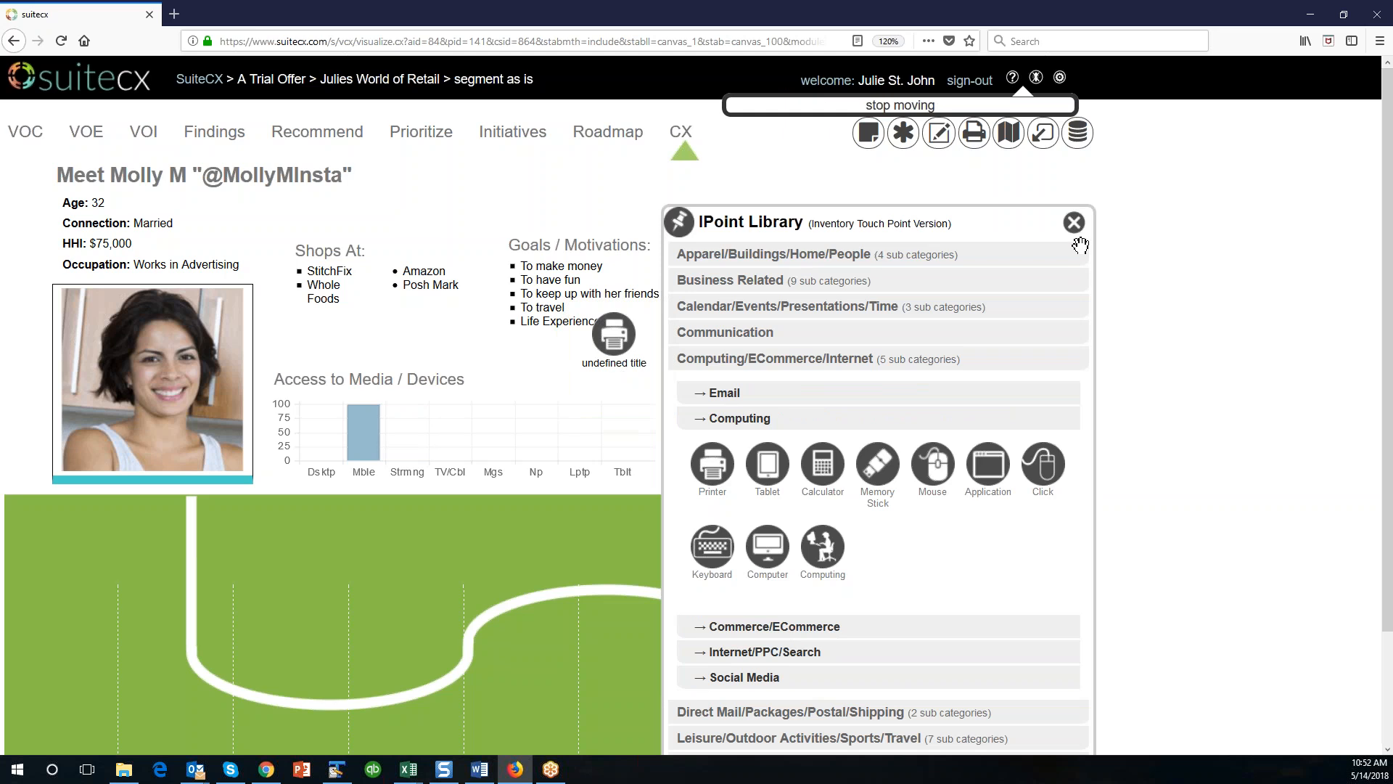
pyautogui.click(1074, 223)
pyautogui.moveTo(593, 352); pyautogui.dragTo(159, 589)
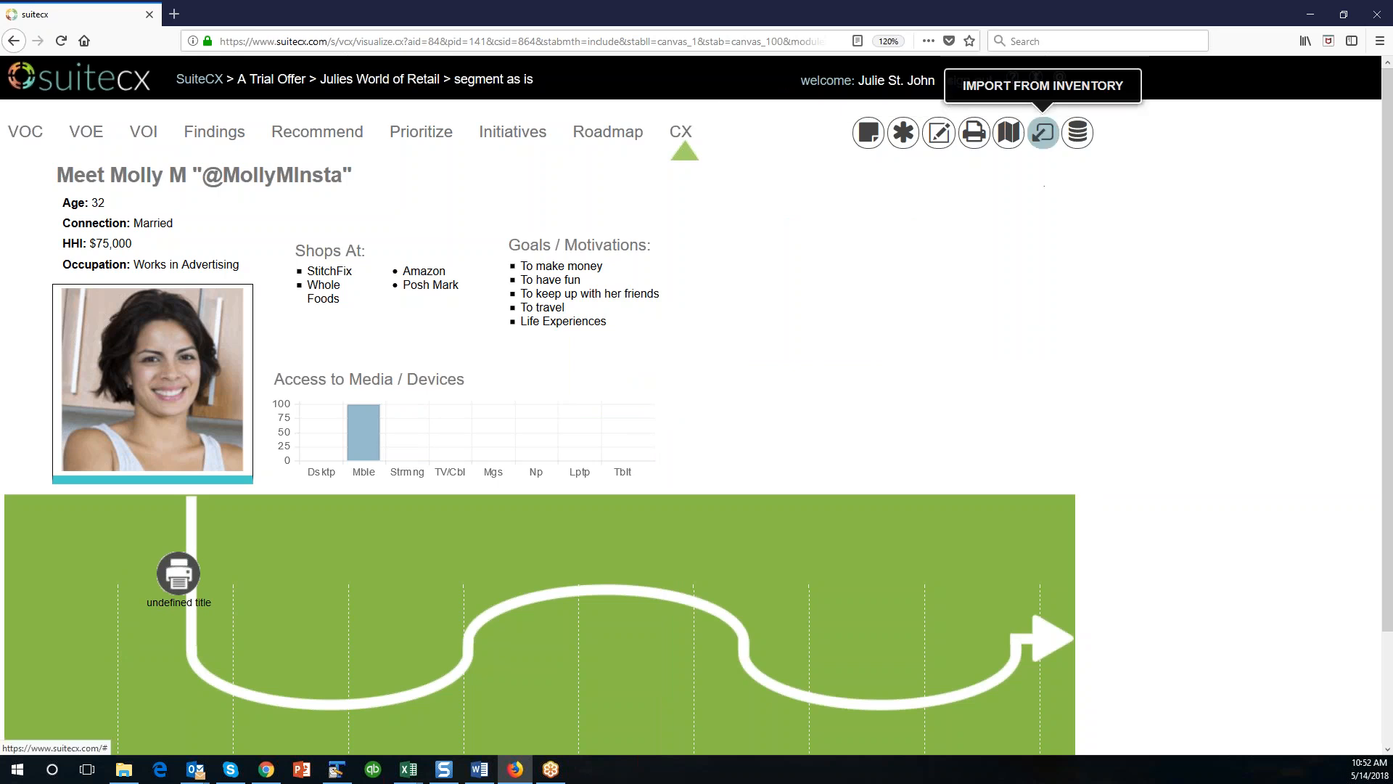
# From the unused IPoint inventory shown by default lifecycle, add all seven IPoints of the Shop stage to the map.
pyautogui.click(1043, 132)
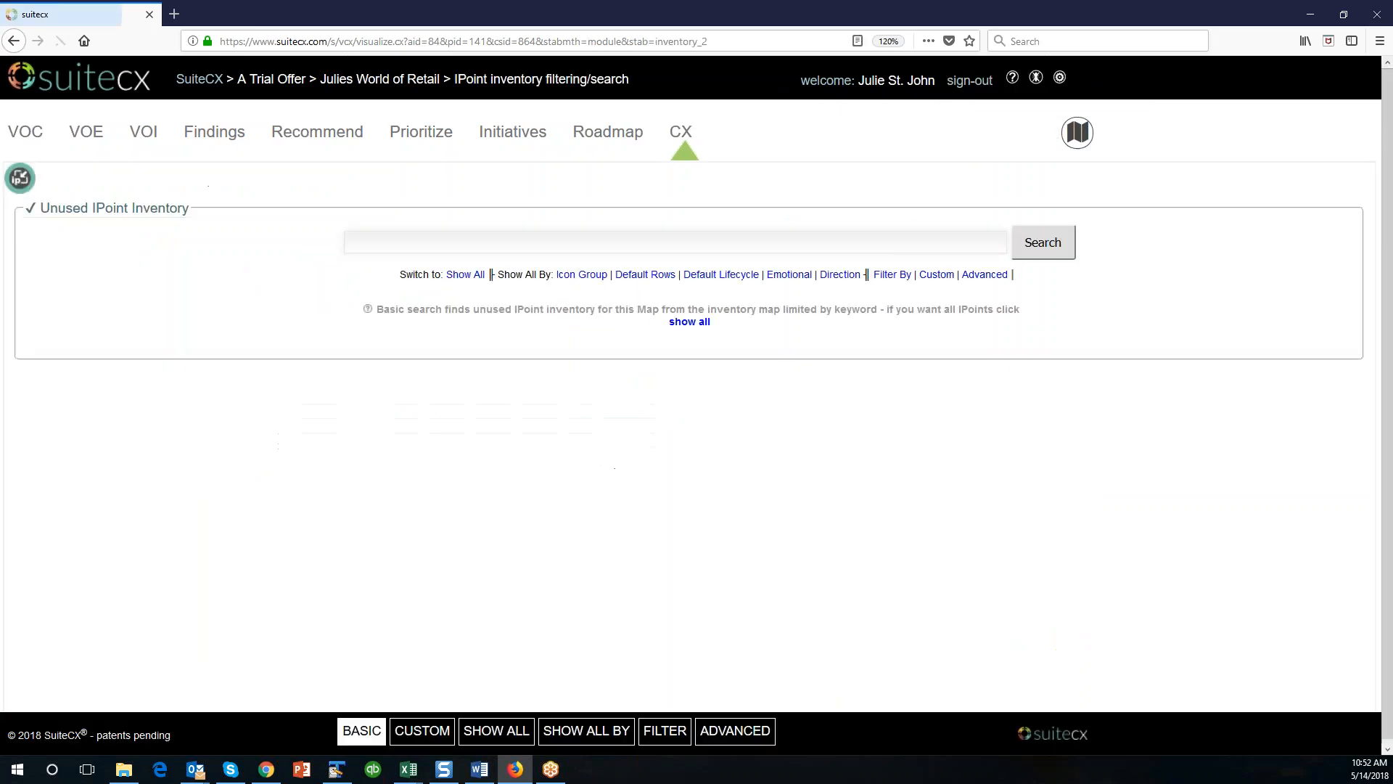
pyautogui.click(721, 274)
pyautogui.scroll(-3, 895, 537)
pyautogui.scroll(-3, 899, 537)
pyautogui.click(330, 420)
pyautogui.click(382, 425)
pyautogui.click(446, 424)
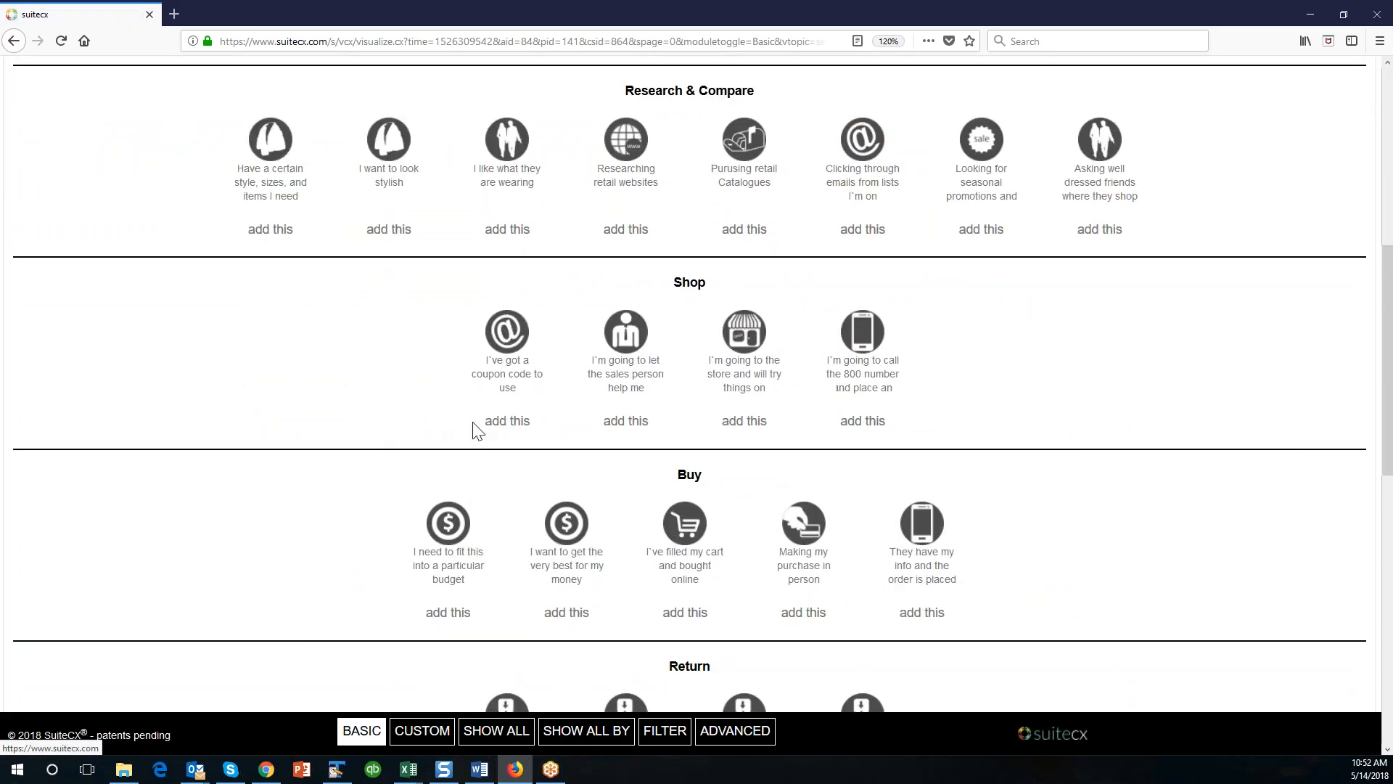
pyautogui.click(489, 424)
pyautogui.click(557, 423)
pyautogui.click(622, 421)
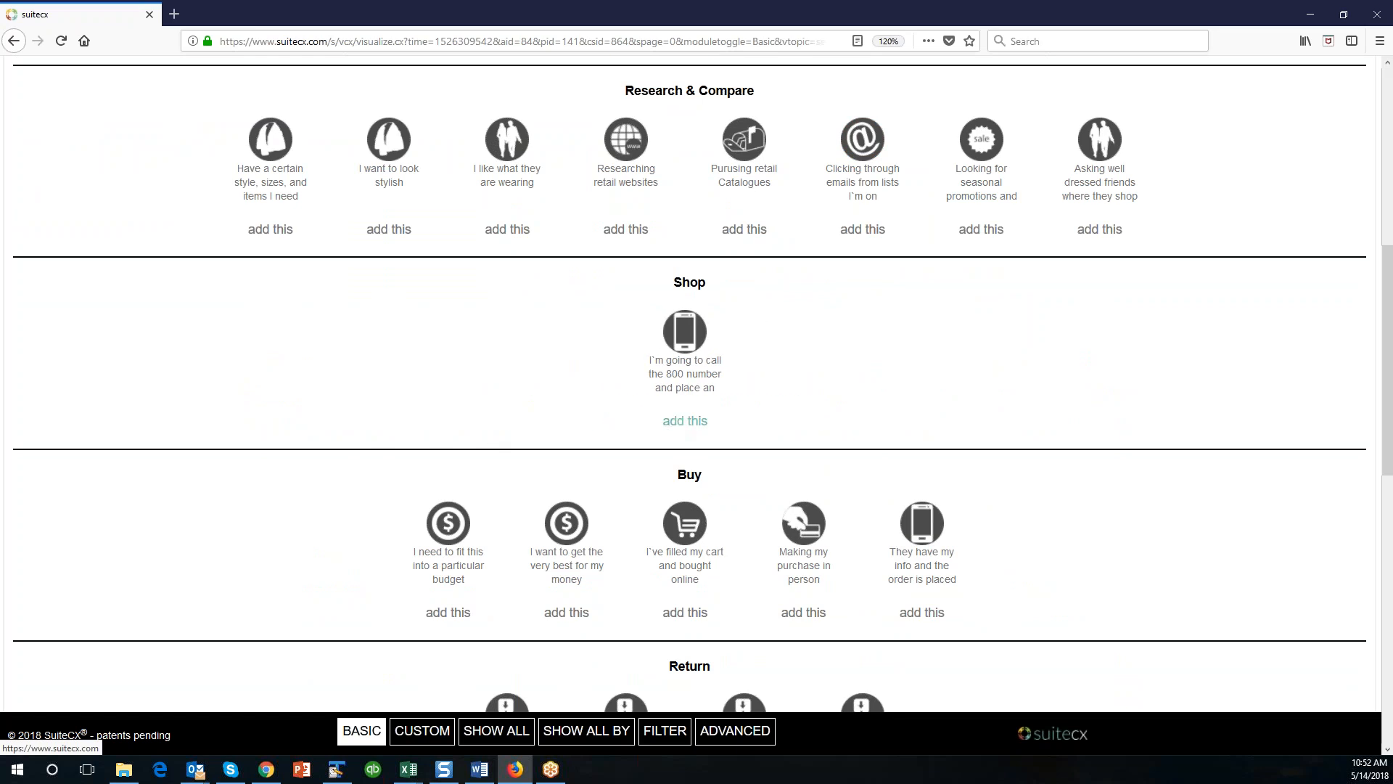
pyautogui.click(682, 420)
pyautogui.scroll(5, 476, 508)
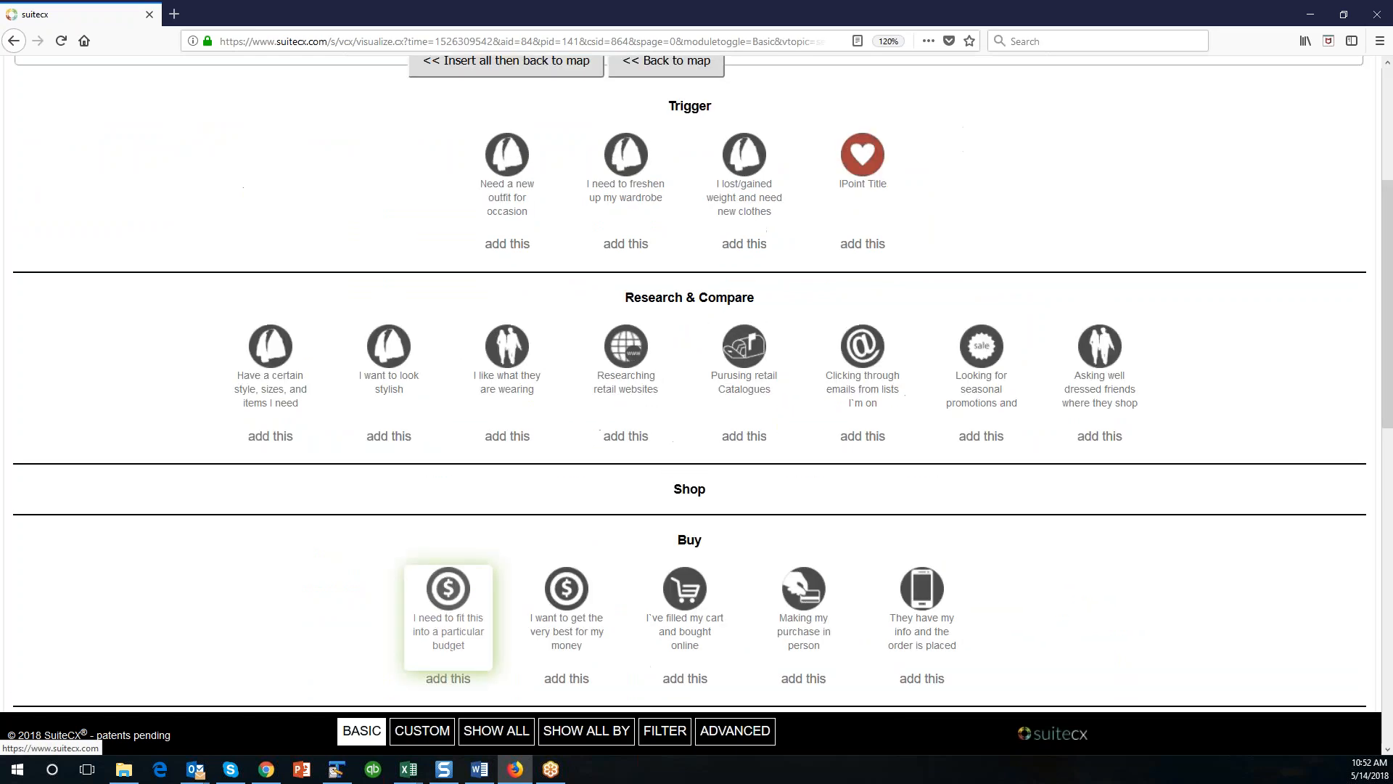
# Return to the map and spread the printer and imported IPoints along the journey path, one per lifecycle stage from Trigger to Subscription.
pyautogui.click(686, 356)
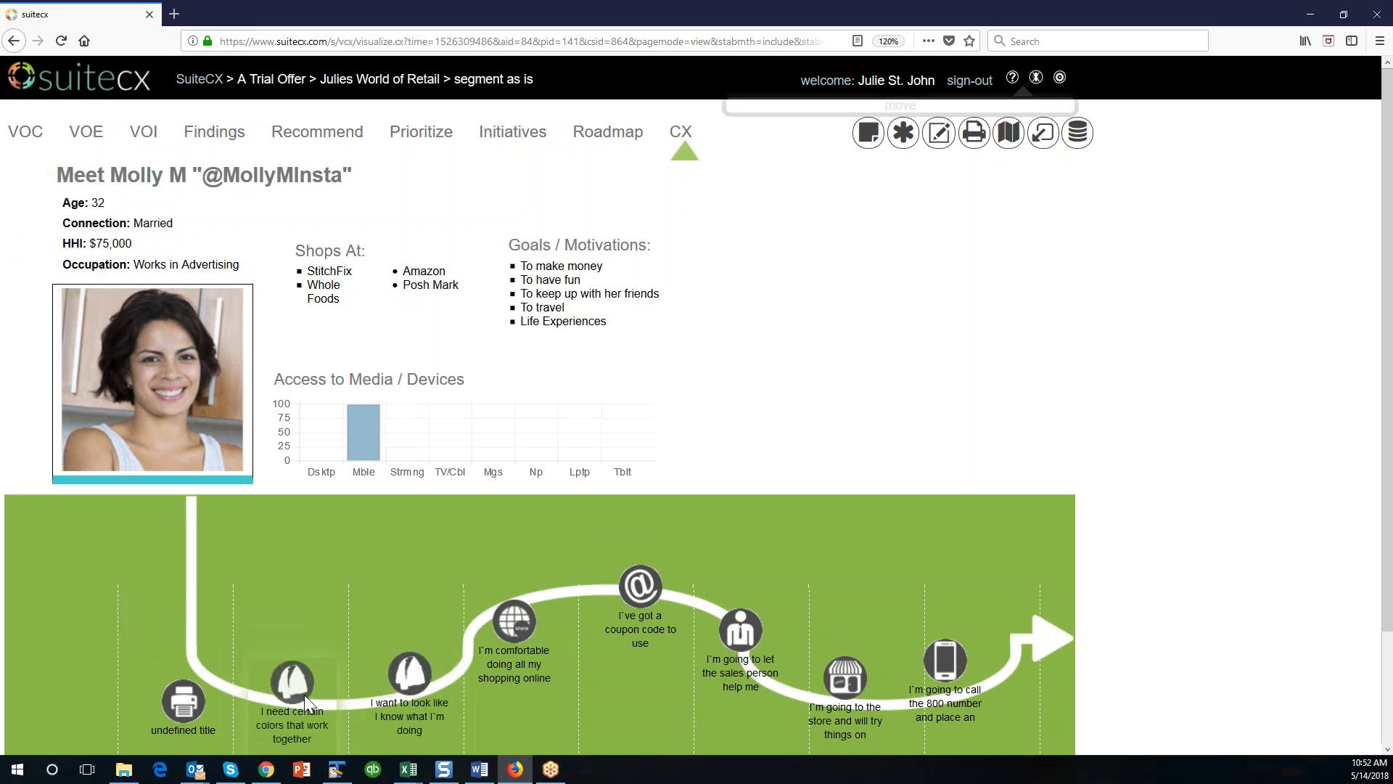
pyautogui.scroll(-3, 330, 550)
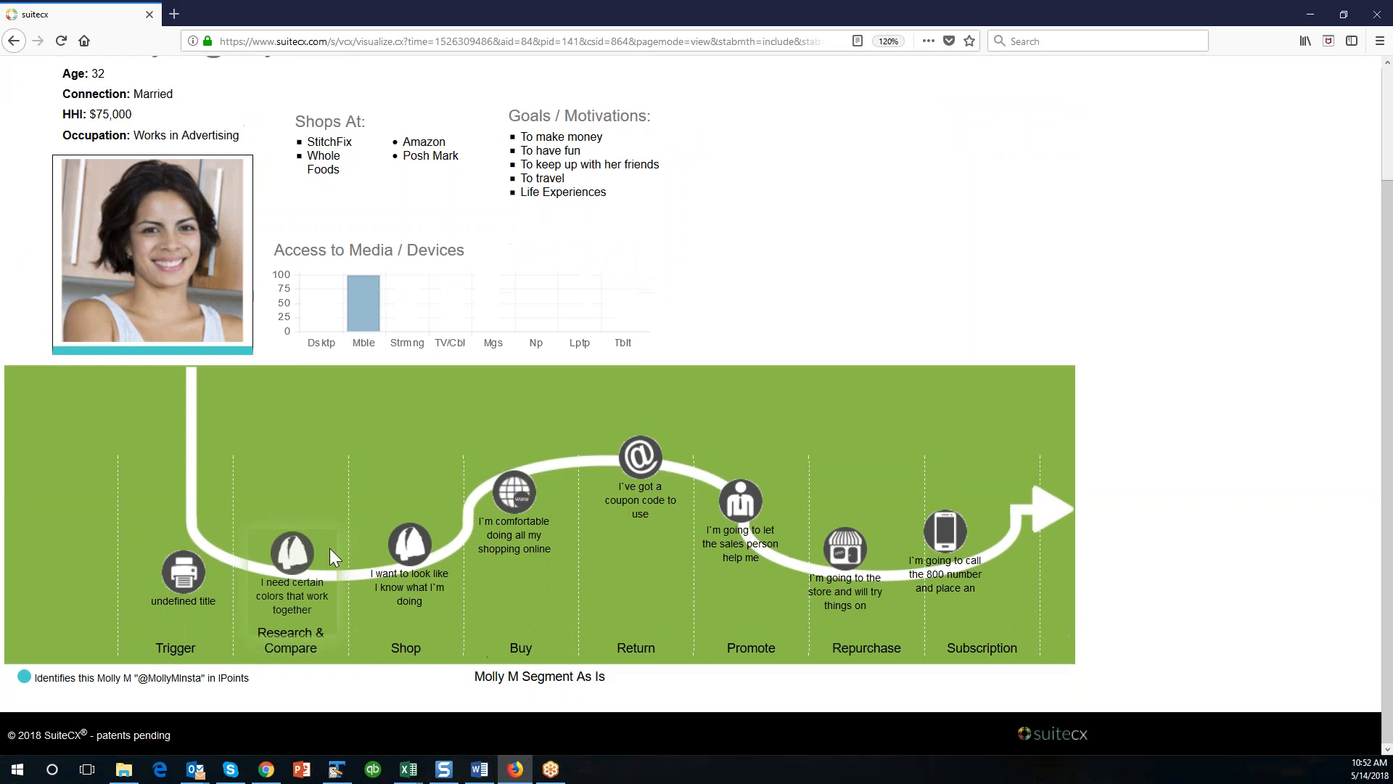
pyautogui.scroll(2, 329, 552)
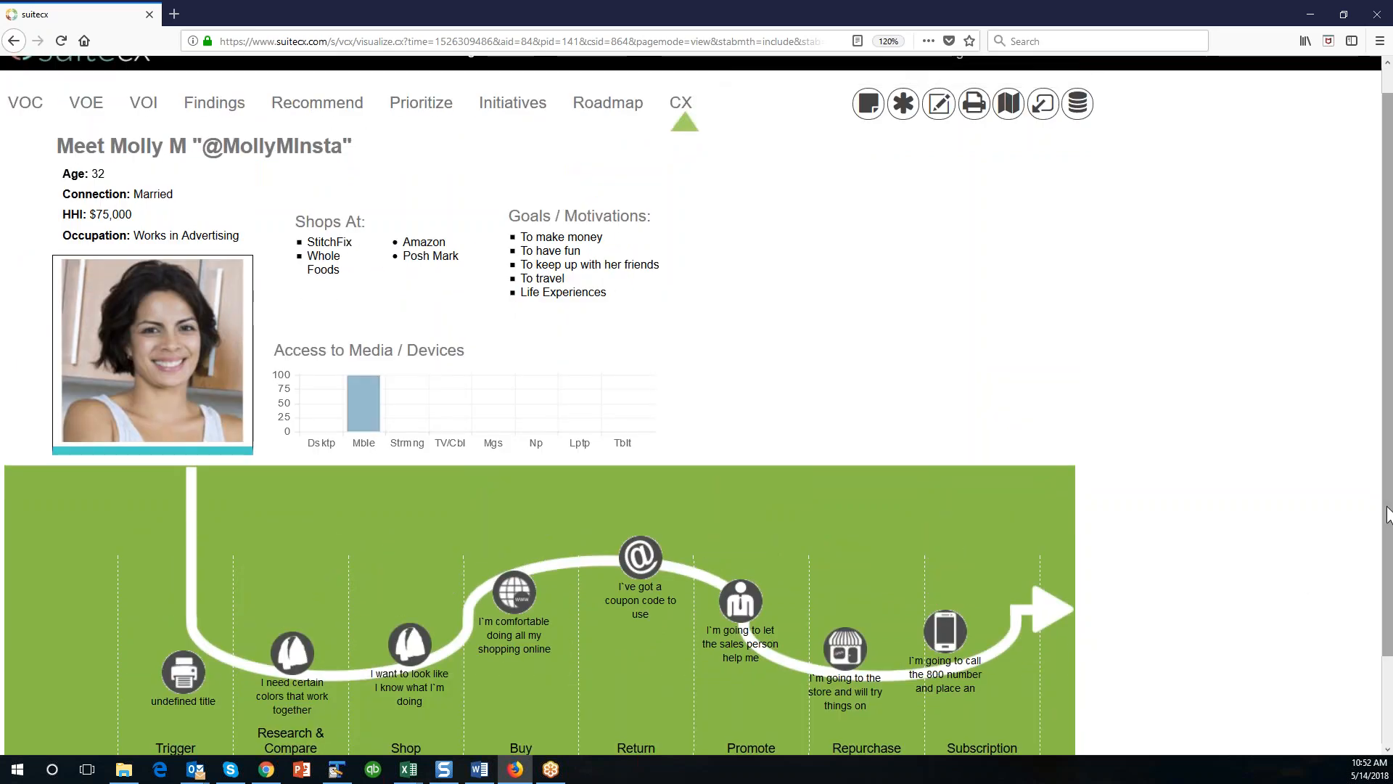
pyautogui.moveTo(1387, 516); pyautogui.dragTo(1387, 482)
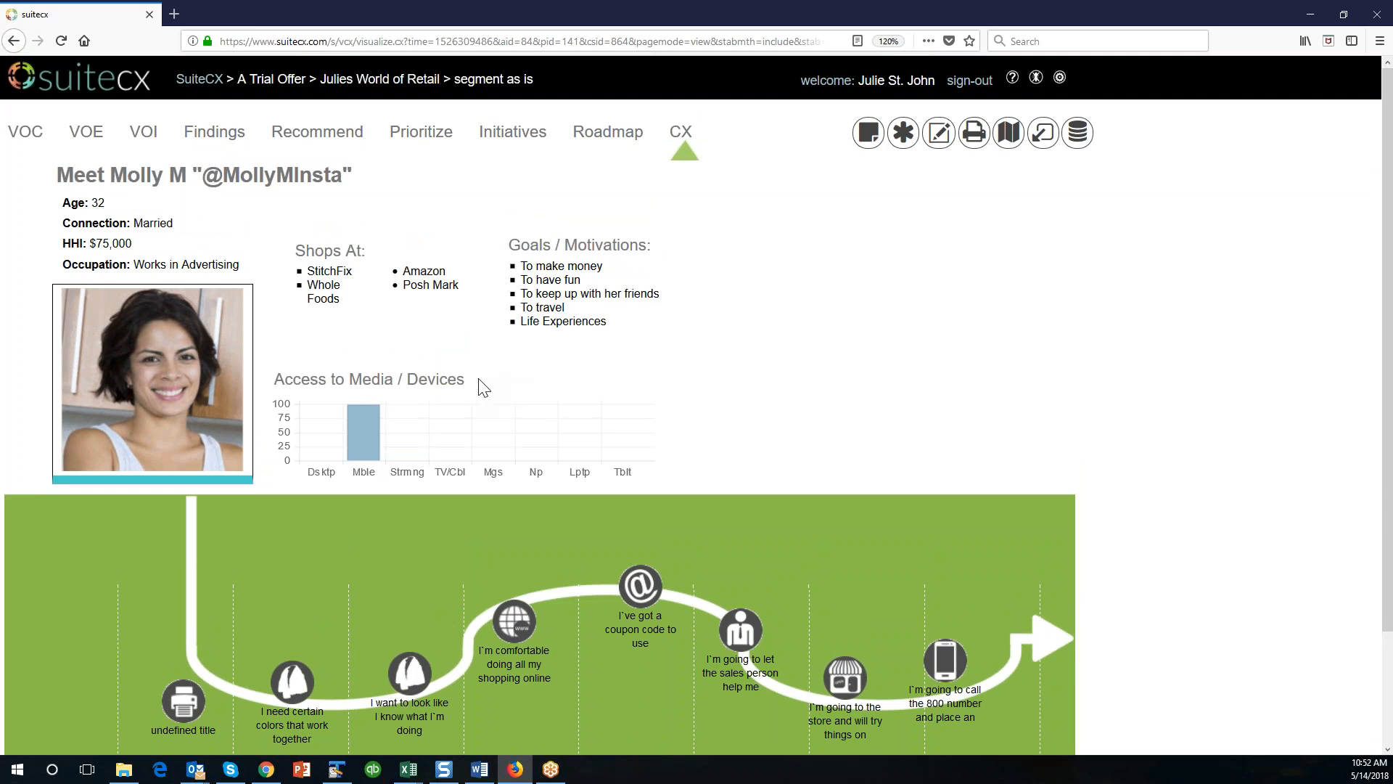
# Nudge the Access to Media / Devices chart right, Shops At down and left, and Goals / Motivations slightly down and right.
pyautogui.moveTo(446, 378); pyautogui.dragTo(458, 377)
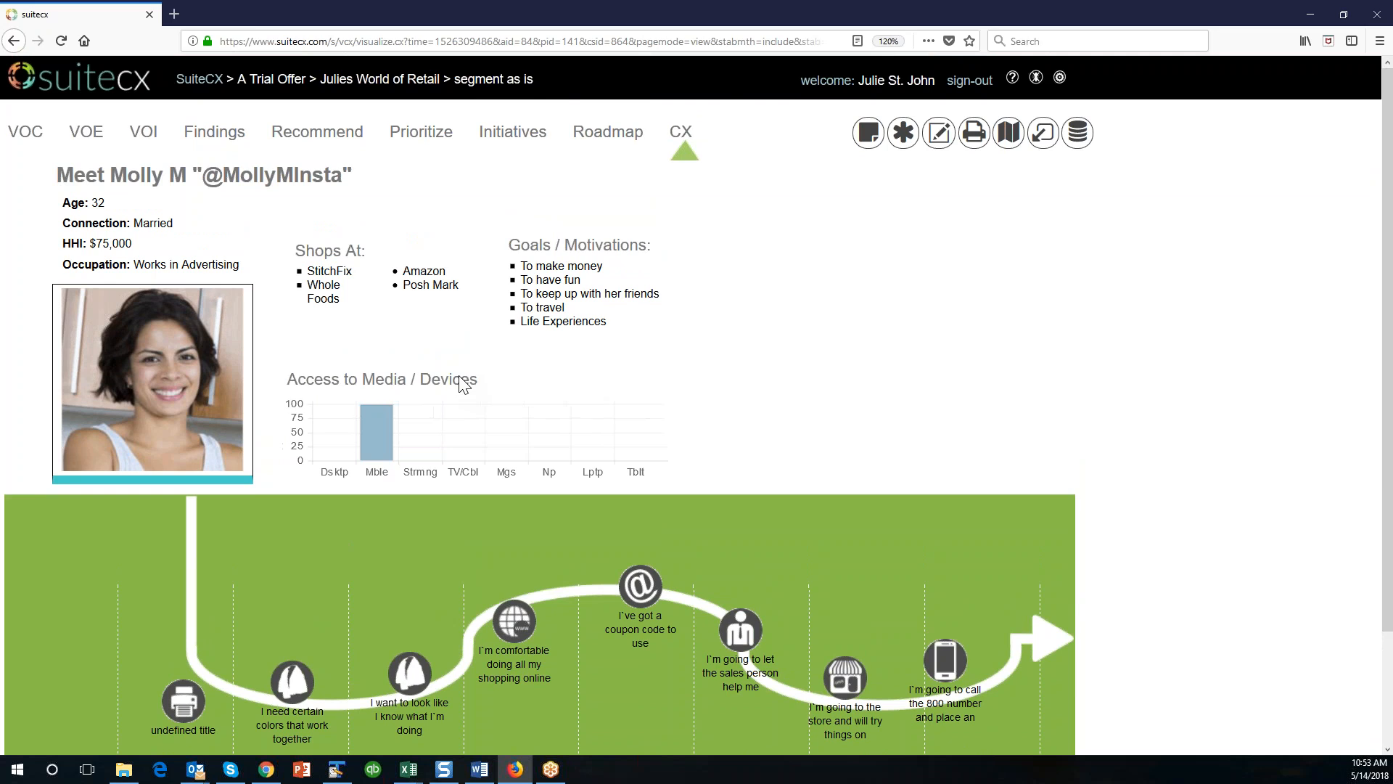
pyautogui.moveTo(373, 280); pyautogui.dragTo(365, 288)
pyautogui.moveTo(549, 294); pyautogui.dragTo(554, 299)
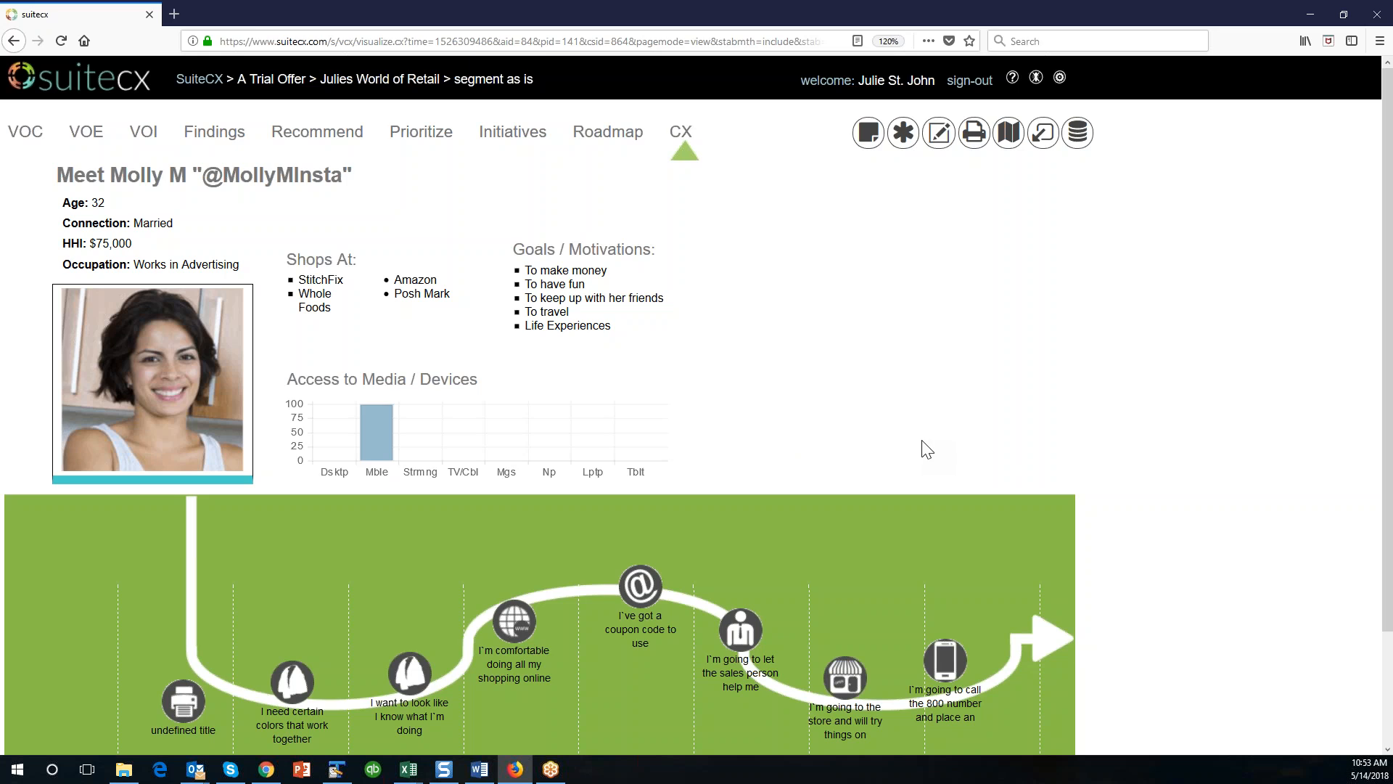
pyautogui.scroll(-2, 921, 439)
pyautogui.scroll(2, 921, 439)
# Open the CSV project import wizard for the A Trial Offer account and review its steps and Help Center downloads.
pyautogui.click(268, 81)
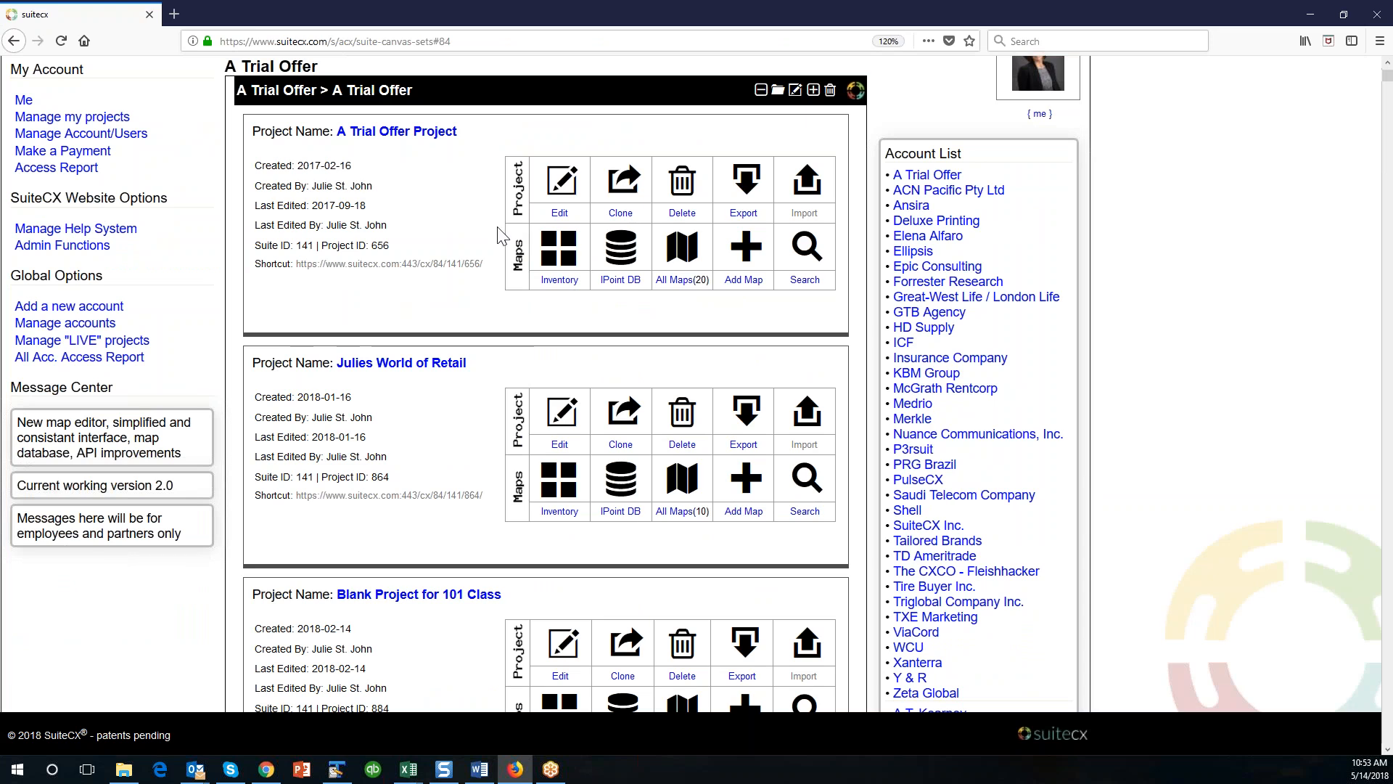
pyautogui.scroll(-6, 488, 299)
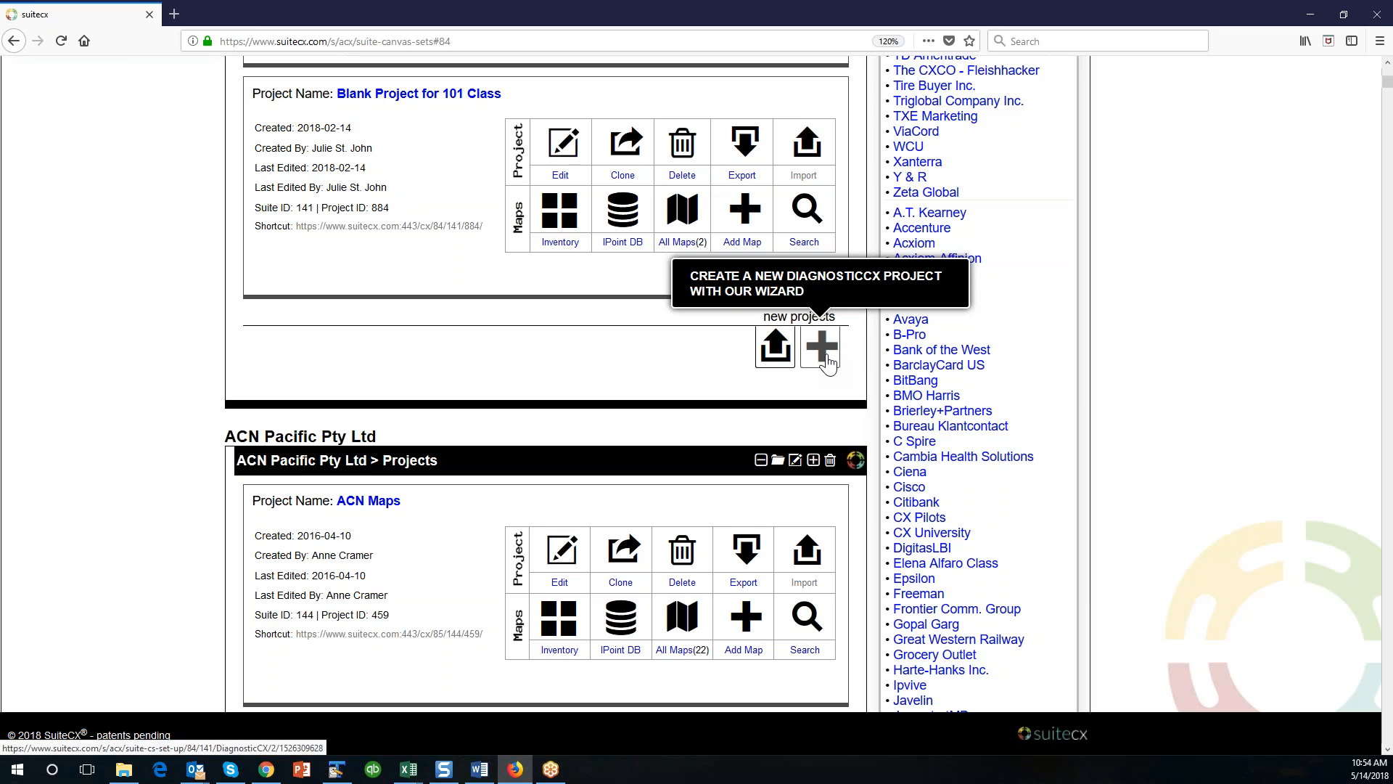
pyautogui.click(775, 346)
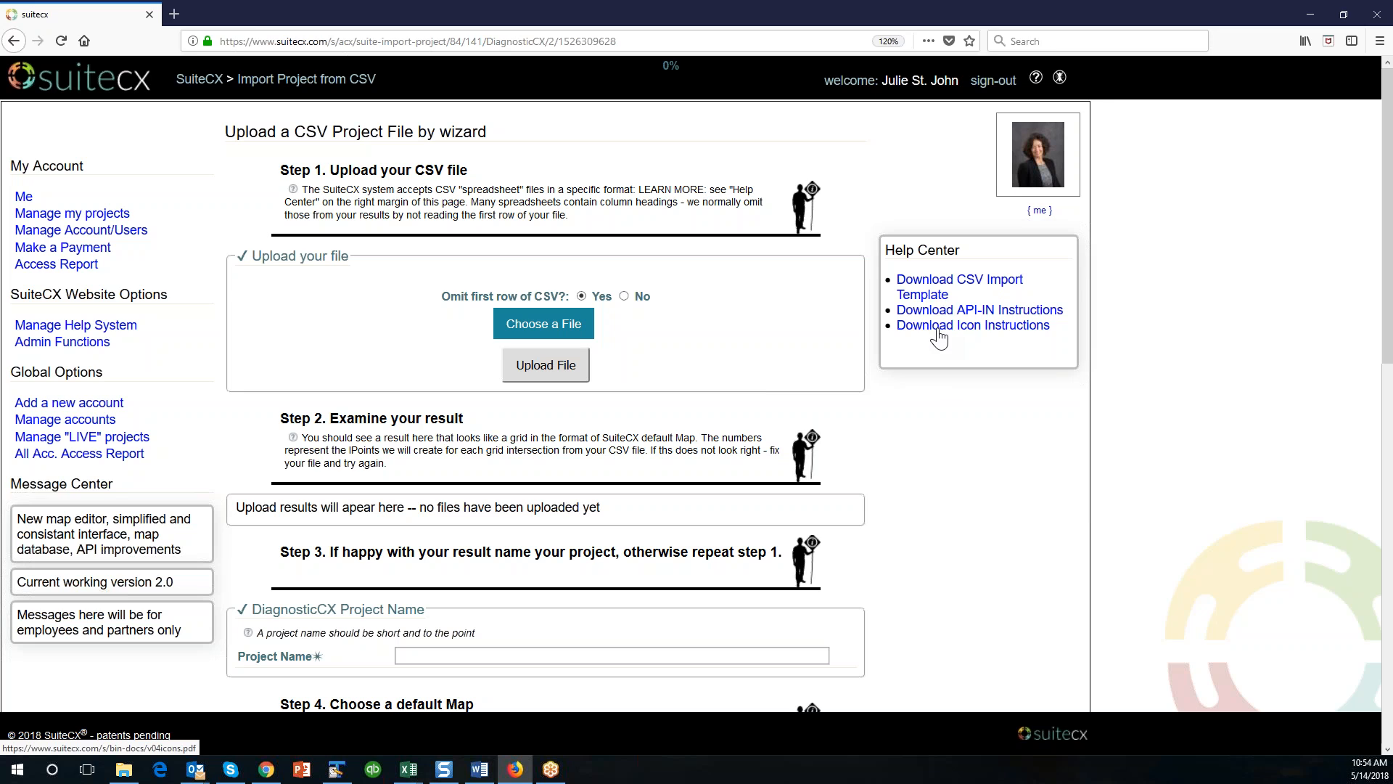
pyautogui.scroll(-1, 991, 558)
pyautogui.scroll(-3, 991, 557)
pyautogui.scroll(3, 991, 557)
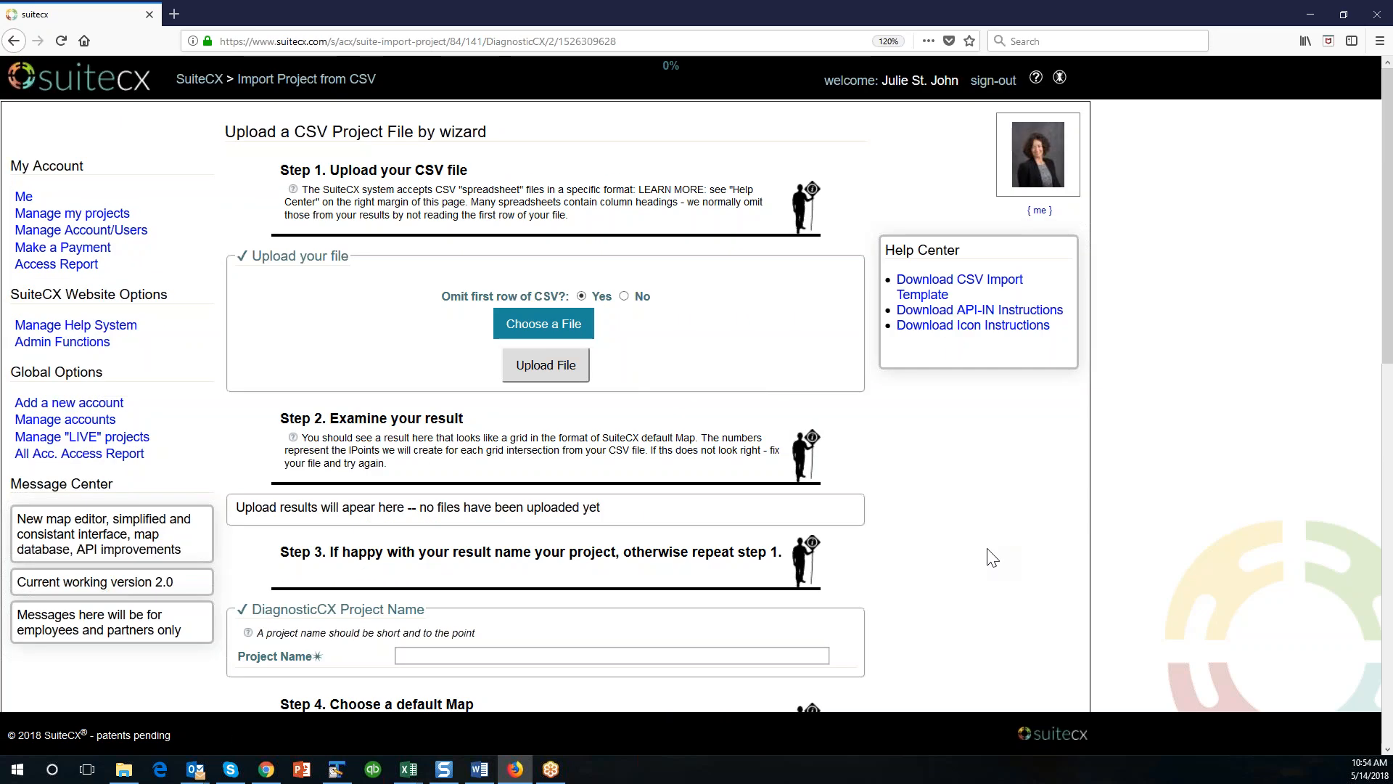
# Open Story Map for Retail Week 2 from the tile view of the Julies World of Retail map database.
pyautogui.click(197, 80)
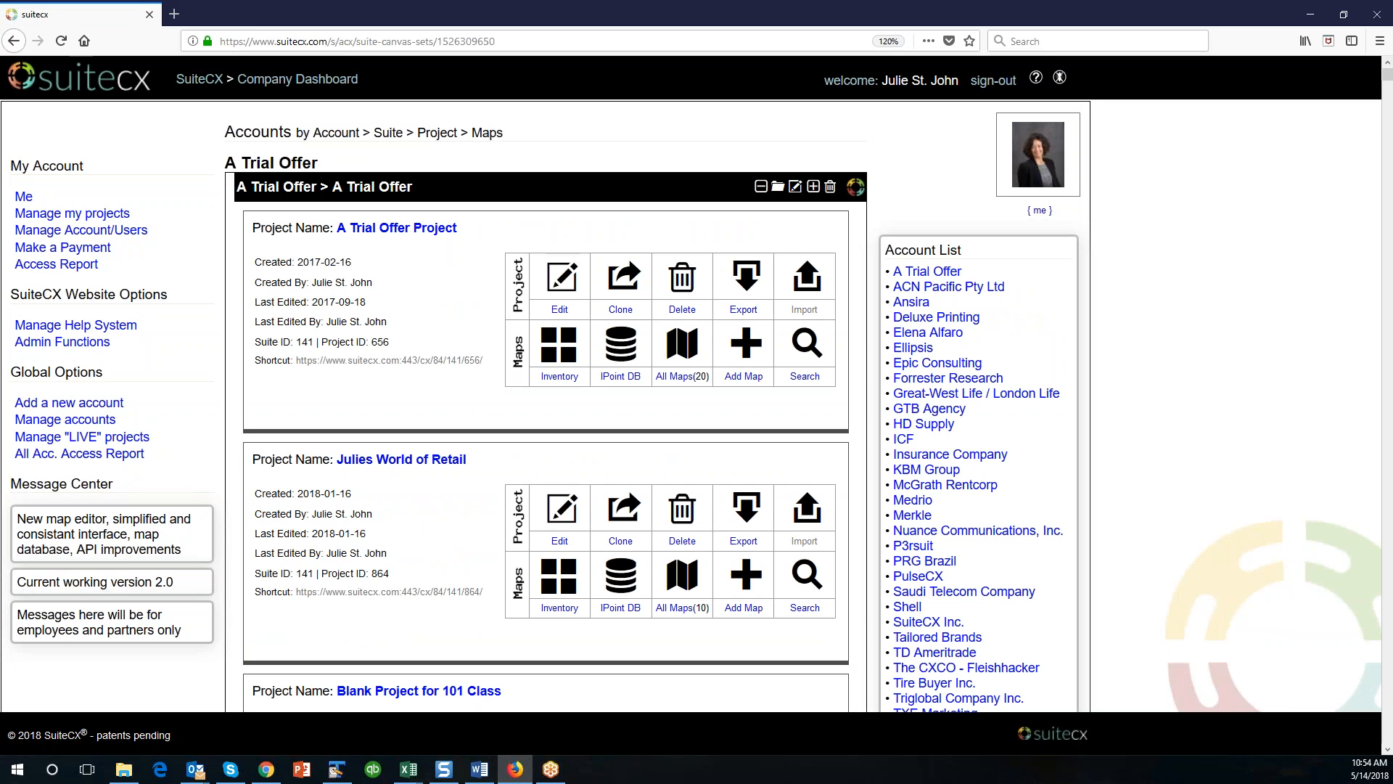
pyautogui.scroll(-3, 628, 421)
pyautogui.click(623, 412)
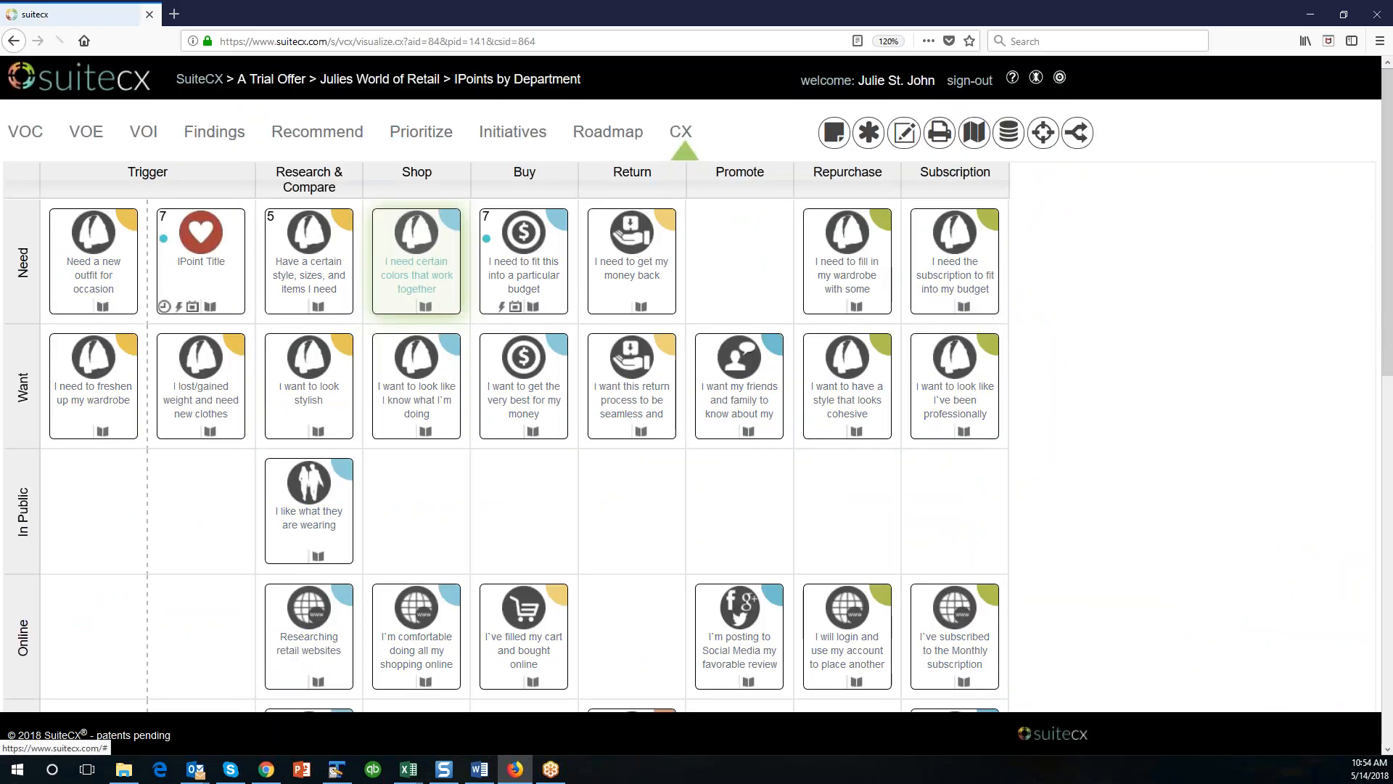
pyautogui.click(975, 132)
pyautogui.click(458, 180)
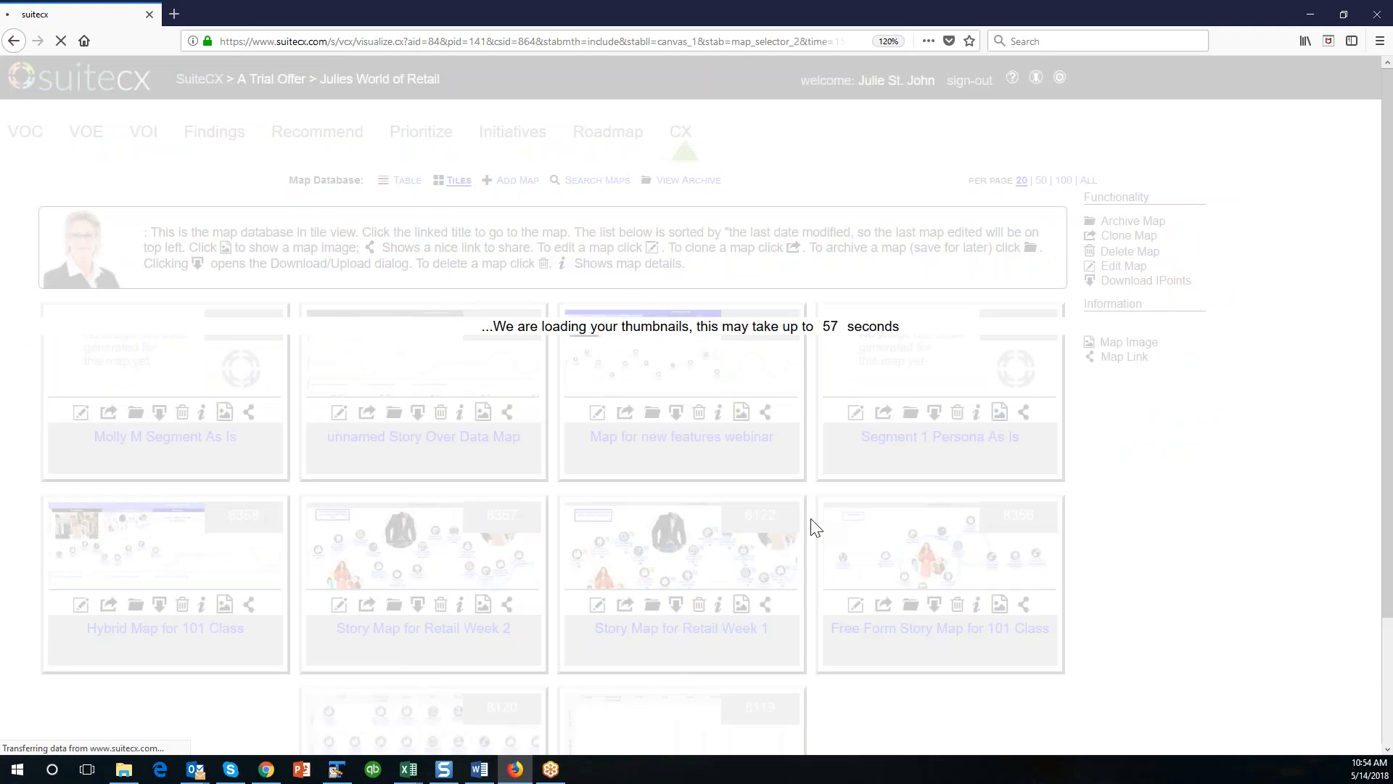
pyautogui.scroll(-2, 812, 528)
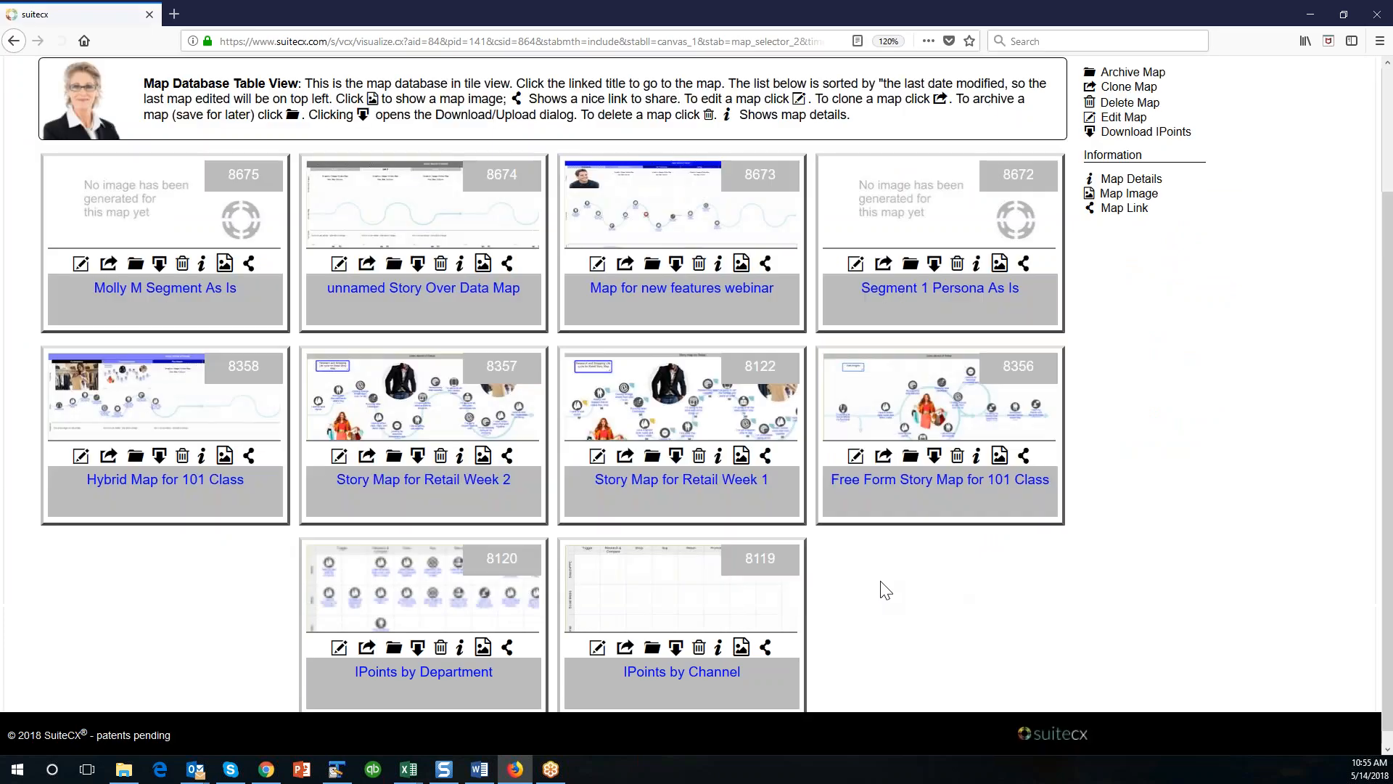
pyautogui.click(486, 489)
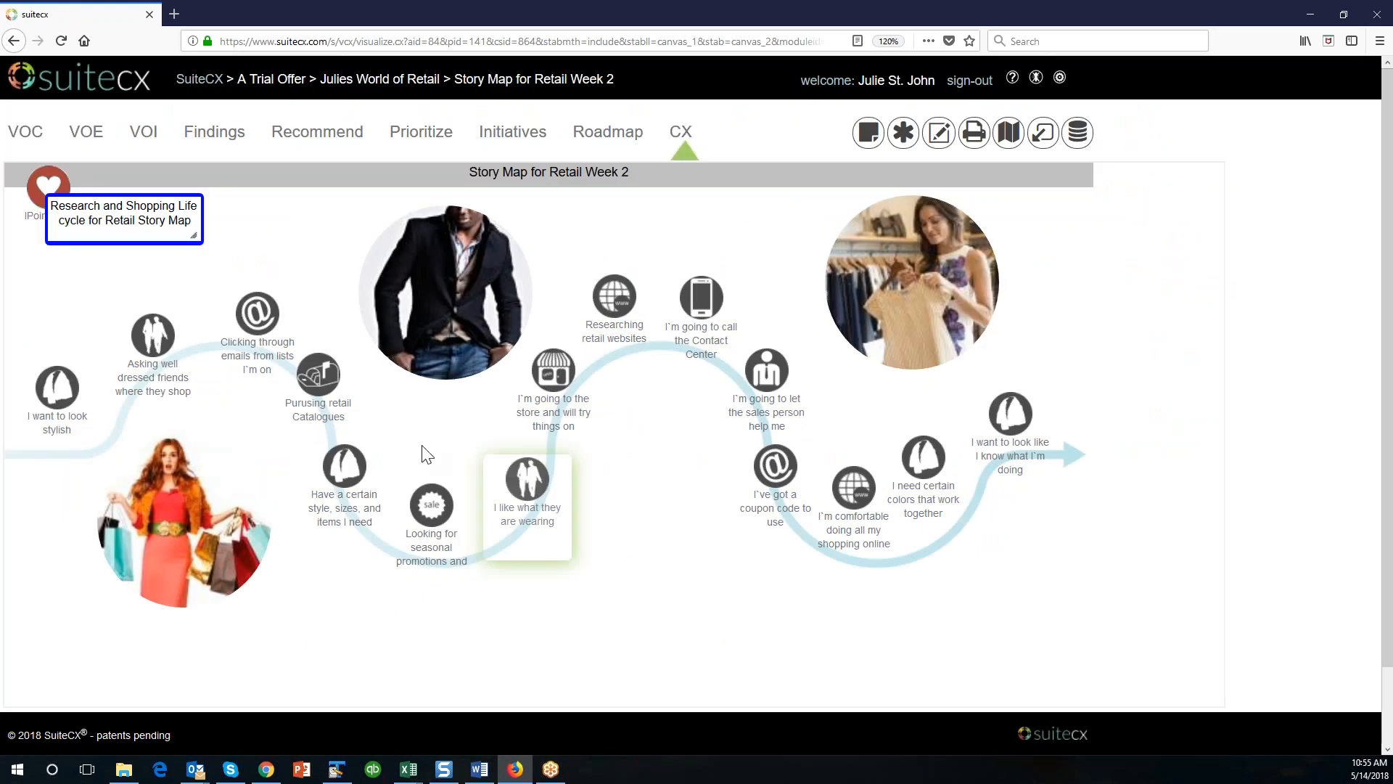
# Move the Research and Shopping Life cycle text box down and right, then remove the red heart IPoint from the map.
pyautogui.moveTo(143, 197); pyautogui.dragTo(206, 228)
pyautogui.scroll(-2, 206, 229)
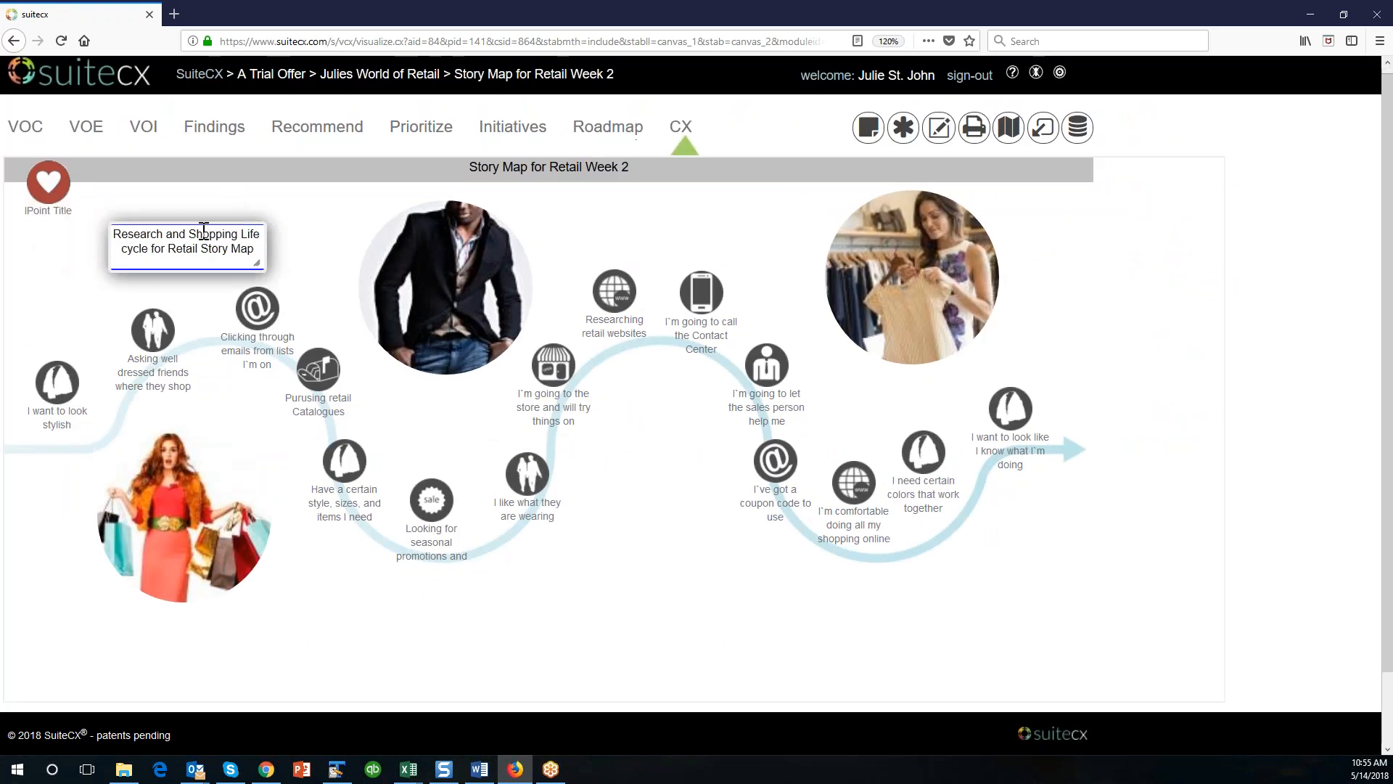
pyautogui.moveTo(60, 156); pyautogui.dragTo(686, 523)
pyautogui.click(1048, 166)
pyautogui.click(671, 338)
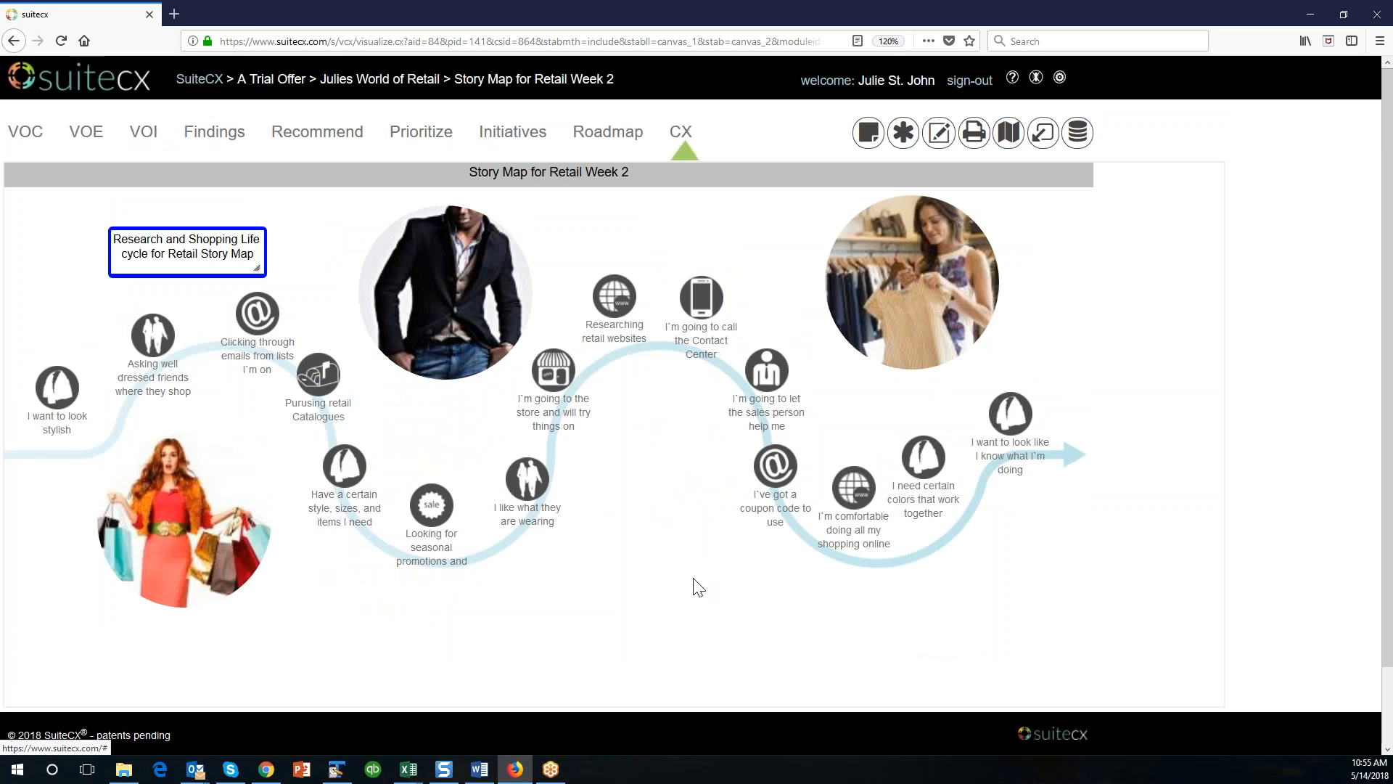
# Review the map's timeline, then examine the map editor's Upload NEW IPoints options, business rules and help files and close the dialog.
pyautogui.scroll(-2, 696, 584)
pyautogui.scroll(2, 697, 584)
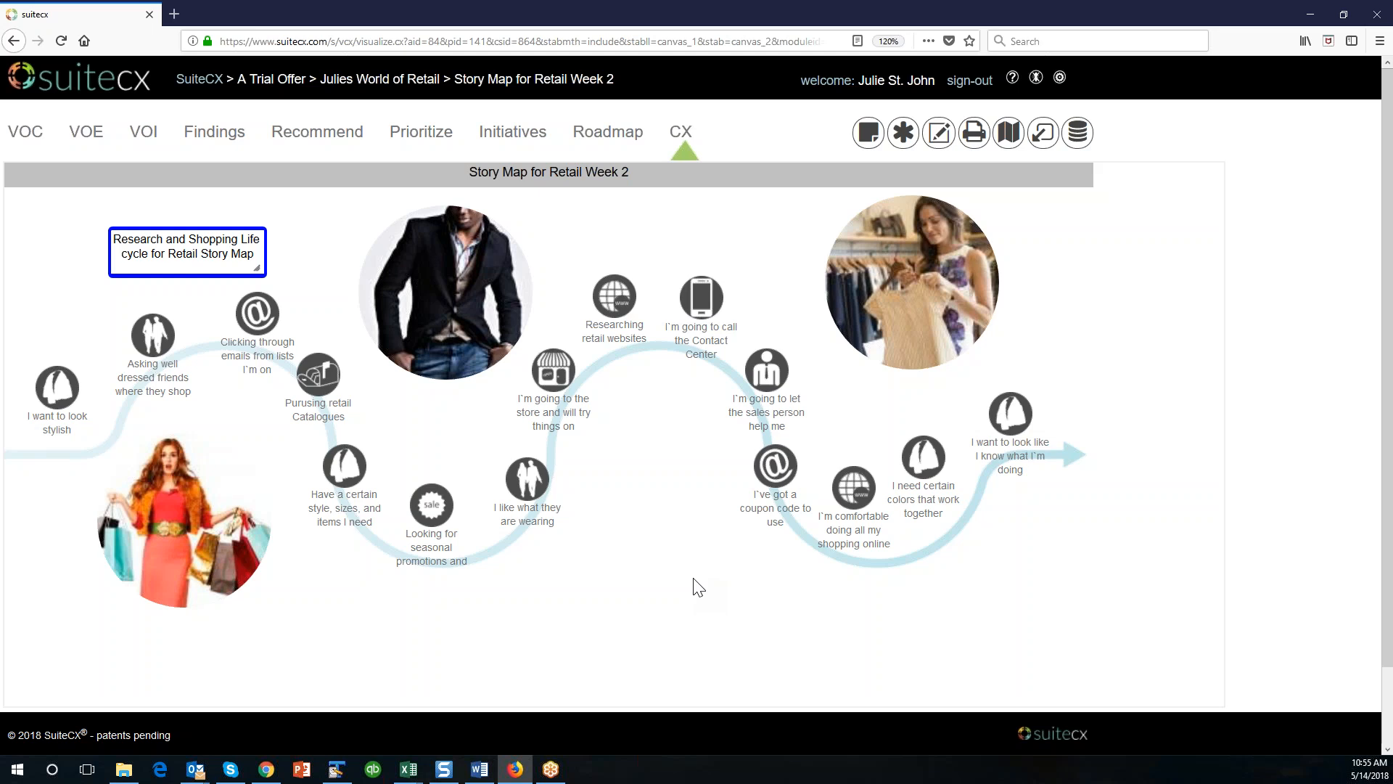
pyautogui.scroll(-2, 698, 586)
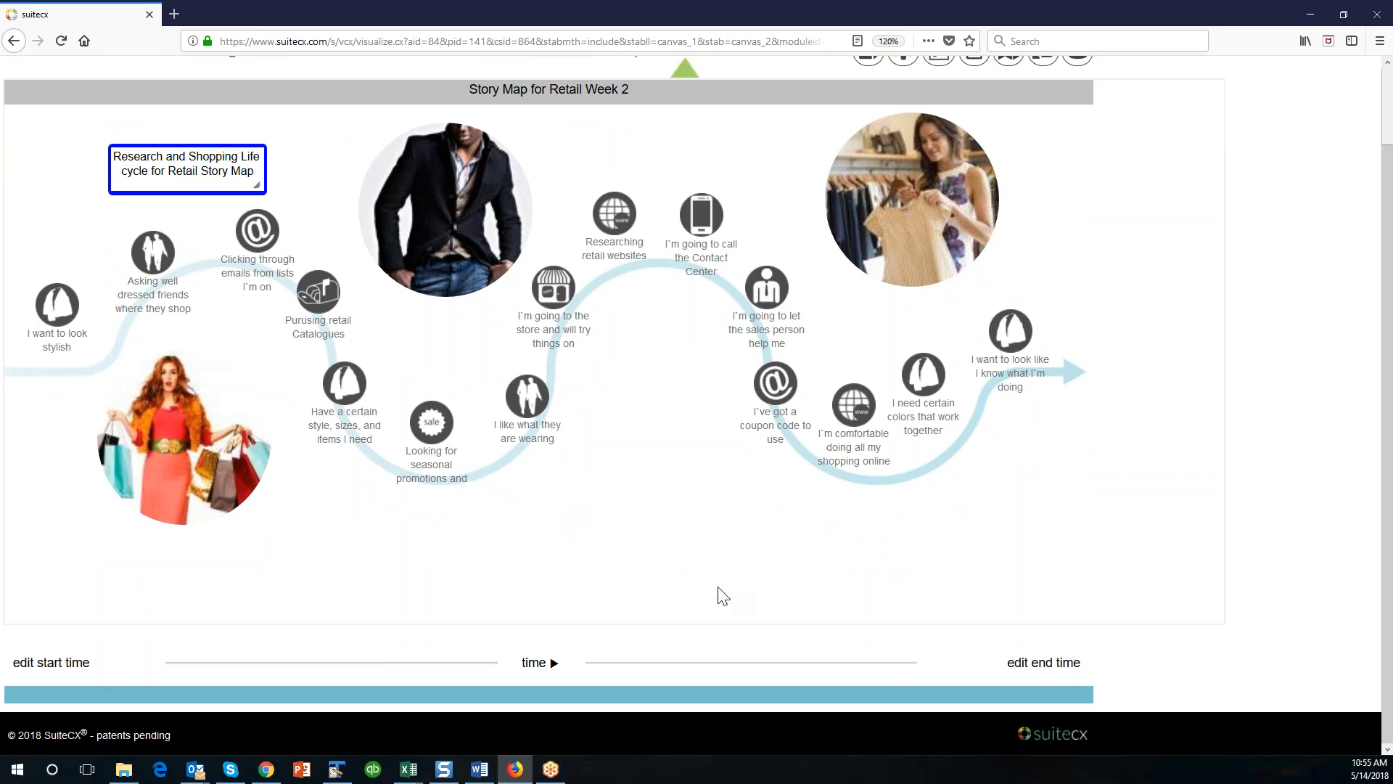
pyautogui.scroll(2, 720, 593)
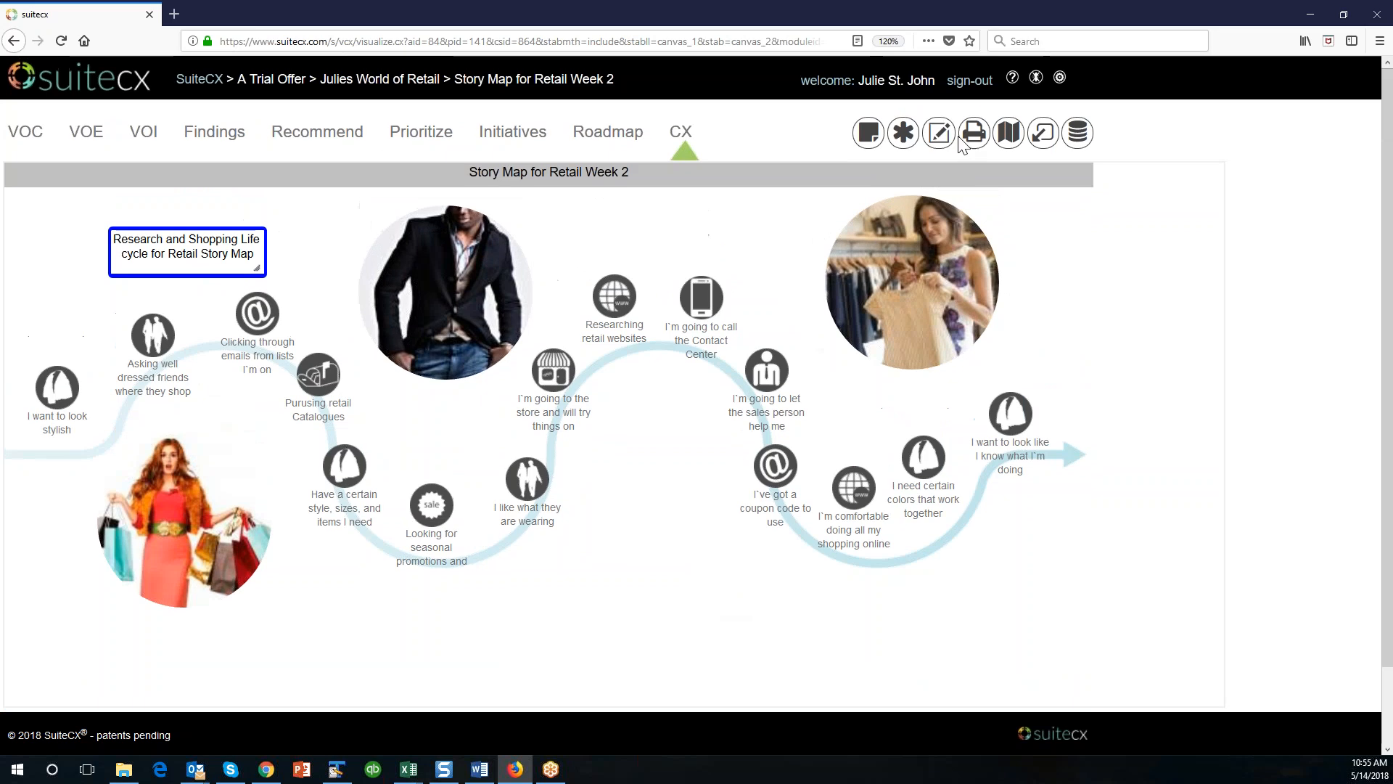
pyautogui.click(940, 133)
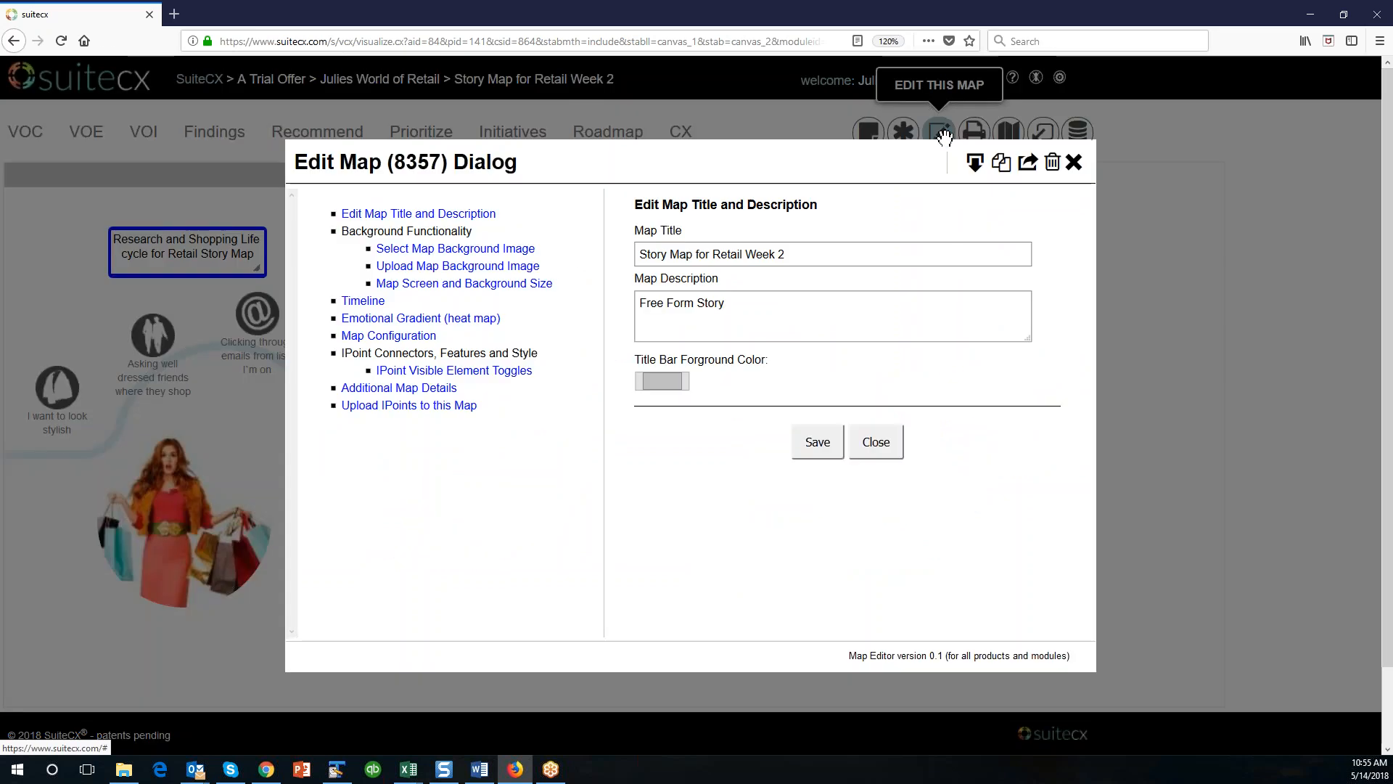
pyautogui.click(403, 401)
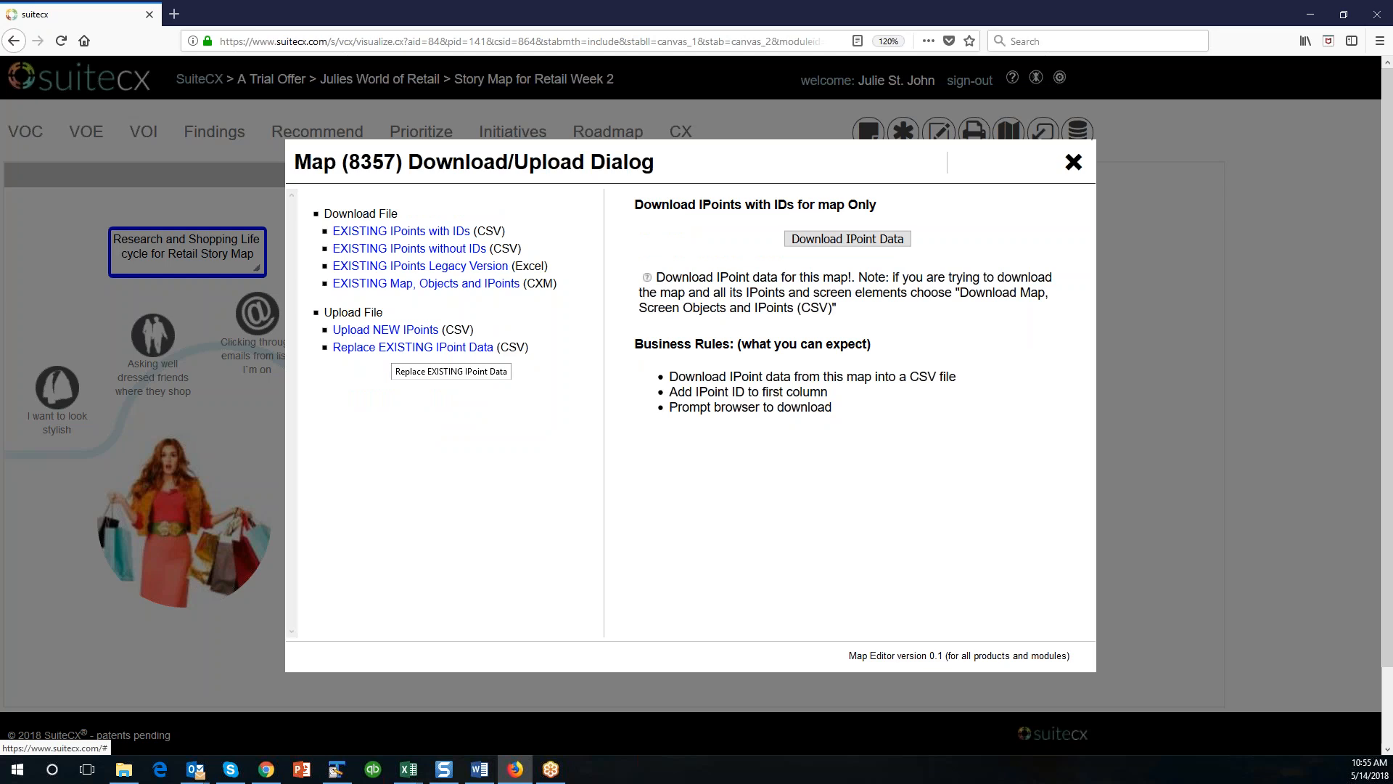
pyautogui.click(400, 333)
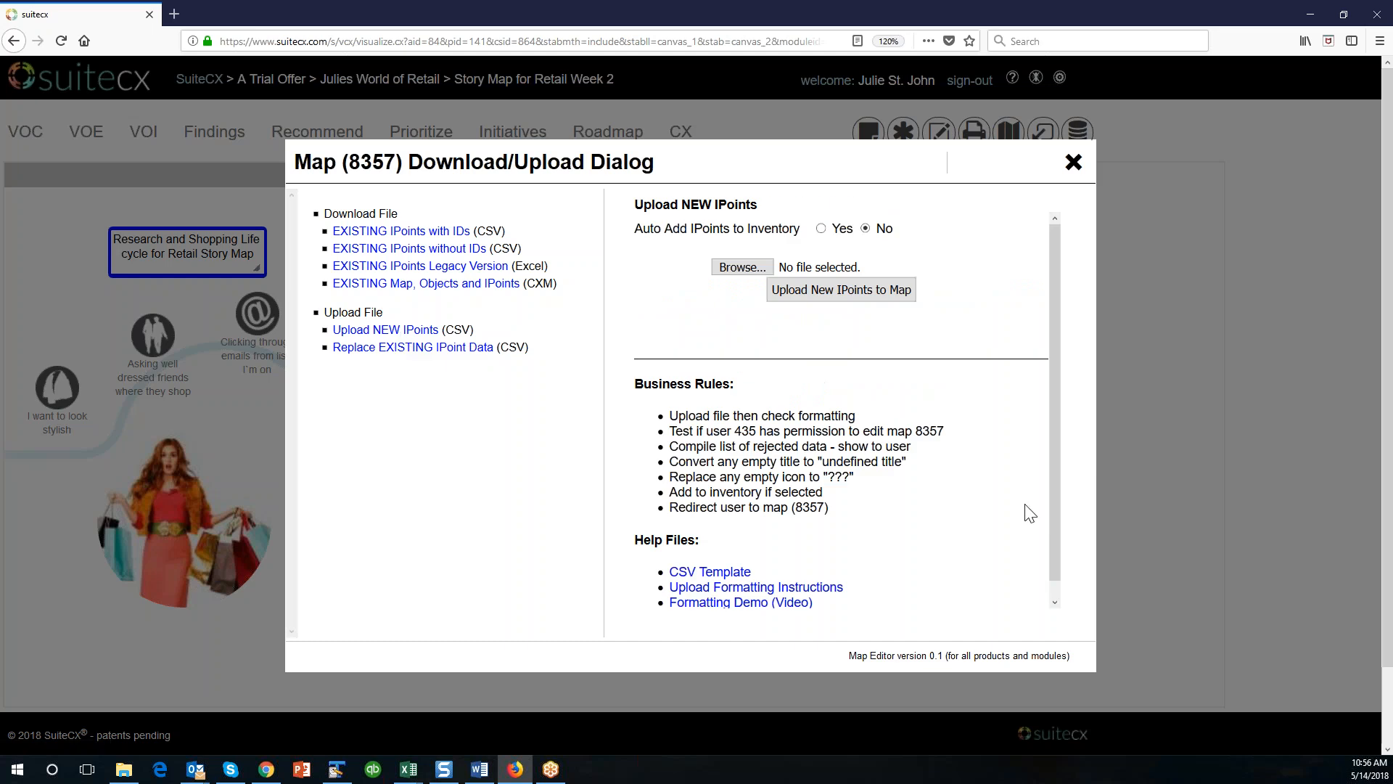
pyautogui.scroll(-1, 1051, 476)
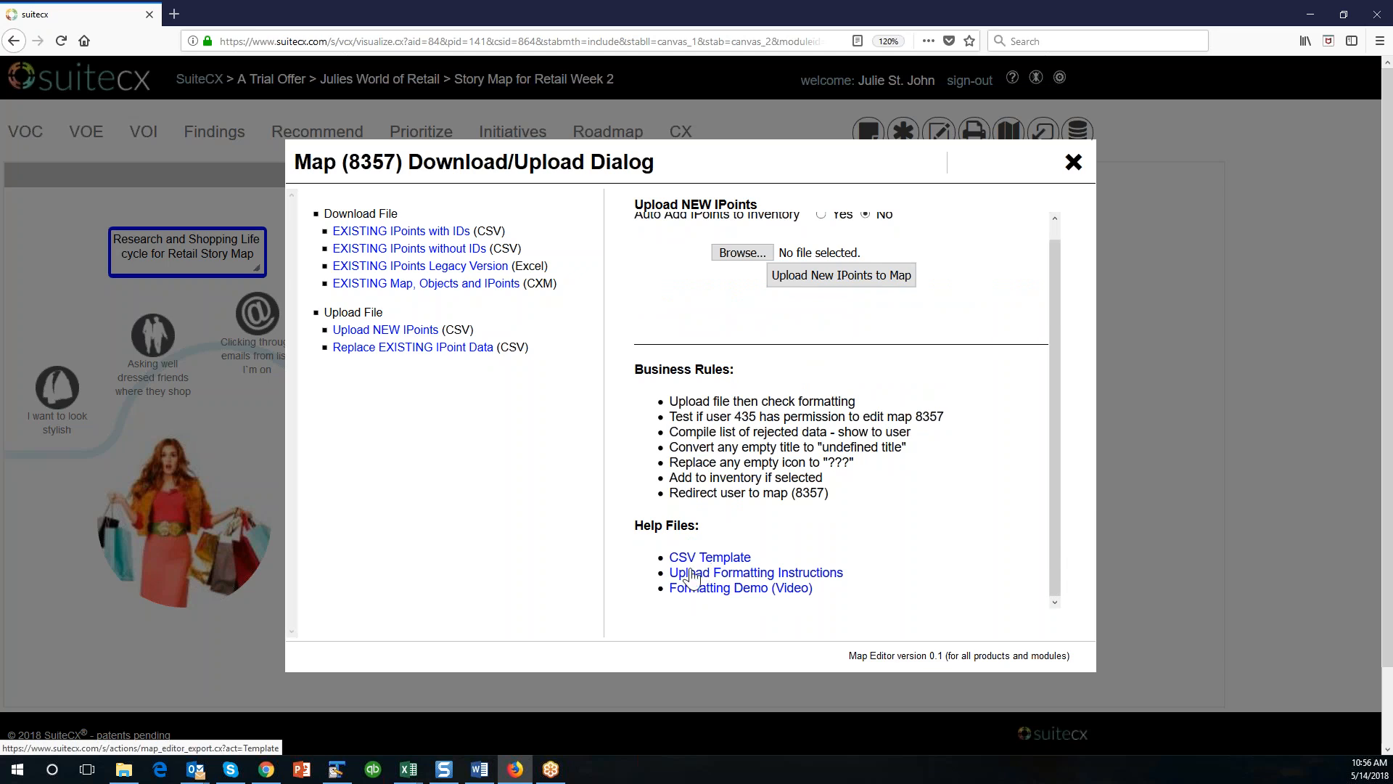
pyautogui.scroll(1, 1053, 375)
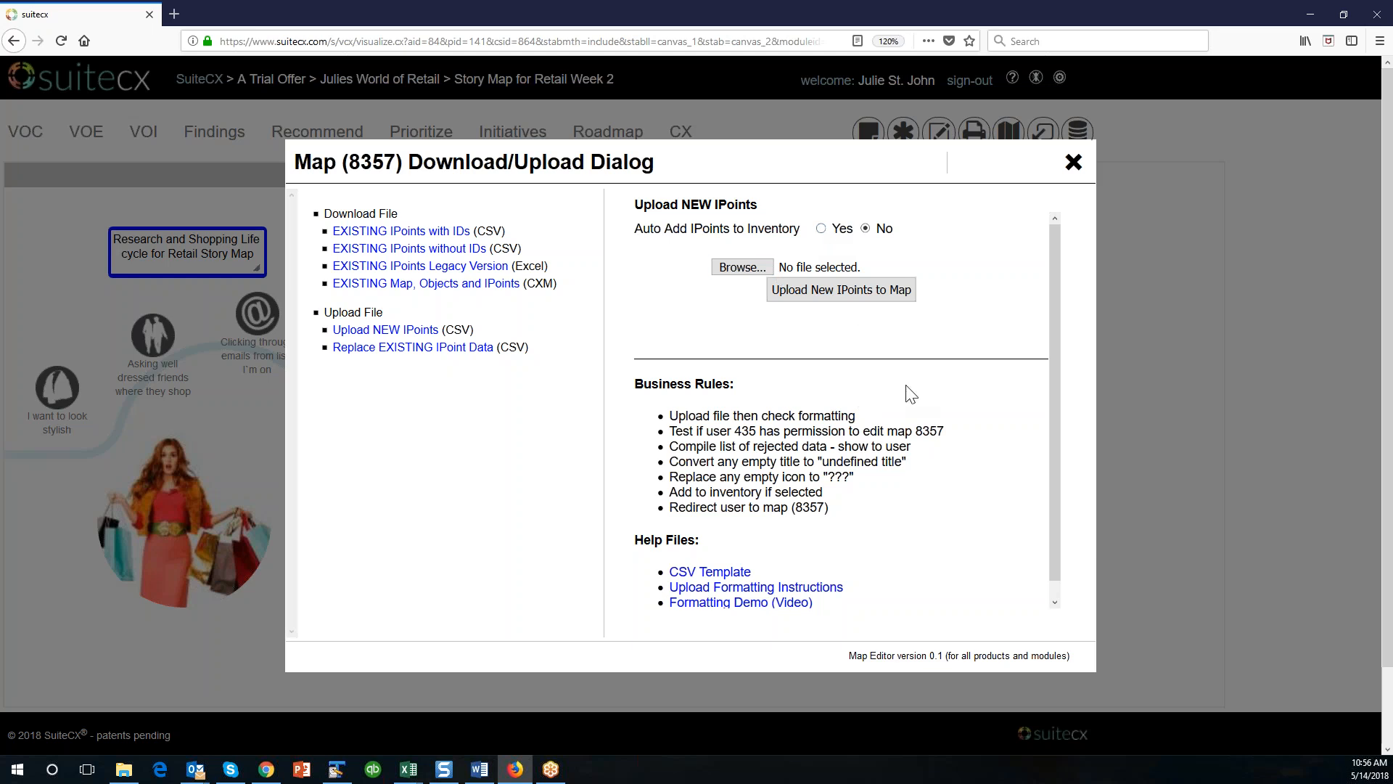
pyautogui.scroll(-1, 1047, 496)
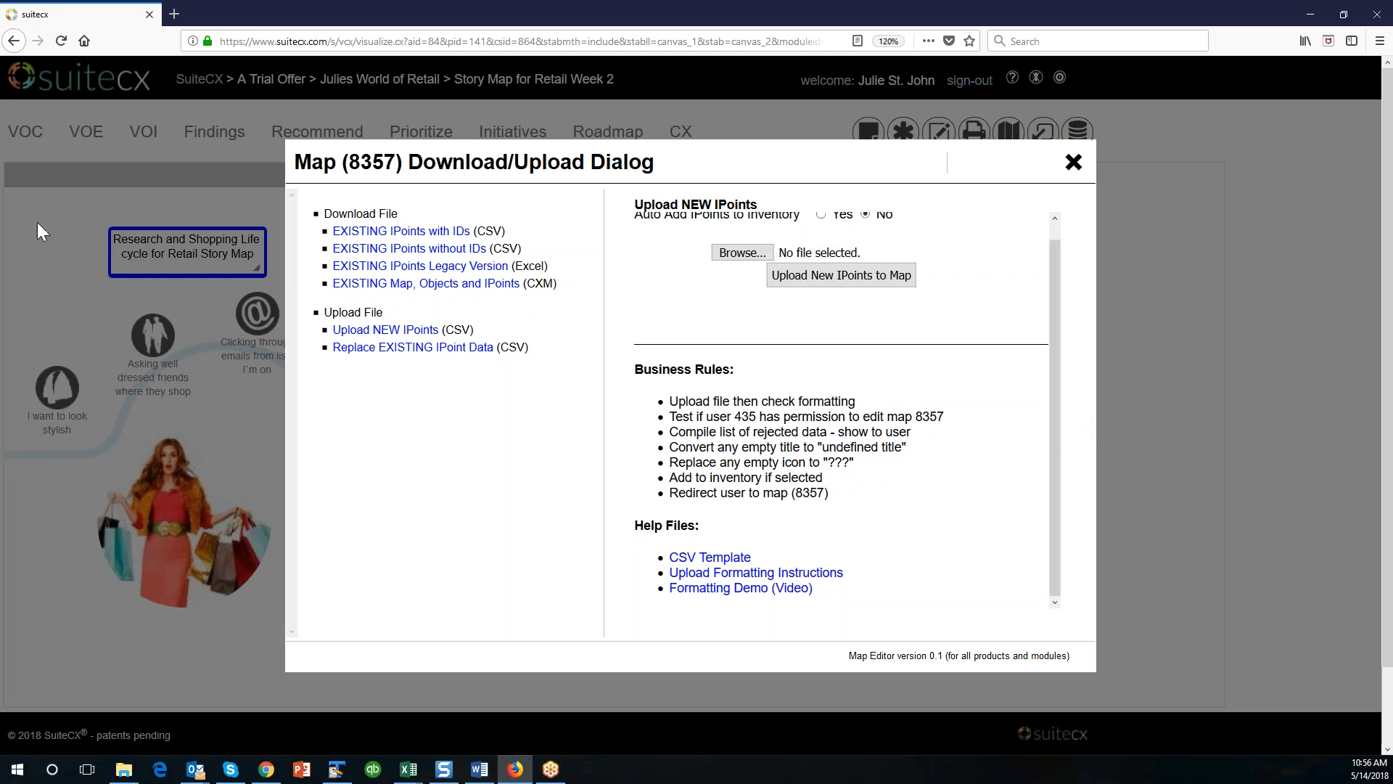
pyautogui.click(1073, 162)
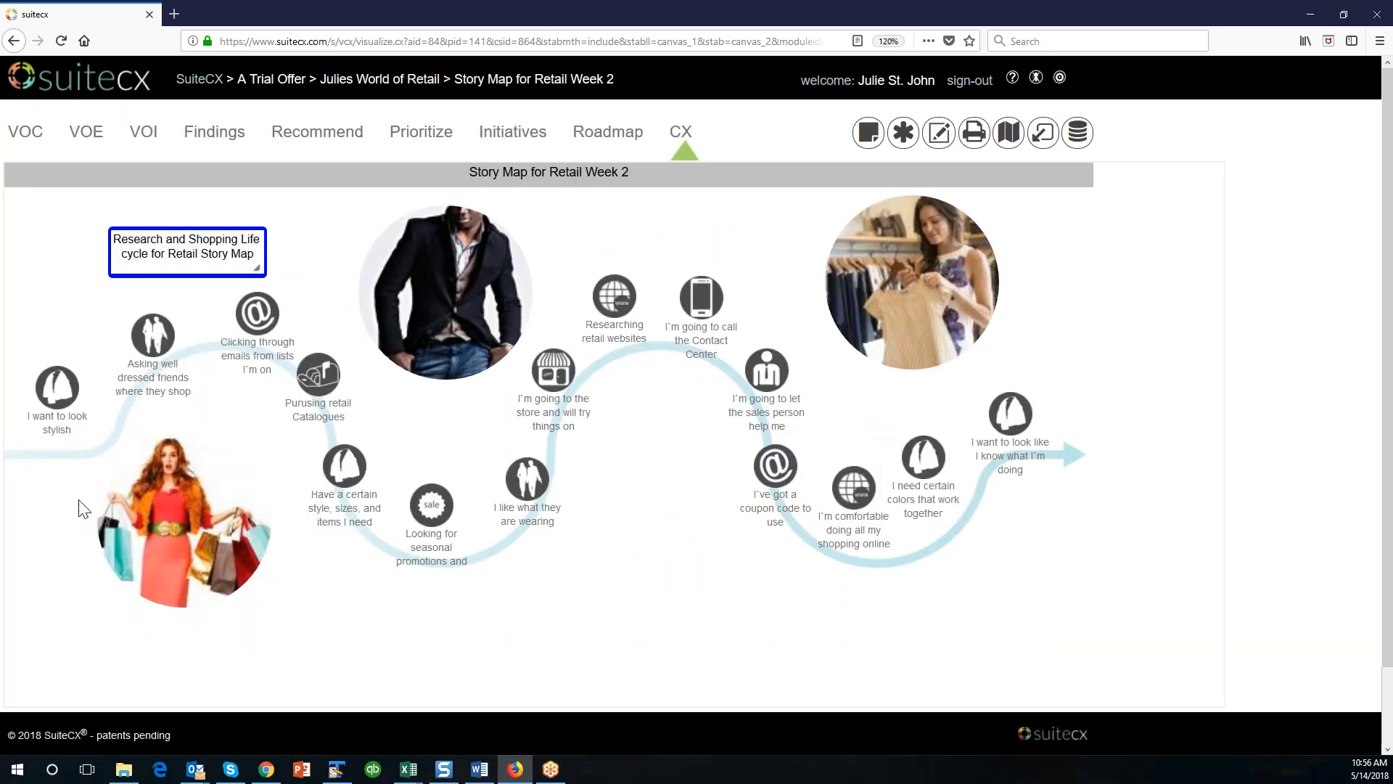
# Move the dressed friends, look stylish, retail websites and store try-on IPoints closer to the story map's path.
pyautogui.moveTo(143, 365); pyautogui.dragTo(147, 373)
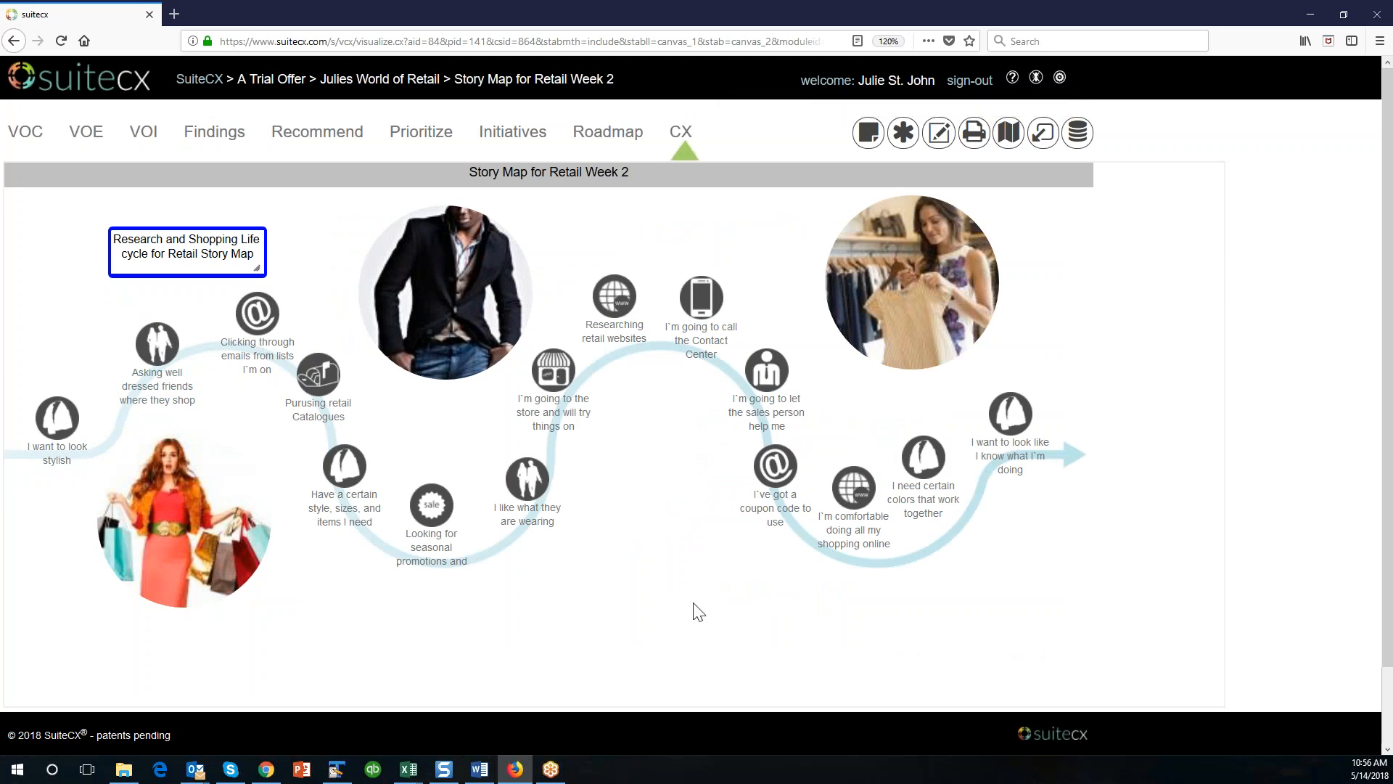
pyautogui.moveTo(616, 302); pyautogui.dragTo(629, 323)
pyautogui.moveTo(553, 372); pyautogui.dragTo(563, 385)
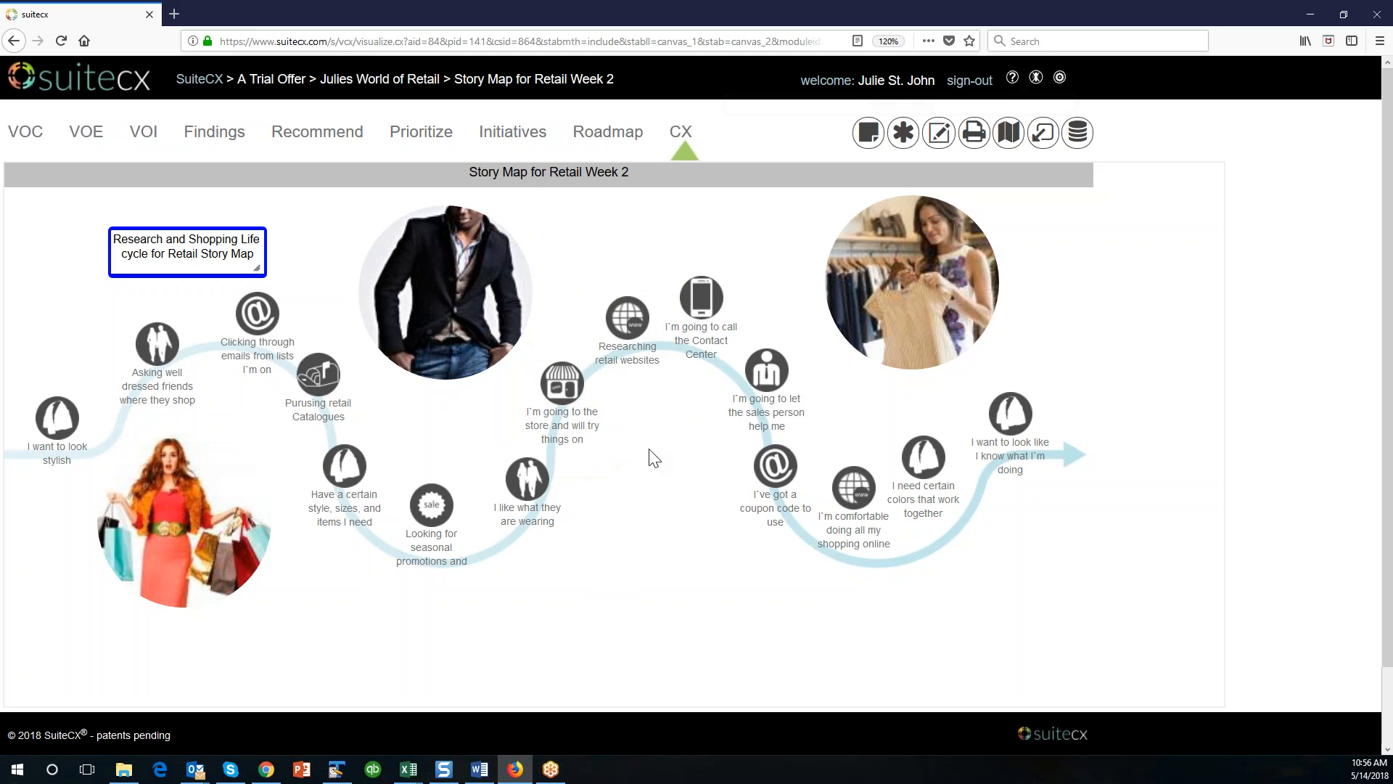
# Move the "I'm going to call the Contact Center" IPoint down closer to the path and check the map's timeline.
pyautogui.moveTo(701, 297); pyautogui.dragTo(701, 315)
pyautogui.scroll(-2, 306, 708)
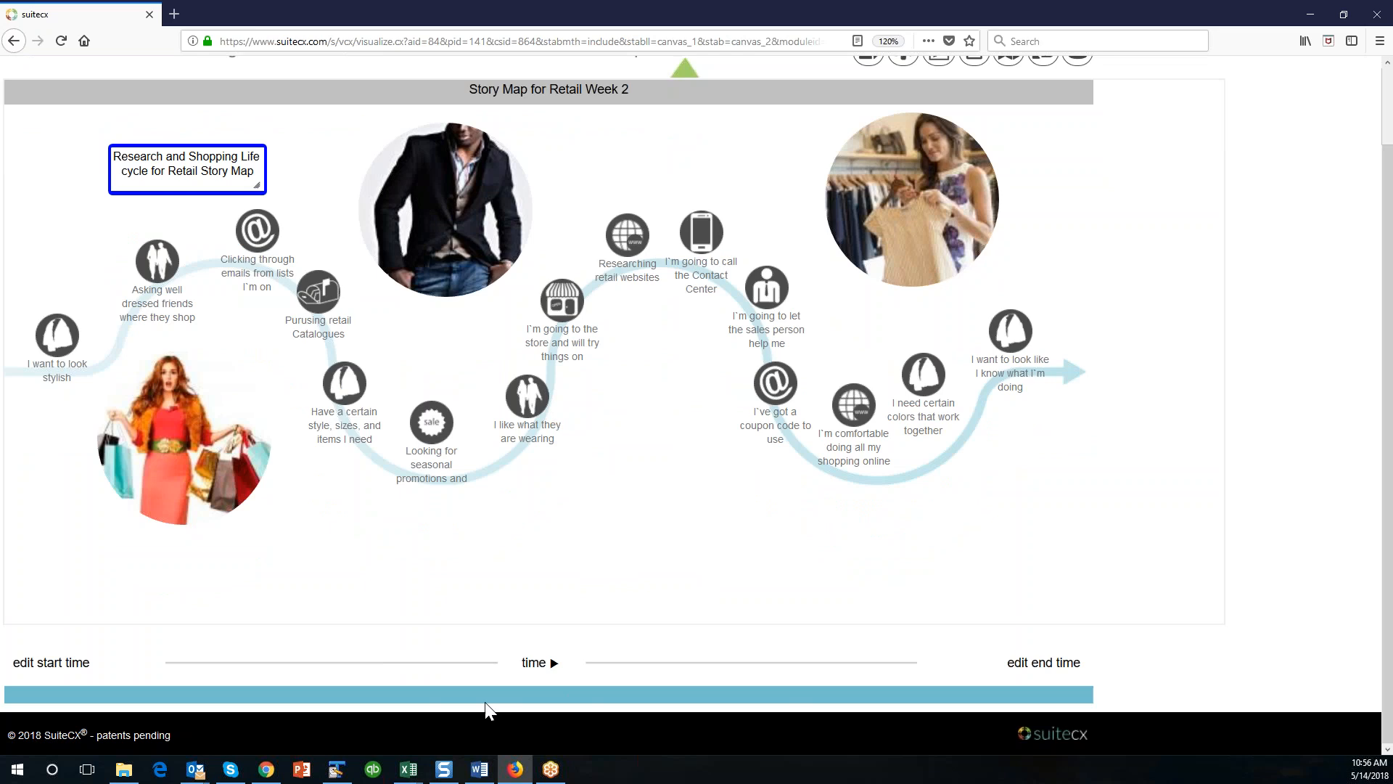
pyautogui.scroll(2, 600, 439)
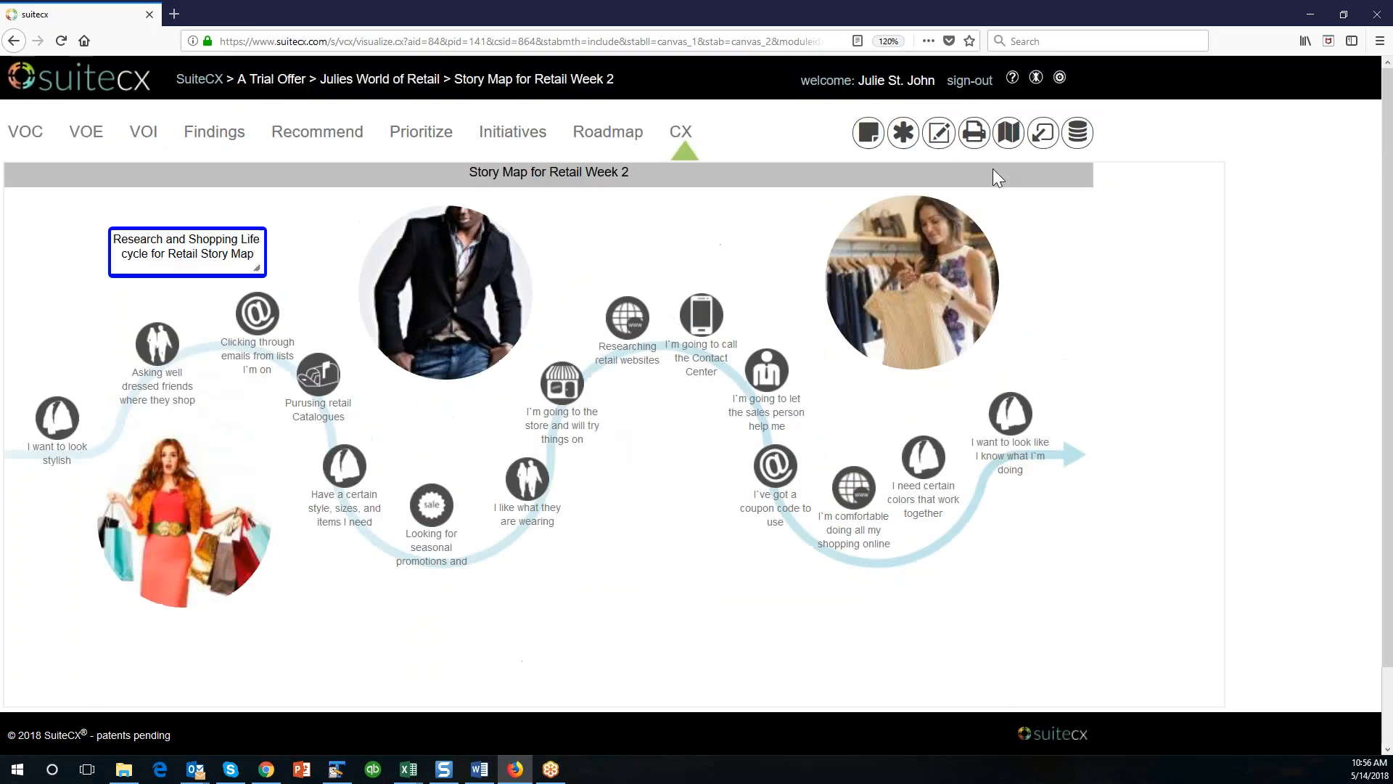
# Review the download options for the map's existing IPoints in the Download/Upload dialog, then close it.
pyautogui.click(939, 131)
pyautogui.click(411, 407)
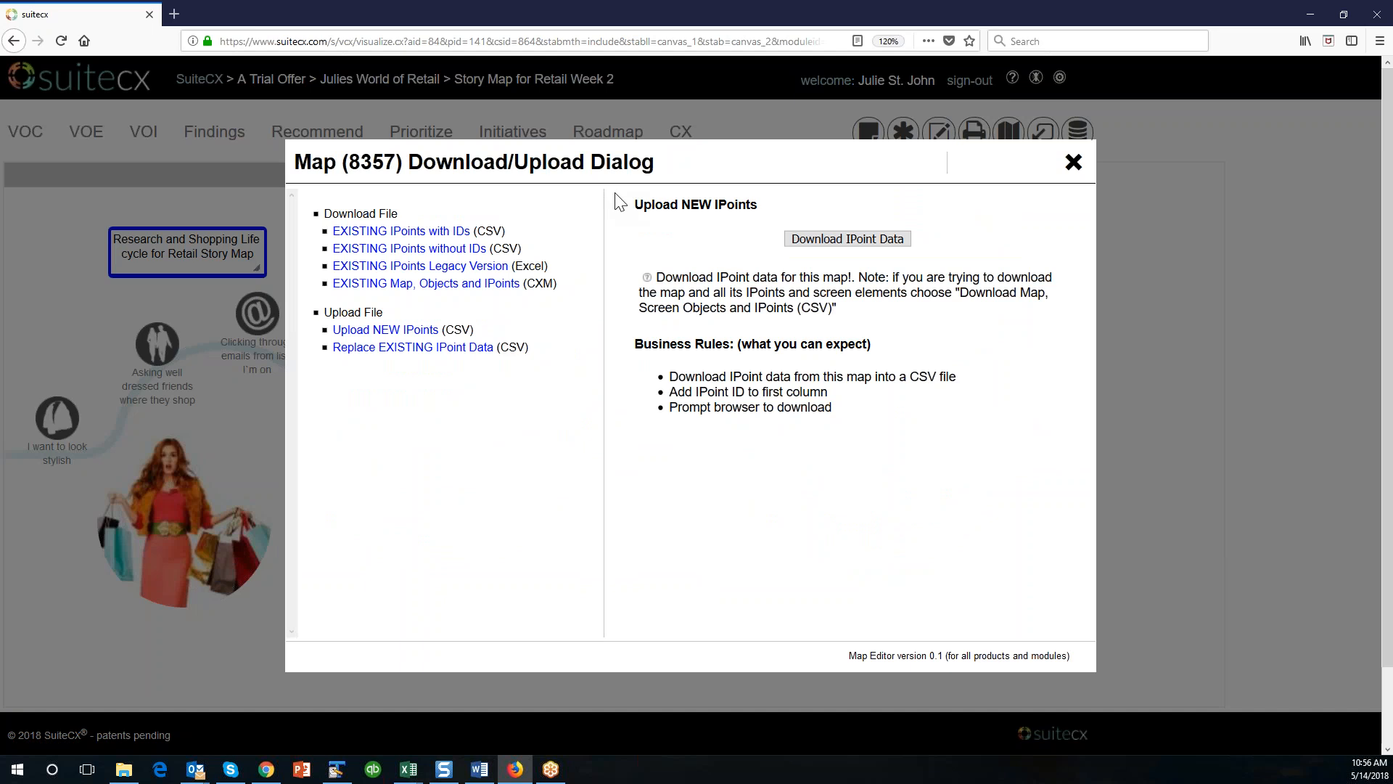
pyautogui.click(1074, 162)
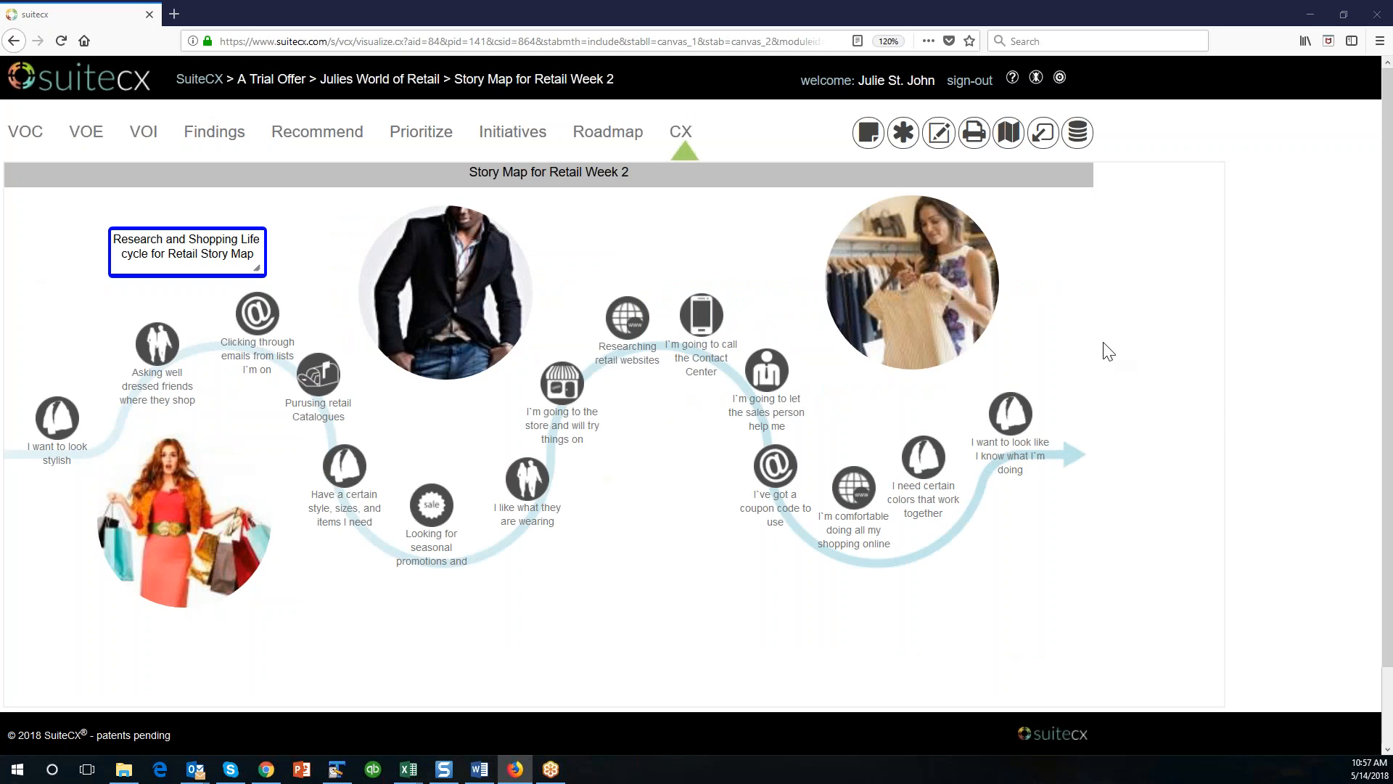
# Return to the map database and run a basic search for maps matching "Retail".
pyautogui.click(1008, 132)
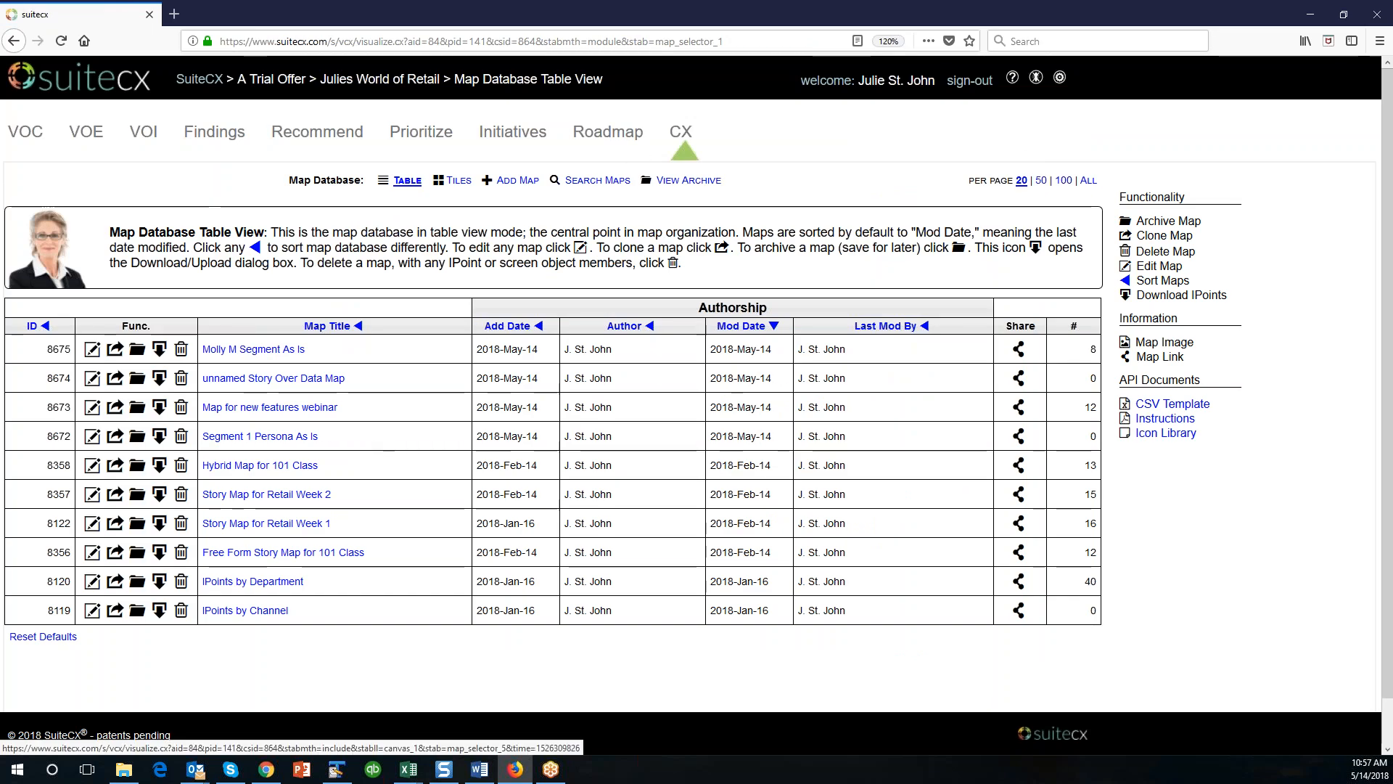
pyautogui.click(601, 181)
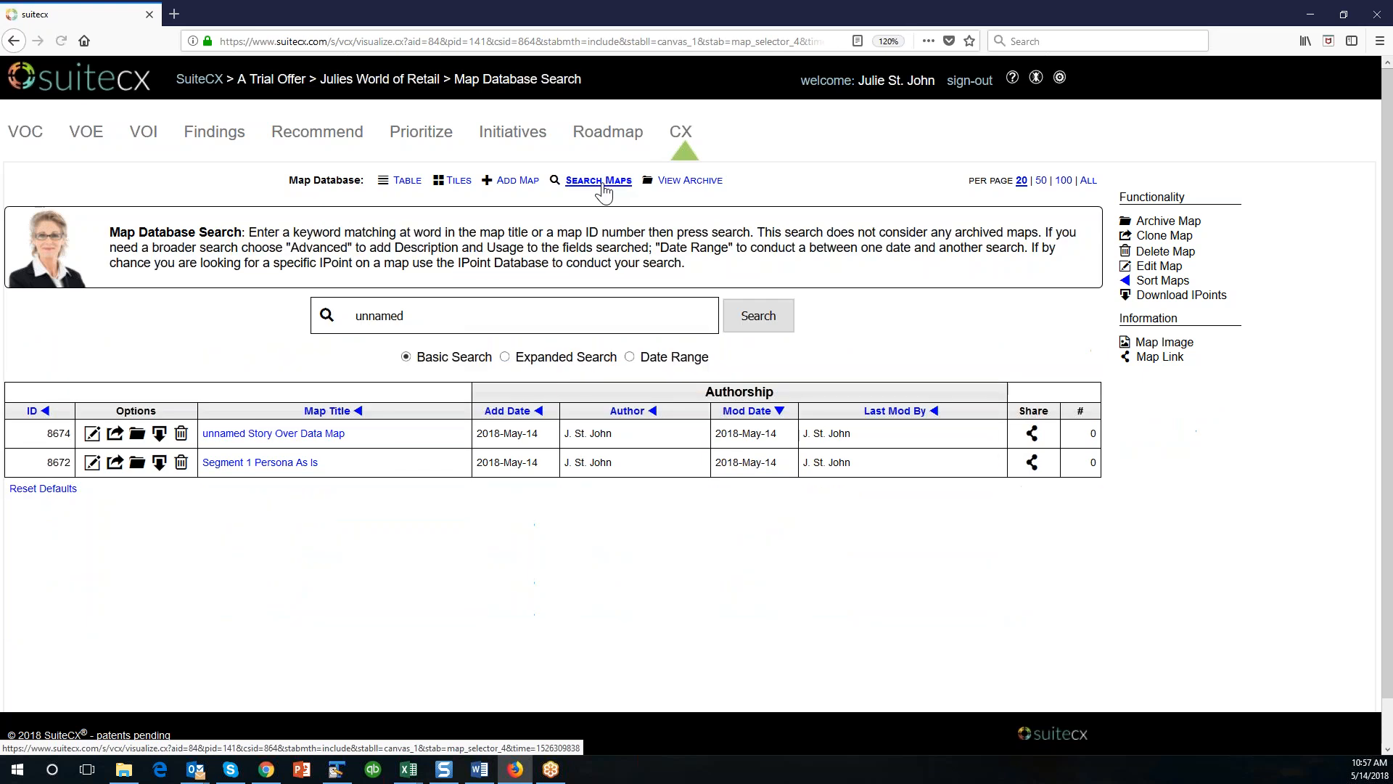
pyautogui.moveTo(438, 320); pyautogui.dragTo(331, 324)
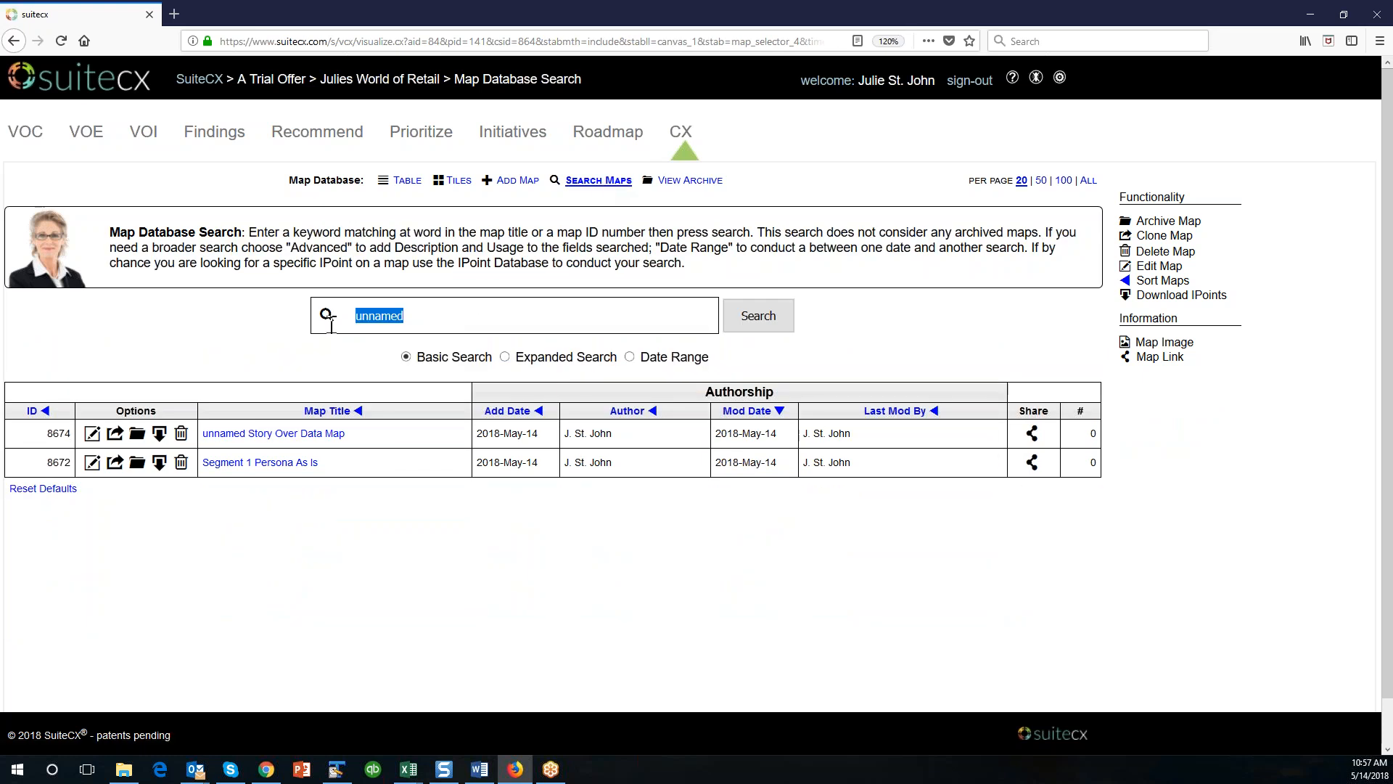
pyautogui.write('Retails')
pyautogui.press('BackSpace')
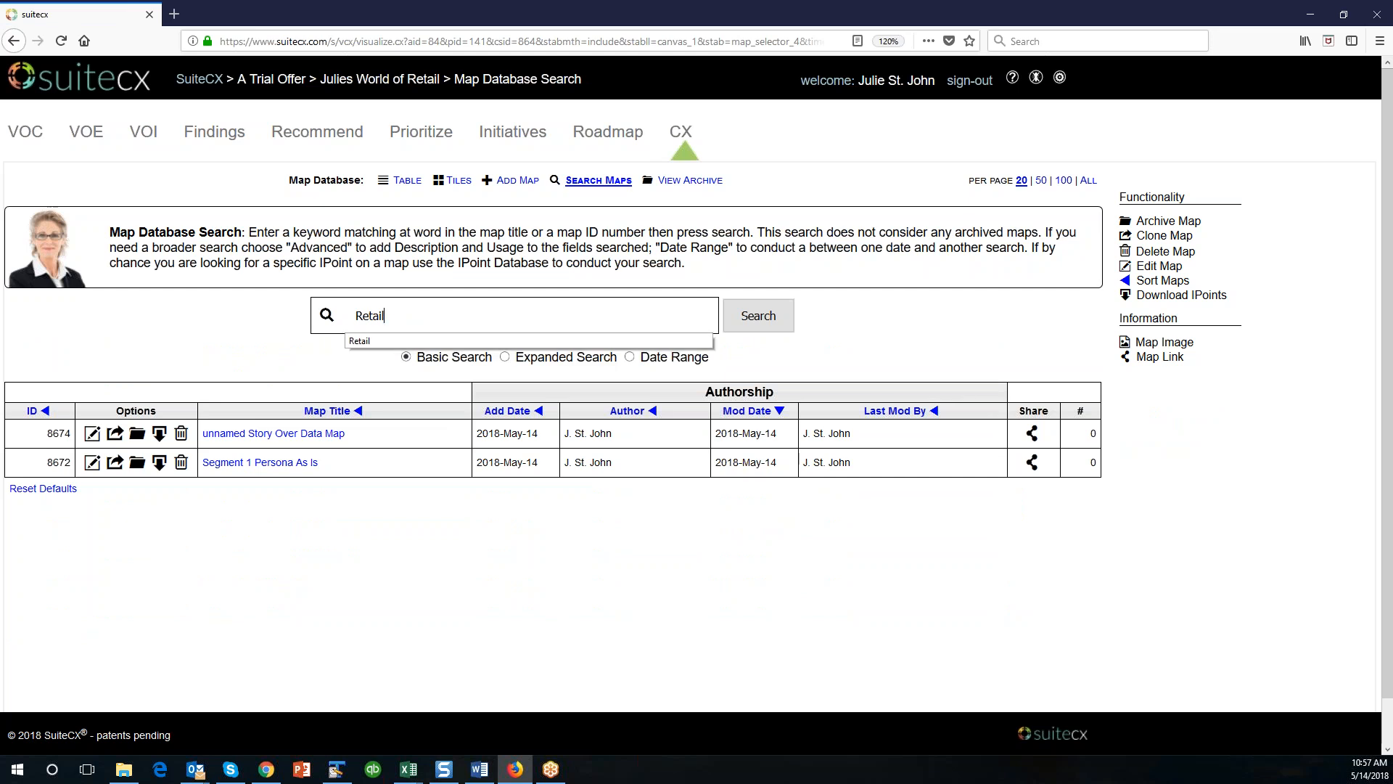
pyautogui.click(756, 319)
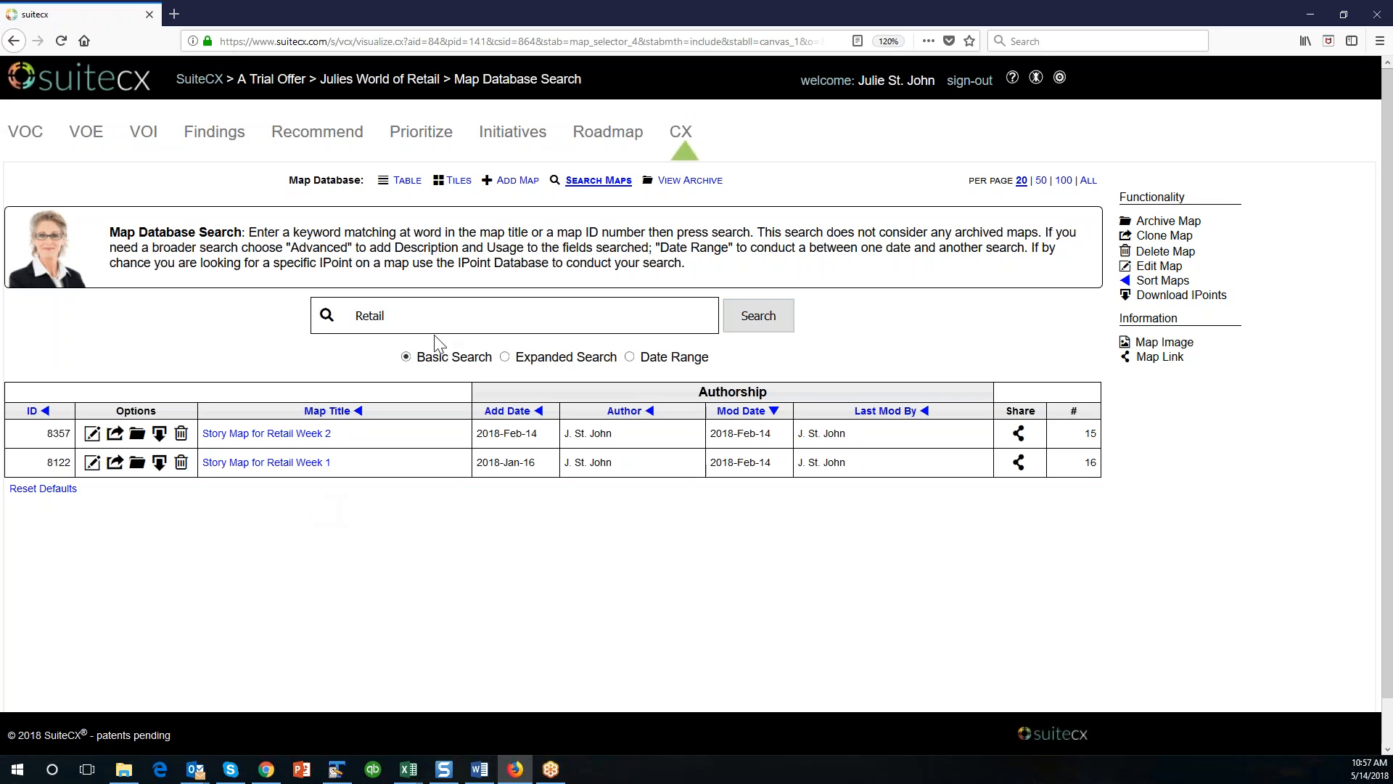
# Replace the map search keyword with "Story" and run the search.
pyautogui.moveTo(433, 319); pyautogui.dragTo(322, 321)
pyautogui.write('Story')
pyautogui.click(757, 314)
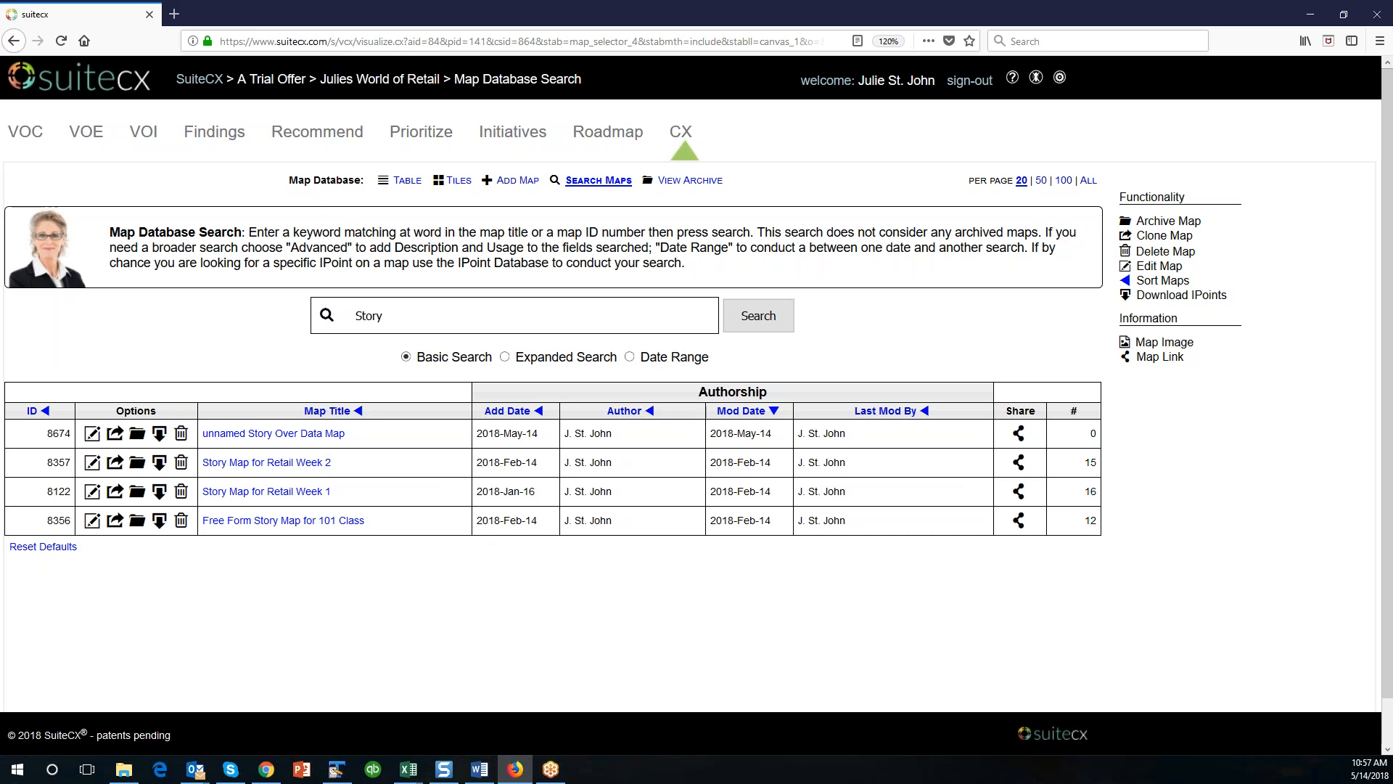
# Show all maps in the database in table view, then browse them in tile view.
pyautogui.click(407, 181)
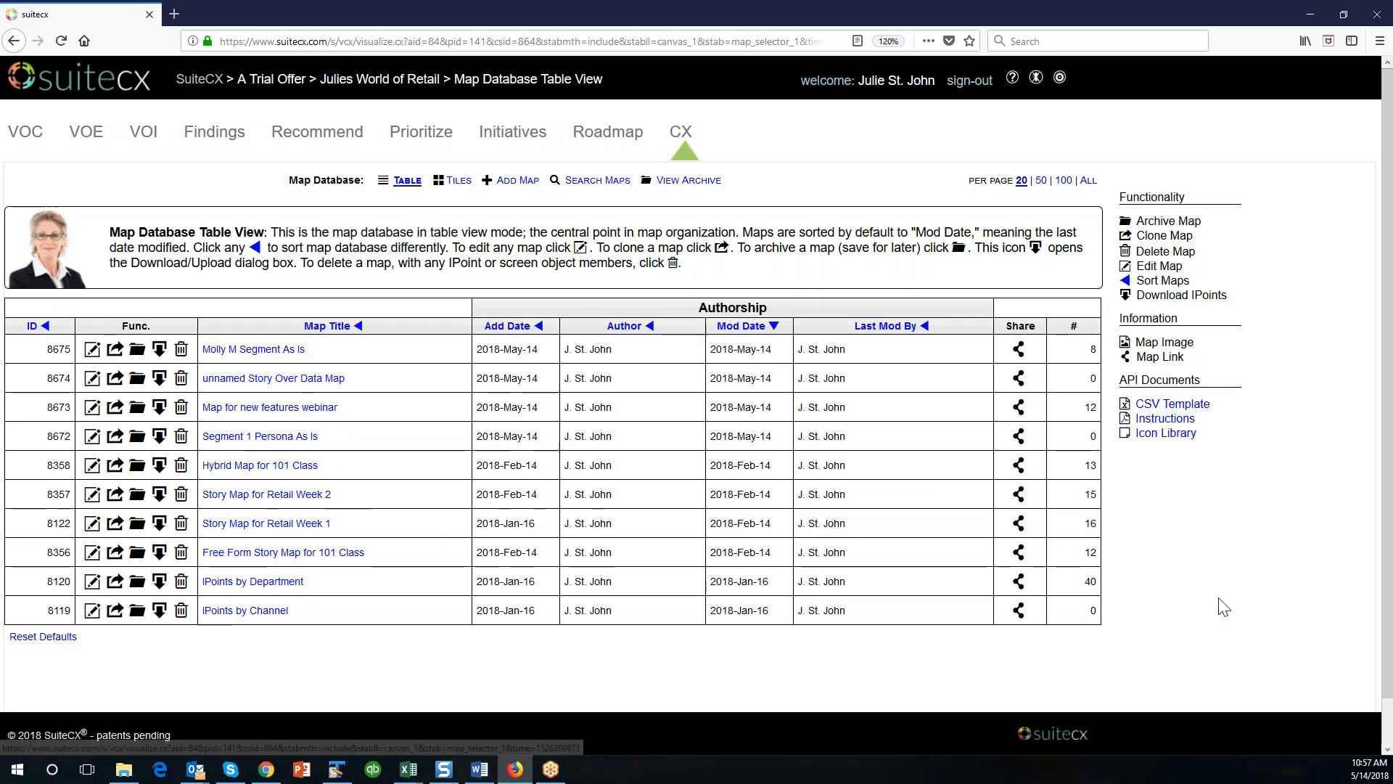
pyautogui.click(458, 191)
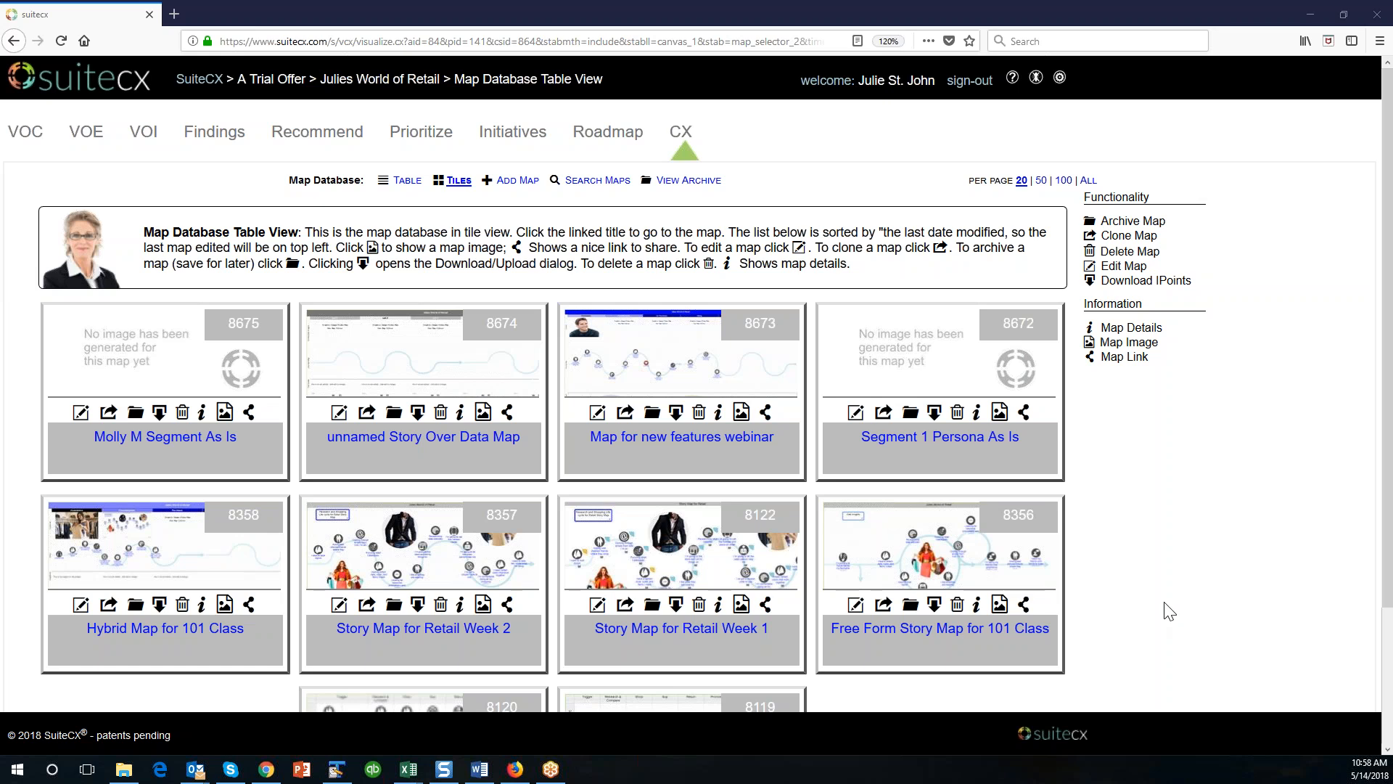
pyautogui.scroll(-3, 1168, 611)
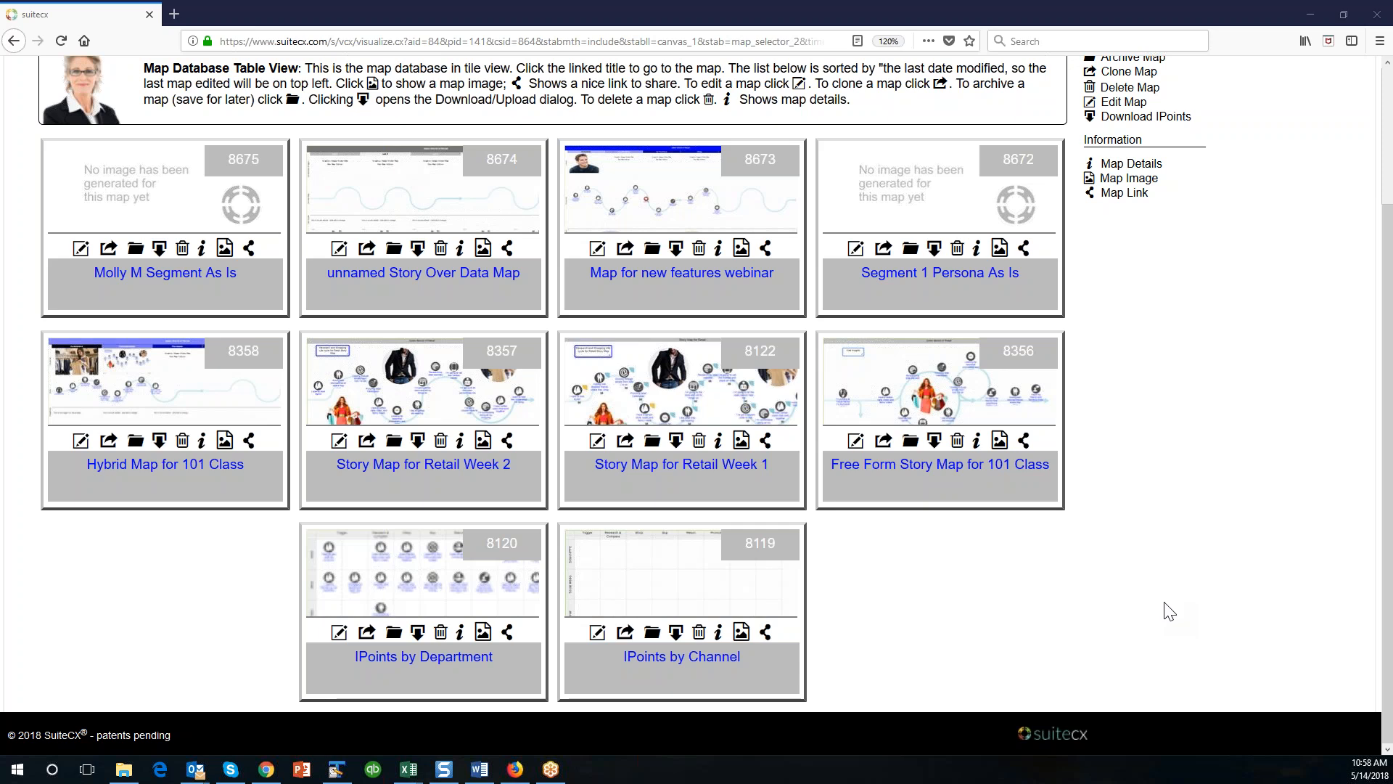
pyautogui.scroll(3, 1168, 611)
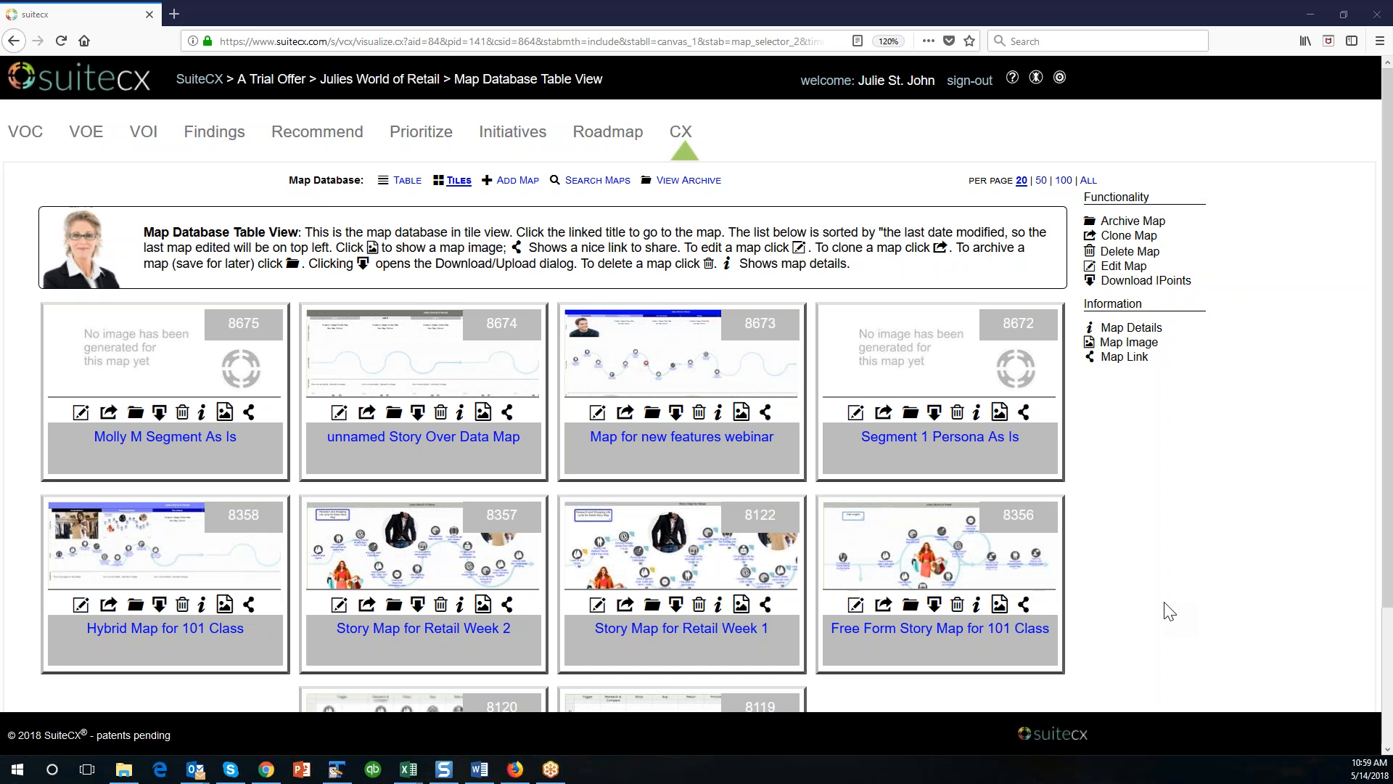
# Open the "I need to fit this into a particular budget" IPoint on the IPoints by Department map and review its Title and Description.
pyautogui.click(676, 136)
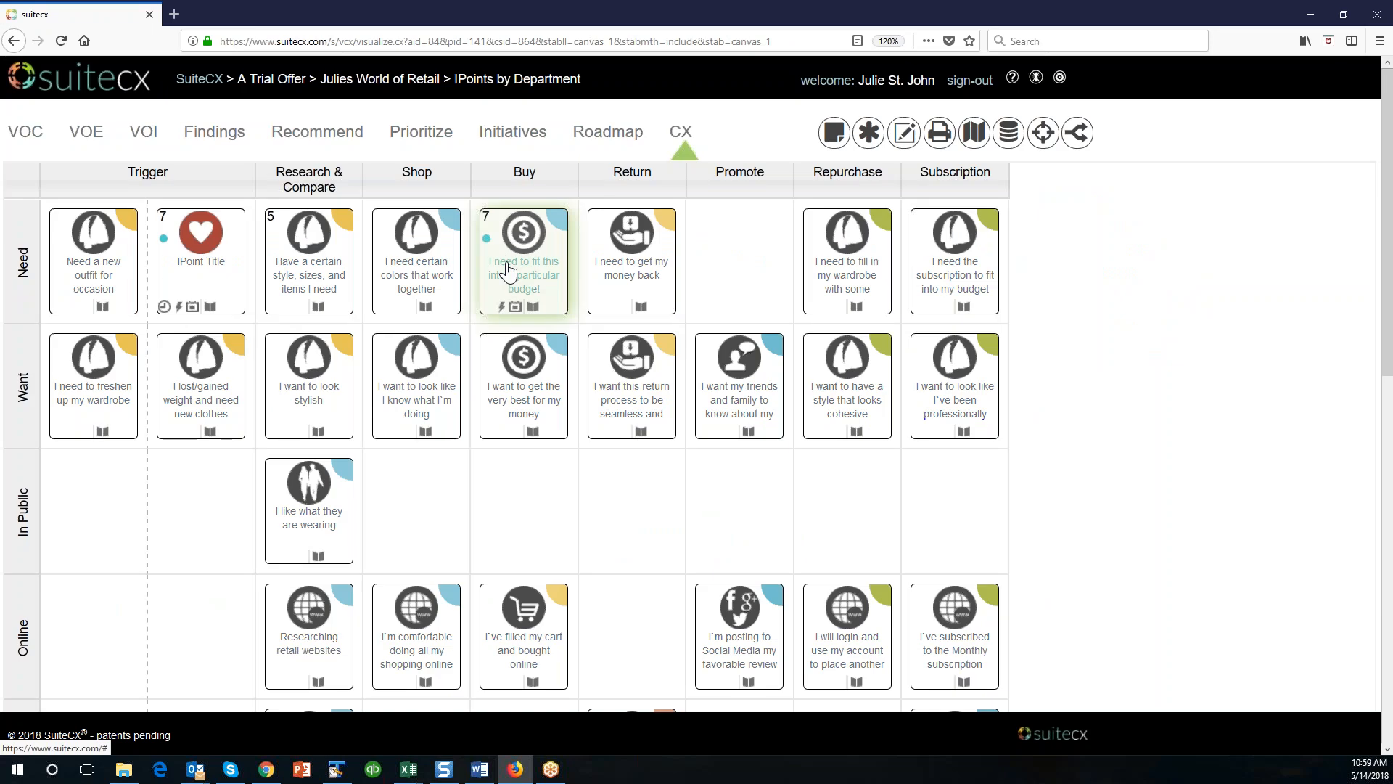
pyautogui.click(508, 271)
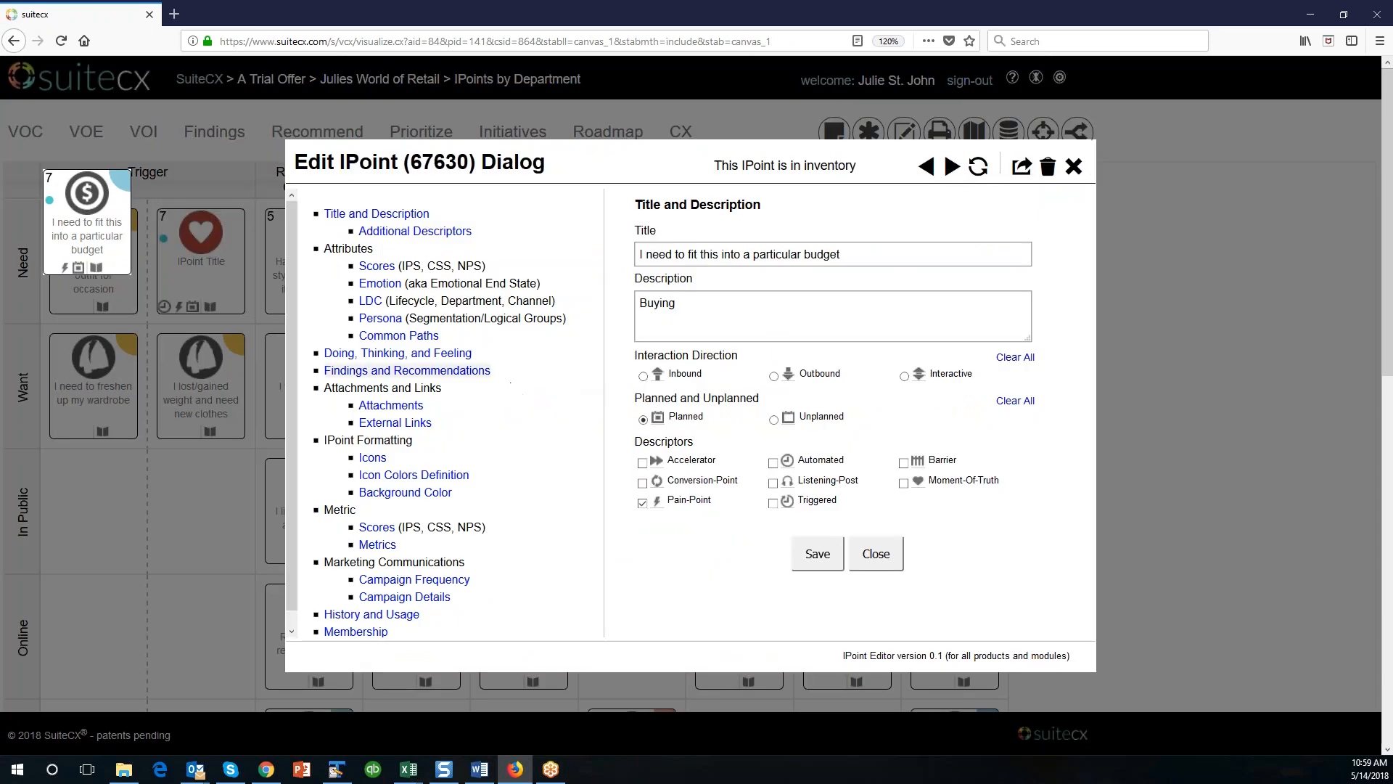
pyautogui.click(424, 372)
pyautogui.click(415, 230)
pyautogui.click(377, 213)
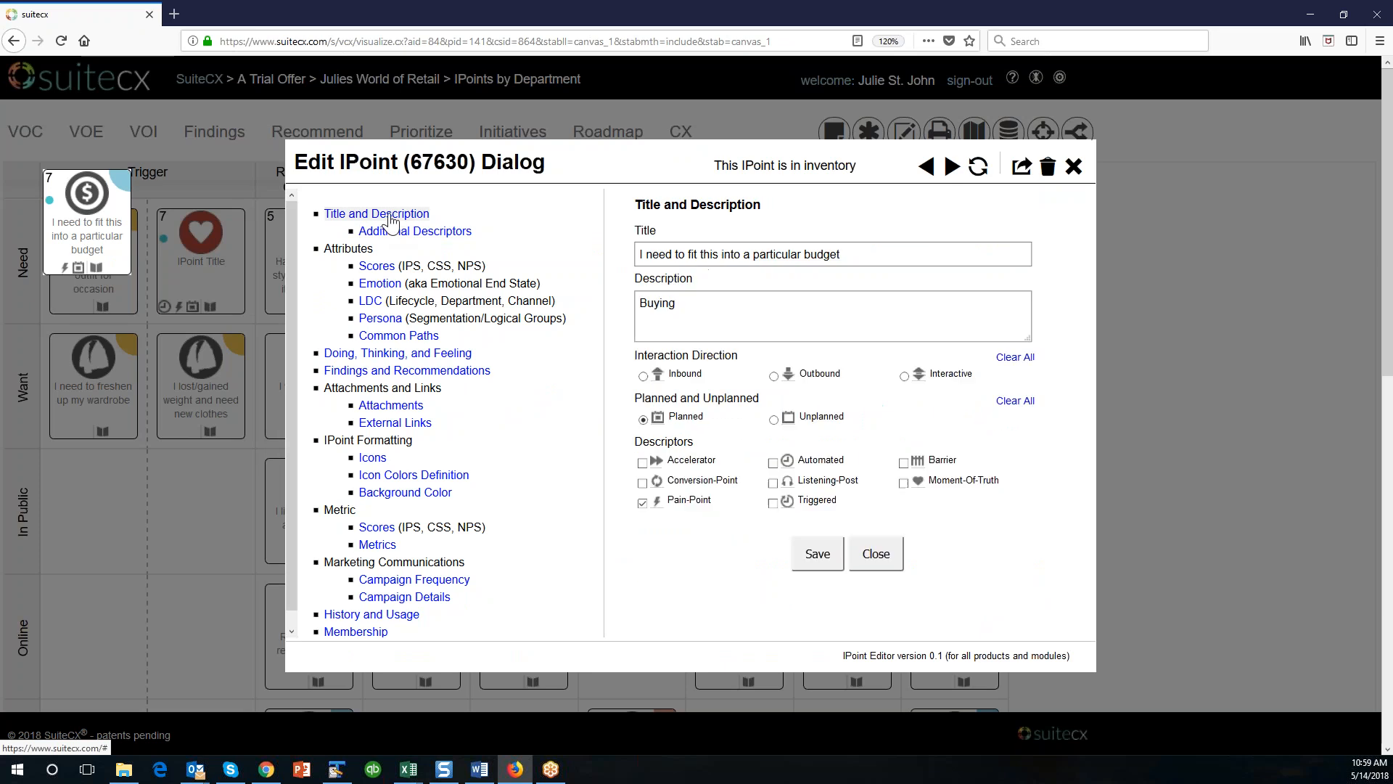
# Clear the IPoint's Description text without saving.
pyautogui.moveTo(802, 323); pyautogui.dragTo(589, 313)
pyautogui.click(699, 304)
pyautogui.press('BackSpace')
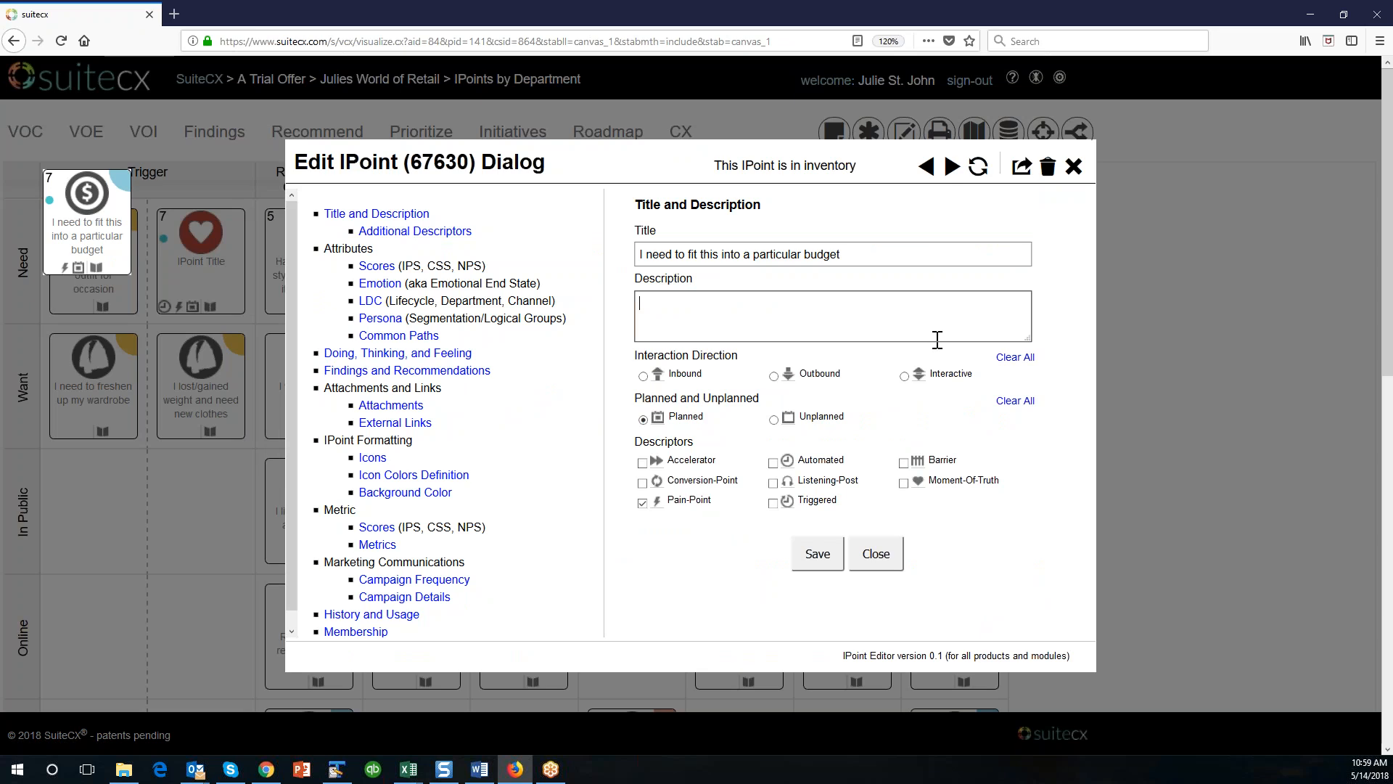
# Examine the IPoint's Doing, Thinking, and Feeling and Findings and Recommendations sections, then return to Title and Description.
pyautogui.click(434, 354)
pyautogui.click(439, 374)
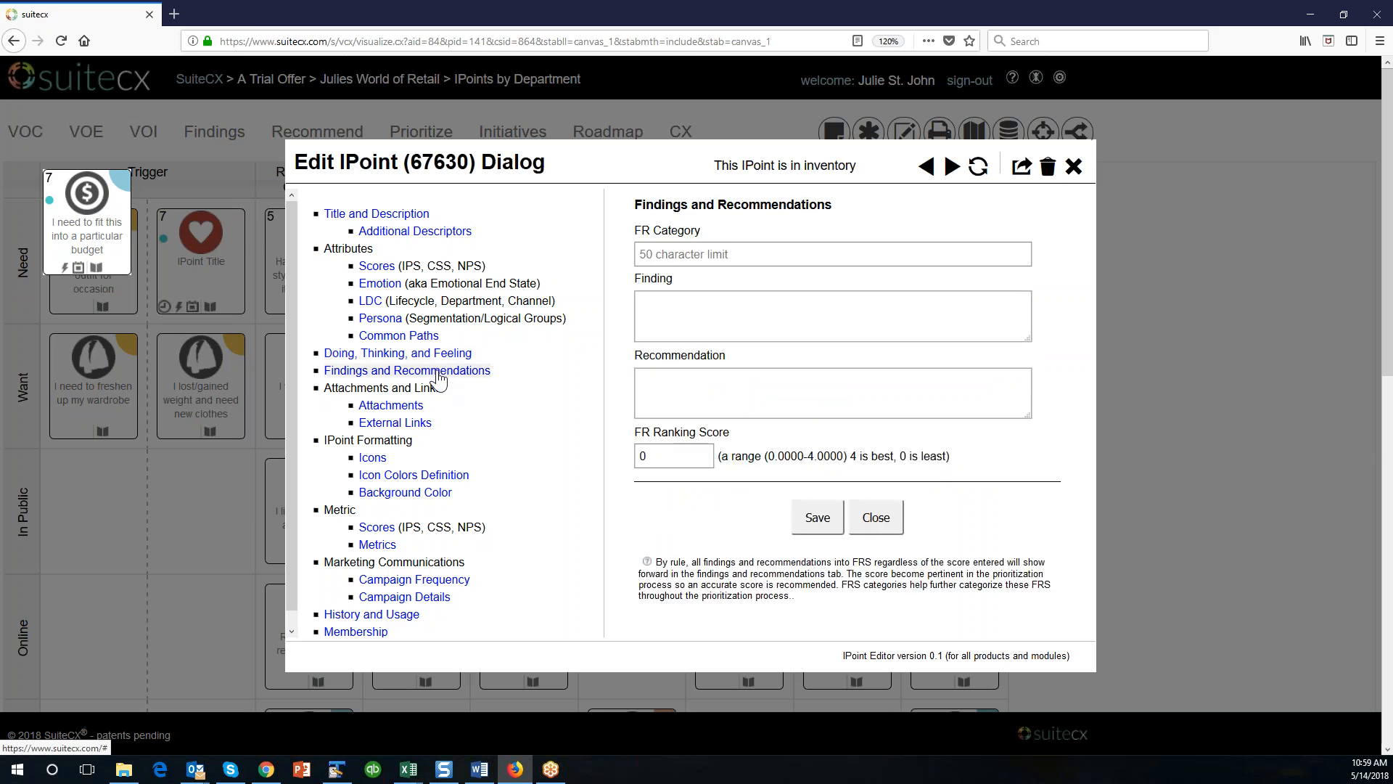
pyautogui.click(716, 303)
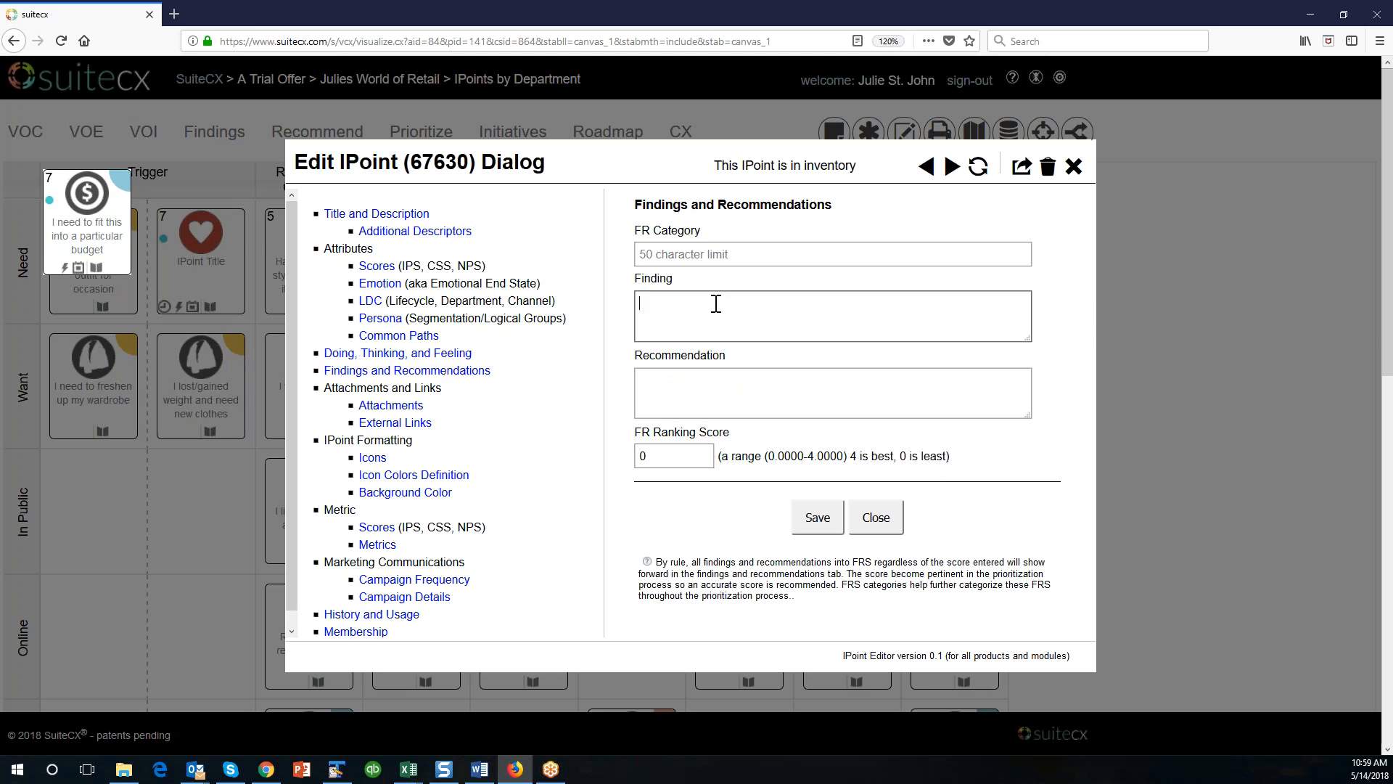
pyautogui.click(694, 384)
pyautogui.click(674, 311)
pyautogui.click(385, 232)
pyautogui.click(381, 216)
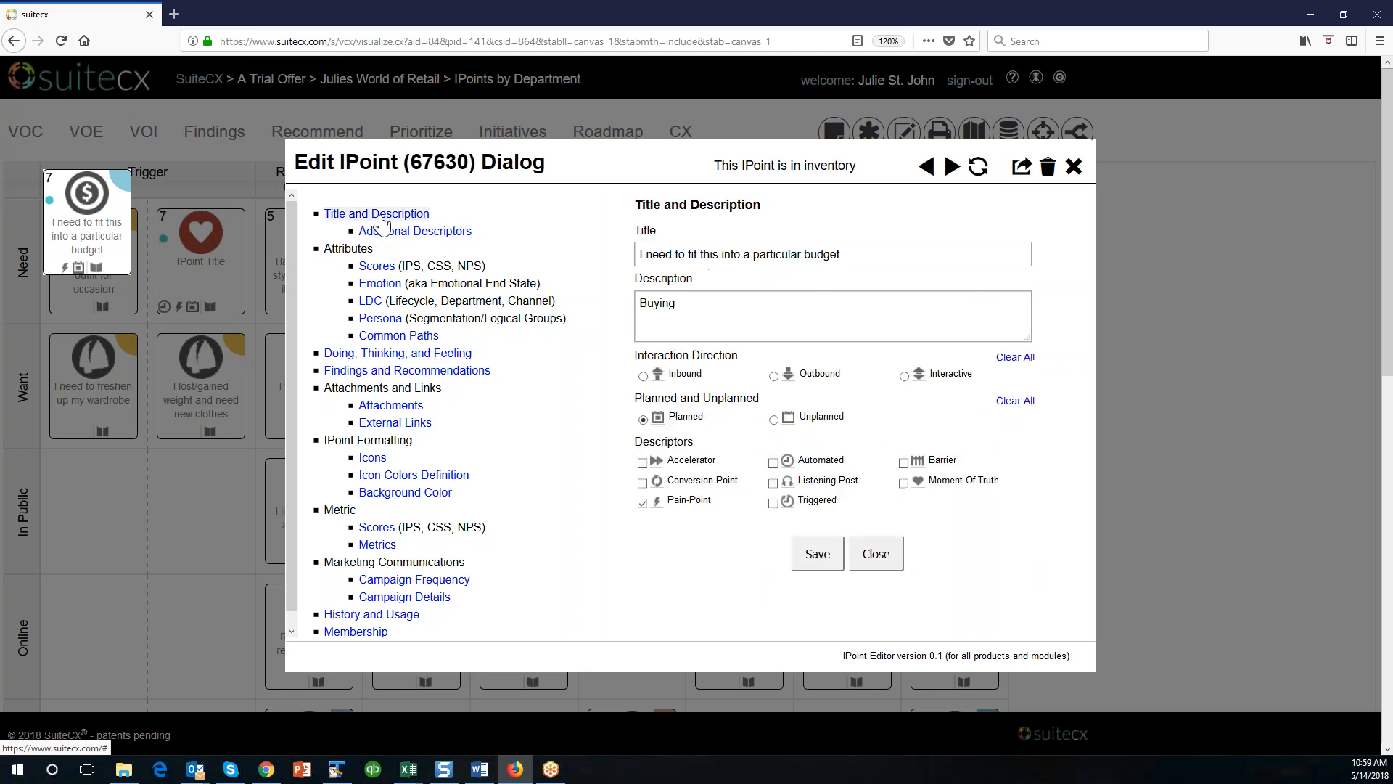